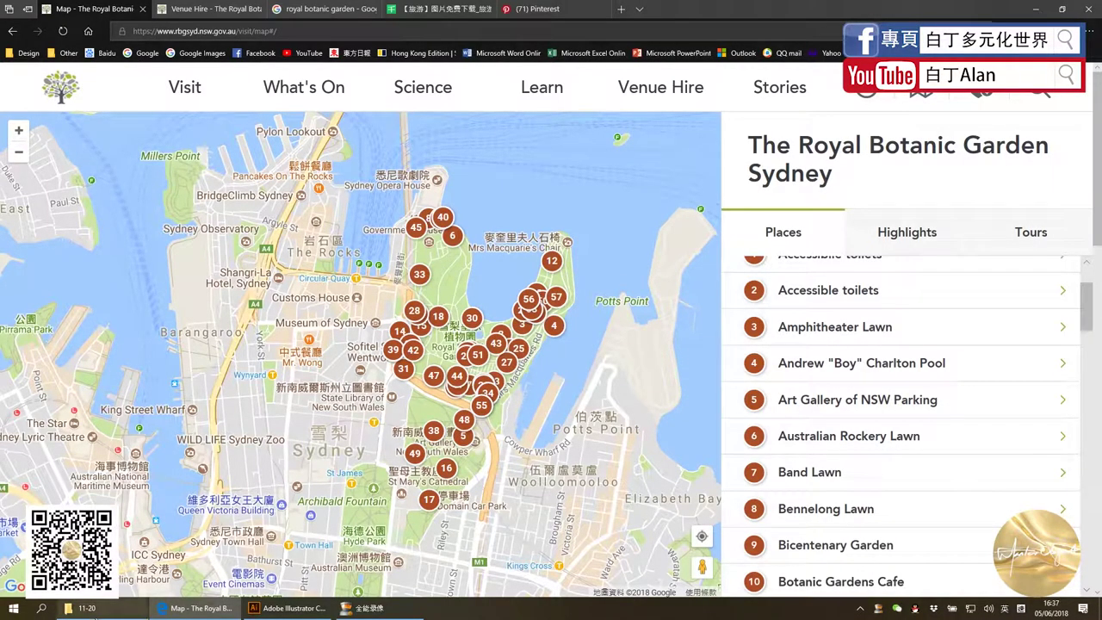
Bring the 11-20 project folder window in front of the Edge map page
left_click(90, 608)
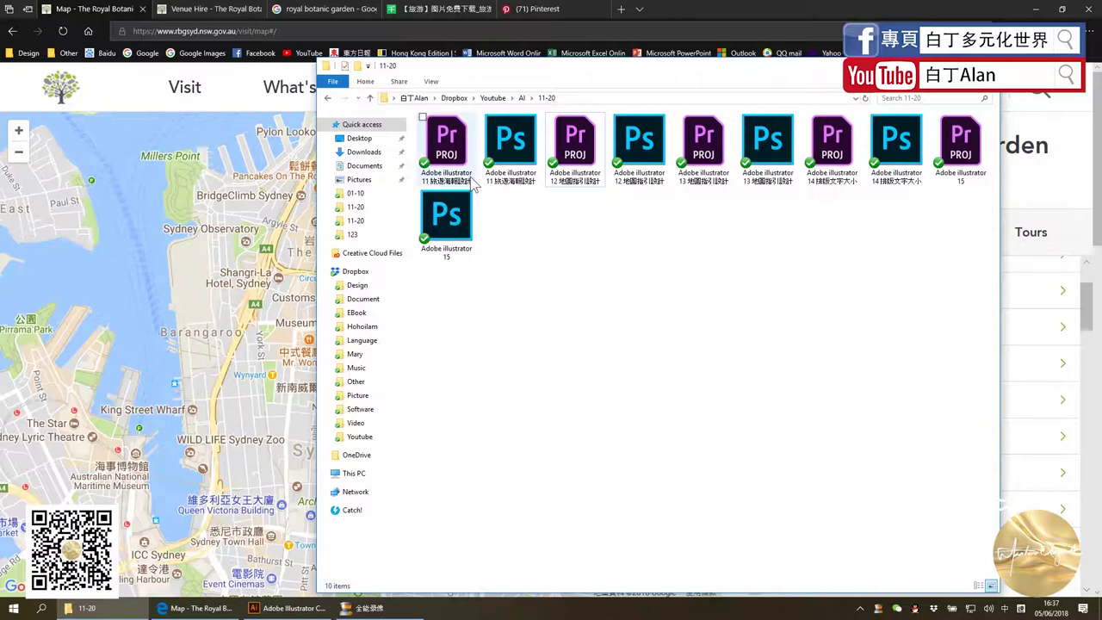
Inspect the first and third files in the 11-20 folder, then minimise the folder window
left_click(446, 146)
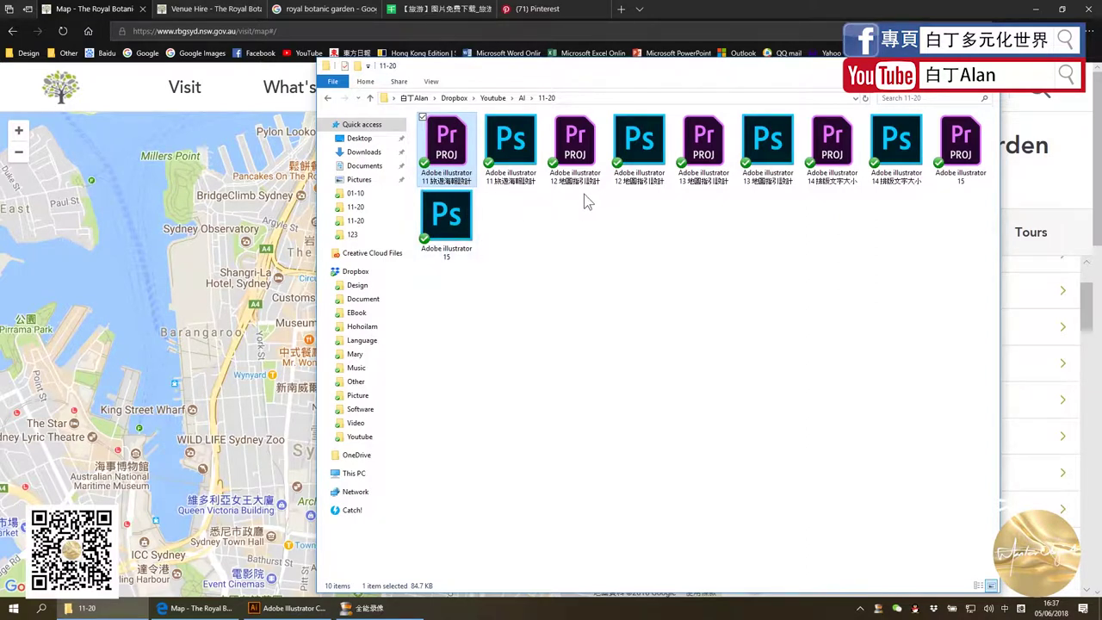
left_click(568, 153)
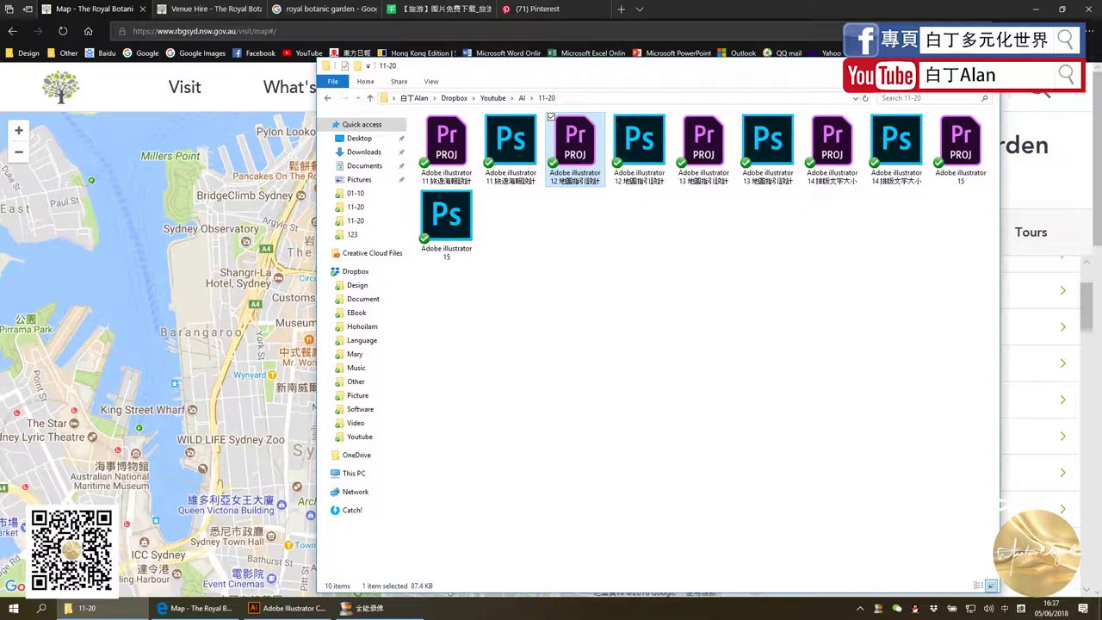
left_click(86, 608)
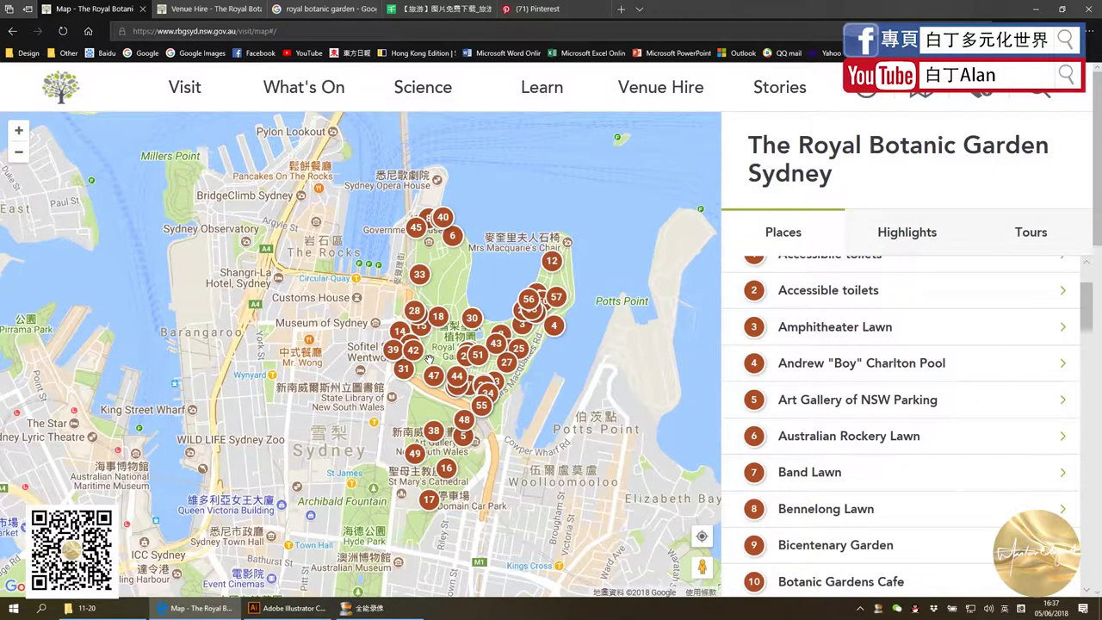
Briefly reopen and minimise the 11-20 folder, then switch to Adobe Illustrator
left_click(116, 607)
left_click(899, 65)
left_click(288, 608)
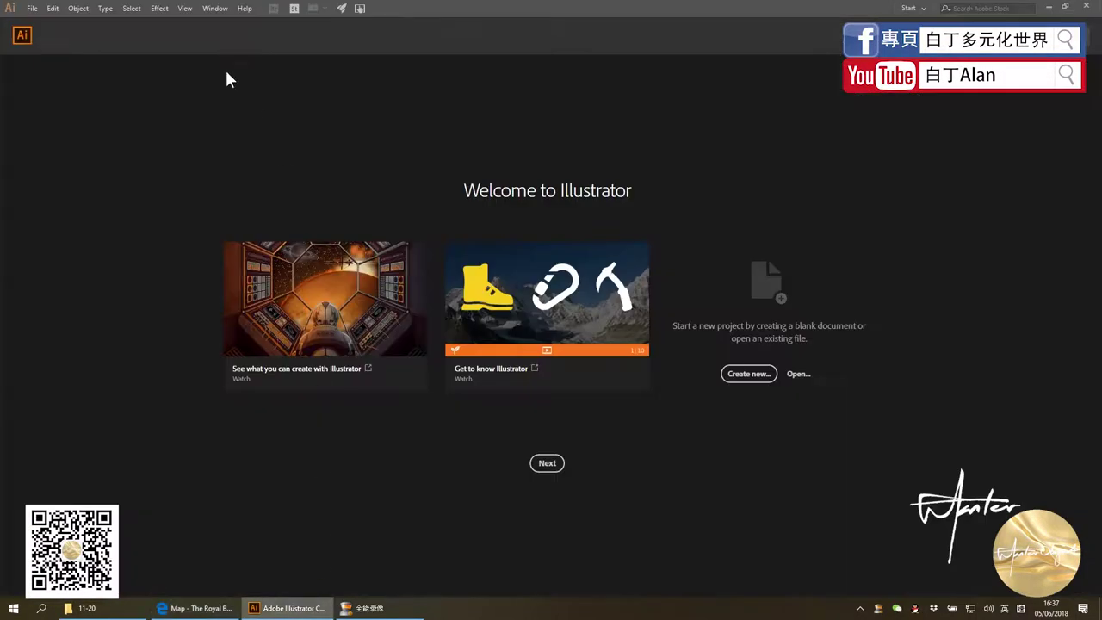
Create a new A4 portrait print document, Untitled-1, with 2 artboards
left_click(35, 8)
left_click(43, 33)
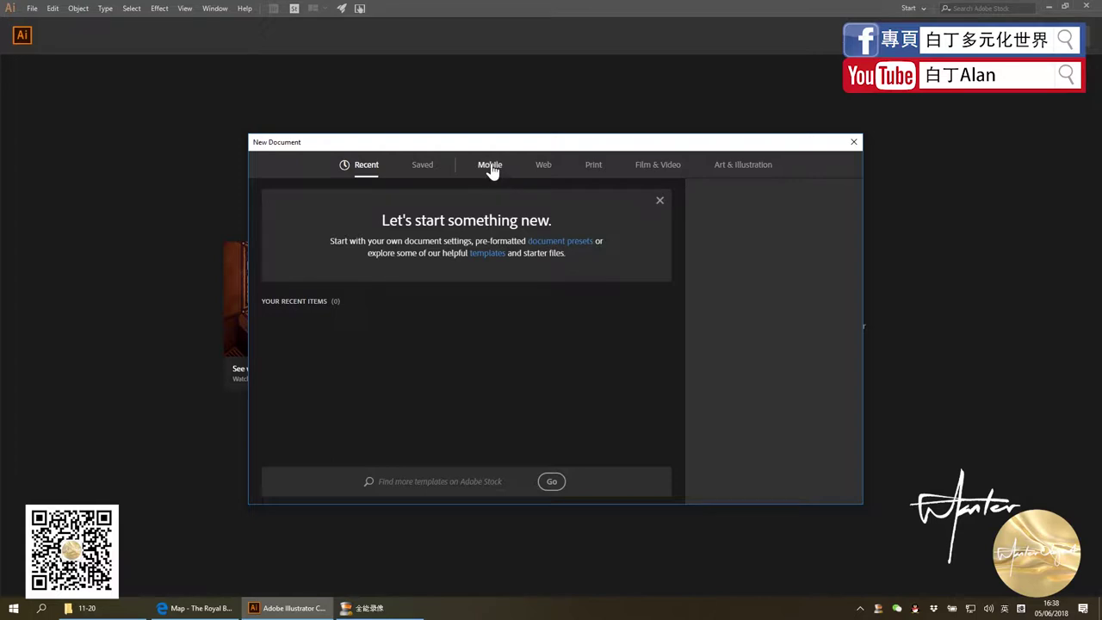
left_click(490, 166)
left_click(593, 165)
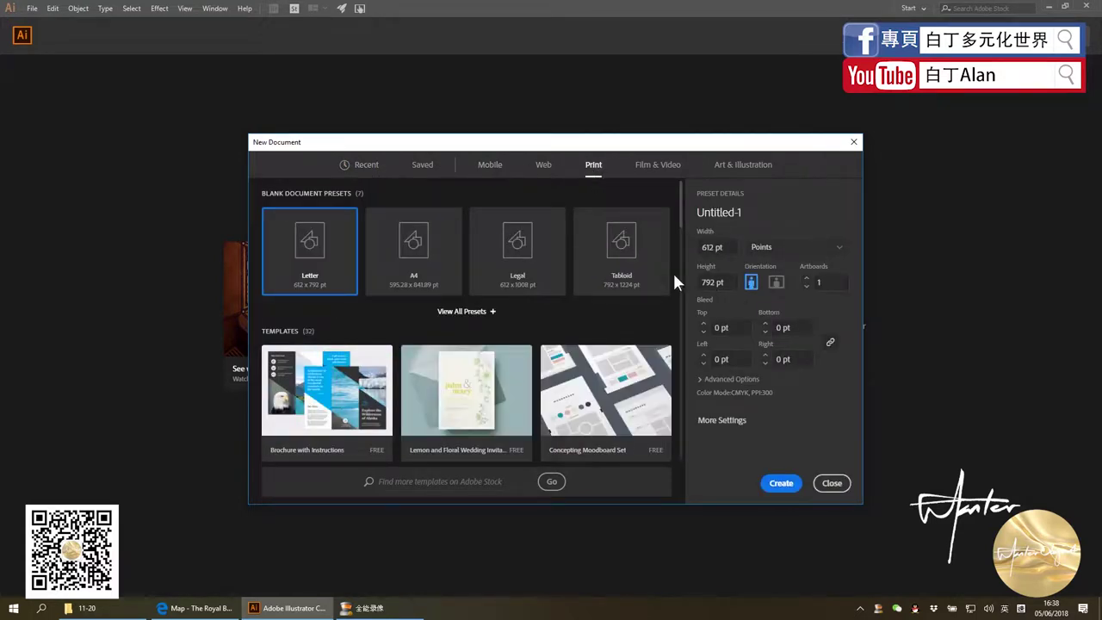
left_click(411, 257)
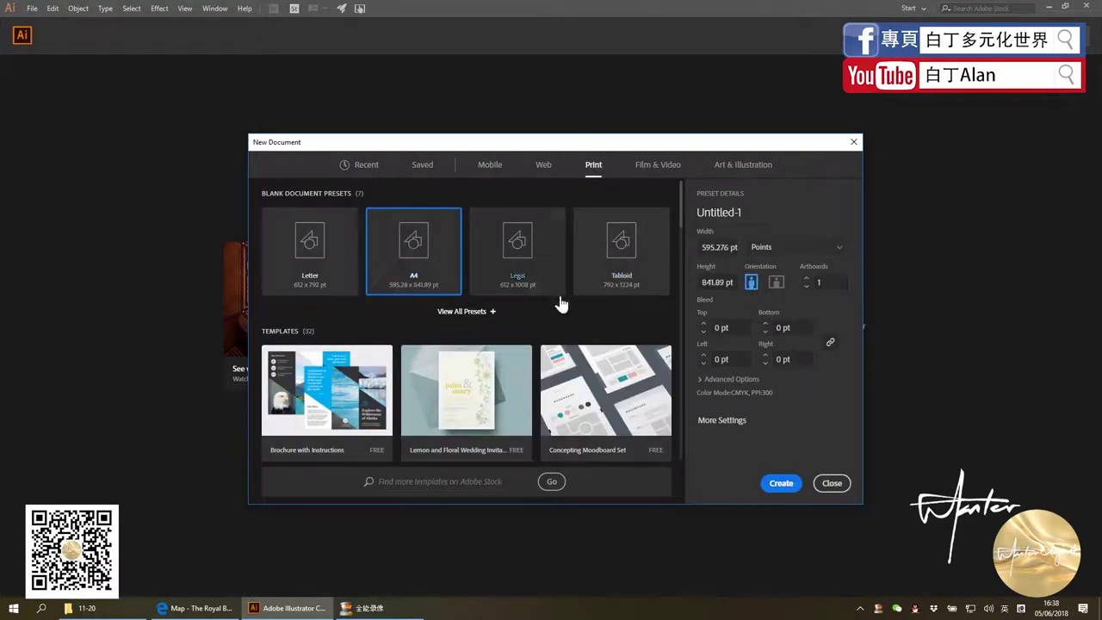
left_click(776, 284)
left_click(751, 286)
left_click(766, 485)
Return to Edge's Royal Botanic Garden Venue Hire tab and scroll through its venue cards
left_click(196, 608)
mouse_move(304, 87)
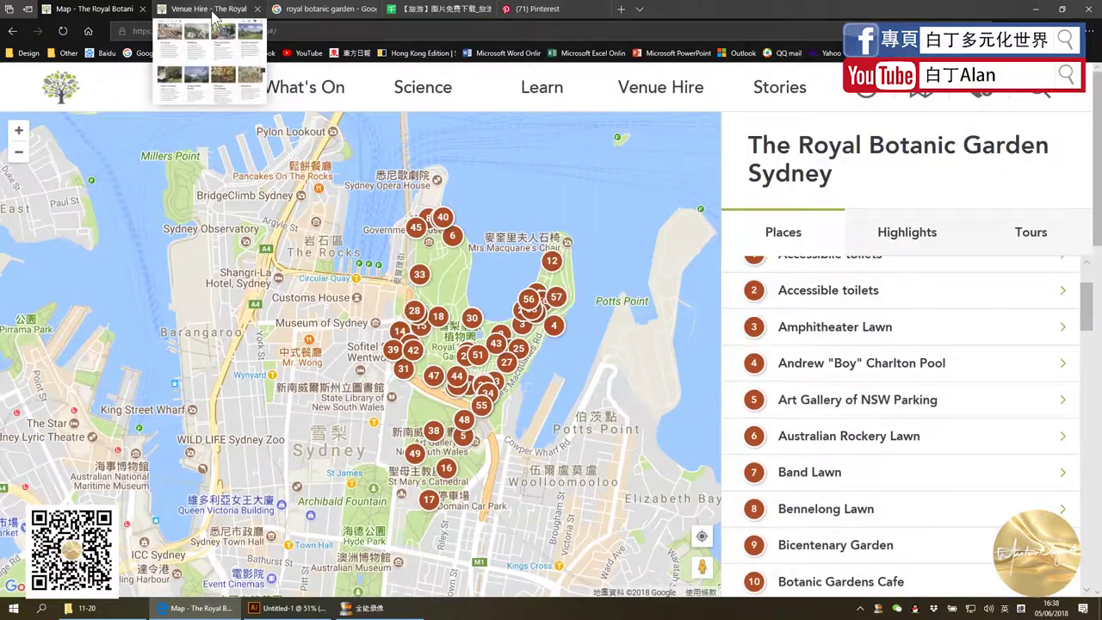
left_click(210, 7)
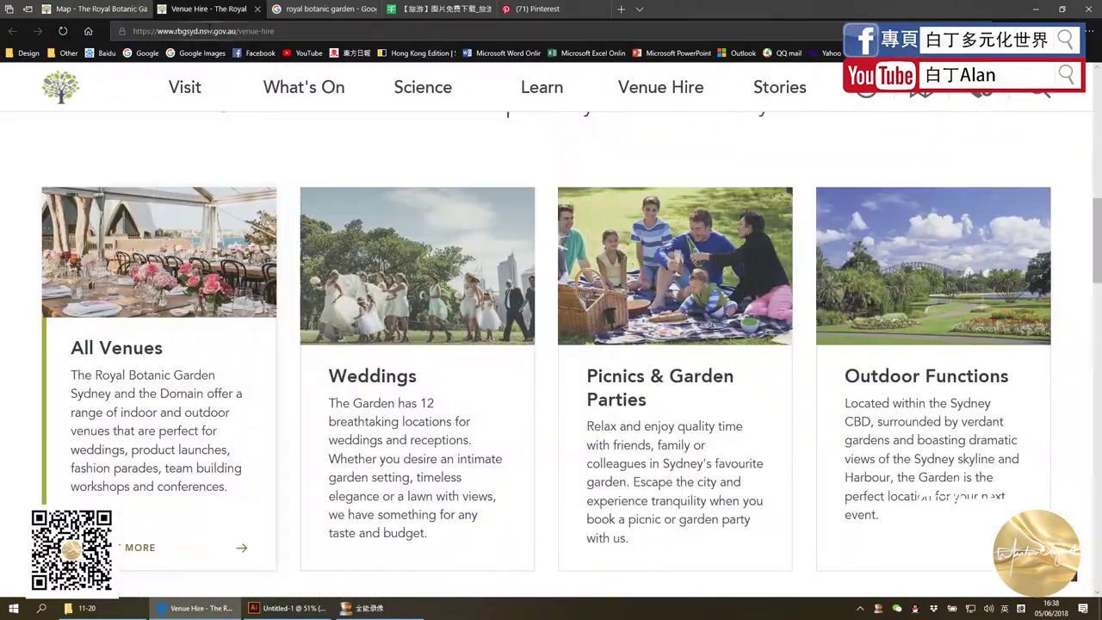
scroll(315, 263, "up", 5)
scroll(314, 267, "up", 5)
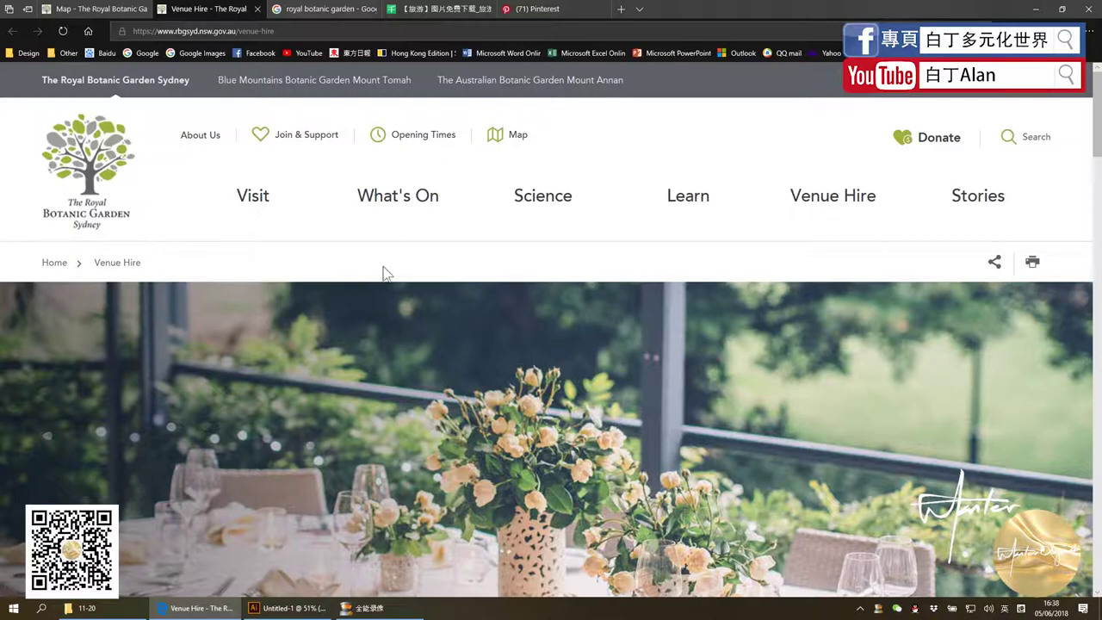
scroll(404, 277, "down", 3)
scroll(420, 283, "down", 5)
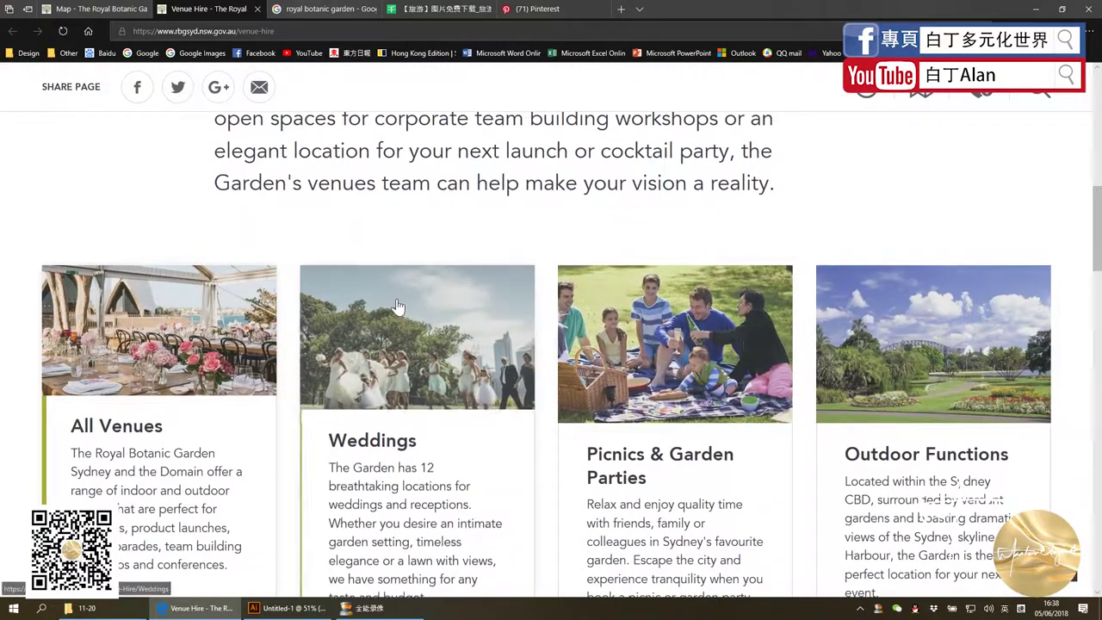
scroll(353, 297, "down", 2)
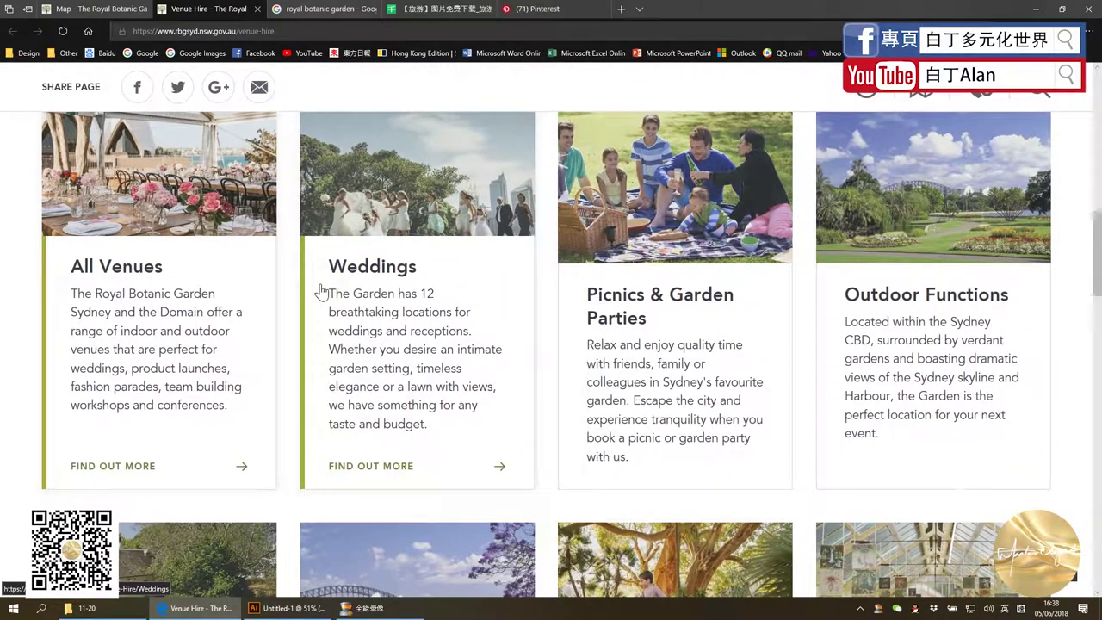
scroll(318, 292, "down", 4)
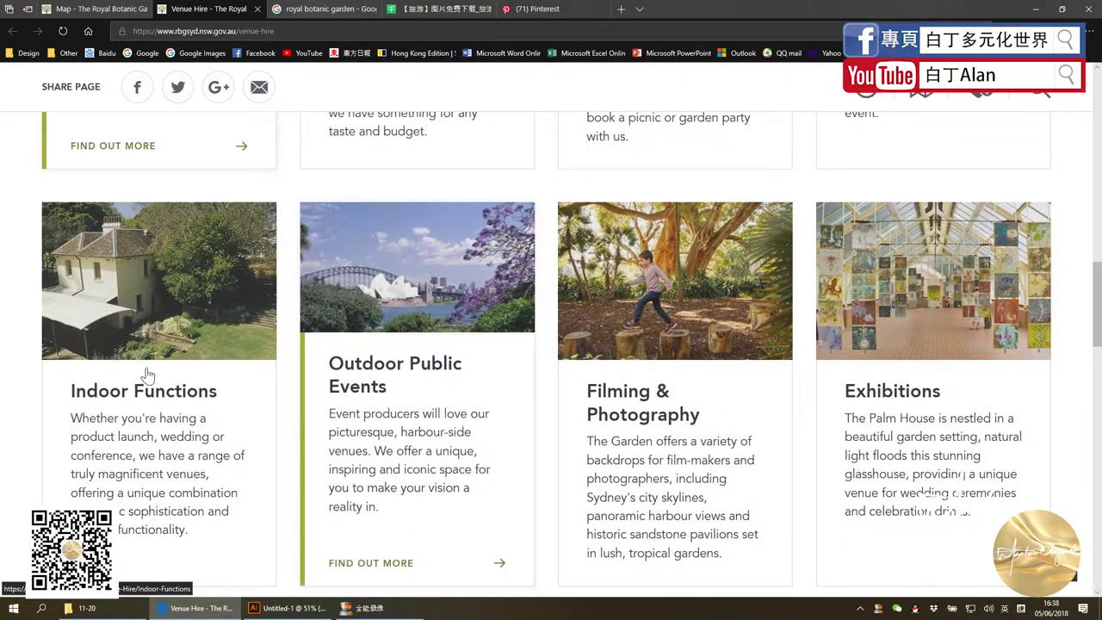
scroll(851, 312, "up", 2)
scroll(851, 312, "down", 1)
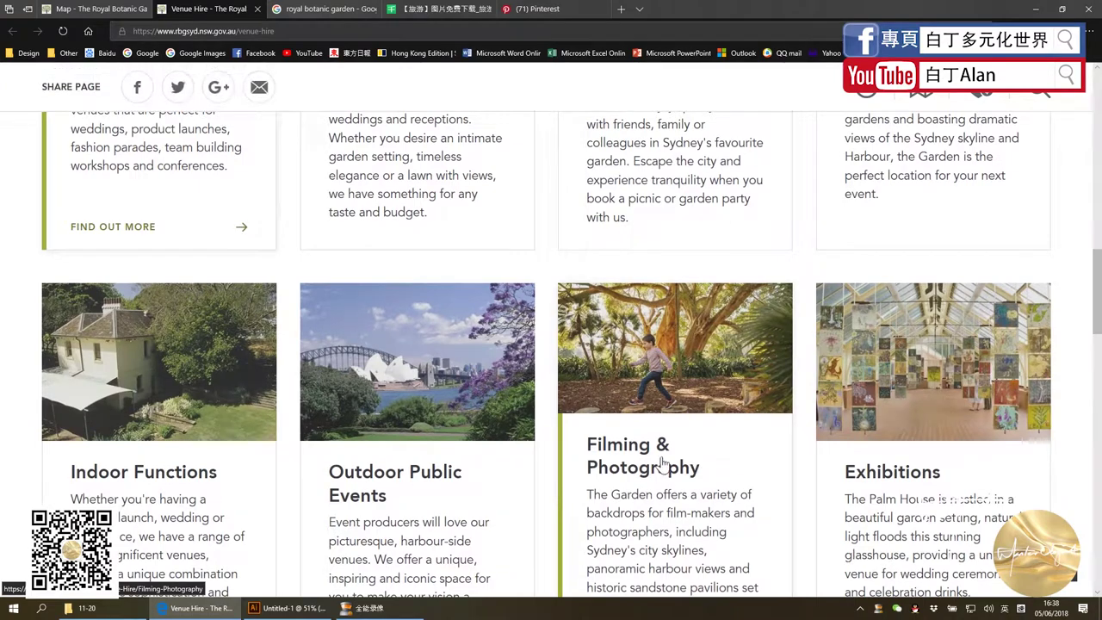
scroll(701, 460, "up", 1)
scroll(532, 391, "down", 1)
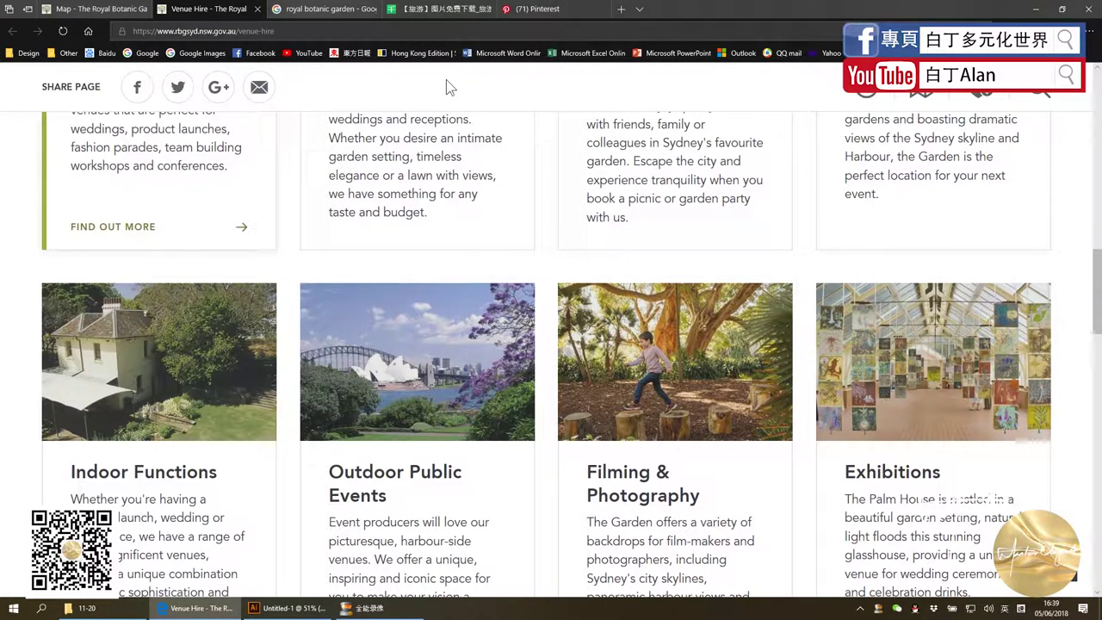
scroll(507, 188, "up", 2)
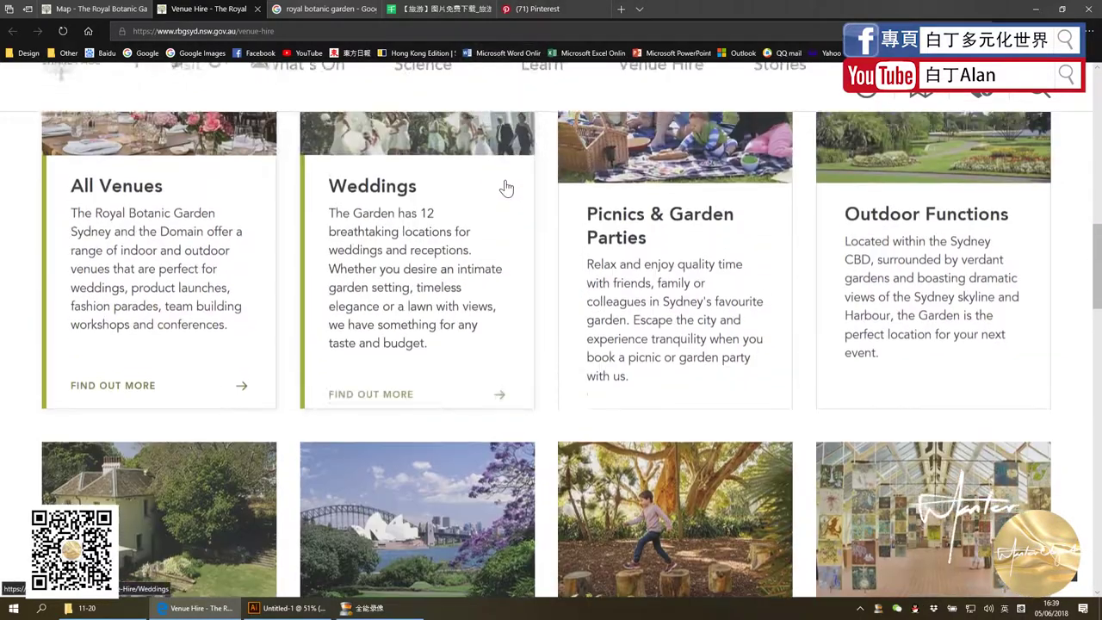
scroll(506, 187, "up", 3)
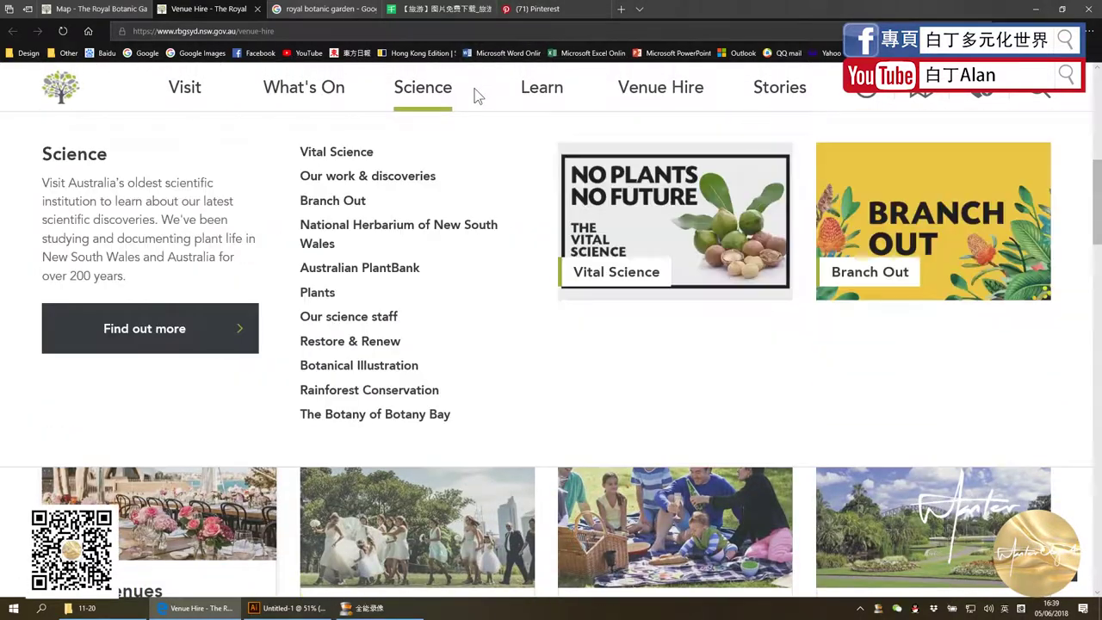
On Pinterest, search for 'format'
left_click(530, 8)
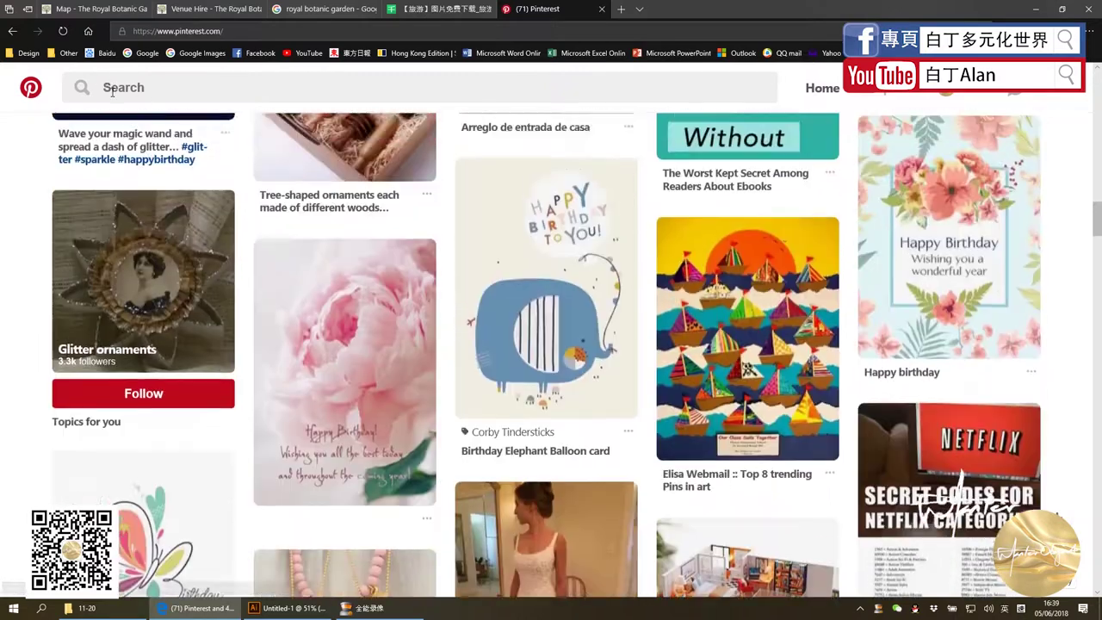
left_click(129, 87)
type("f")
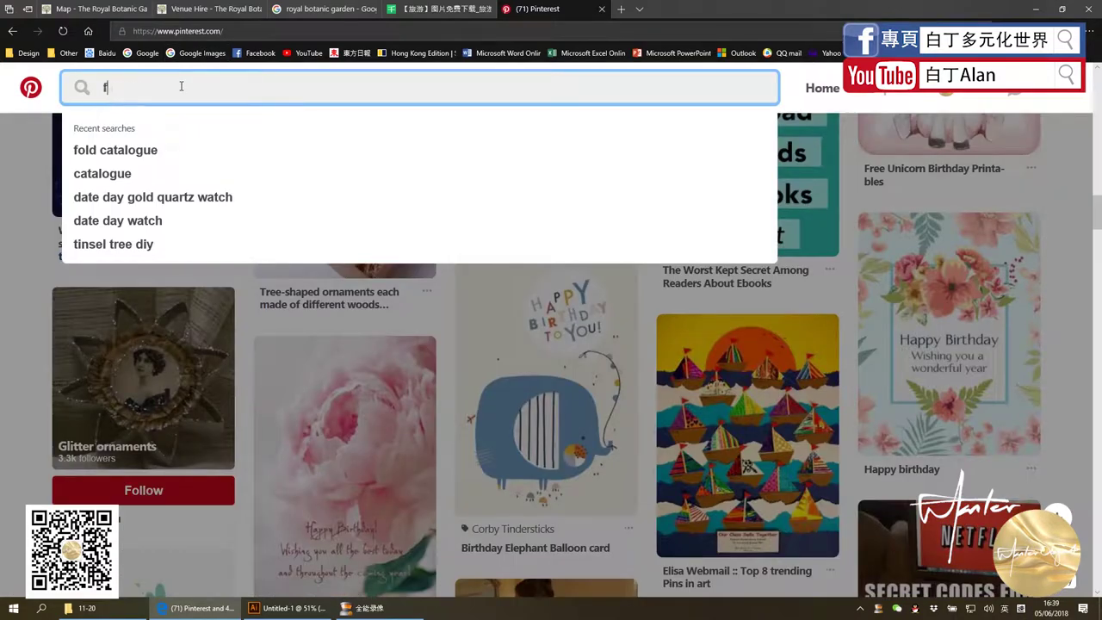
type("orma")
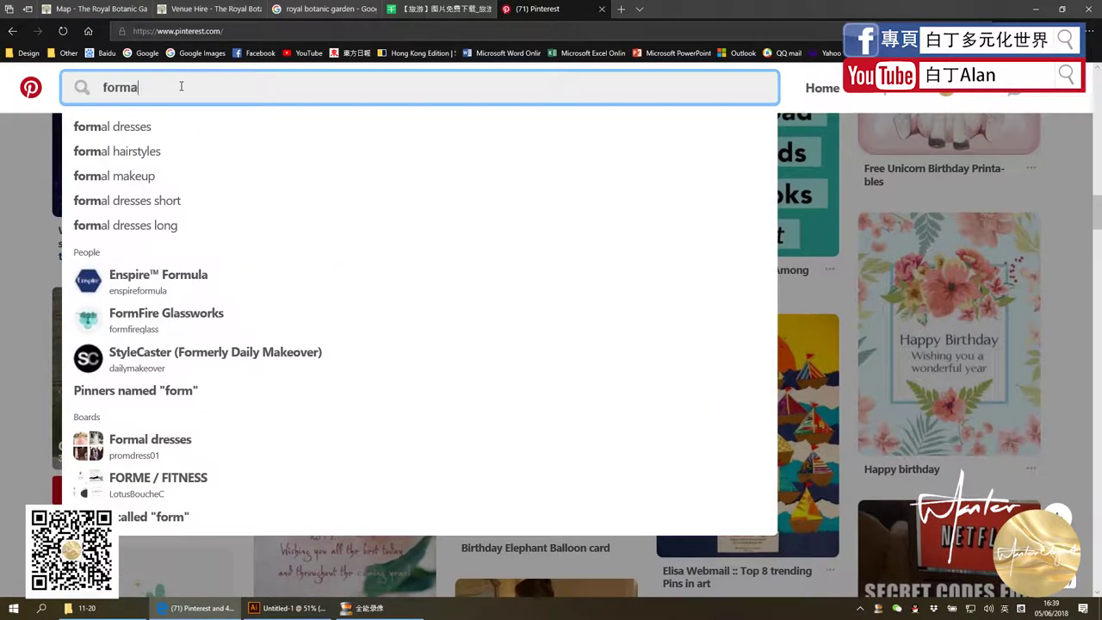
type("t")
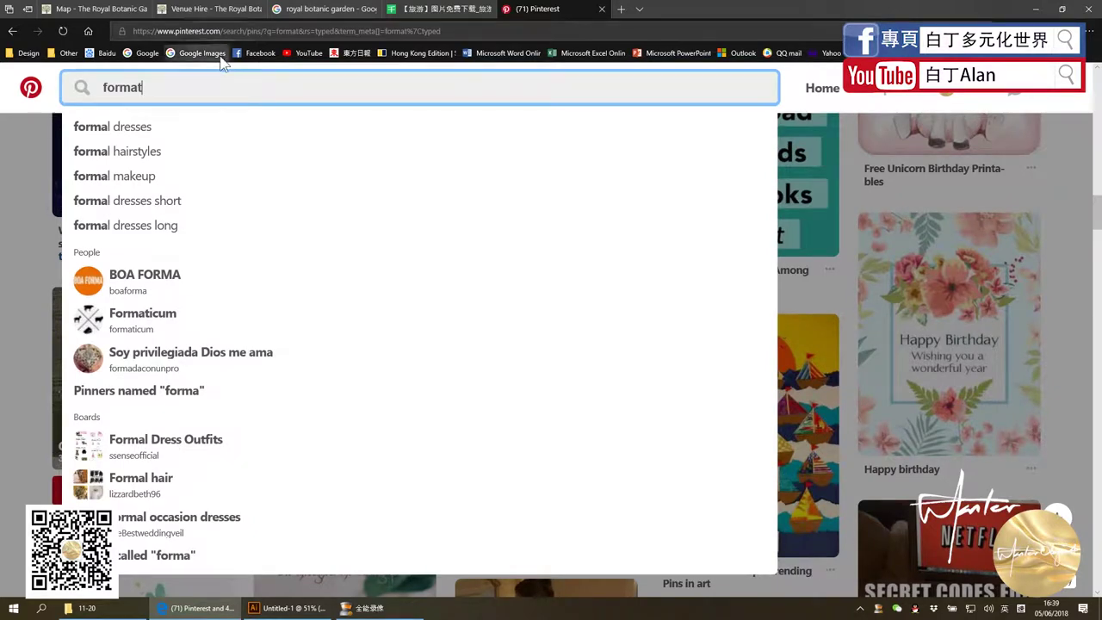
key("Return")
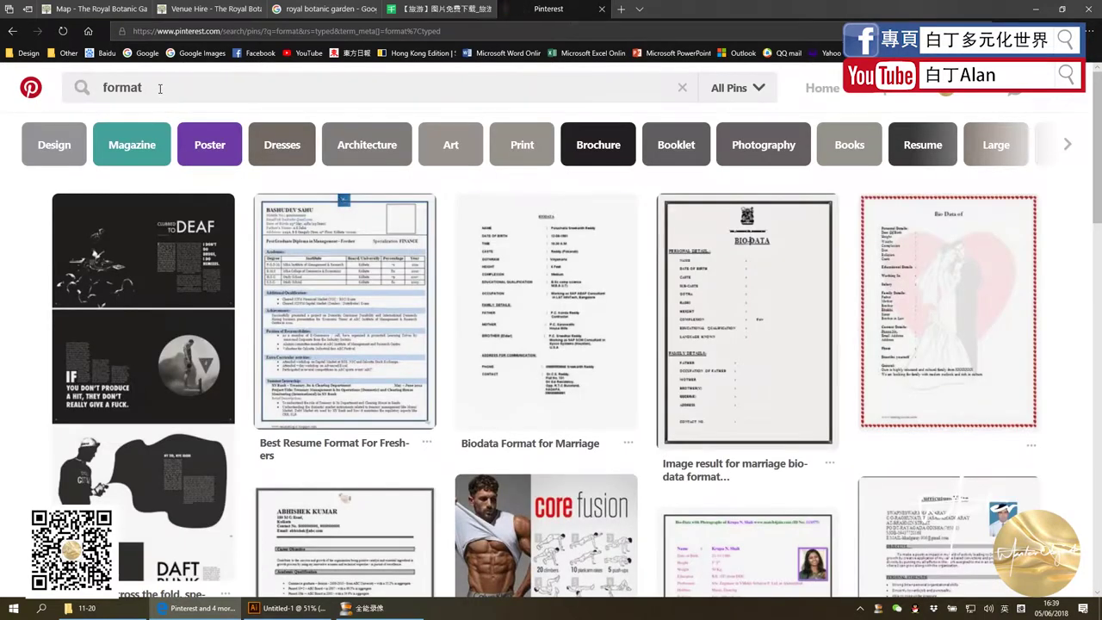
Extend the Pinterest search to 'format design' and scroll the results
left_click(159, 88)
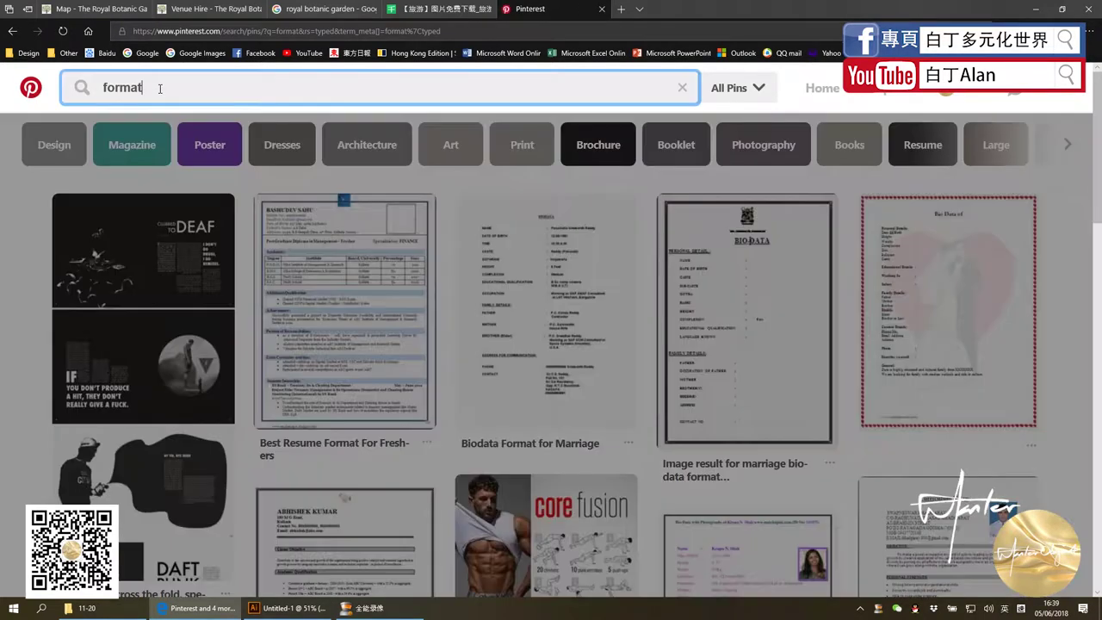
type(" desig")
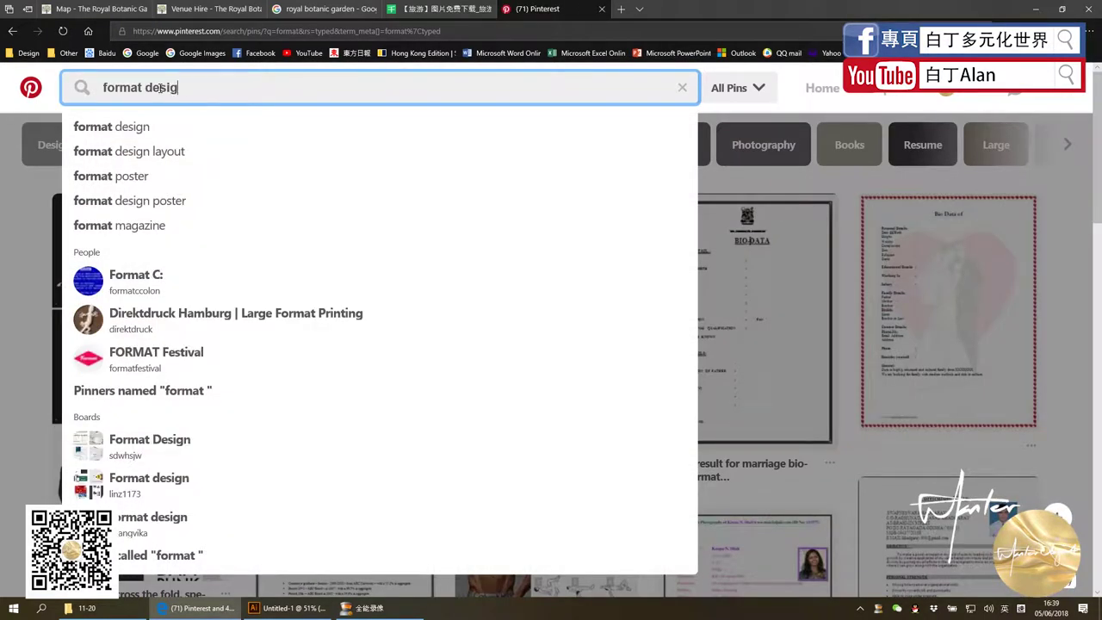
type("n")
key("Return")
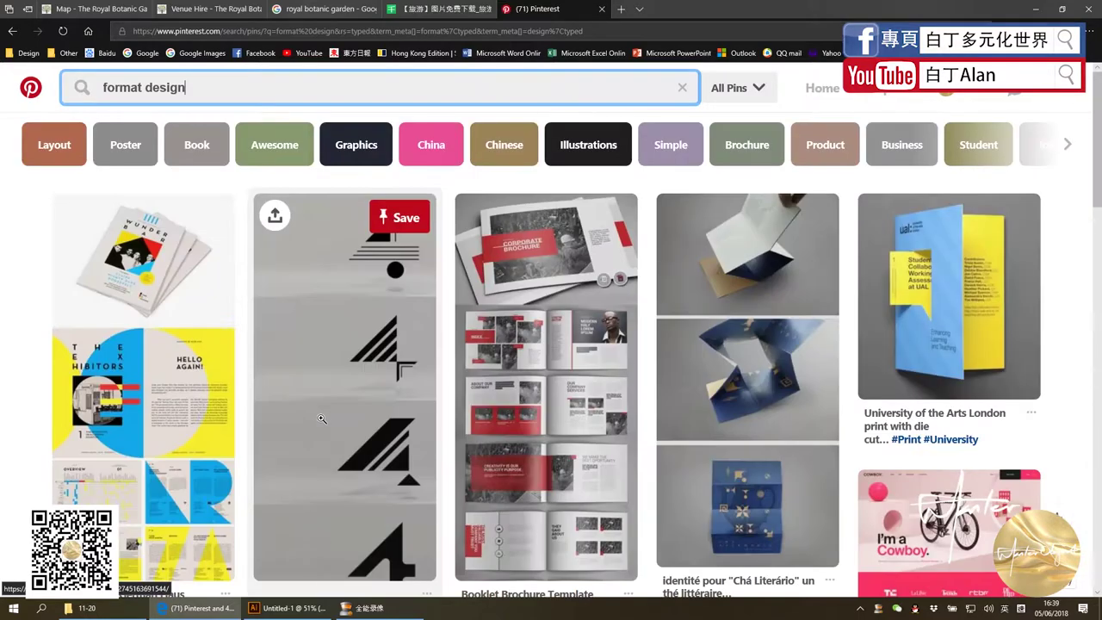
scroll(308, 404, "down", 2)
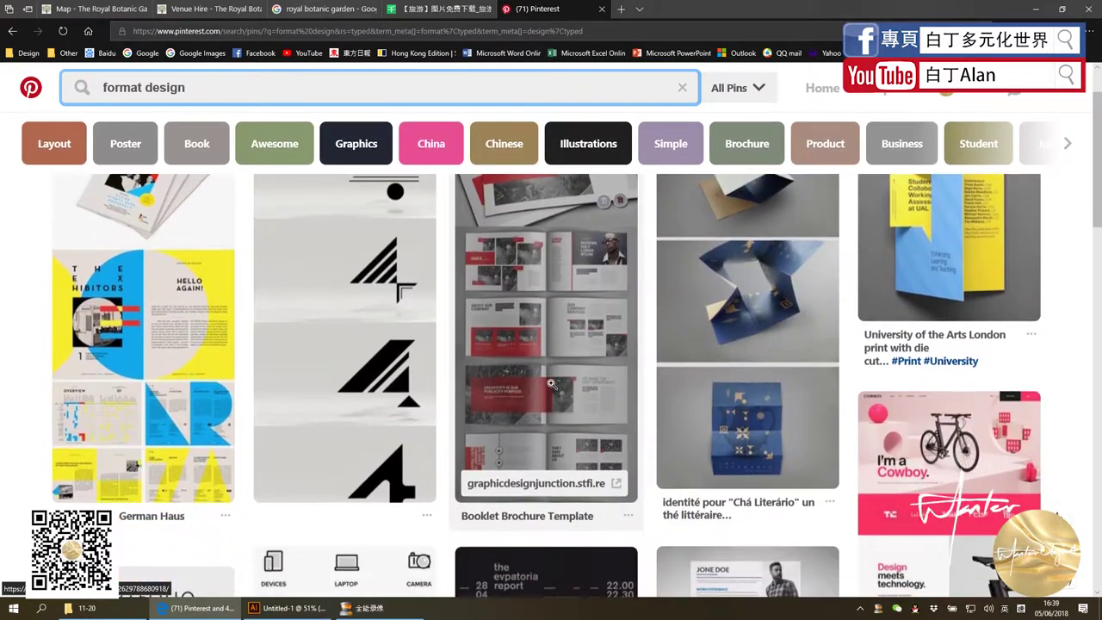
scroll(577, 456, "down", 2)
scroll(572, 465, "down", 3)
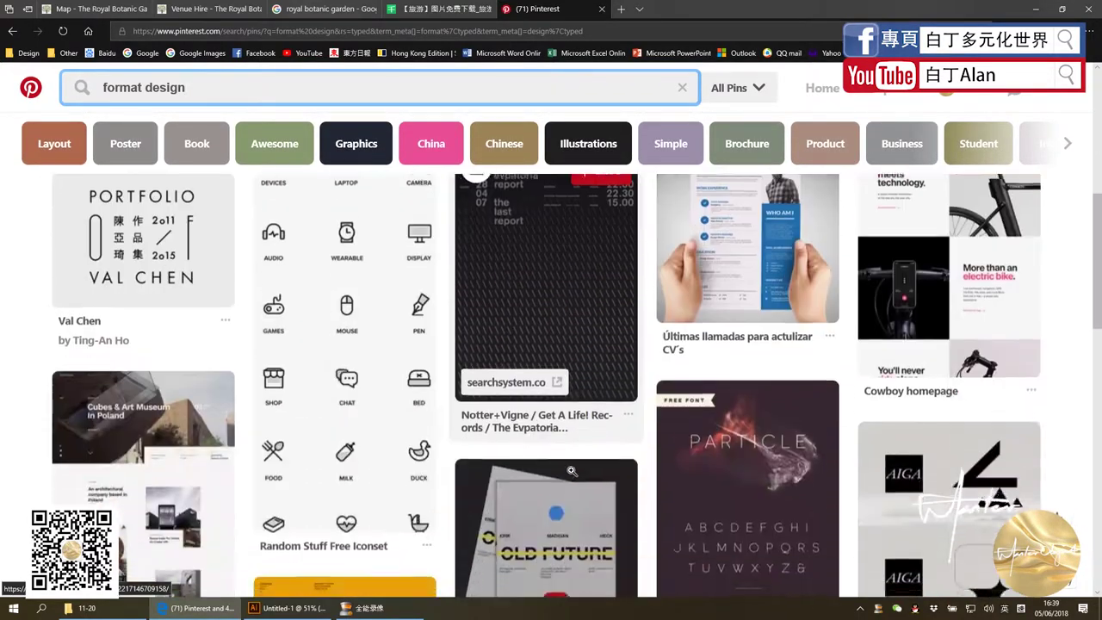
scroll(344, 301, "up", 5)
scroll(160, 144, "down", 3)
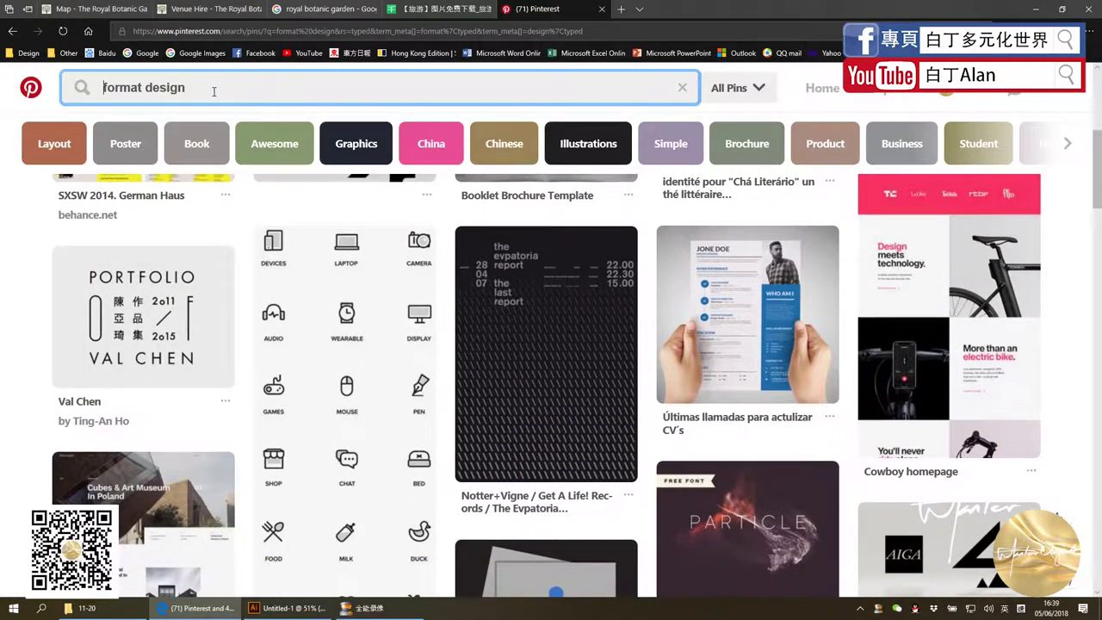
Refine the search to 'poster format design', browse the pins, and select the query text
type("poster")
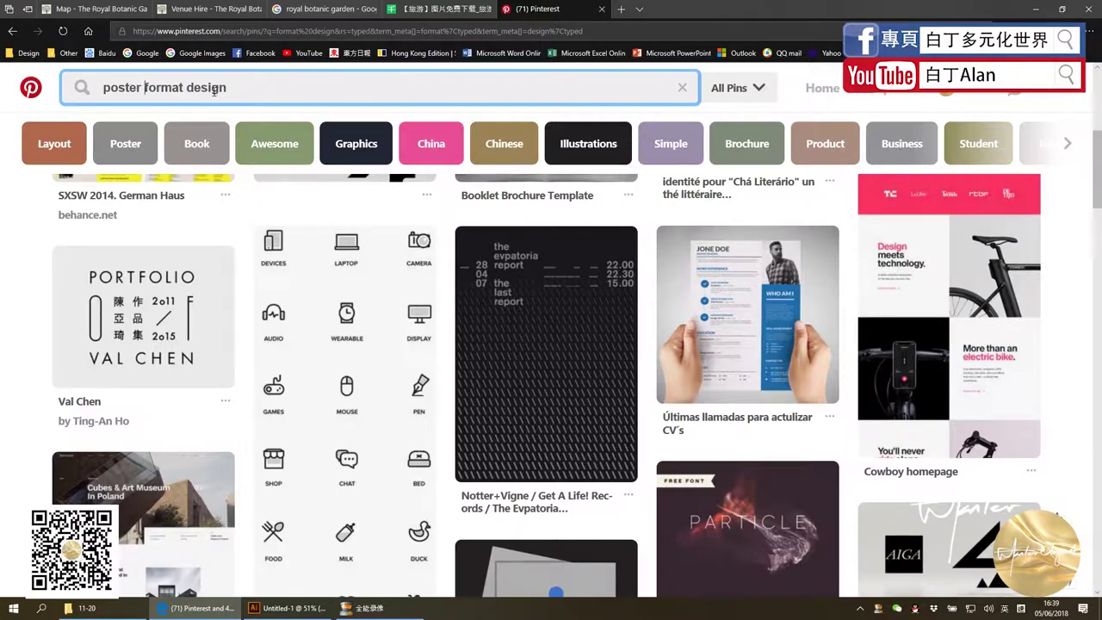
key("Return")
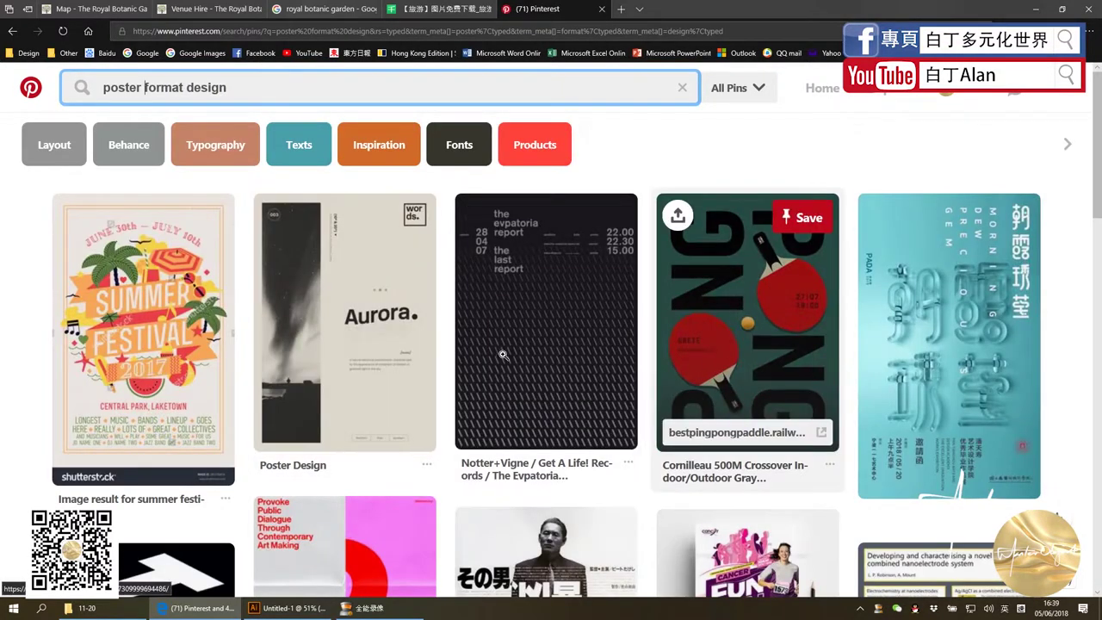
scroll(556, 356, "down", 3)
scroll(557, 356, "down", 2)
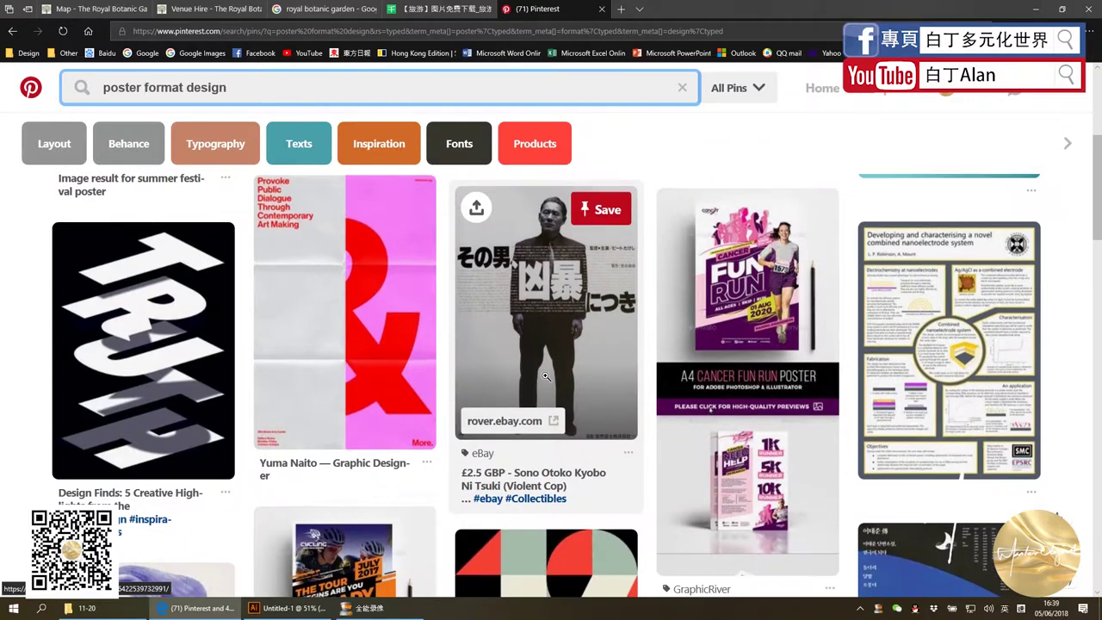
scroll(544, 379, "down", 2)
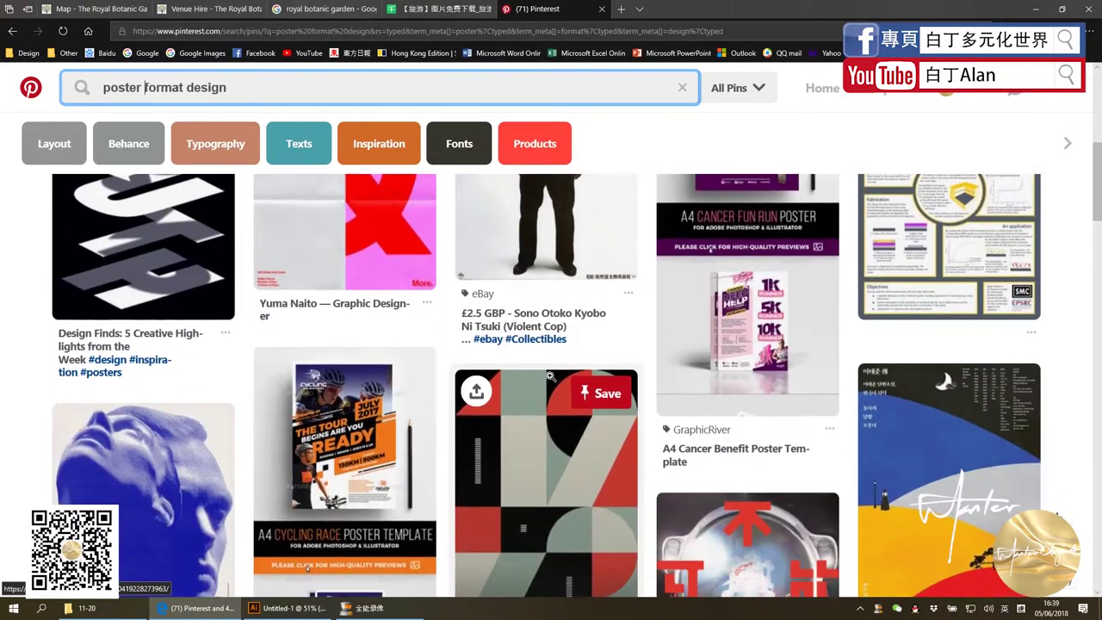
scroll(594, 402, "up", 2)
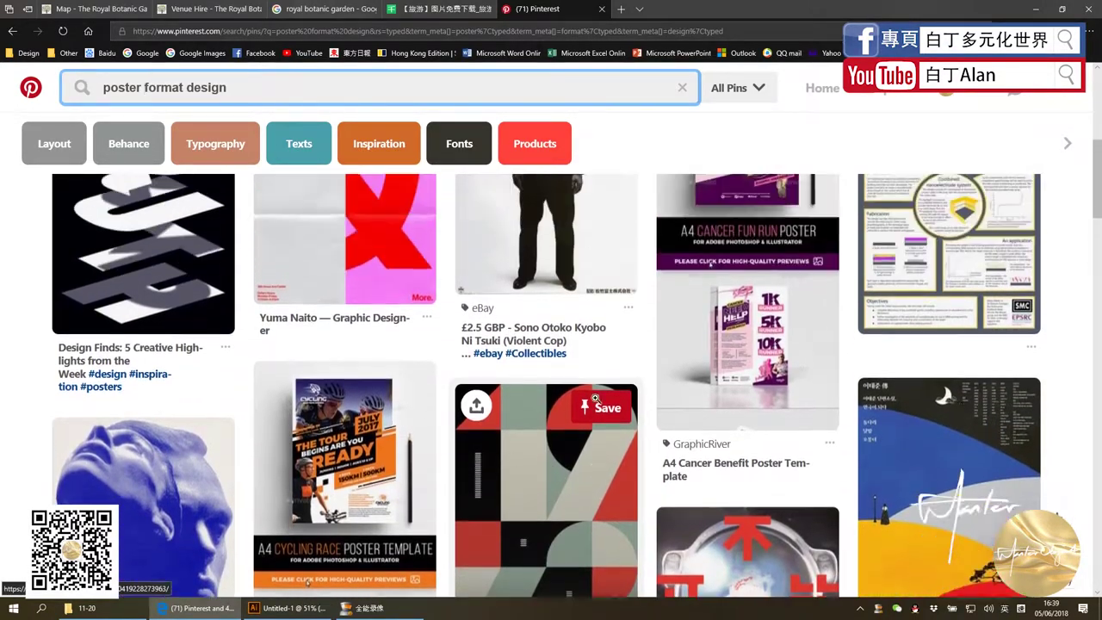
scroll(594, 402, "down", 2)
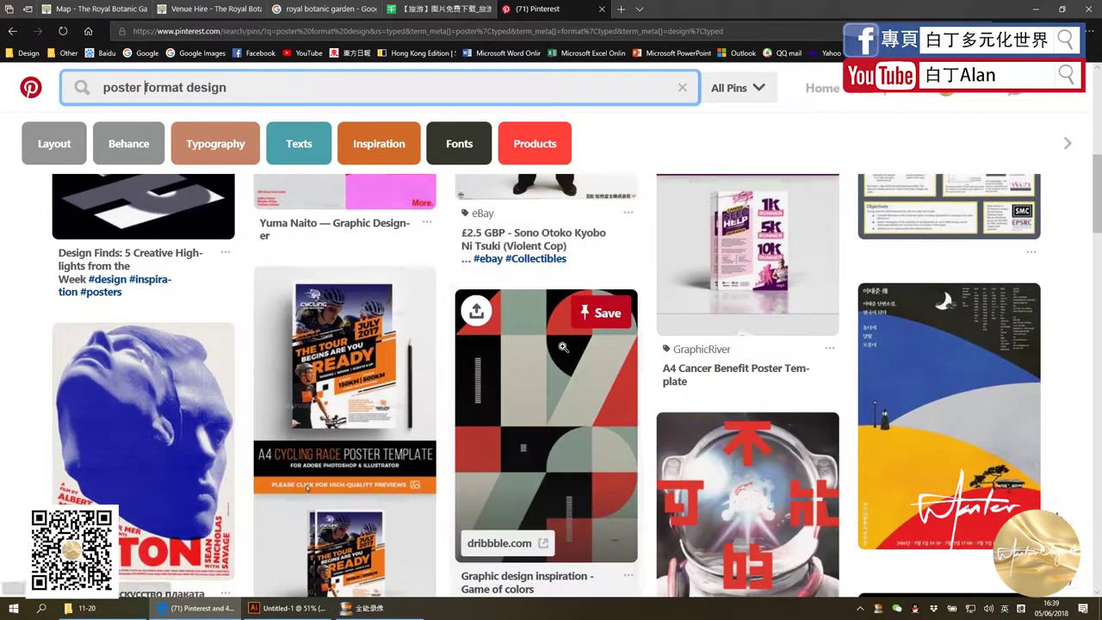
scroll(556, 374, "up", 4)
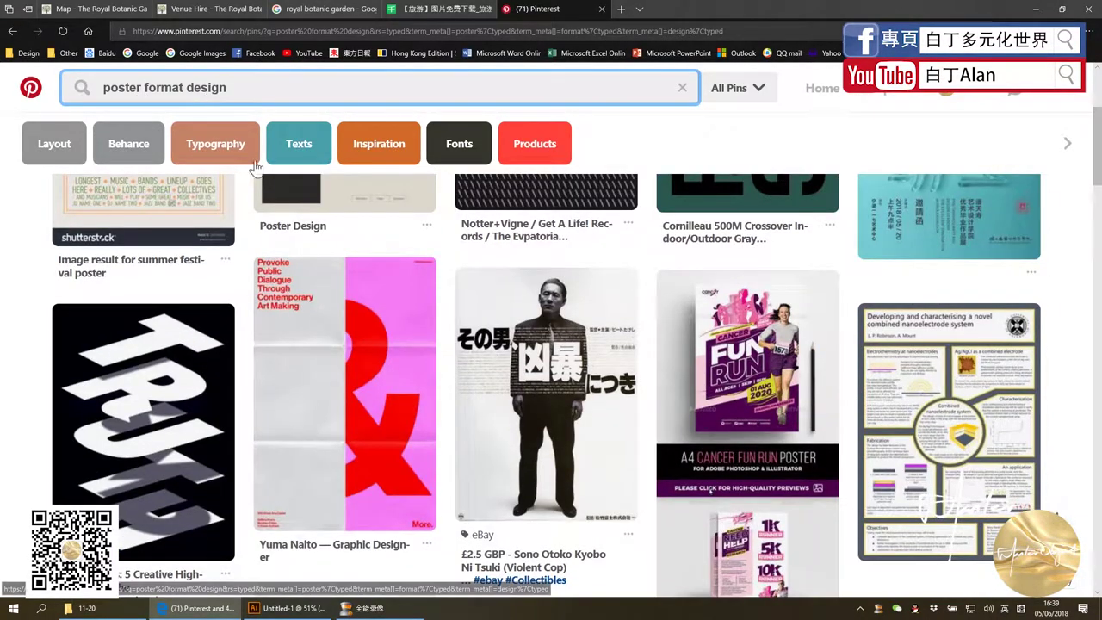
left_click_drag(247, 90, 10, 95)
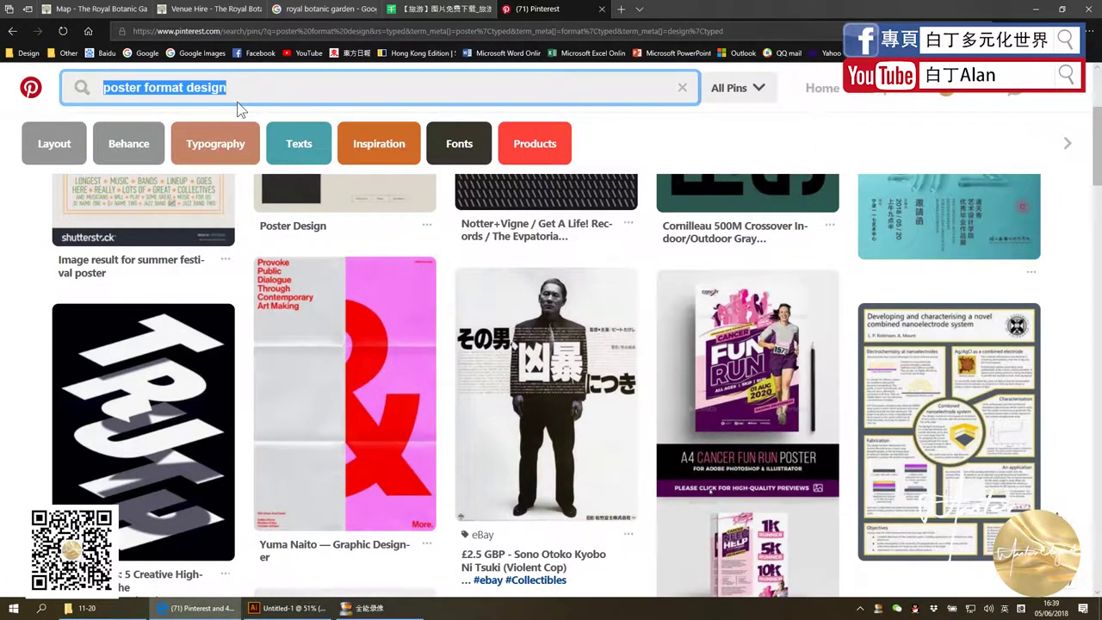
Search Pinterest for brochure designs, then replace the query with catalogue
type("broc")
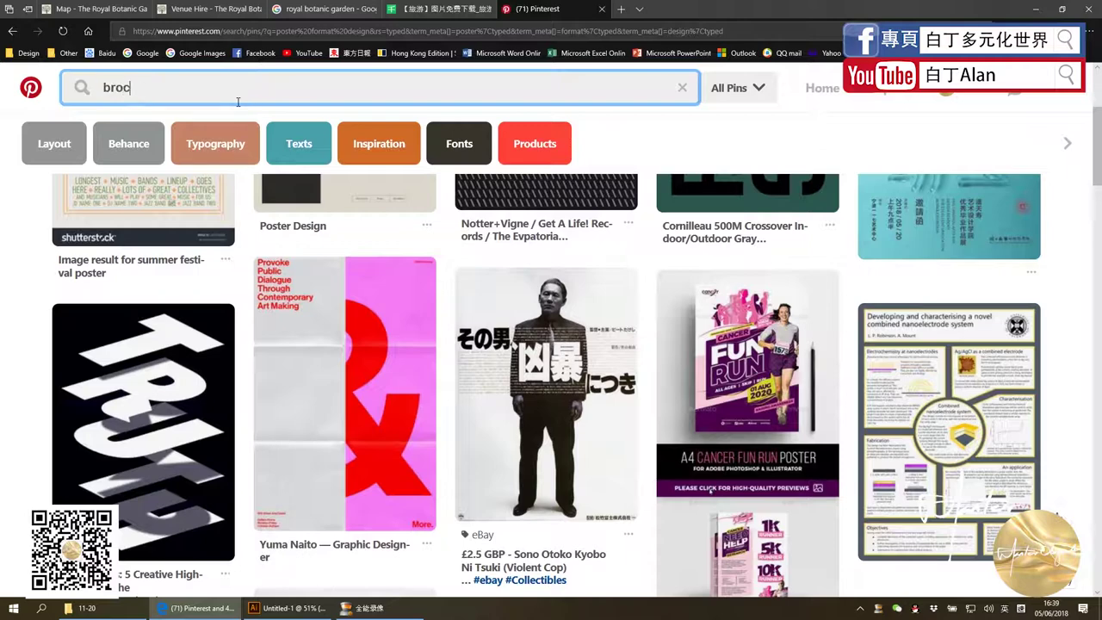
type("ae")
key("Return")
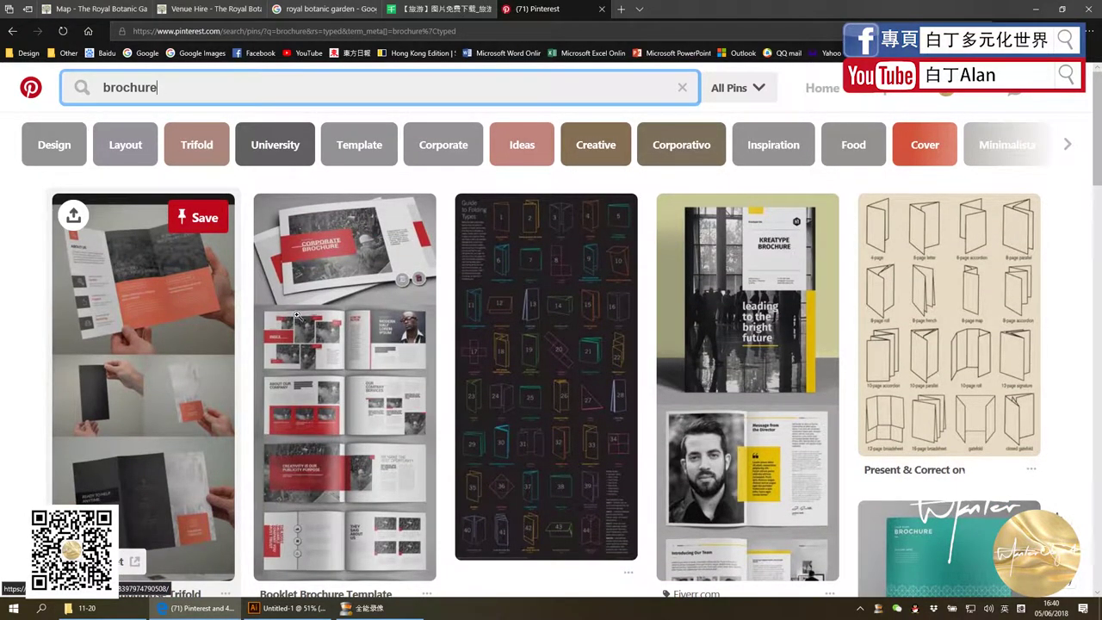
mouse_move(345, 379)
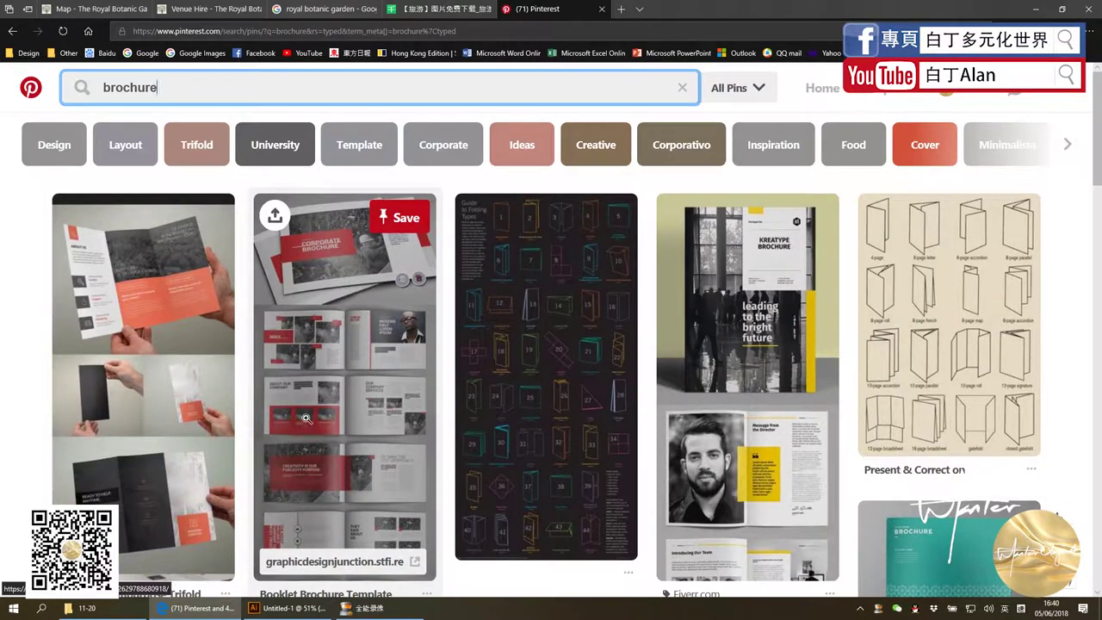
key("ctrl+a")
type("ca")
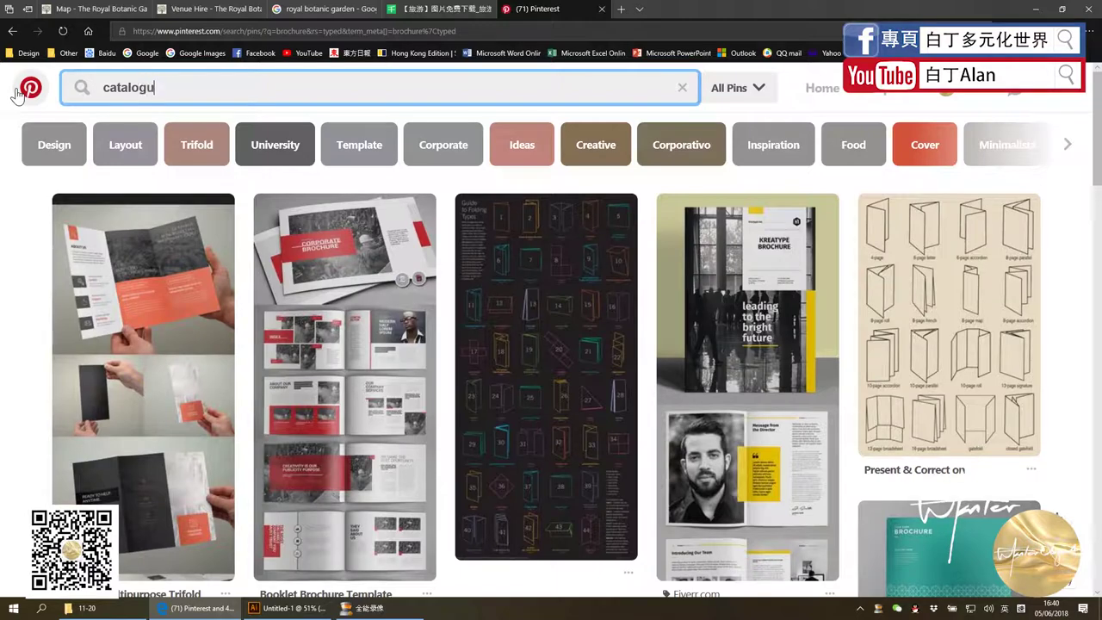
key("BackSpace")
type("e")
key("Return")
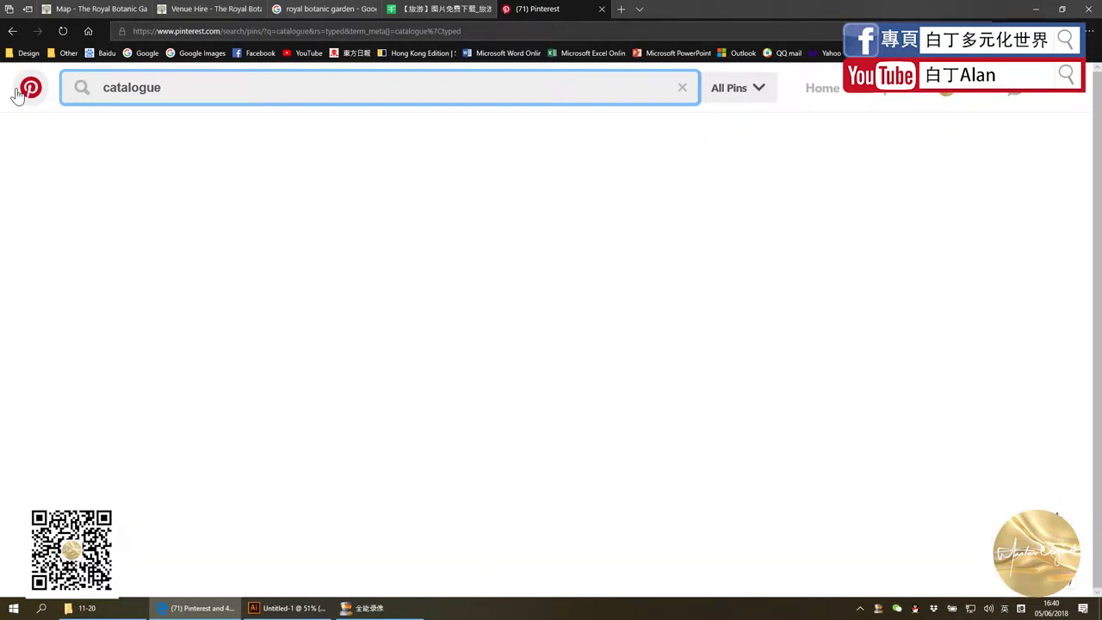
Scroll through the catalogue layout pins, then bring the 58pic 旅游 travel poster tab forward
scroll(207, 366, "down", 1)
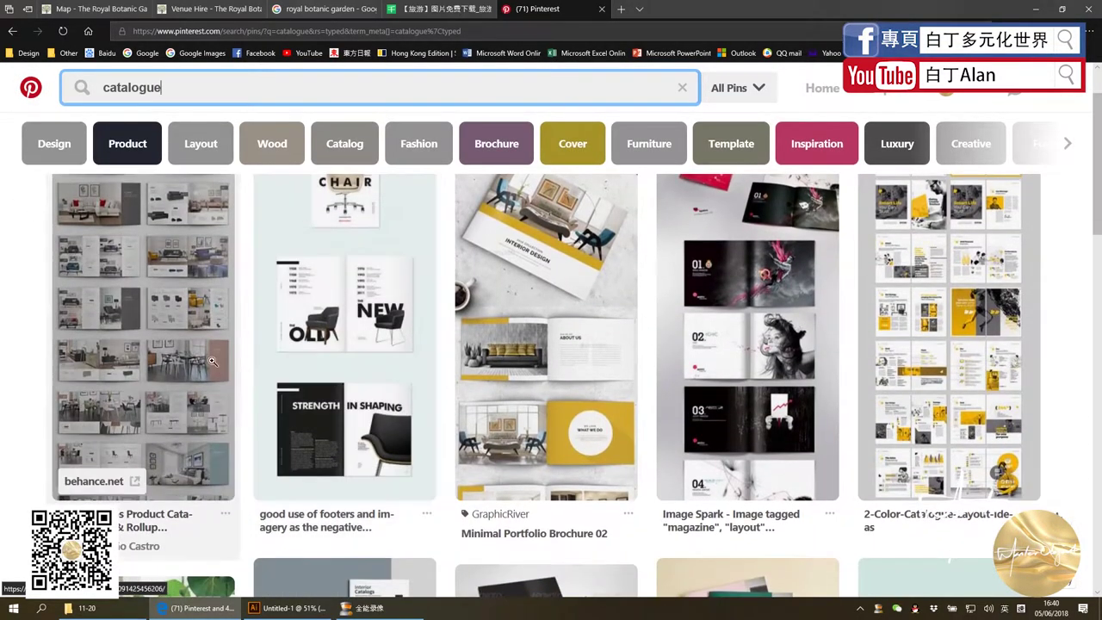
scroll(181, 404, "up", 1)
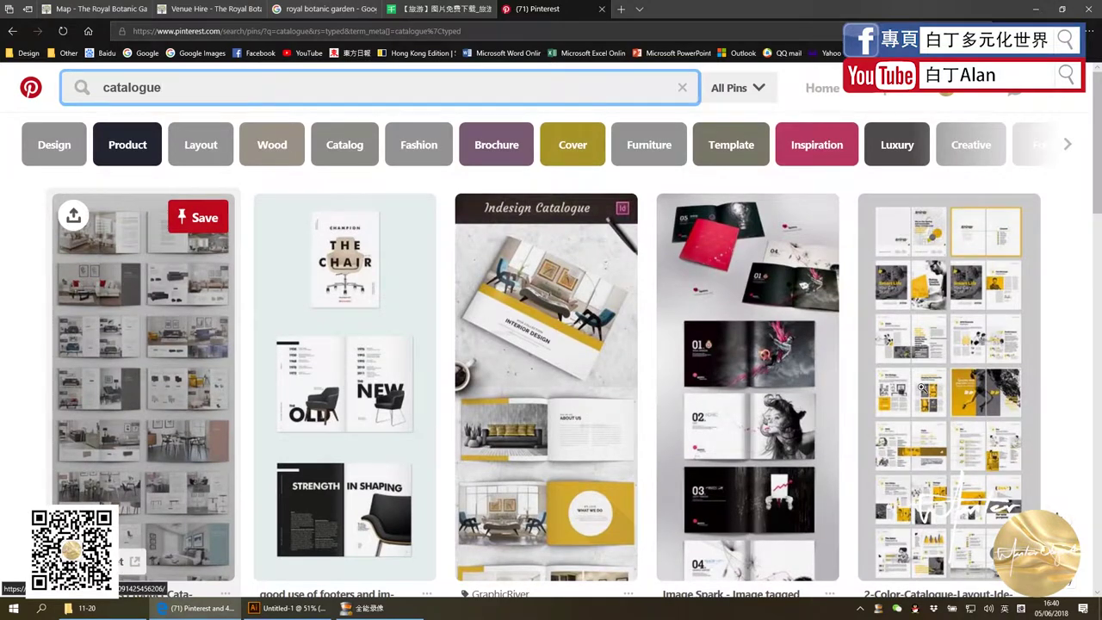
scroll(921, 389, "down", 1)
scroll(712, 389, "down", 4)
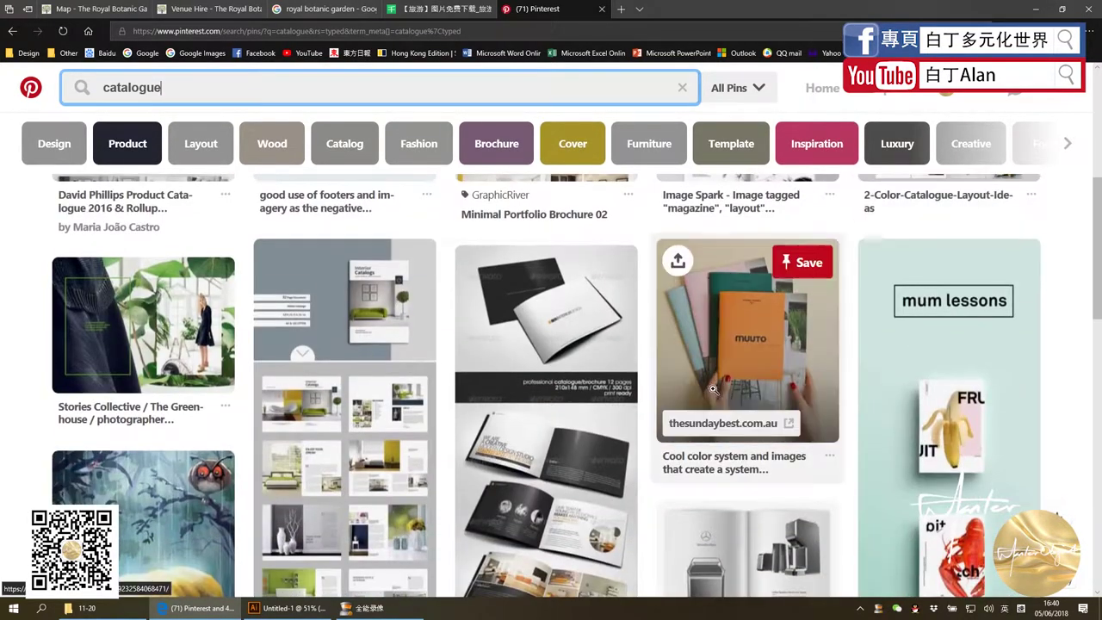
scroll(713, 389, "down", 2)
scroll(484, 438, "down", 1)
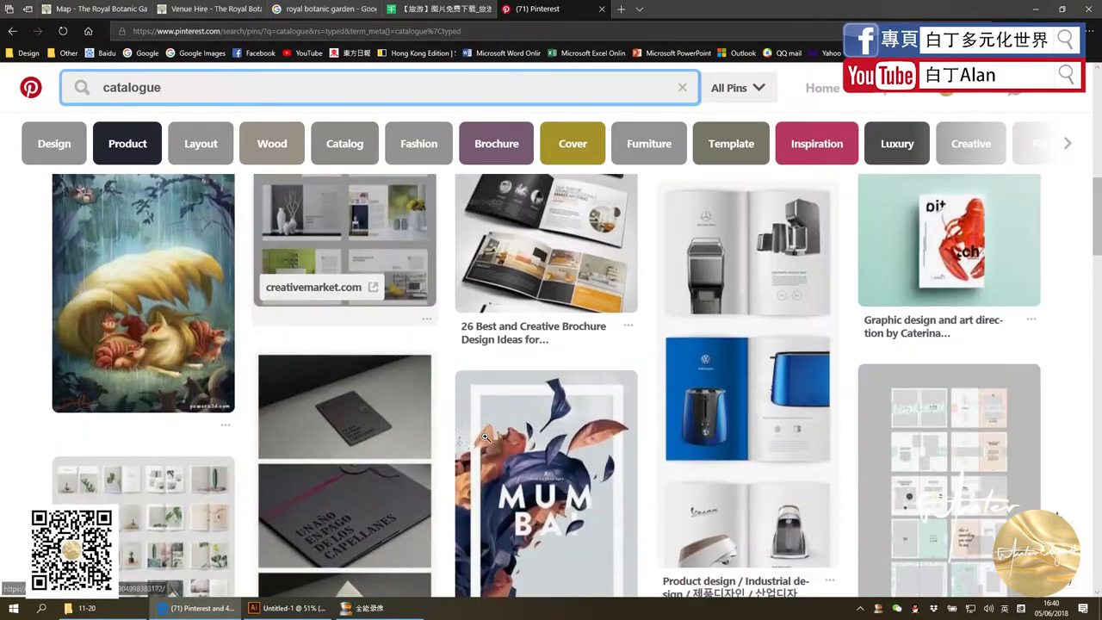
scroll(485, 437, "down", 3)
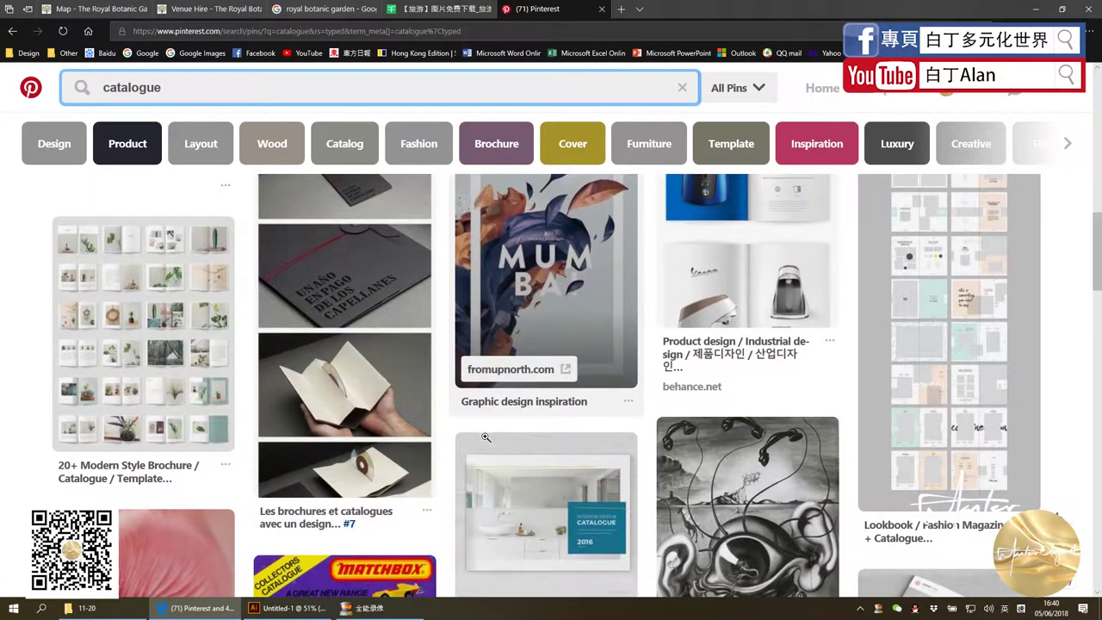
scroll(485, 441, "up", 1)
scroll(485, 441, "up", 2)
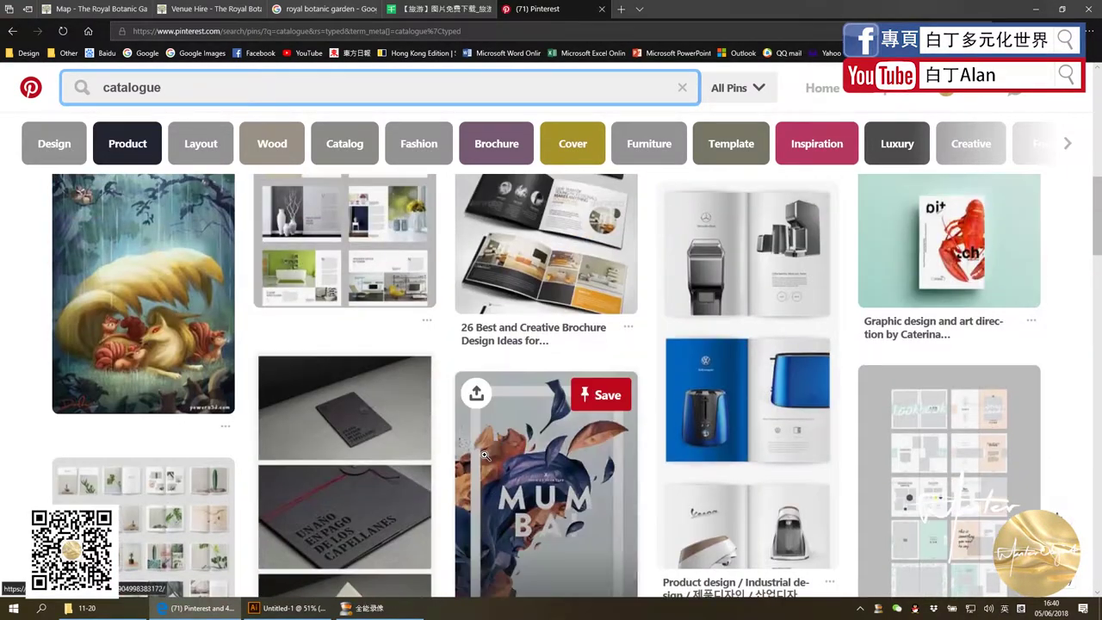
scroll(485, 441, "up", 2)
scroll(484, 439, "up", 2)
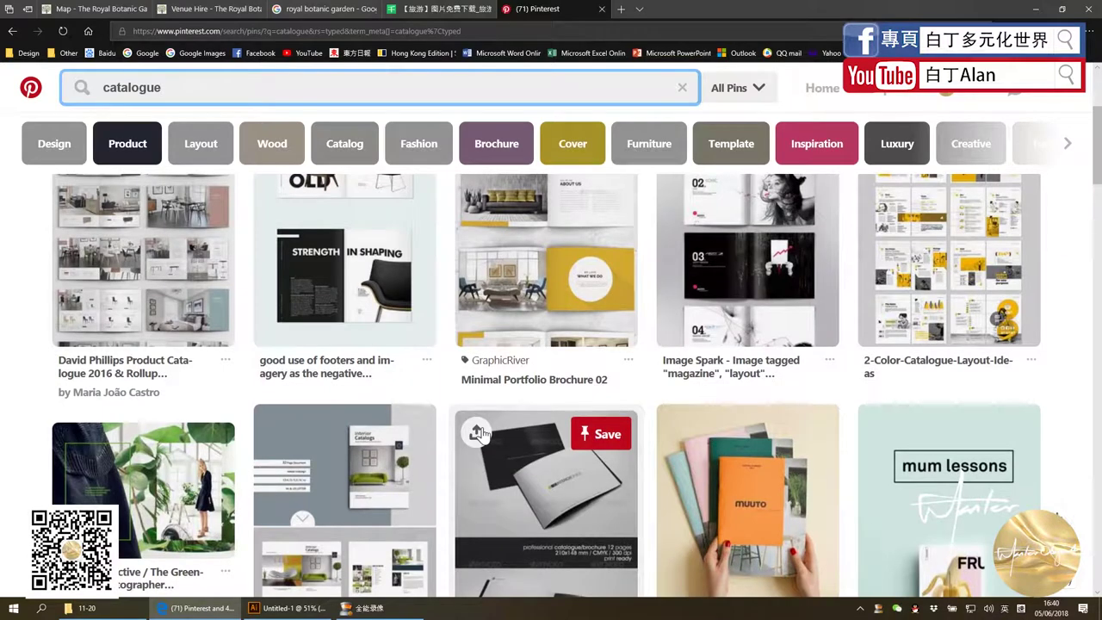
scroll(479, 432, "up", 2)
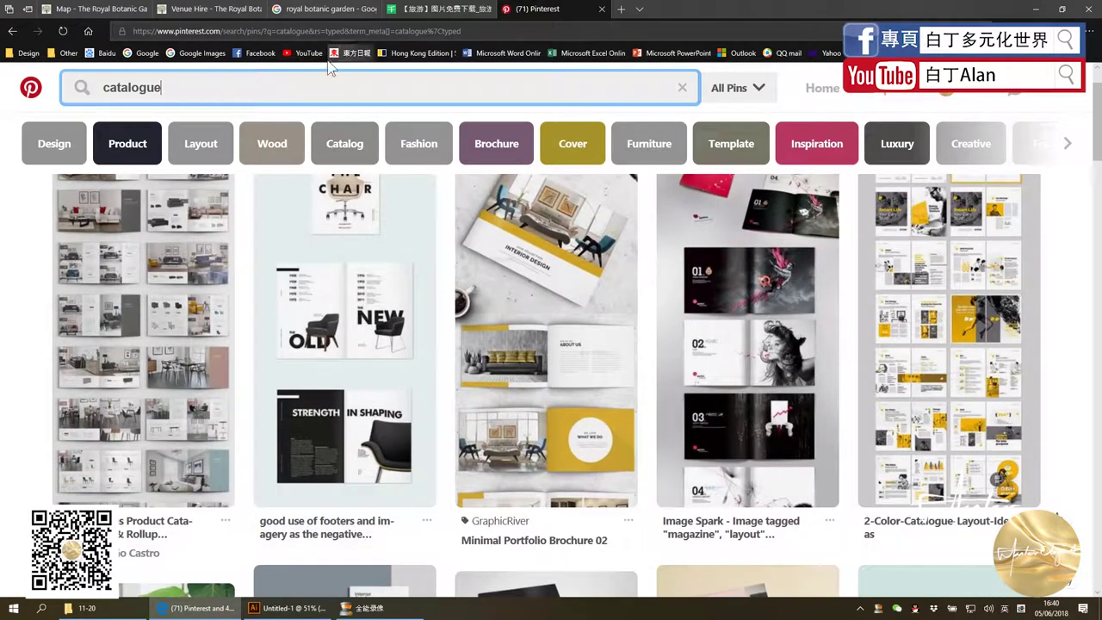
left_click(421, 10)
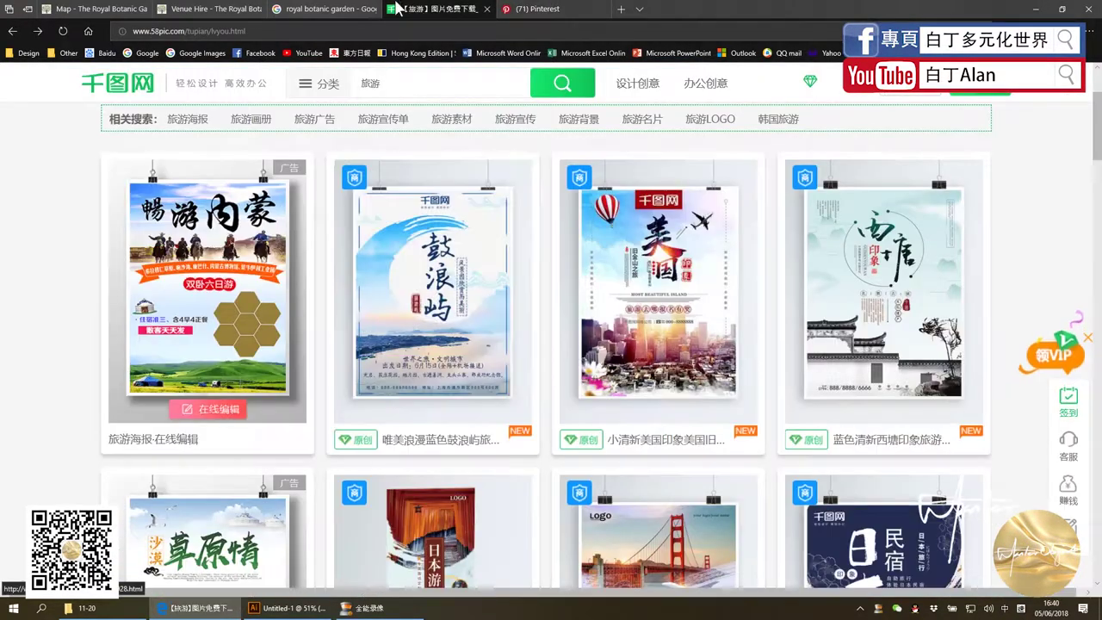
Flip between the map and Venue Hire tabs, settling on Venue Hire and scrolling it
left_click(344, 10)
left_click(238, 12)
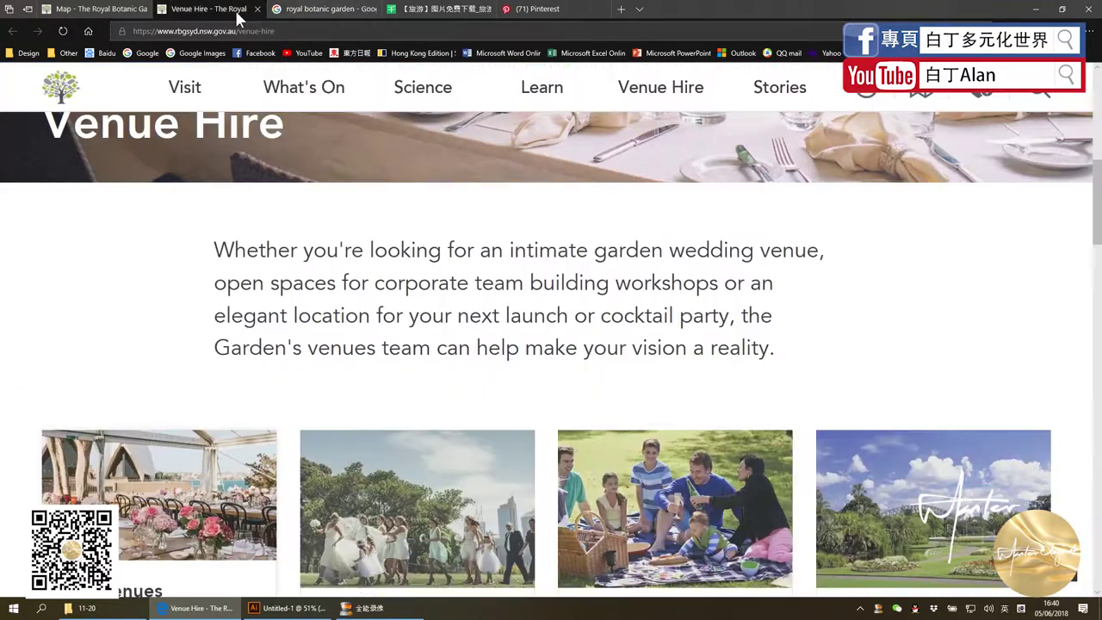
left_click(318, 11)
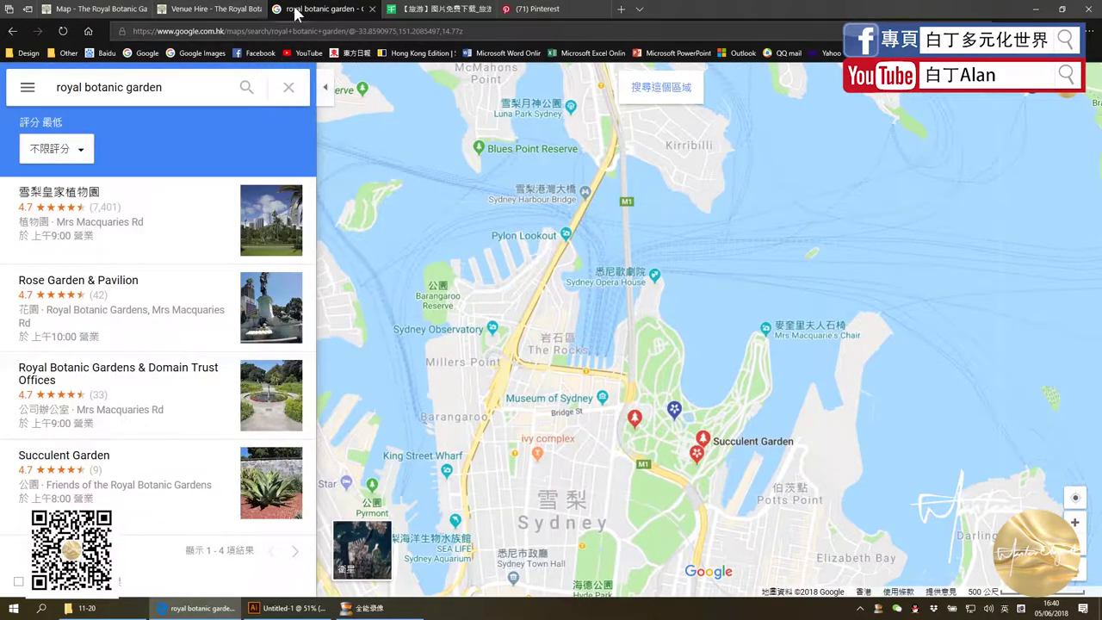
left_click(191, 10)
scroll(347, 391, "down", 2)
scroll(347, 391, "down", 3)
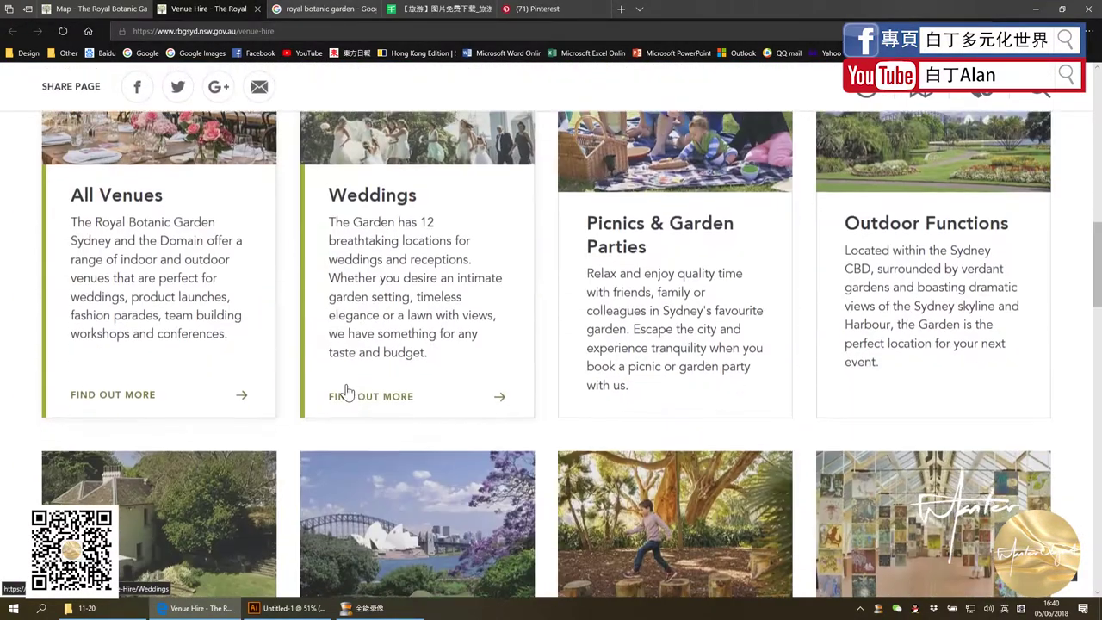
scroll(308, 303, "up", 1)
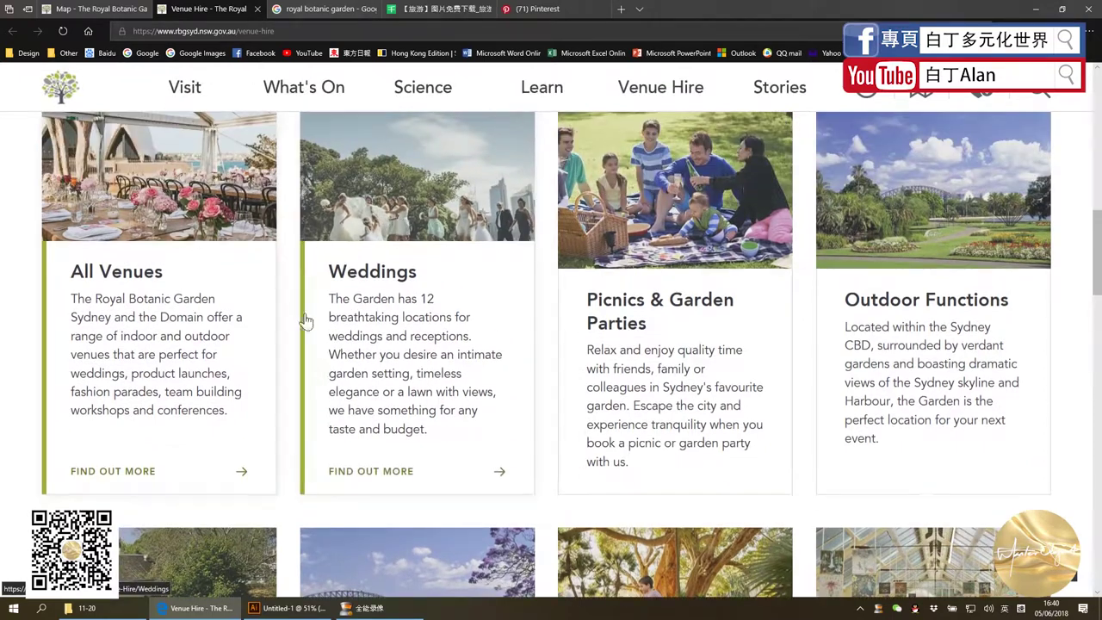
scroll(373, 392, "down", 1)
scroll(382, 413, "up", 1)
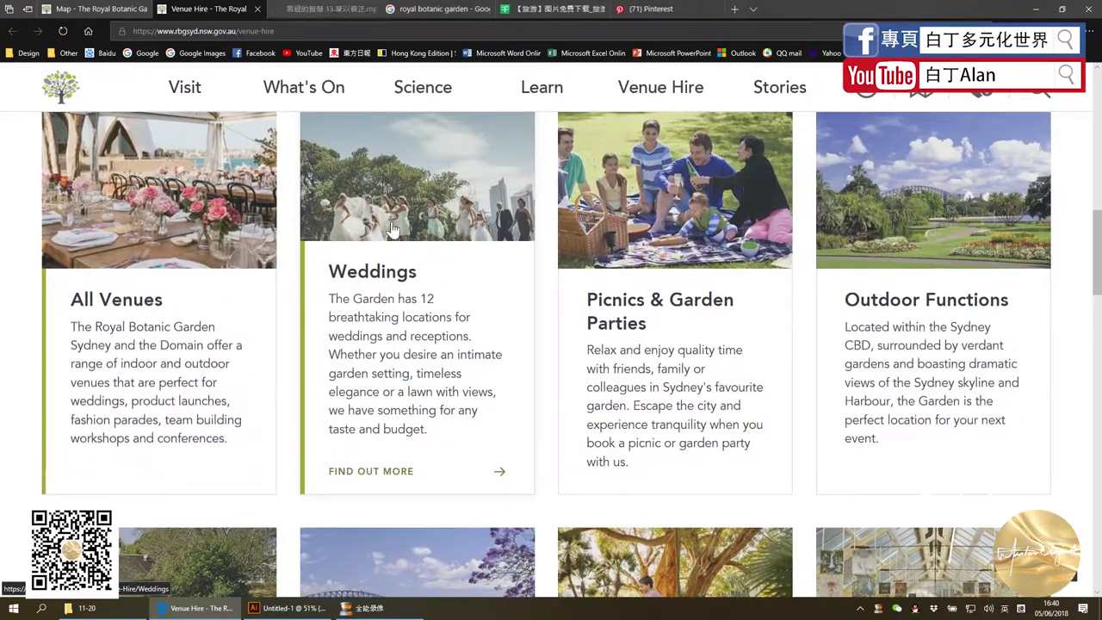
Browse the Weddings page and open Recent Weddings in a background tab
key("ctrl+Tab")
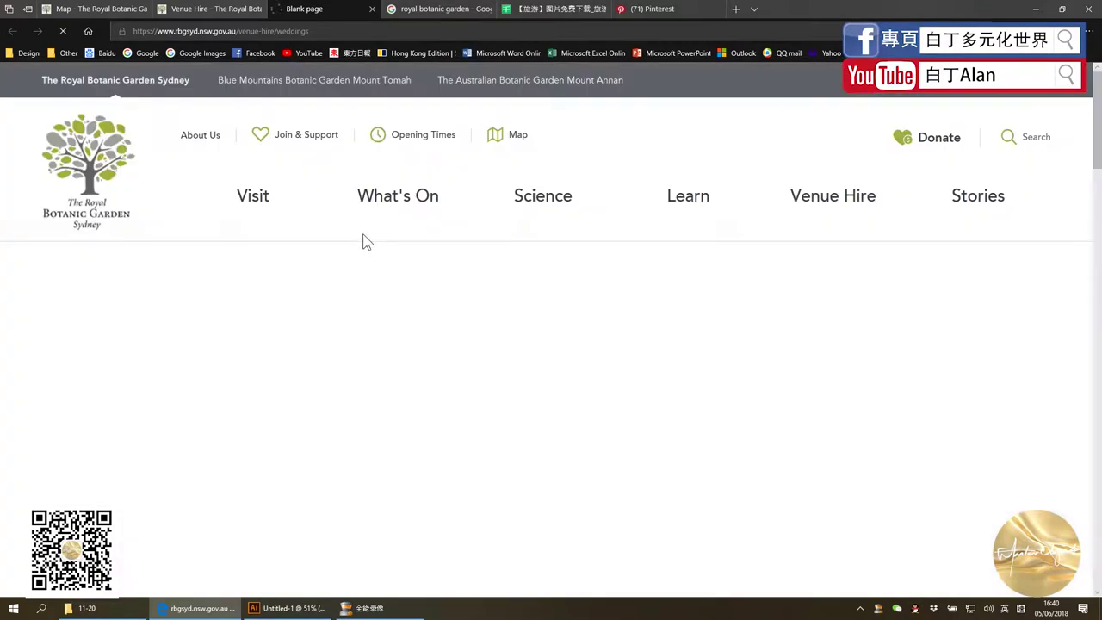
scroll(379, 353, "down", 2)
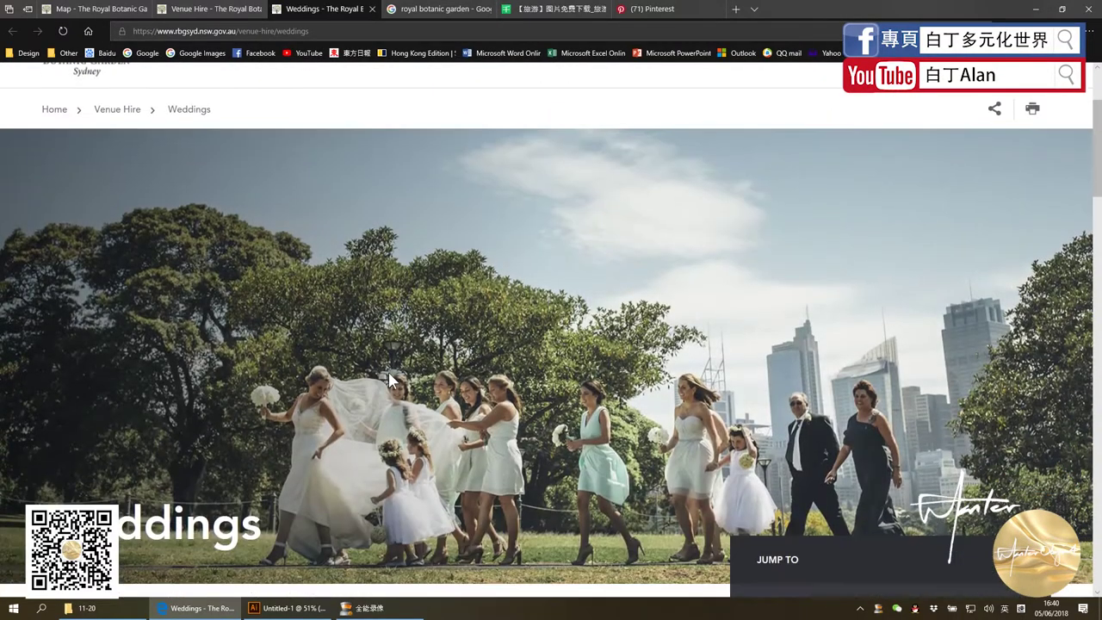
scroll(428, 381, "up", 1)
scroll(517, 404, "down", 1)
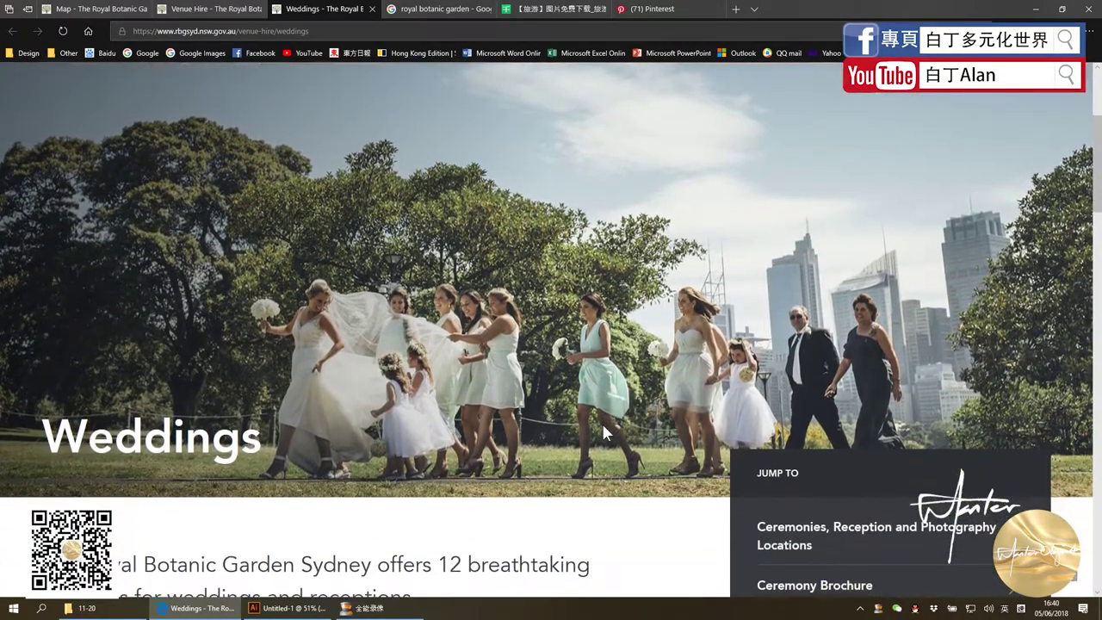
scroll(601, 422, "down", 3)
scroll(590, 426, "down", 2)
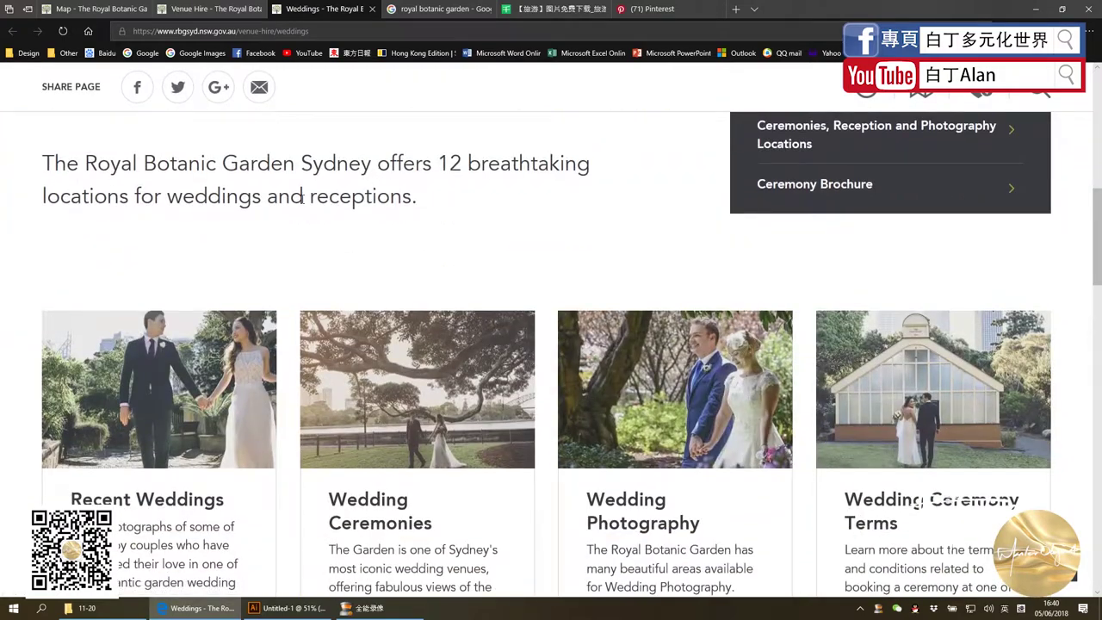
scroll(323, 317, "down", 2)
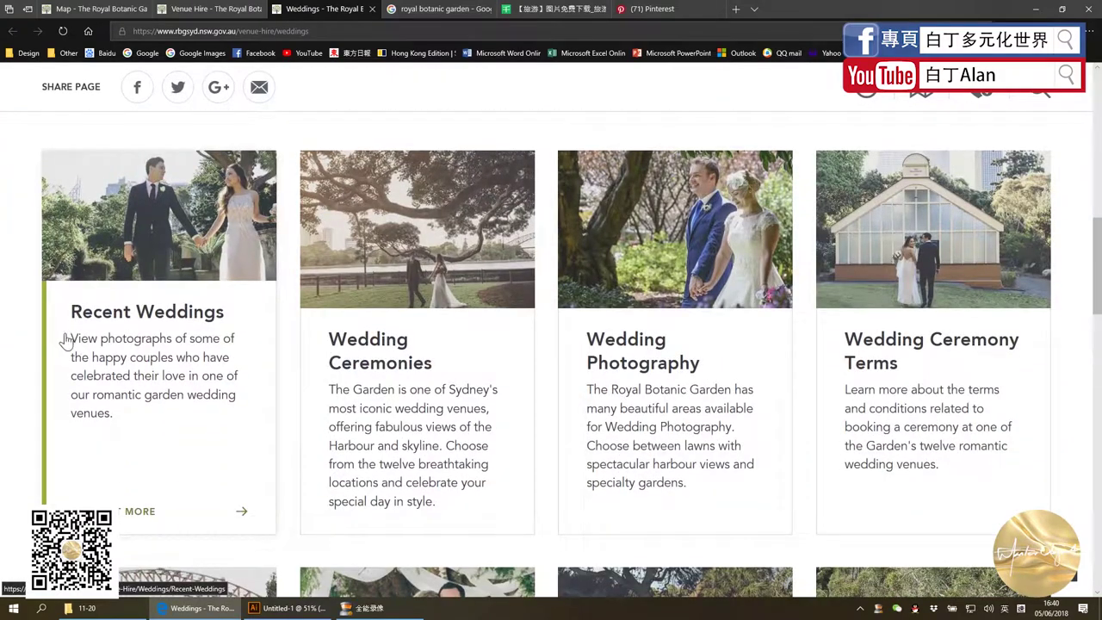
middle_click(102, 310)
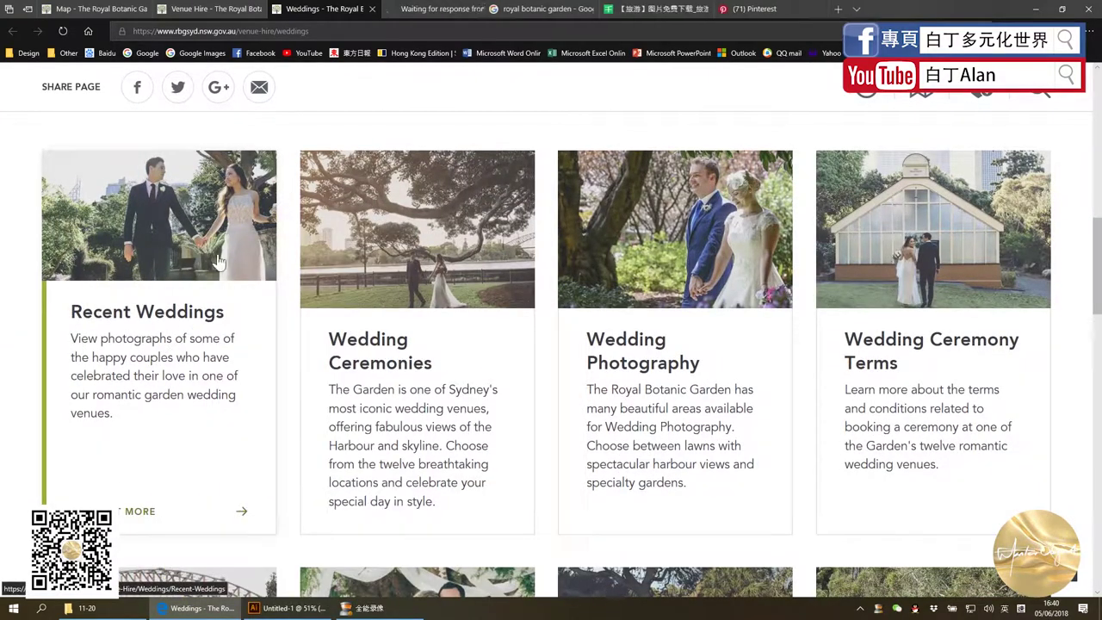
View and scroll the Recent Weddings tab, then show the royal botanic garden map search
left_click(416, 9)
left_click(284, 10)
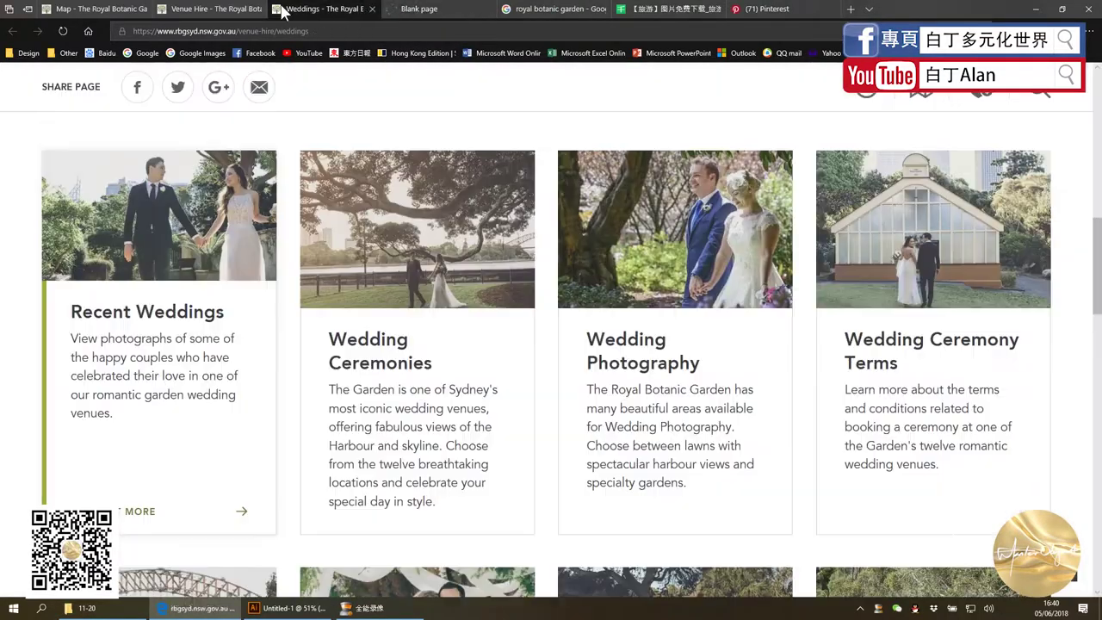
left_click(424, 11)
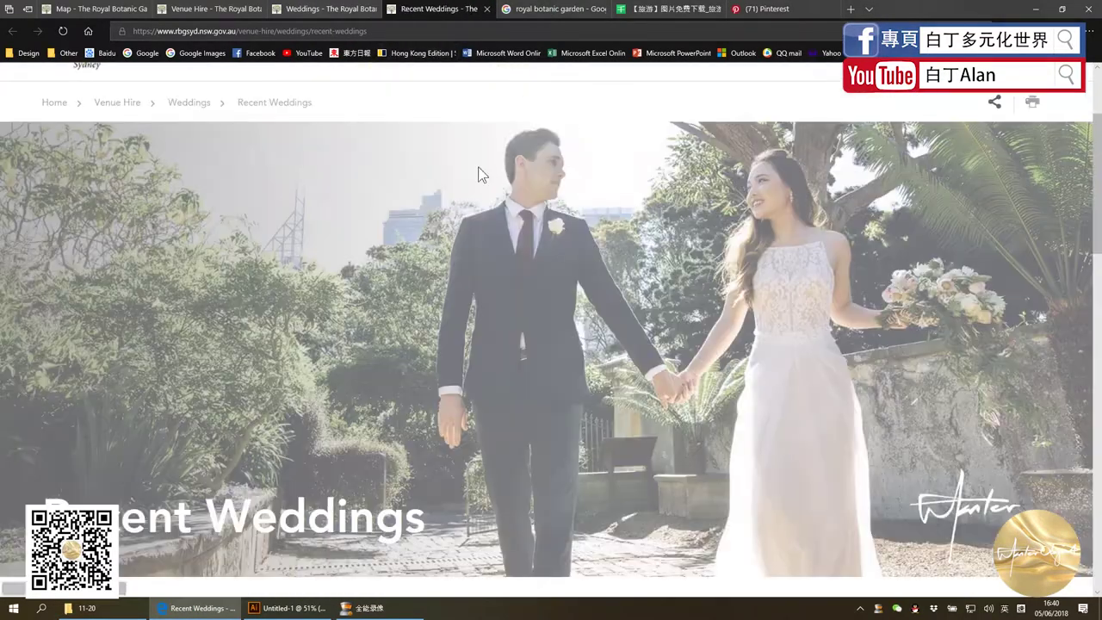
scroll(428, 315, "down", 5)
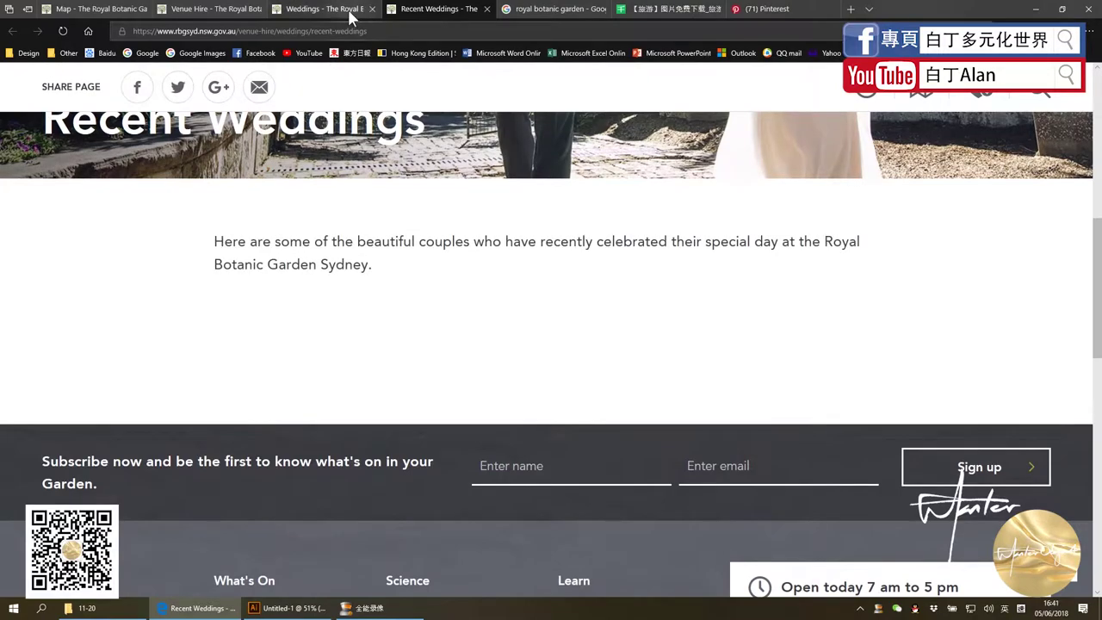
scroll(363, 266, "down", 3)
scroll(364, 278, "up", 4)
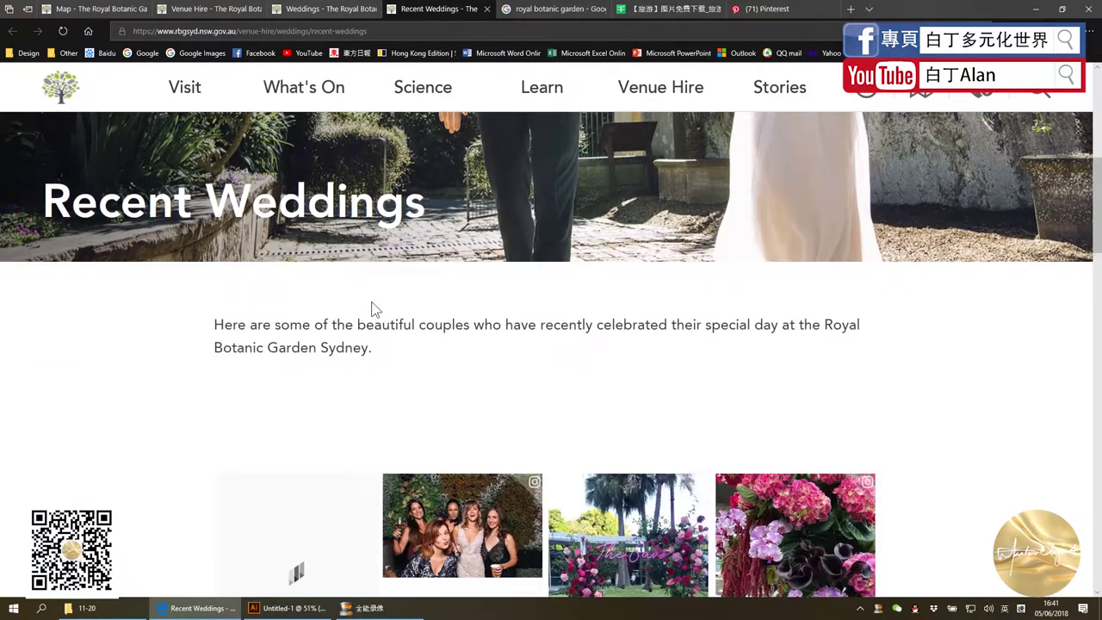
scroll(375, 320, "down", 3)
scroll(375, 321, "down", 2)
scroll(373, 319, "up", 2)
scroll(373, 319, "up", 5)
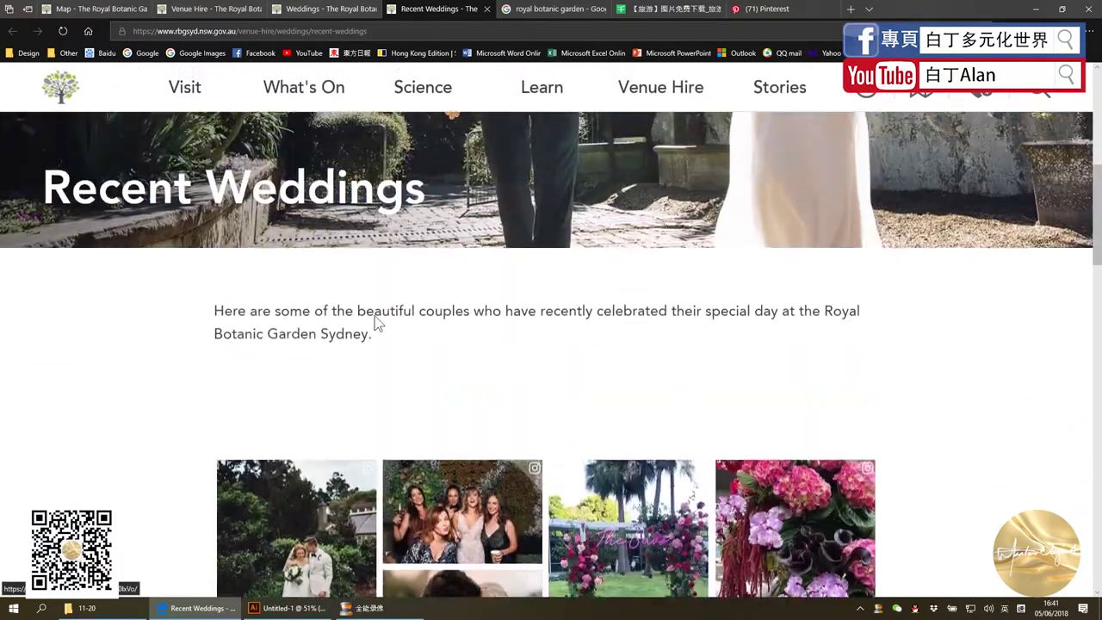
scroll(374, 318, "up", 3)
left_click(531, 10)
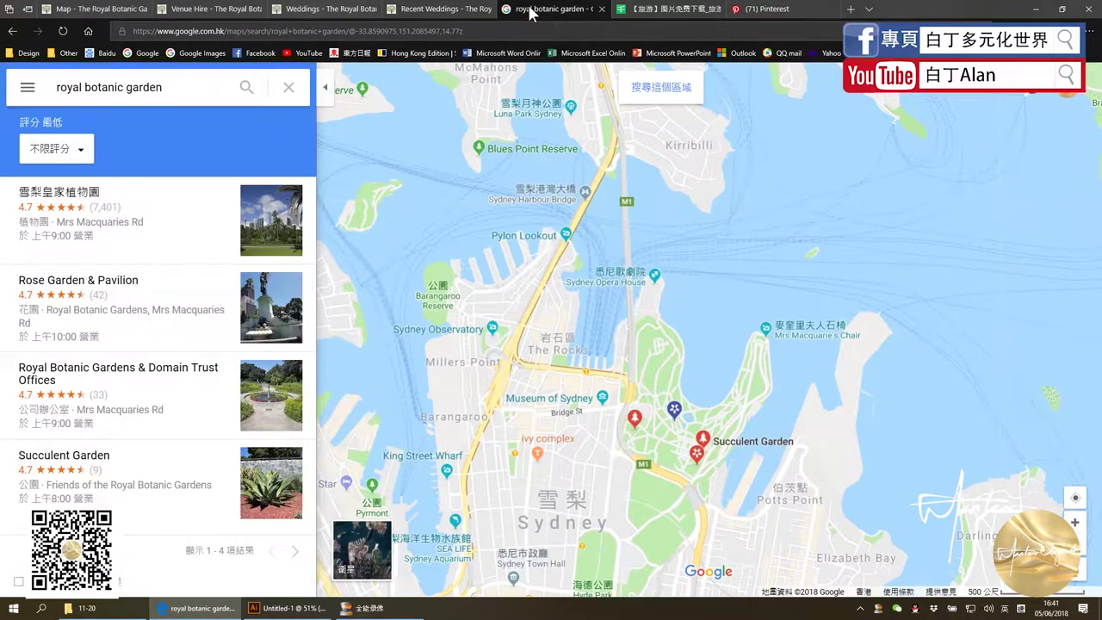
On 58pic's travel poster results, filter to AI format files
left_click(663, 8)
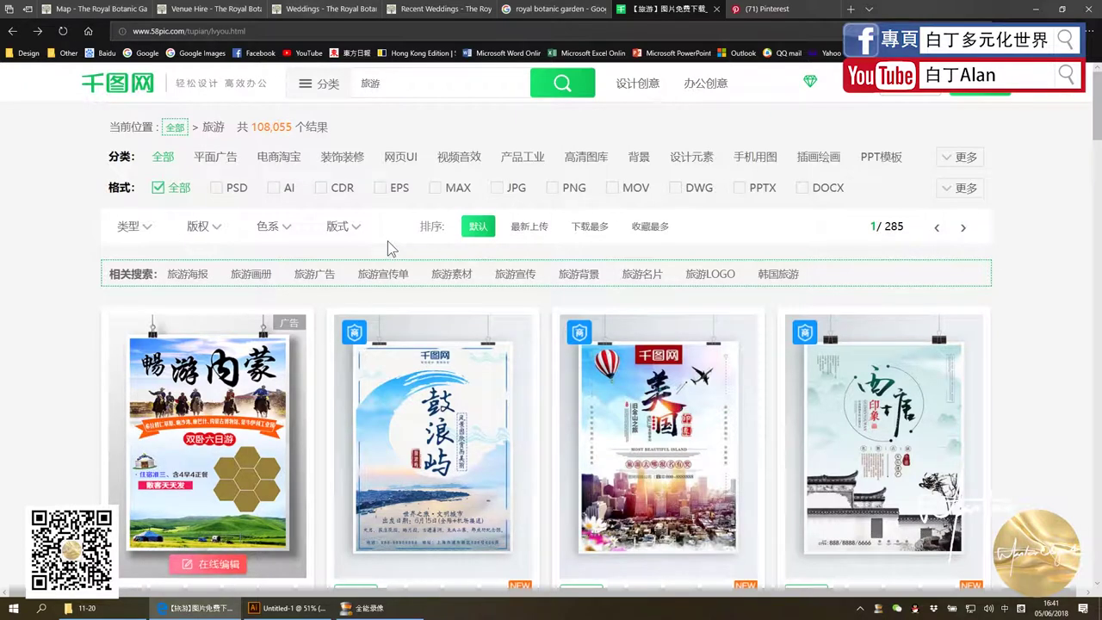
left_click(275, 189)
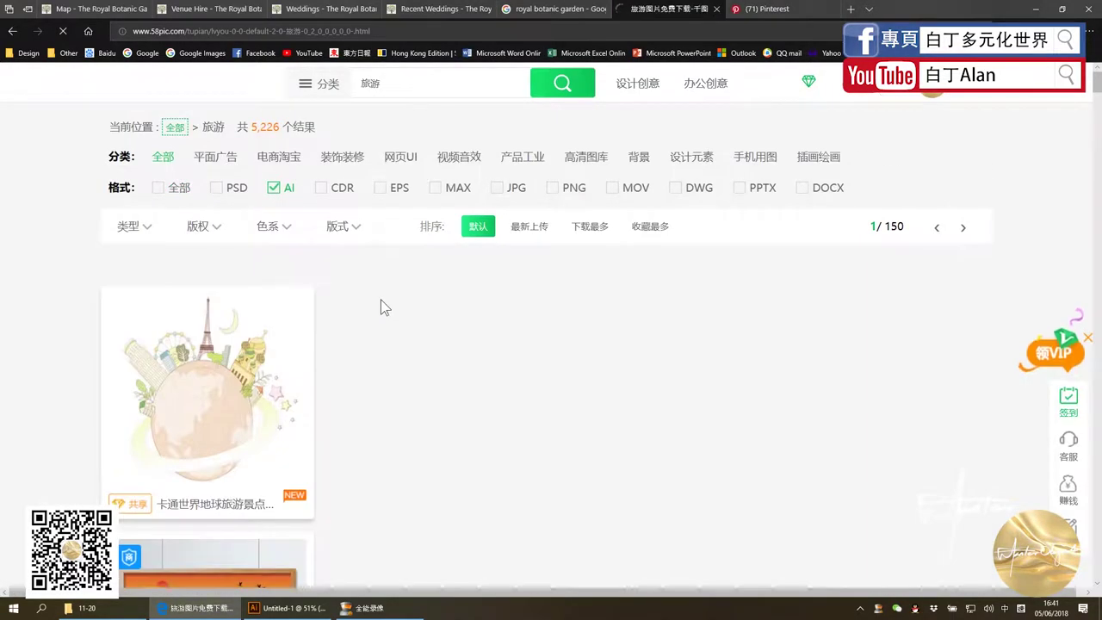
scroll(381, 308, "down", 1)
scroll(381, 307, "up", 1)
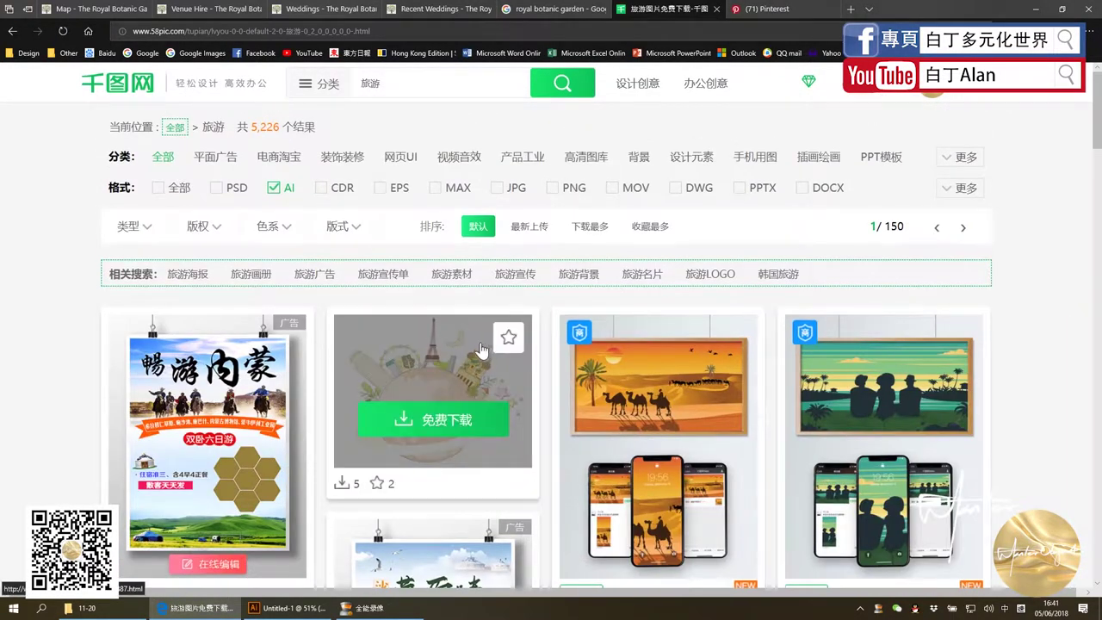
Narrow to the 平面广告 category and open the 创意水墨旧金山旅游海报 poster page
left_click(224, 162)
mouse_move(659, 387)
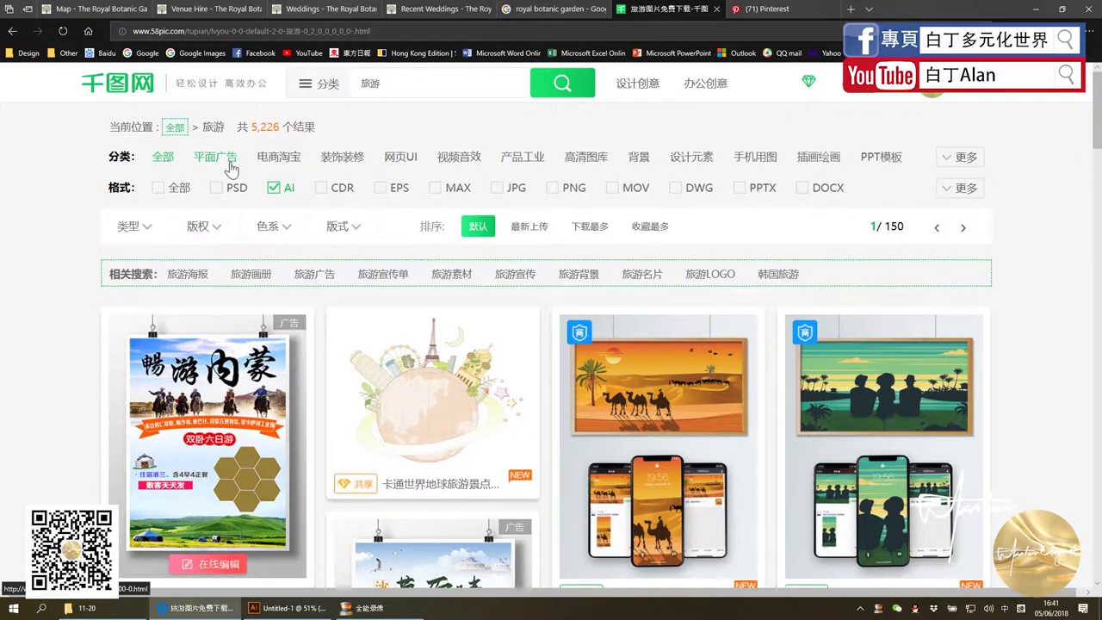
scroll(508, 396, "down", 1)
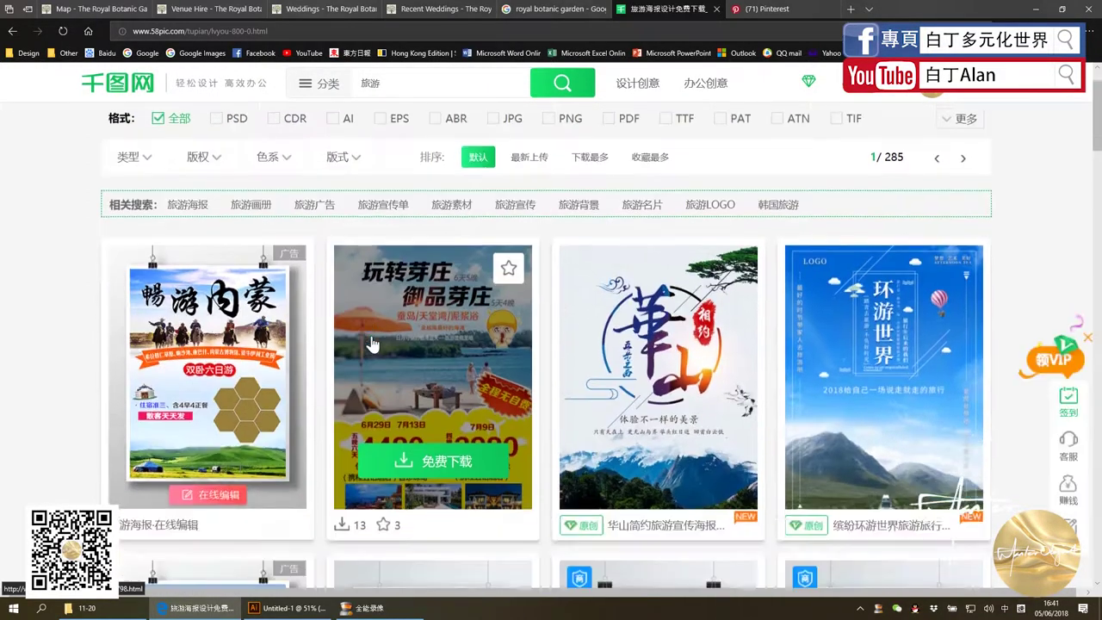
scroll(461, 346, "down", 1)
scroll(461, 346, "down", 1)
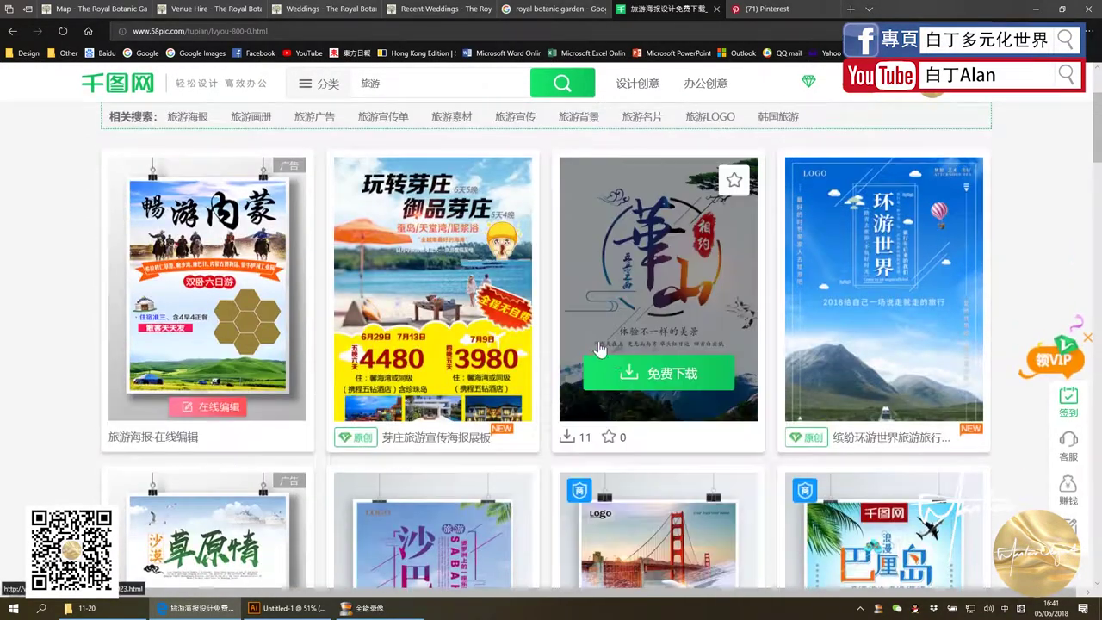
scroll(629, 374, "down", 2)
scroll(630, 373, "down", 2)
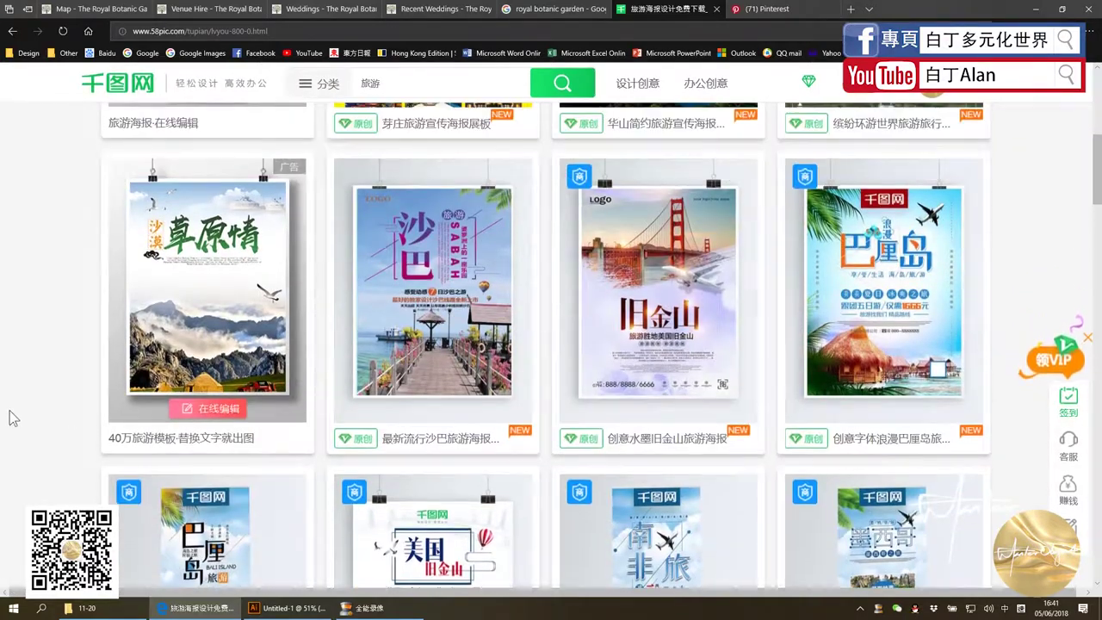
scroll(9, 418, "down", 2)
scroll(10, 418, "up", 2)
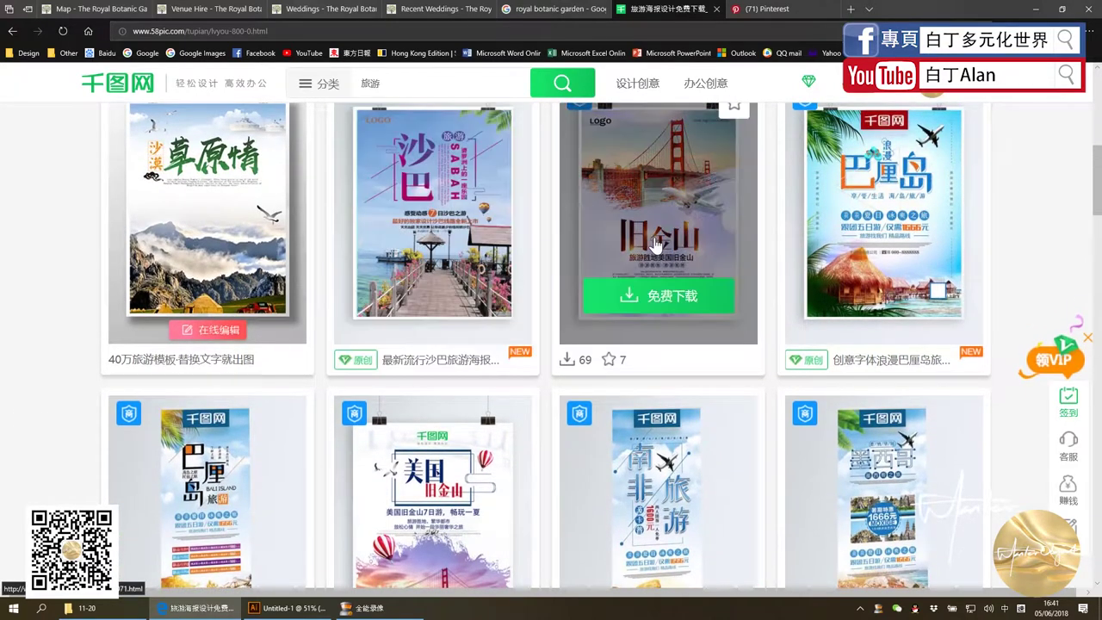
mouse_move(658, 293)
left_click(663, 204)
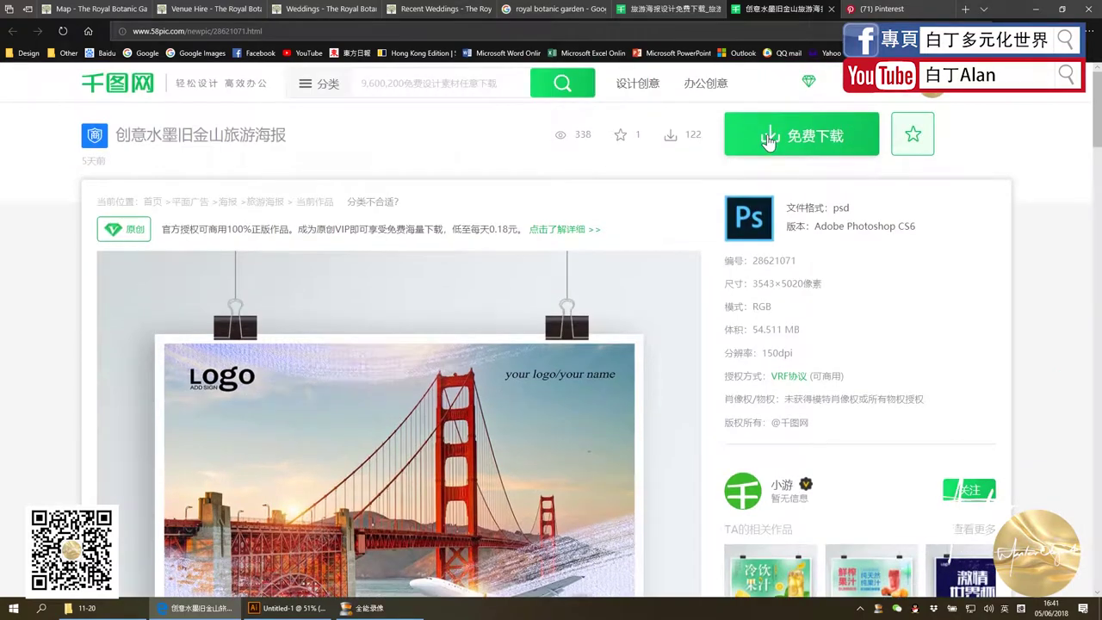
Download the San Francisco poster zip via 免费下载 and save it to disk
left_click(764, 130)
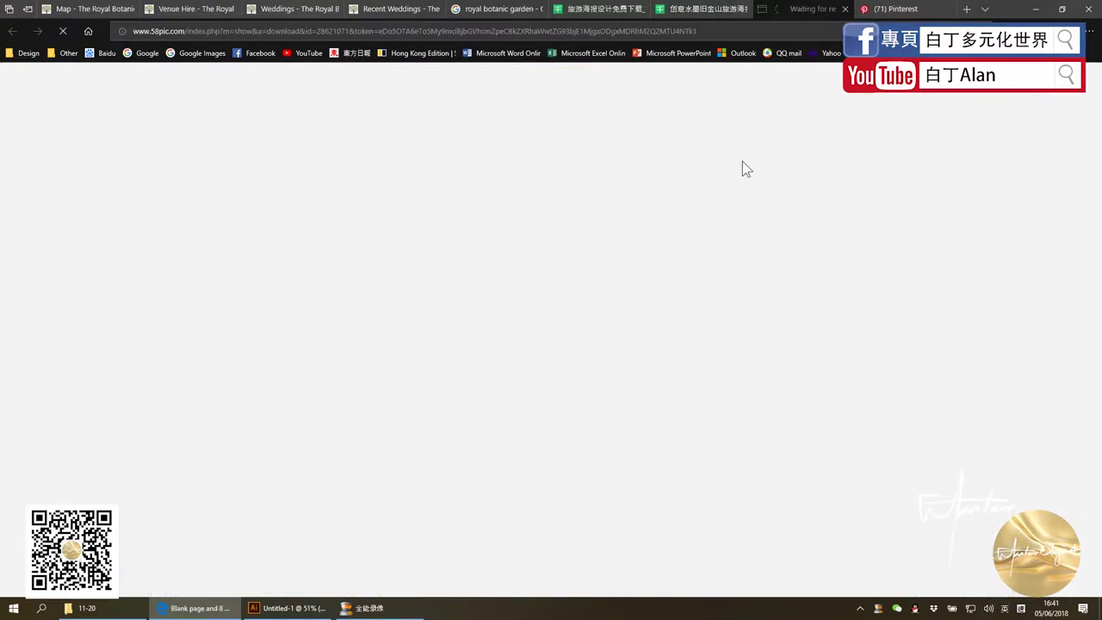
key("super")
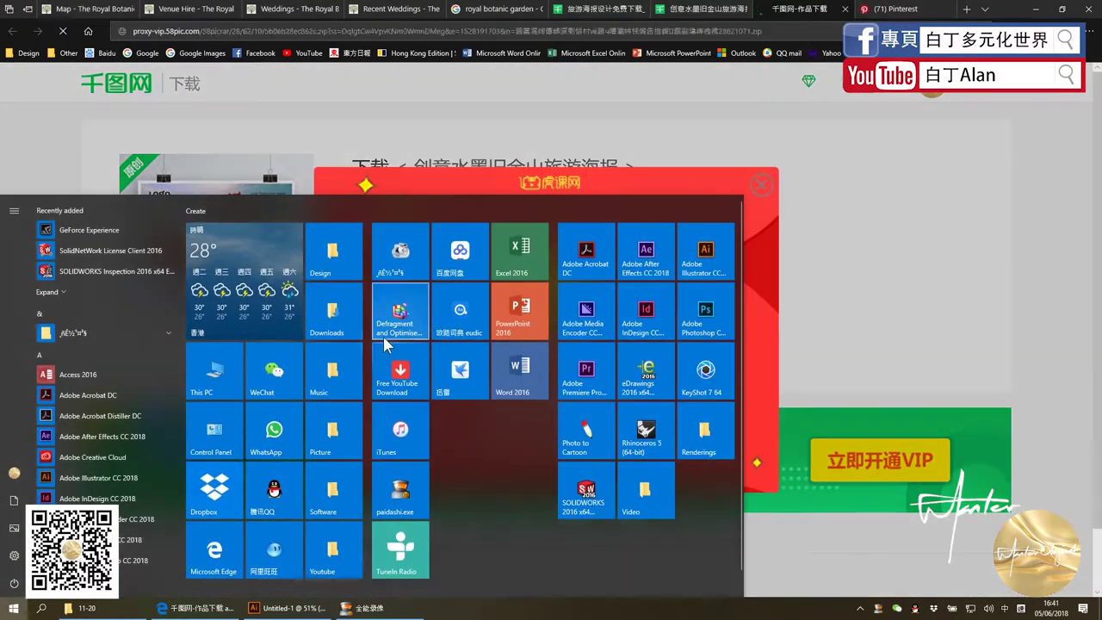
left_click(353, 331)
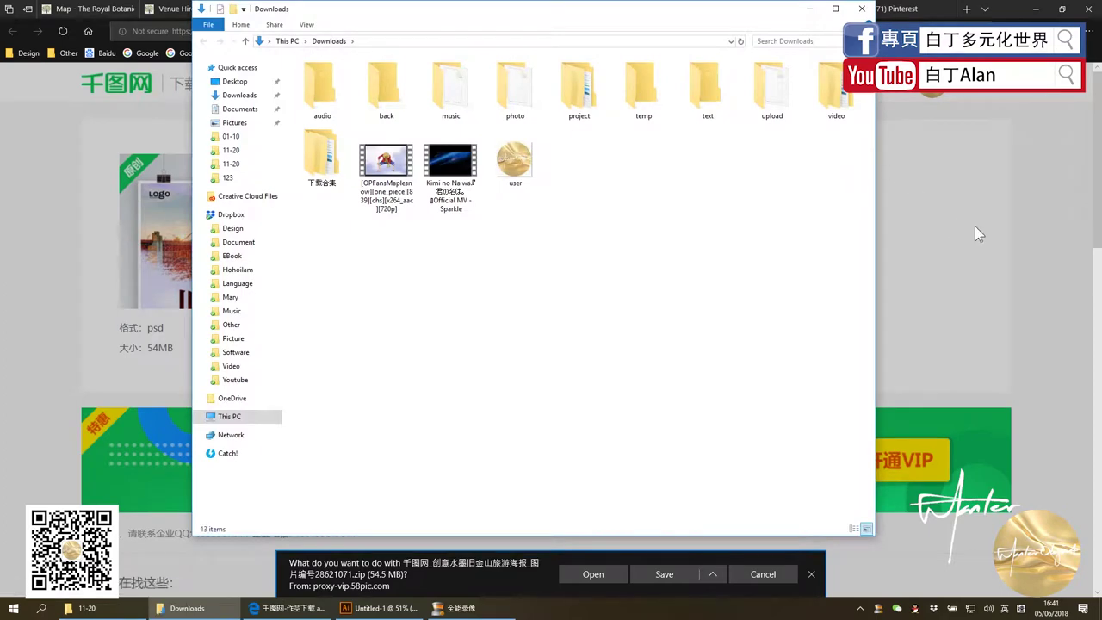
left_click(974, 229)
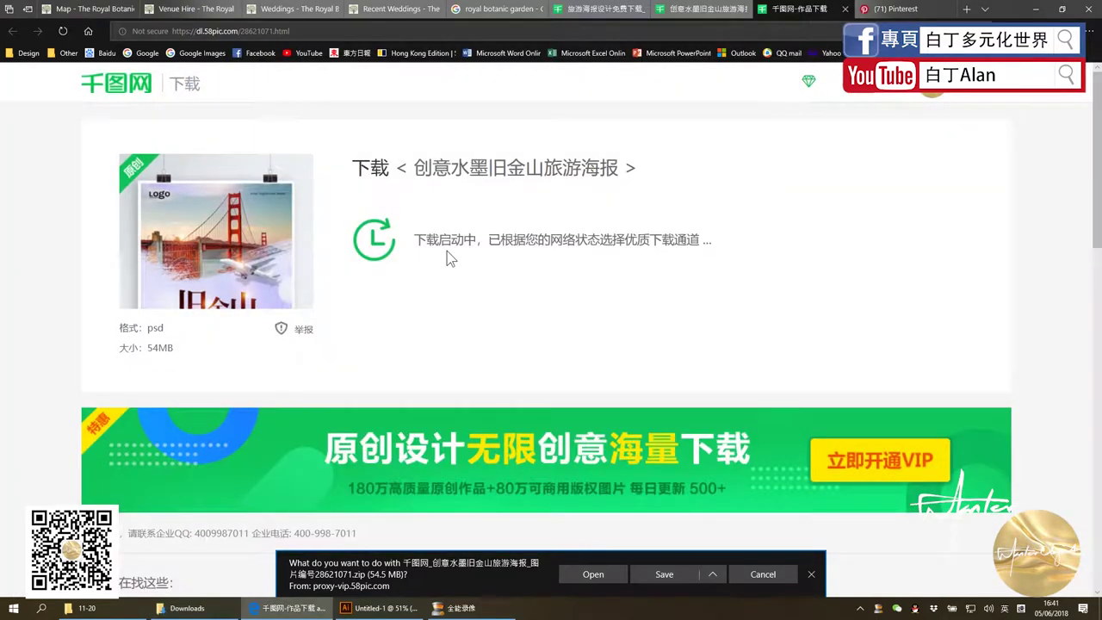
left_click(678, 569)
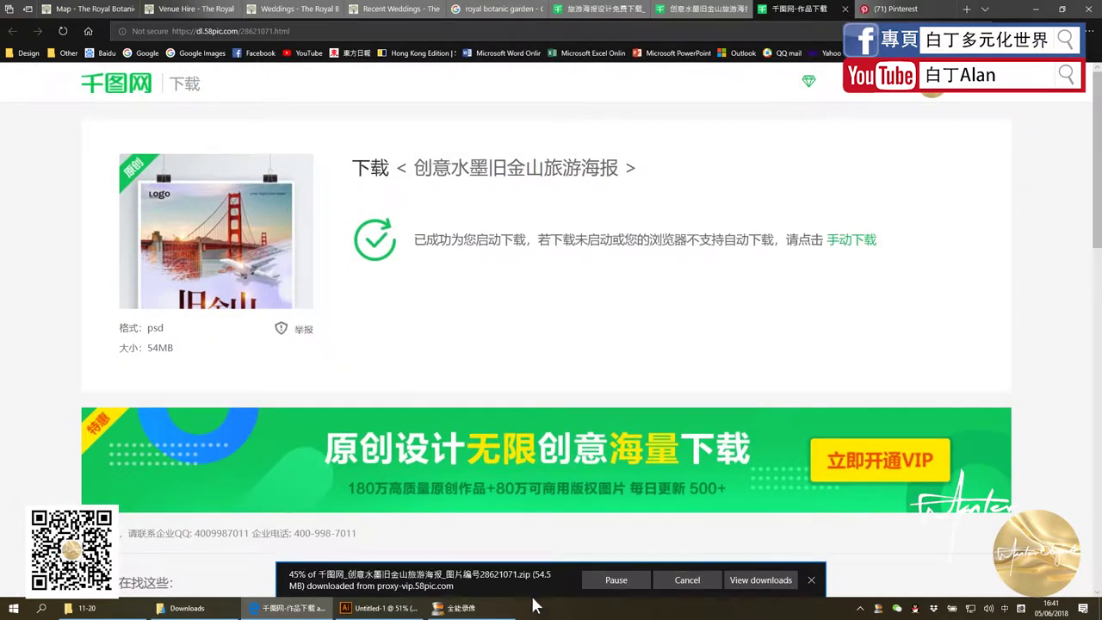
Open the downloaded zip from Downloads in WinRAR and select 旧金山.psd
left_click(210, 613)
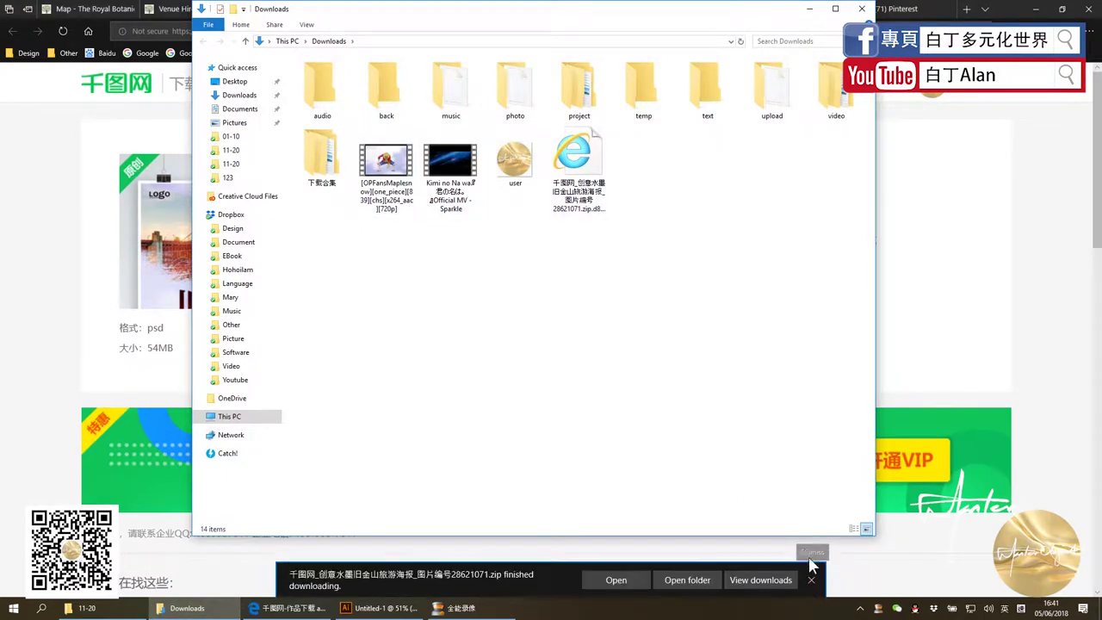
double_click(584, 170)
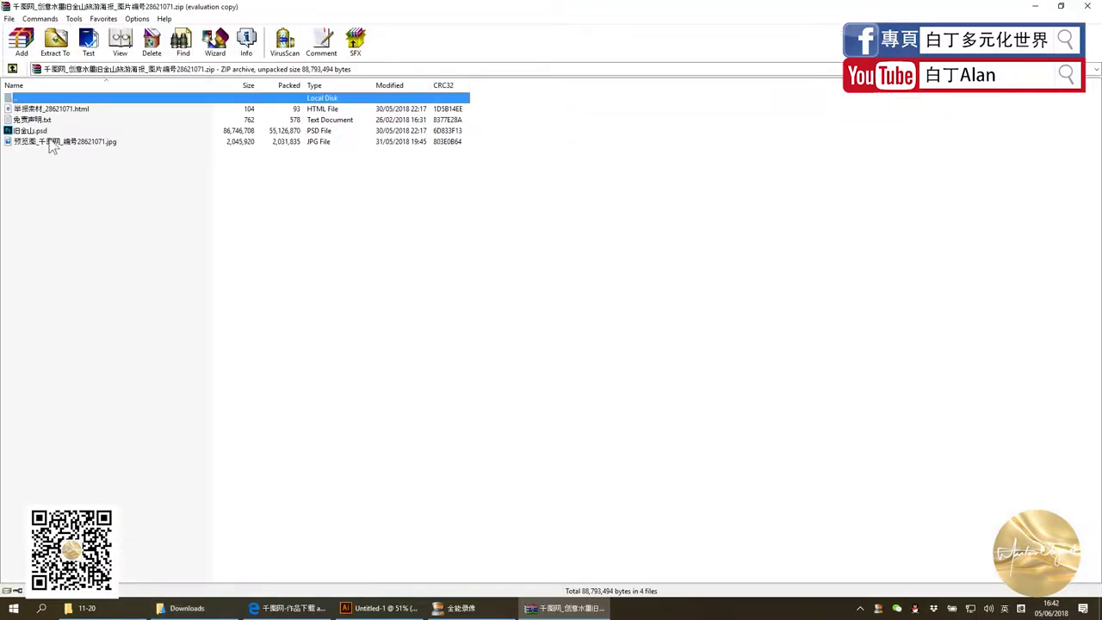
left_click(29, 130)
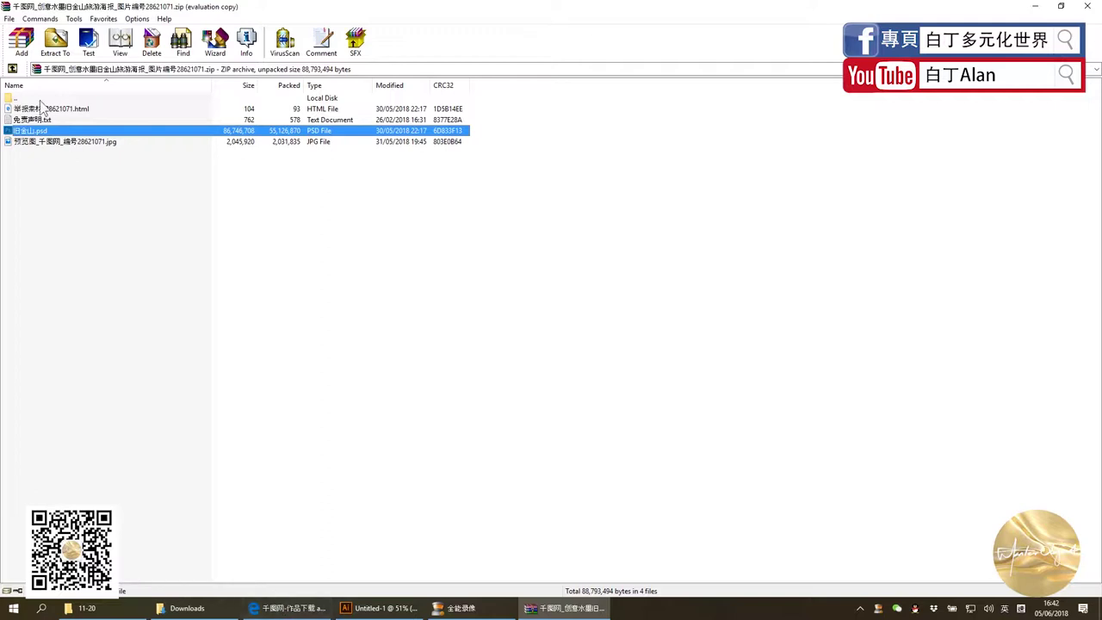
Dismiss the Illustrator welcome tour and show the Layers panel with F7
left_click_drag(1098, 613, 723, 424)
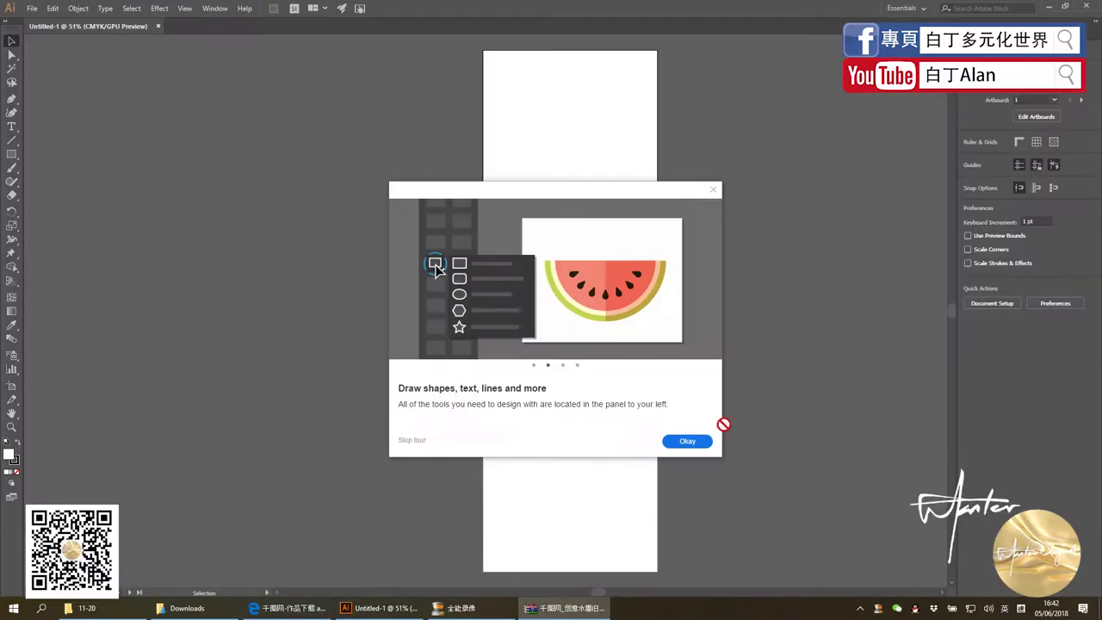
left_click(688, 443)
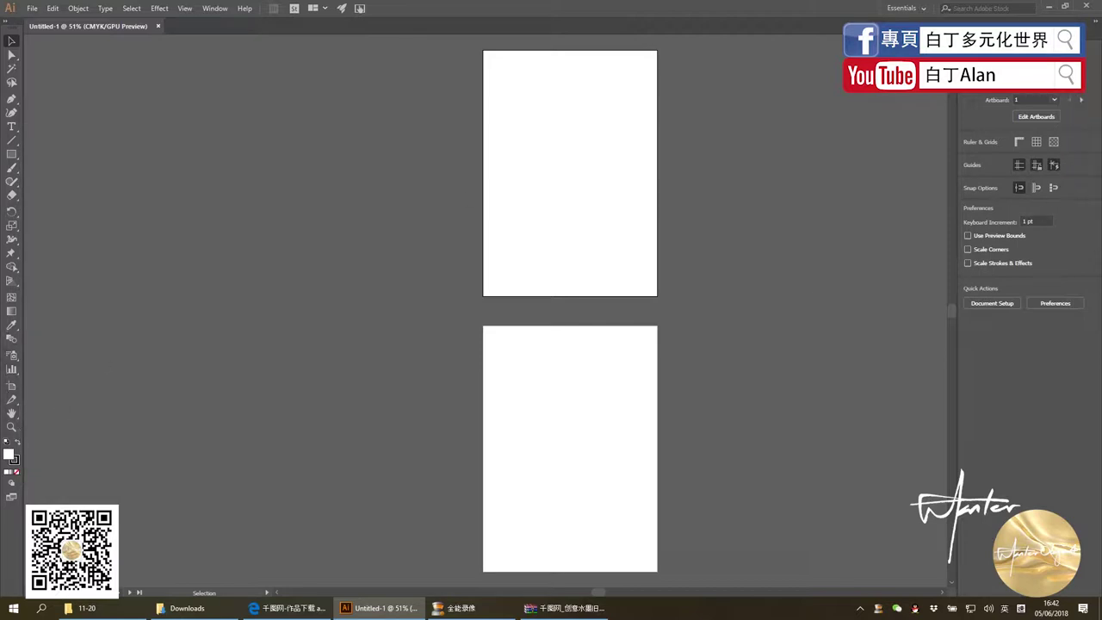
key("F7")
left_click(1092, 33)
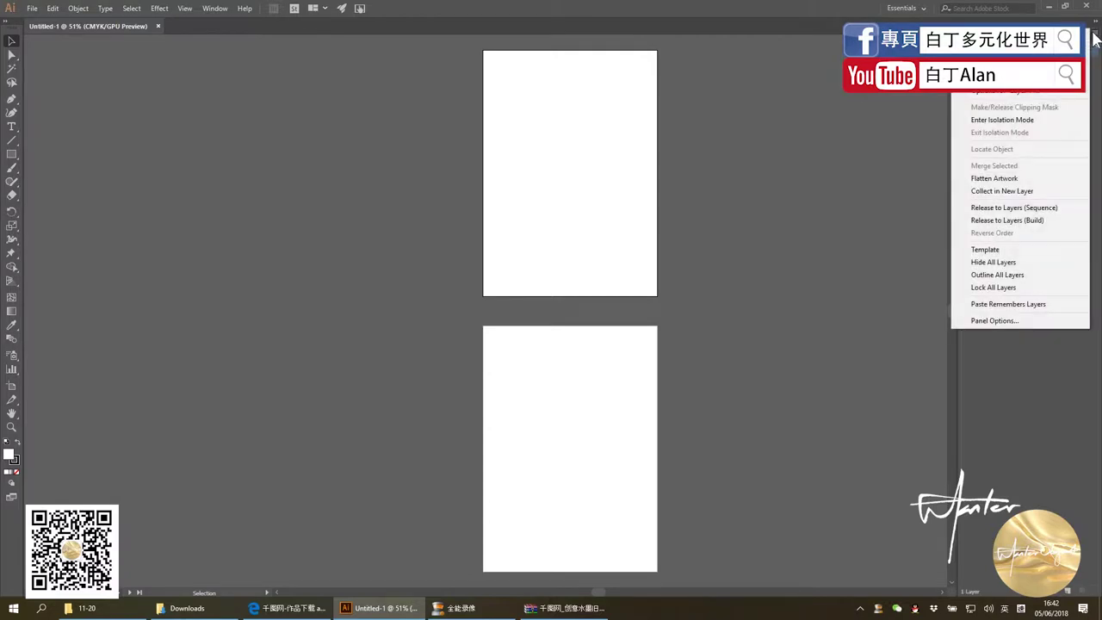
left_click(1093, 39)
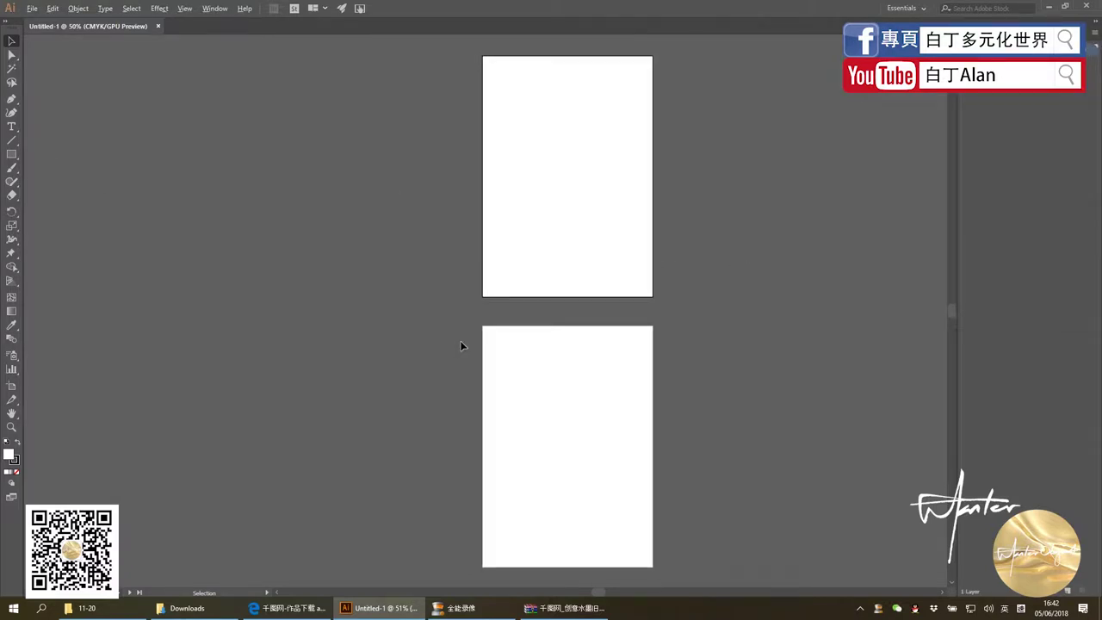
scroll(459, 340, "up", 1)
scroll(586, 184, "up", 2)
scroll(490, 189, "down", 3)
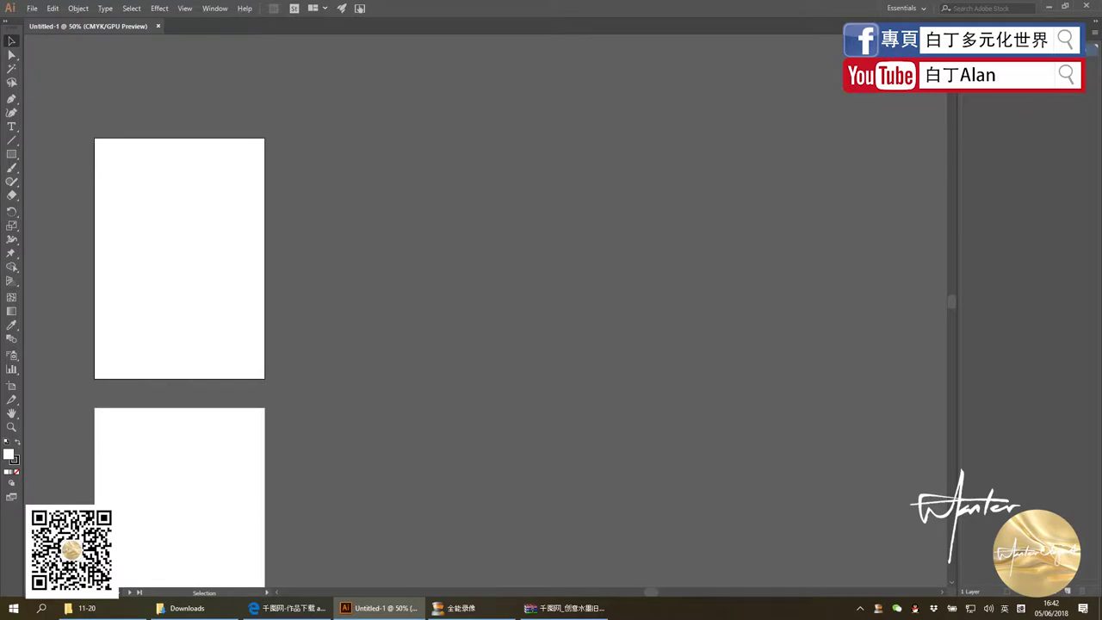
Try the Rectangle tool with rulers shown, then cancel the exact-size rectangle dialog
scroll(507, 250, "down", 1)
scroll(517, 258, "left", 3)
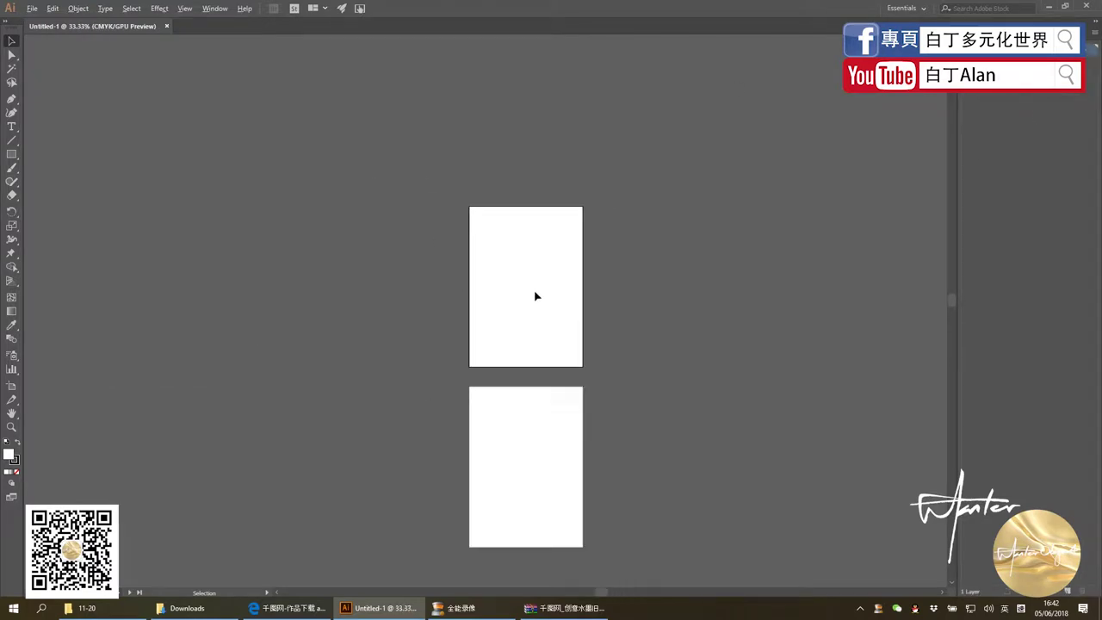
scroll(536, 296, "up", 1)
key("m")
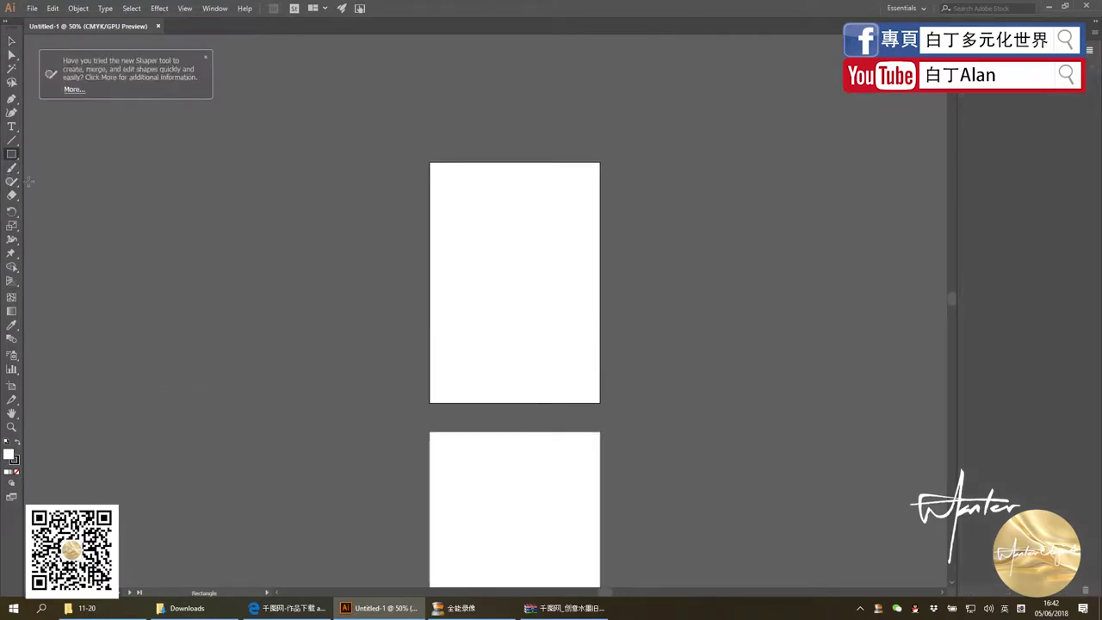
key("ctrl+r")
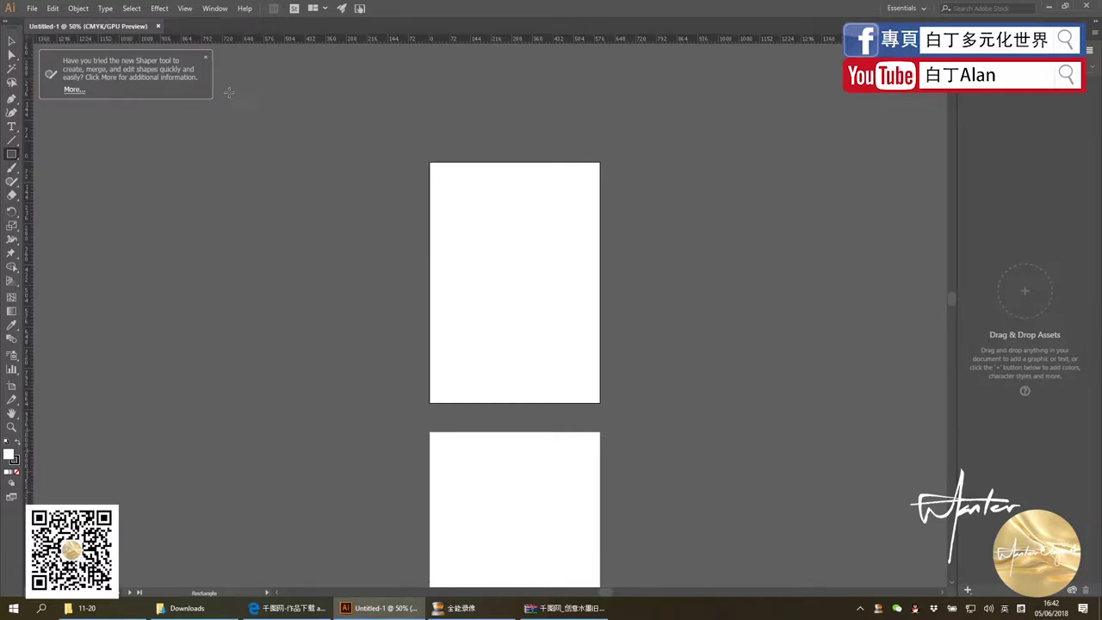
left_click(439, 206)
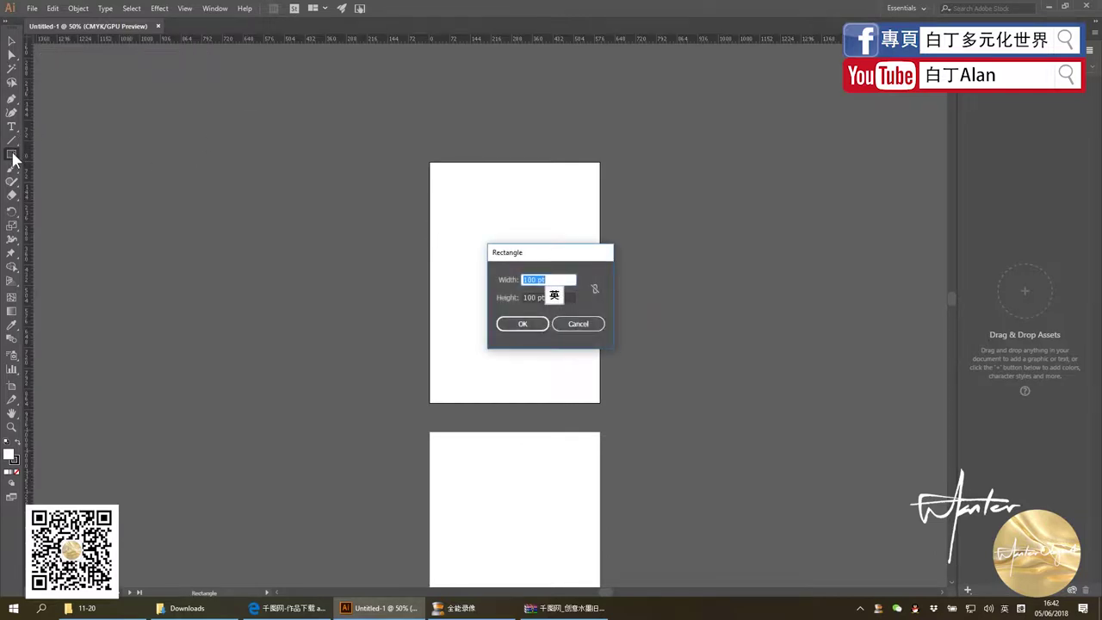
left_click(578, 327)
Create a new two-artboard document in Millimeters with landscape orientation
left_click(26, 8)
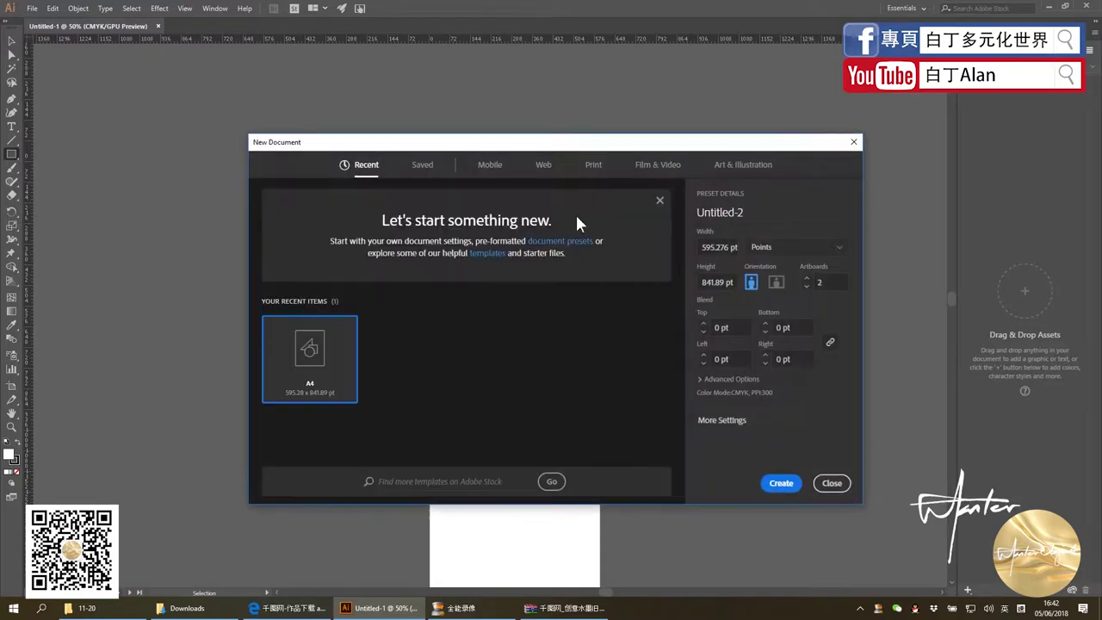
left_click(785, 247)
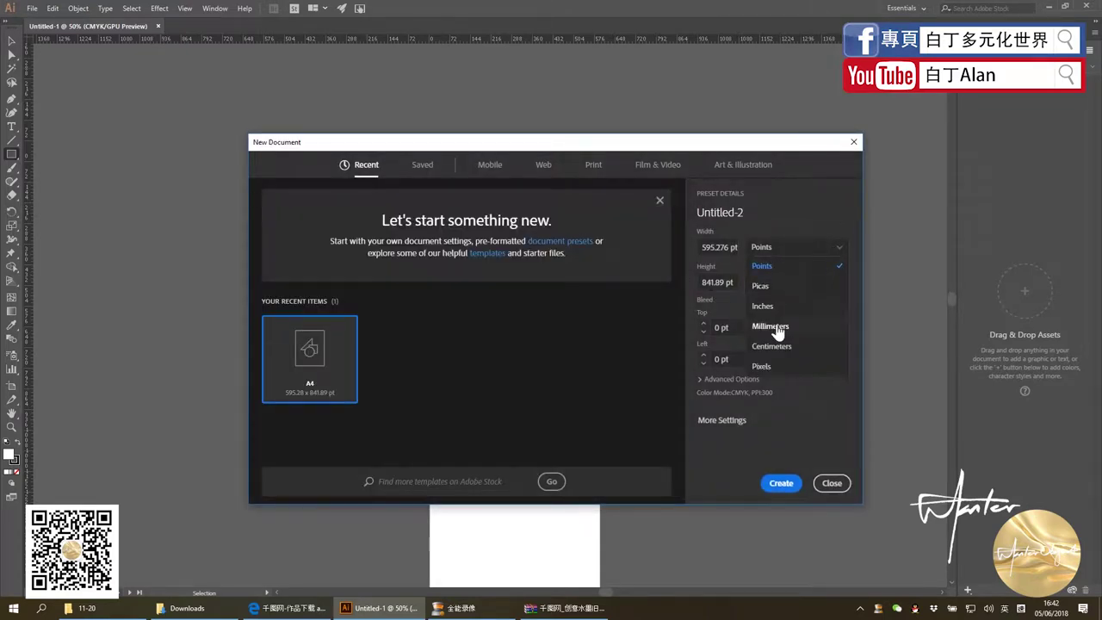
left_click(772, 328)
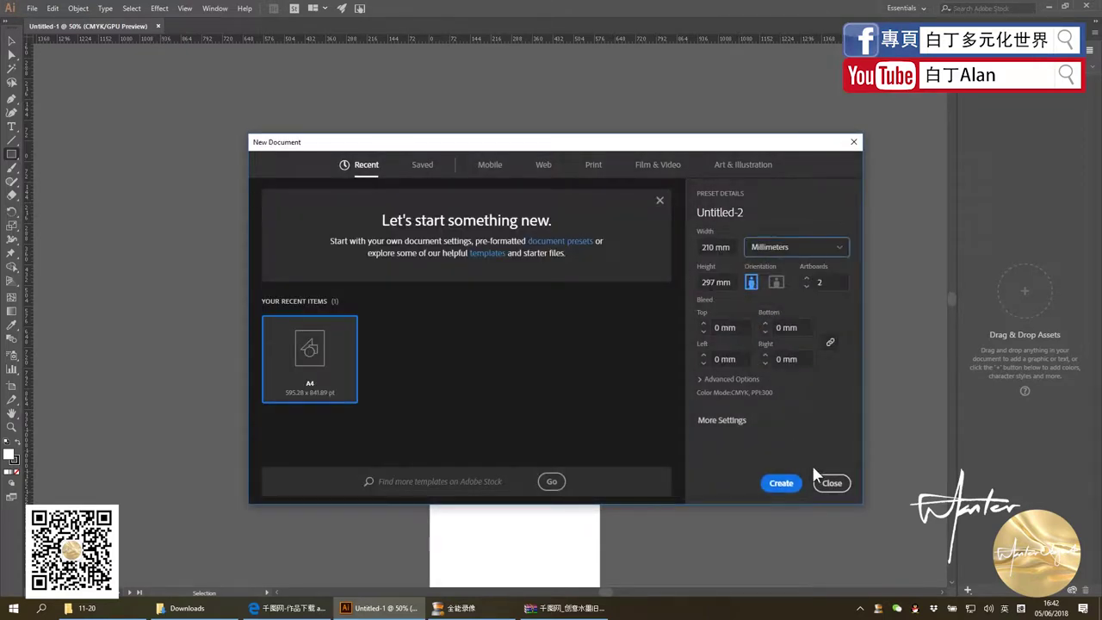
left_click(778, 284)
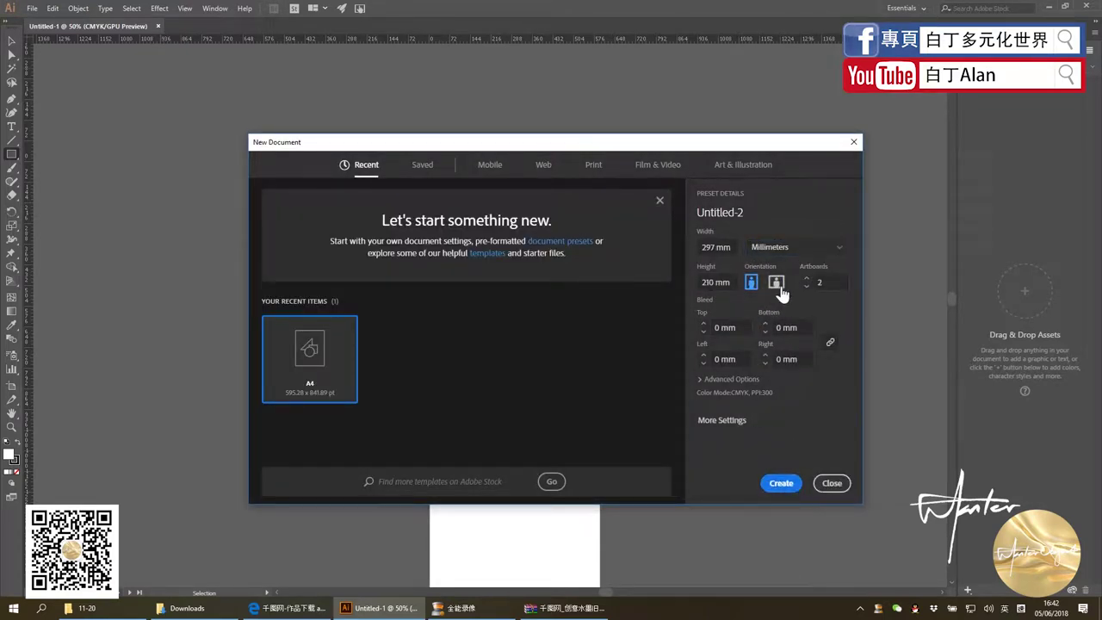
left_click(780, 484)
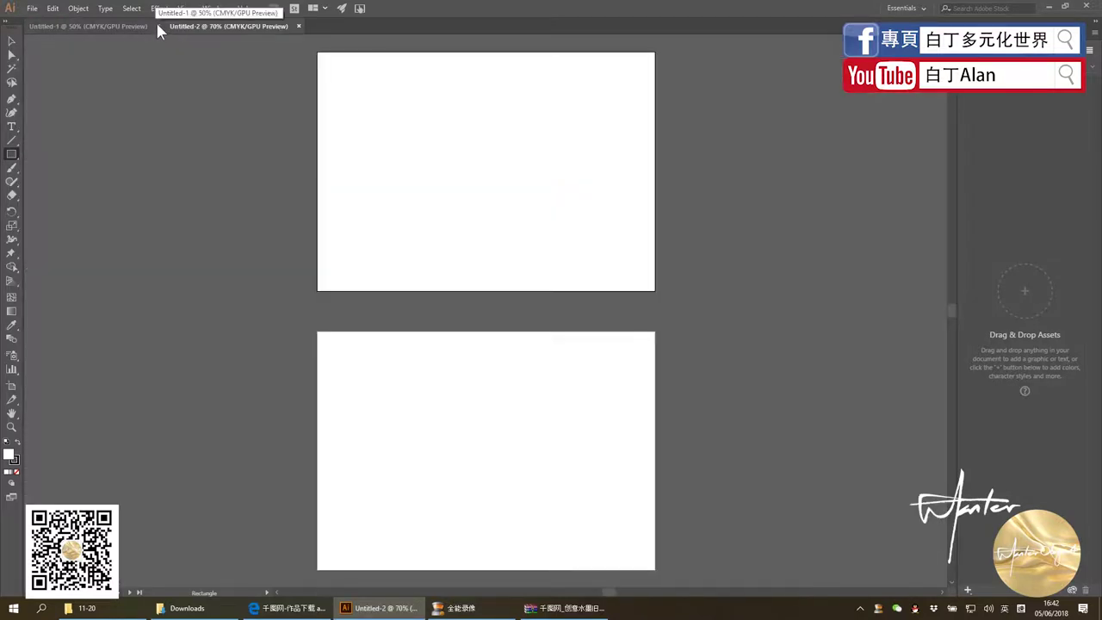
Close both earlier documents and create a new portrait A4 document with two artboards
left_click(155, 26)
left_click(158, 25)
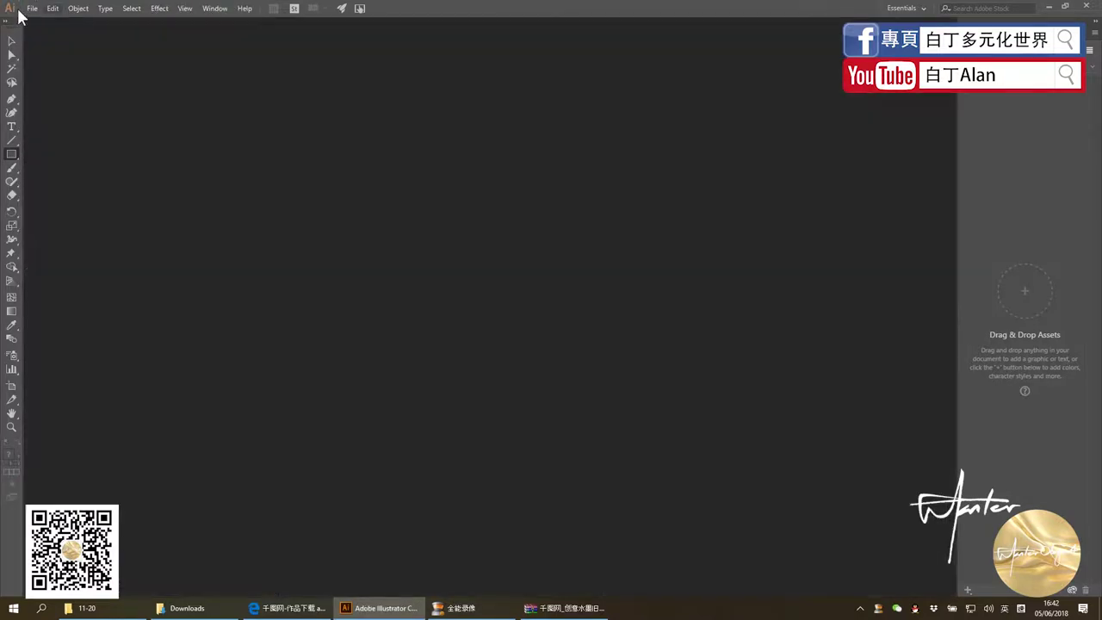
left_click(33, 10)
left_click(49, 20)
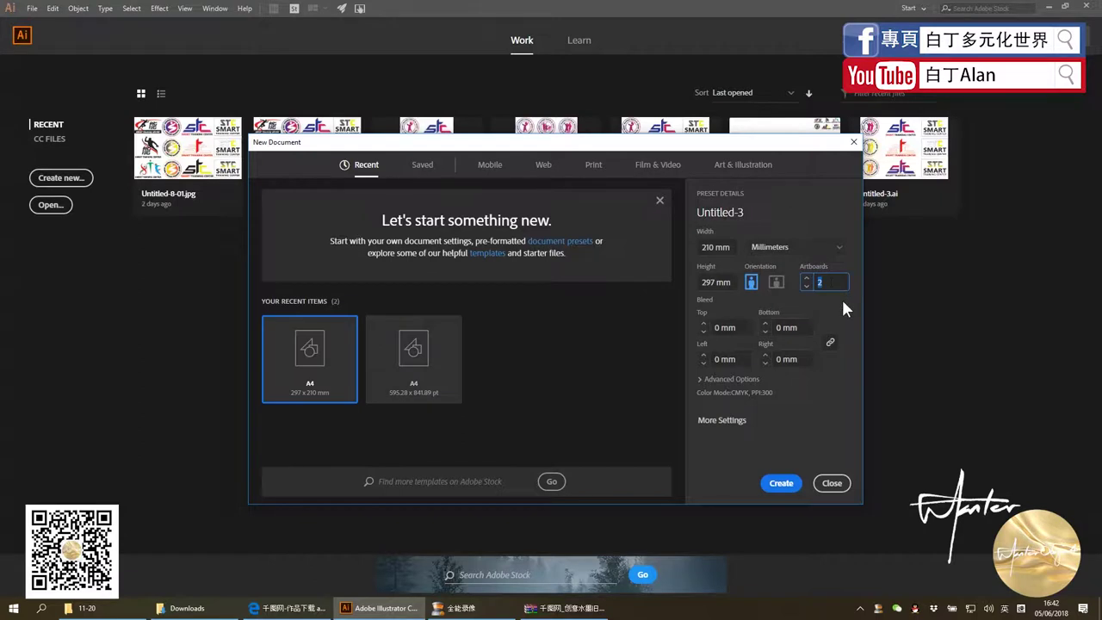
left_click(789, 482)
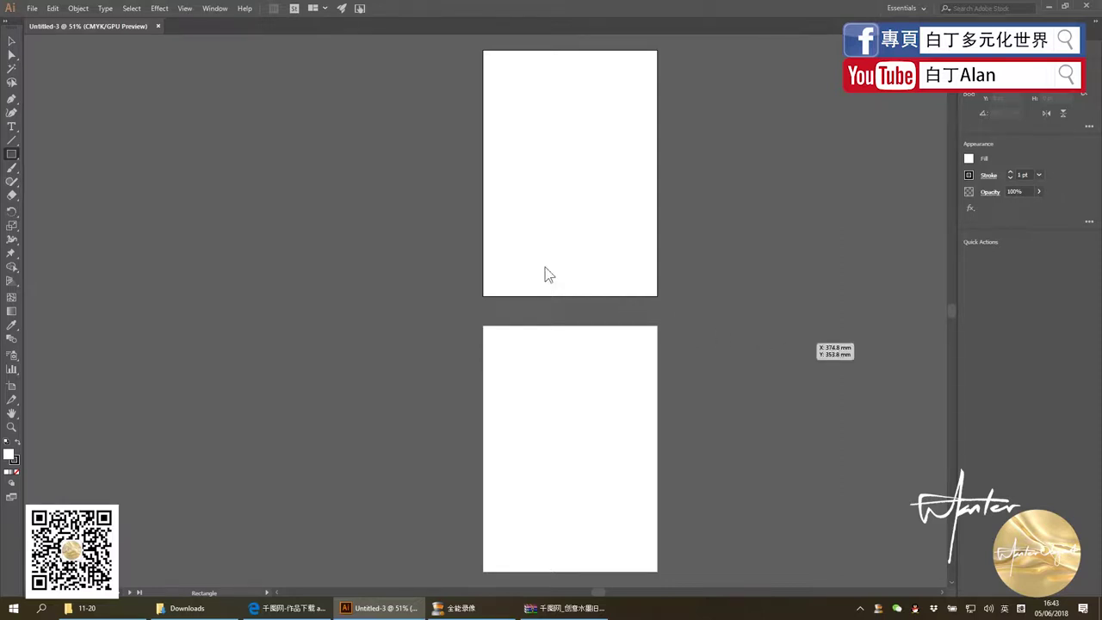
With the Artboard tool (Shift+O), move Artboard 2 to the right of Artboard 1
key("shift+o")
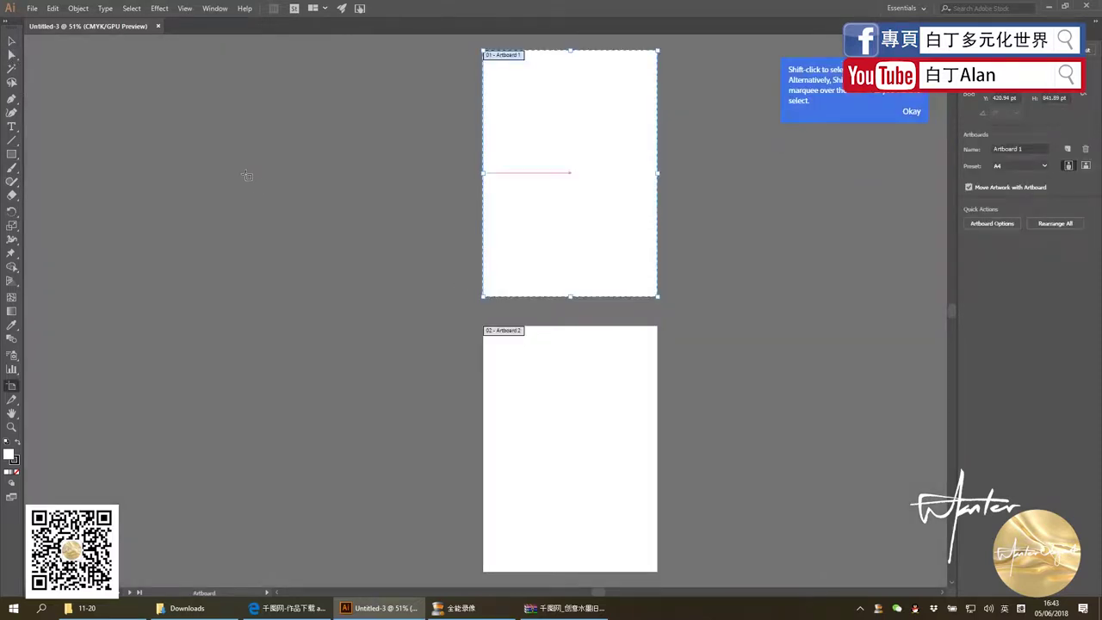
left_click(600, 408)
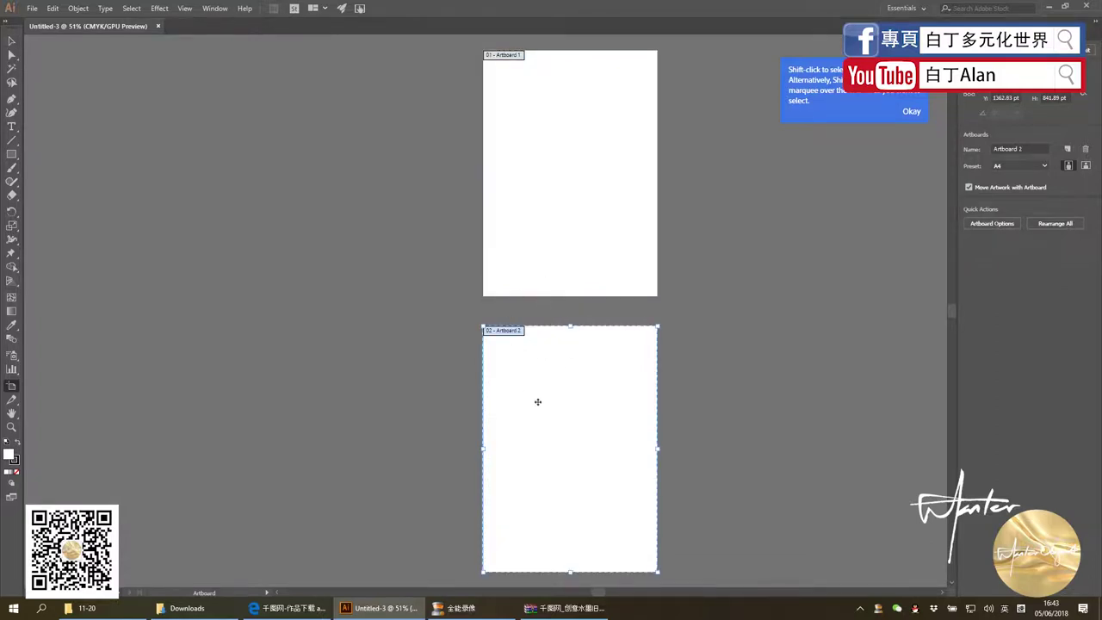
left_click_drag(538, 401, 720, 130)
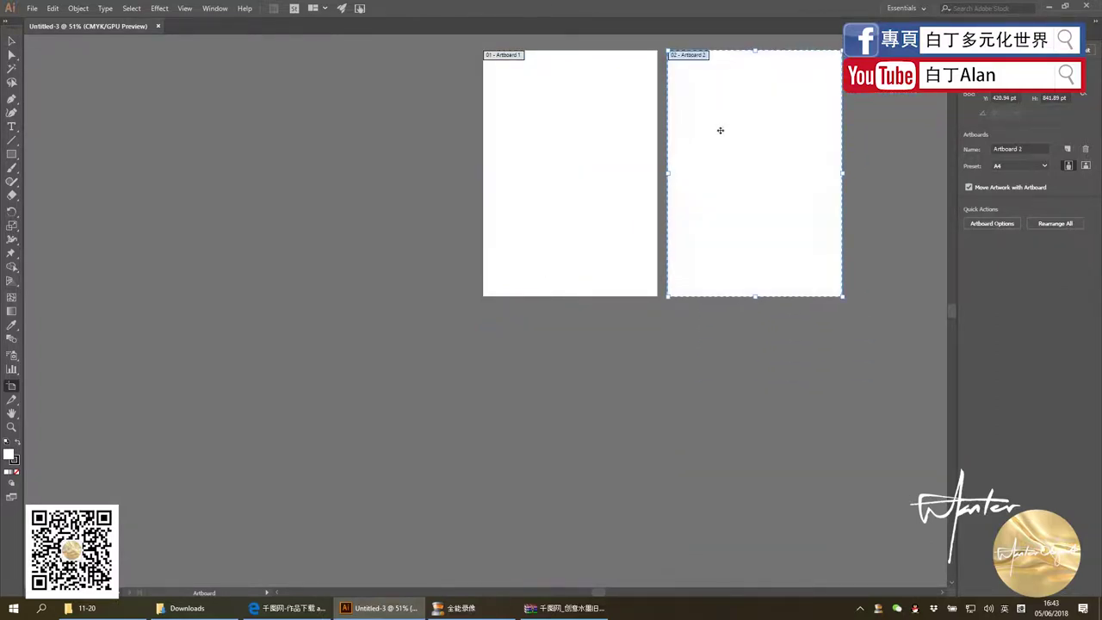
scroll(691, 68, "up", 1)
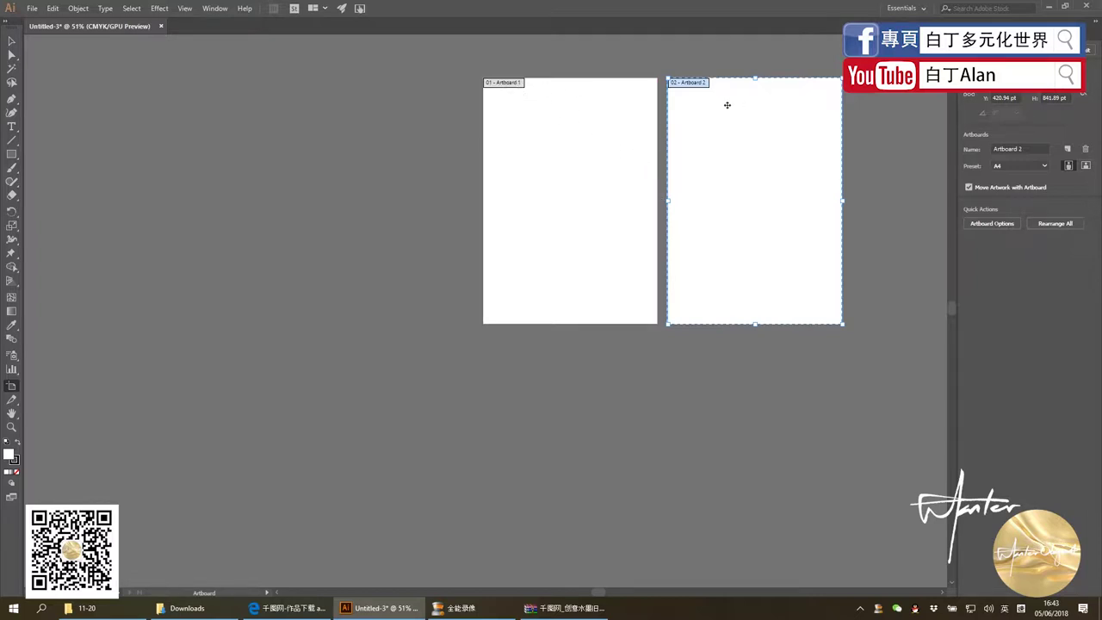
left_click(10, 43)
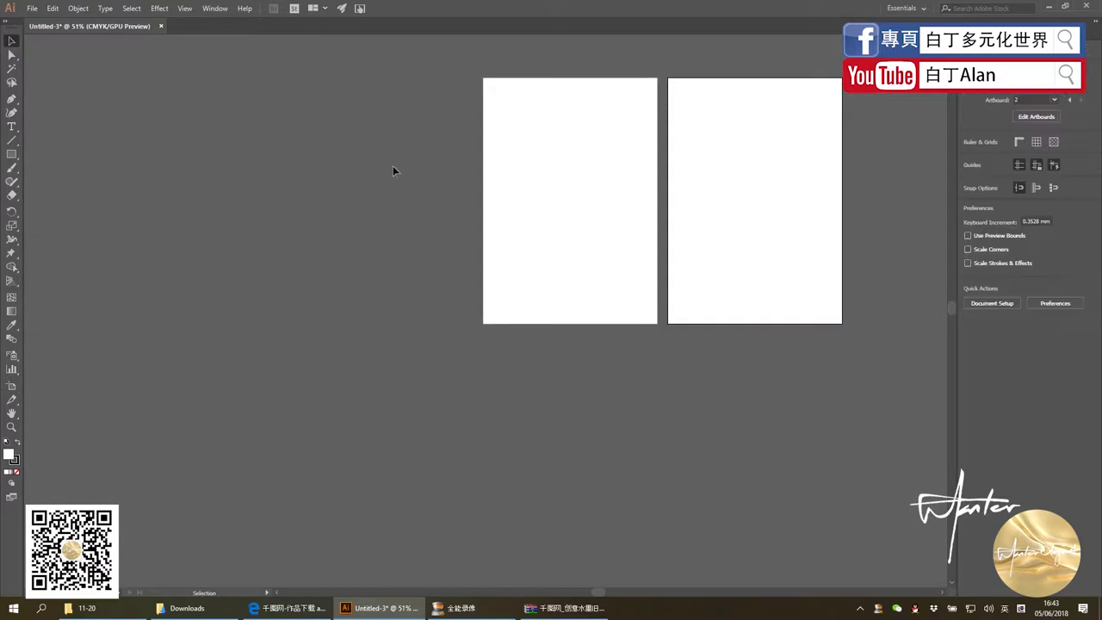
scroll(625, 204, "down", 1)
scroll(561, 123, "up", 2)
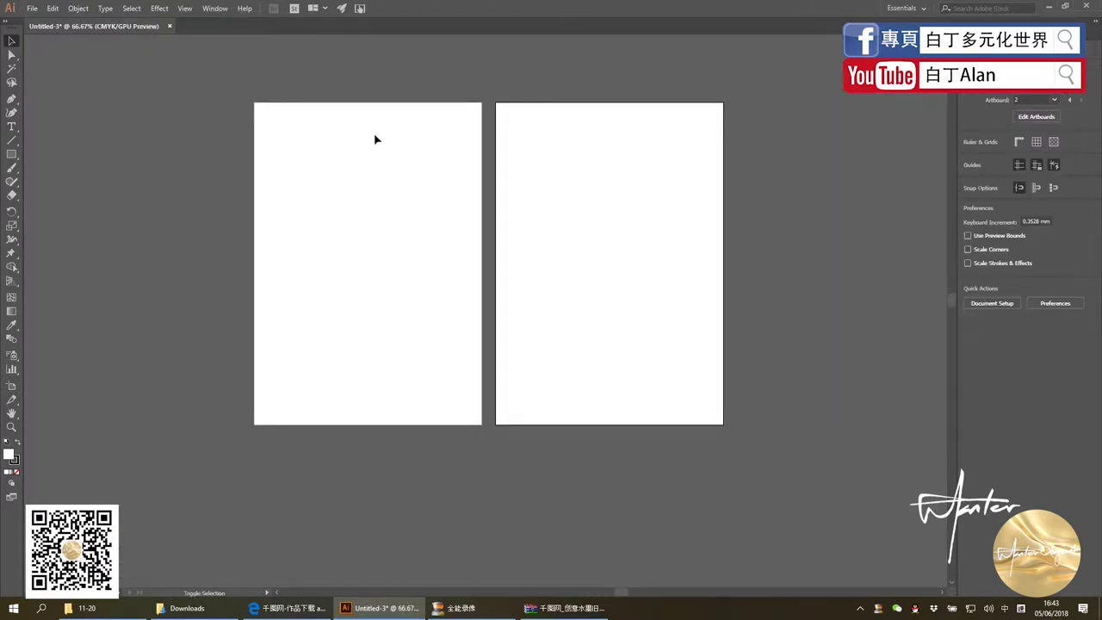
key("shift+o")
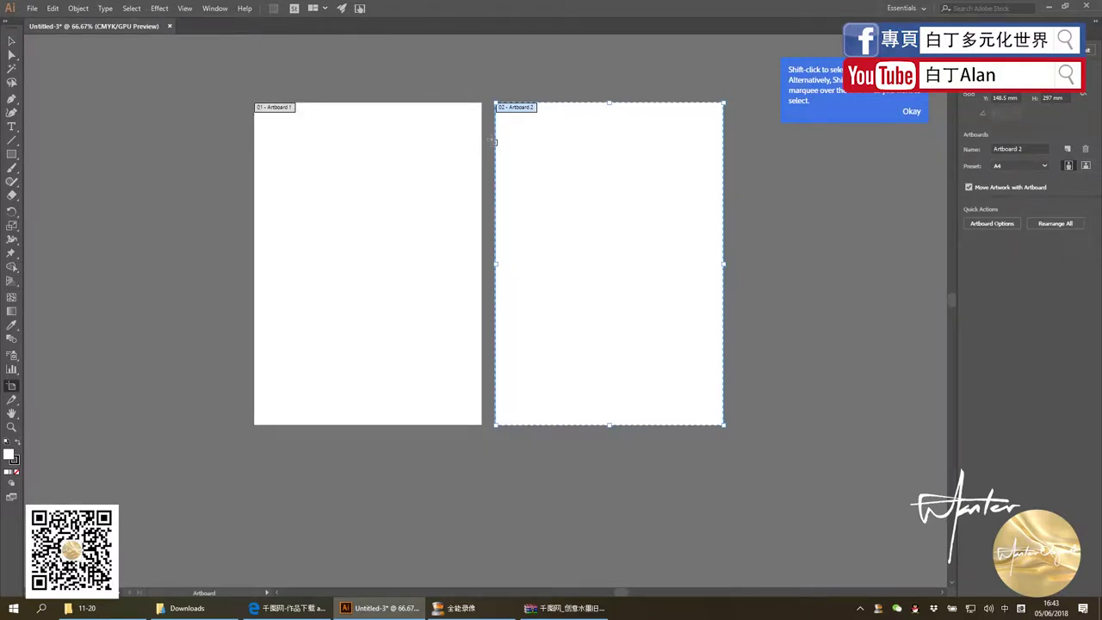
left_click(521, 95)
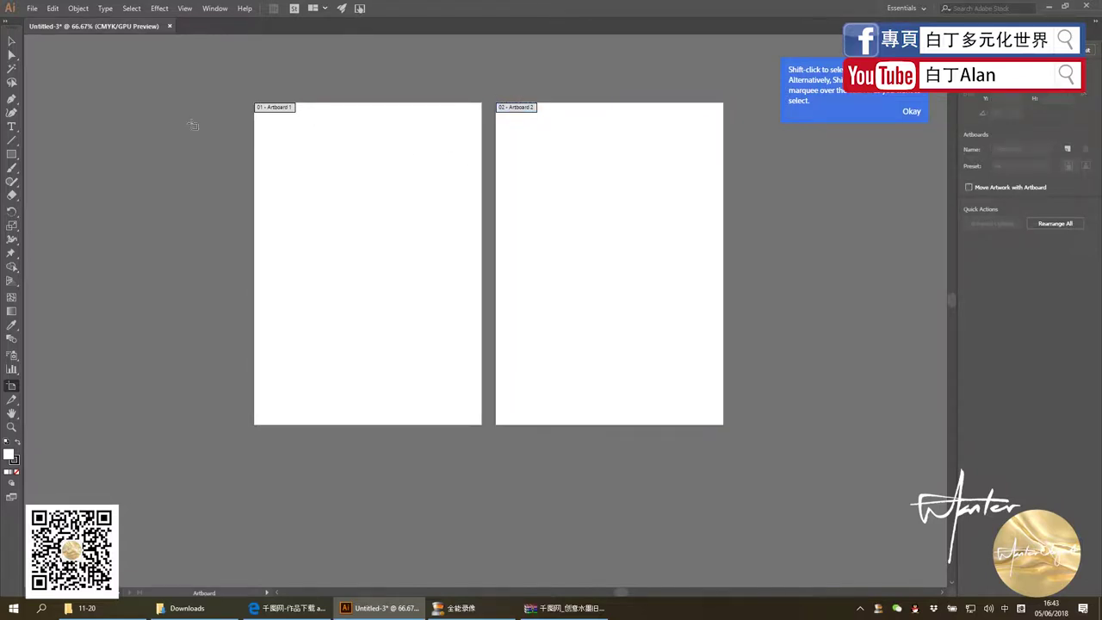
mouse_move(737, 104)
left_mouse_down()
mouse_move(783, 222)
mouse_move(881, 417)
mouse_move(897, 423)
left_mouse_up()
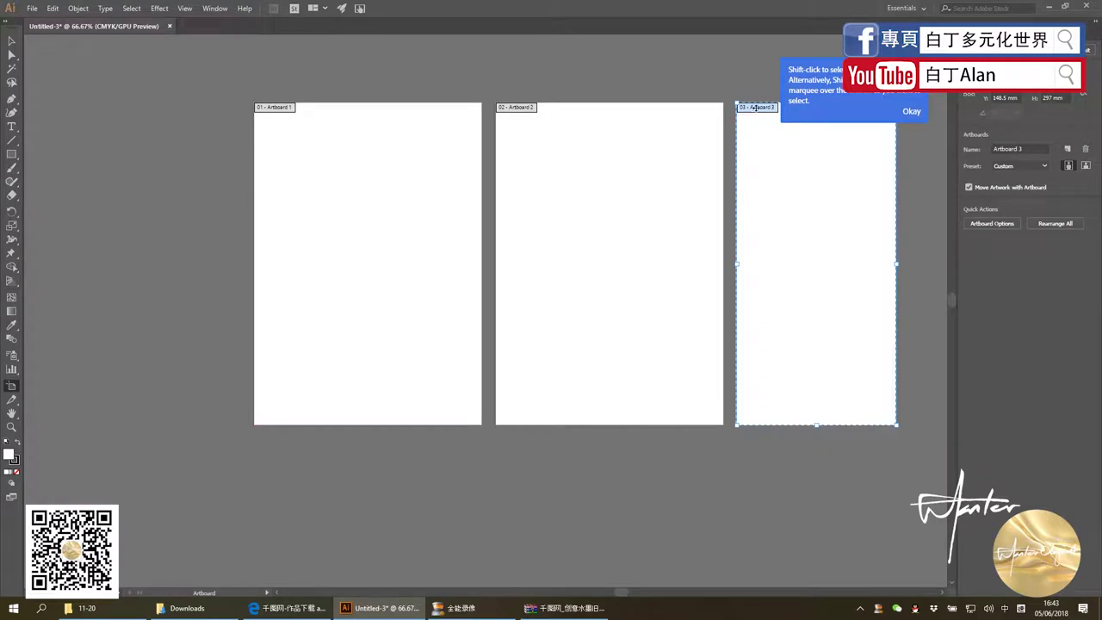
left_click(909, 111)
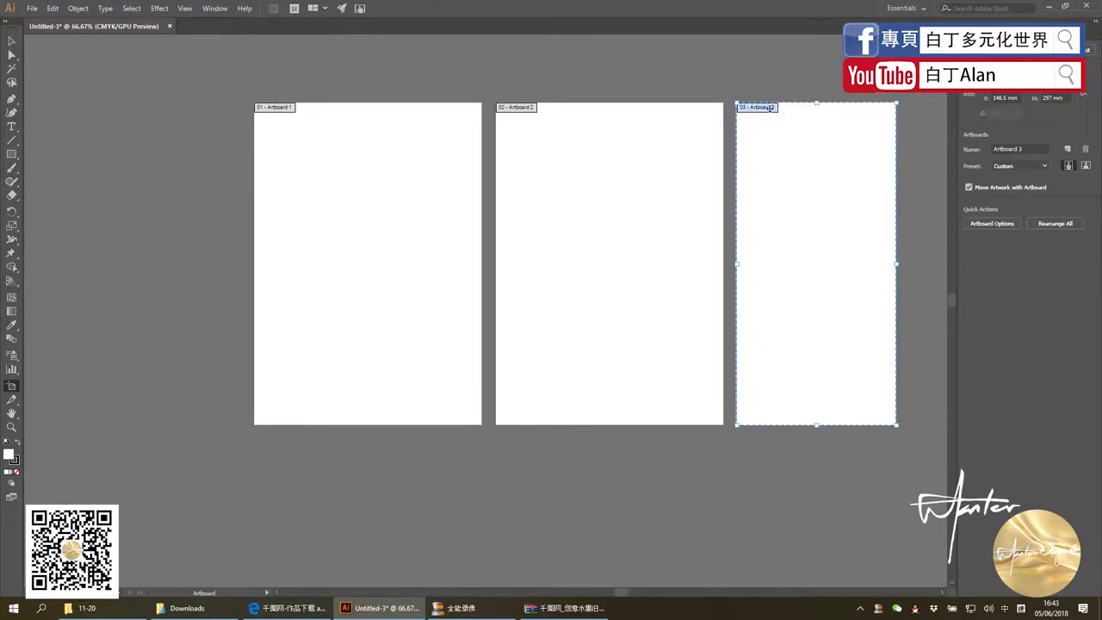
double_click(789, 121)
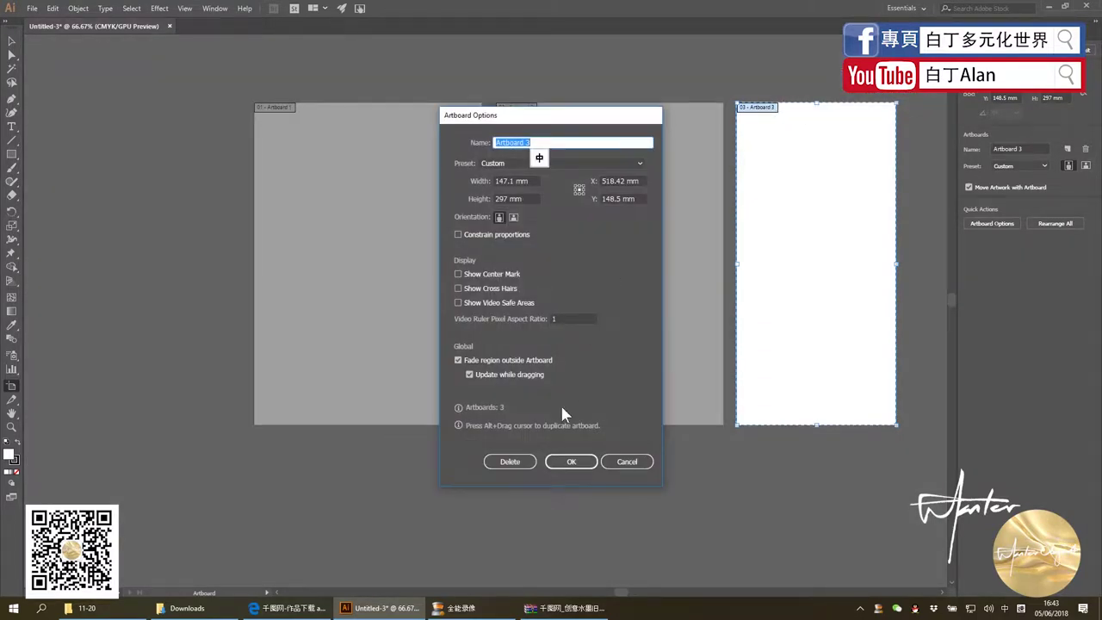
left_click(575, 463)
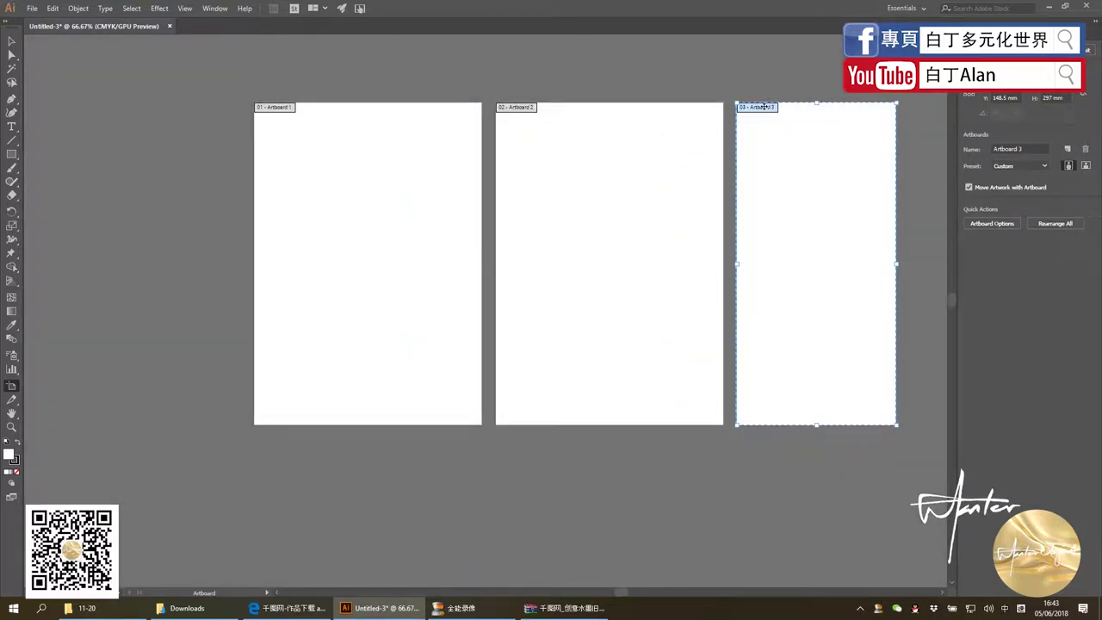
left_click(11, 41)
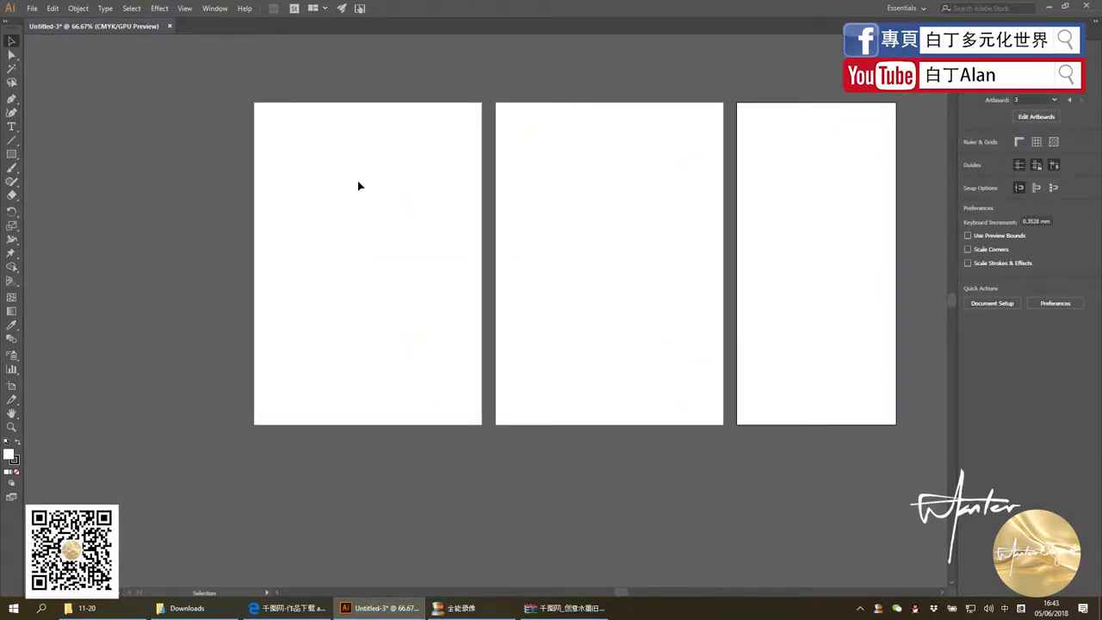
key("shift+o")
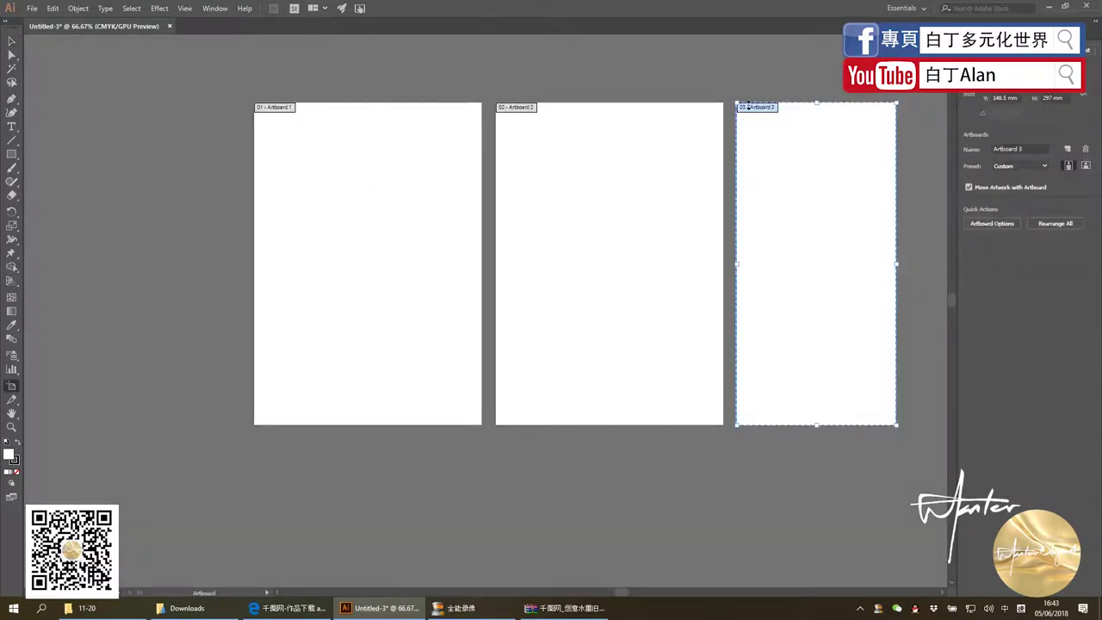
right_click(751, 109)
left_click(1020, 166)
key("Delete")
Draw a 5 × 5 mm square on the first artboard
left_click(14, 42)
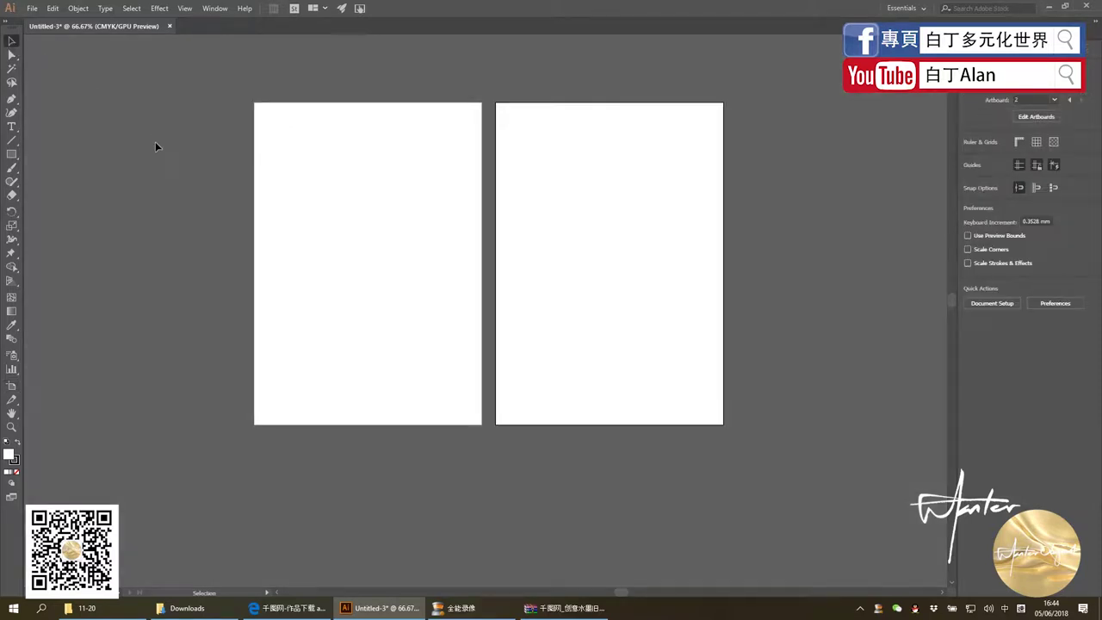
left_click(12, 155)
left_click(342, 158)
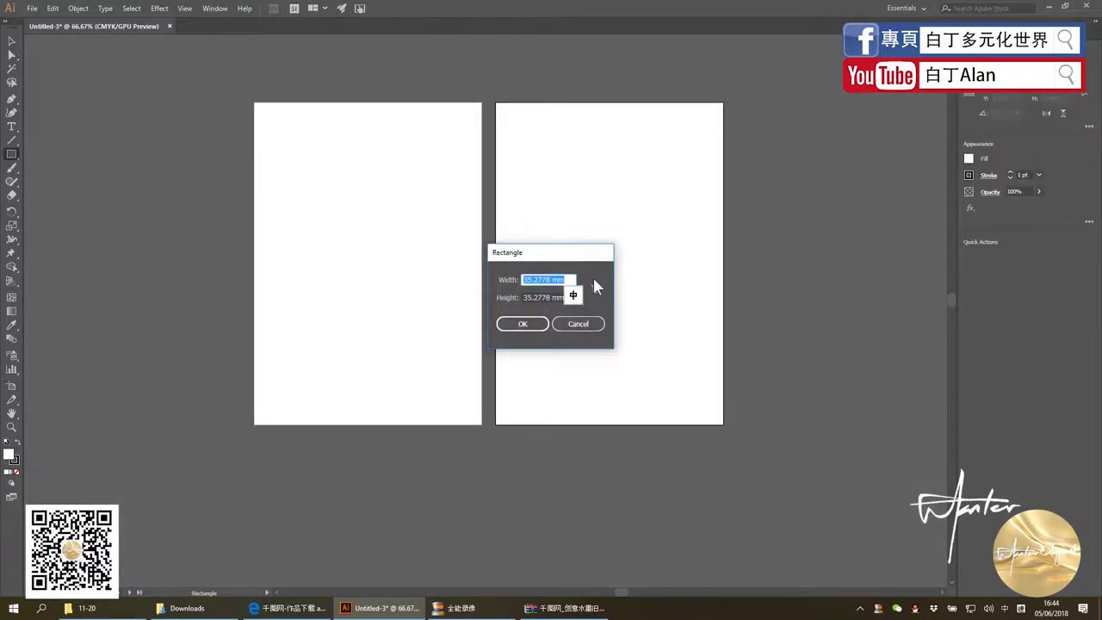
key("Tab")
type("5")
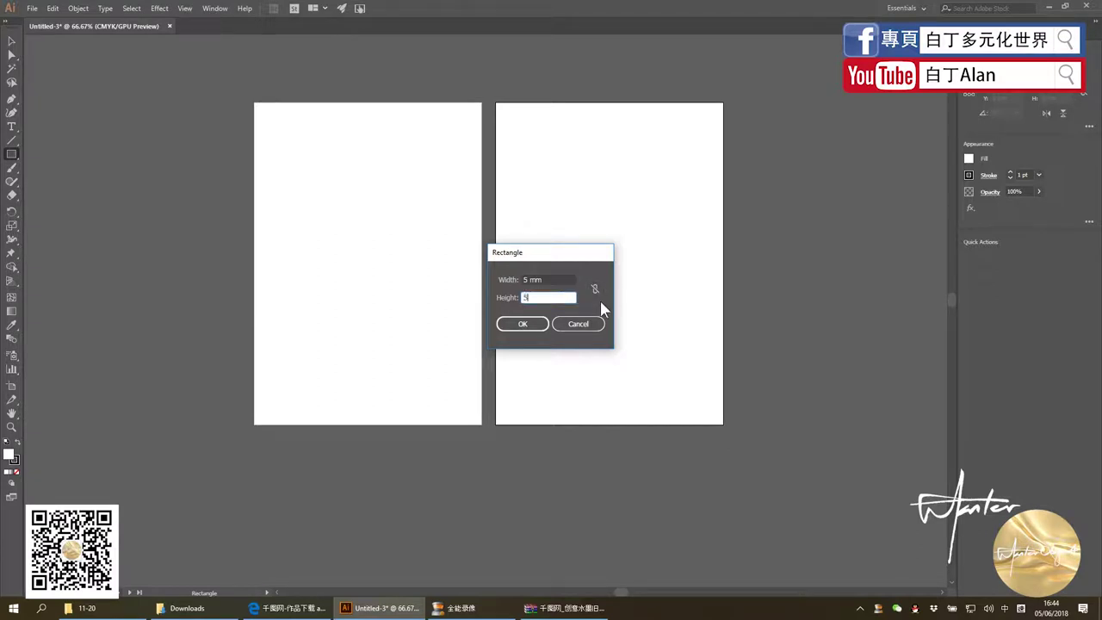
key("Return")
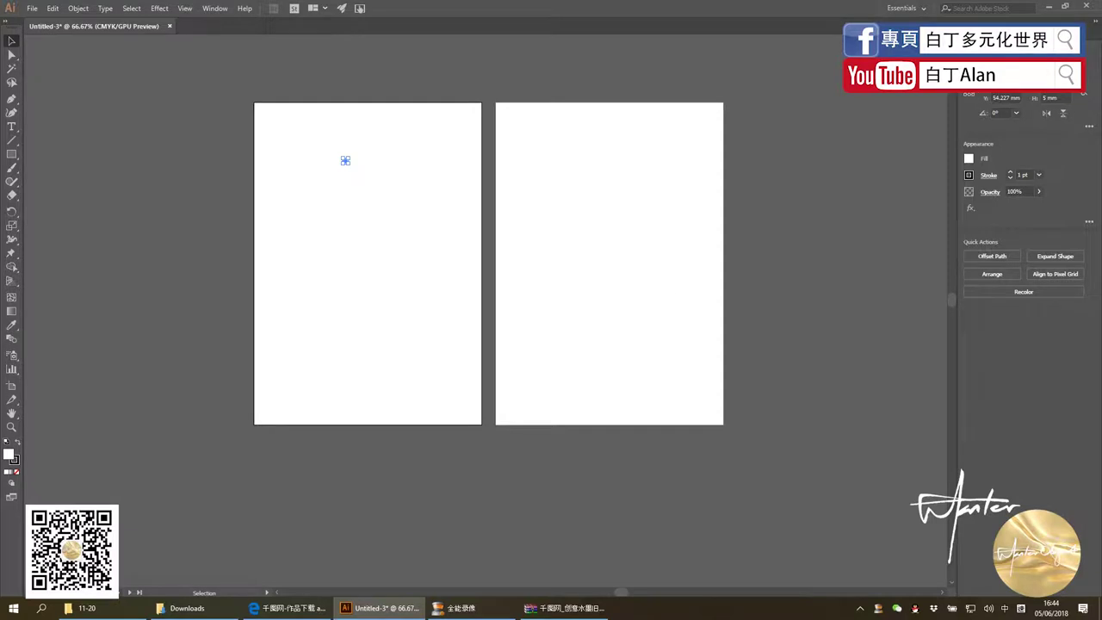
Dock the Swatches panel in the right-hand panel area and enlarge it to show swatch rows
left_click(216, 9)
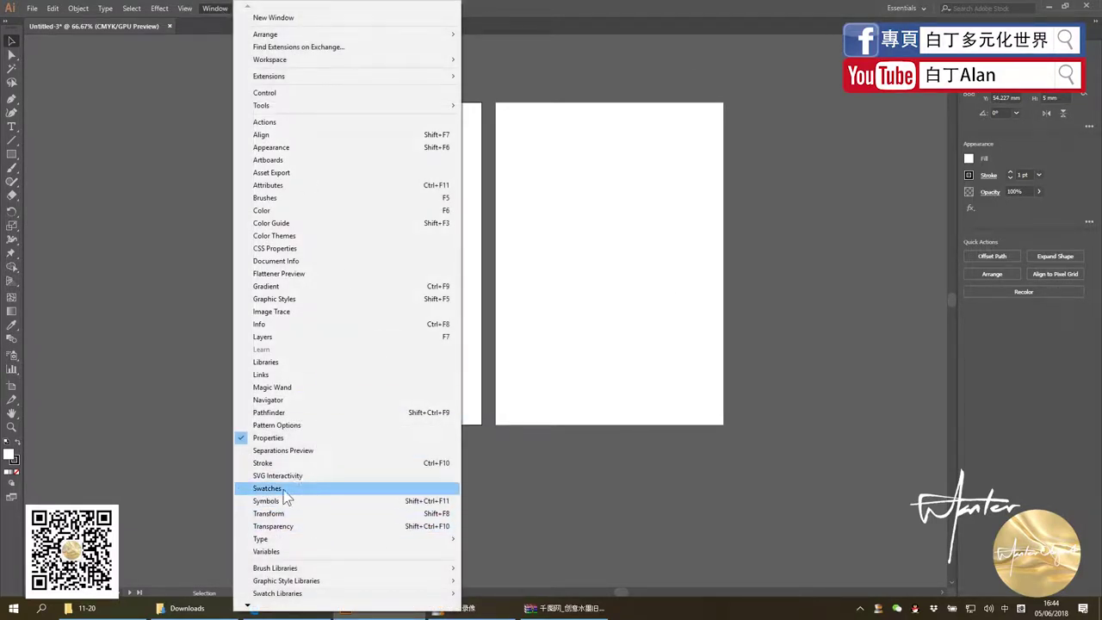
left_click(314, 501)
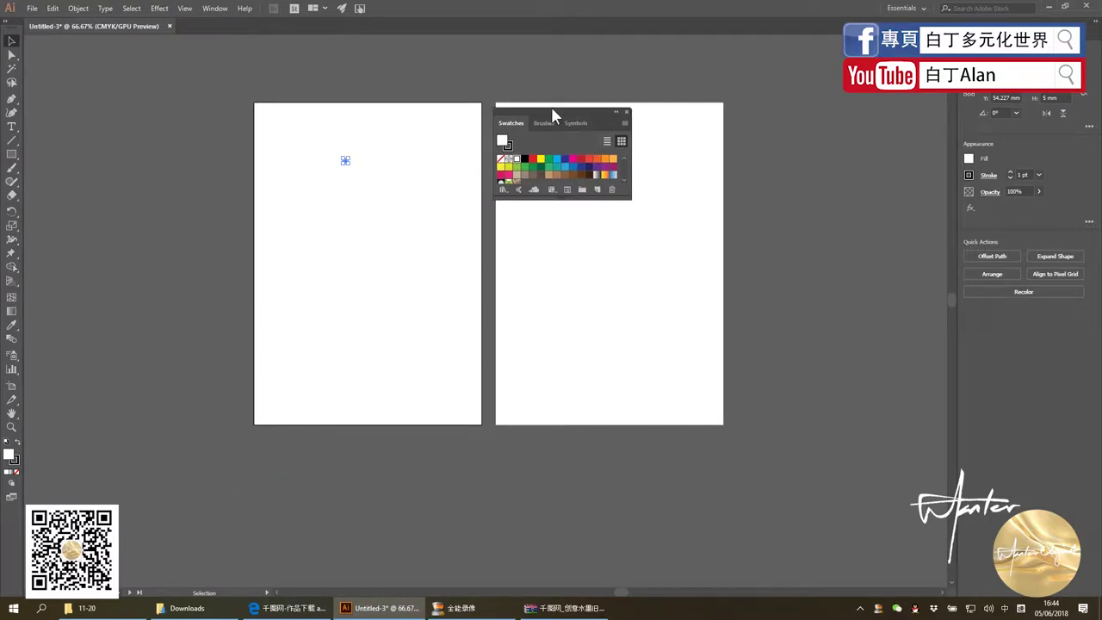
left_click_drag(551, 109, 1022, 320)
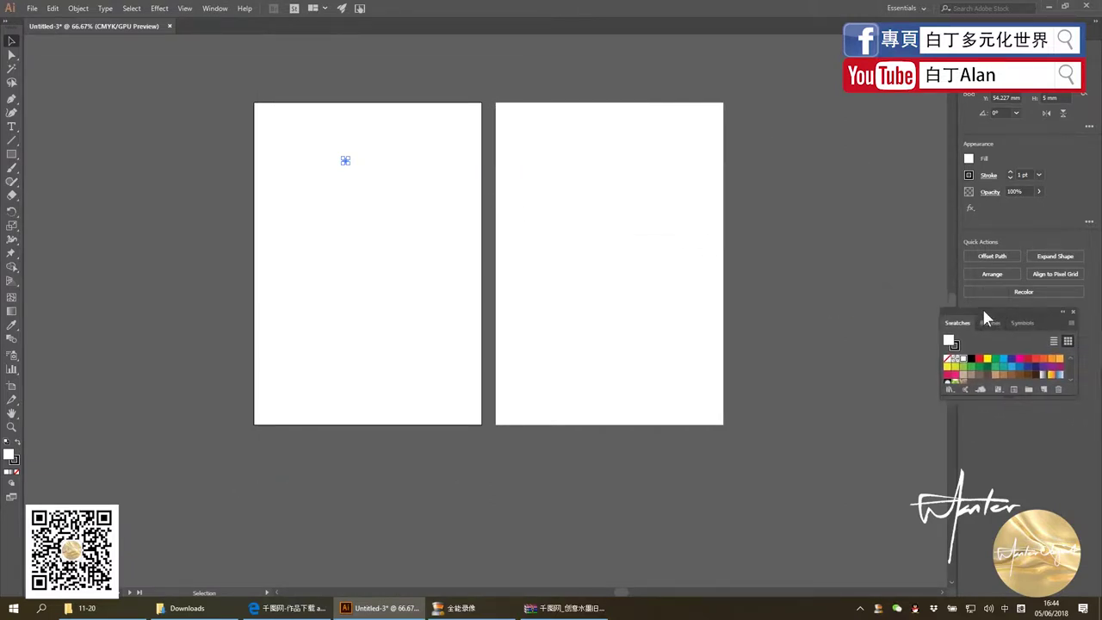
left_click_drag(1009, 330, 1004, 311)
left_click(1095, 311)
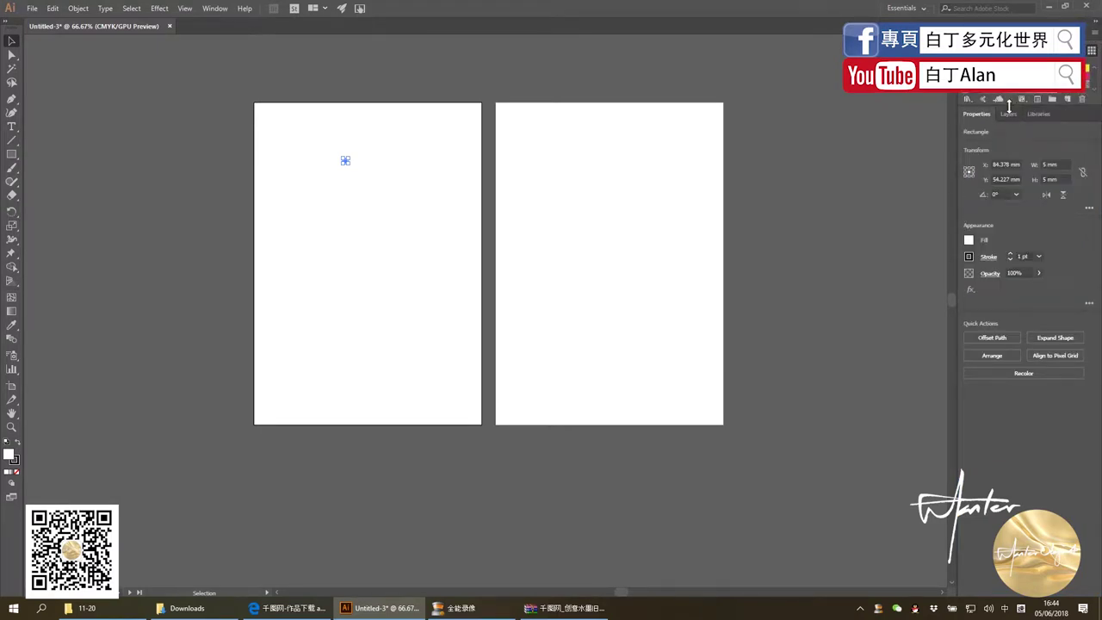
left_click_drag(1009, 105, 1014, 164)
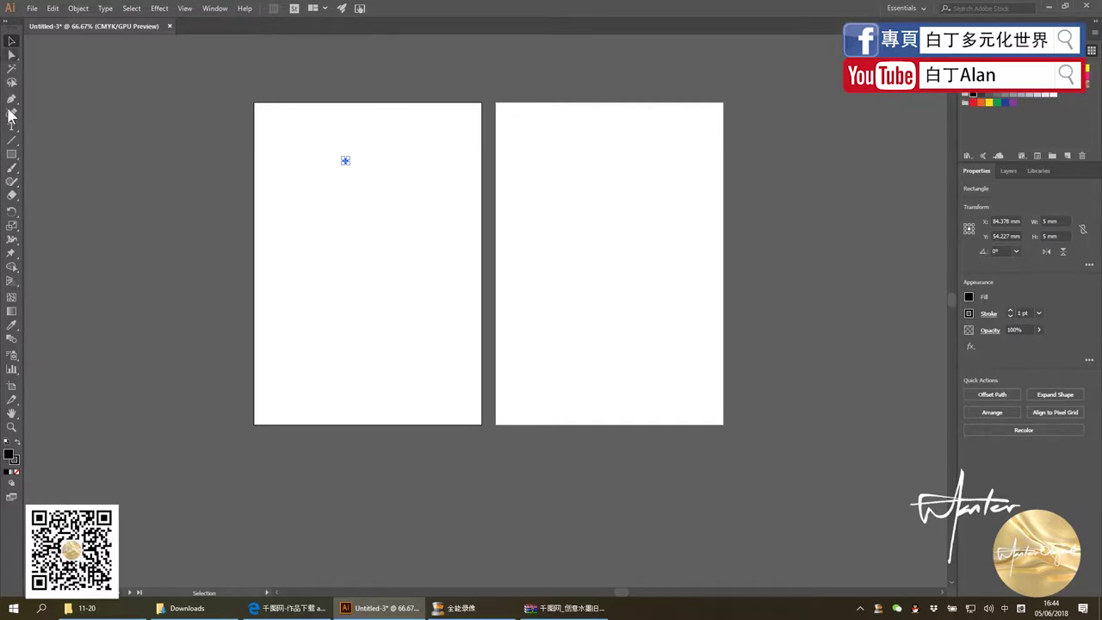
Set the square's stroke to None and zoom in on it
left_click(15, 460)
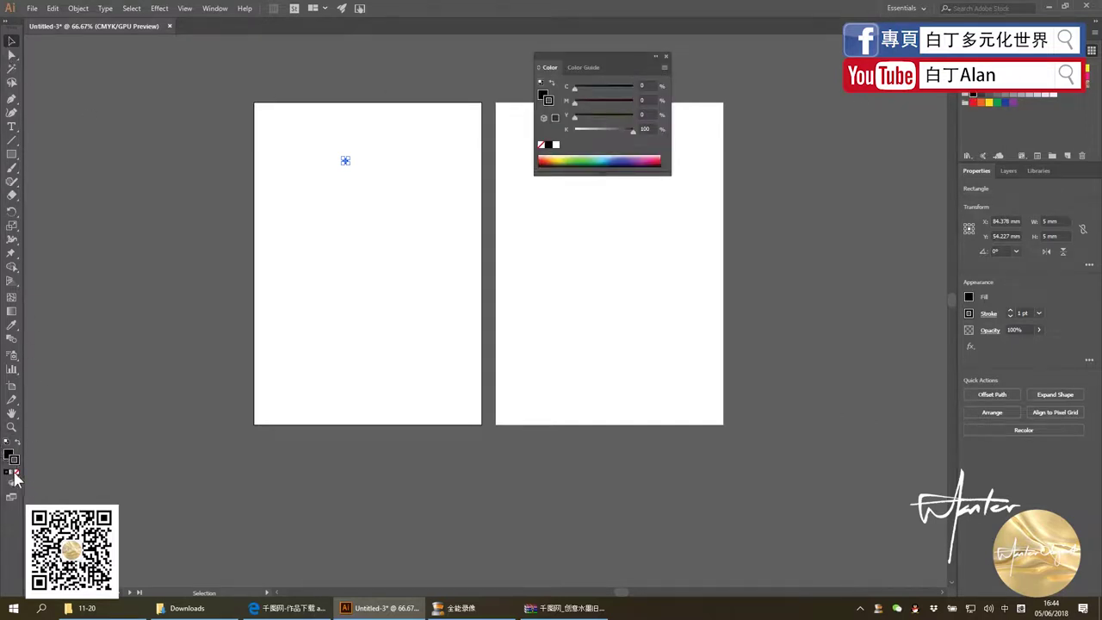
left_click(14, 473)
key("ctrl+plus")
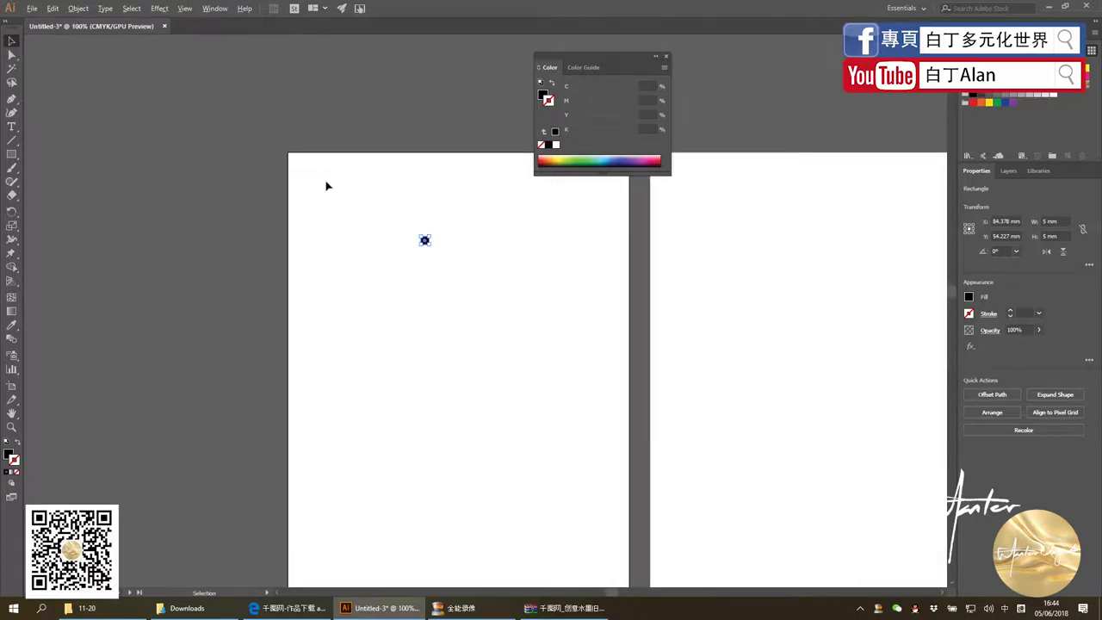
key("ctrl+plus")
key("ctrl+plus")
left_click(665, 57)
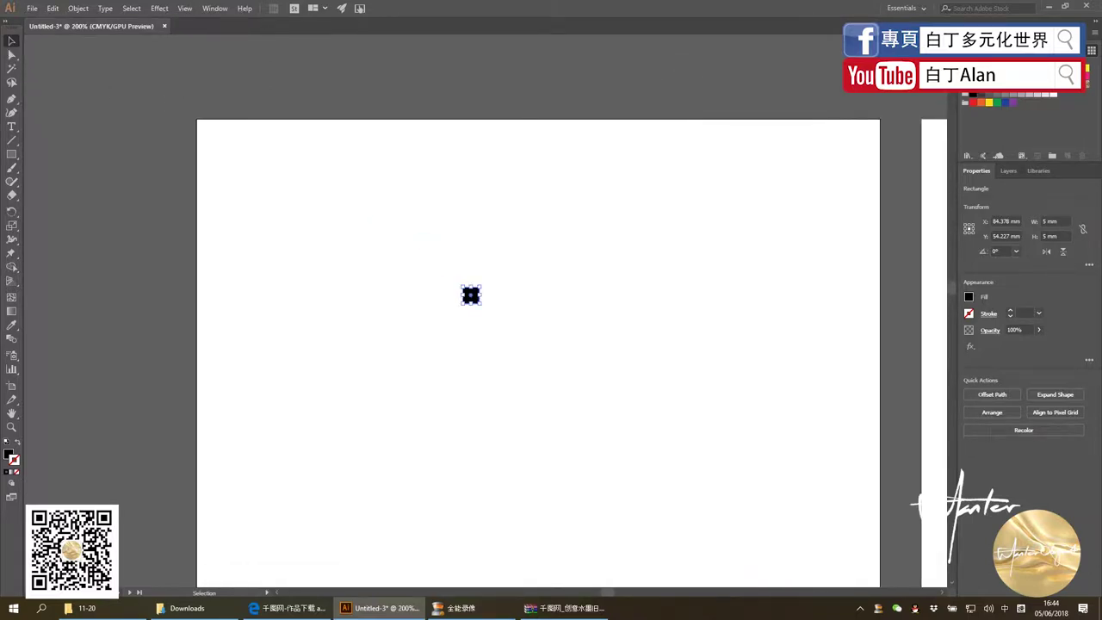
right_click(969, 38)
left_click(992, 108)
Snap the square to the top-left artboard corner and drag guides along its bottom and right edges
left_click(469, 249)
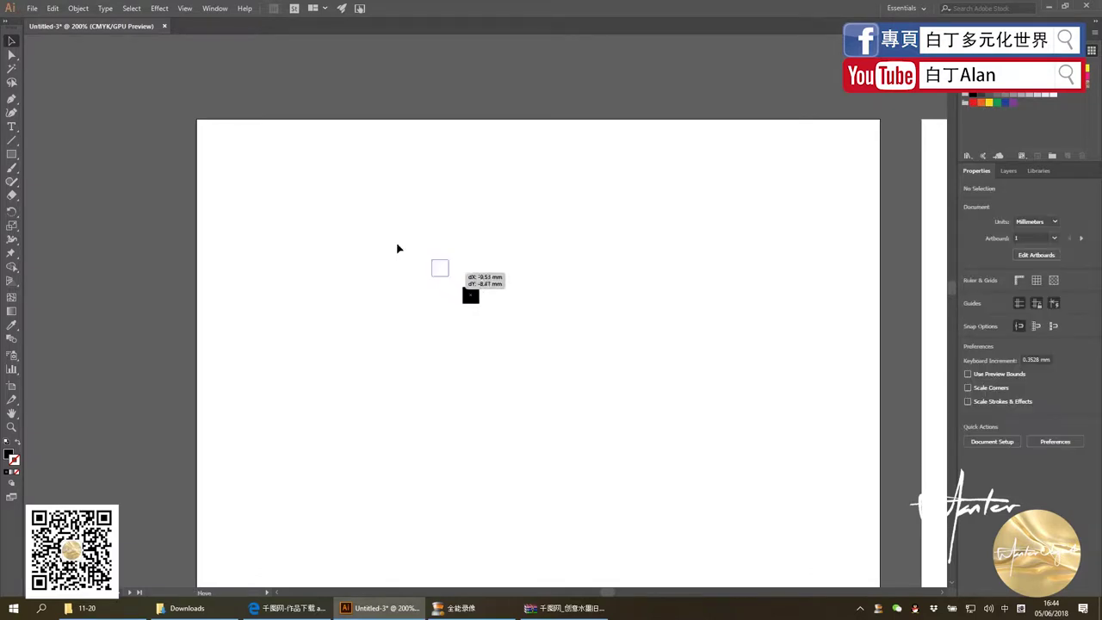
left_click_drag(475, 291, 217, 111)
left_click(212, 129)
key("ctrl+r")
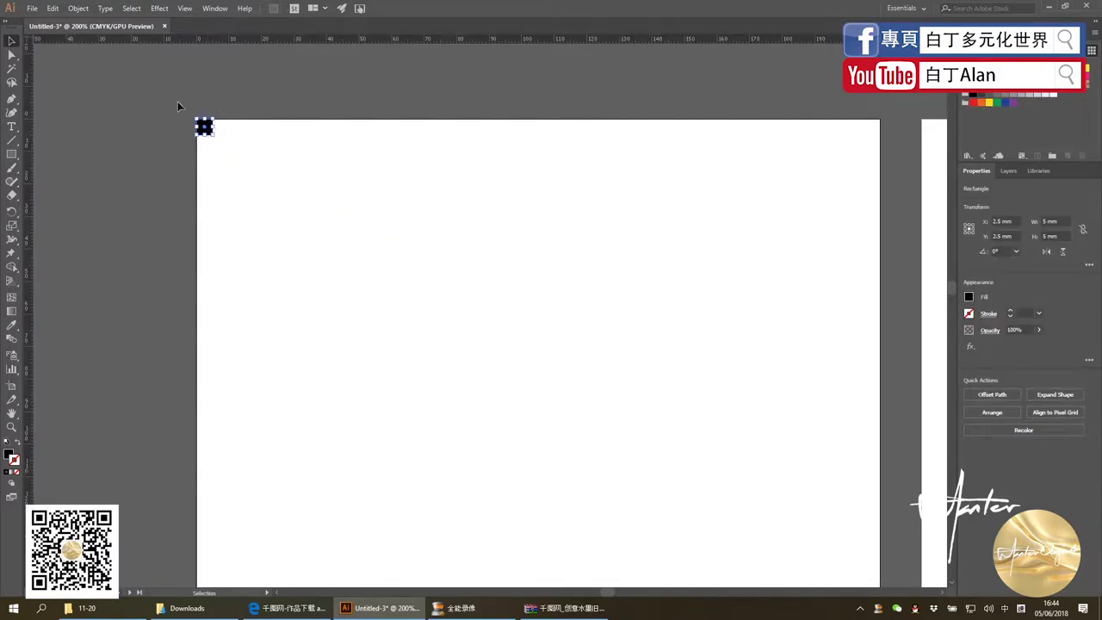
left_click_drag(206, 39, 211, 135)
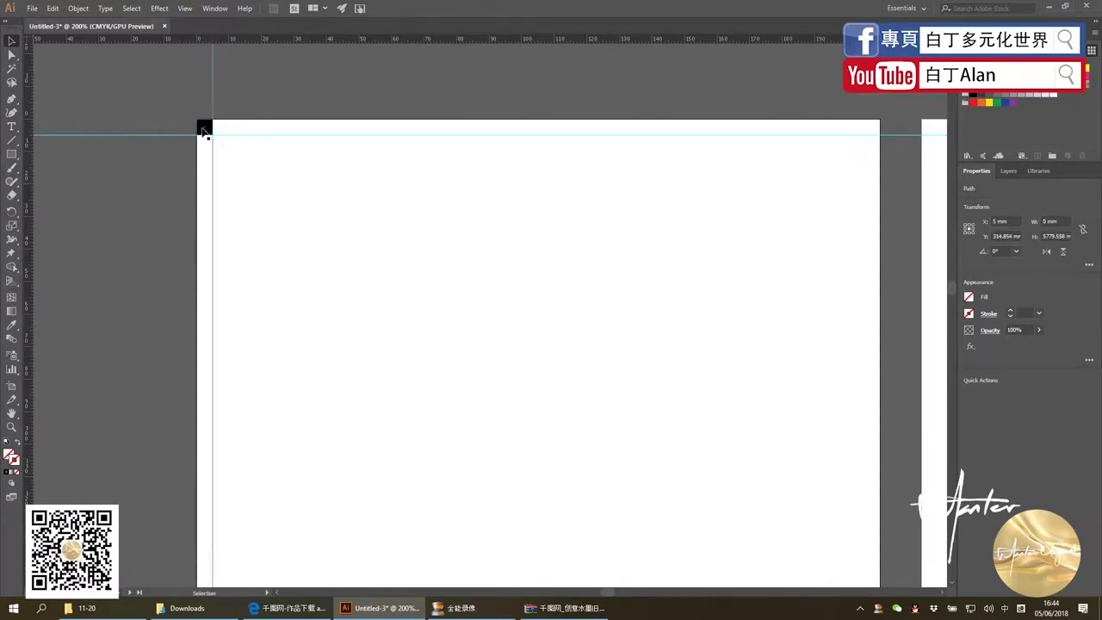
left_click_drag(212, 135, 551, 400)
Snap the square into the artboard's bottom-right corner and add a guide along its inner edge
scroll(322, 224, "down", 4)
left_click(394, 263)
left_click_drag(377, 266, 465, 433)
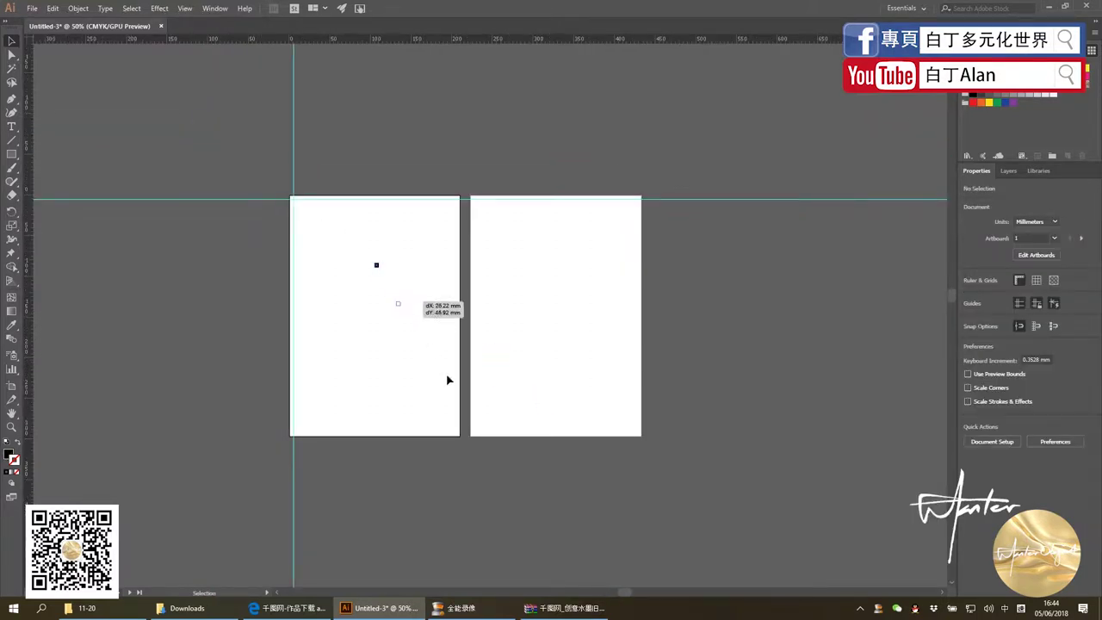
scroll(466, 435, "up", 5)
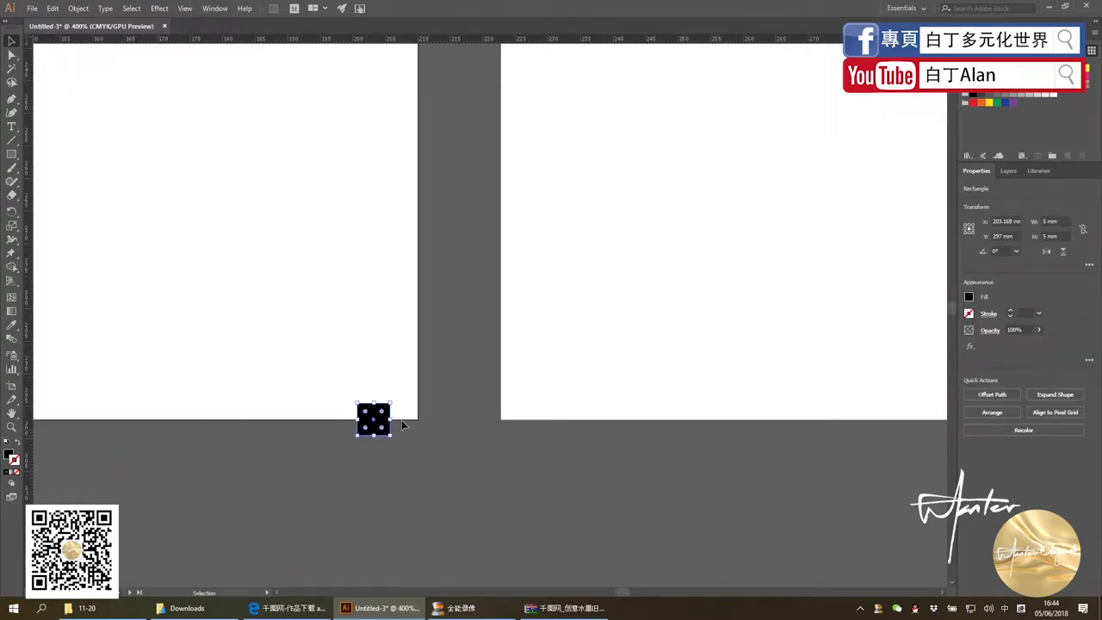
left_click_drag(367, 430, 410, 401)
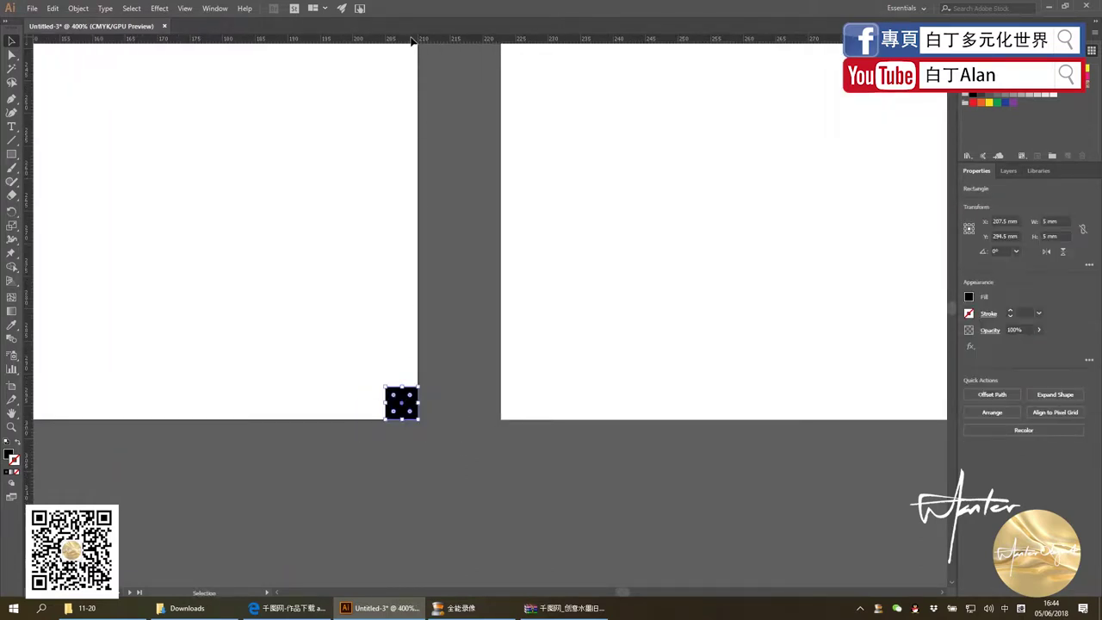
mouse_move(419, 38)
left_mouse_down()
mouse_move(412, 389)
mouse_move(385, 410)
mouse_move(517, 324)
left_mouse_up()
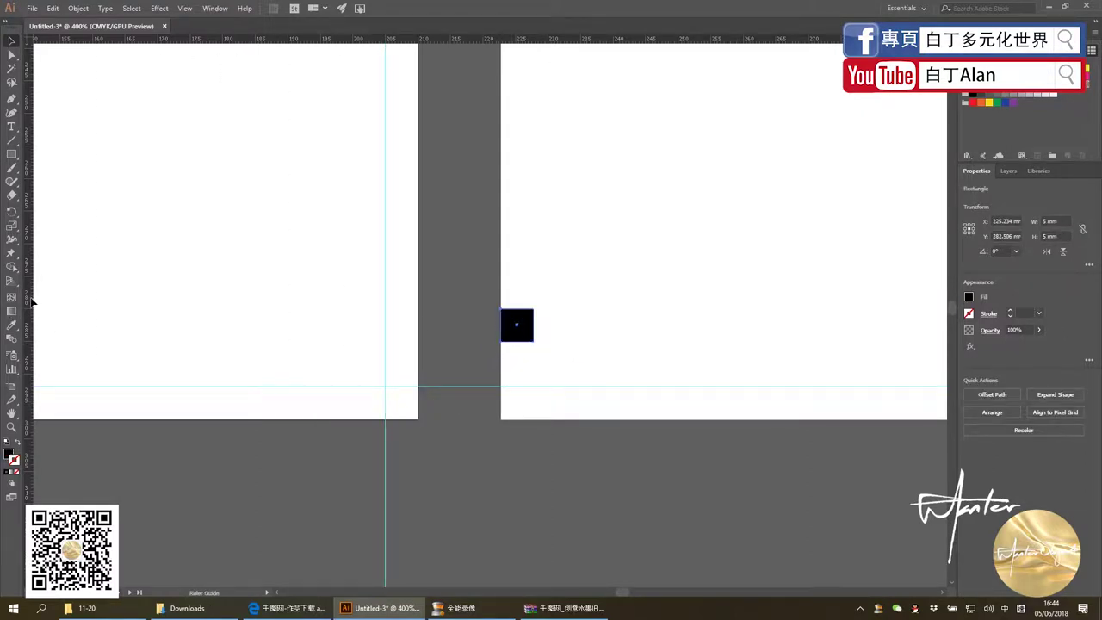
Add a vertical guide inside the second artboard's right edge, then delete the square
left_click_drag(532, 330, 724, 312)
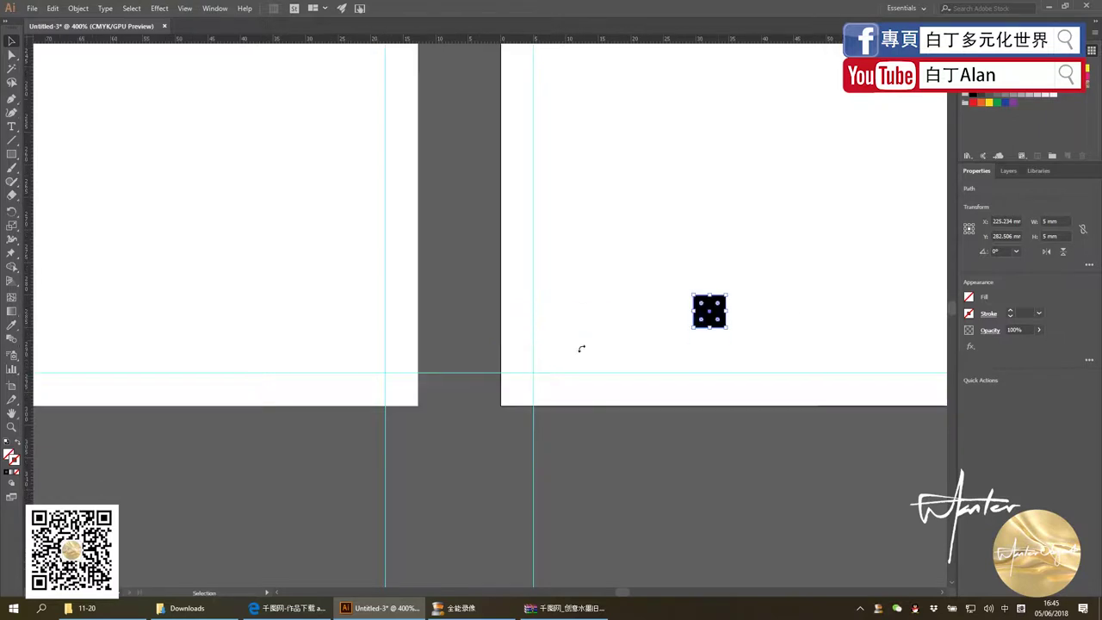
scroll(580, 350, "down", 8)
left_click(603, 388)
left_click_drag(602, 386, 666, 327)
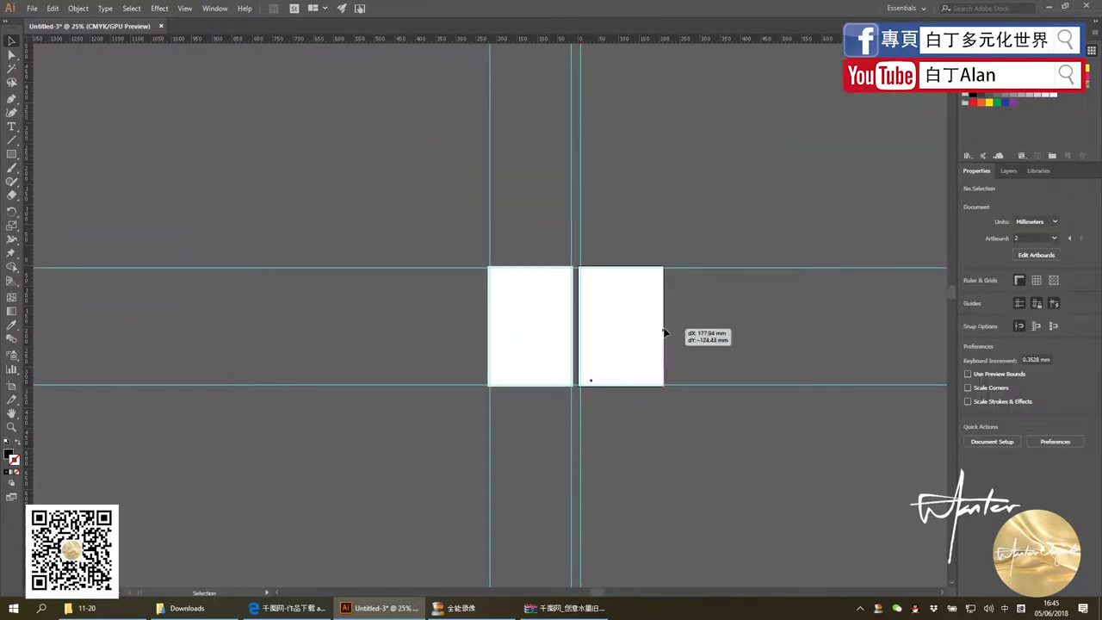
scroll(668, 328, "up", 2)
scroll(671, 329, "up", 5)
left_click(612, 334)
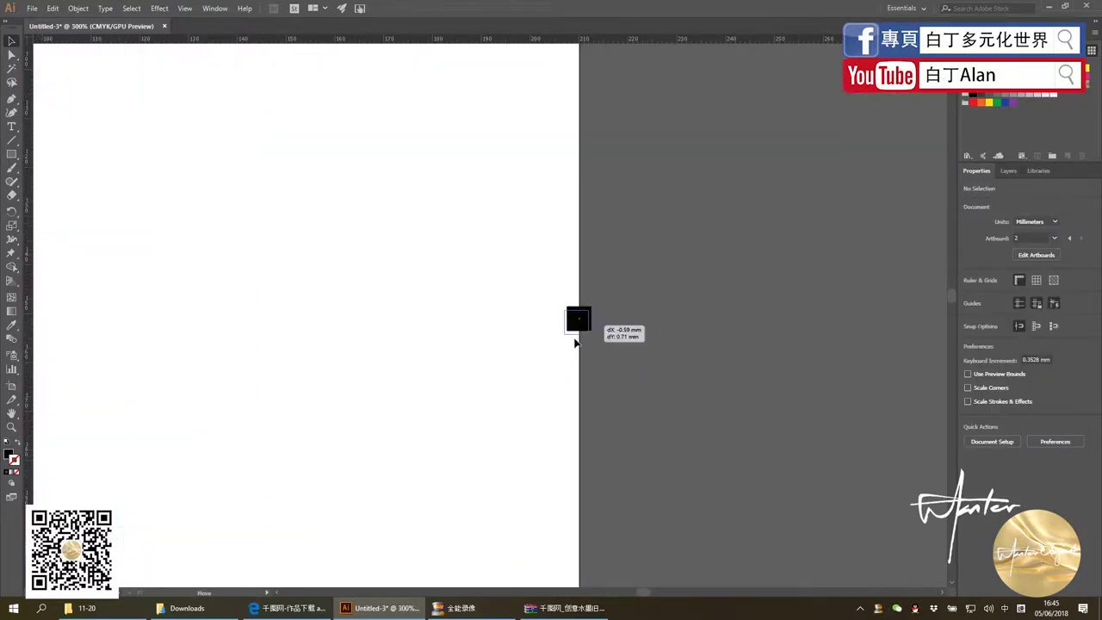
left_click_drag(576, 341, 557, 346)
left_click_drag(29, 320, 554, 343)
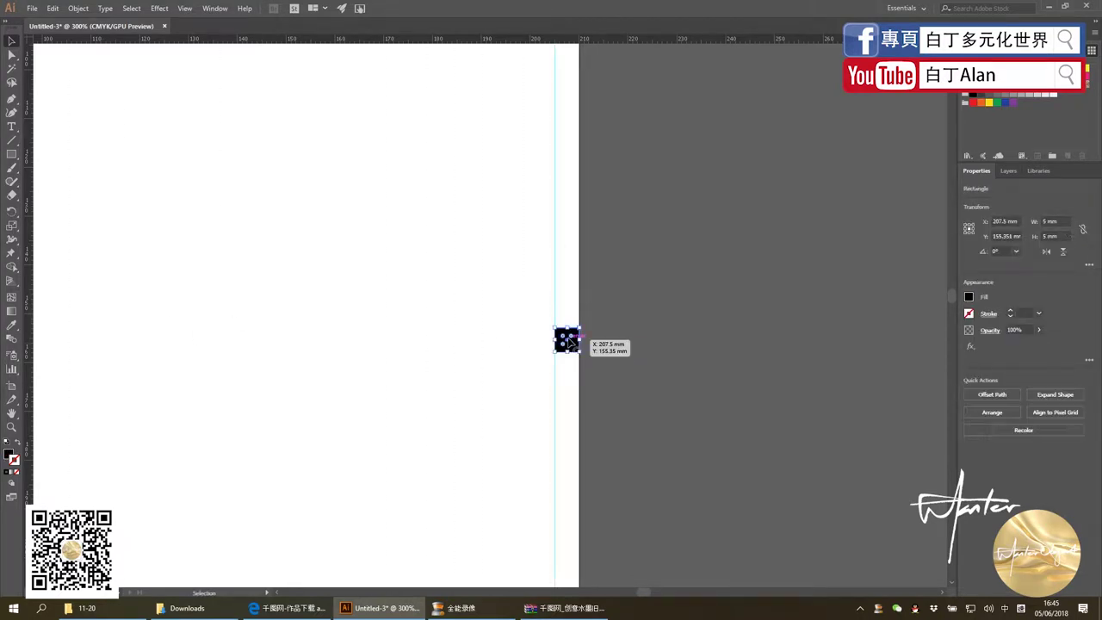
key("Delete")
Extract 旧金山.psd from the WinRAR archive onto the desktop and close WinRAR
left_click(564, 608)
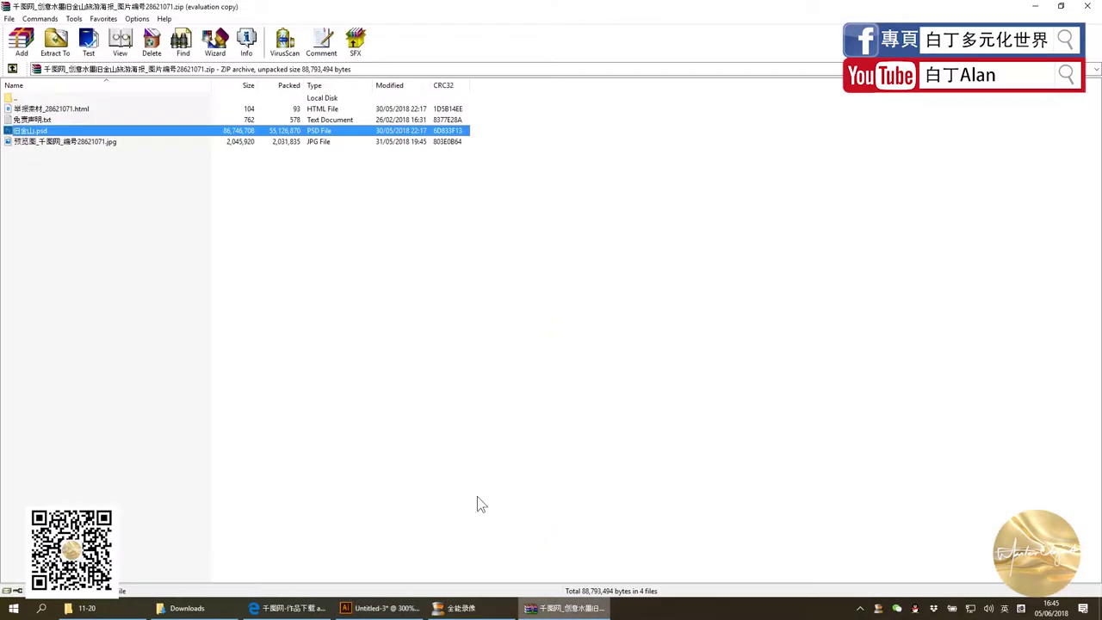
key("super+d")
left_click(564, 607)
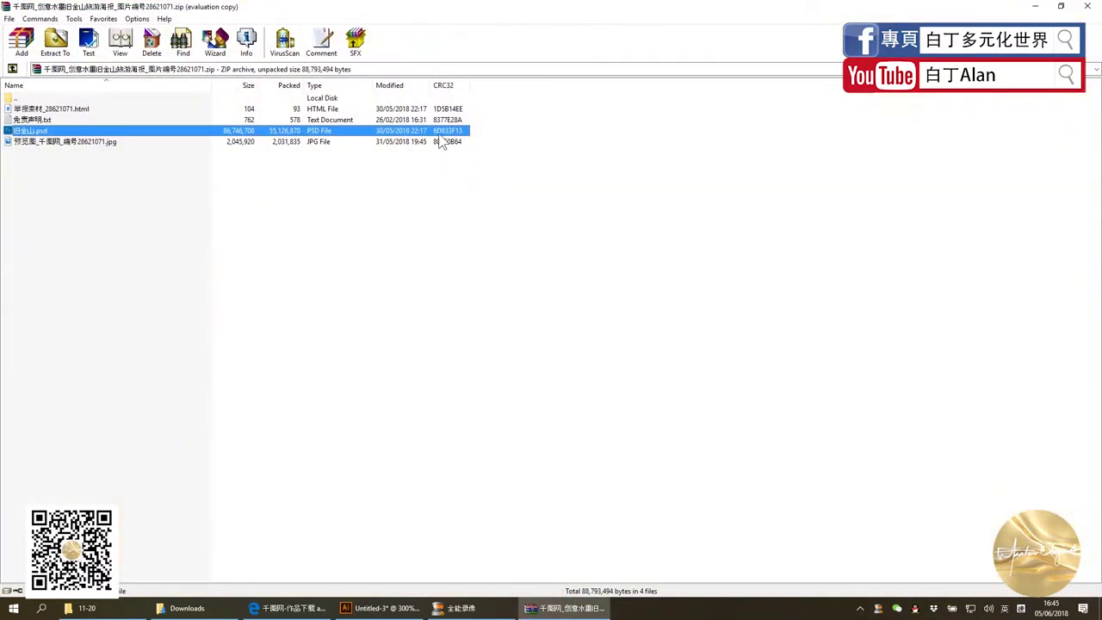
left_click_drag(84, 130, 215, 174)
left_click_drag(1096, 612, 534, 607)
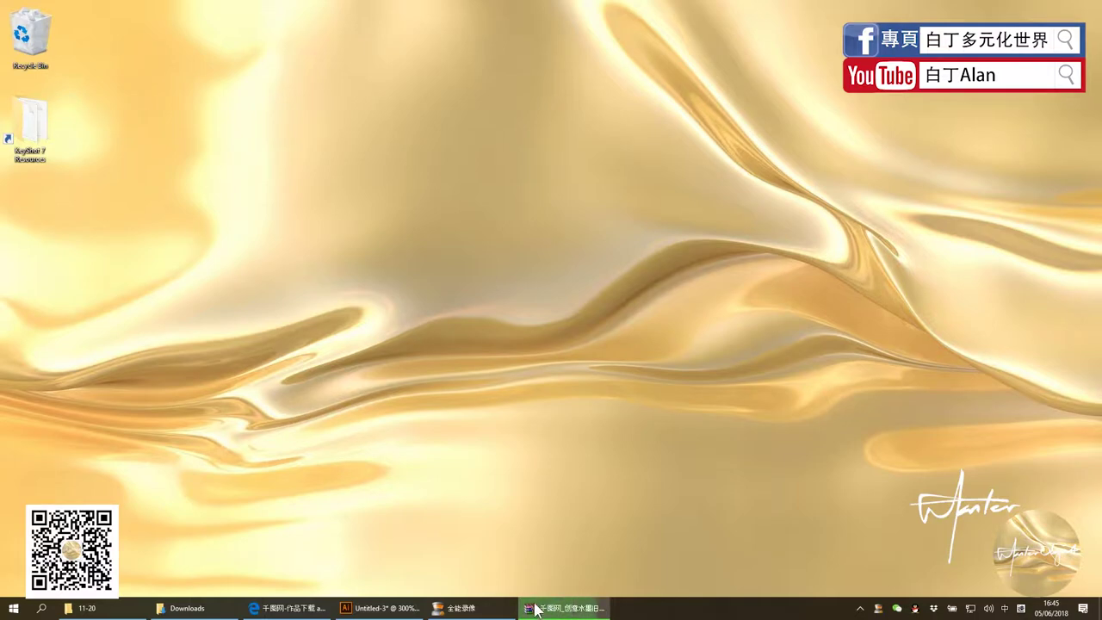
left_click_drag(534, 607, 274, 292)
key("Escape")
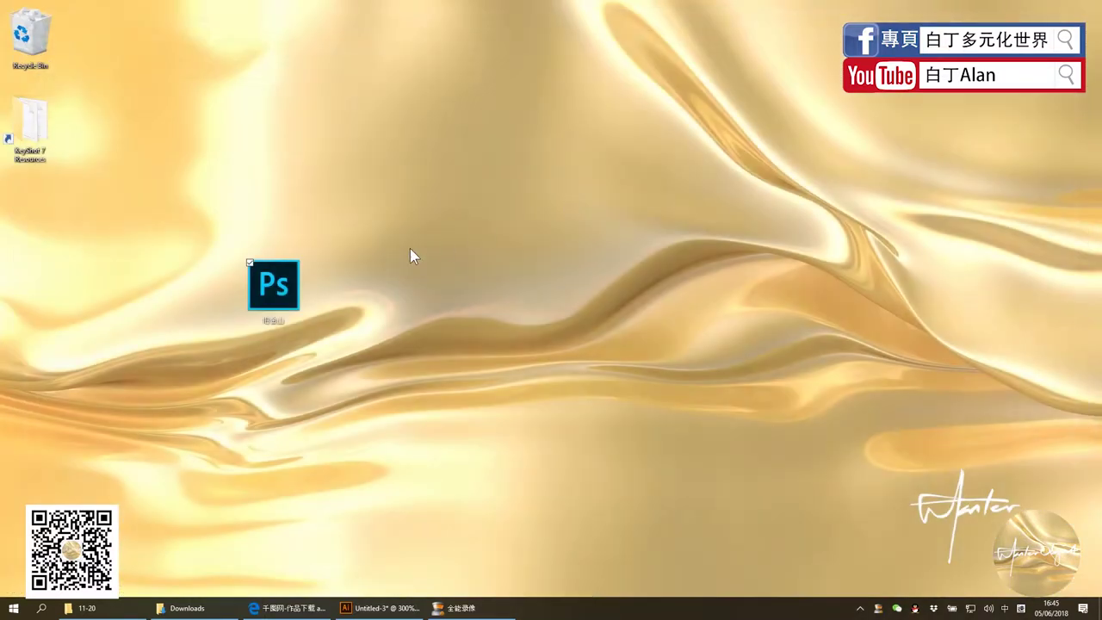
Move 旧金山.psd into the 11-20 folder
left_click(86, 608)
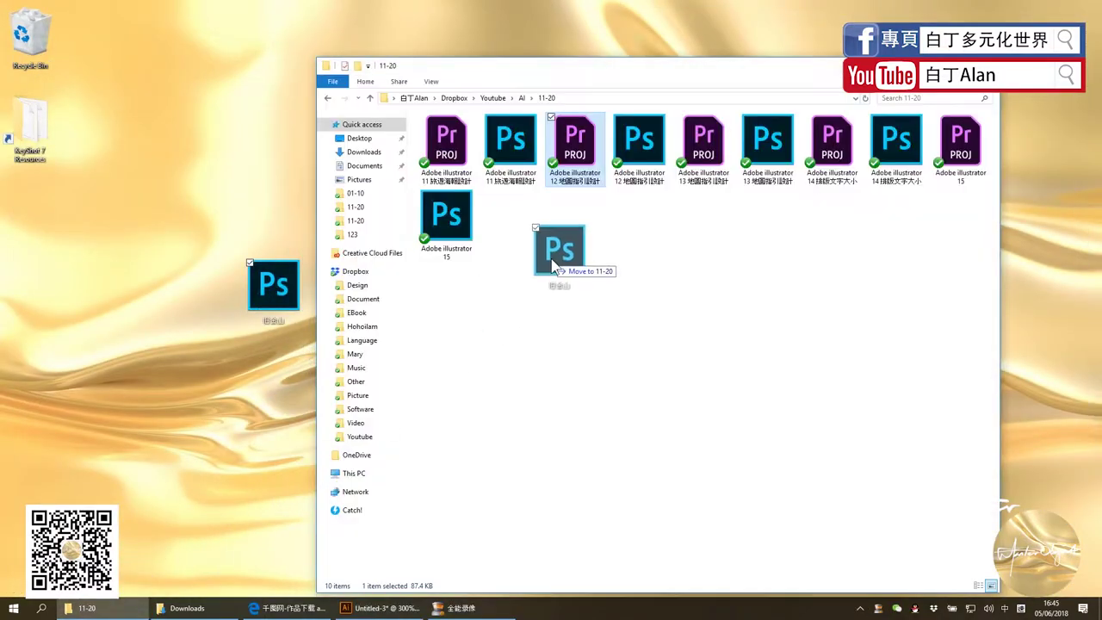
left_click_drag(554, 272, 554, 272)
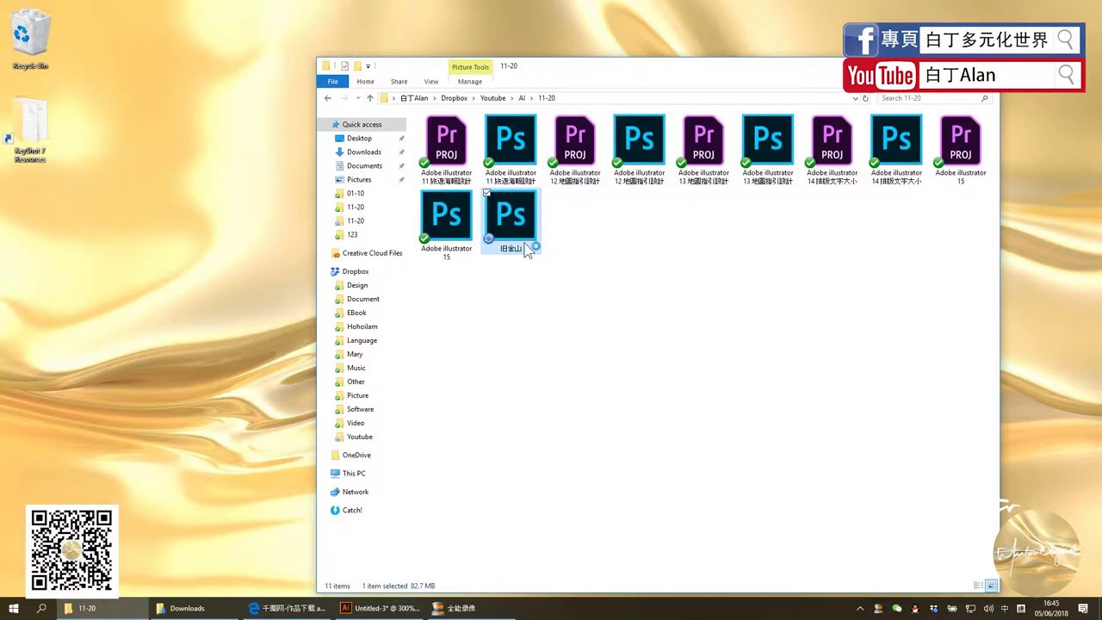
left_click(385, 607)
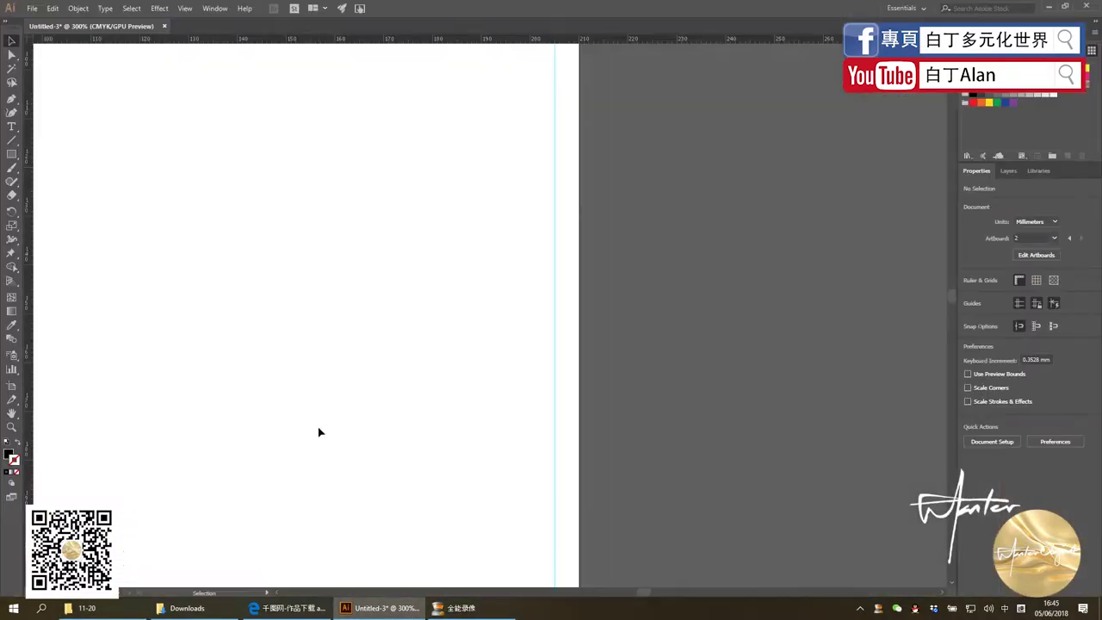
scroll(551, 419, "down", 5)
scroll(551, 418, "down", 1)
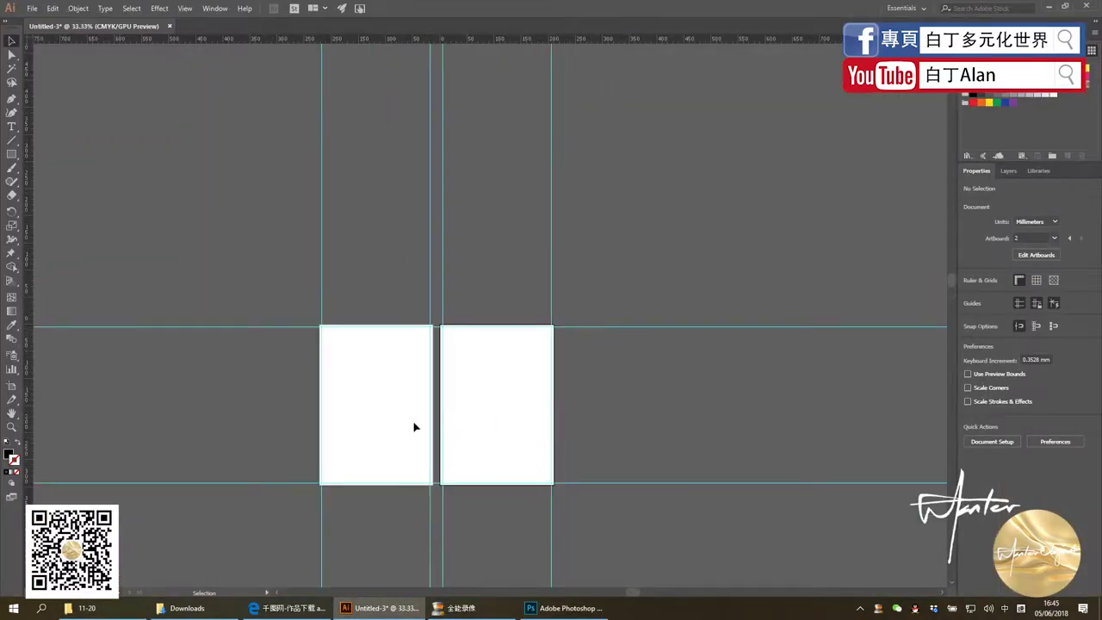
scroll(437, 459, "up", 1)
Close the finished download page in the browser
left_click(292, 608)
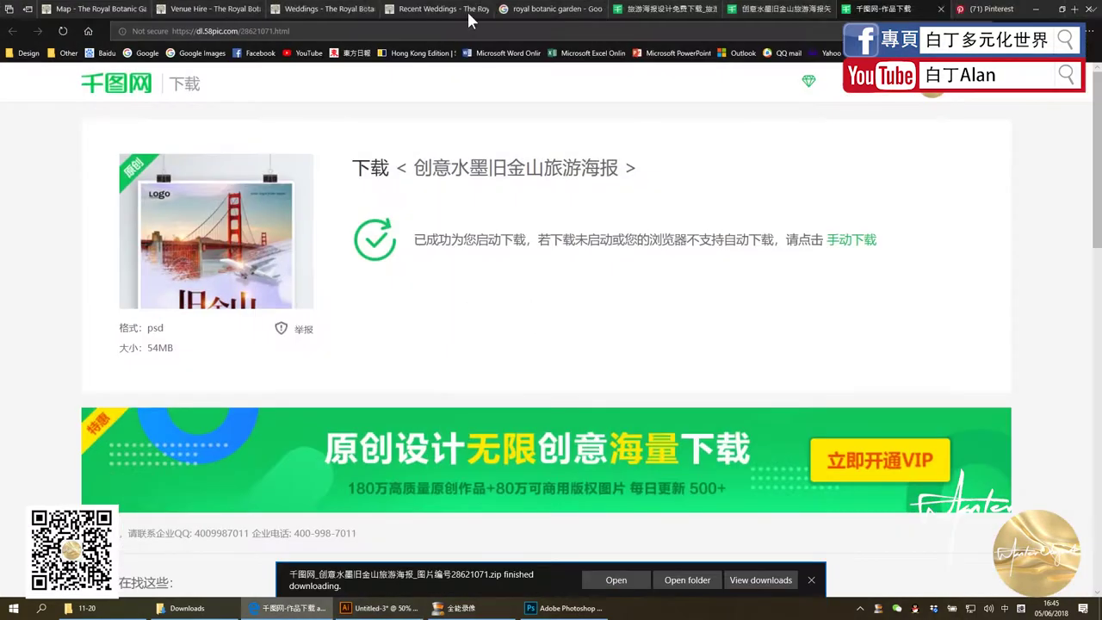
left_click(845, 9)
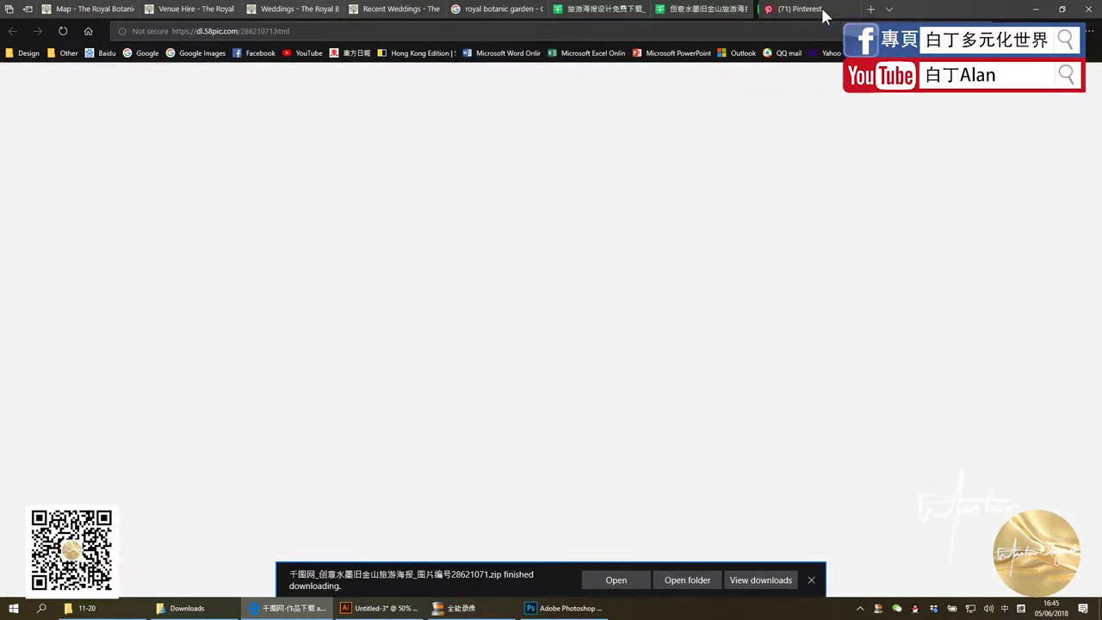
scroll(725, 67, "down", 3)
scroll(725, 67, "down", 3)
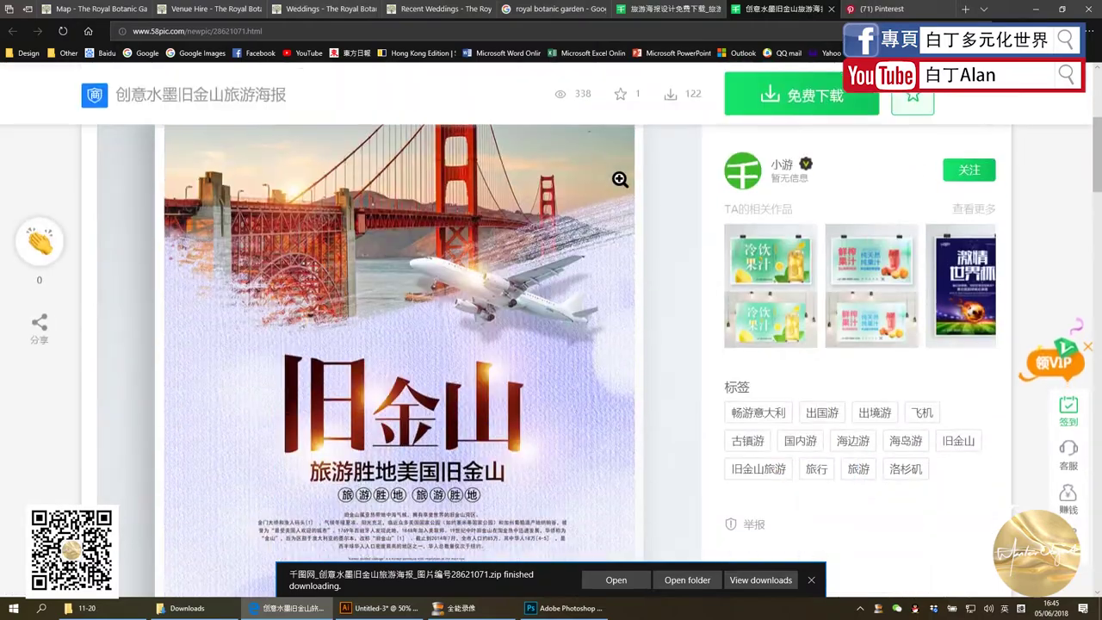
Close the single-poster page and scroll through the 旅游 travel poster listing
left_click(830, 9)
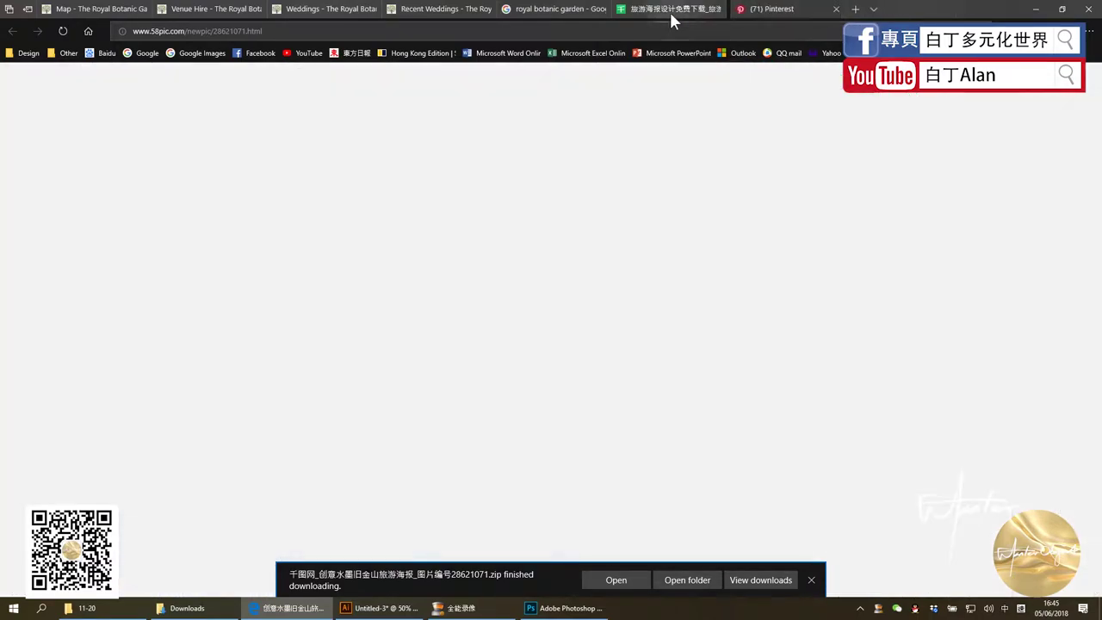
scroll(620, 357, "down", 3)
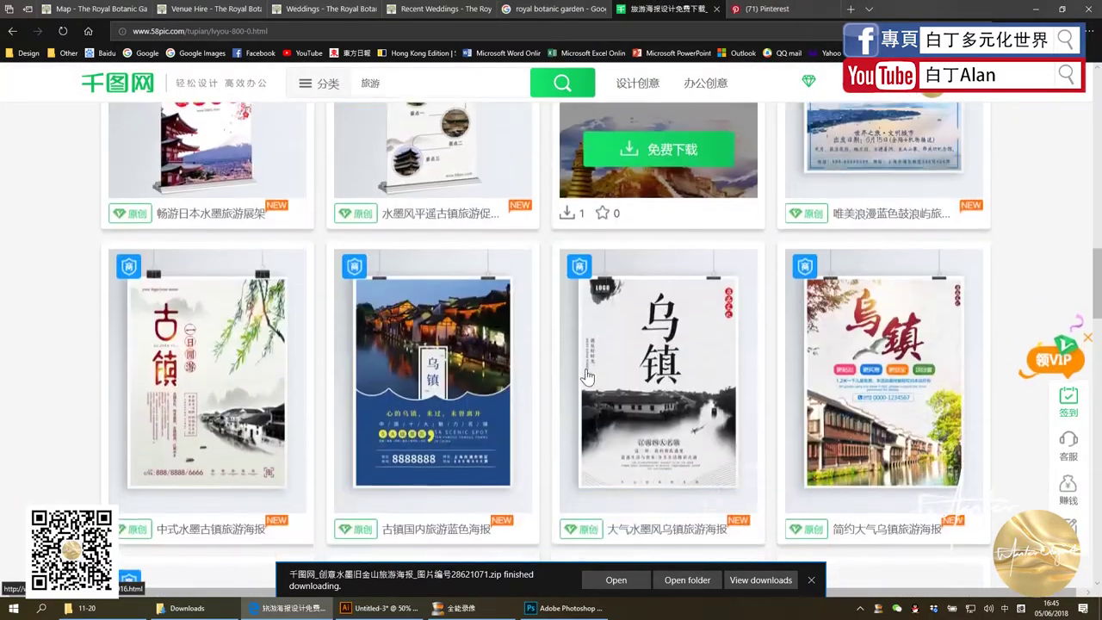
scroll(573, 381, "down", 3)
scroll(437, 428, "up", 2)
scroll(436, 428, "down", 2)
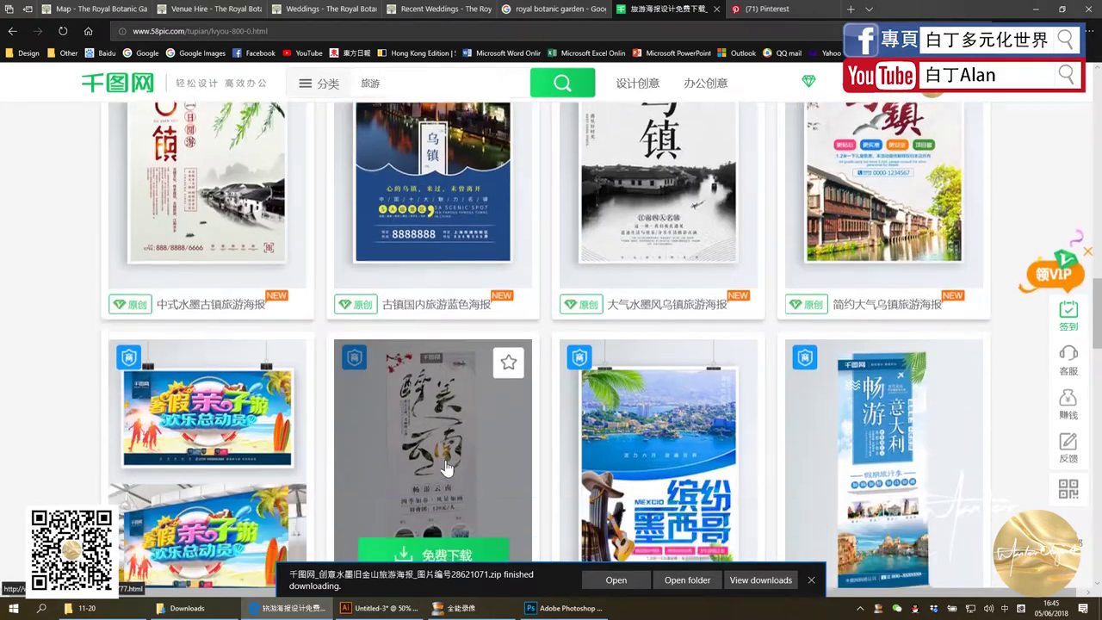
scroll(441, 457, "down", 2)
scroll(443, 469, "down", 1)
scroll(449, 481, "down", 3)
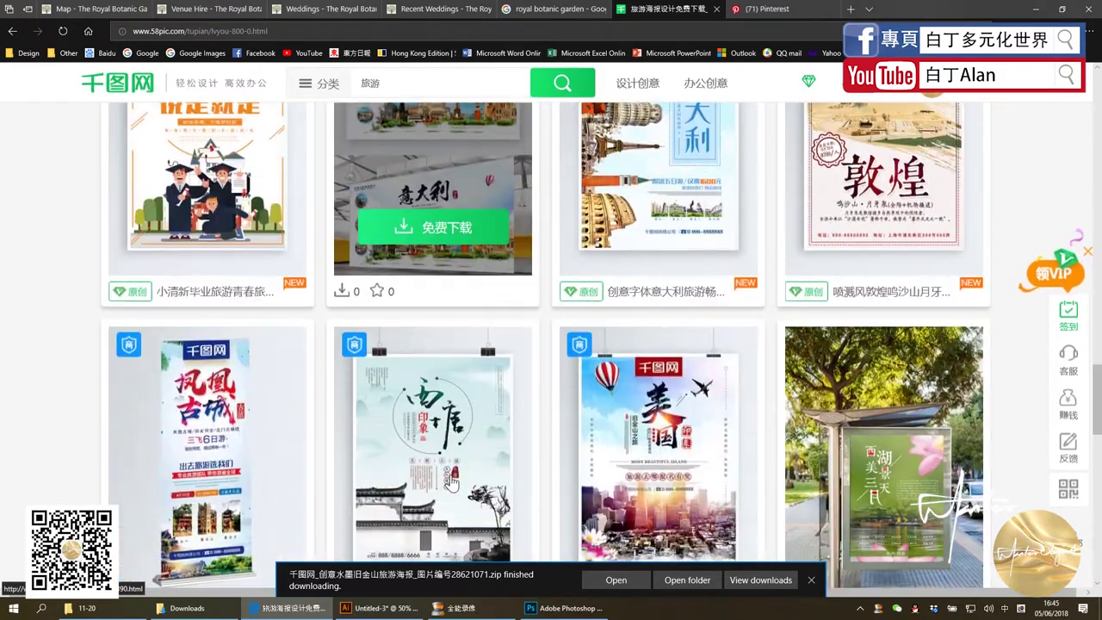
scroll(449, 480, "down", 2)
scroll(449, 480, "down", 1)
scroll(449, 480, "up", 1)
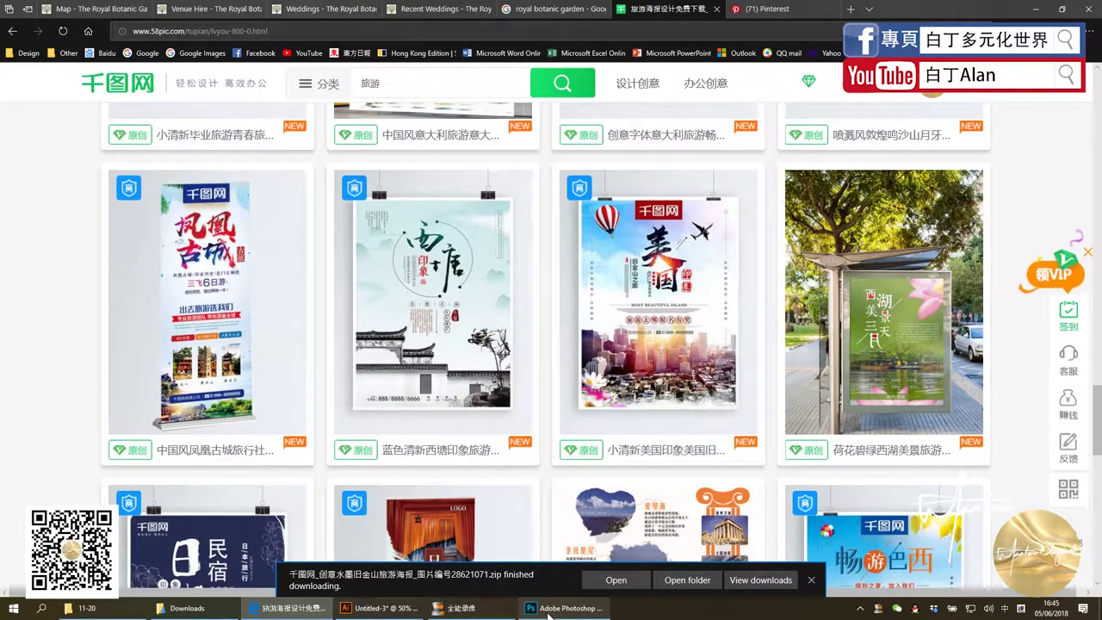
scroll(440, 431, "down", 5)
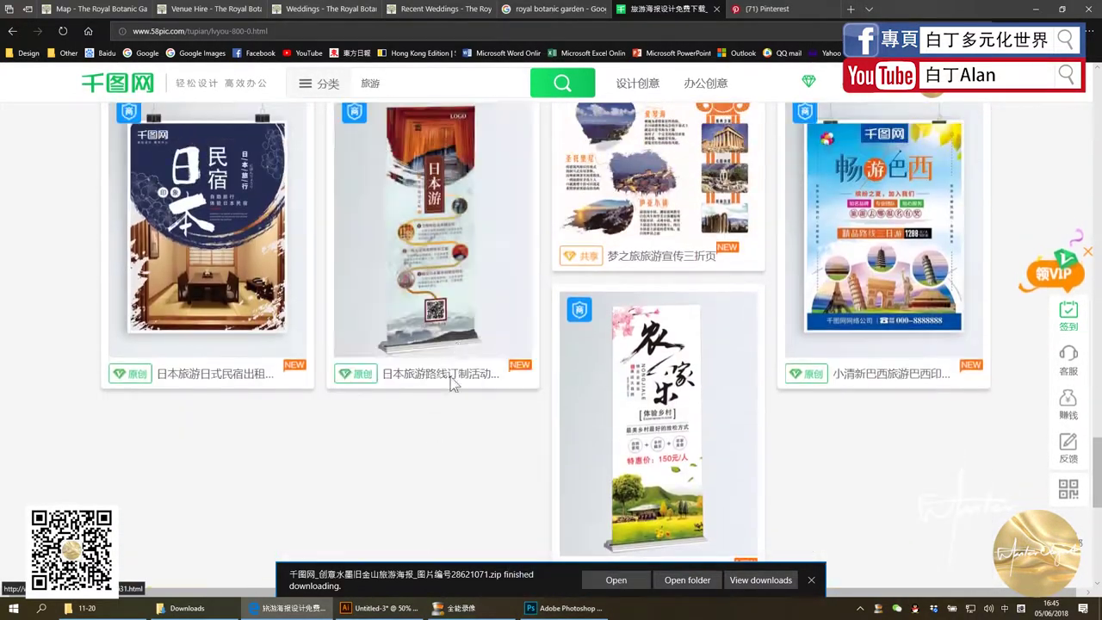
scroll(440, 425, "up", 1)
scroll(546, 315, "up", 2)
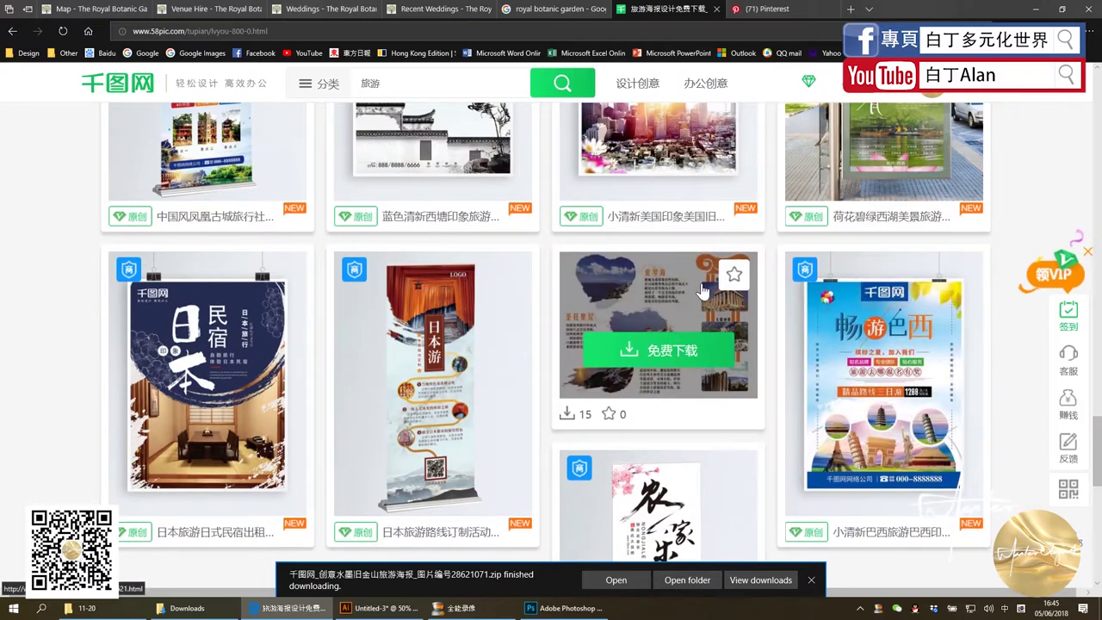
Search Pinterest for 'brochure design layout' and dismiss the finished-download notification
left_click(773, 9)
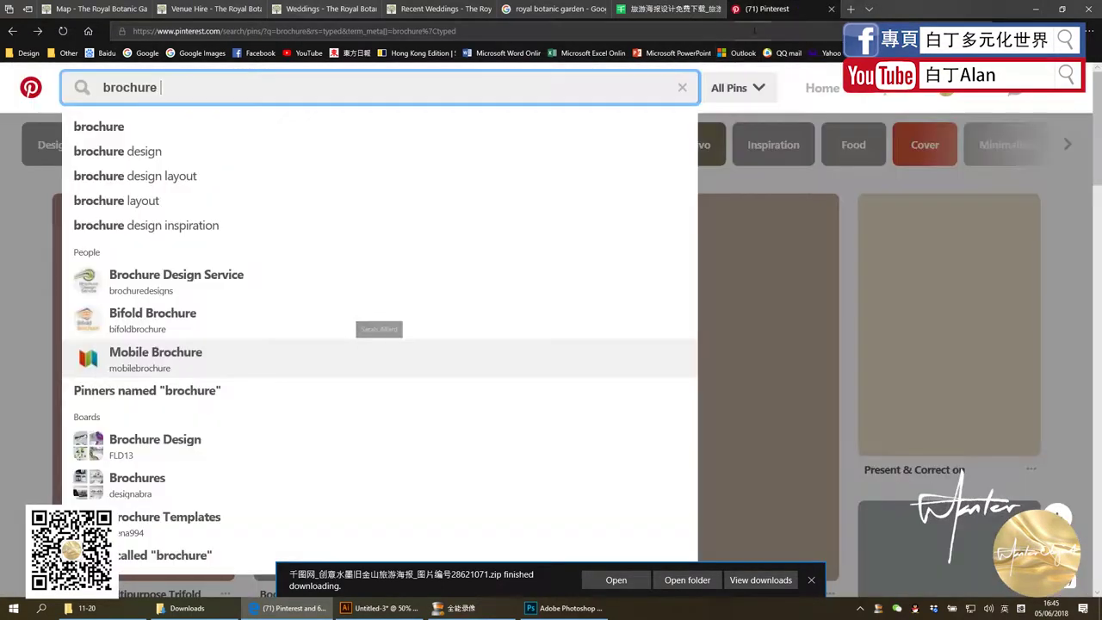
left_click(290, 98)
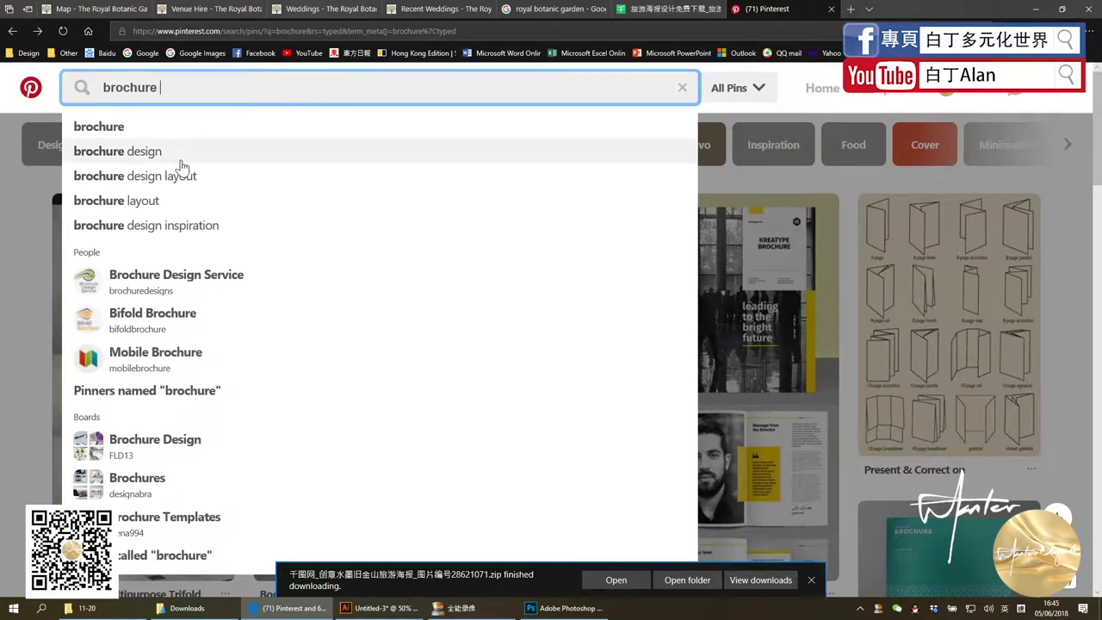
left_click(236, 155)
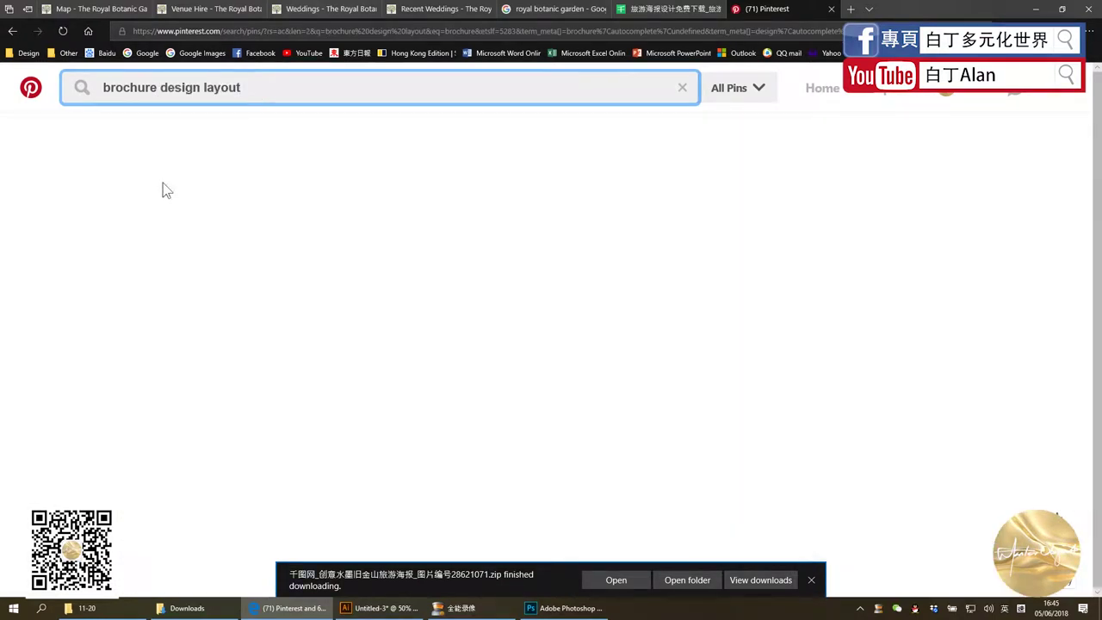
left_click(811, 580)
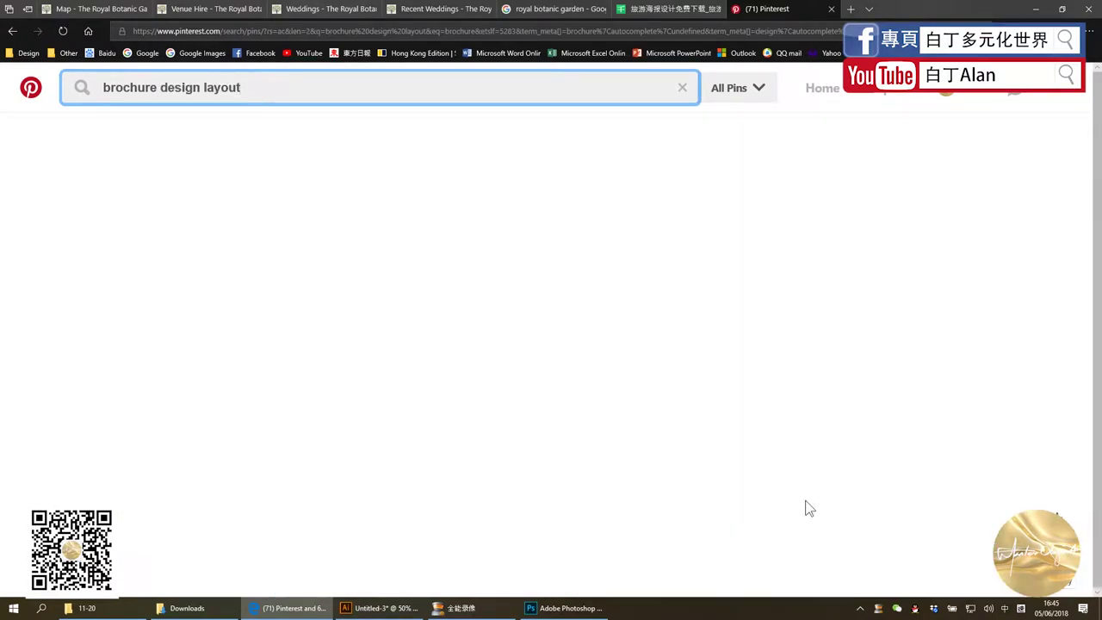
left_click(663, 8)
left_click(766, 9)
Pull the 58pic travel listing tab out into its own browser window
left_click(645, 8)
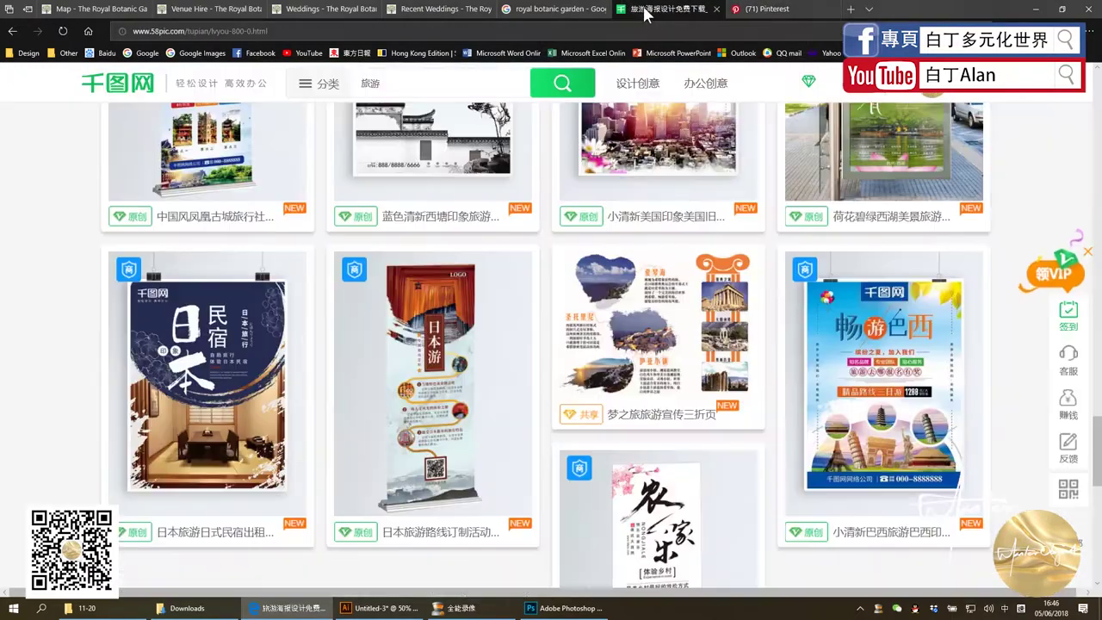
scroll(654, 344, "down", 5)
scroll(407, 301, "up", 2)
mouse_move(658, 228)
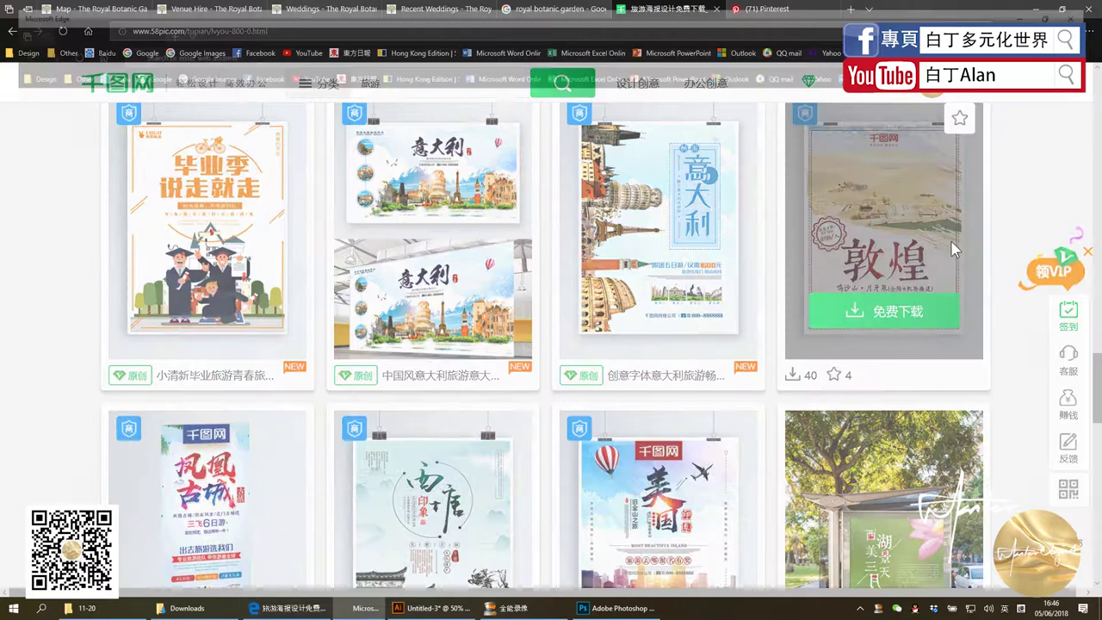
left_click_drag(663, 9, 638, 16)
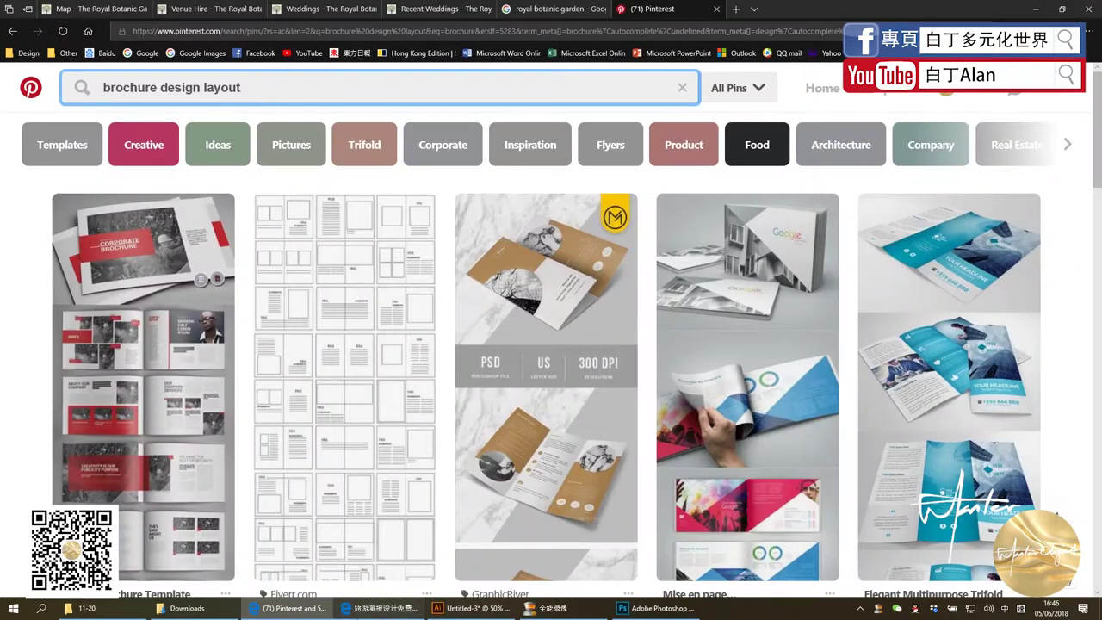
mouse_move(206, 499)
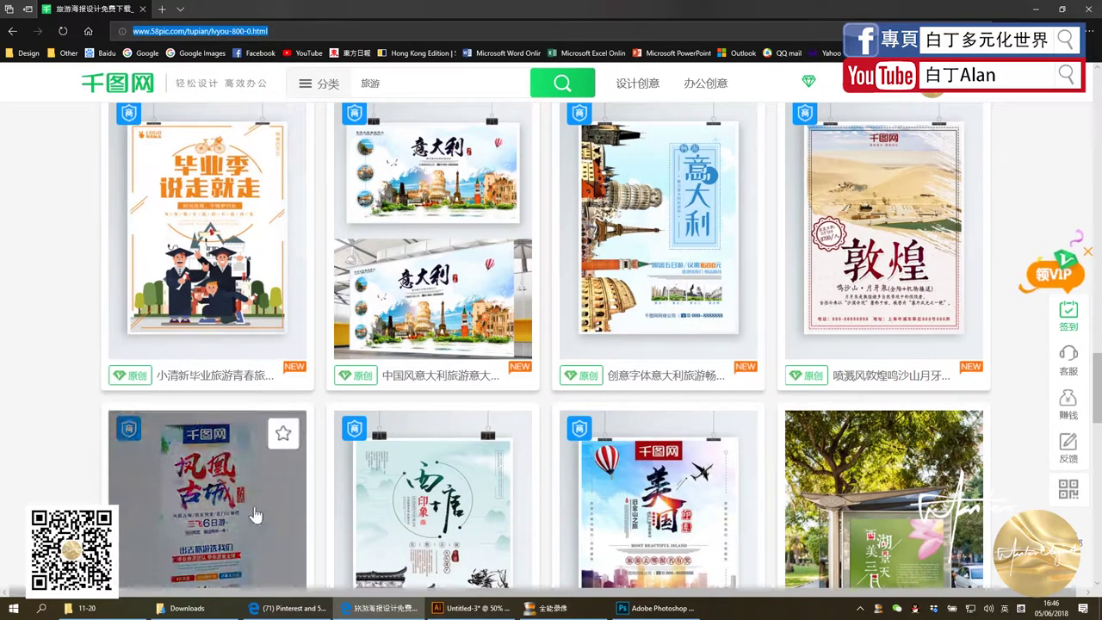
key("alt+Tab")
Load the 58pic 旅游 listing URL in a new tab beside Pinterest and close the separate window
left_click(736, 14)
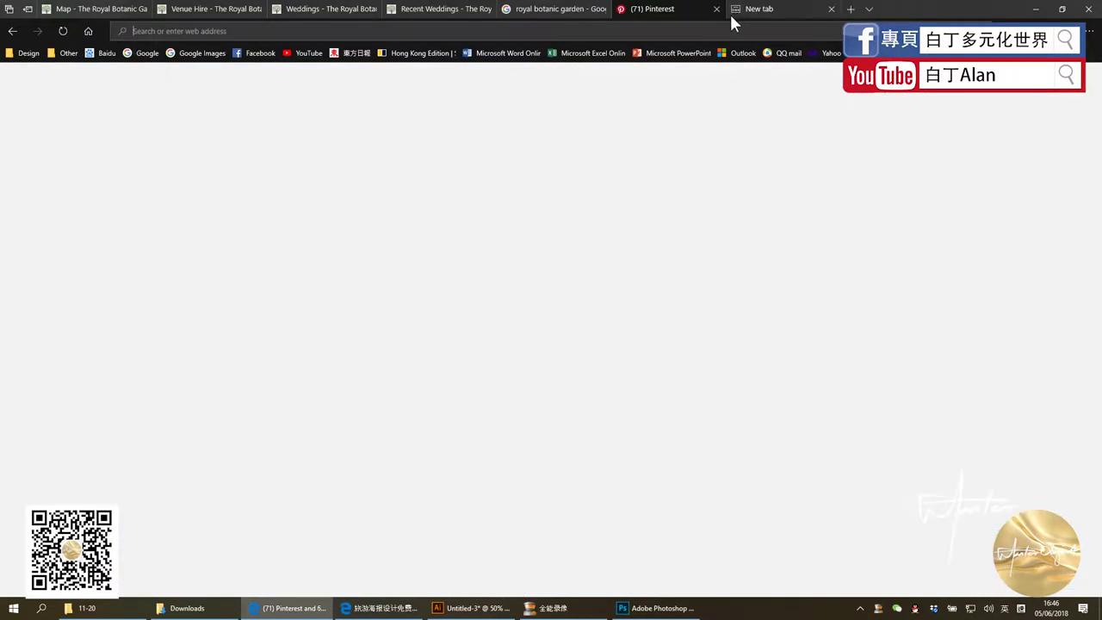
type("http://www.58pic.com/tupian/lvyou-800-0.html")
key("Return")
key("alt+Tab")
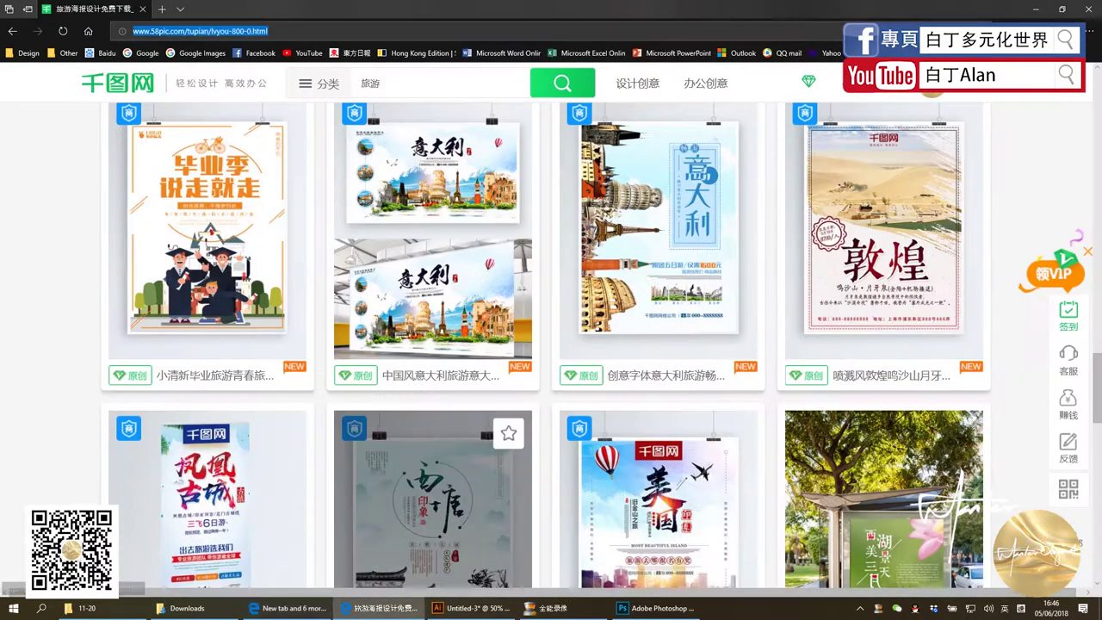
key("ctrl+w")
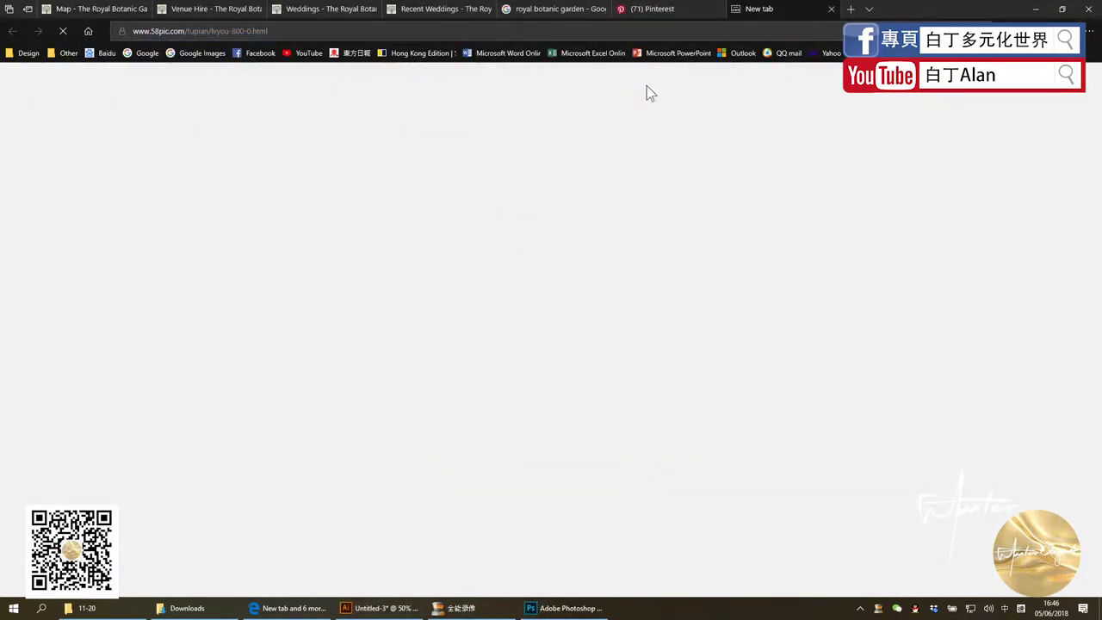
left_click(461, 34)
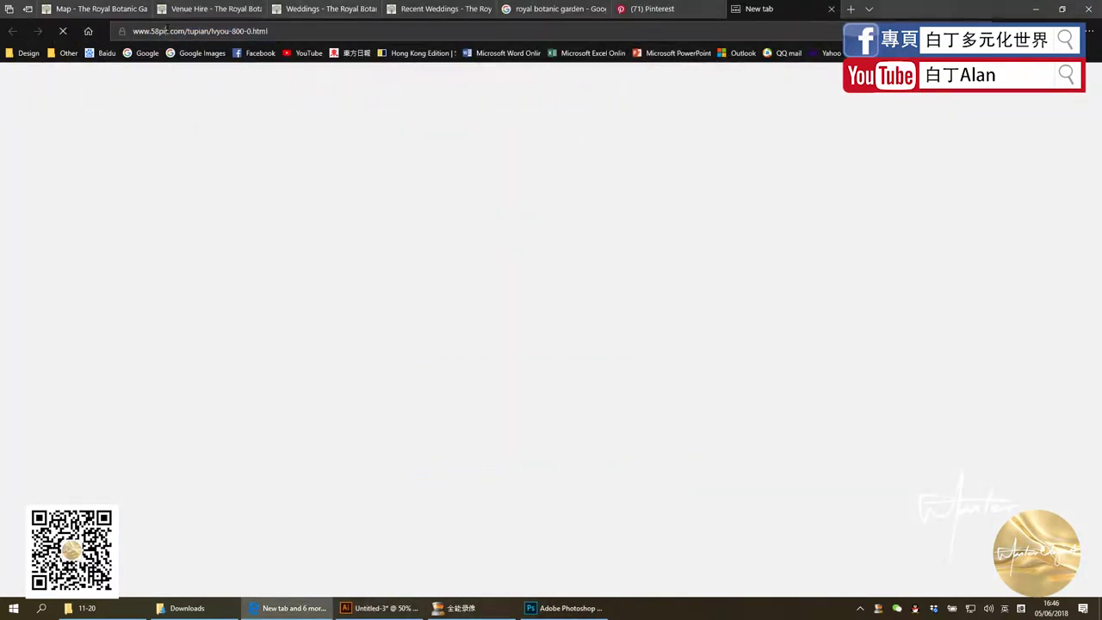
type("http://www.58pic.com/tupian/lvyou-800-0.html")
key("Return")
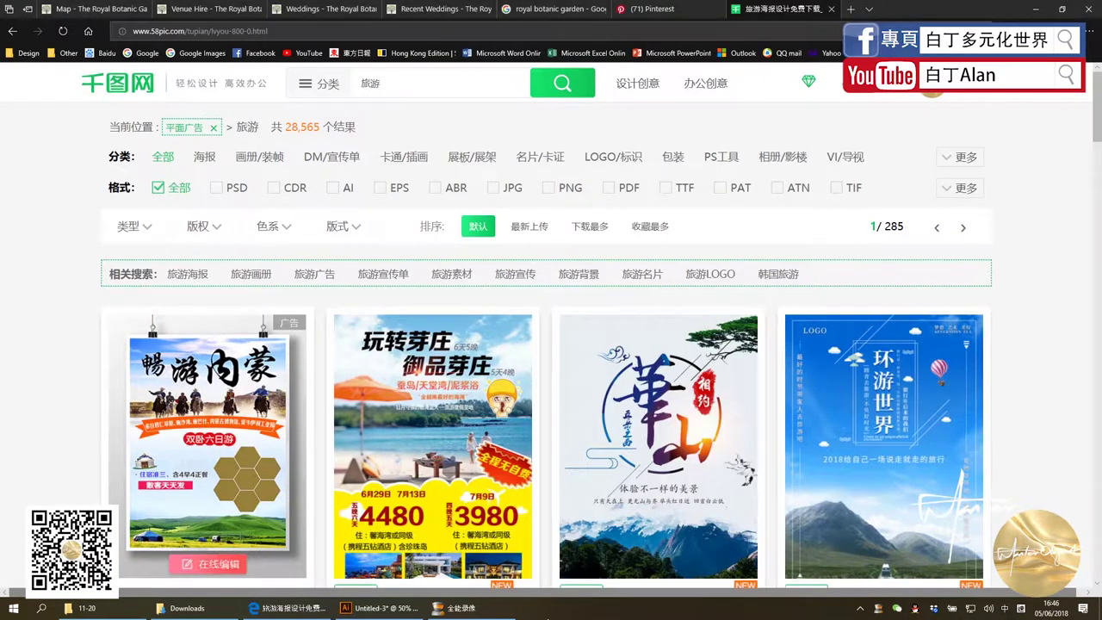
Back in the two-artboard Illustrator document, open Layer 2's options from the Layers panel
left_click(572, 608)
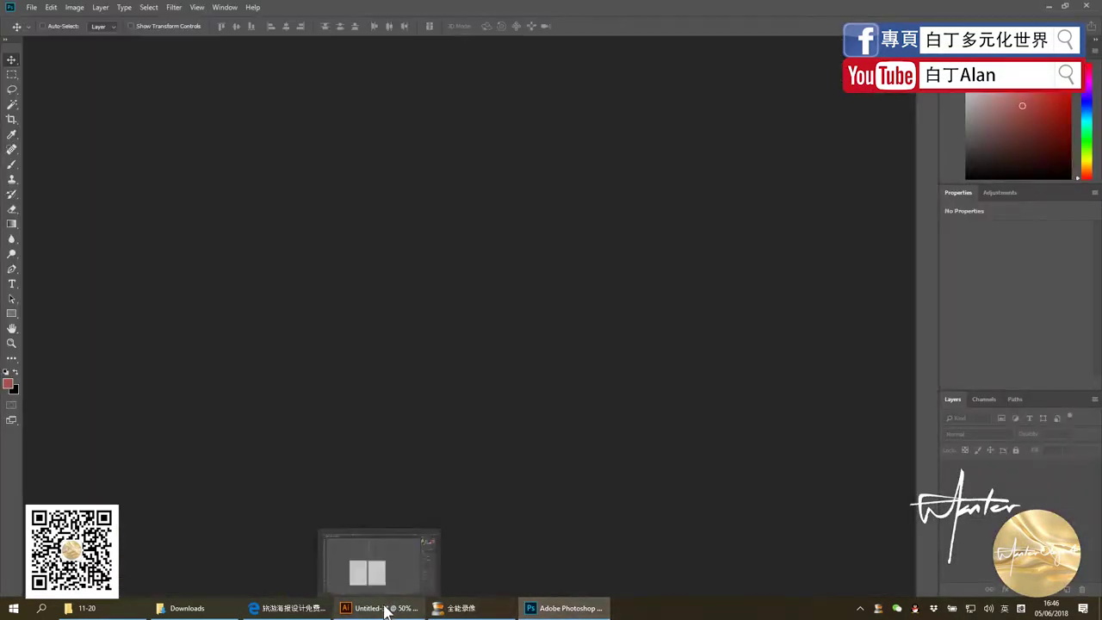
left_click(383, 607)
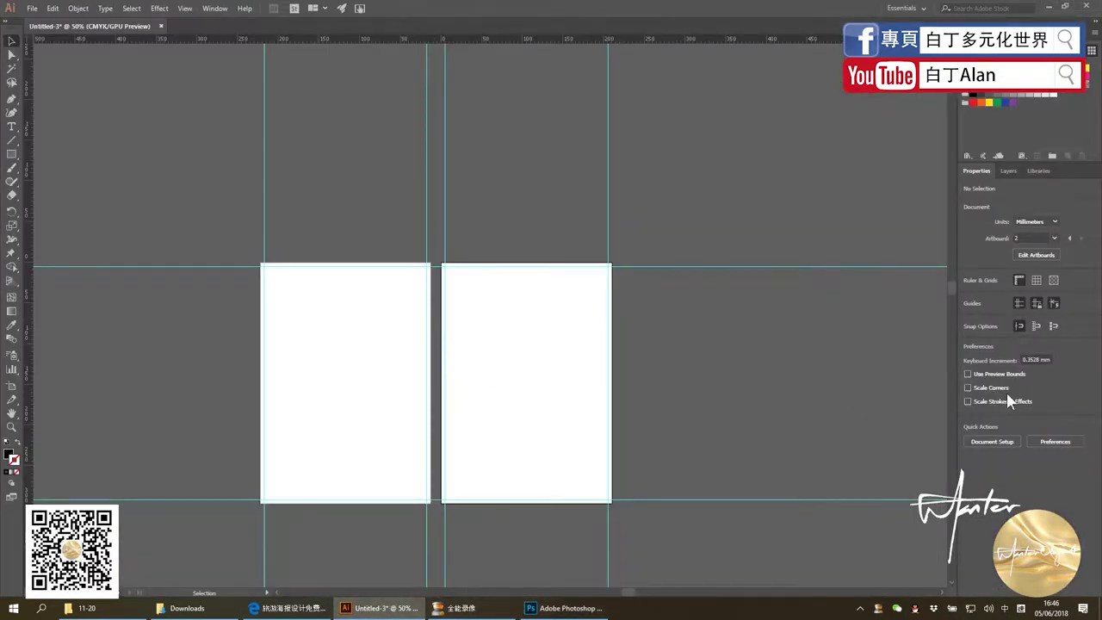
left_click(1013, 169)
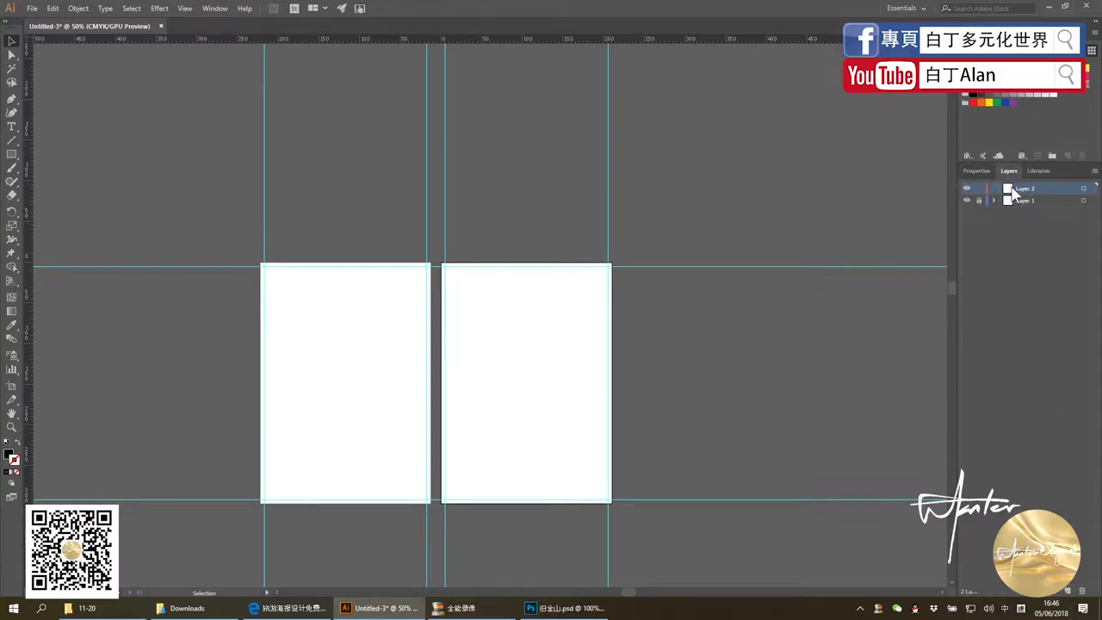
double_click(1015, 191)
left_click(534, 275)
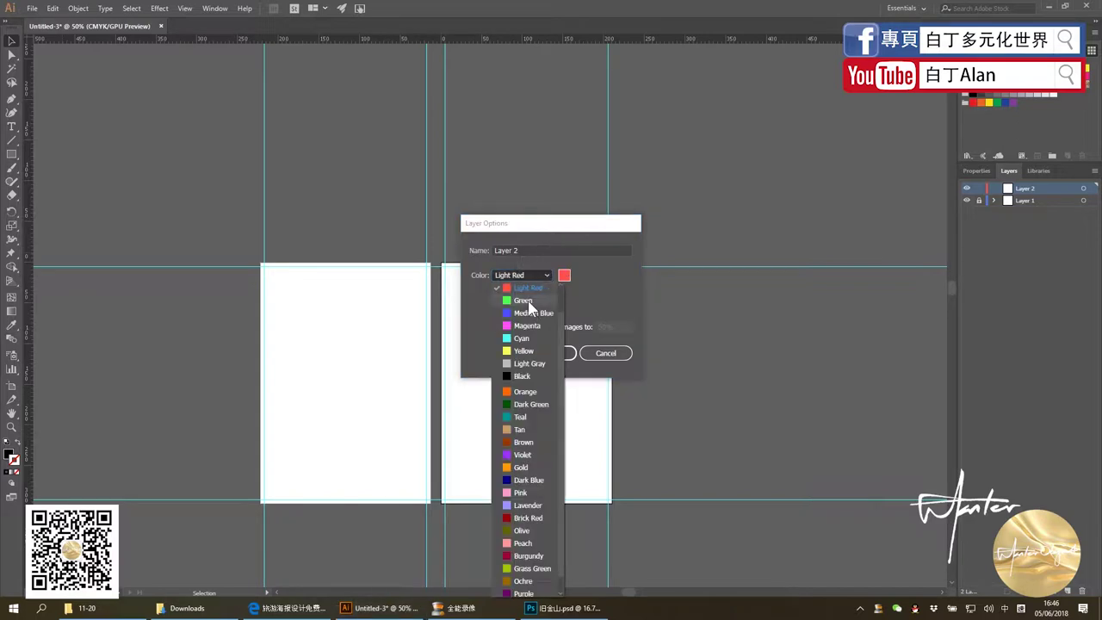
scroll(527, 306, "up", 1)
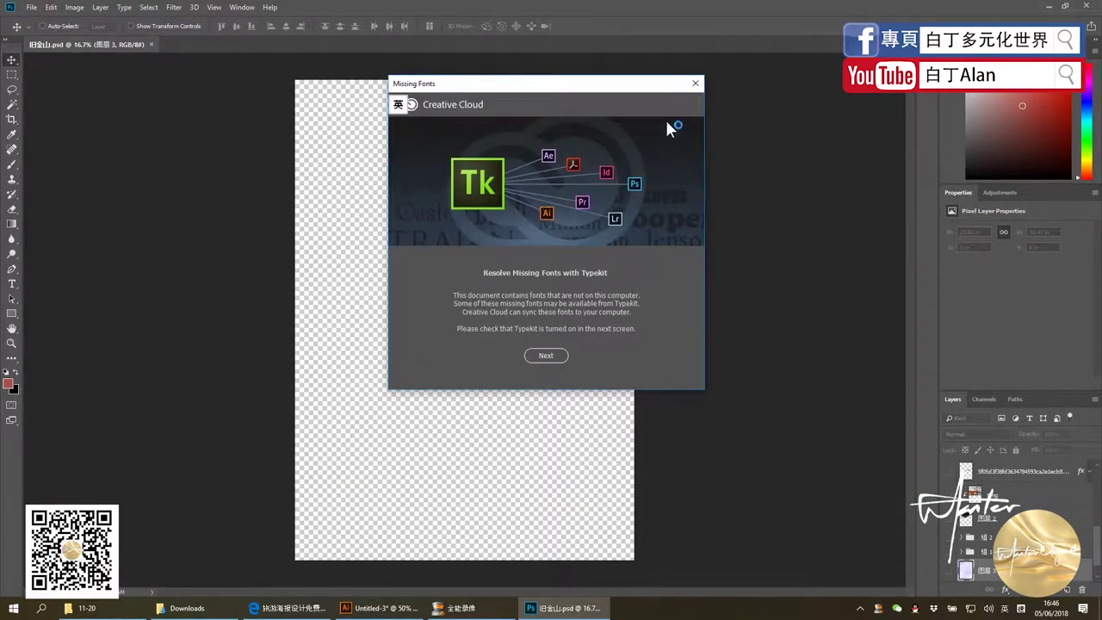
Dismiss the missing-fonts warning, then set Layer 2's colour to Light Blue
left_click(696, 84)
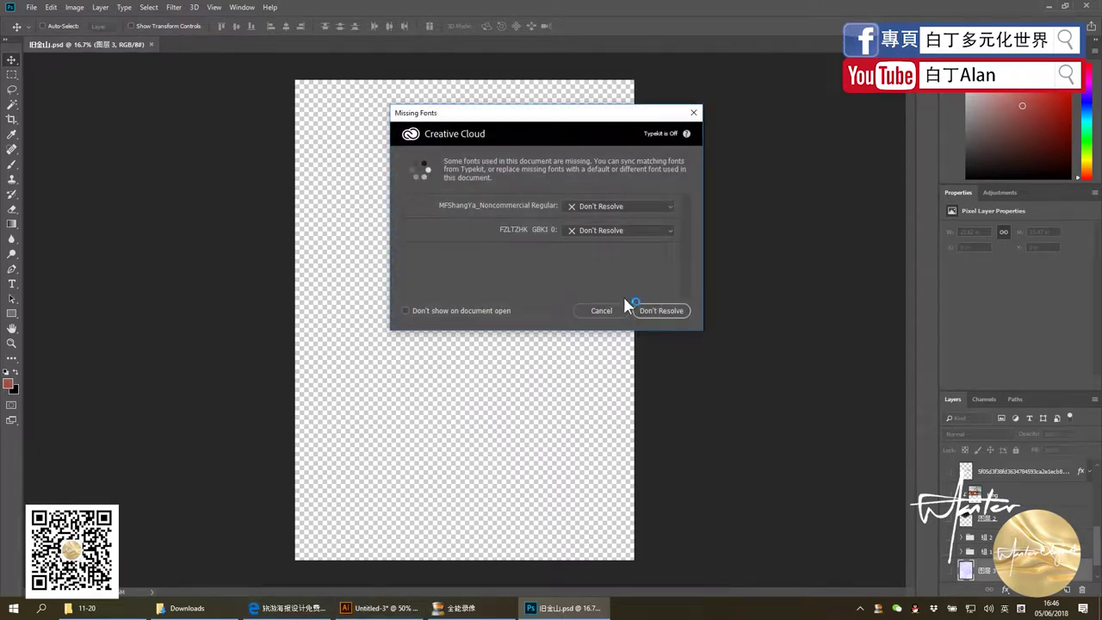
left_click(456, 311)
left_click(651, 312)
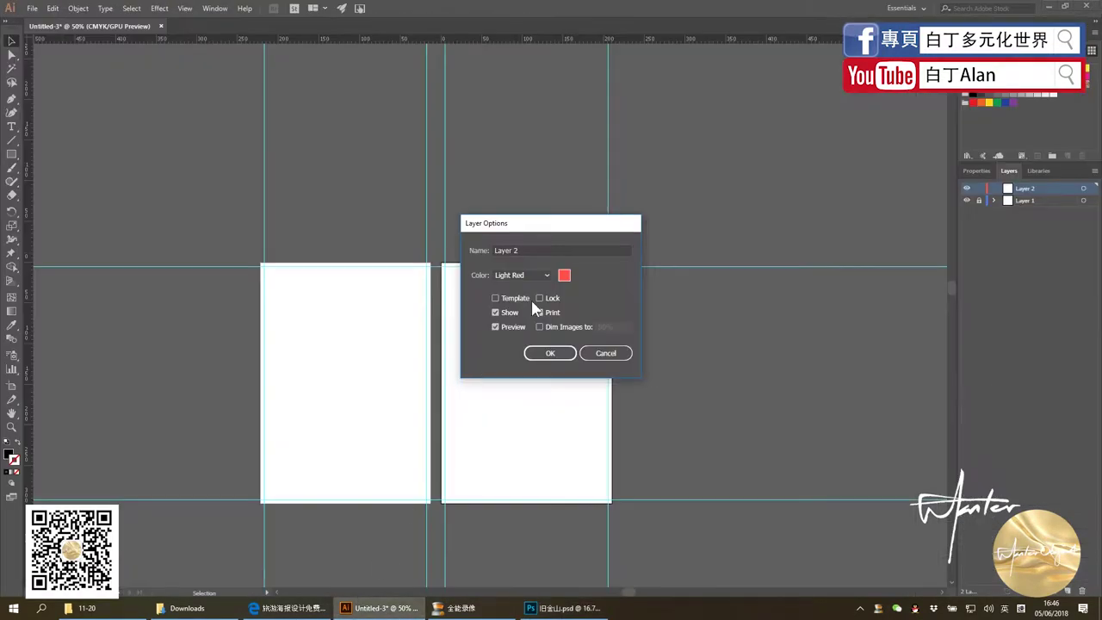
left_click(534, 276)
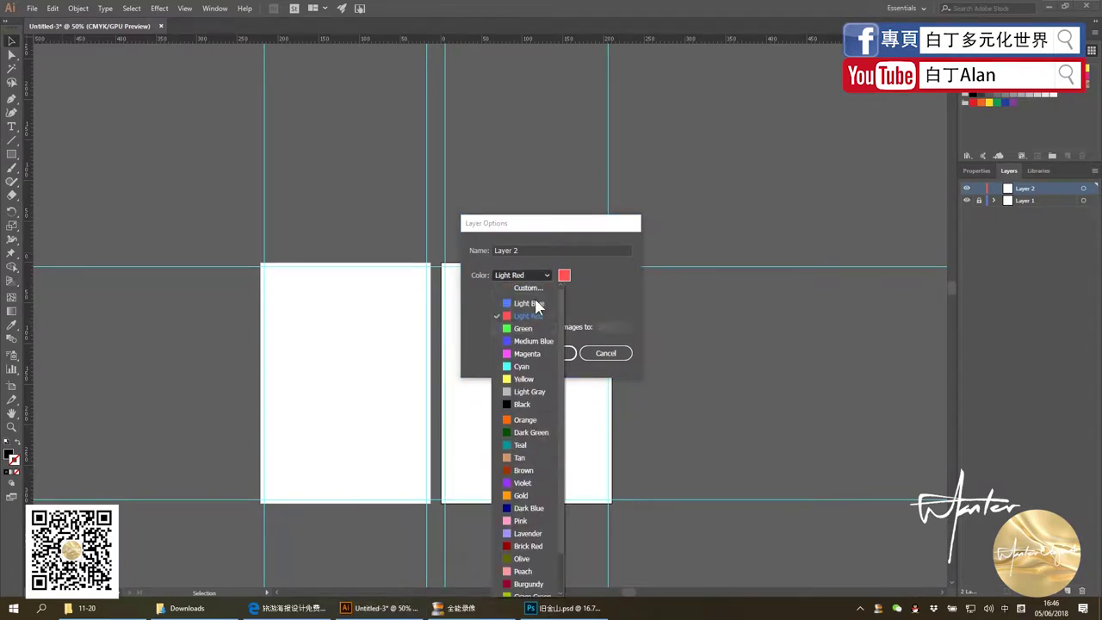
left_click(527, 292)
left_click(553, 353)
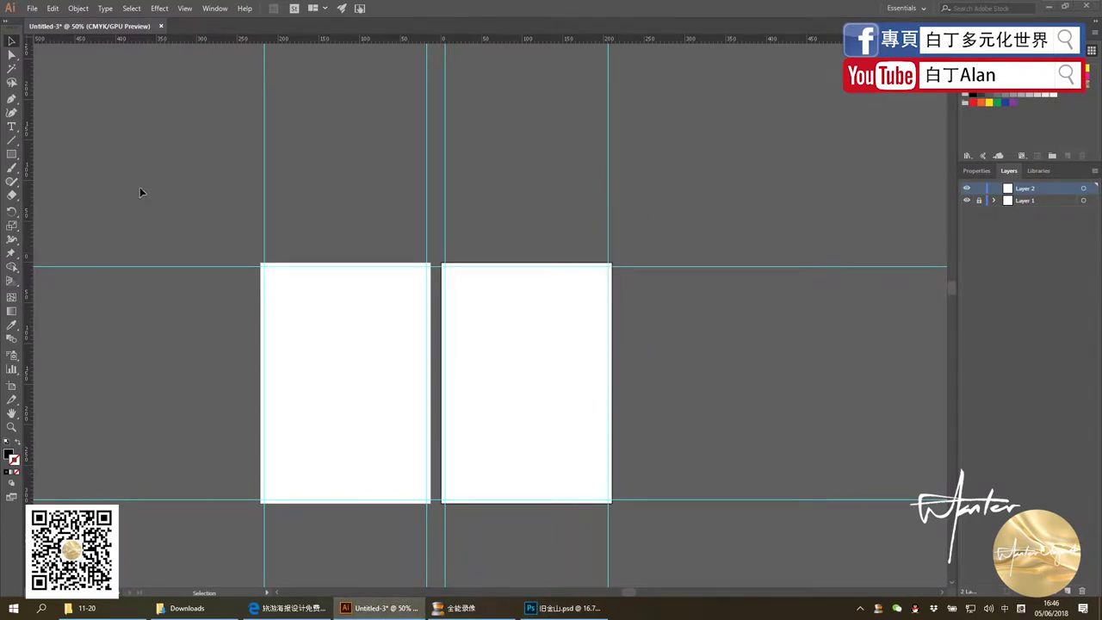
Draw a black rectangle on the right artboard and zoom the view to 100%
left_click(11, 154)
left_click_drag(550, 346, 618, 433)
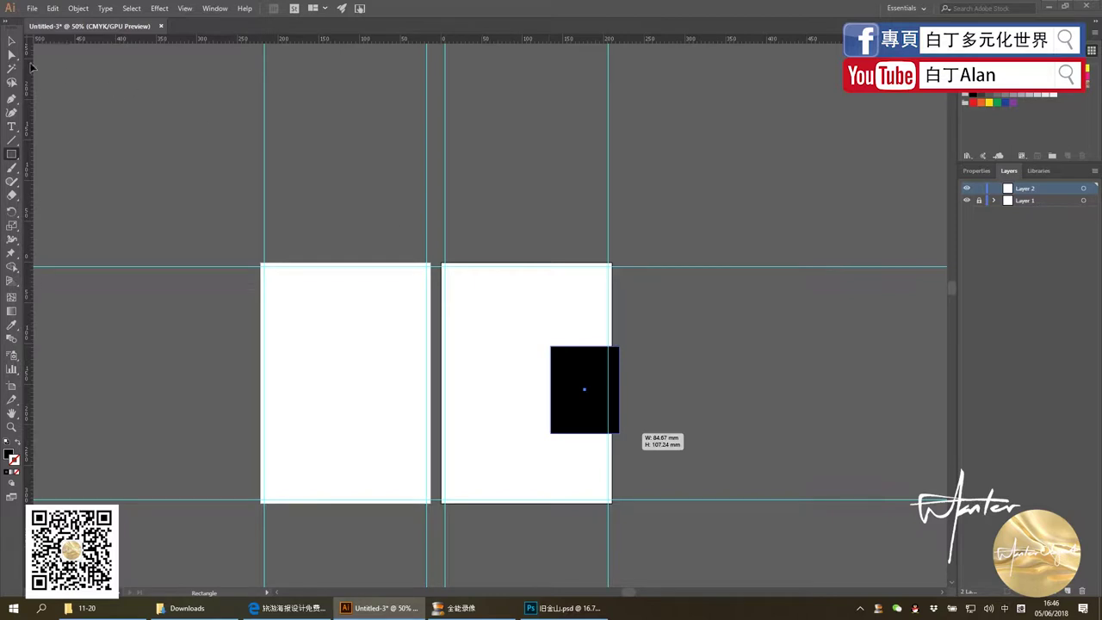
left_click(11, 42)
key("ctrl+plus")
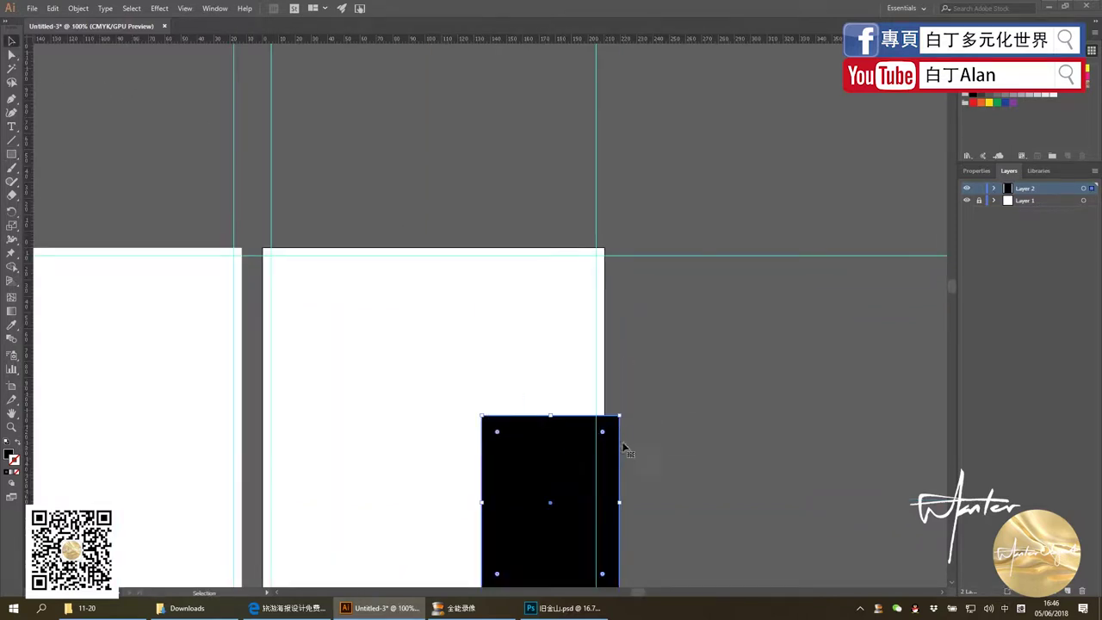
double_click(1007, 189)
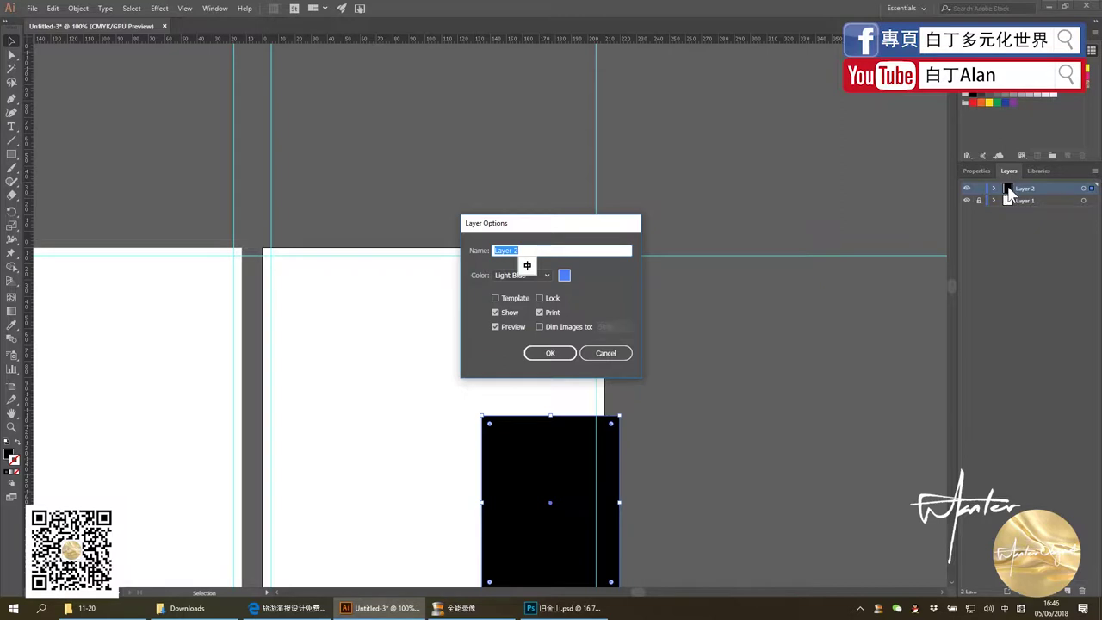
Switch typing to English, then change Layer 2's colour to Light Red and back to Light Blue
left_click(1020, 607)
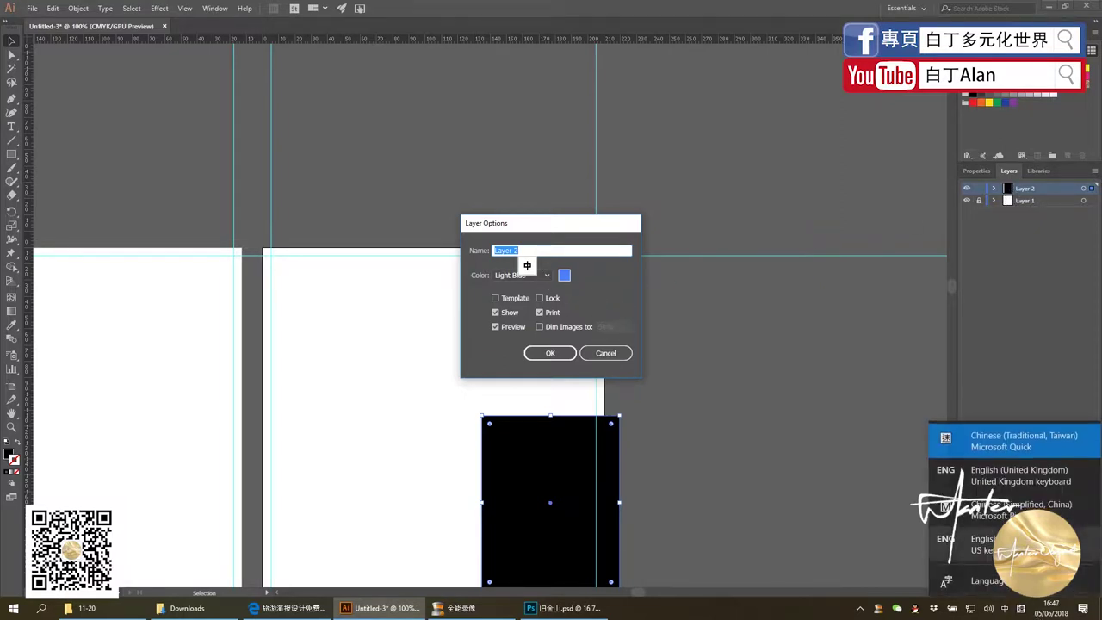
left_click(988, 491)
left_click(543, 275)
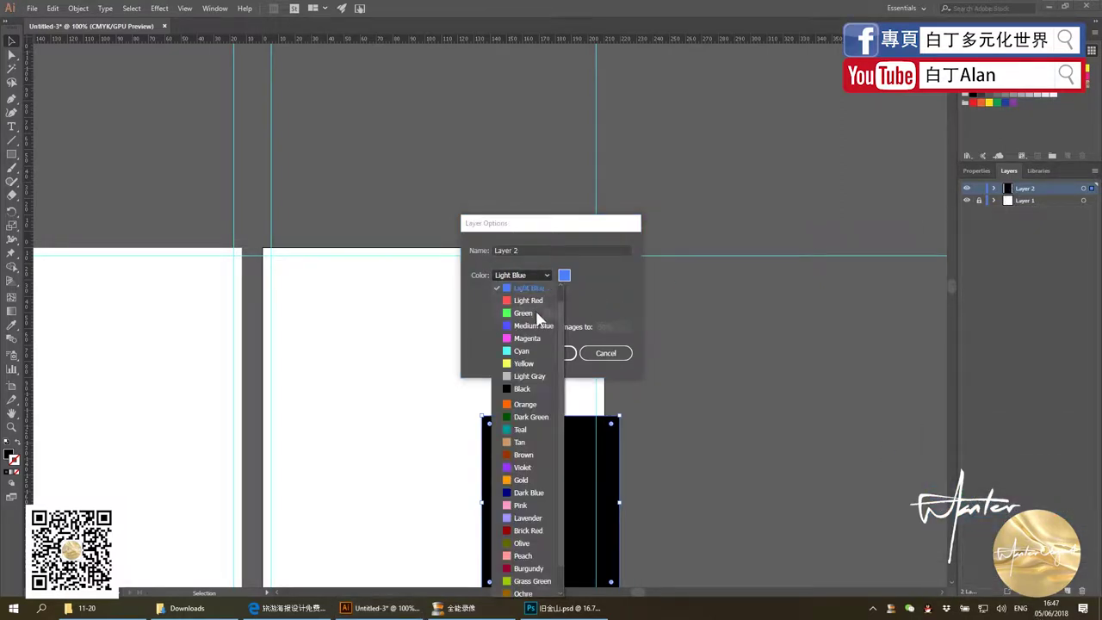
left_click(535, 301)
left_click(560, 354)
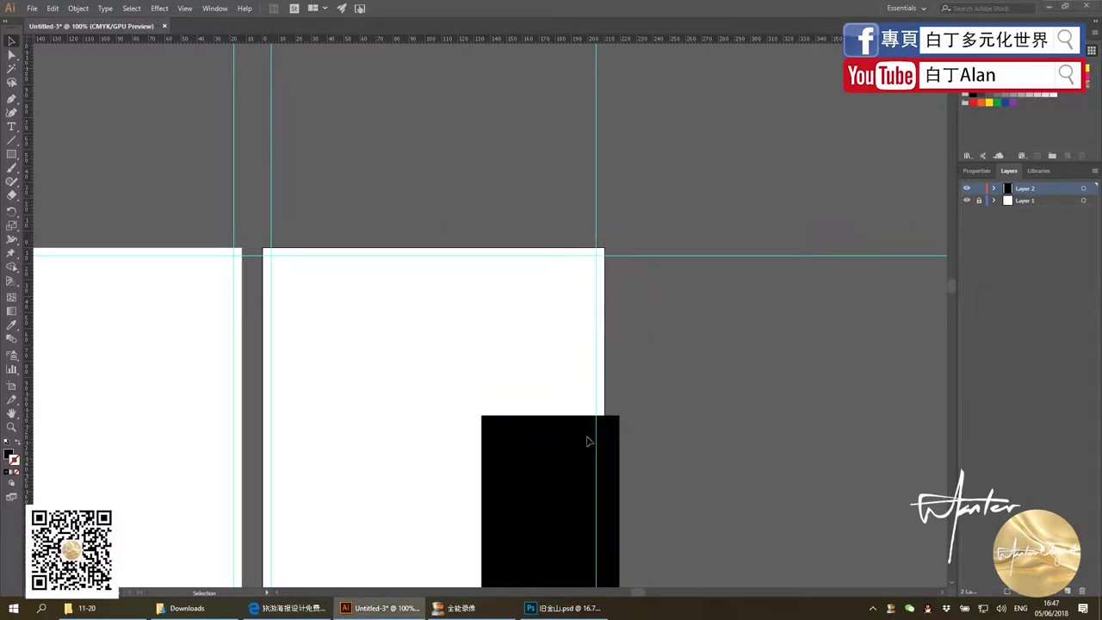
double_click(1010, 191)
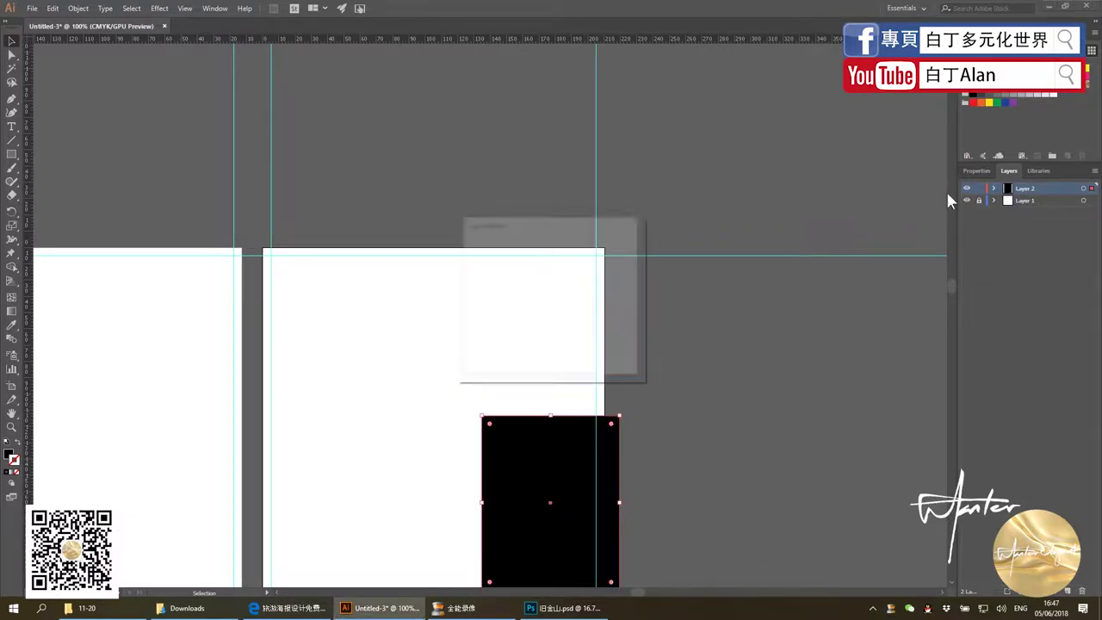
left_click(520, 275)
left_click(528, 303)
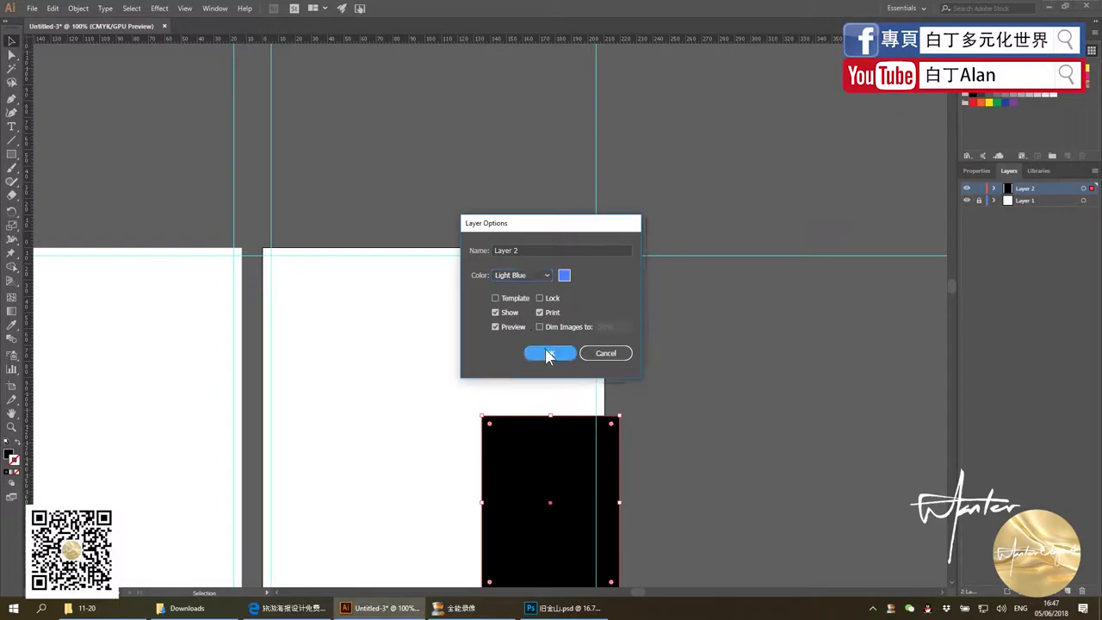
left_click(551, 352)
Move the black rectangle up near the right artboard's top and zoom out
left_click_drag(551, 477, 472, 328)
scroll(725, 274, "down", 2)
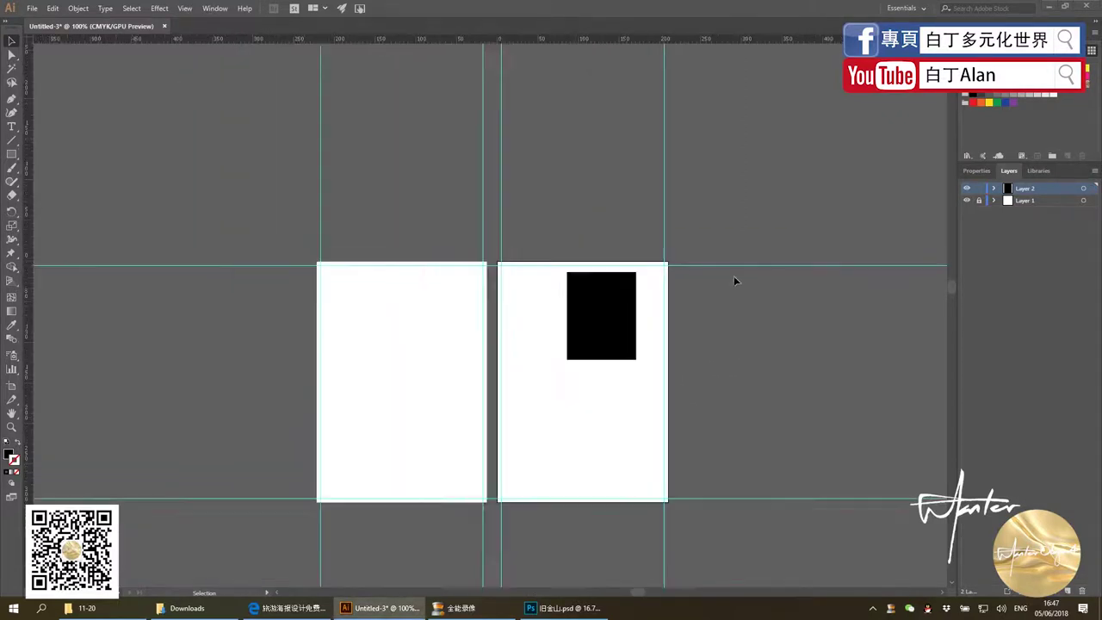
scroll(733, 277, "down", 1)
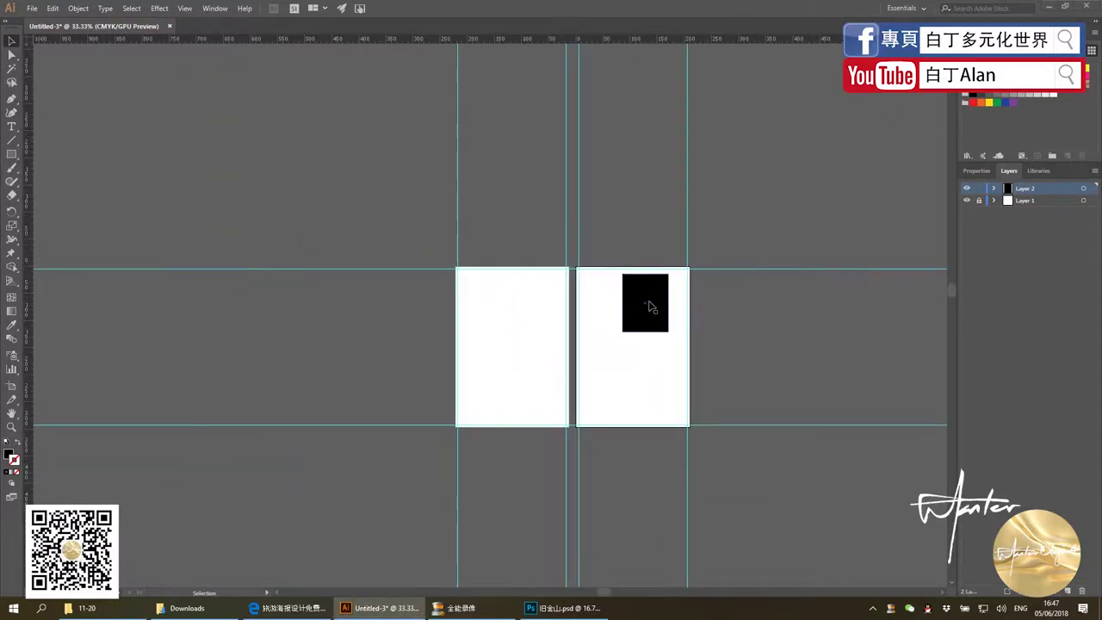
left_click(534, 607)
In the 旧金山 poster, make the background layer visible and select the 6 副本 4 layer
left_click(179, 609)
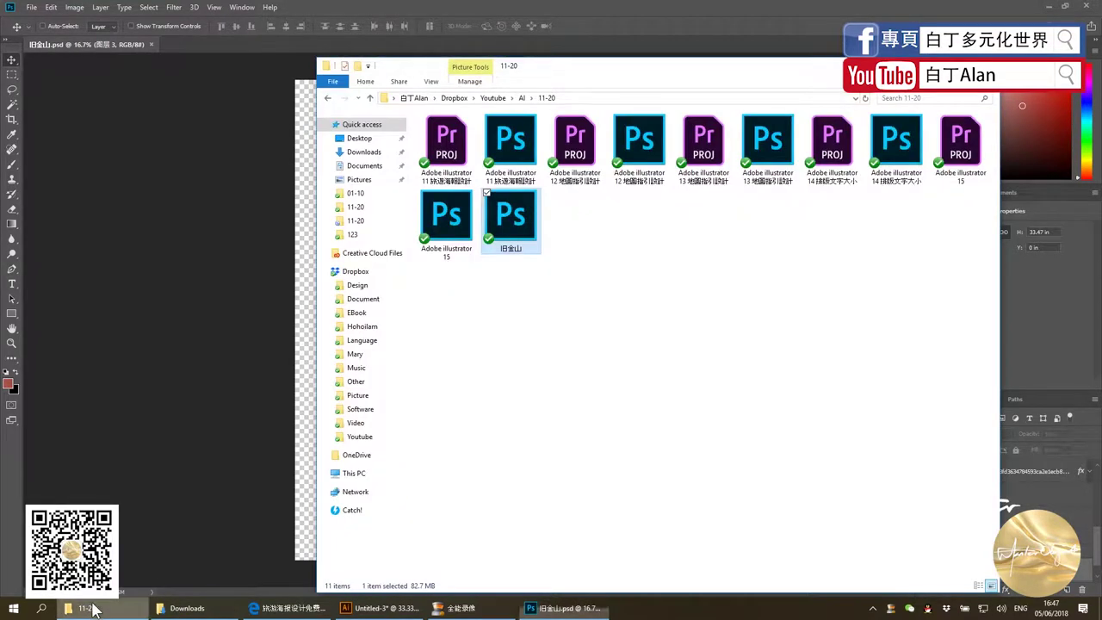
left_click(207, 188)
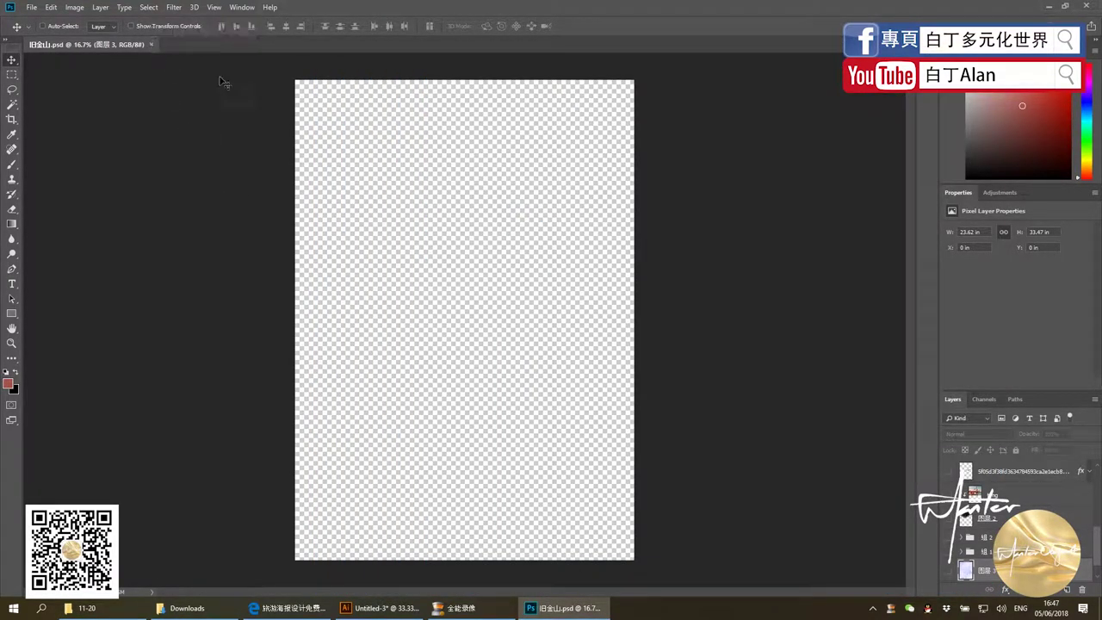
scroll(990, 525, "down", 1)
left_click(950, 575)
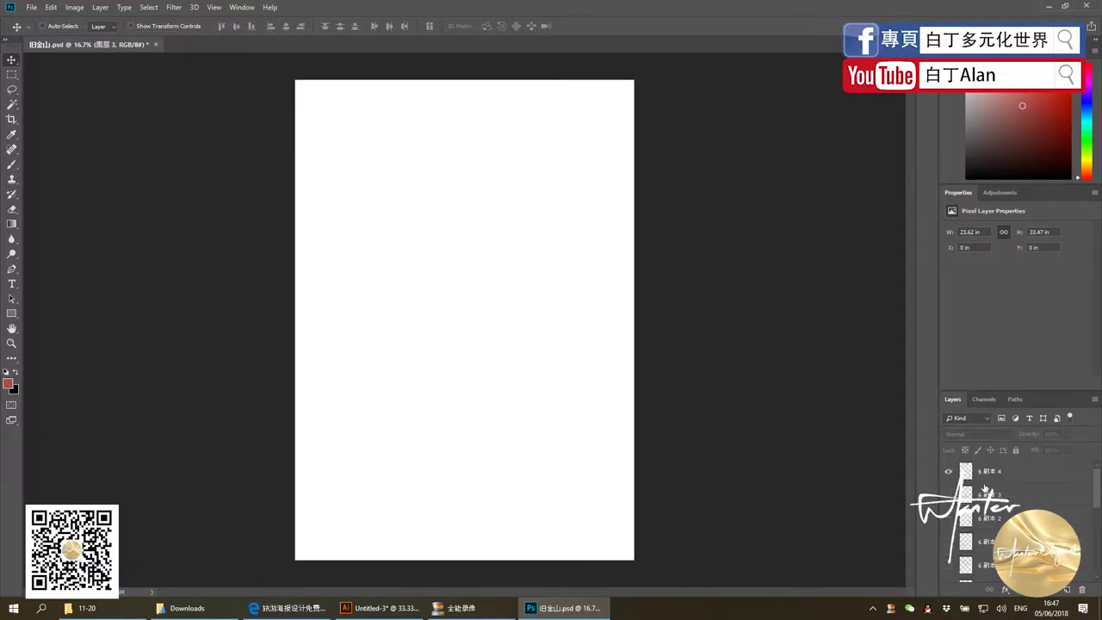
left_click(1013, 474)
scroll(990, 516, "down", 5)
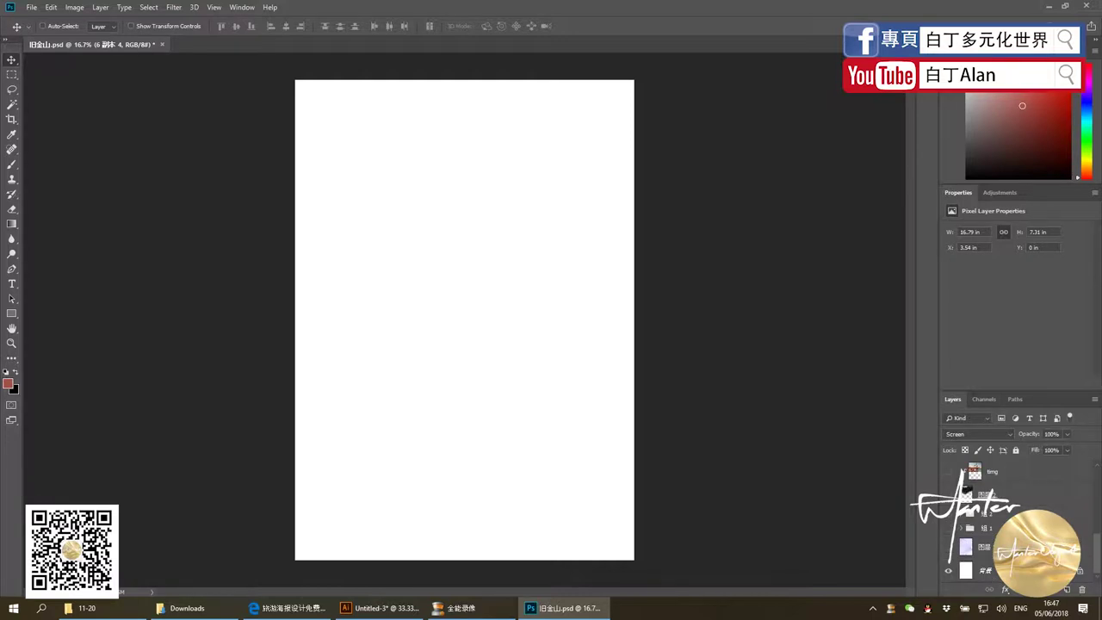
left_click(966, 552)
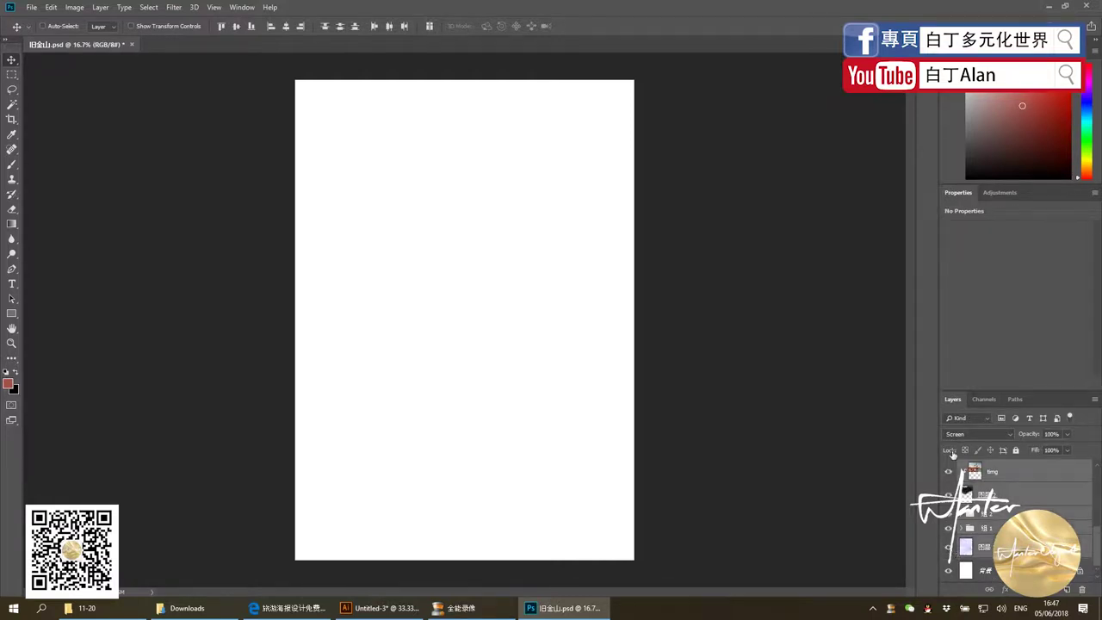
scroll(1016, 517, "up", 2)
scroll(1015, 516, "up", 2)
scroll(1015, 517, "up", 1)
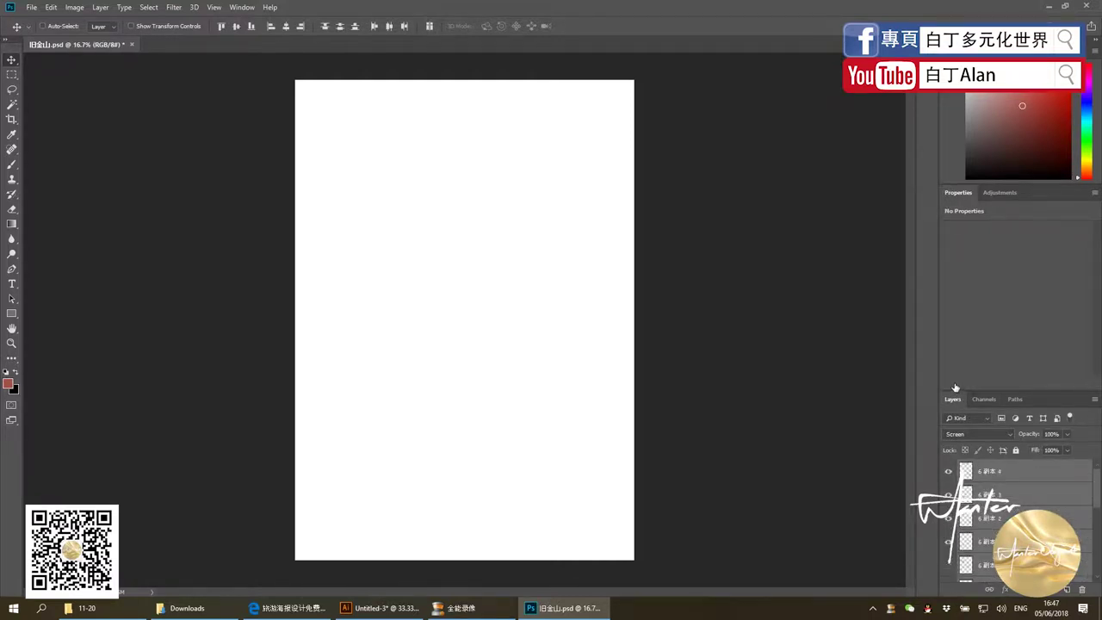
scroll(955, 499, "down", 2)
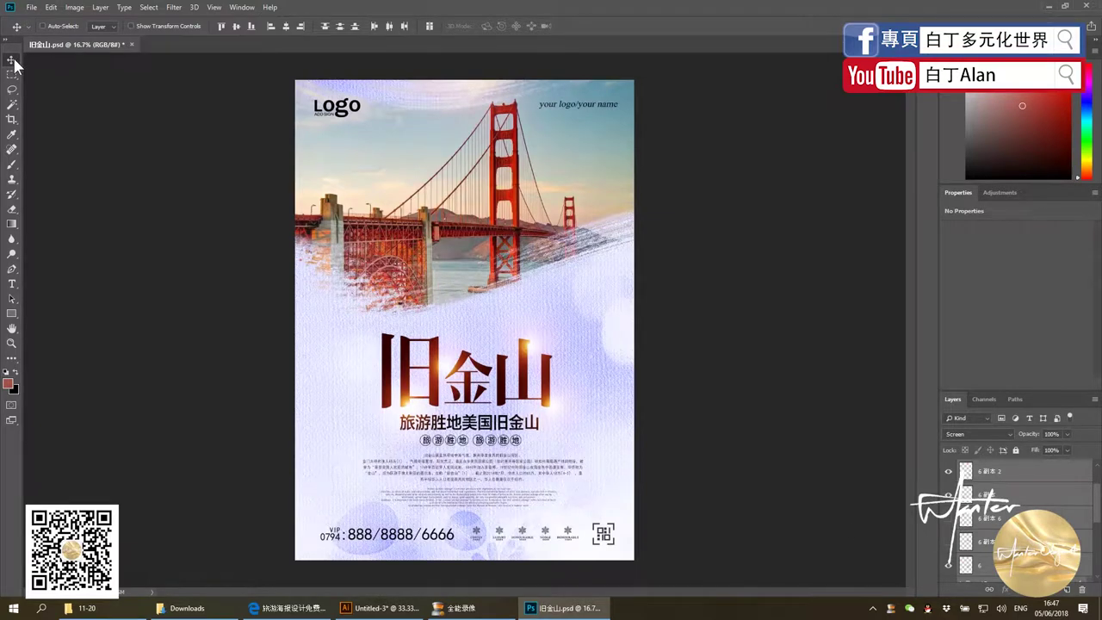
Fit the 图层 3 texture to the canvas, shift the bridge photo, and bring the brush stroke over it
left_click_drag(582, 317, 547, 266)
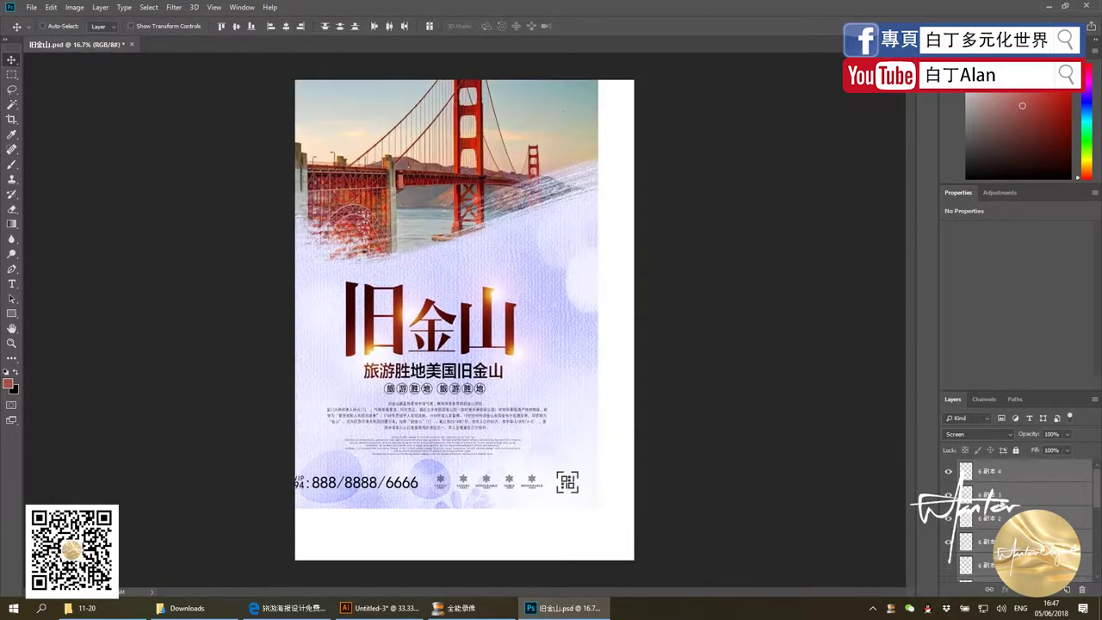
key("ctrl+z")
left_click(1016, 517)
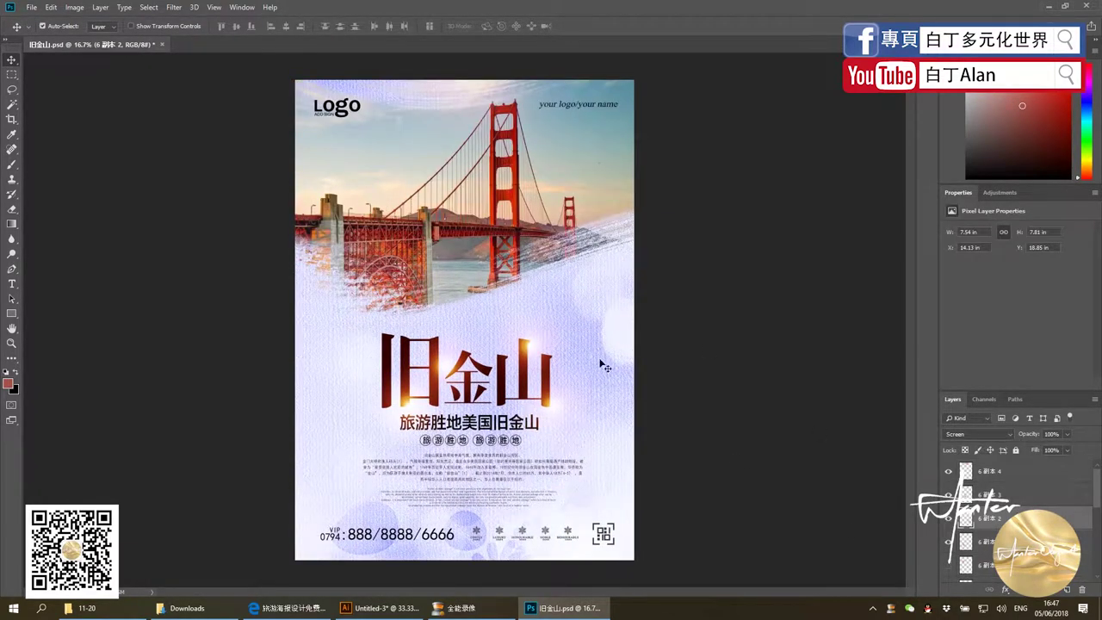
left_click_drag(600, 365, 608, 342)
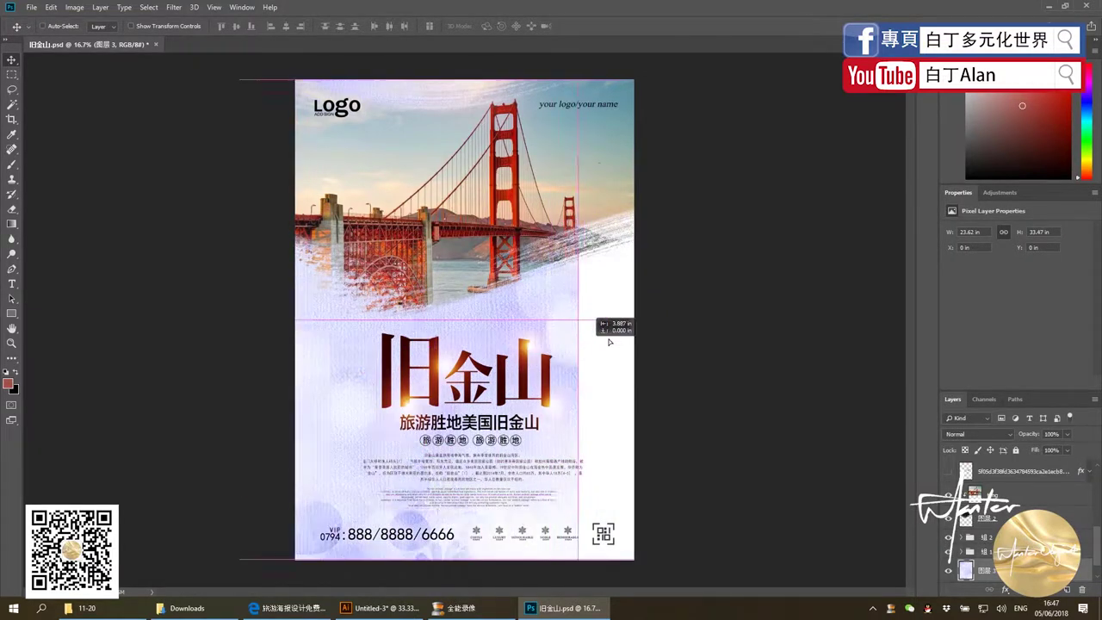
left_click_drag(608, 342, 560, 353)
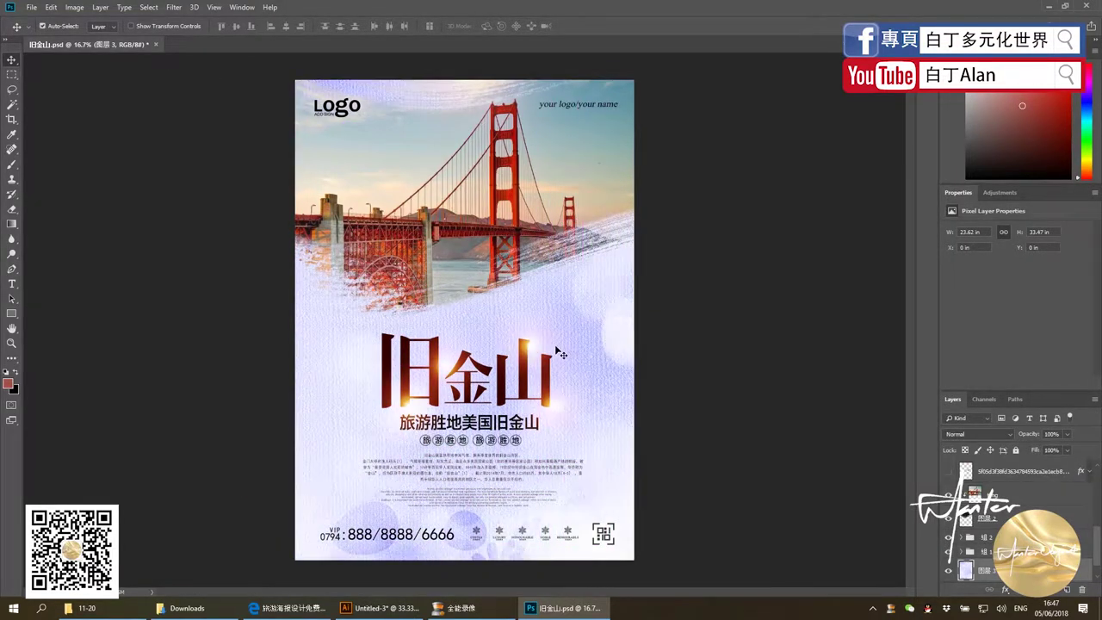
mouse_move(602, 133)
left_mouse_down()
mouse_move(546, 170)
mouse_move(557, 156)
left_mouse_up()
key("ctrl+bracketleft")
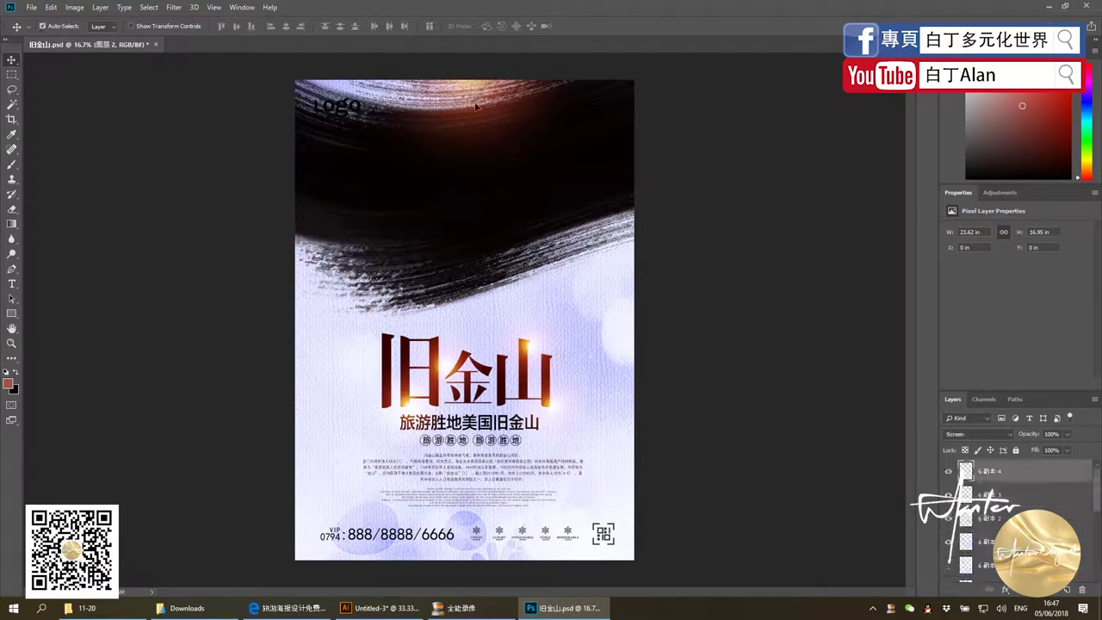
Drag the top glow layer 6 副本 4 out of the poster toward Illustrator
left_click(479, 132)
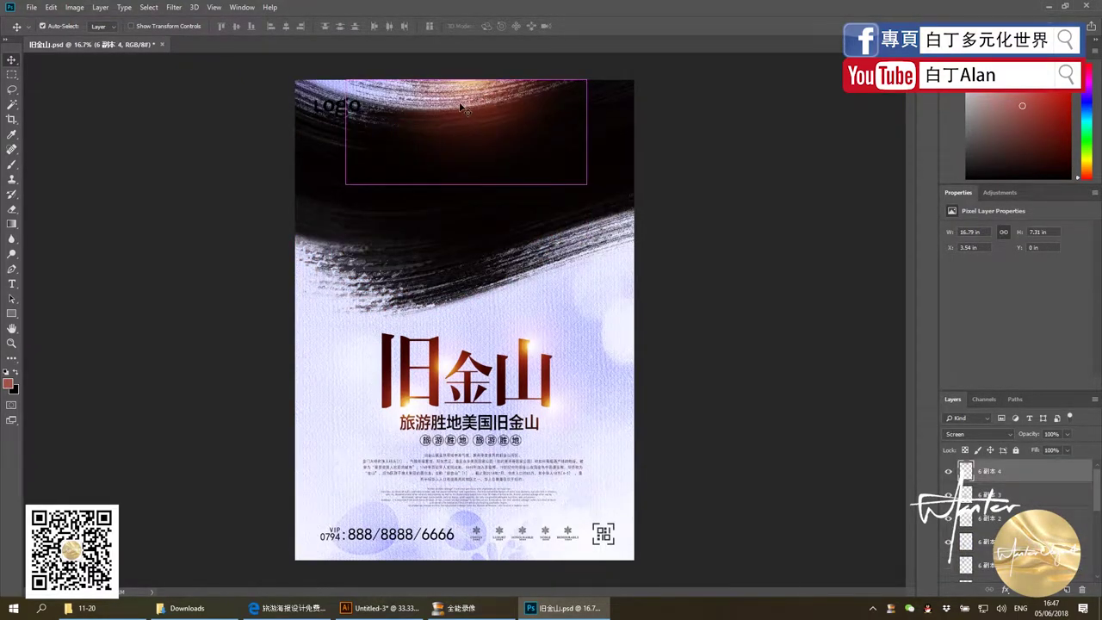
left_click_drag(461, 106, 470, 118)
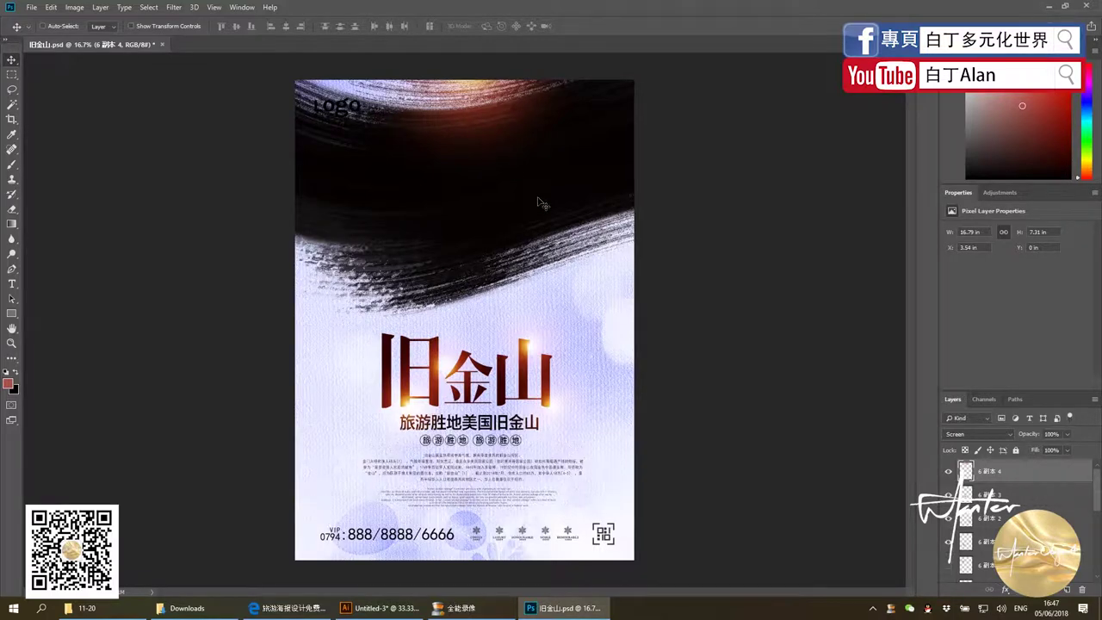
mouse_move(501, 148)
left_mouse_down()
mouse_move(505, 229)
mouse_move(443, 413)
left_mouse_up()
left_click(386, 607)
left_click_drag(399, 588, 493, 349)
key("ctrl+plus")
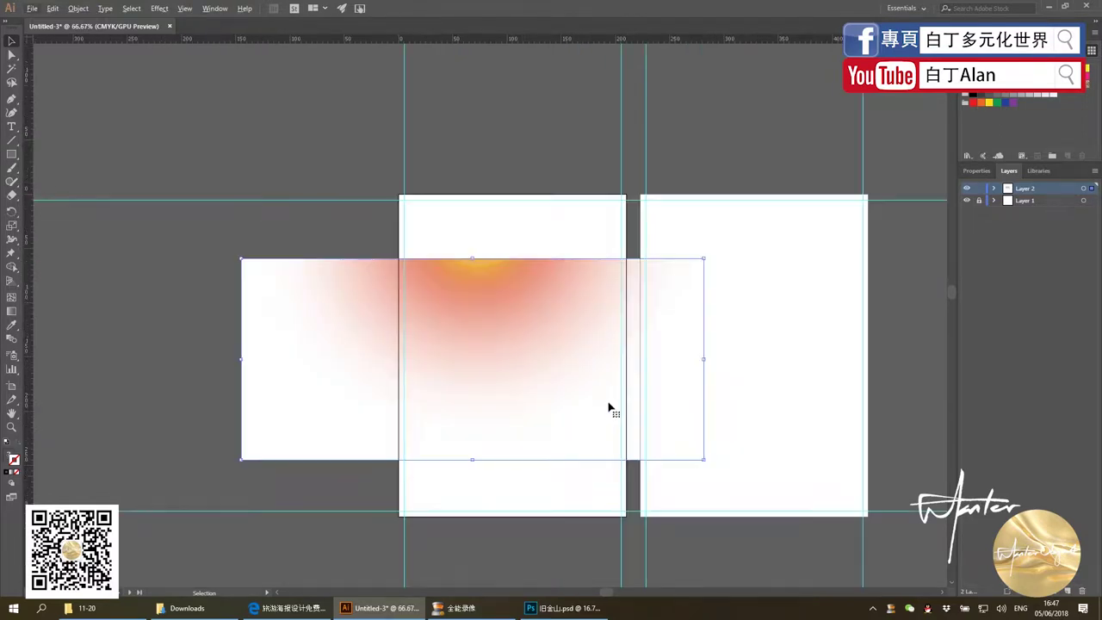
left_click_drag(661, 330, 606, 289)
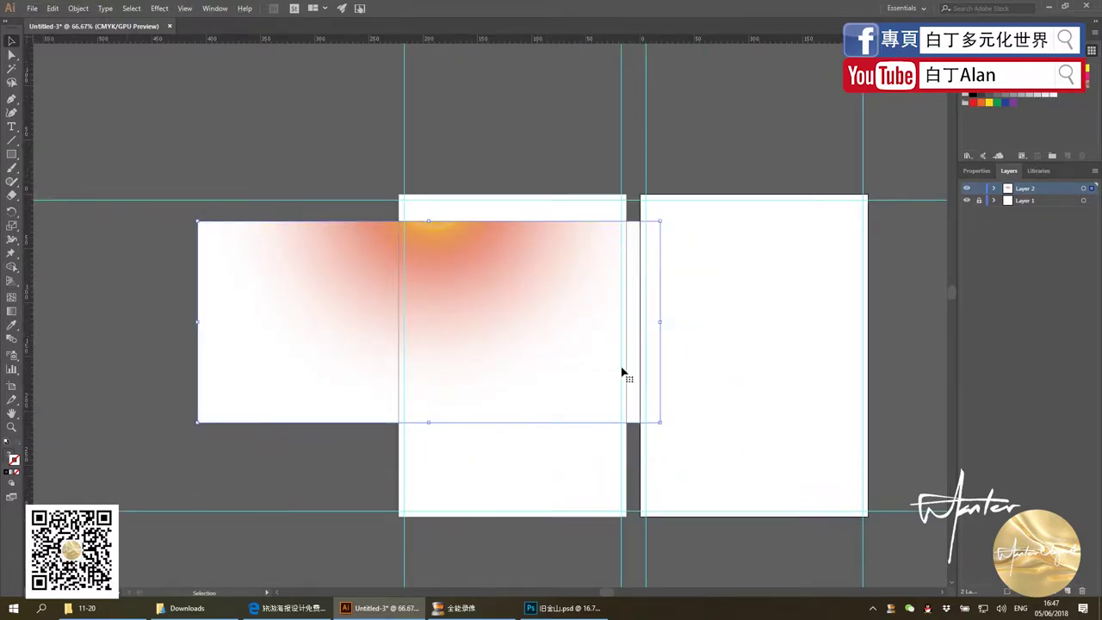
key("Delete")
left_click(564, 607)
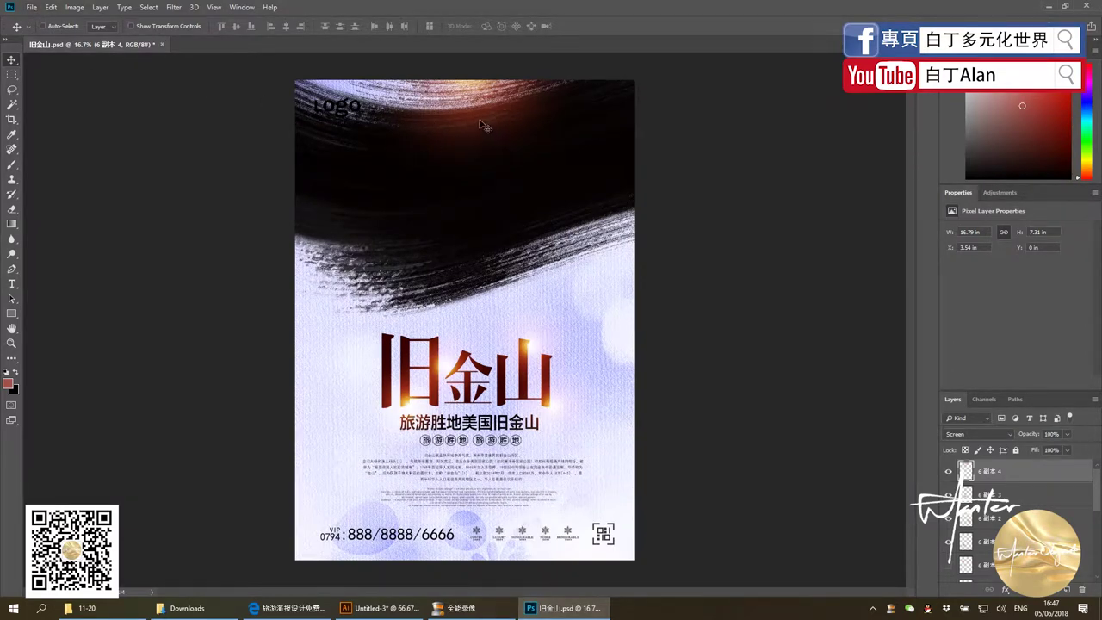
Paste a new image layer and settle the 图层 2 brush stroke at the canvas top
key("ctrl+v")
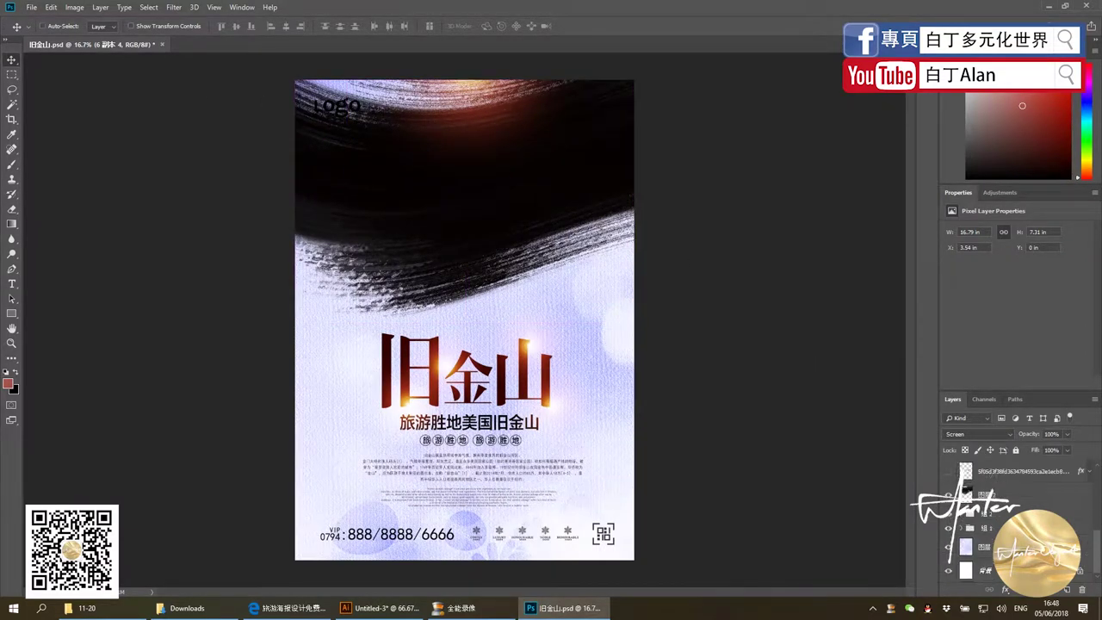
left_click(1016, 495)
left_click_drag(568, 174, 613, 279)
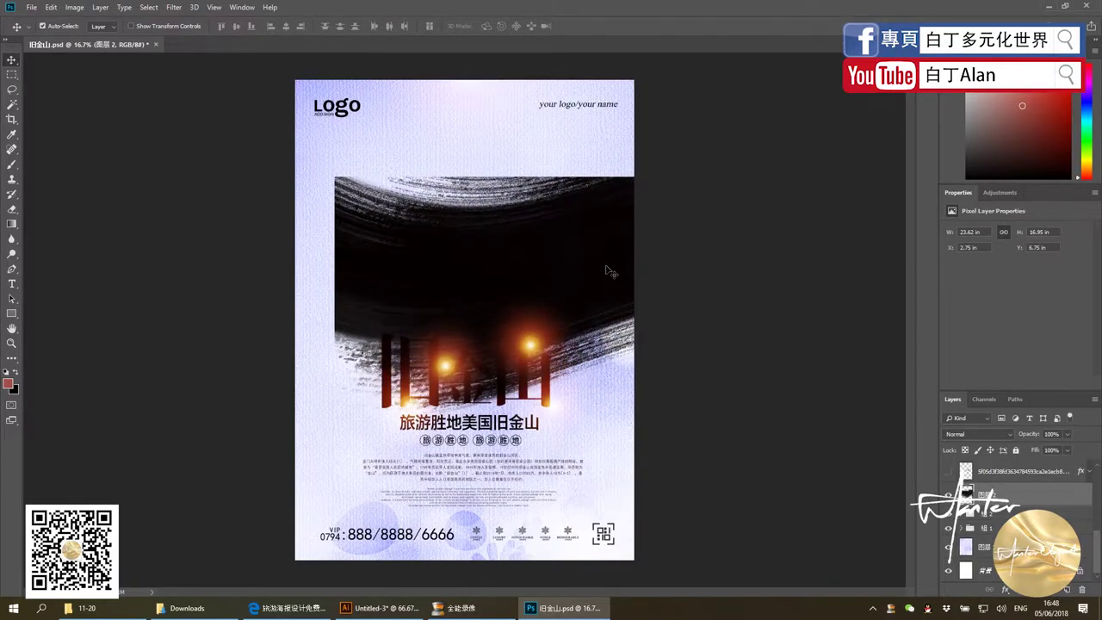
key("ctrl+z")
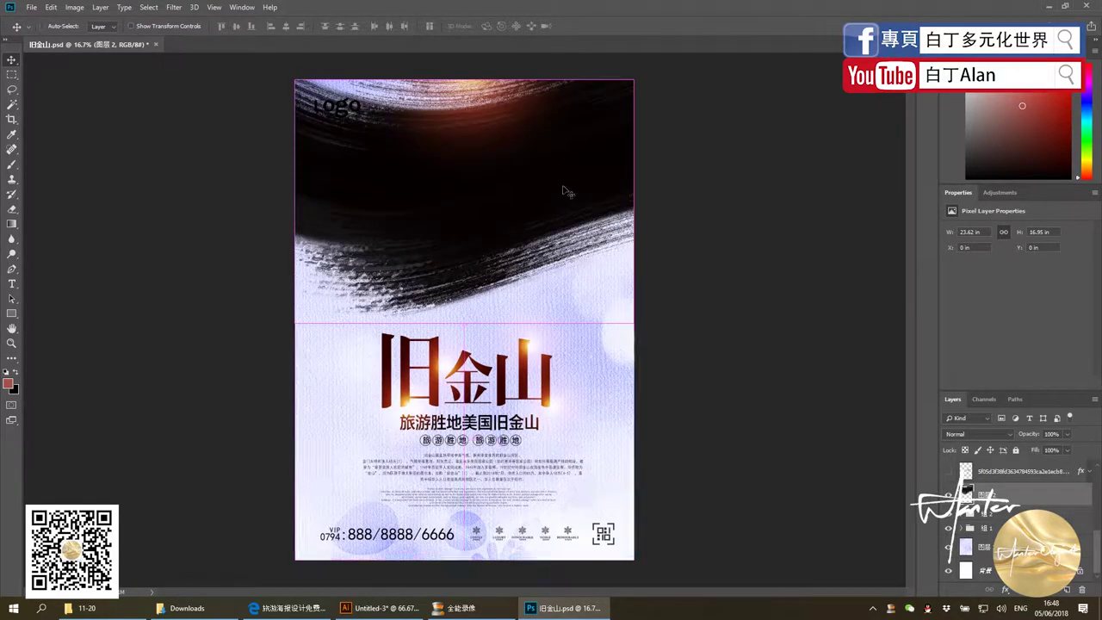
left_click_drag(585, 269, 587, 207)
Fill the brush-stroke shape with white on a new layer above it
left_click(967, 495, "ctrl")
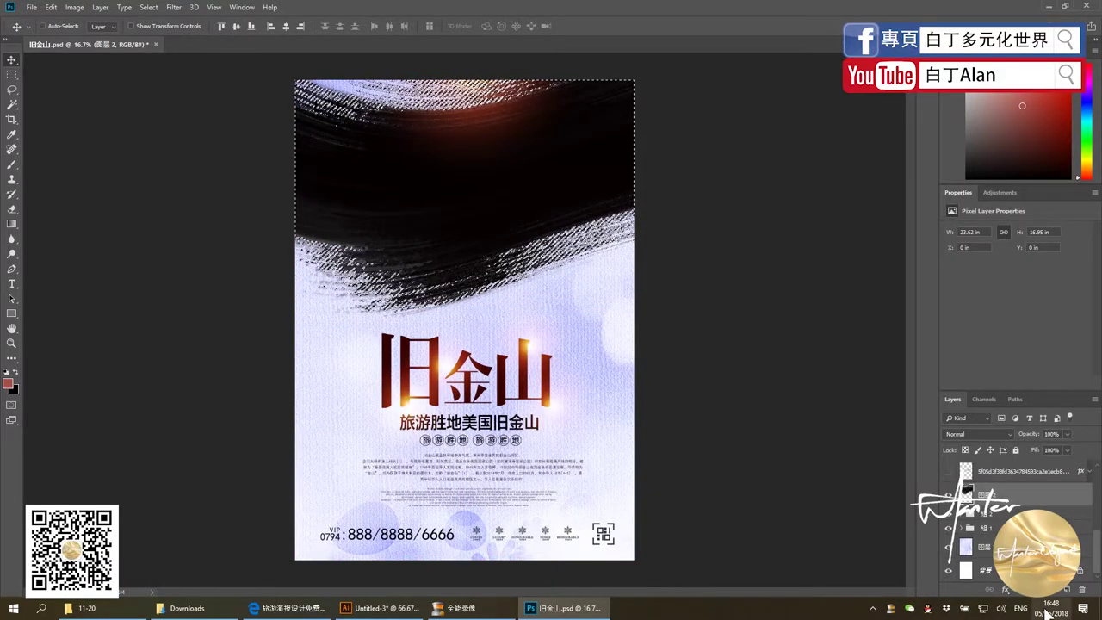
key("ctrl+shift+alt+n")
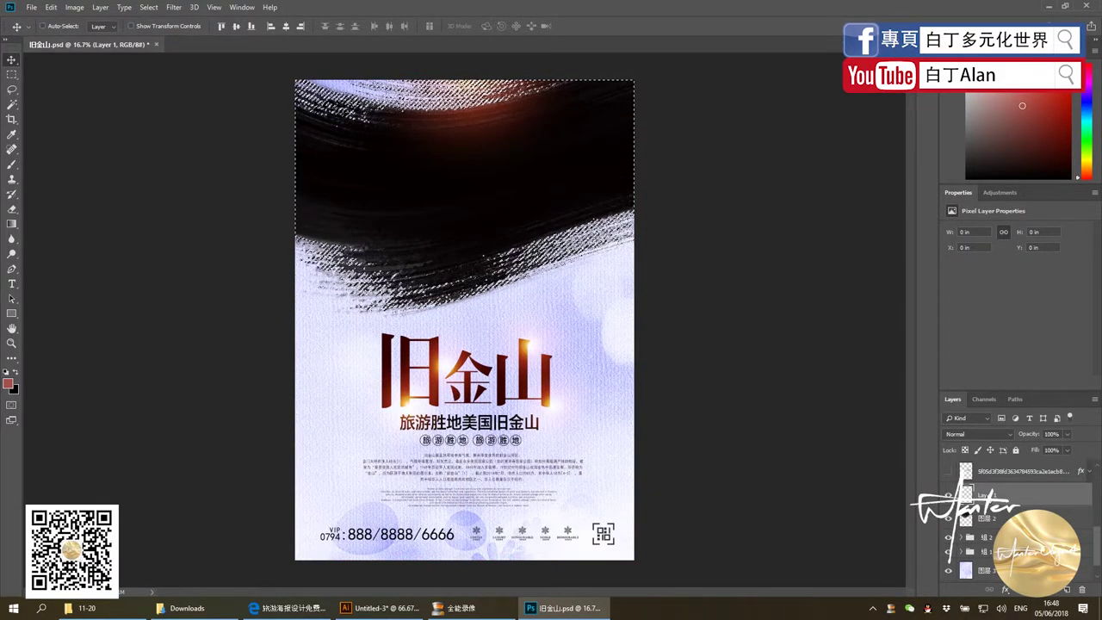
key("x")
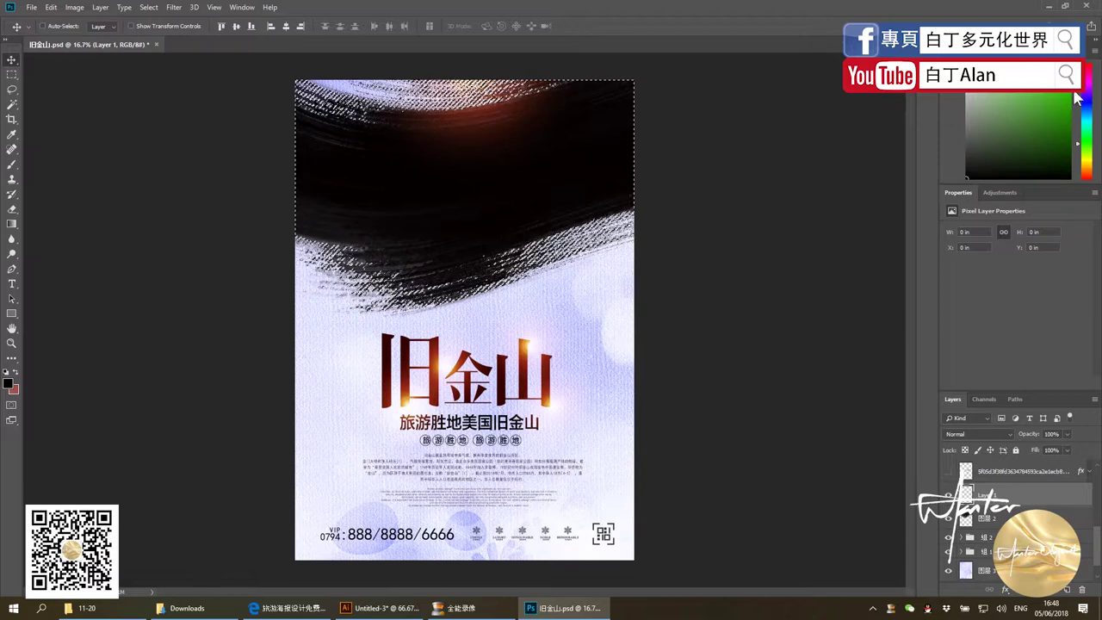
key("alt+BackSpace")
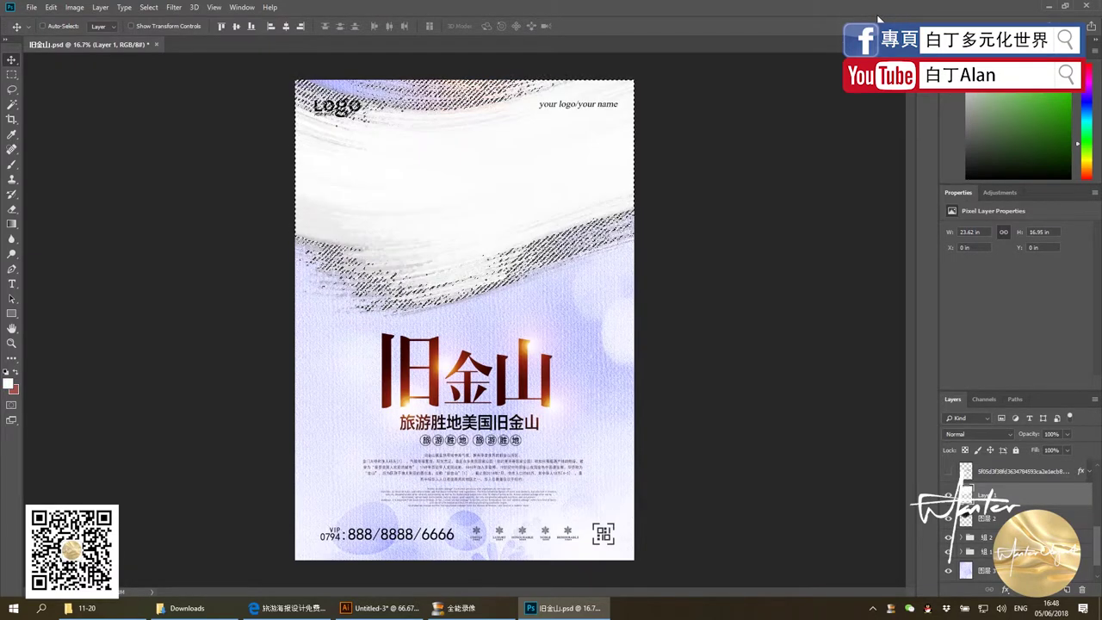
key("ctrl+d")
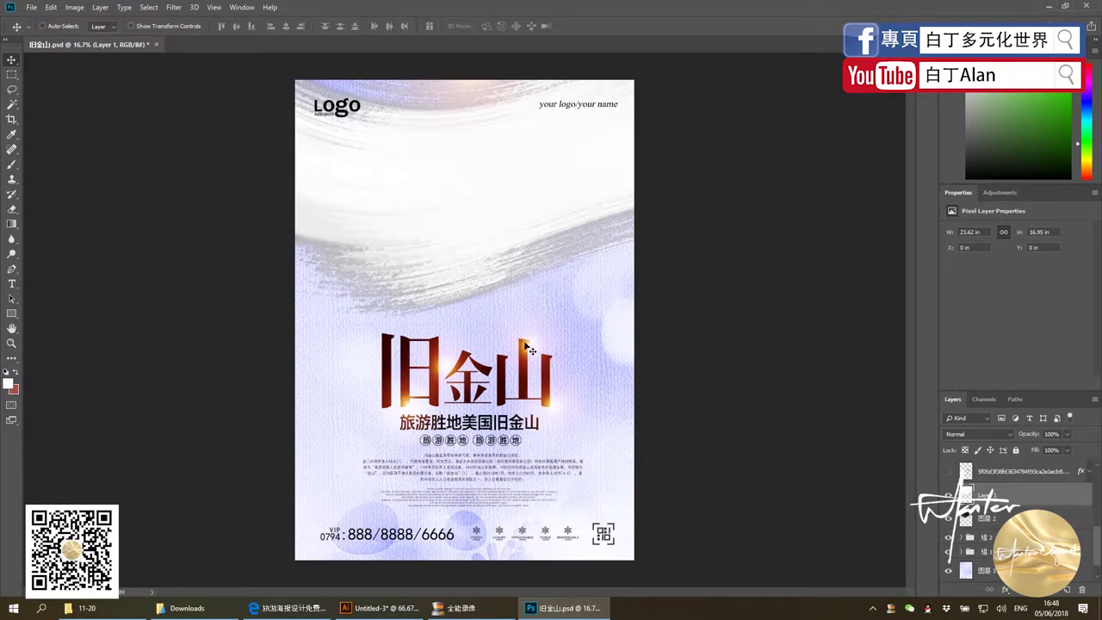
Nudge a glow copy near the title, then hide the title text and purple background 图层 3
mouse_move(527, 347)
left_mouse_down()
mouse_move(514, 381)
mouse_move(531, 400)
left_mouse_up()
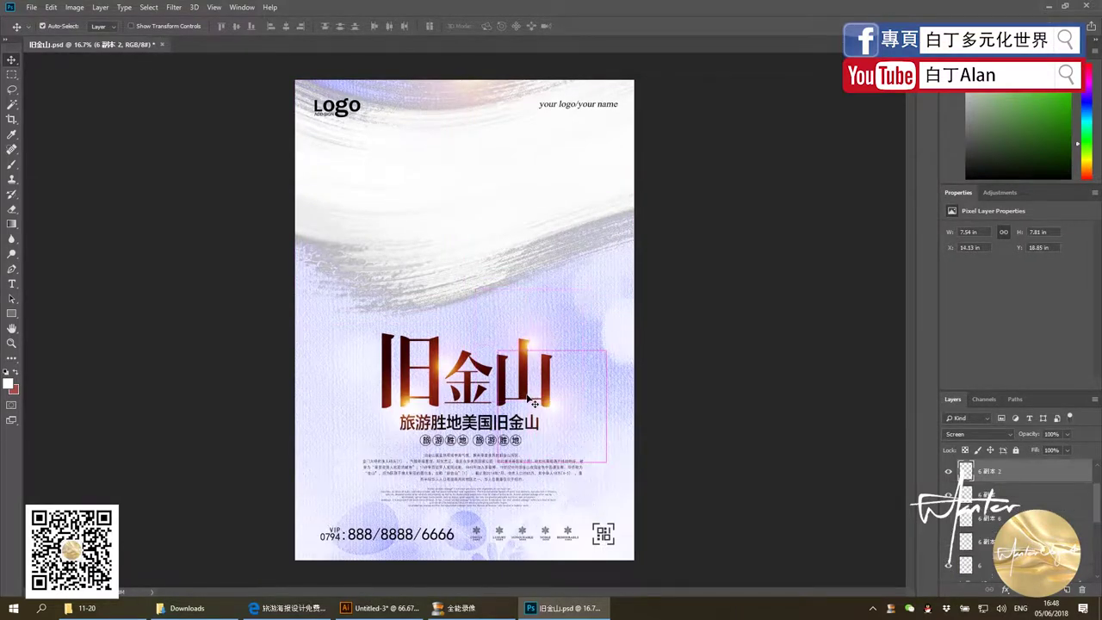
key("ctrl+z")
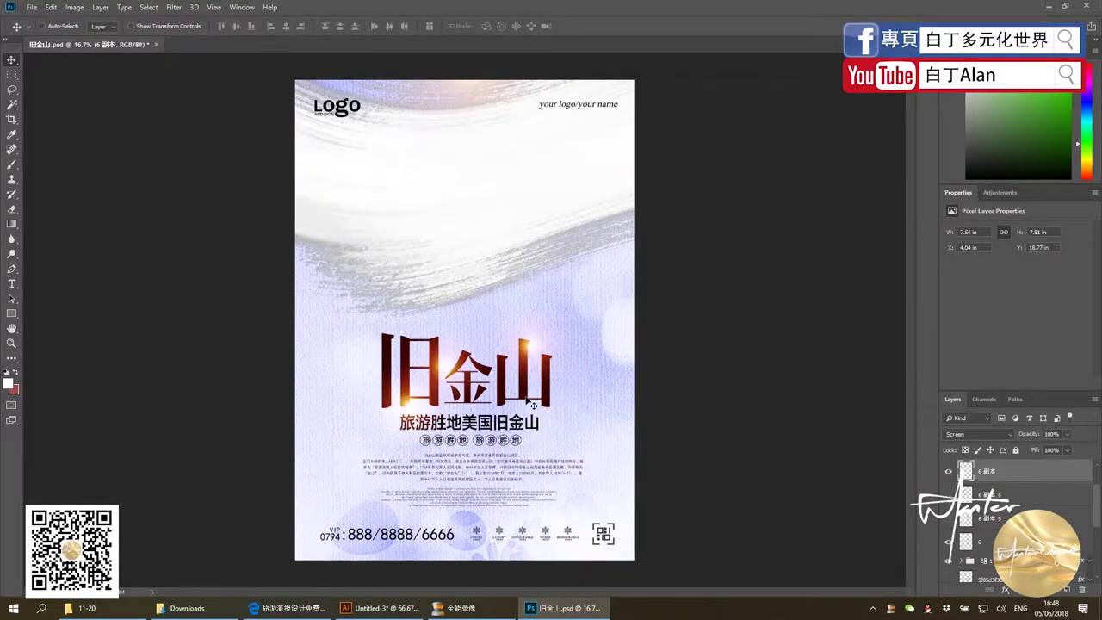
key("ctrl+shift+z")
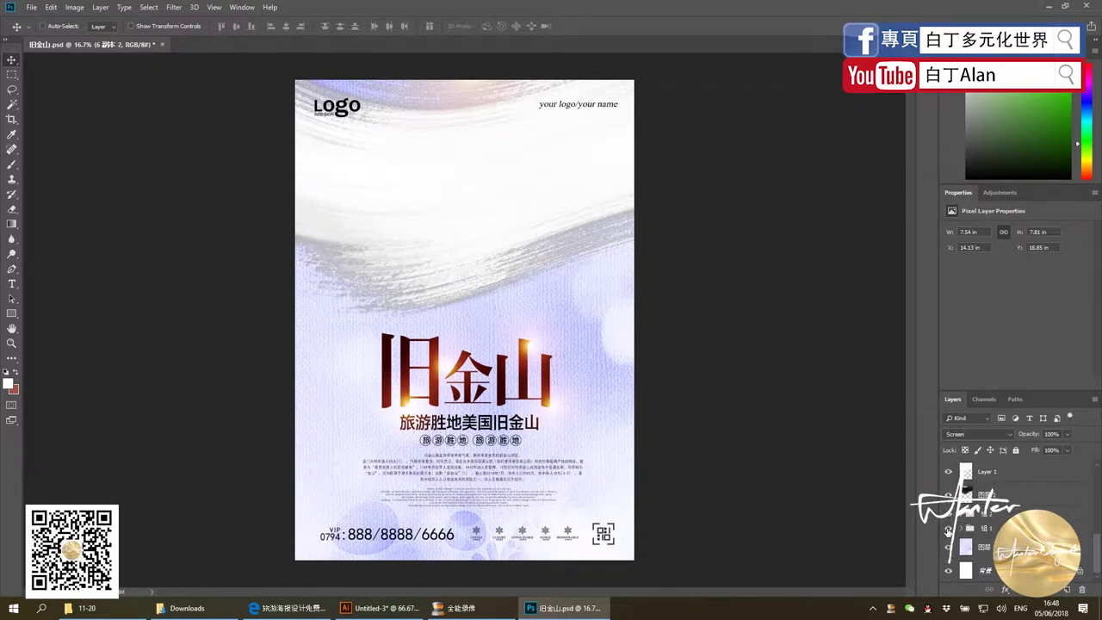
left_click(949, 515)
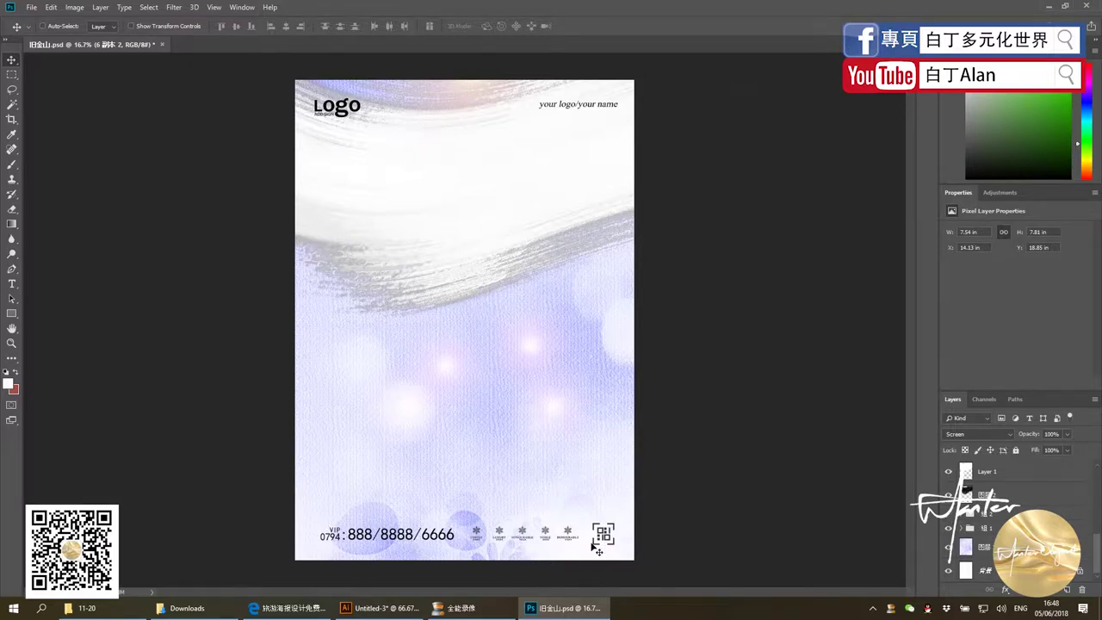
left_click(968, 546)
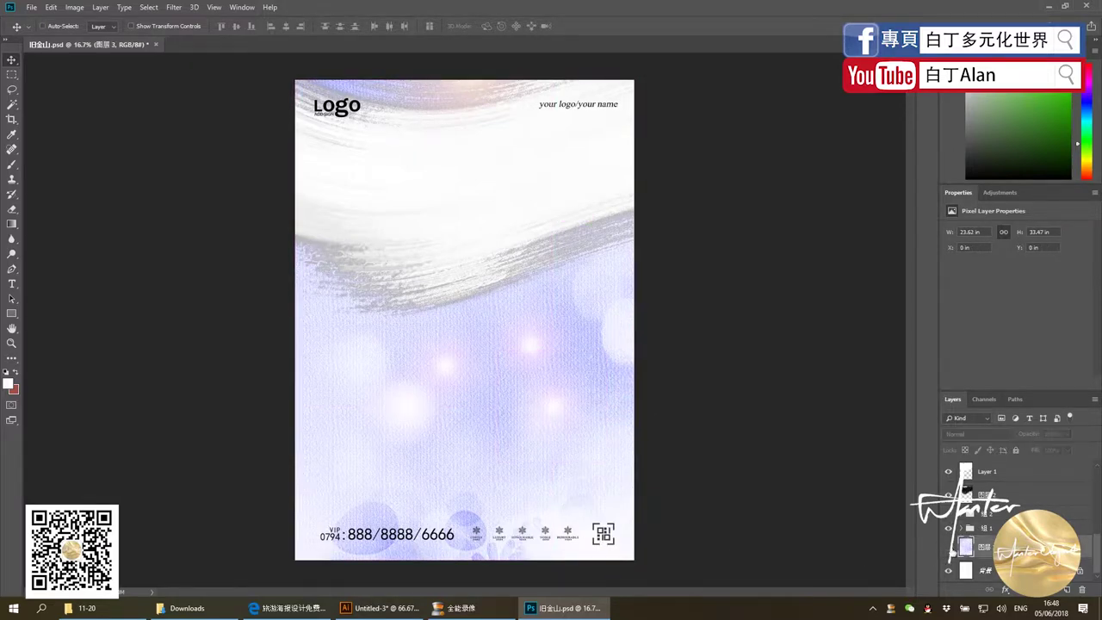
left_click(949, 546)
left_click(948, 547)
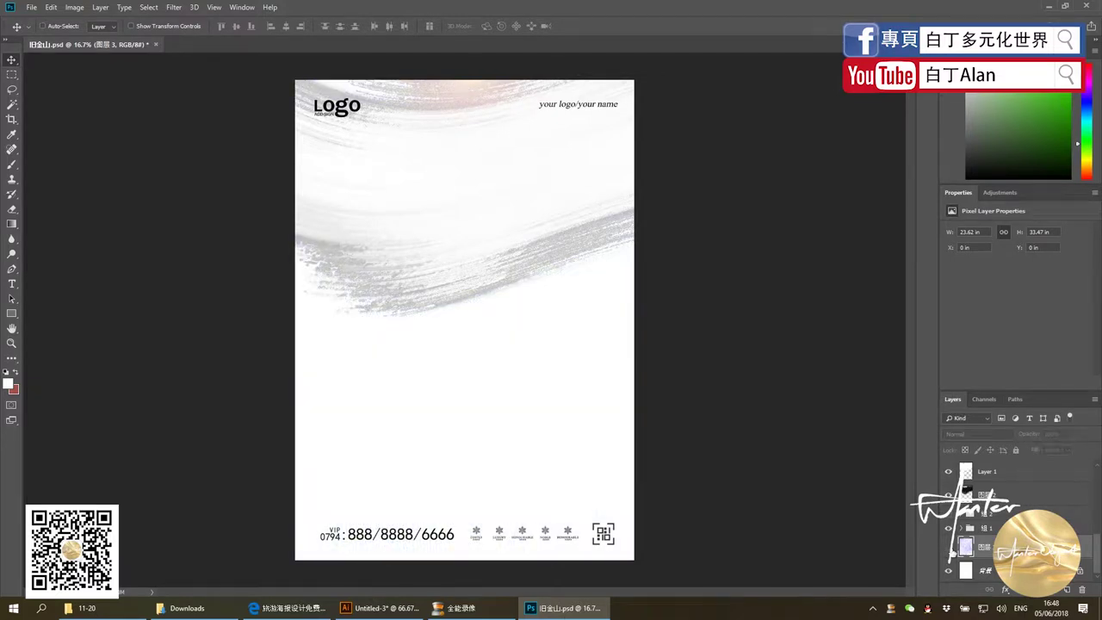
left_click(949, 546)
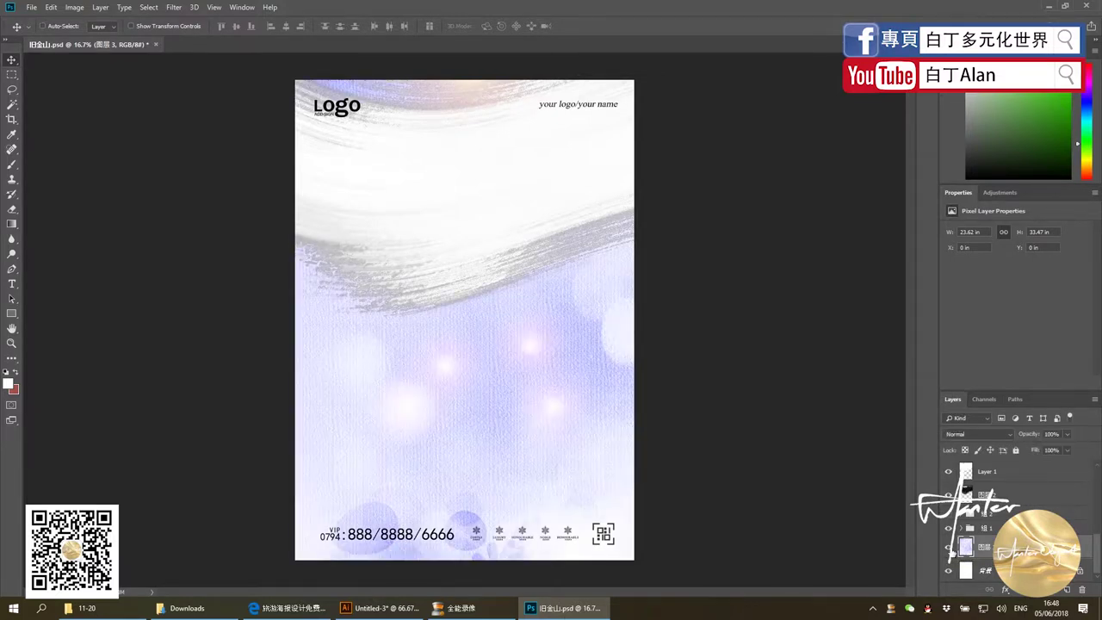
left_click(948, 546)
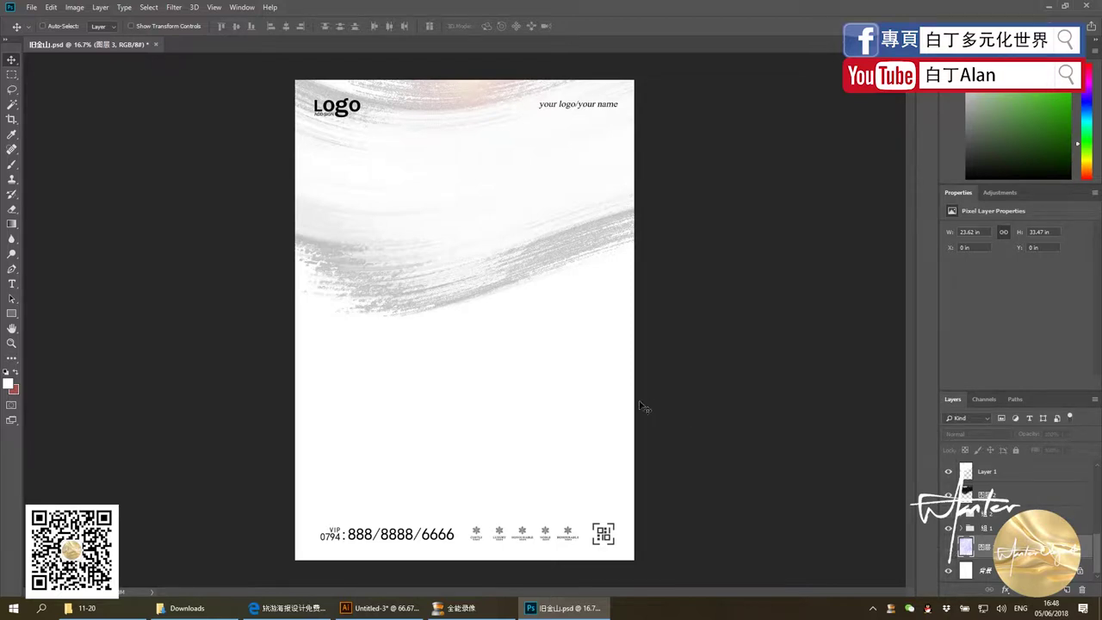
Carry the brush-stroke Layer 1 into Illustrator and move it left onto the guides
left_click_drag(424, 153, 349, 115)
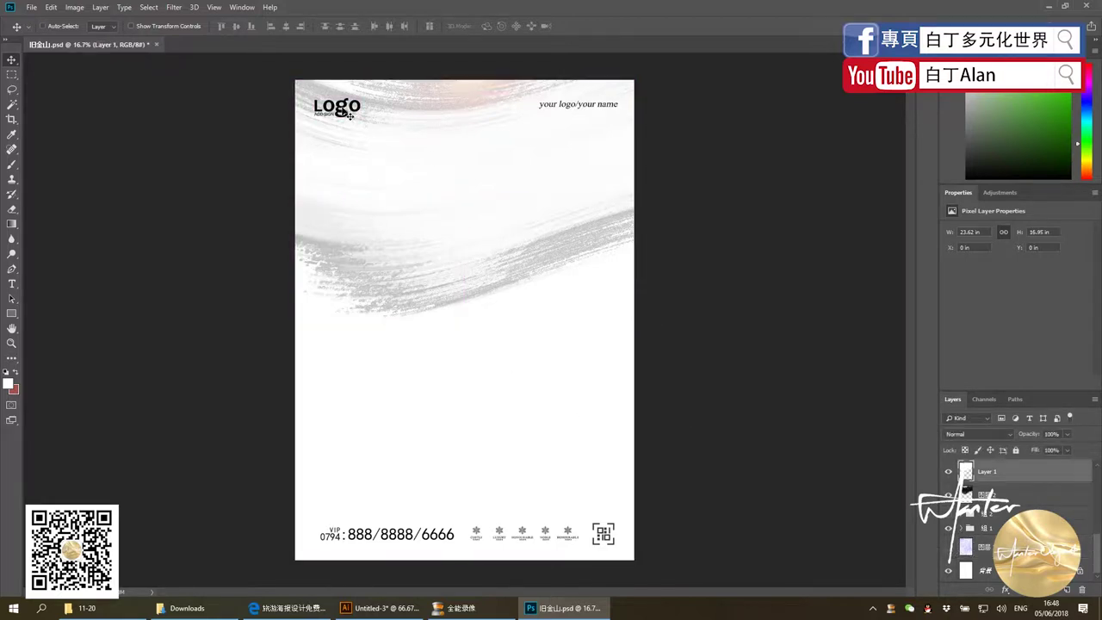
left_click_drag(431, 193, 411, 574)
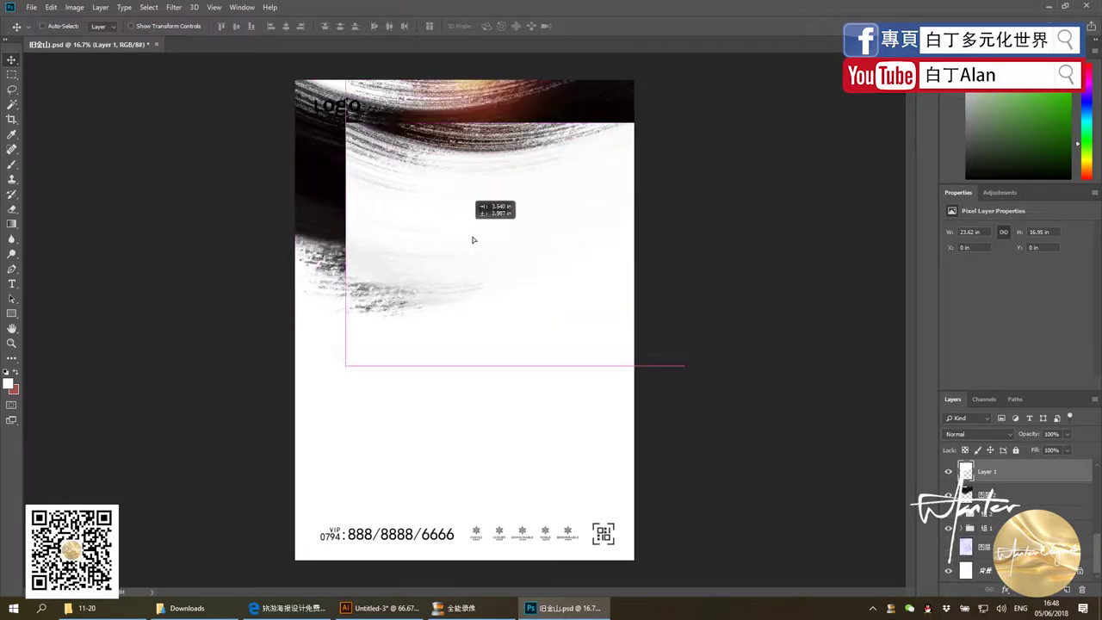
left_click(380, 607)
key("ctrl+v")
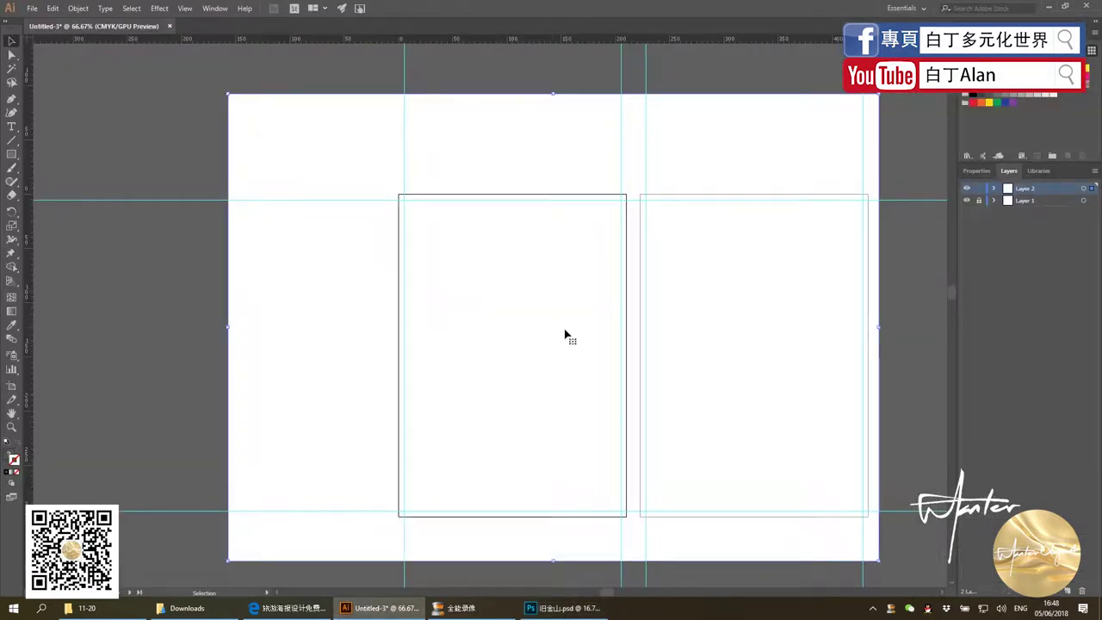
key("ctrl+minus")
mouse_move(665, 372)
left_mouse_down()
mouse_move(521, 391)
mouse_move(563, 608)
mouse_move(472, 311)
mouse_move(472, 247)
left_mouse_up()
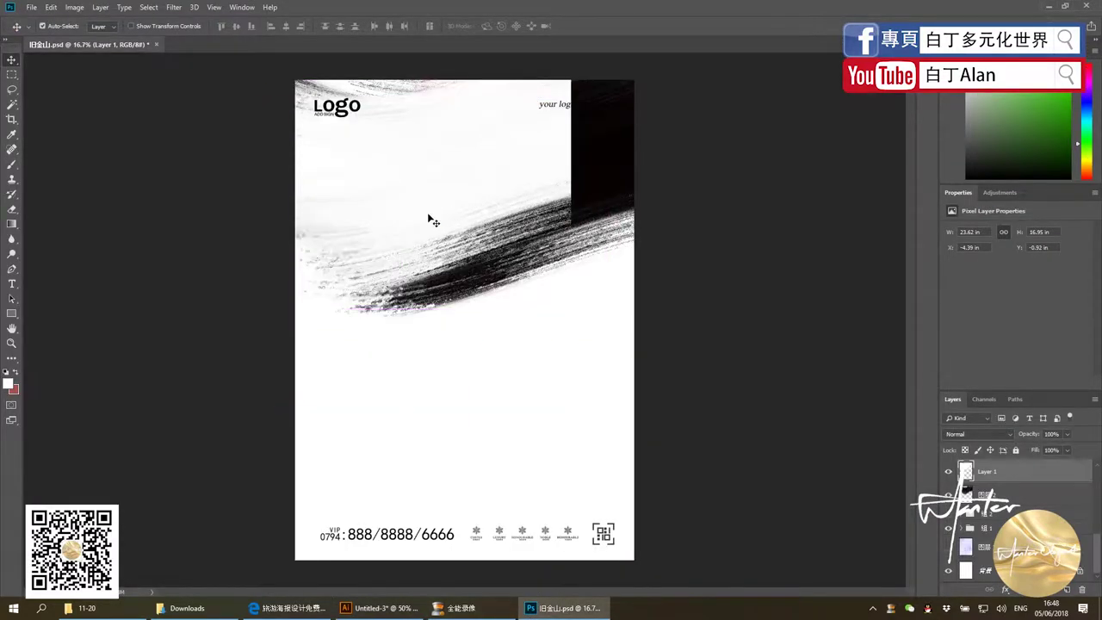
Drag the grey brush-stroke Layer 1 from the poster into the Illustrator document
key("Return")
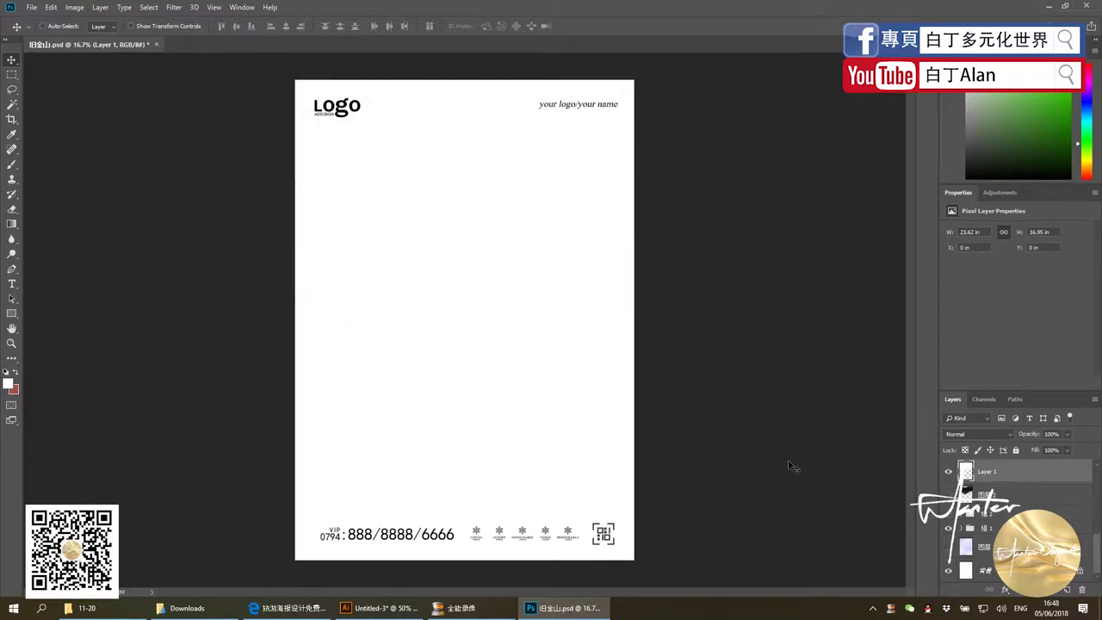
left_click(968, 518)
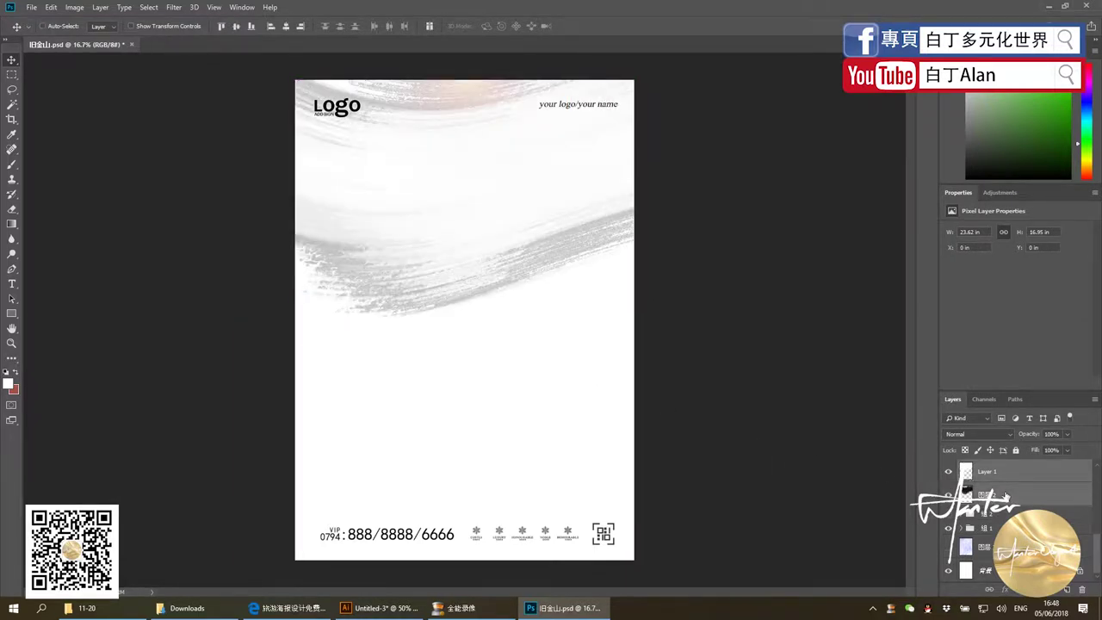
left_click_drag(556, 288, 497, 229)
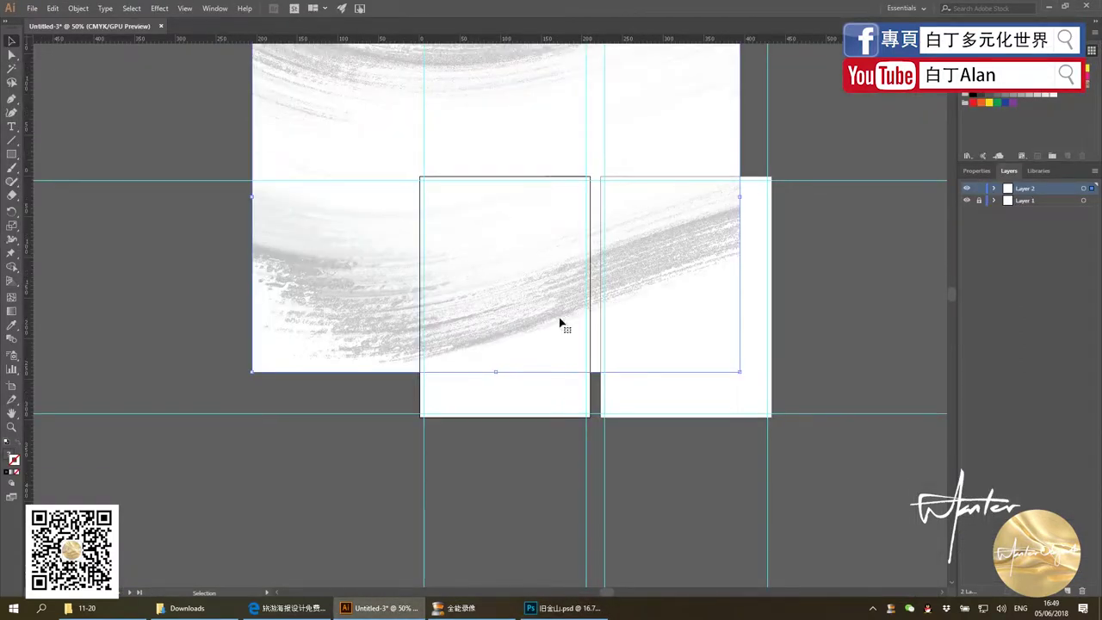
Scale the grey brush stroke to 210 mm wide and move it to the left artboard's top
key("ctrl+minus")
scroll(469, 346, "down", 2, "alt")
left_click_drag(358, 184, 409, 318)
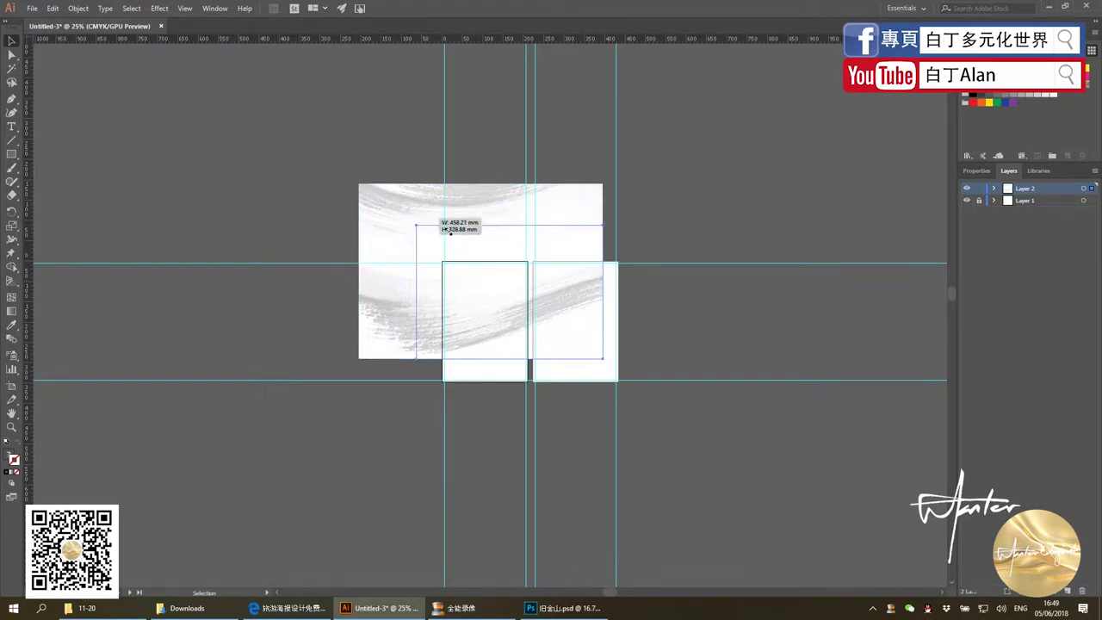
scroll(500, 298, "up", 4)
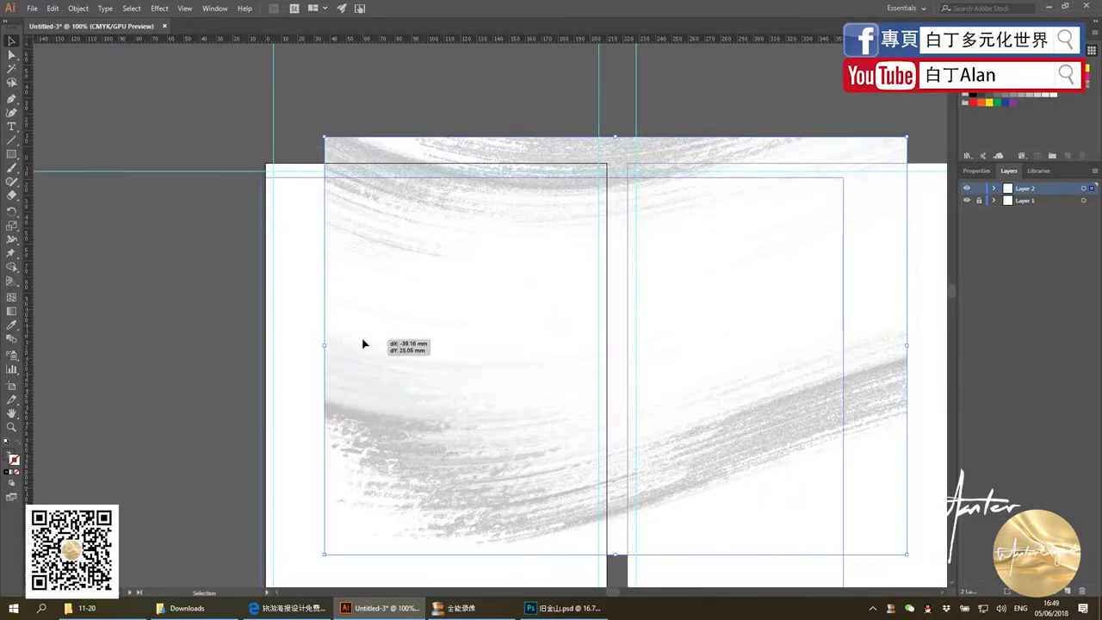
left_click_drag(409, 319, 373, 337)
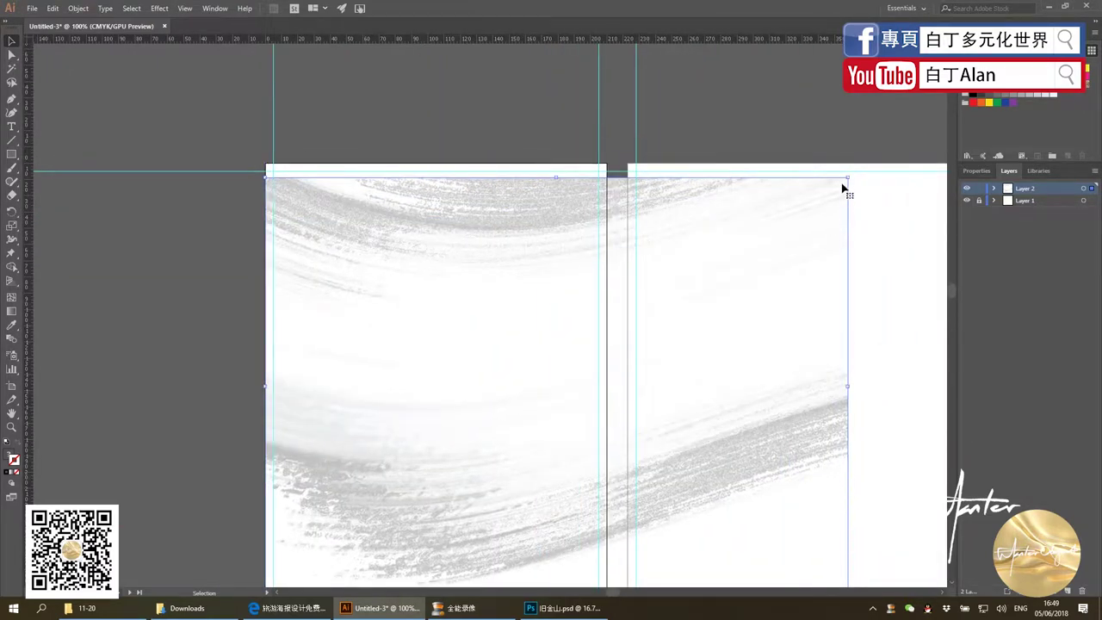
mouse_move(848, 183)
left_mouse_down()
mouse_move(607, 238)
mouse_move(573, 352)
left_mouse_up()
left_click_drag(519, 382, 519, 191)
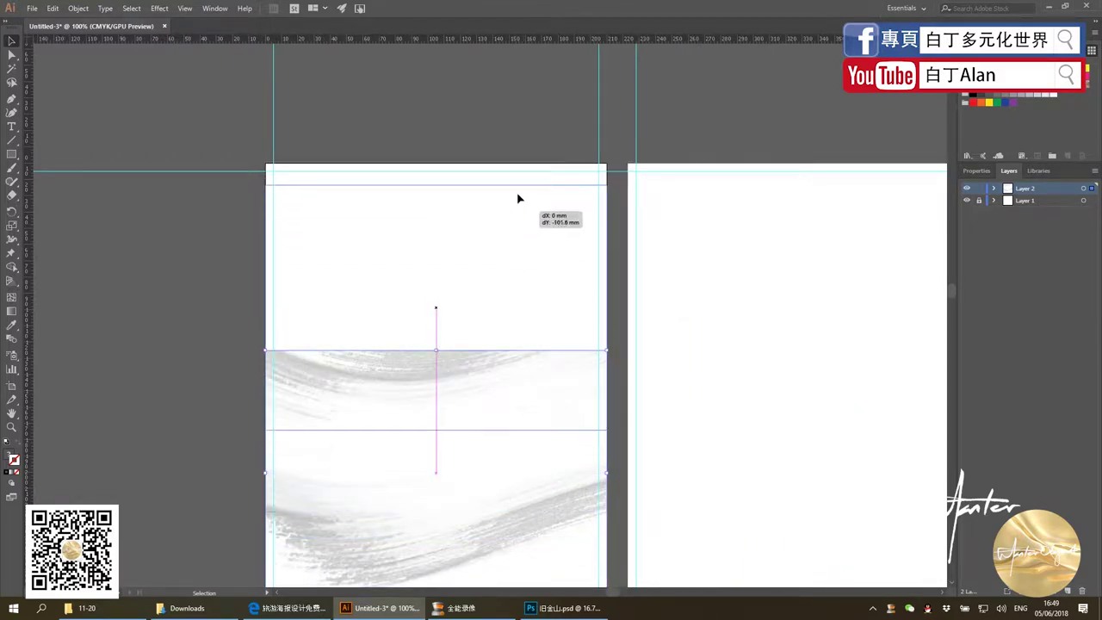
scroll(648, 294, "down", 2)
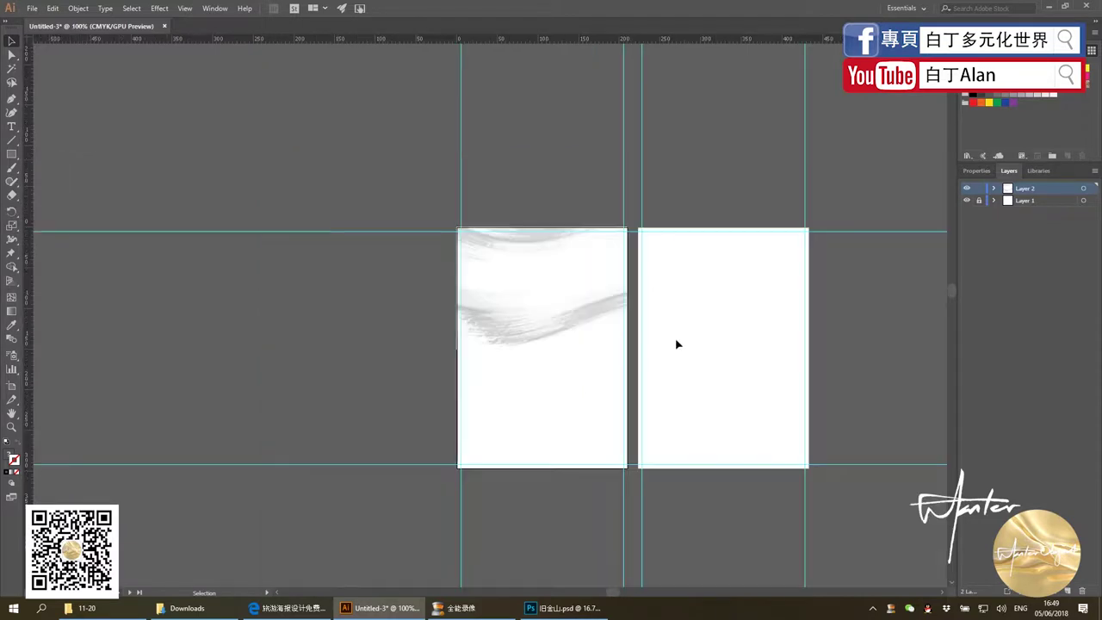
scroll(685, 362, "up", 1)
left_click(31, 8)
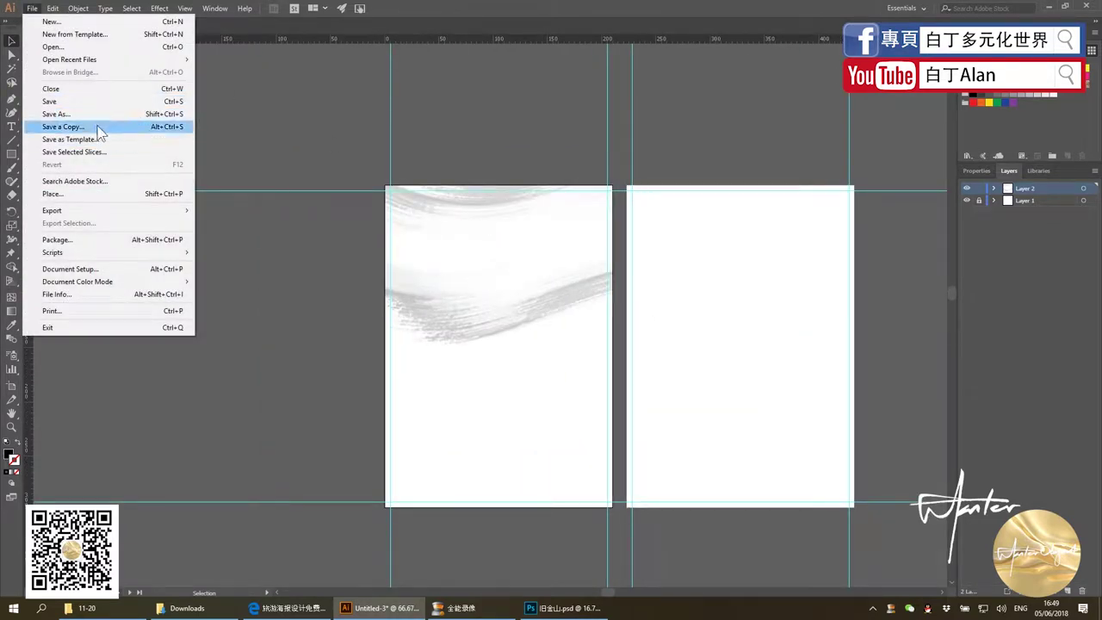
Start saving the document and point the save dialog at the 11-20 folder
left_click(98, 114)
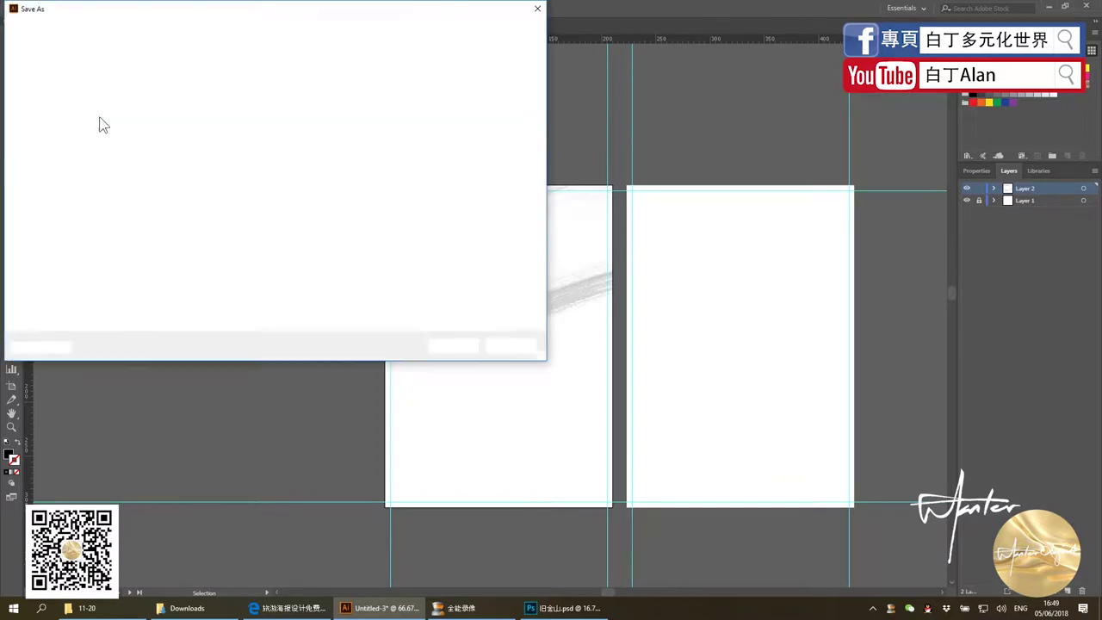
left_click(131, 612)
left_click(575, 97)
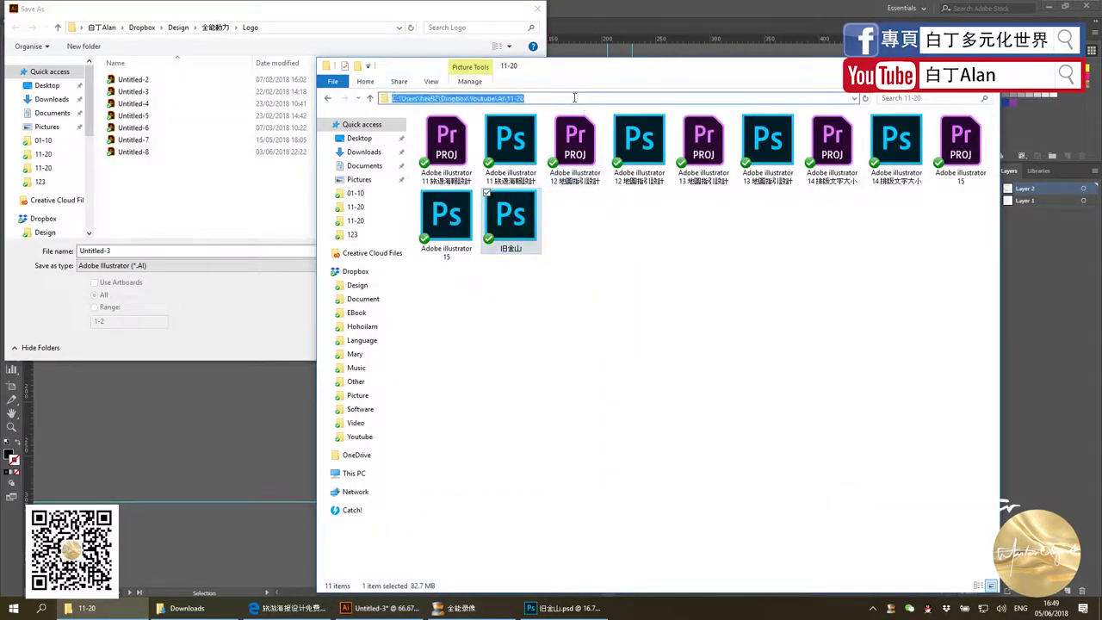
left_click(287, 28)
type("C:\\Users\\hee92\\Dropbox\\Youtube\\AI\\11-20")
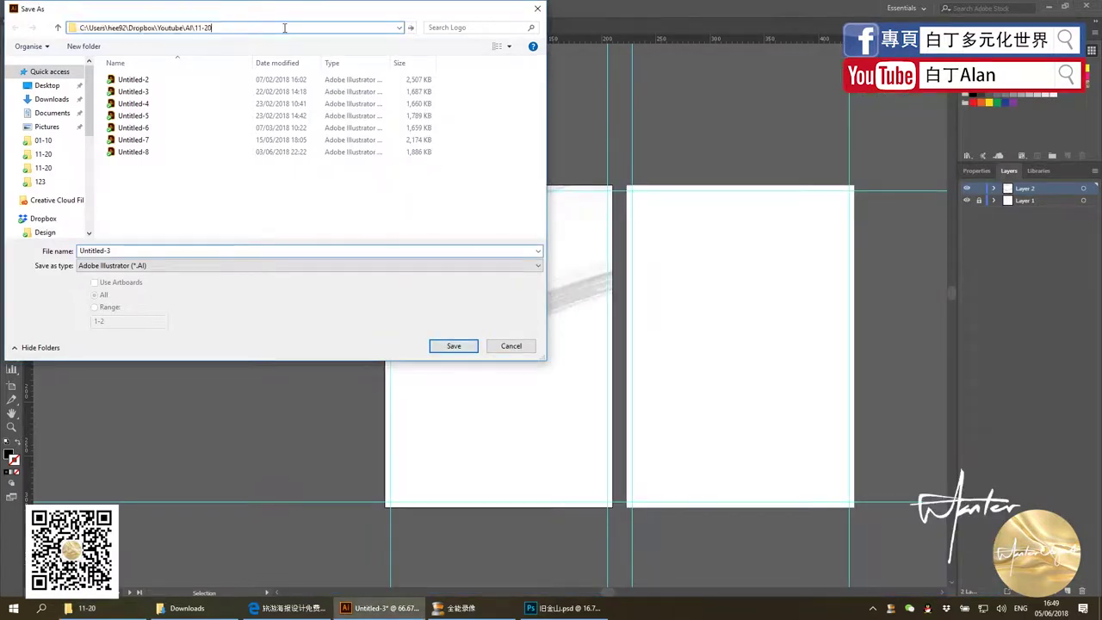
key("ctrl+a")
key("Return")
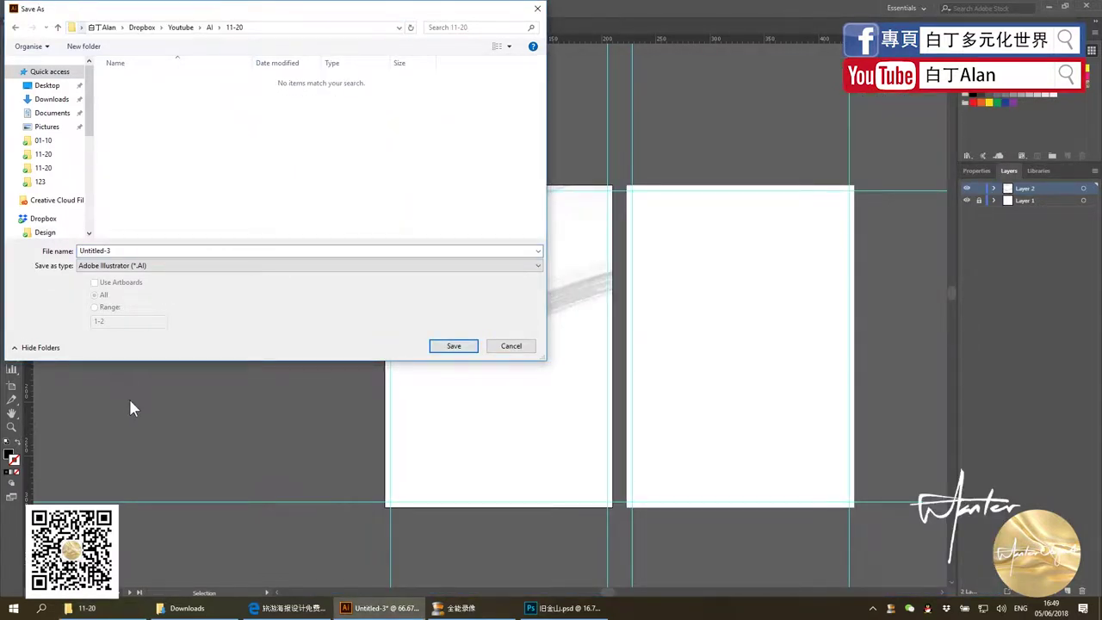
Save it as 'Adobe illustrator 11 旅遊海報設計' in Illustrator CC format
left_click(86, 607)
left_click(511, 179)
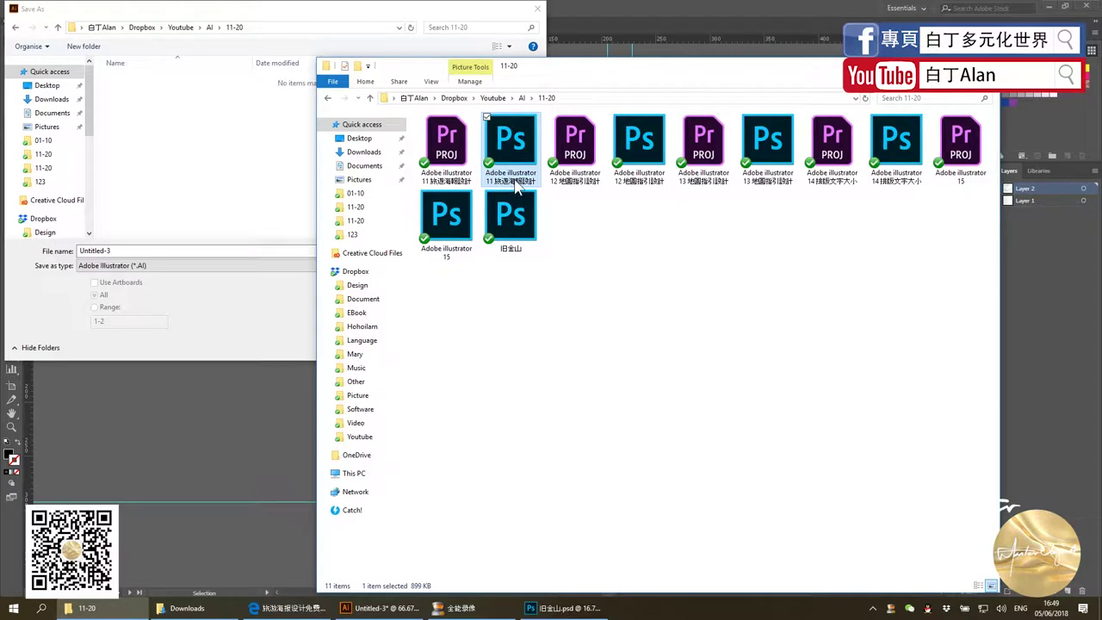
key("F2")
key("ctrl+c")
key("alt+Tab")
key("ctrl+v")
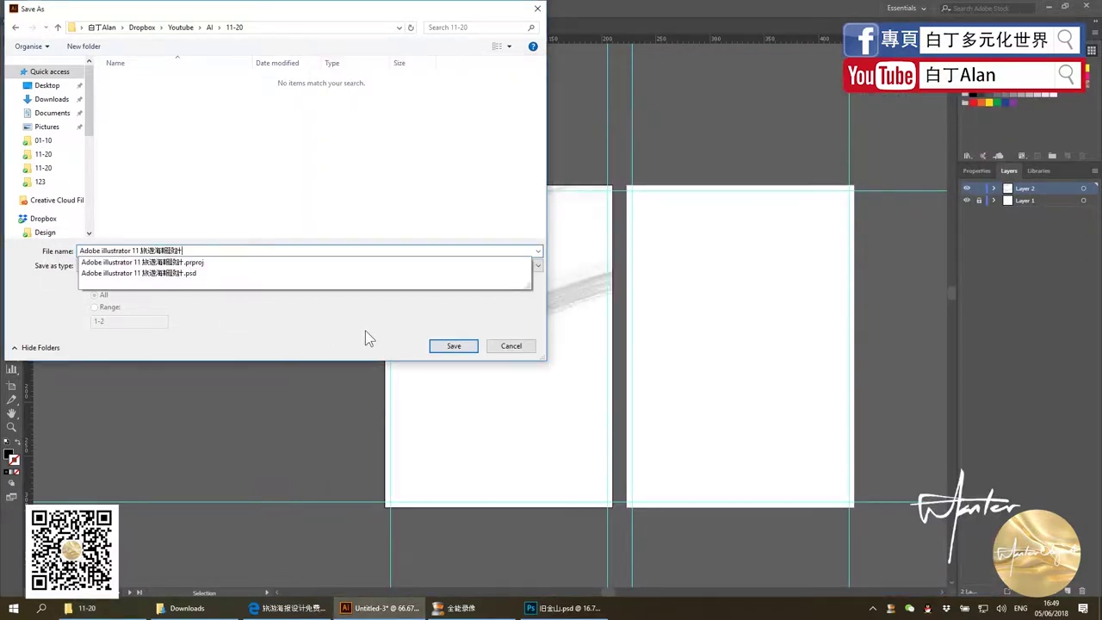
left_click(451, 346)
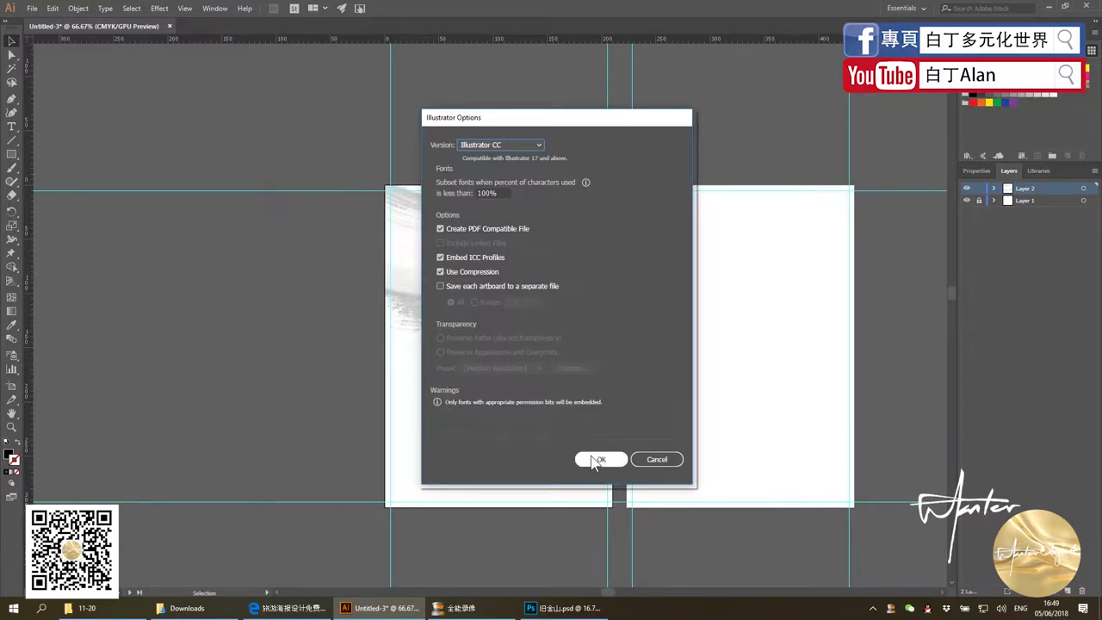
left_click(594, 457)
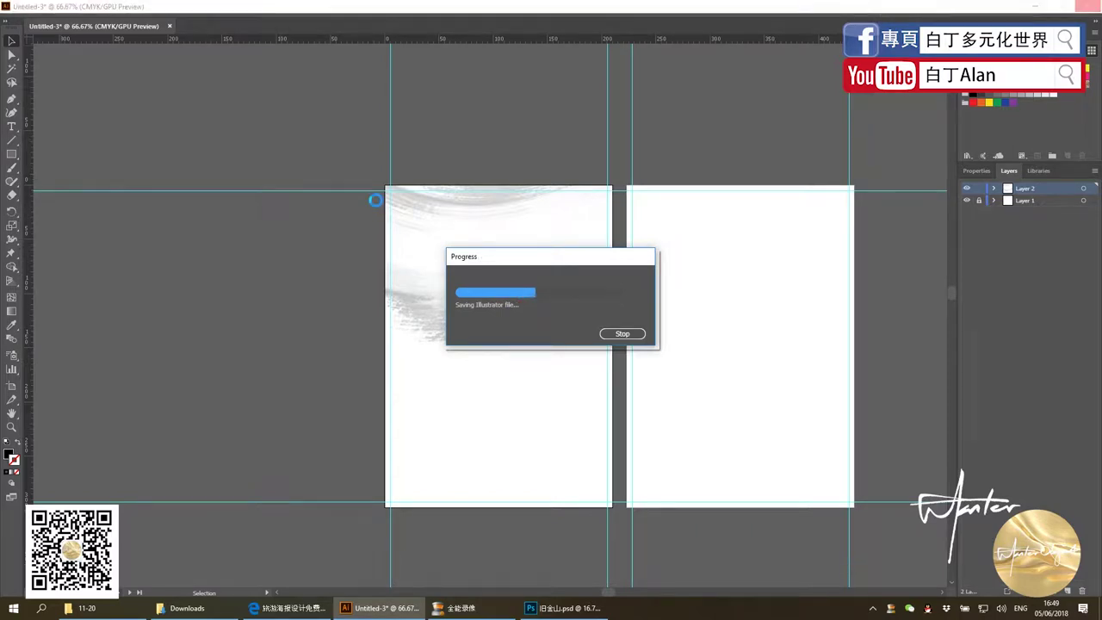
In the browser's Pinterest tab, search for 'brochure design layout'
left_click(291, 608)
scroll(431, 430, "down", 2)
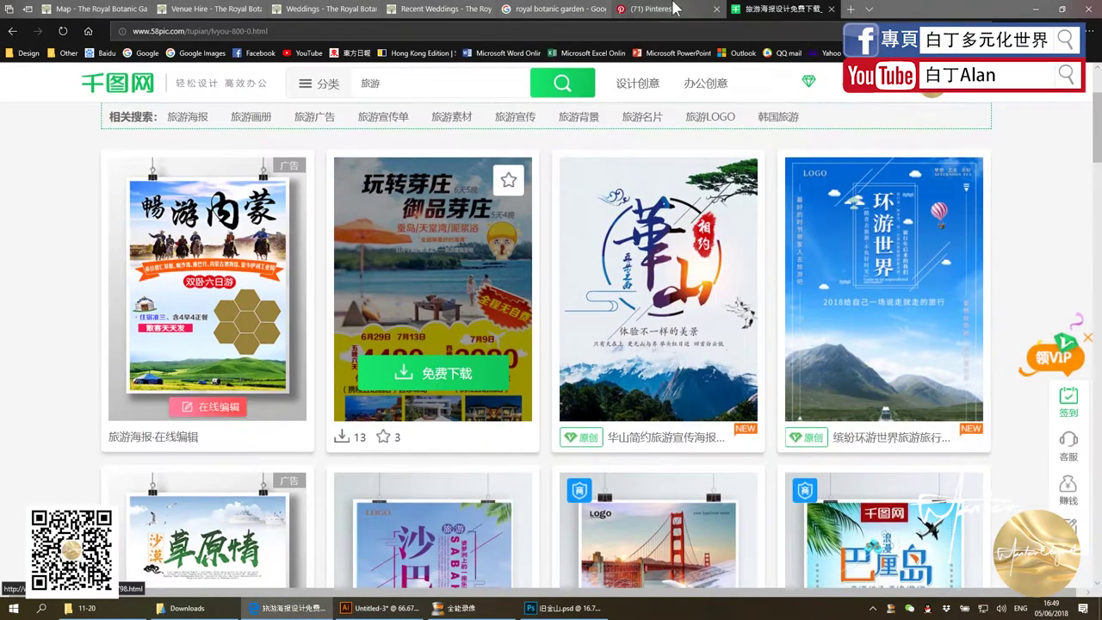
left_click(647, 10)
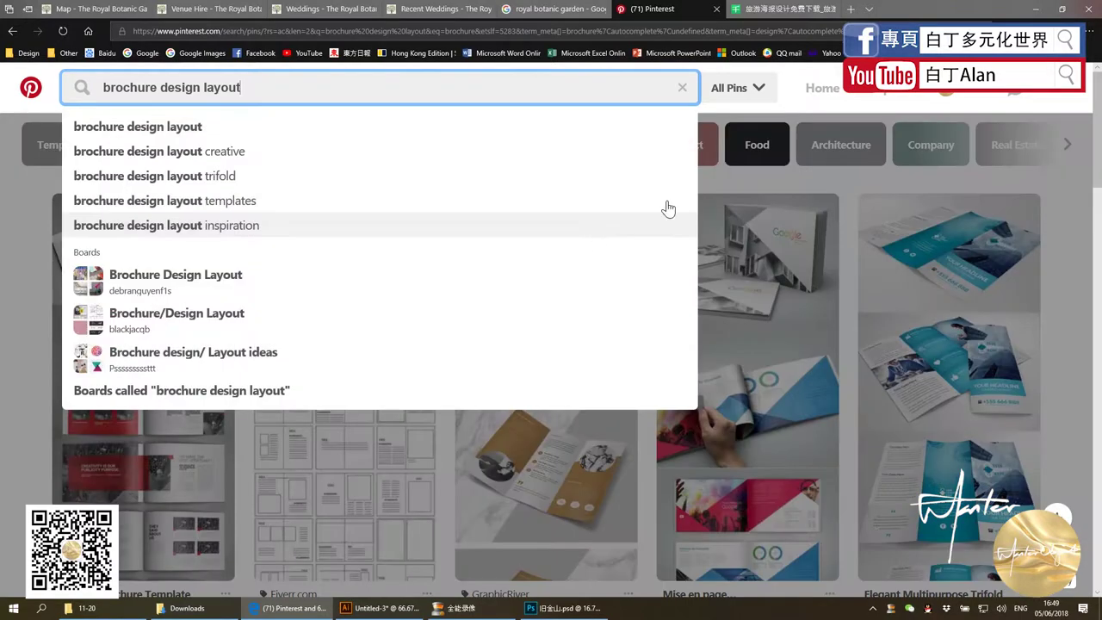
scroll(1067, 224, "down", 2)
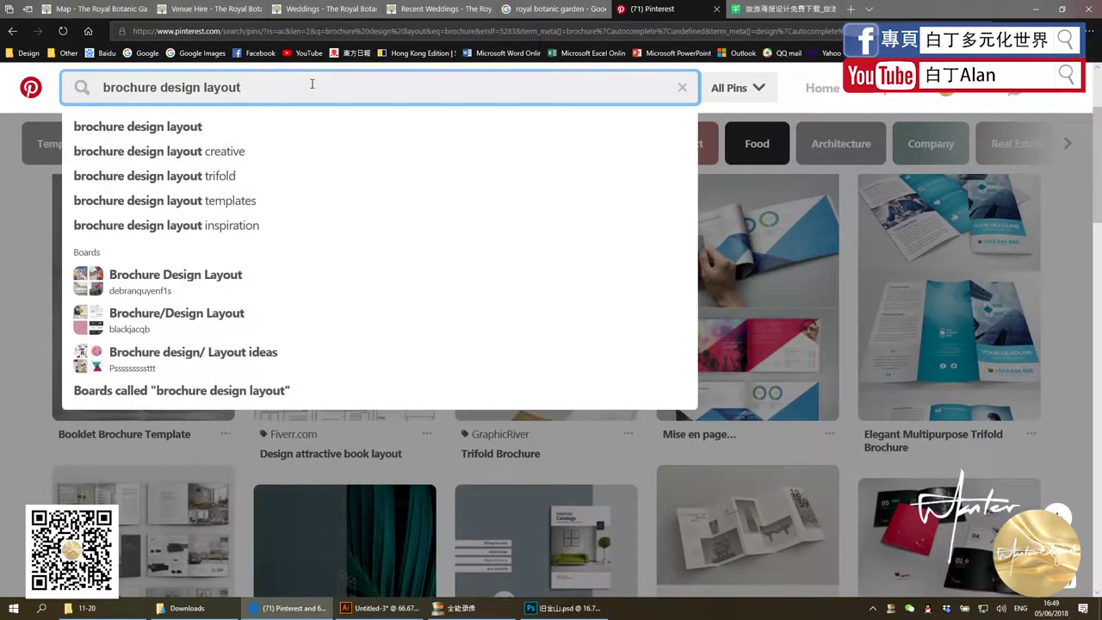
key("Return")
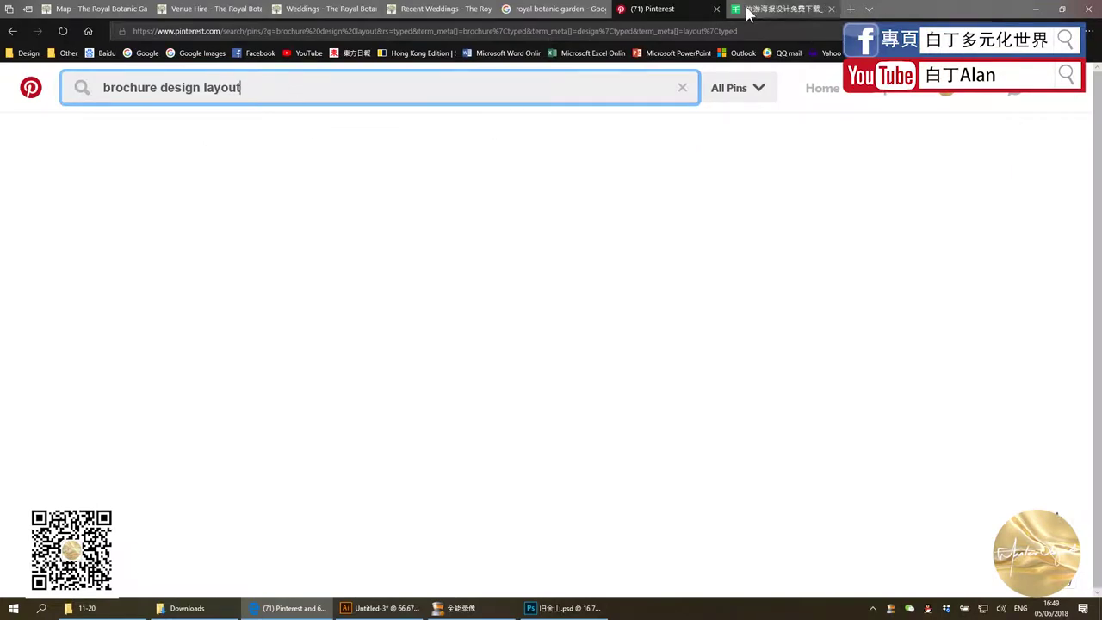
Glance at the 58pic travel-poster page and Illustrator, then return to the Pinterest results
left_click(787, 9)
key("alt+Tab")
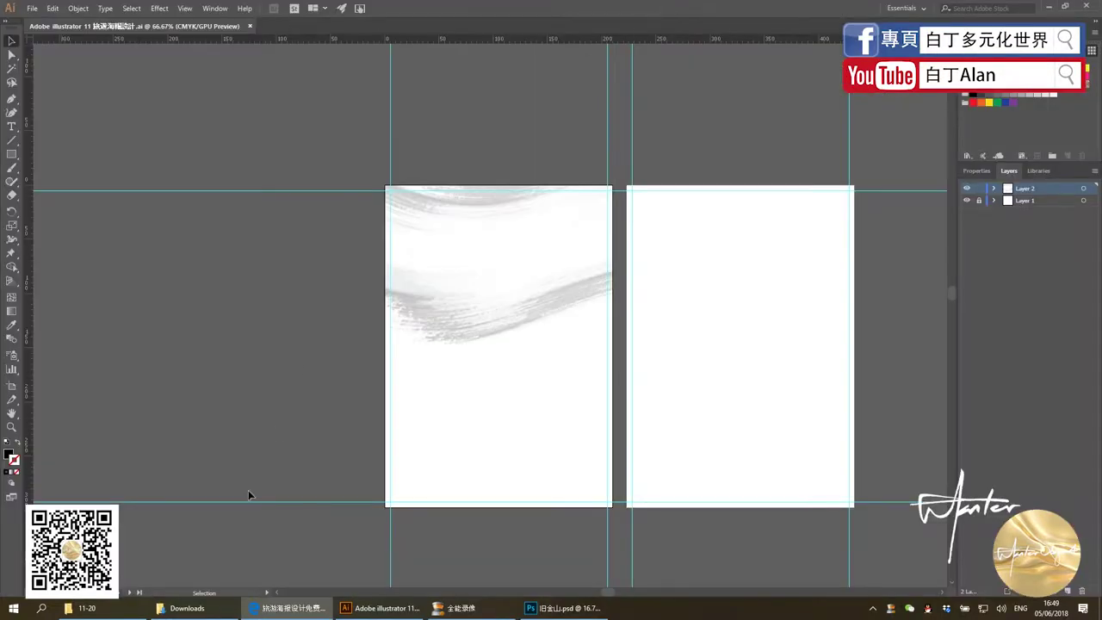
left_click(289, 607)
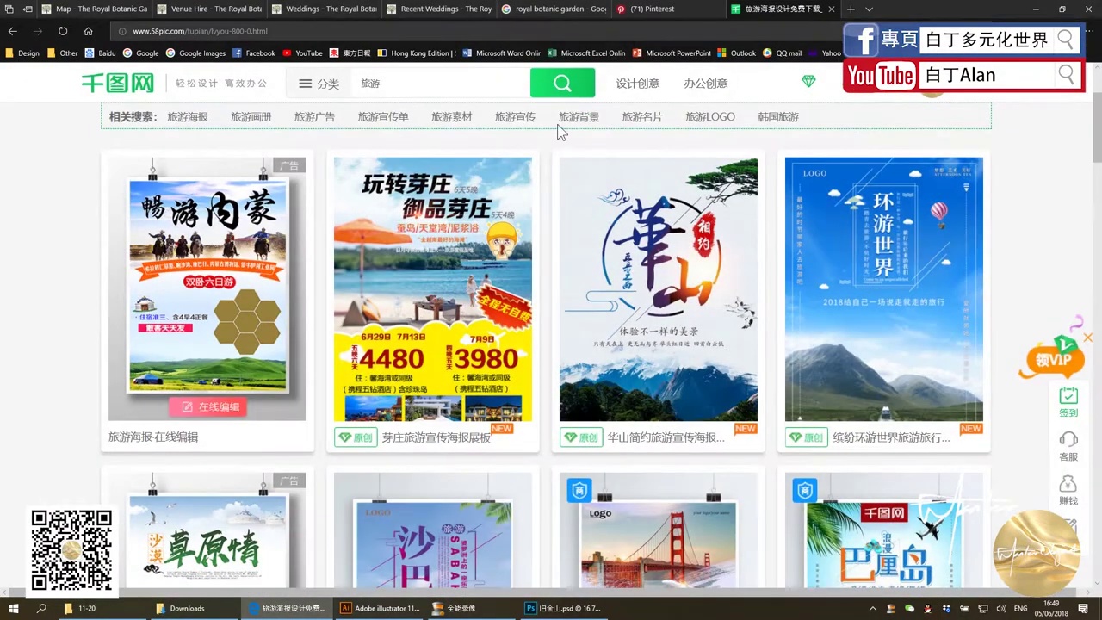
left_click(645, 9)
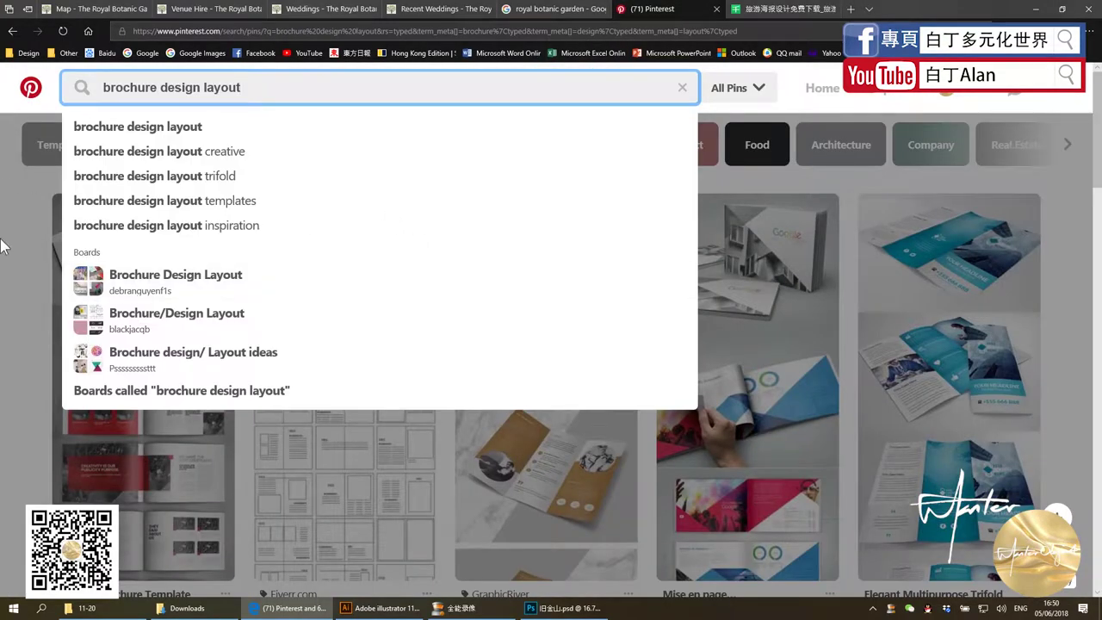
left_click(6, 249)
mouse_move(143, 345)
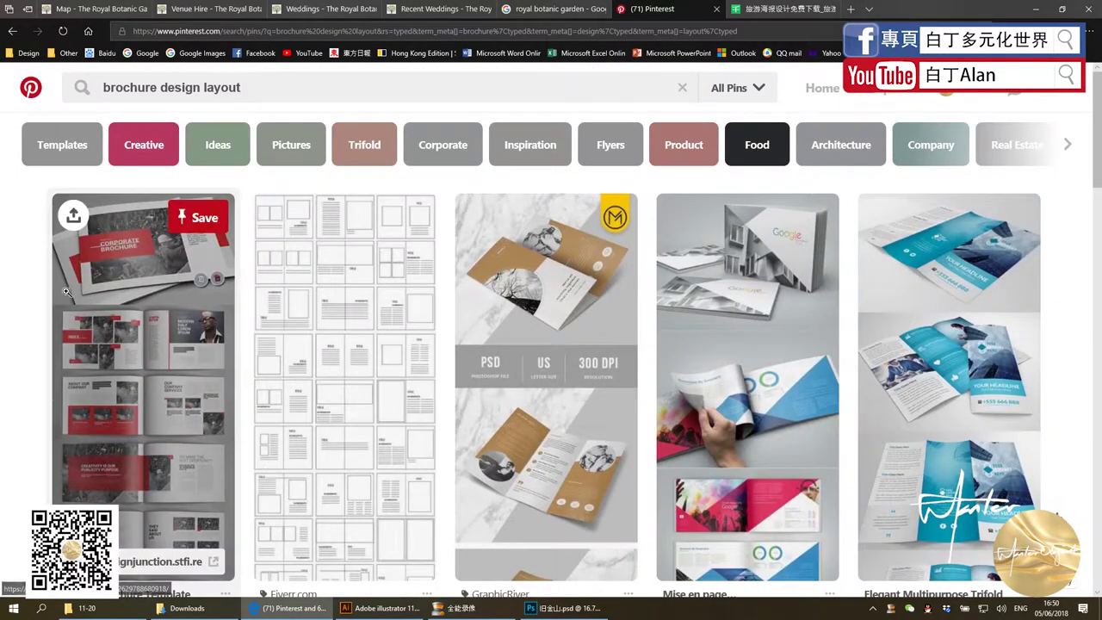
Scroll through the brochure design layout pins and select 'brochure' in the search query
scroll(345, 445, "down", 1)
scroll(345, 445, "up", 1)
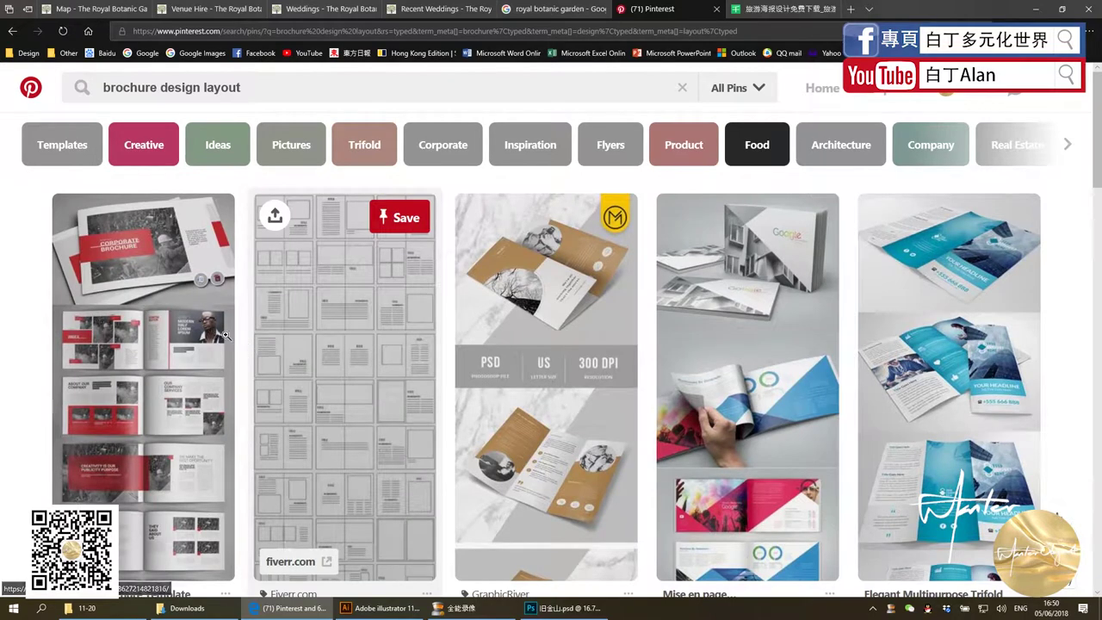
scroll(430, 405, "down", 1)
scroll(517, 439, "up", 1)
scroll(557, 459, "down", 3)
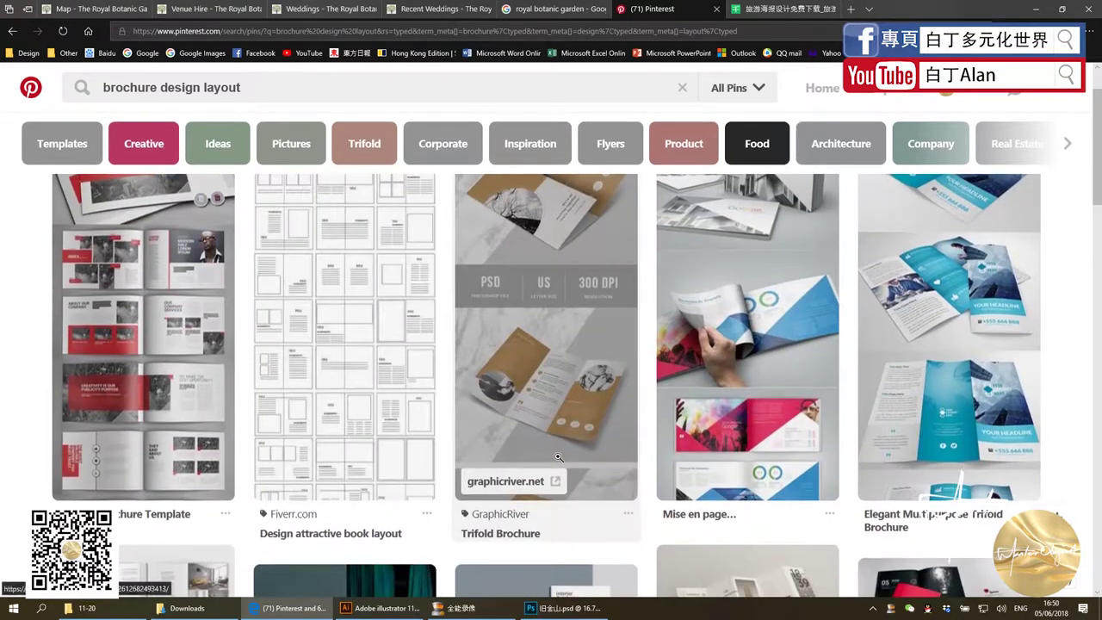
scroll(559, 454, "up", 1)
scroll(560, 451, "down", 2)
scroll(573, 450, "down", 2)
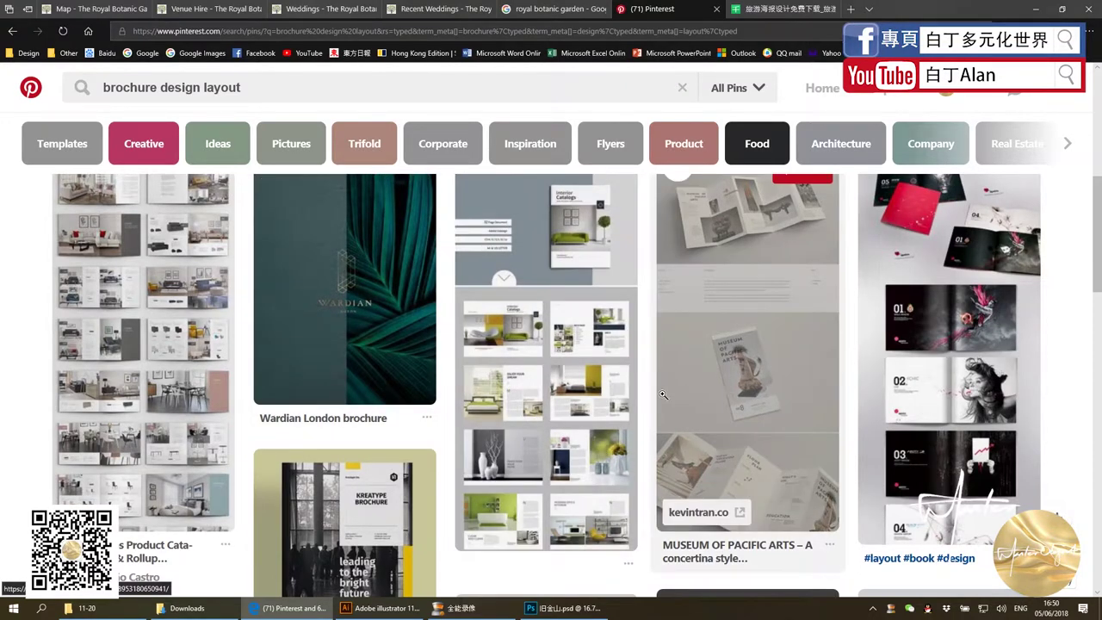
scroll(215, 390, "down", 4)
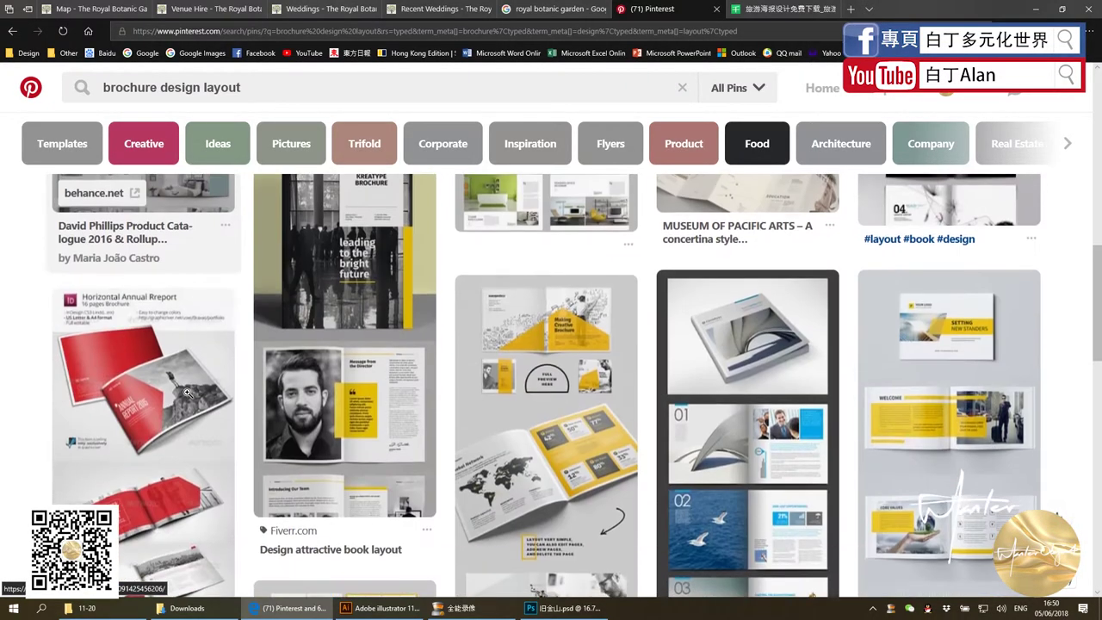
scroll(215, 390, "down", 3)
left_click(135, 86)
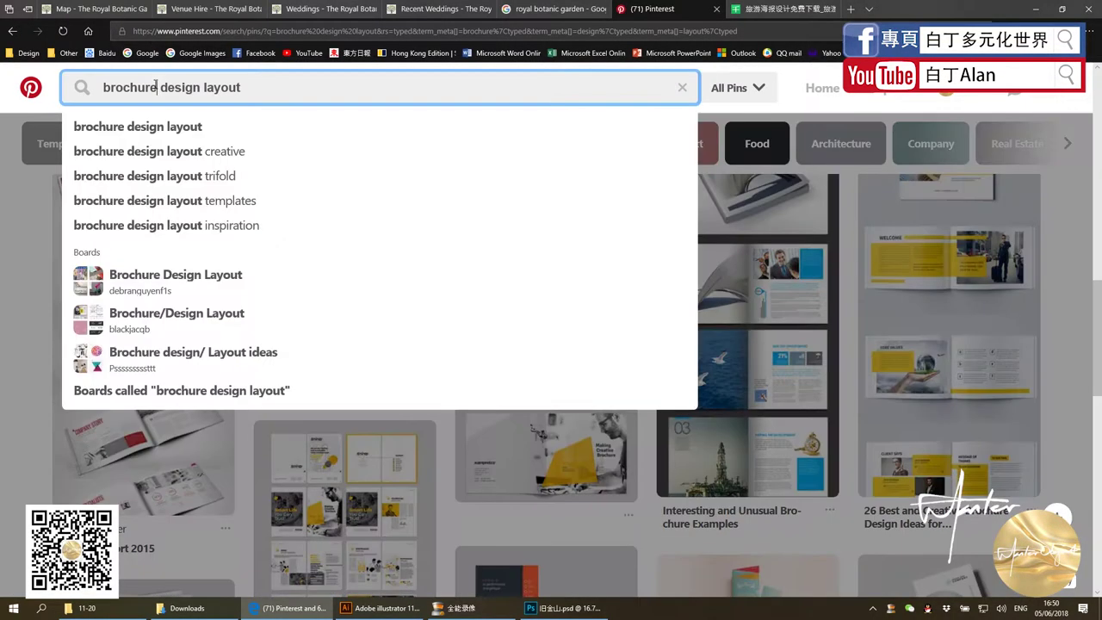
left_click_drag(157, 87, 65, 82)
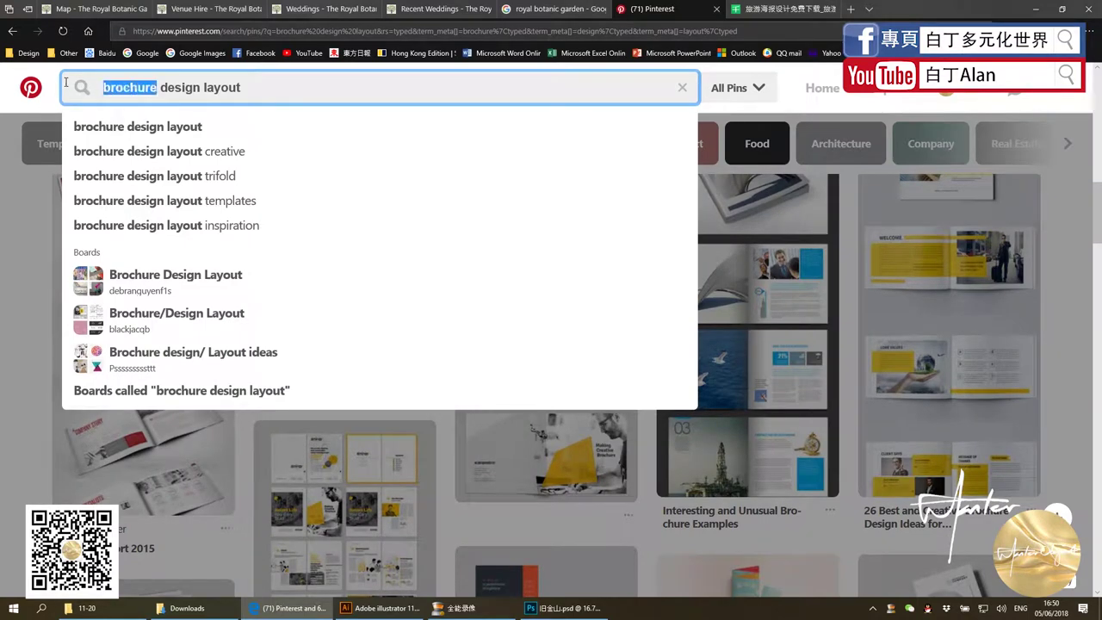
Search Pinterest for 'poster design layout' and skim the first results
type("poster")
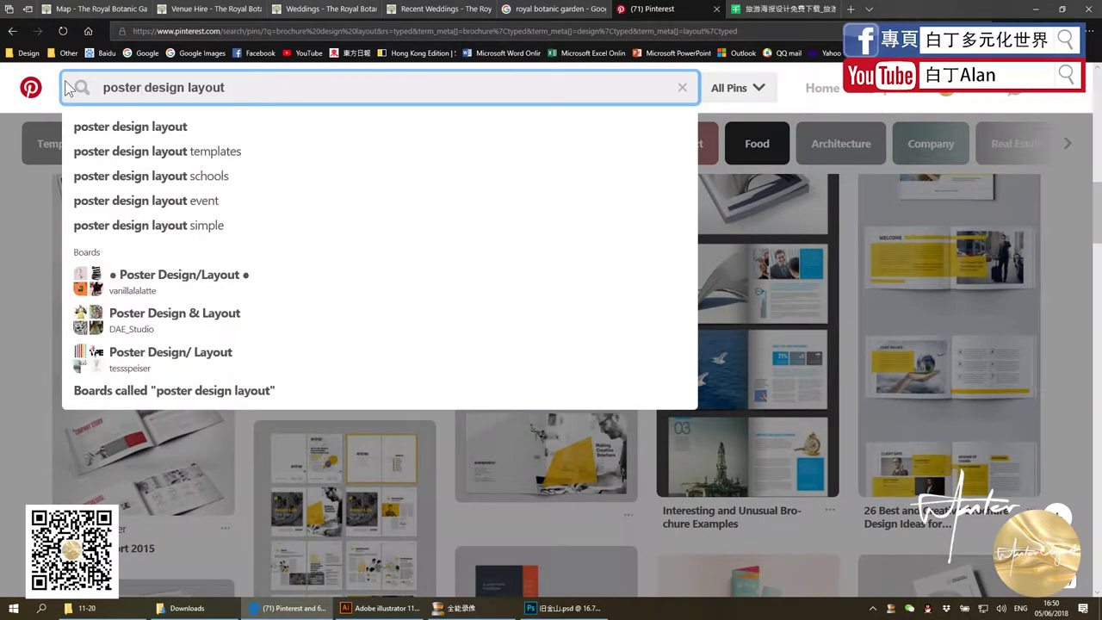
key("Return")
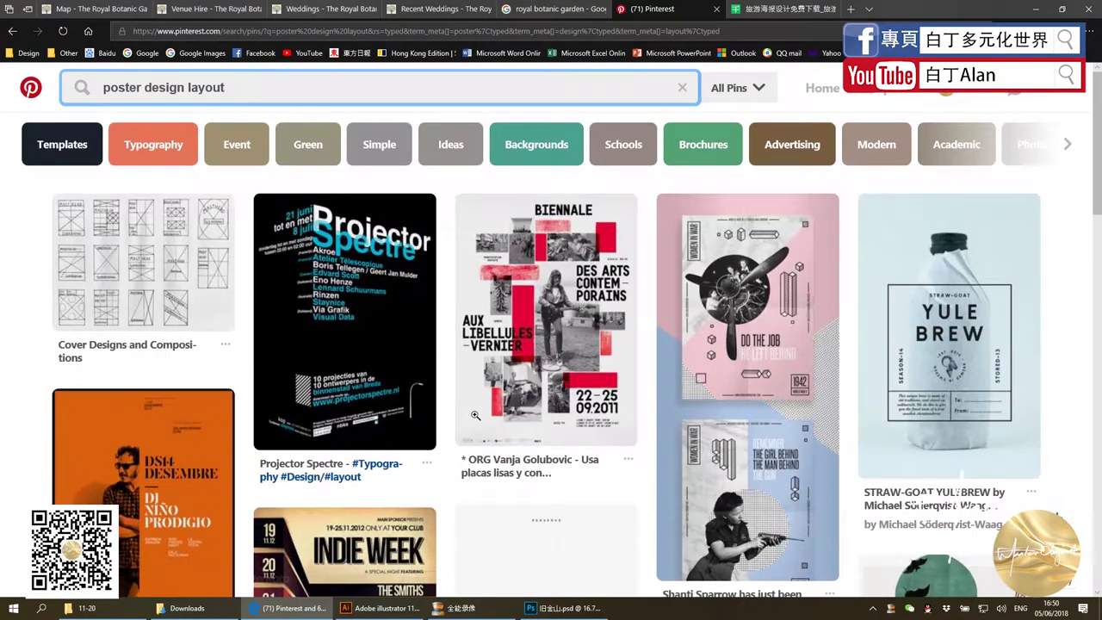
scroll(452, 427, "down", 4)
scroll(465, 431, "down", 3)
scroll(483, 433, "up", 2)
scroll(483, 433, "up", 2)
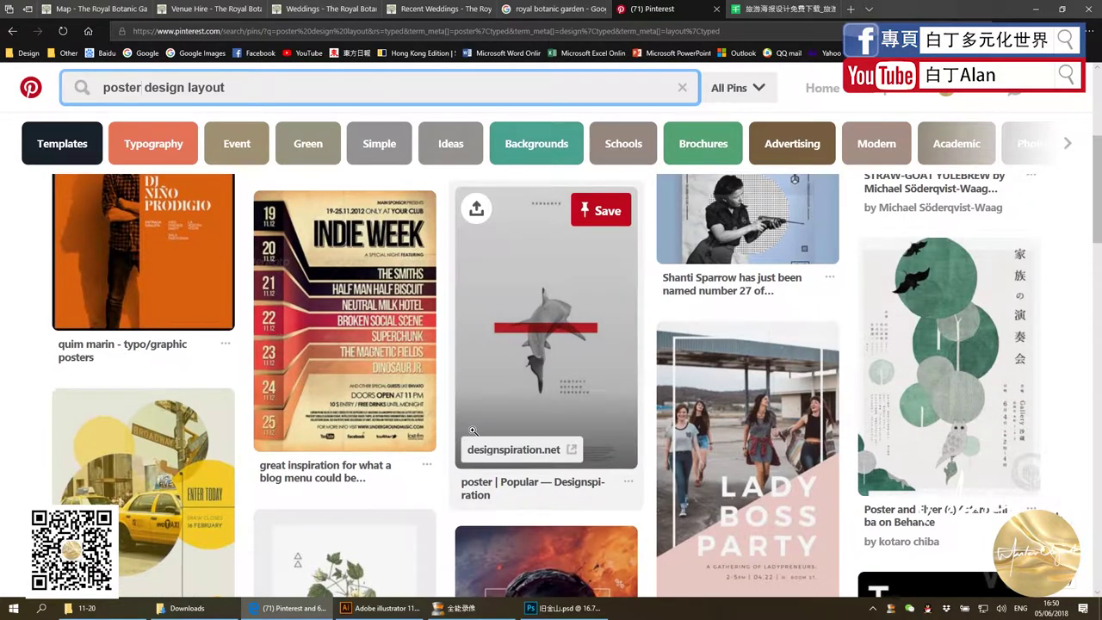
scroll(472, 430, "down", 4)
scroll(471, 435, "down", 3)
scroll(471, 435, "up", 1)
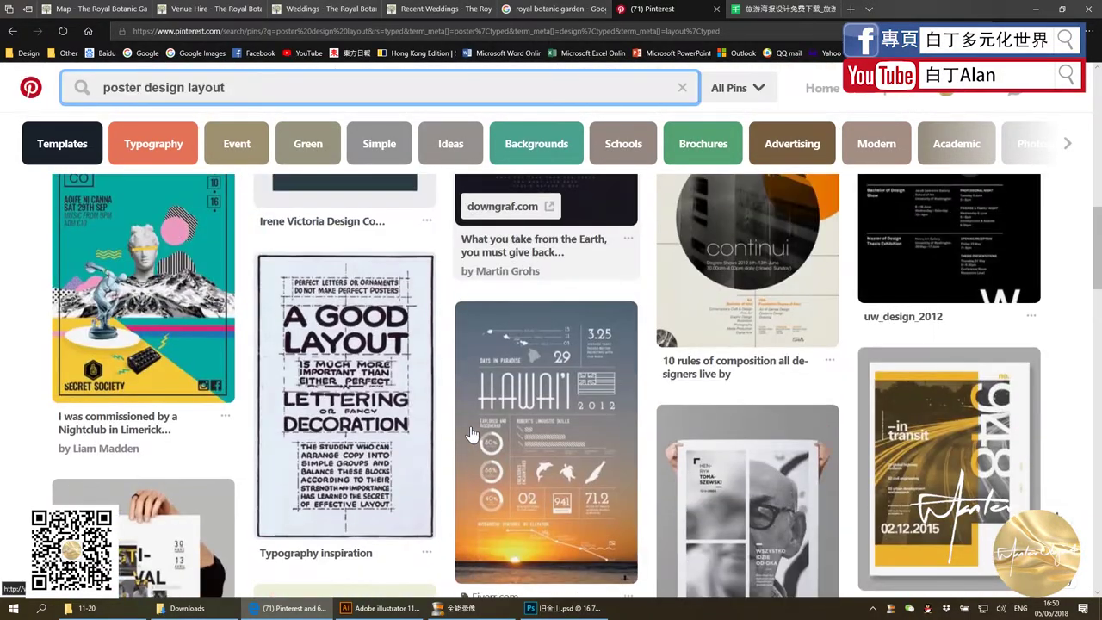
scroll(470, 435, "up", 1)
Browse further down the poster pins, then bring the Illustrator document back to the front
scroll(471, 435, "down", 2)
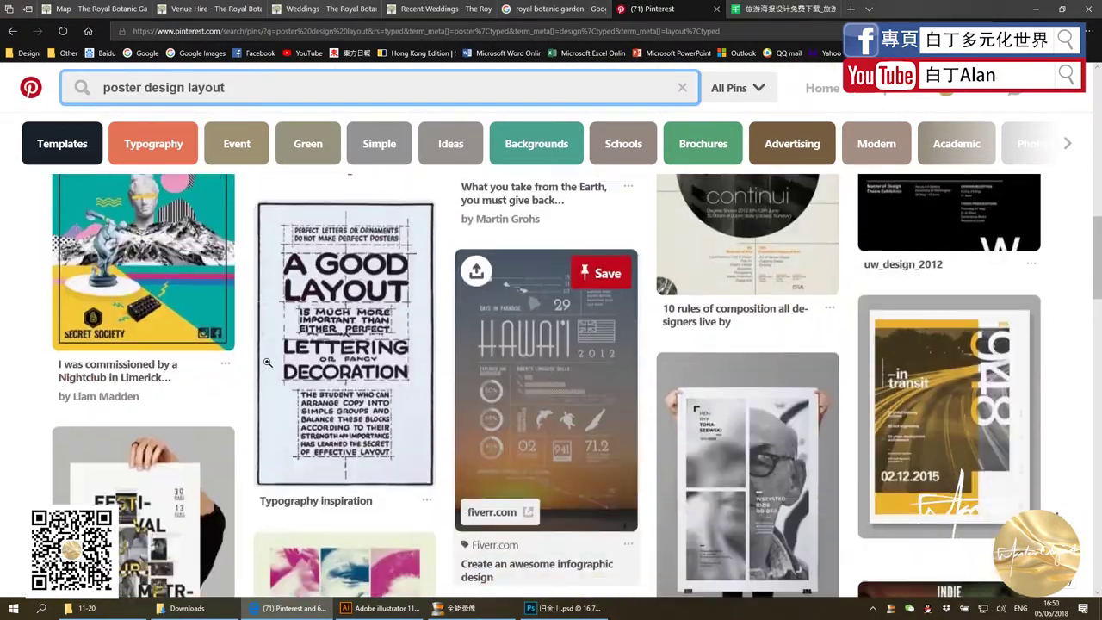
scroll(287, 431, "down", 2)
scroll(633, 382, "down", 1)
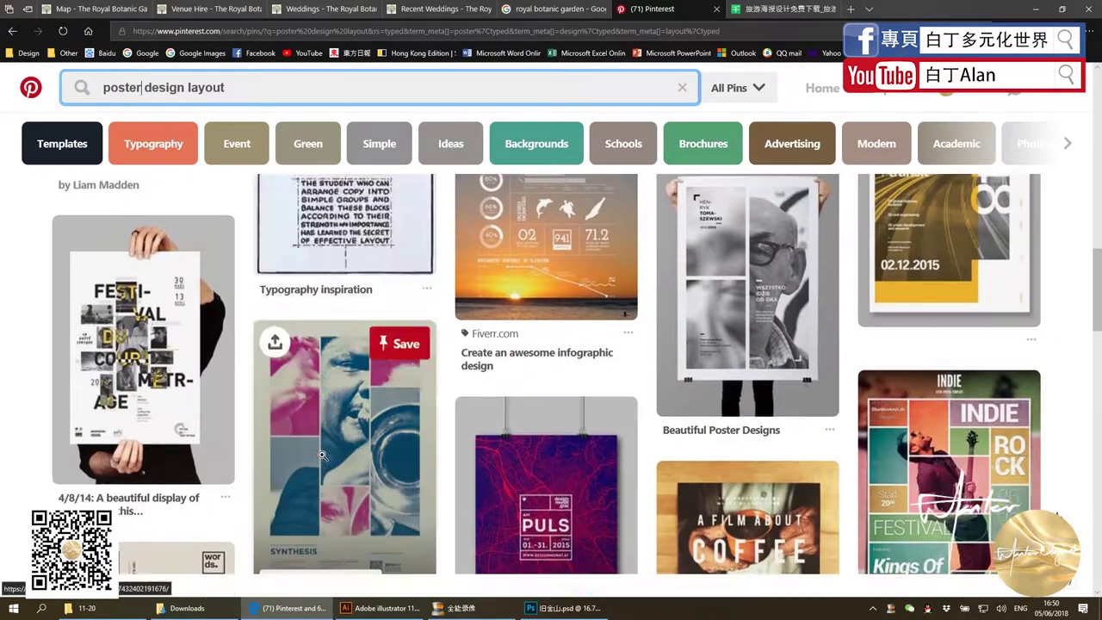
scroll(633, 382, "down", 2)
mouse_move(948, 472)
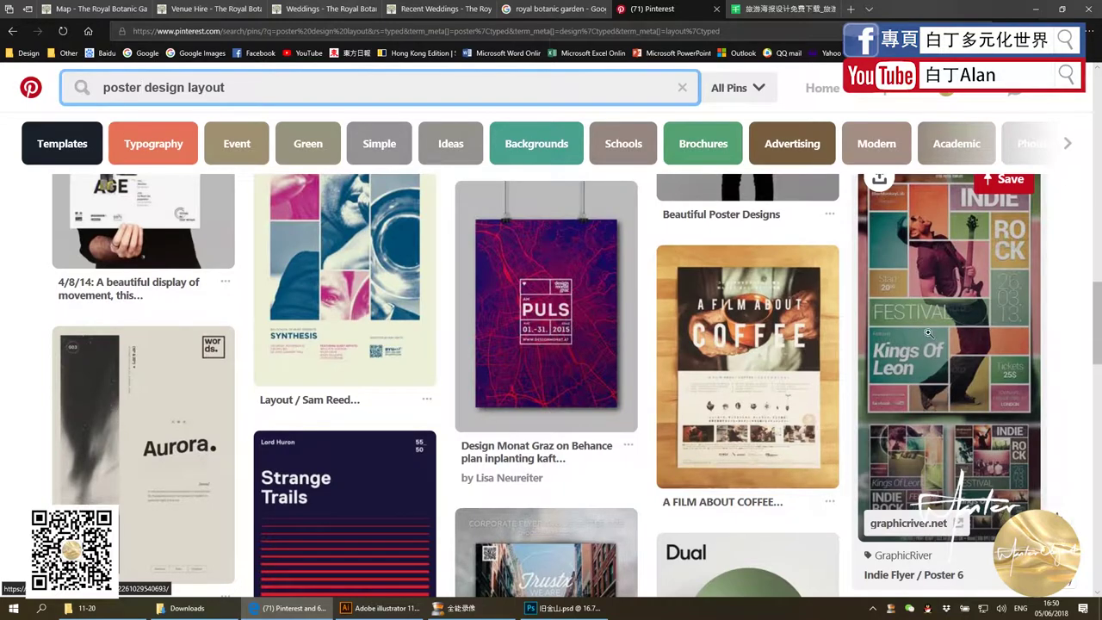
scroll(922, 344, "down", 3)
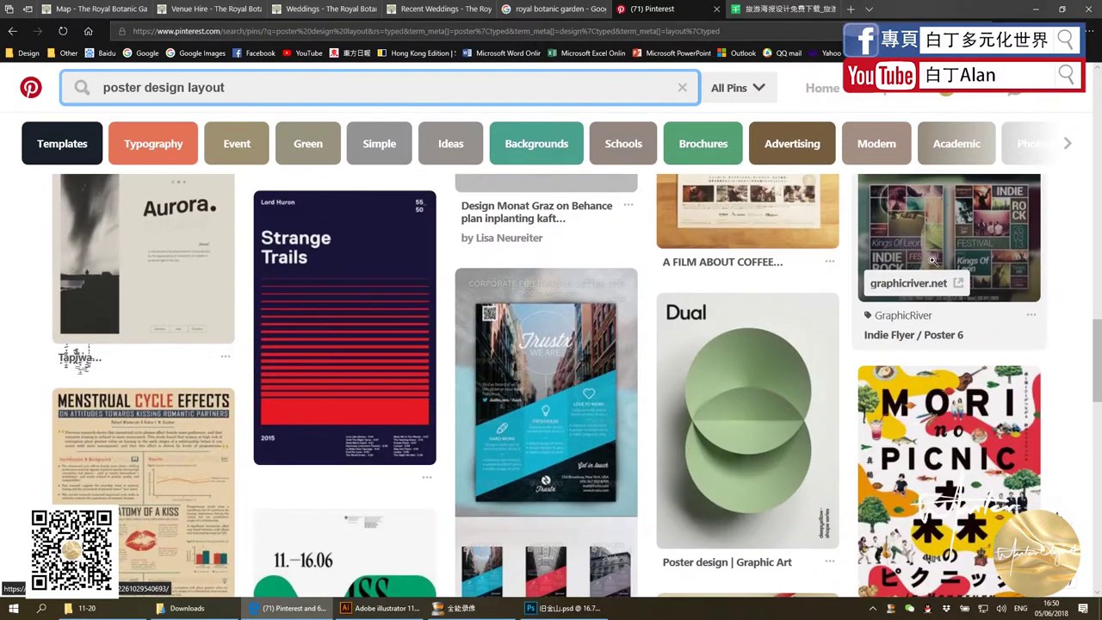
scroll(936, 276, "down", 4)
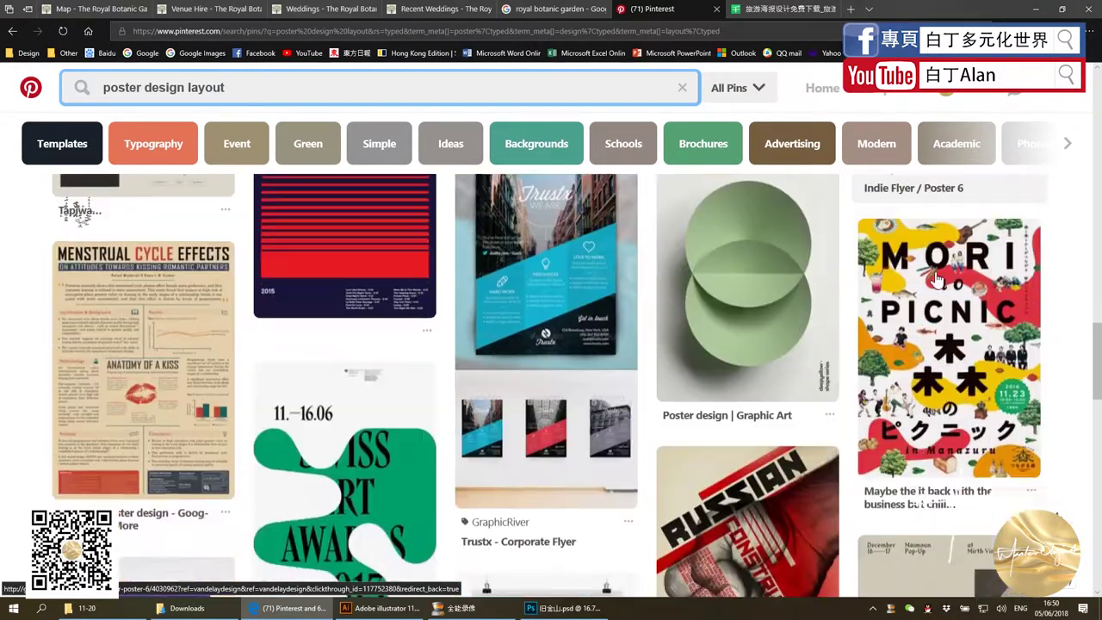
scroll(937, 279, "up", 5)
scroll(935, 278, "up", 3)
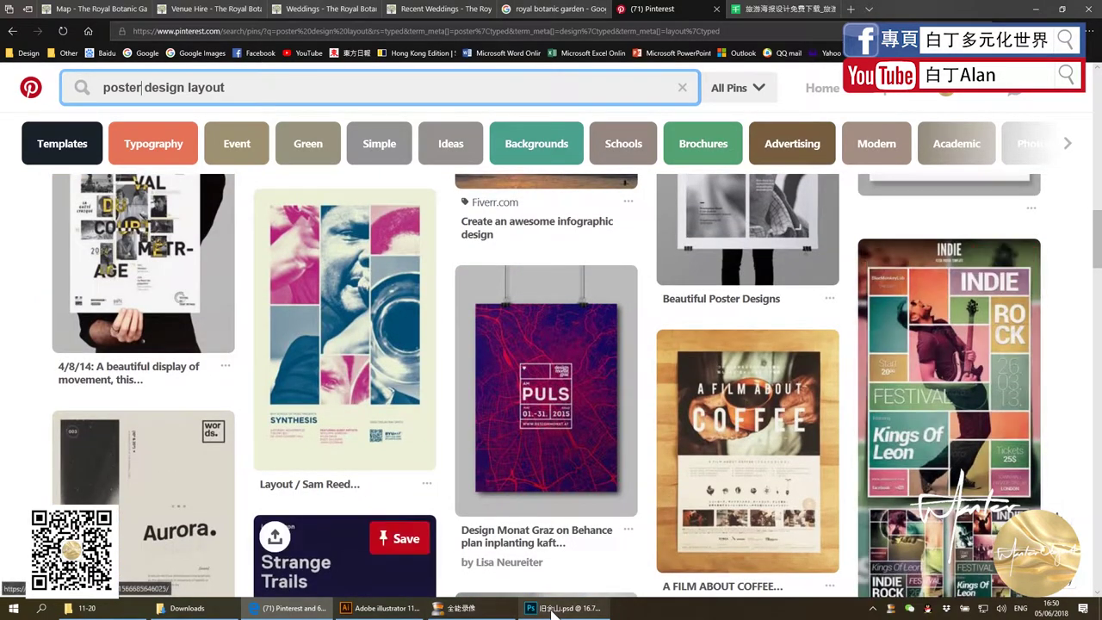
left_click(391, 608)
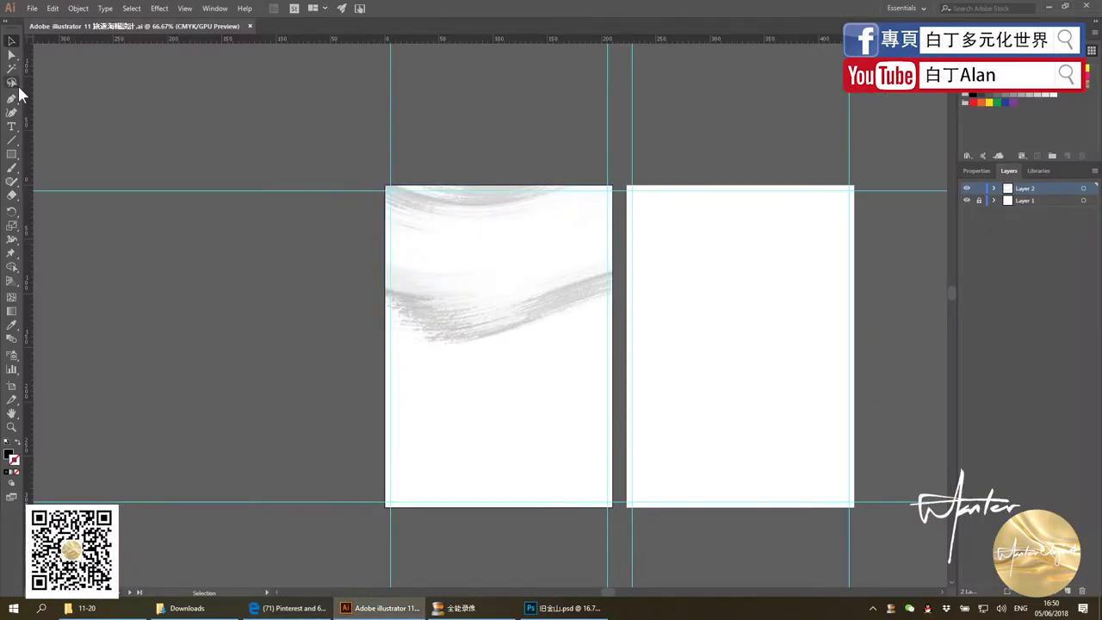
Show Edge's Recent Weddings page scrolled so the couple hero photo is fully framed
left_click(343, 608)
left_click(449, 7)
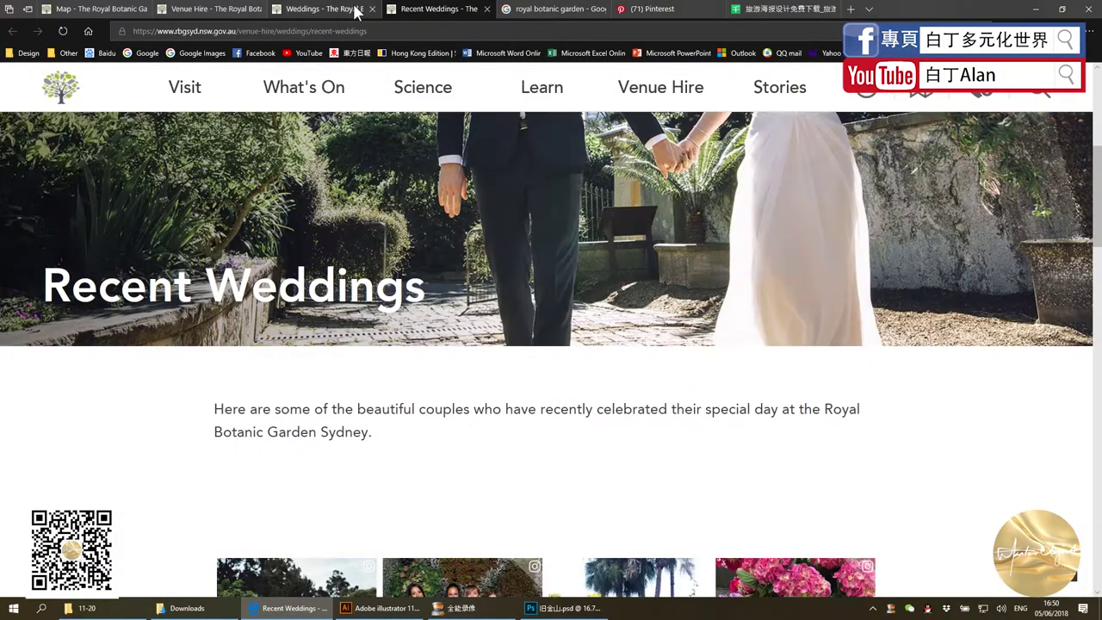
scroll(444, 303, "up", 1)
scroll(454, 325, "up", 2)
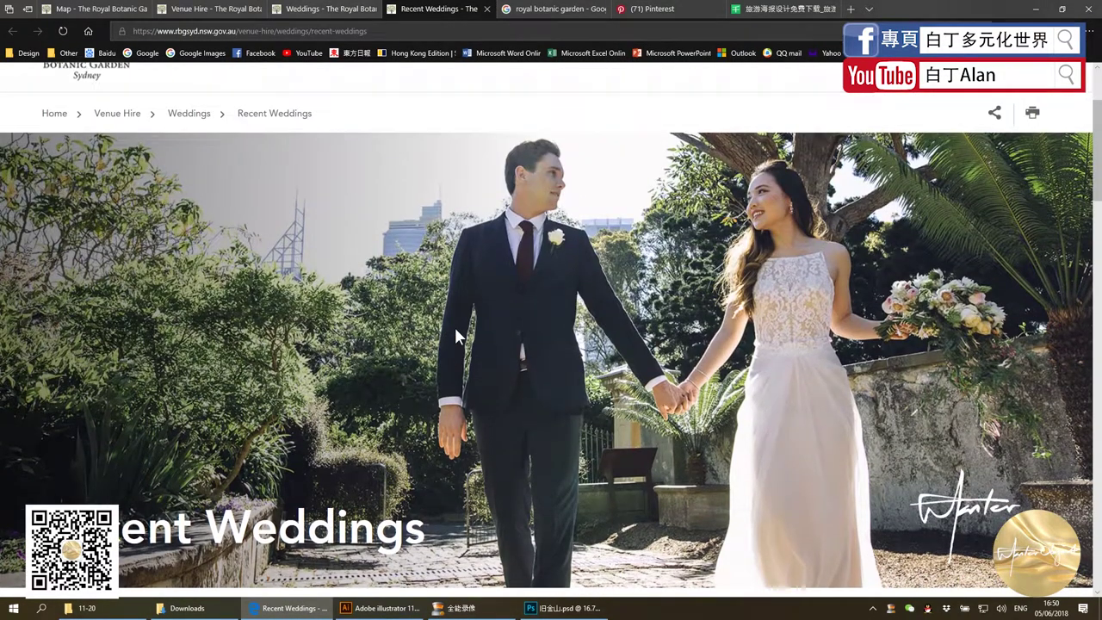
left_click_drag(1098, 172, 1097, 177)
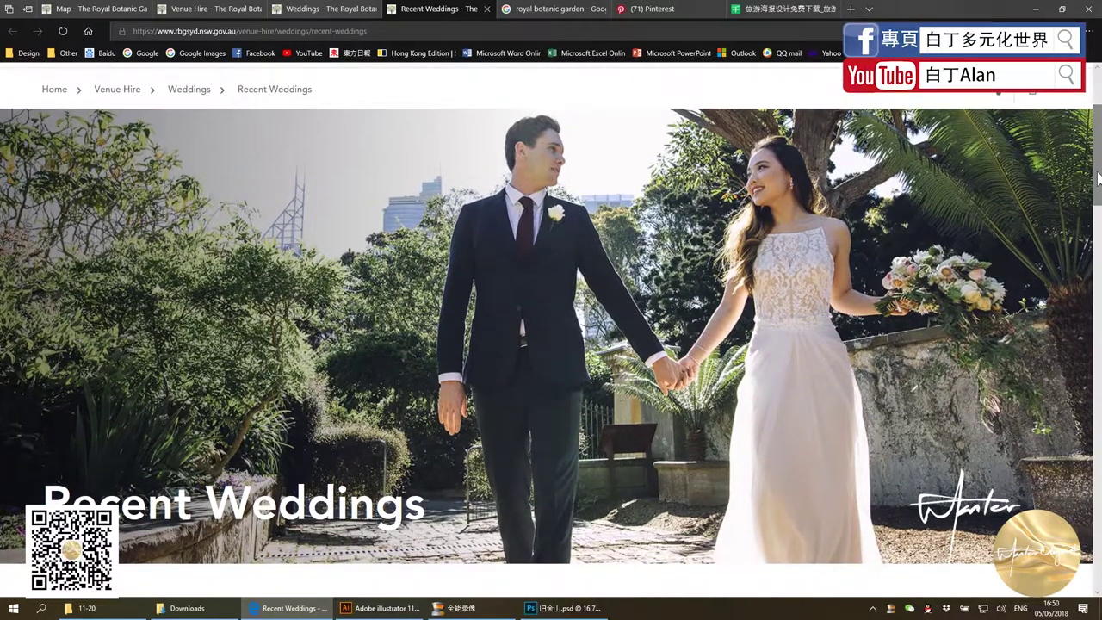
Paste the Recent Weddings screenshot and clip it to a rectangle around the couple photo
left_click(387, 607)
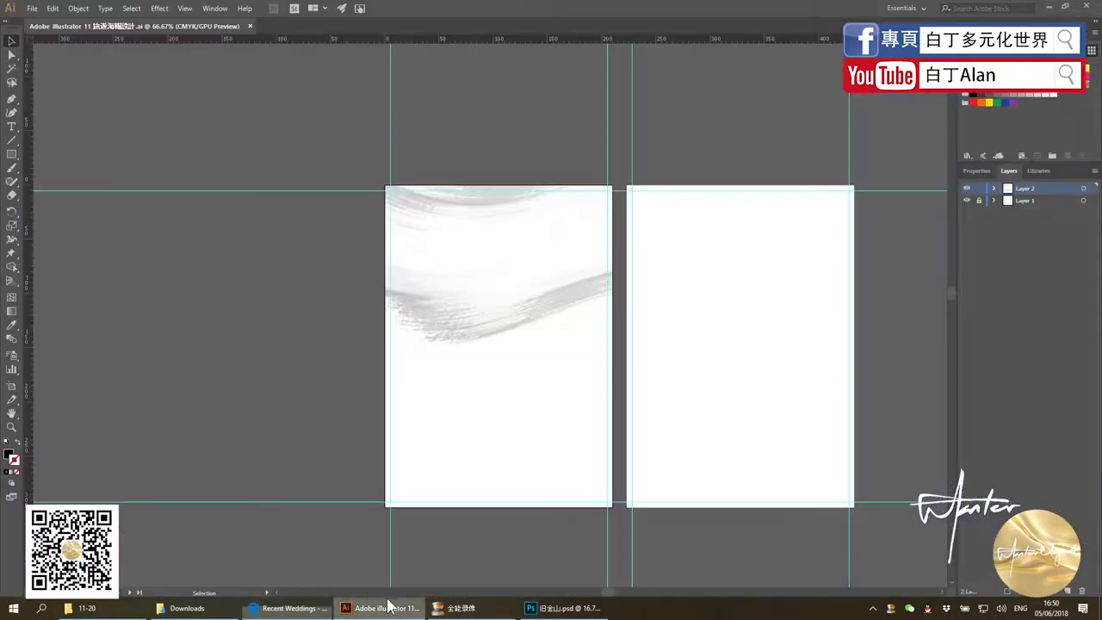
key("ctrl+v")
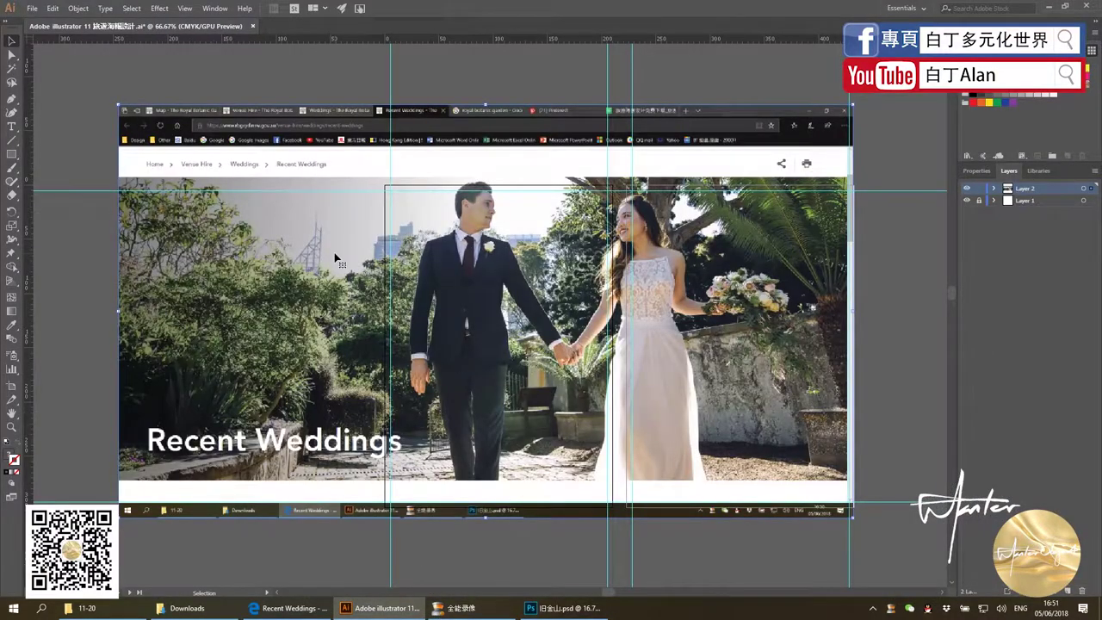
key("m")
left_click_drag(121, 180, 843, 473)
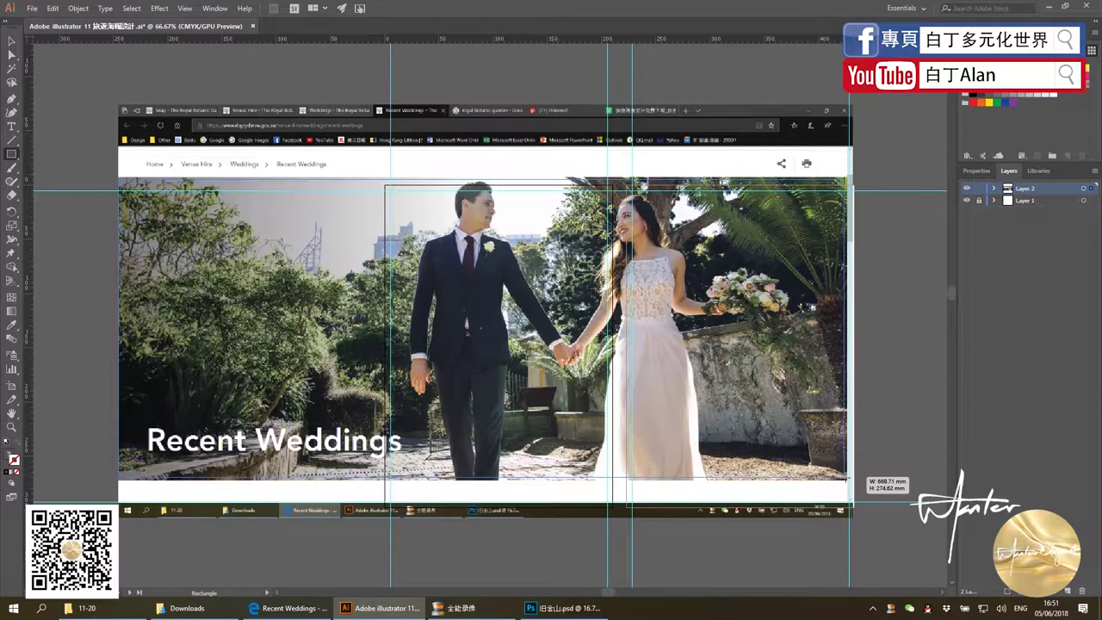
left_click_drag(847, 476, 847, 477)
left_click(7, 42)
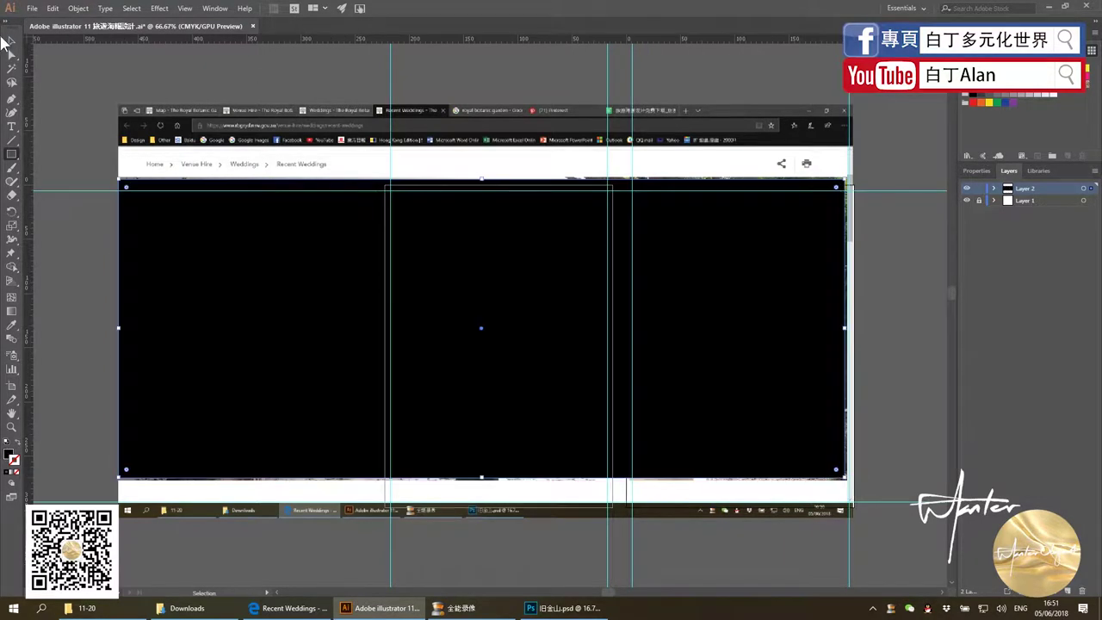
right_click(341, 158)
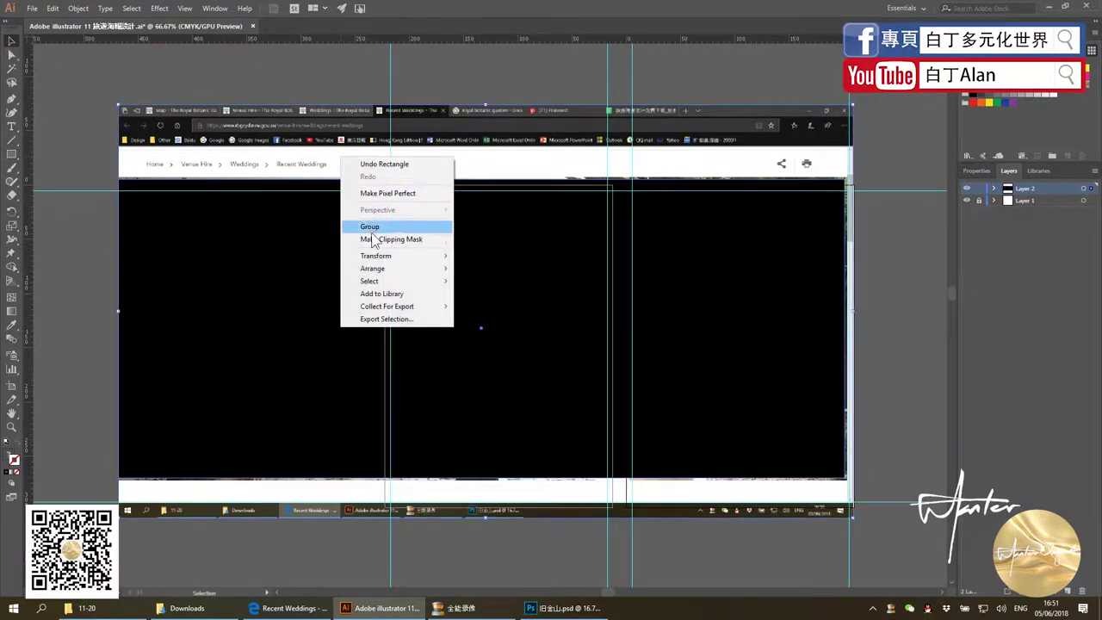
left_click(380, 242)
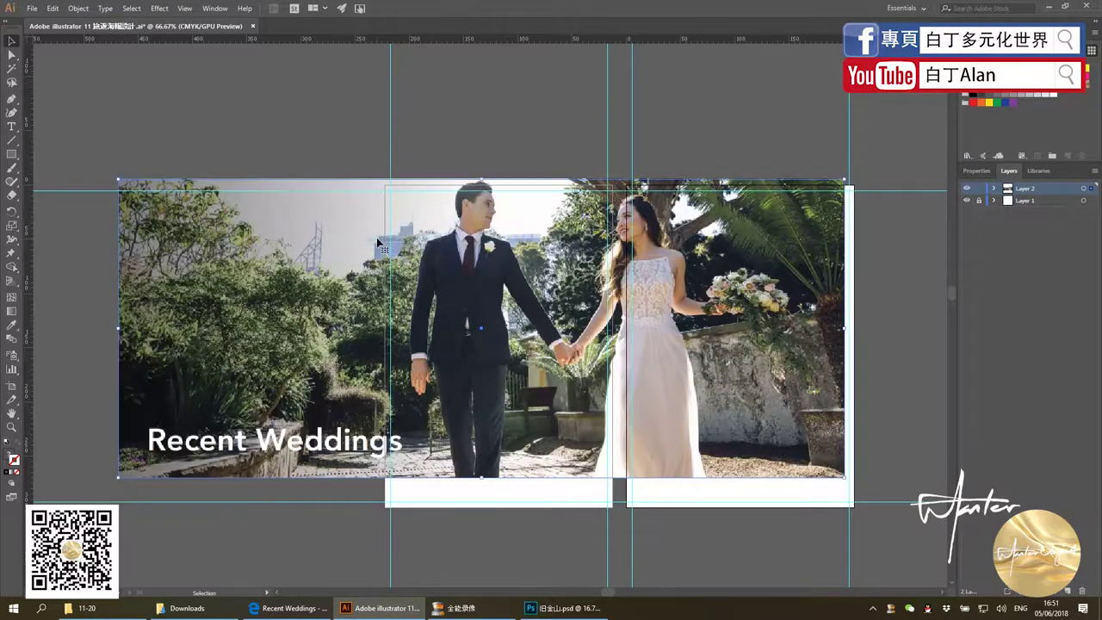
Scale the clipped couple photo to a small thumbnail on the left page below the brush stroke
left_click_drag(844, 179, 278, 411)
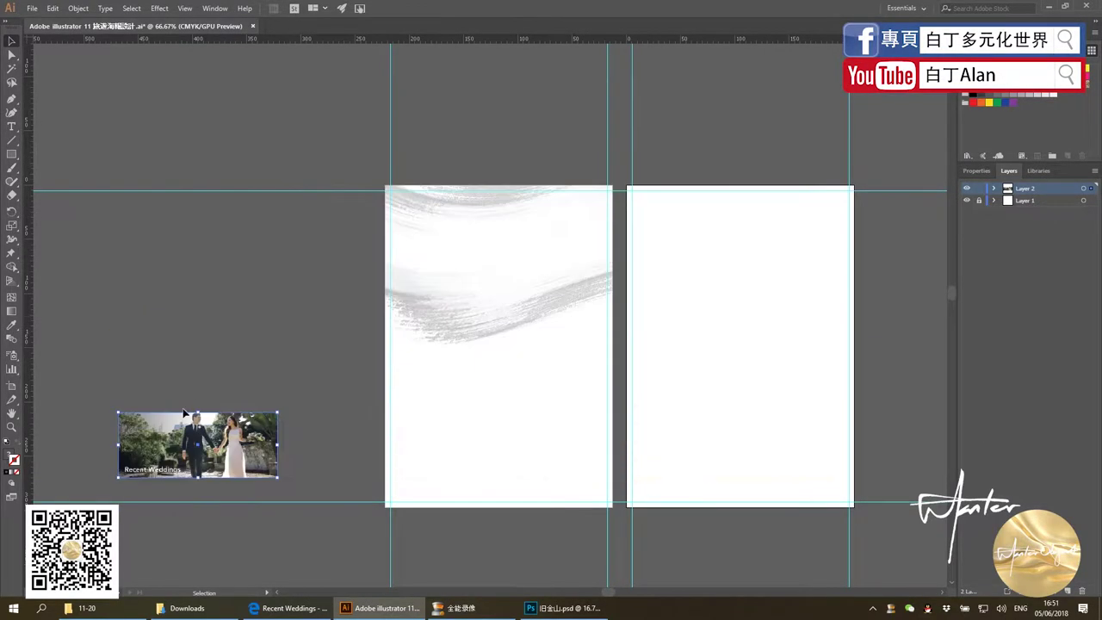
mouse_move(179, 432)
left_mouse_down()
mouse_move(483, 368)
mouse_move(453, 342)
left_mouse_up()
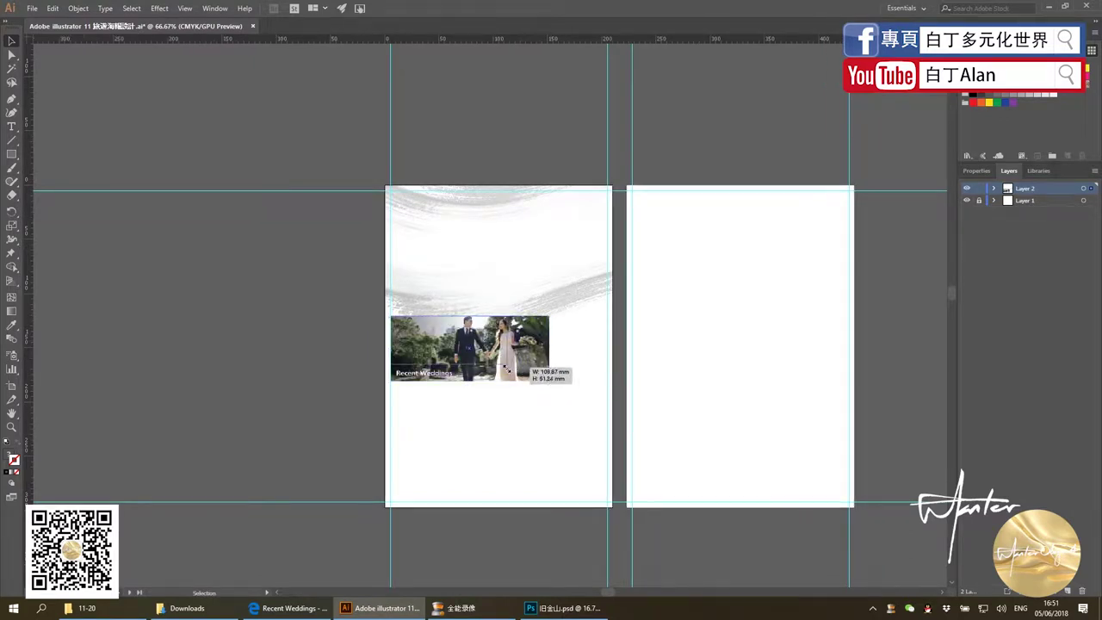
left_click_drag(549, 380, 501, 361)
left_click(197, 338)
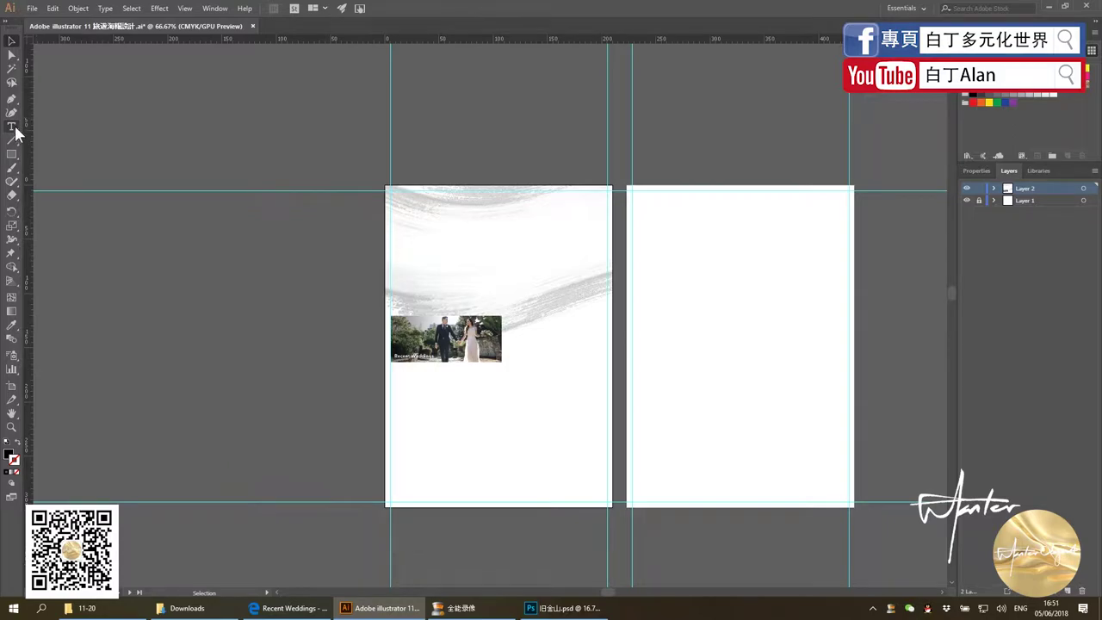
Copy the Recent Weddings card heading and description from Edge's Weddings page
left_click(269, 608)
scroll(435, 289, "down", 4)
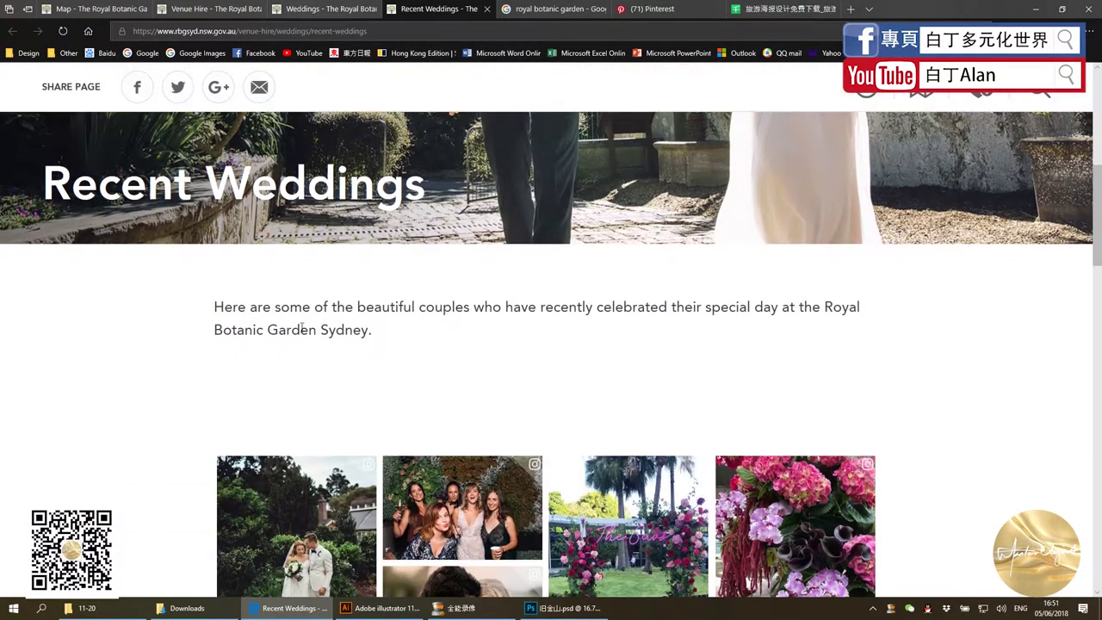
left_click_drag(373, 330, 217, 318)
scroll(471, 408, "down", 4)
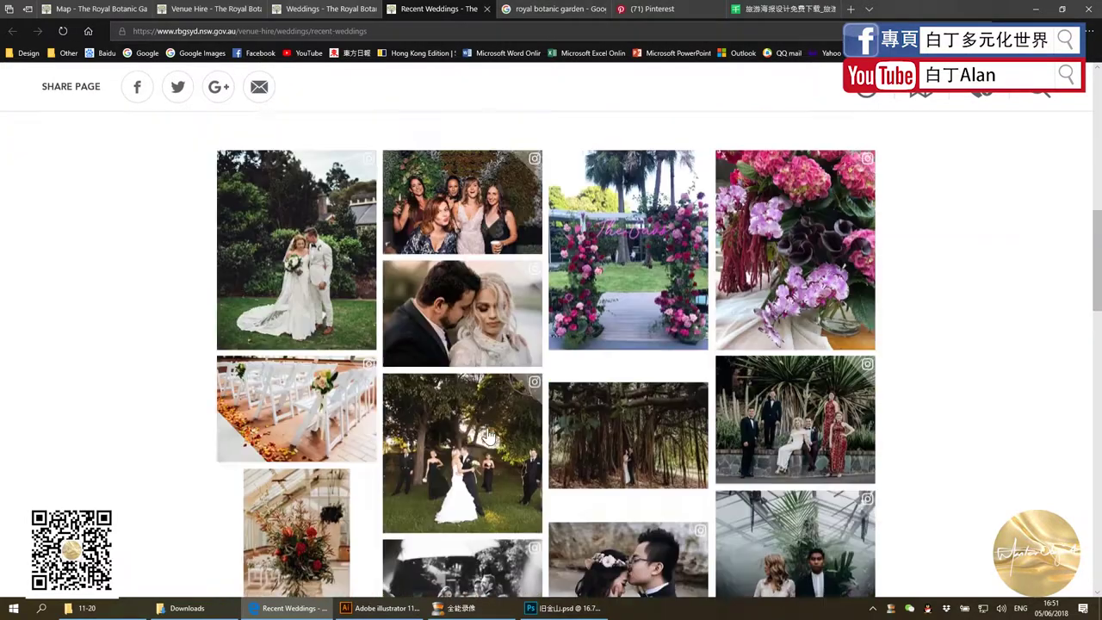
scroll(471, 408, "down", 8)
scroll(471, 408, "down", 2)
scroll(471, 410, "up", 9)
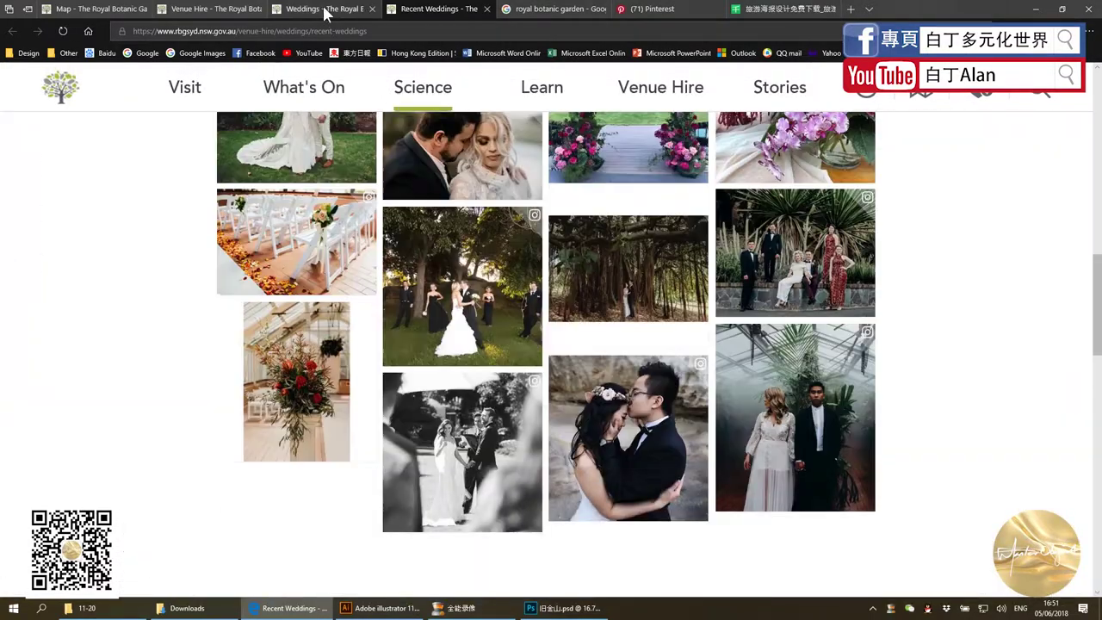
left_click(323, 8)
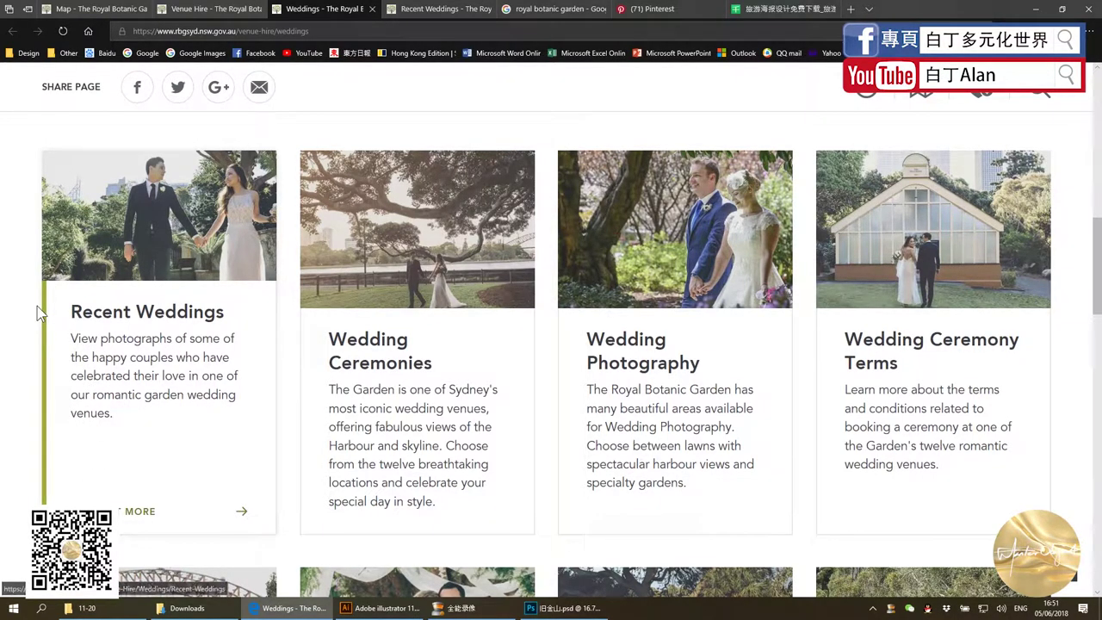
mouse_move(39, 312)
left_mouse_down()
mouse_move(197, 396)
mouse_move(197, 421)
left_mouse_up()
key("ctrl+c")
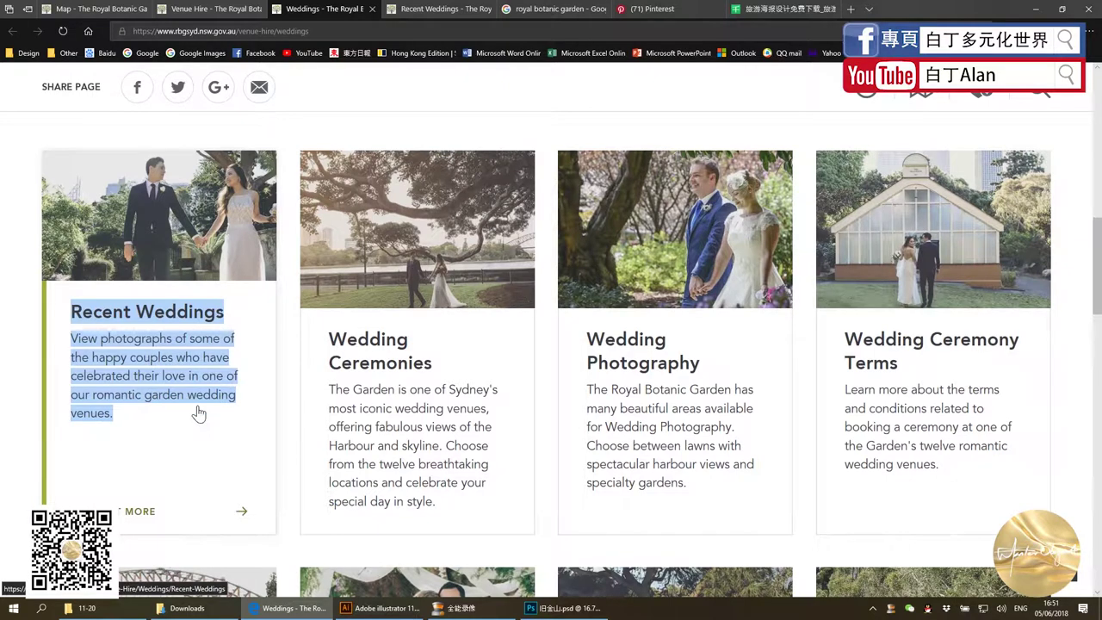
key("alt+Tab")
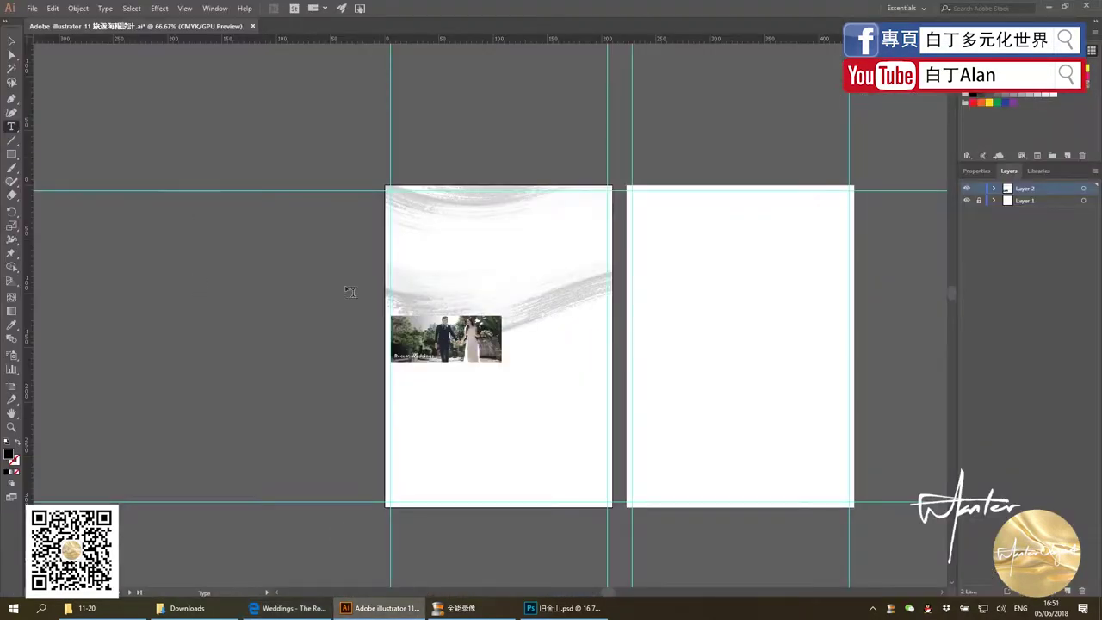
Paste the Recent Weddings heading and description into a new text area below the photo
left_click_drag(500, 387, 568, 463)
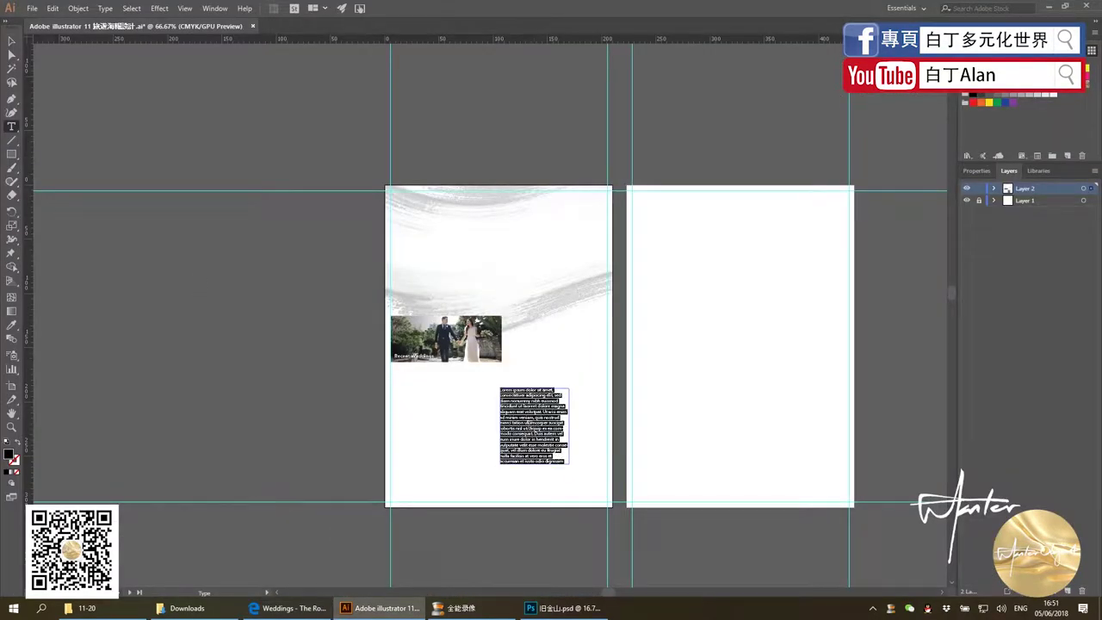
key("ctrl+v")
left_click(11, 41)
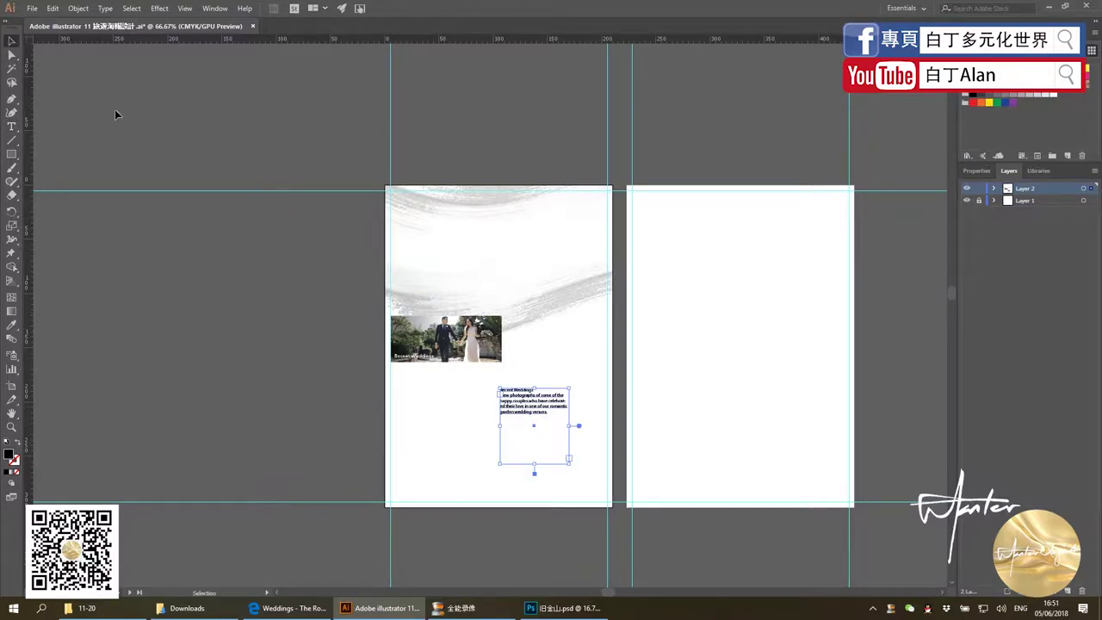
key("ctrl+=")
key("ctrl+=")
key("ctrl+=")
key("ctrl+minus")
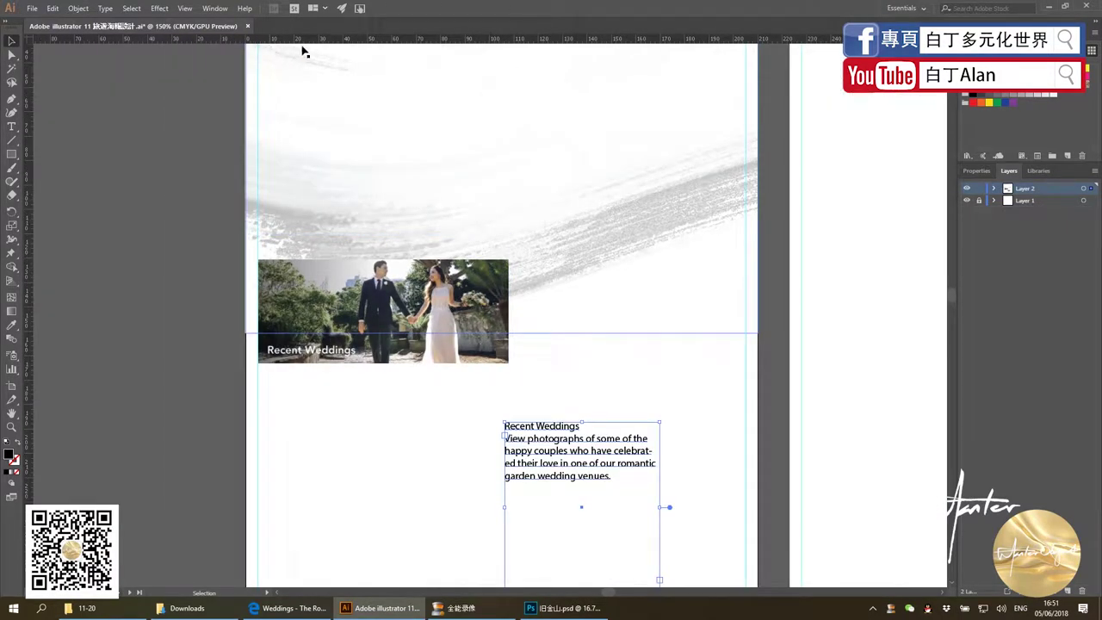
left_click(387, 396)
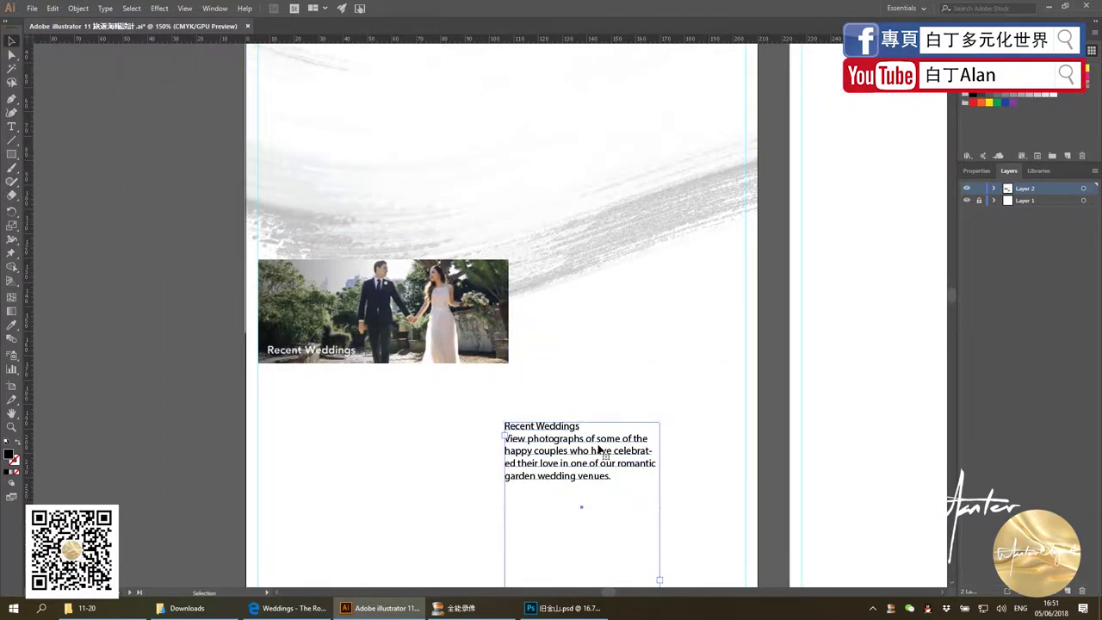
left_click(225, 9)
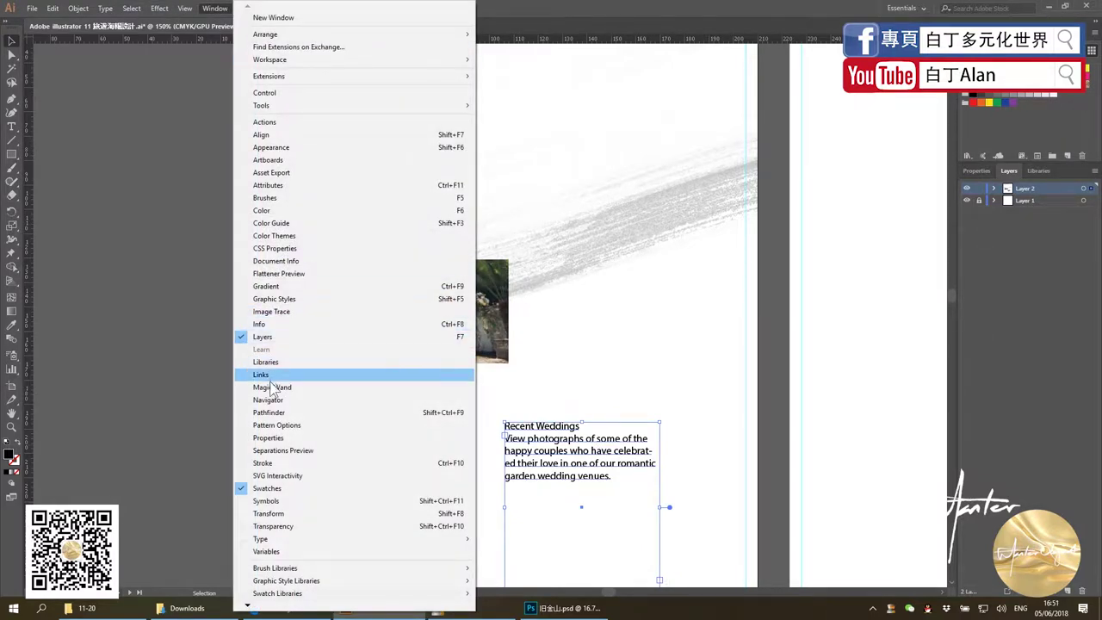
mouse_move(261, 539)
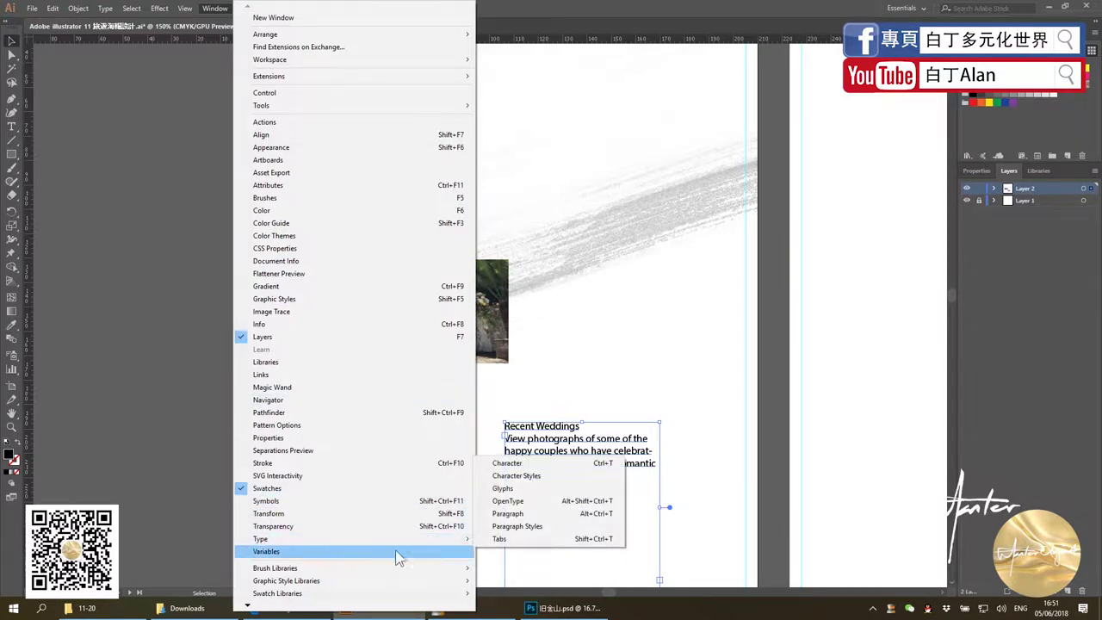
Dock the Character panel and set the Recent Weddings text font to Times New Roman
left_click(533, 464)
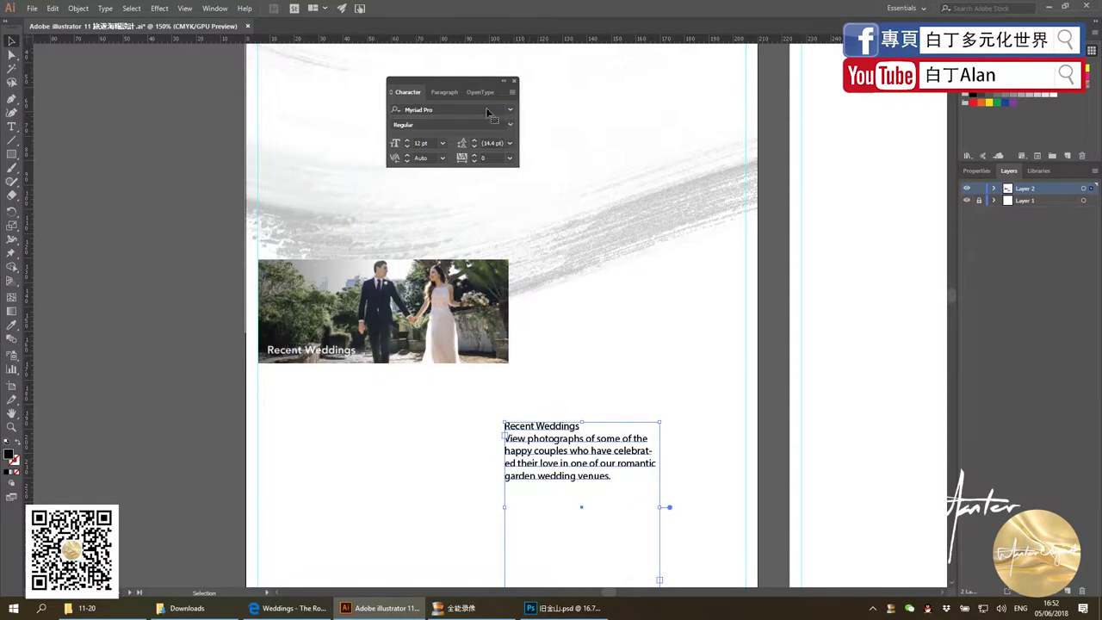
mouse_move(445, 83)
left_mouse_down()
mouse_move(1033, 248)
mouse_move(1033, 93)
left_mouse_up()
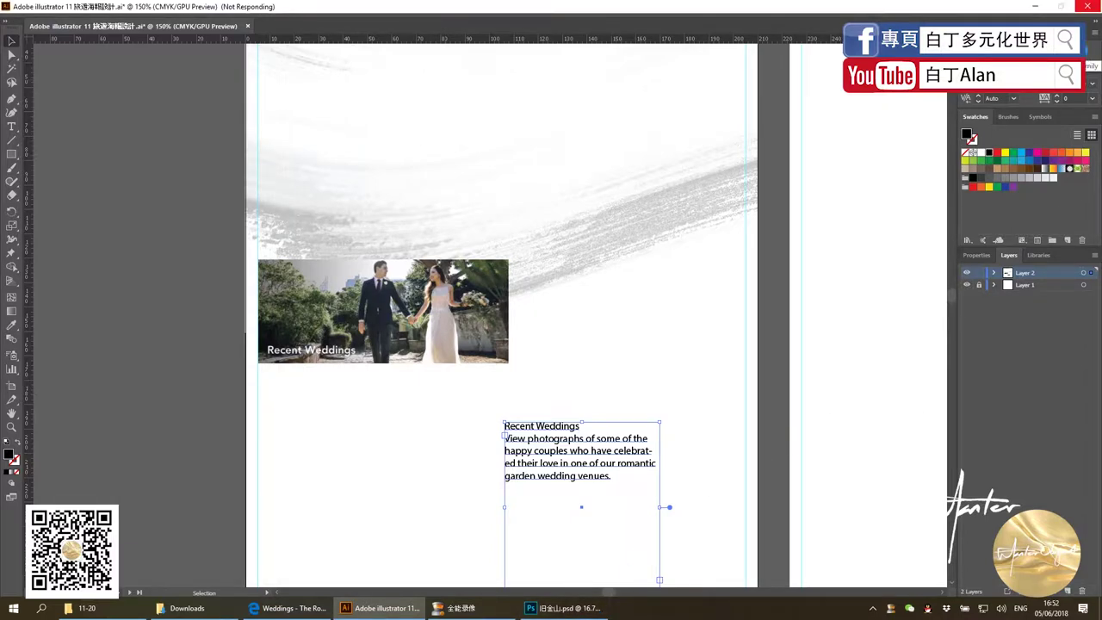
left_click(1087, 62)
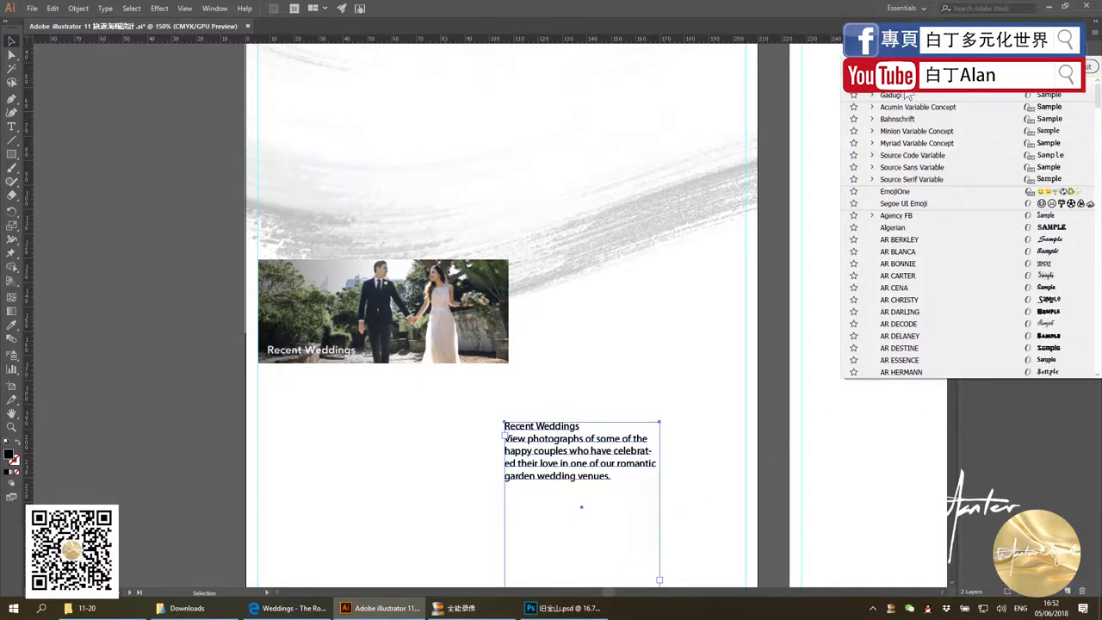
scroll(896, 225, "down", 4)
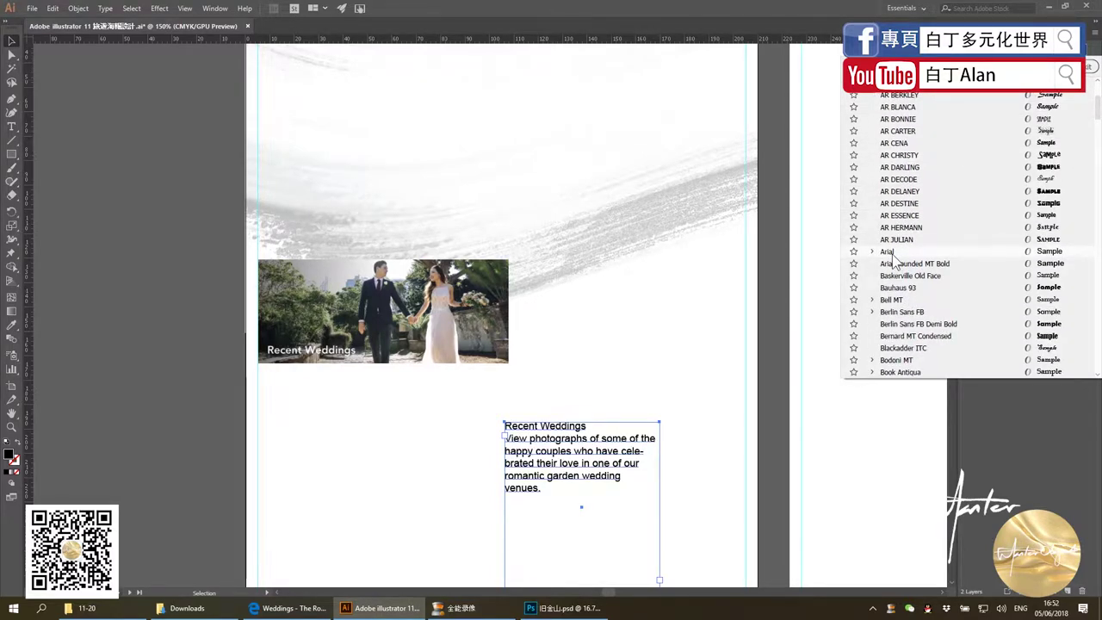
scroll(896, 259, "down", 8)
scroll(915, 312, "down", 8)
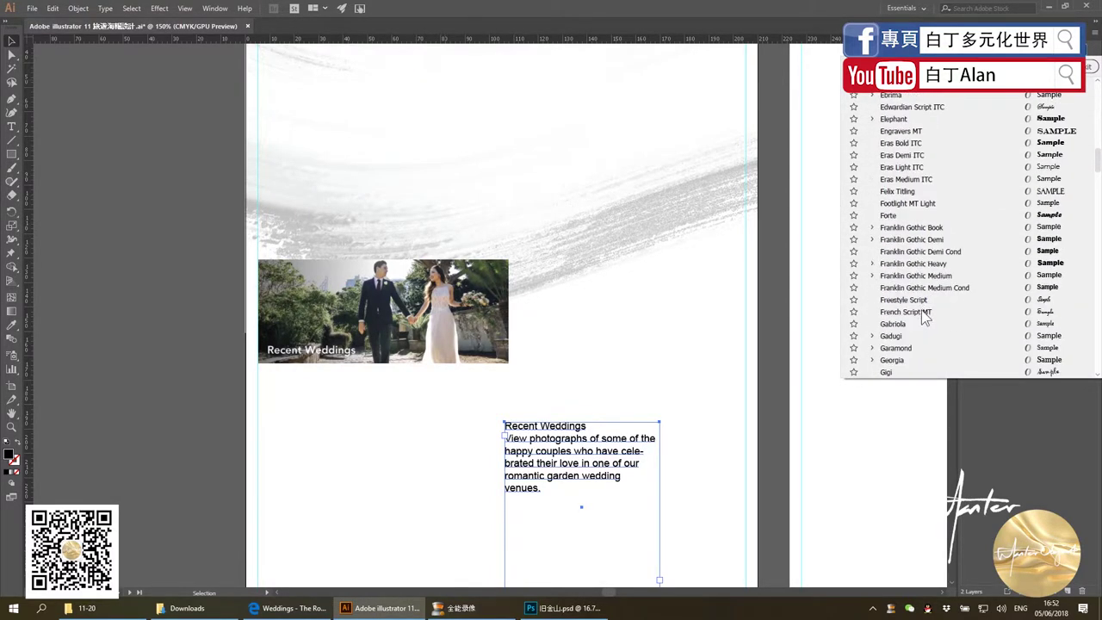
scroll(915, 313, "down", 8)
scroll(919, 314, "down", 8)
scroll(914, 312, "down", 5)
scroll(913, 312, "down", 5)
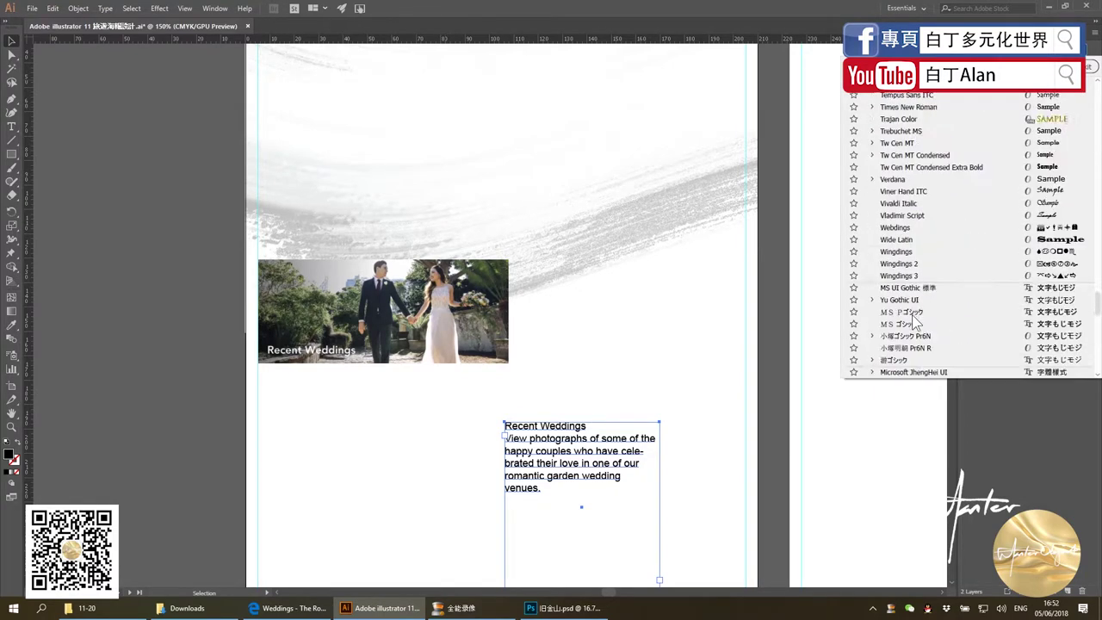
scroll(911, 314, "down", 3)
scroll(914, 318, "up", 3)
scroll(916, 319, "up", 3)
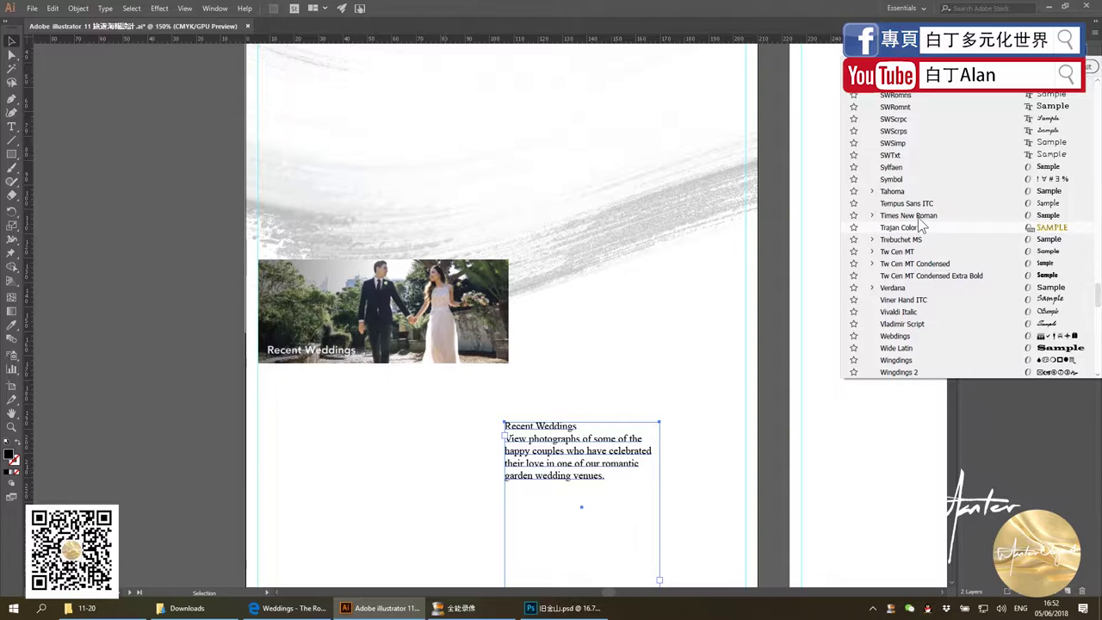
left_click(919, 220)
Move the Recent Weddings text frame beside the photo and widen it to the right margin
mouse_move(553, 472)
left_mouse_down()
mouse_move(567, 303)
mouse_move(582, 352)
left_mouse_up()
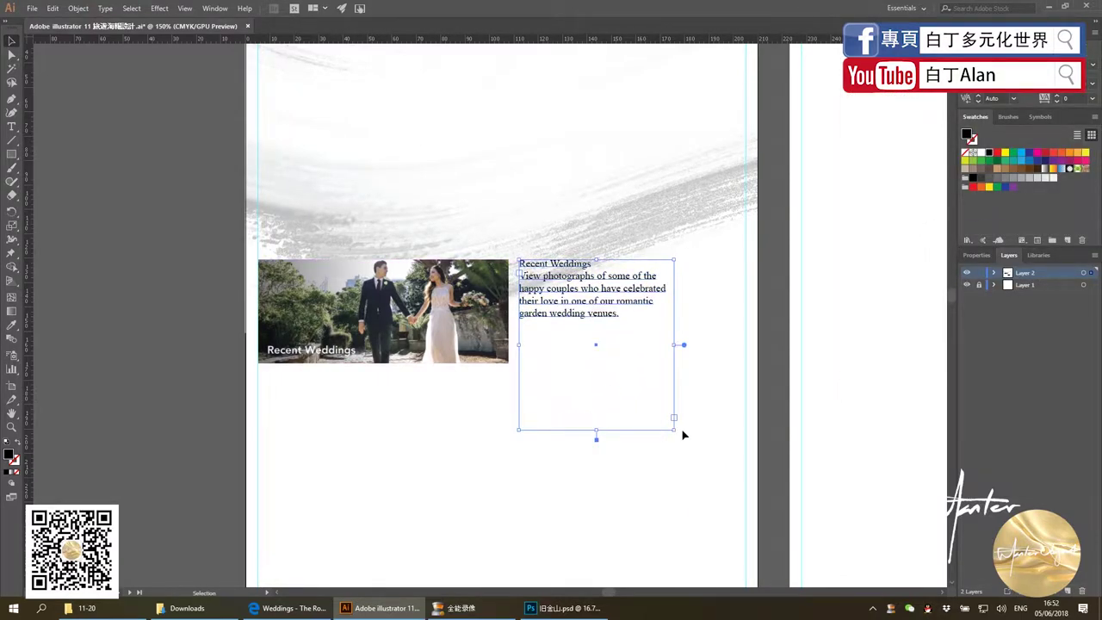
left_click_drag(674, 429, 646, 361)
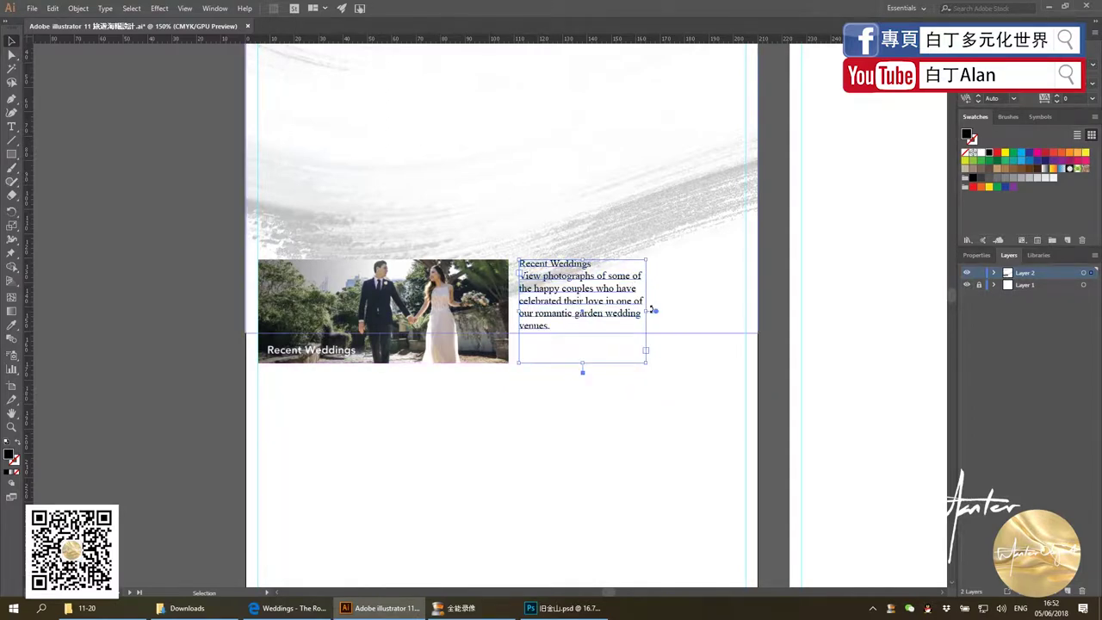
left_click_drag(656, 311, 746, 311)
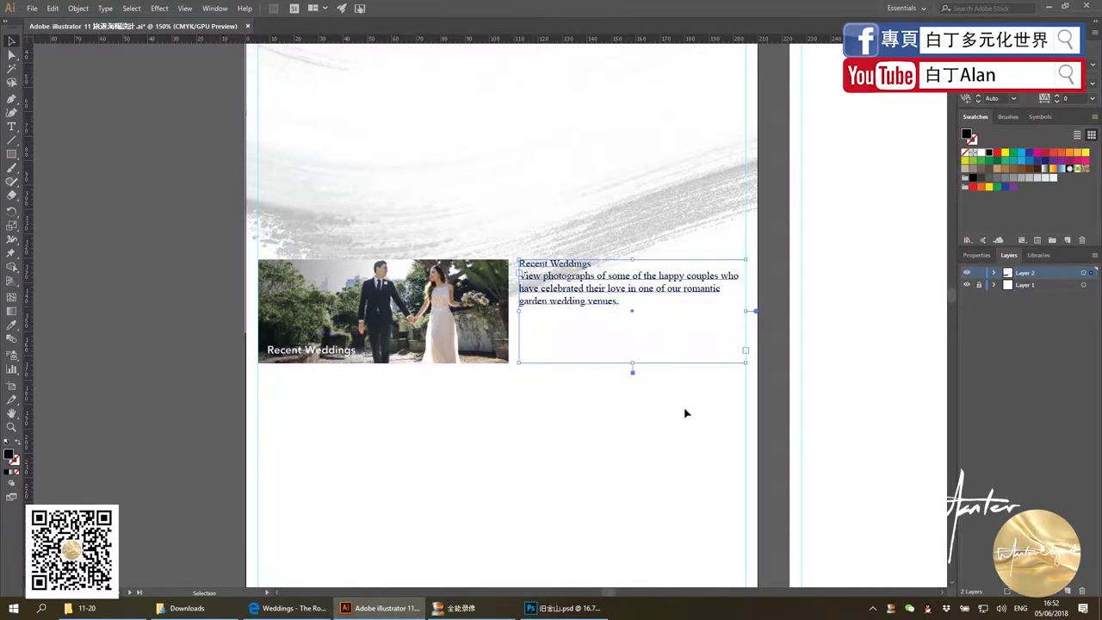
left_click(502, 354)
scroll(518, 356, "down", 2)
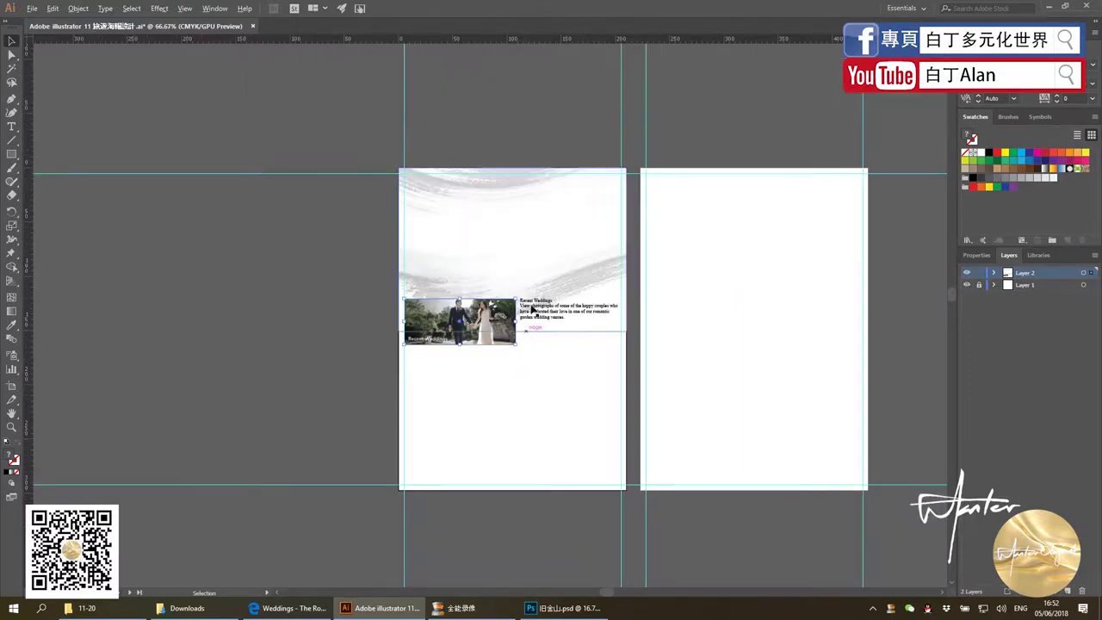
scroll(543, 332, "up", 2)
left_click(543, 332)
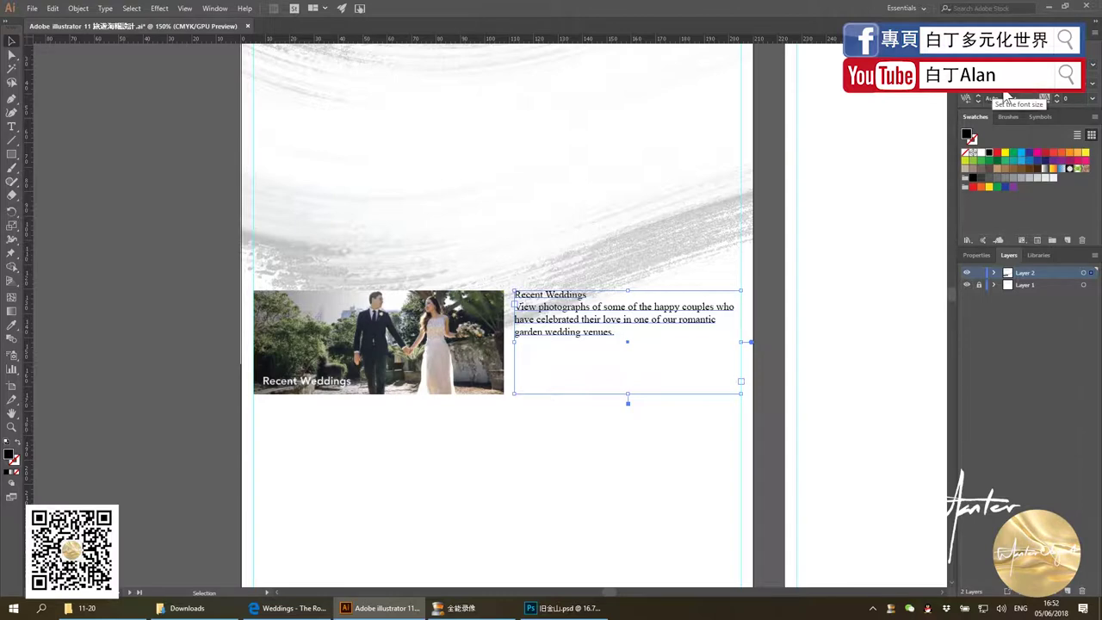
Switch the workspace from Essentials to Automation
left_click(902, 10)
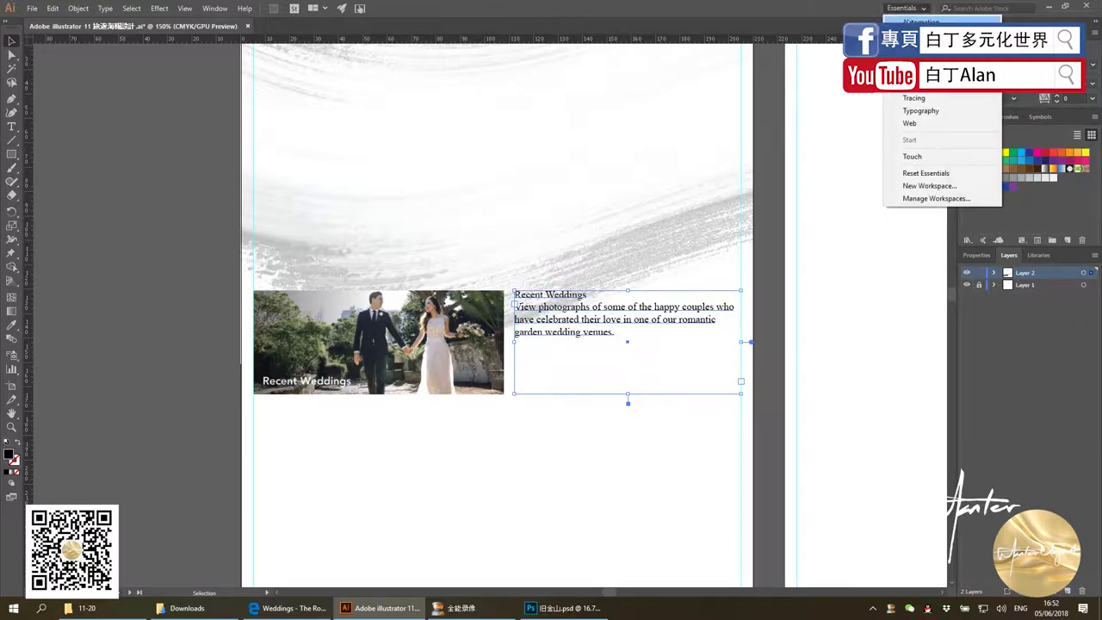
key("Escape")
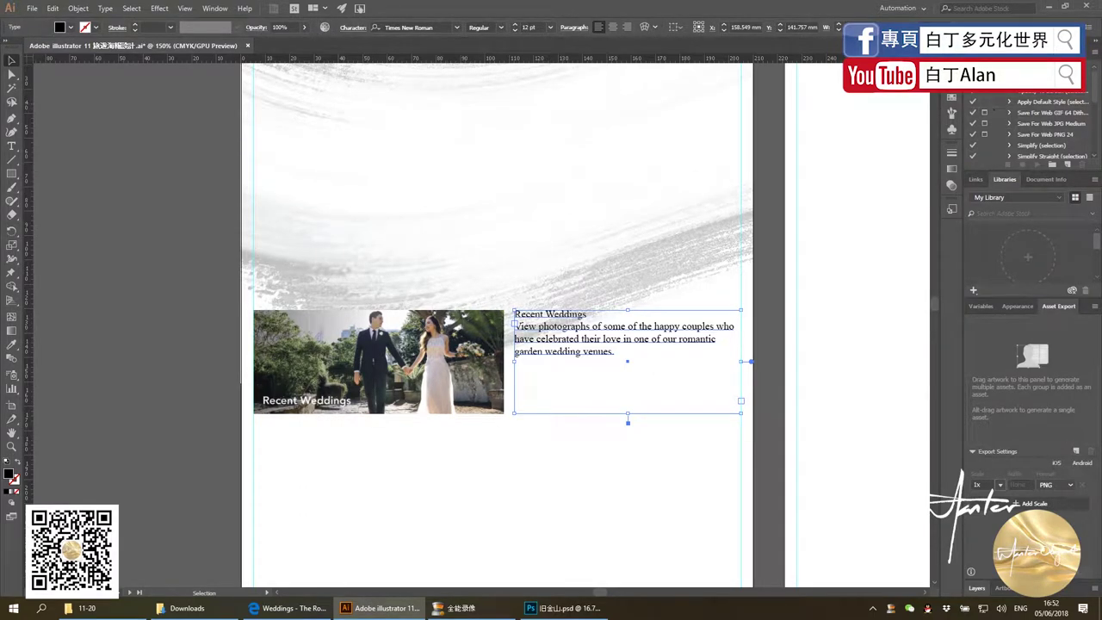
Give the Recent Weddings text 18 pt leading and justify it with the last line left-aligned
left_click(361, 29)
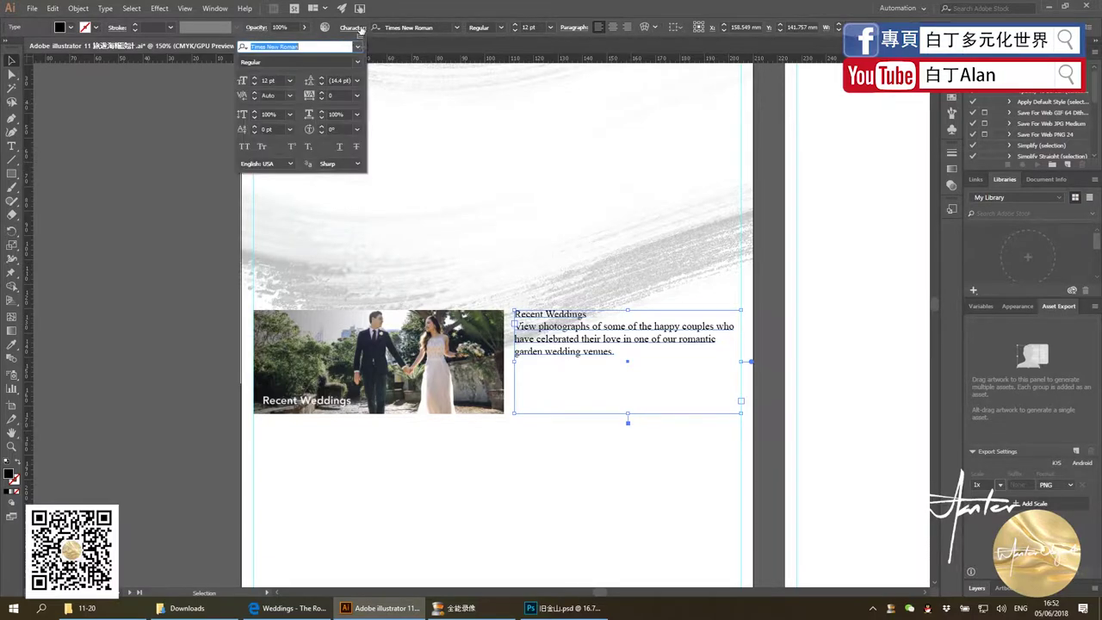
left_click(359, 80)
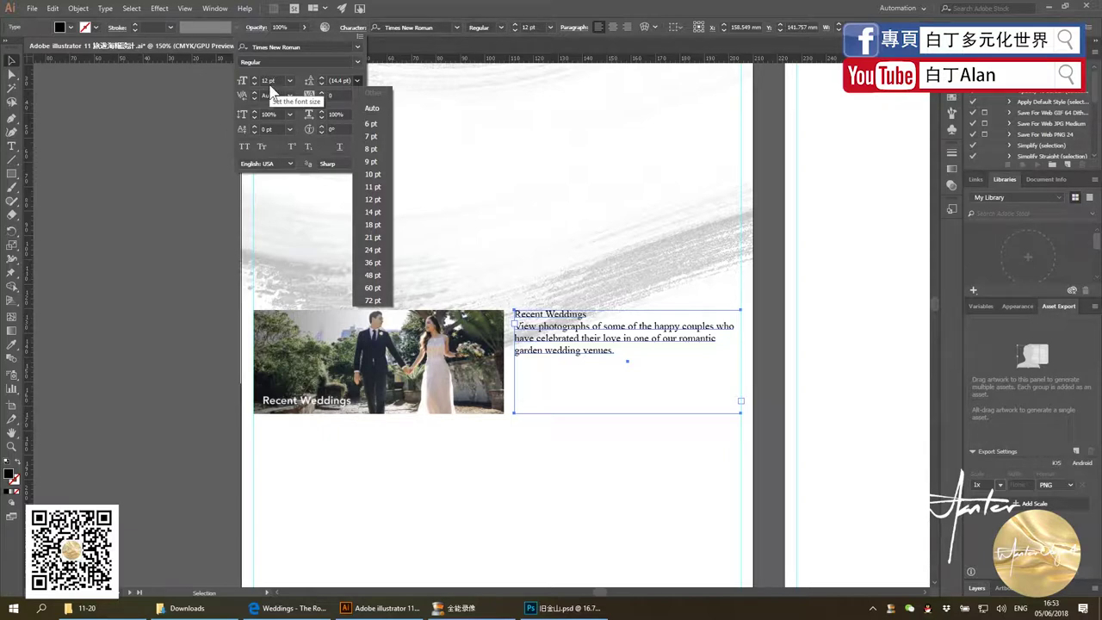
left_click(373, 226)
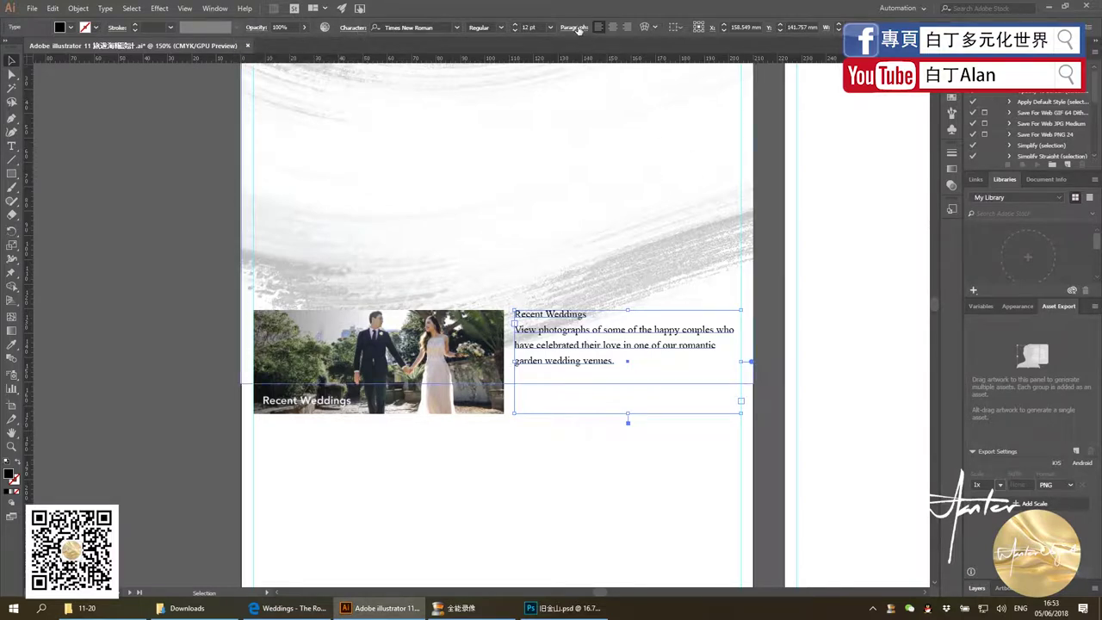
left_click(575, 27)
left_click(520, 47)
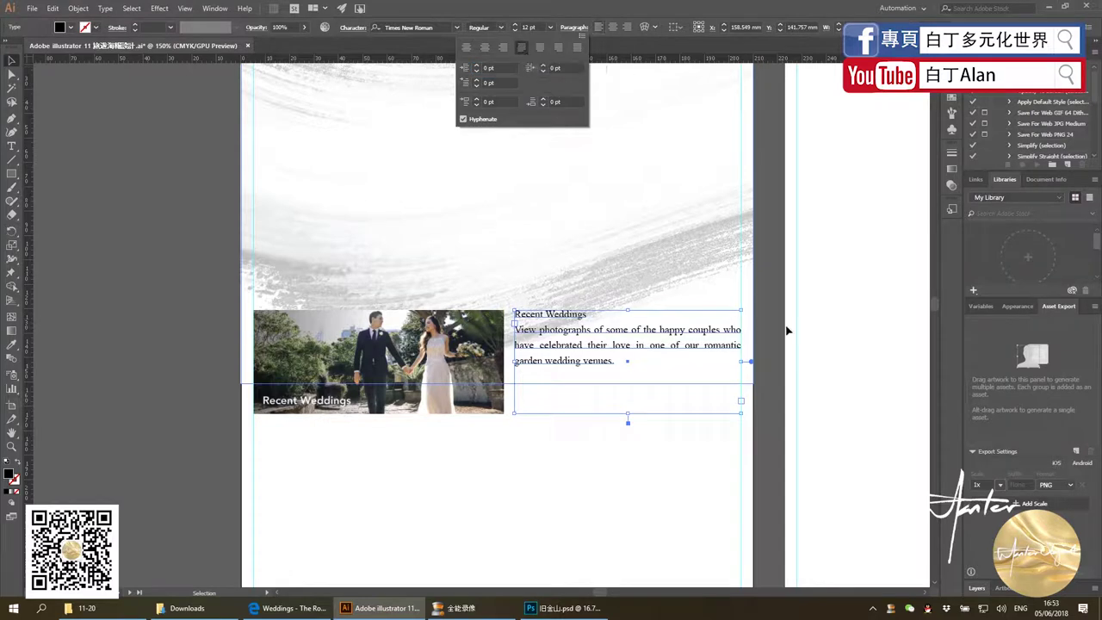
left_click(794, 327)
scroll(795, 327, "down", 1)
Draw a 210 mm-wide rectangle across the photo and text band and send it to back
scroll(728, 352, "up", 2)
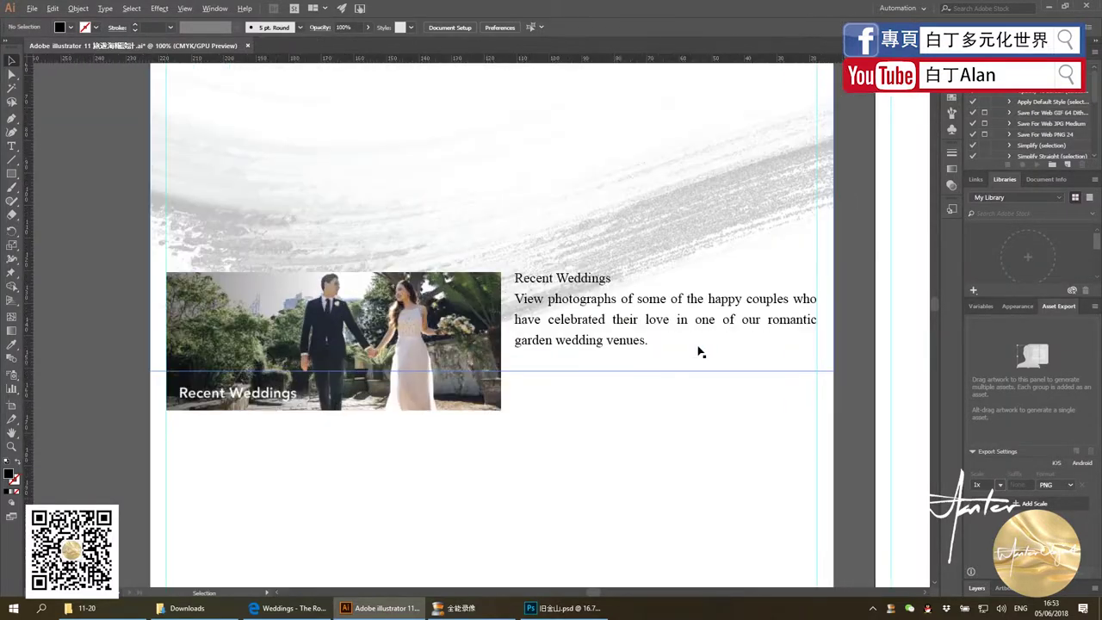
left_click(11, 173)
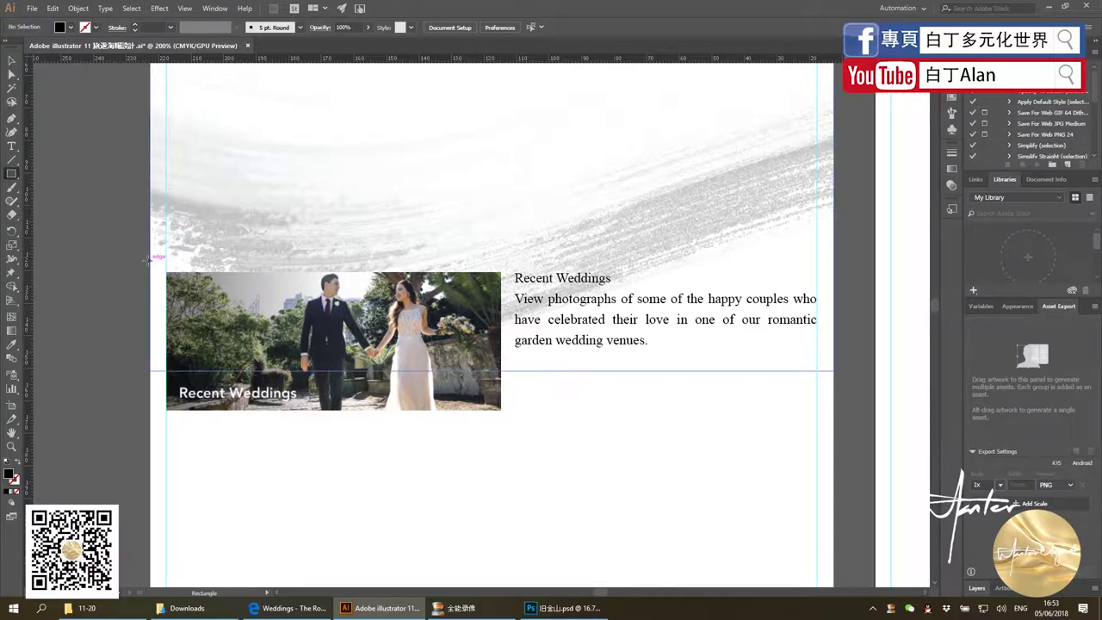
left_click_drag(148, 259, 550, 432)
left_click_drag(793, 425, 833, 420)
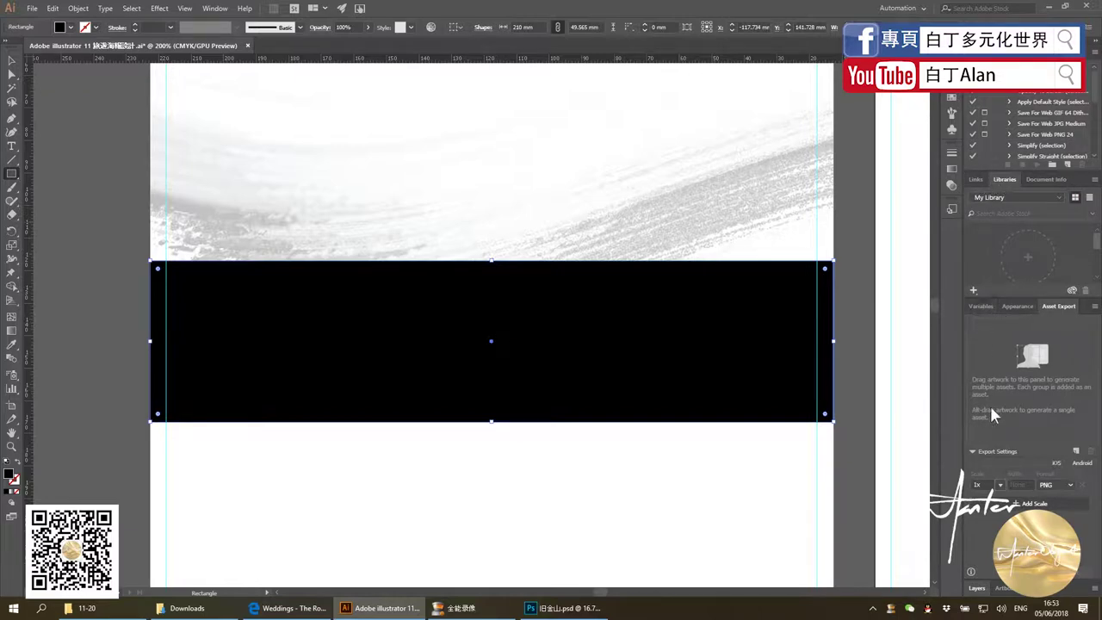
left_click(975, 587)
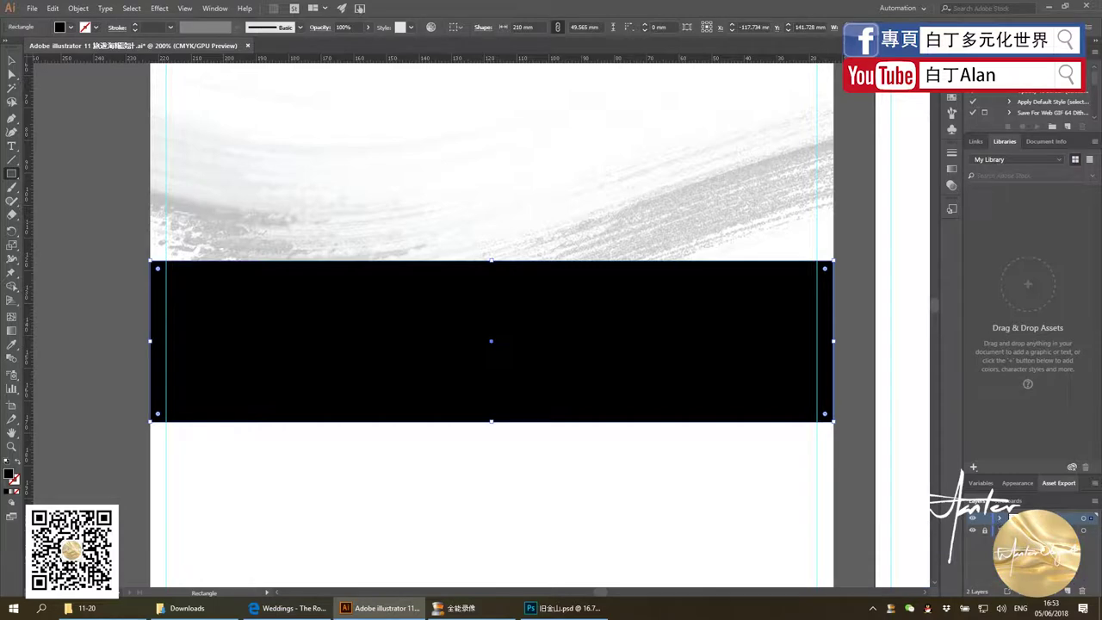
right_click(753, 376)
mouse_move(785, 308)
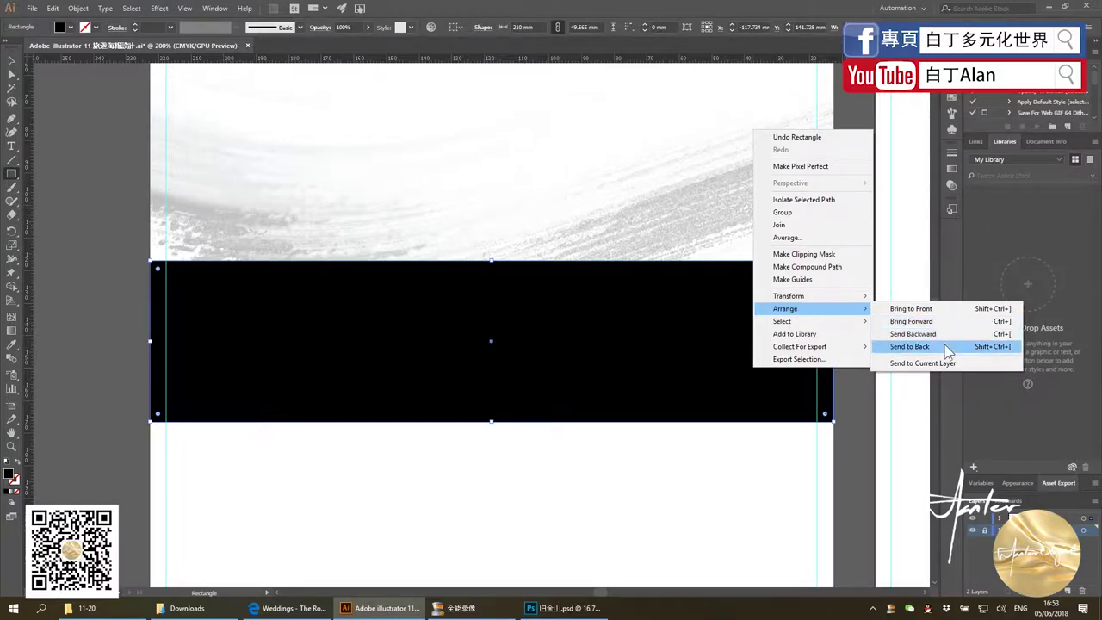
left_click(947, 346)
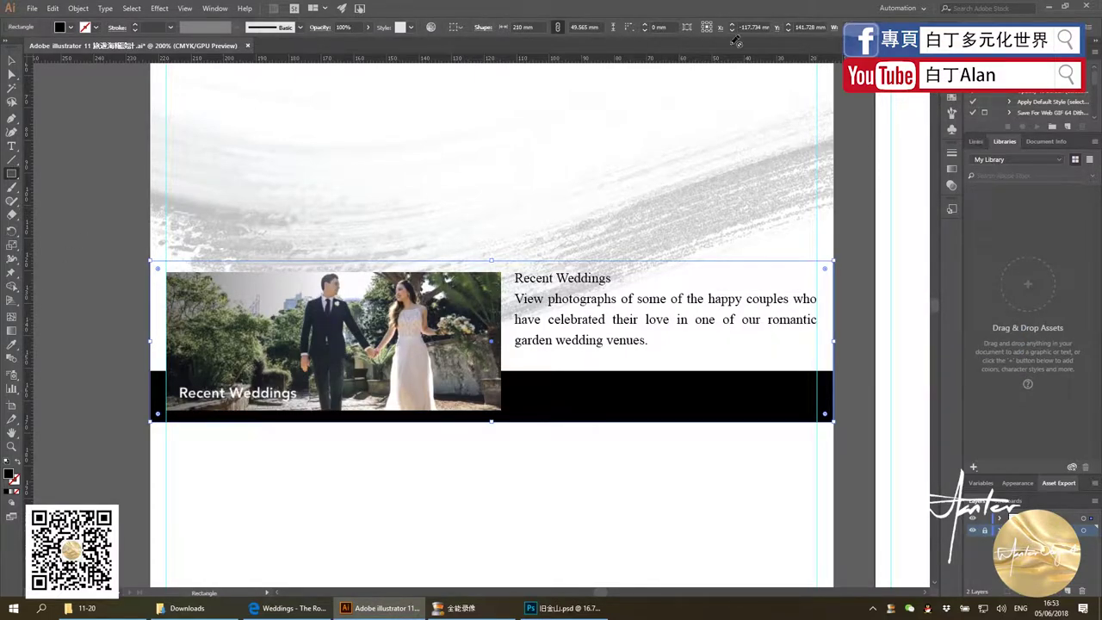
Dock the Swatches panel and fill the background rectangle with white
left_click(215, 8)
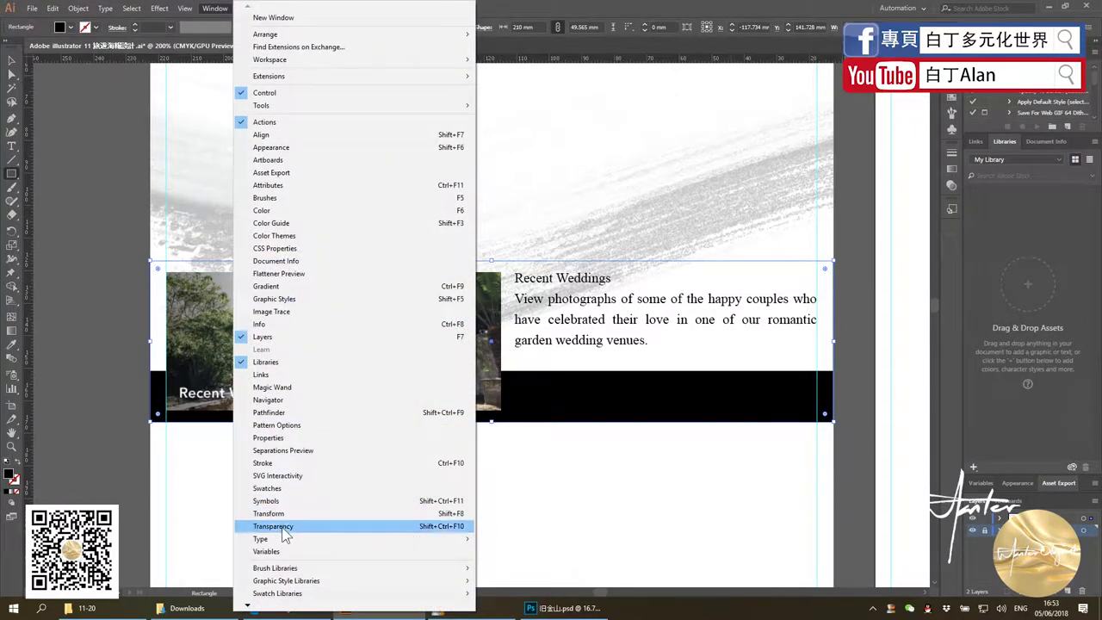
left_click(278, 488)
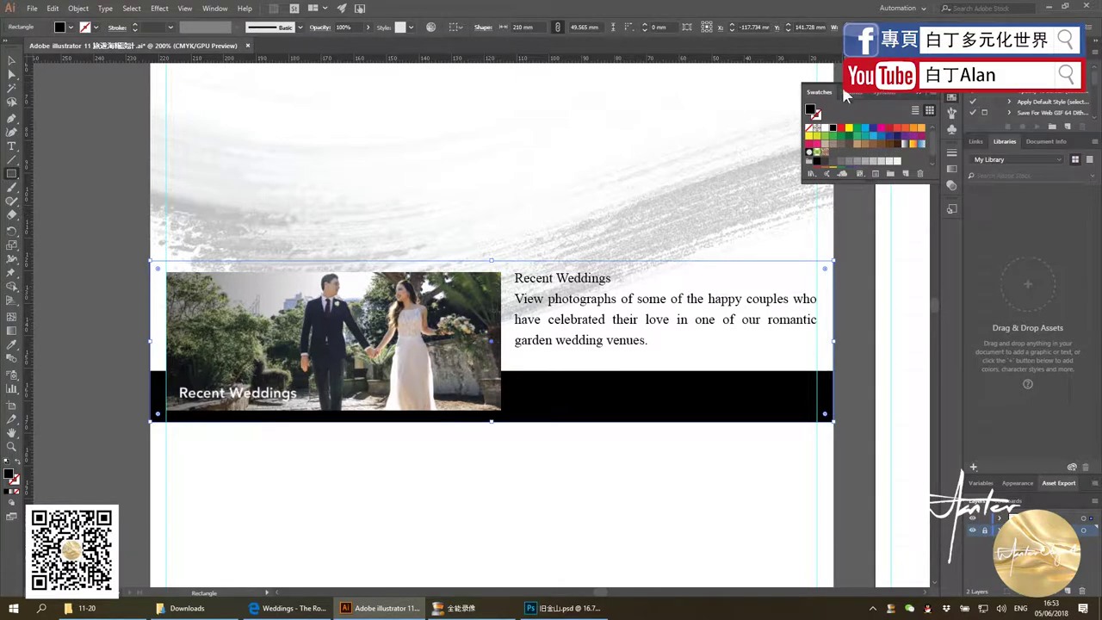
mouse_move(844, 95)
left_mouse_down()
mouse_move(1016, 107)
mouse_move(982, 104)
left_mouse_up()
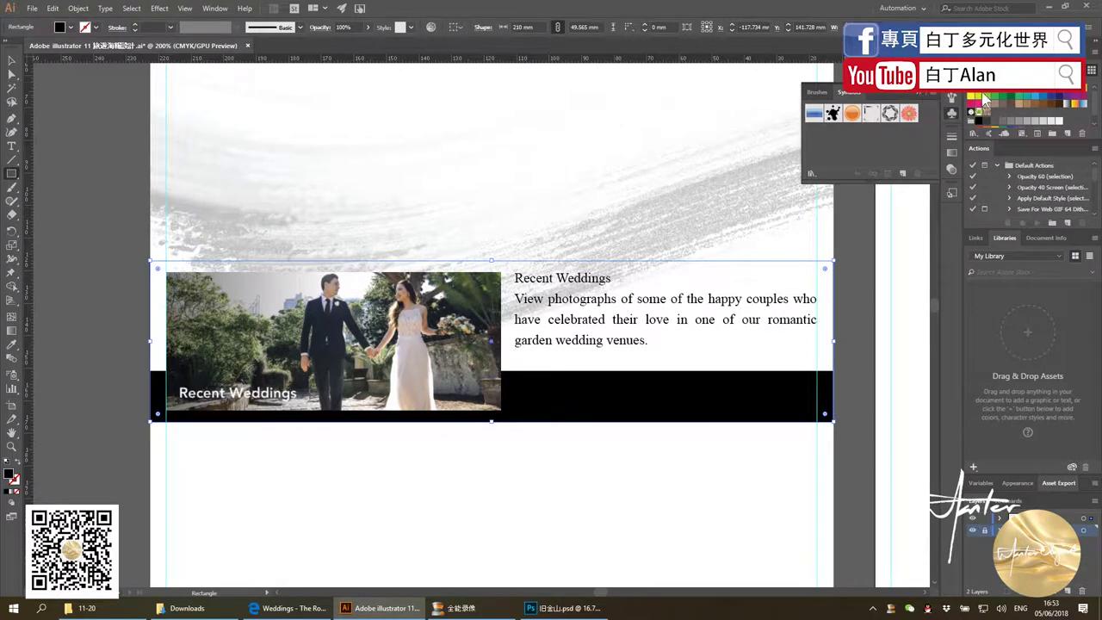
left_click(1092, 66)
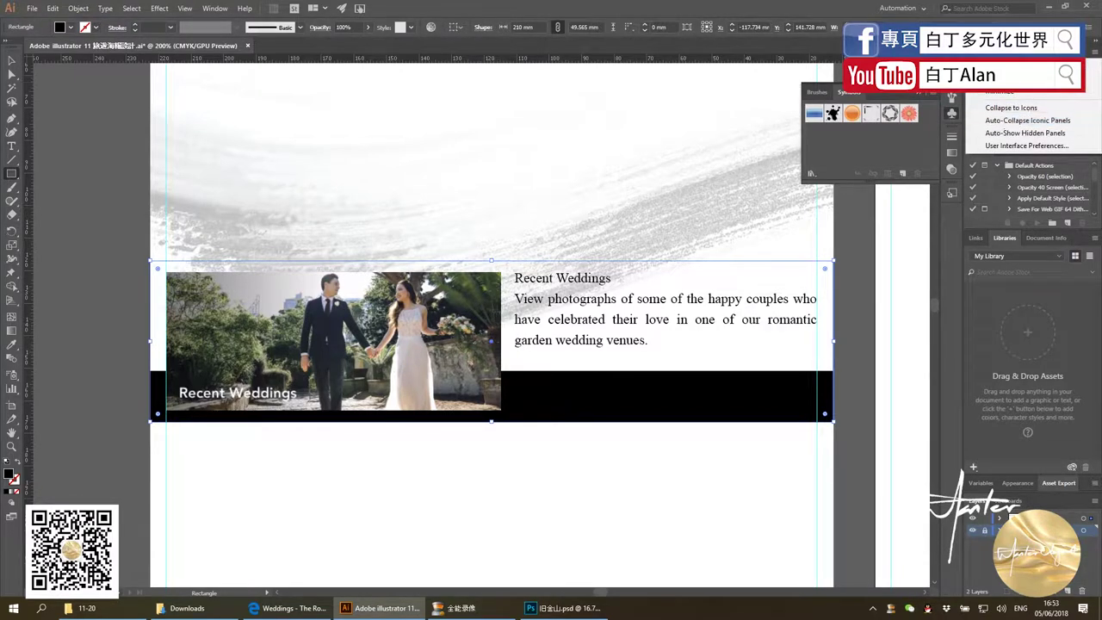
left_click(1017, 95)
left_click(985, 101)
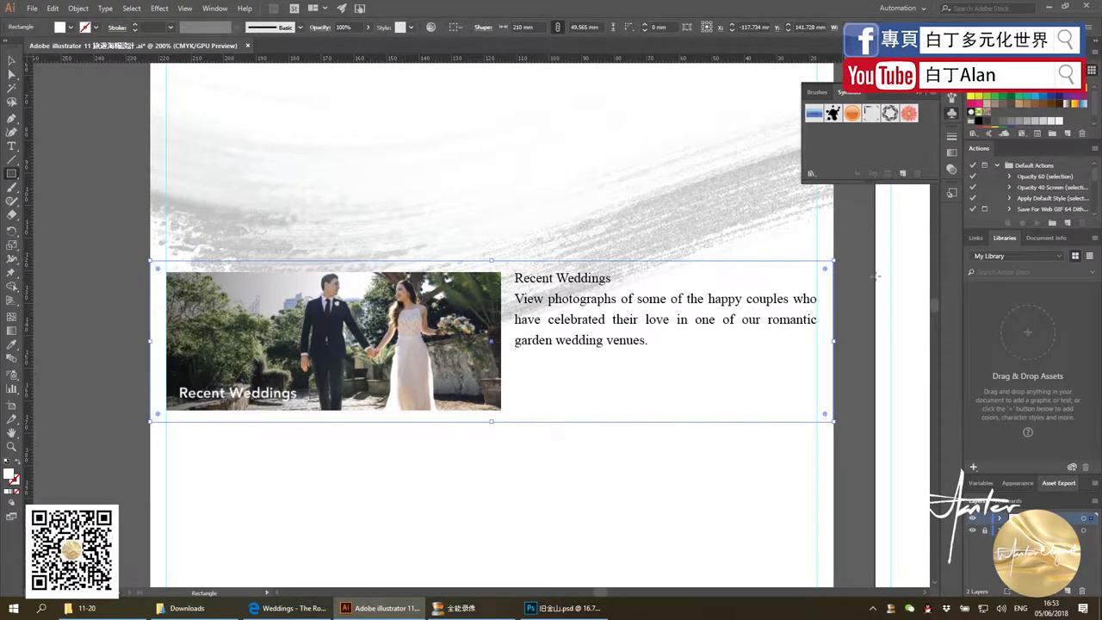
Close the floating brushes, libraries and actions panels and view the page at 100%
left_click(719, 301)
left_click(577, 324)
left_click(11, 60)
left_click(99, 206)
left_click(890, 180)
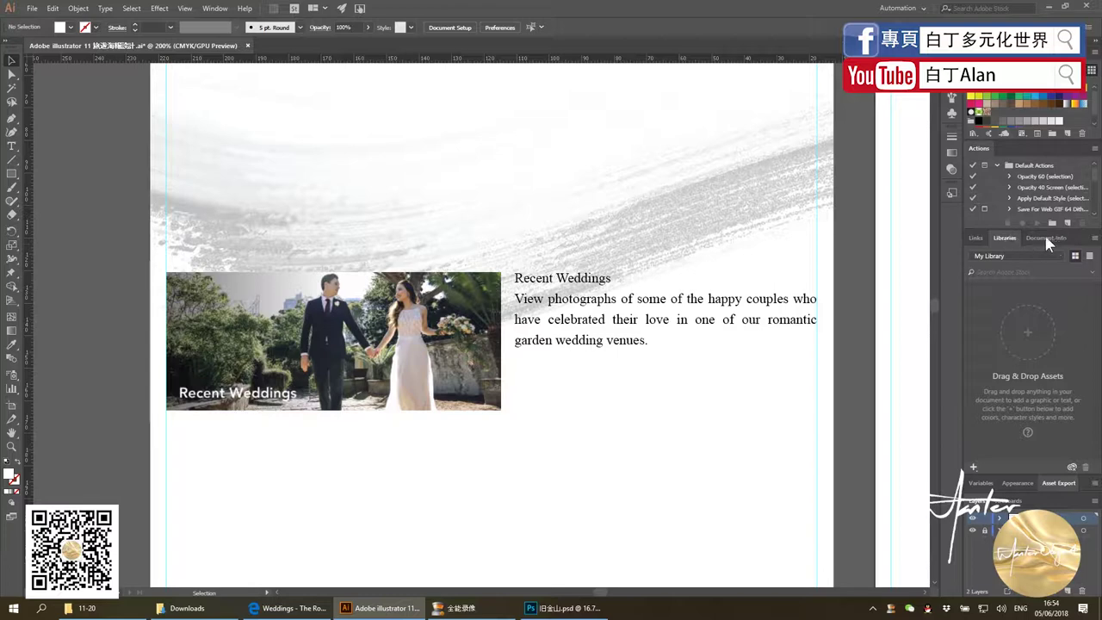
left_click_drag(1044, 234, 969, 236)
left_click(985, 226)
left_click(1002, 226)
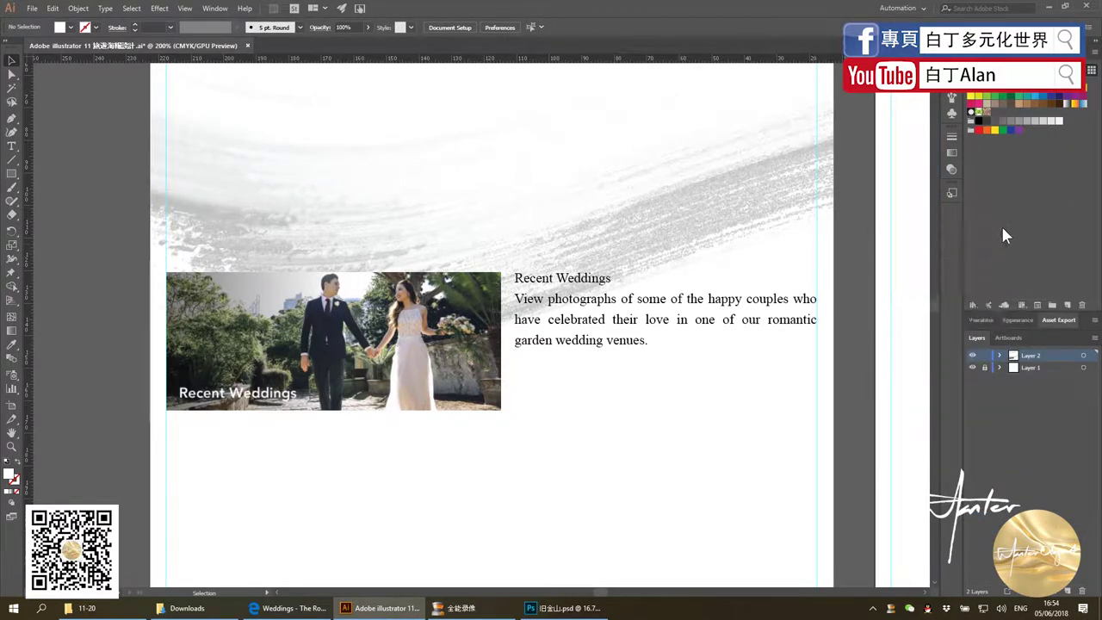
key("ctrl+1")
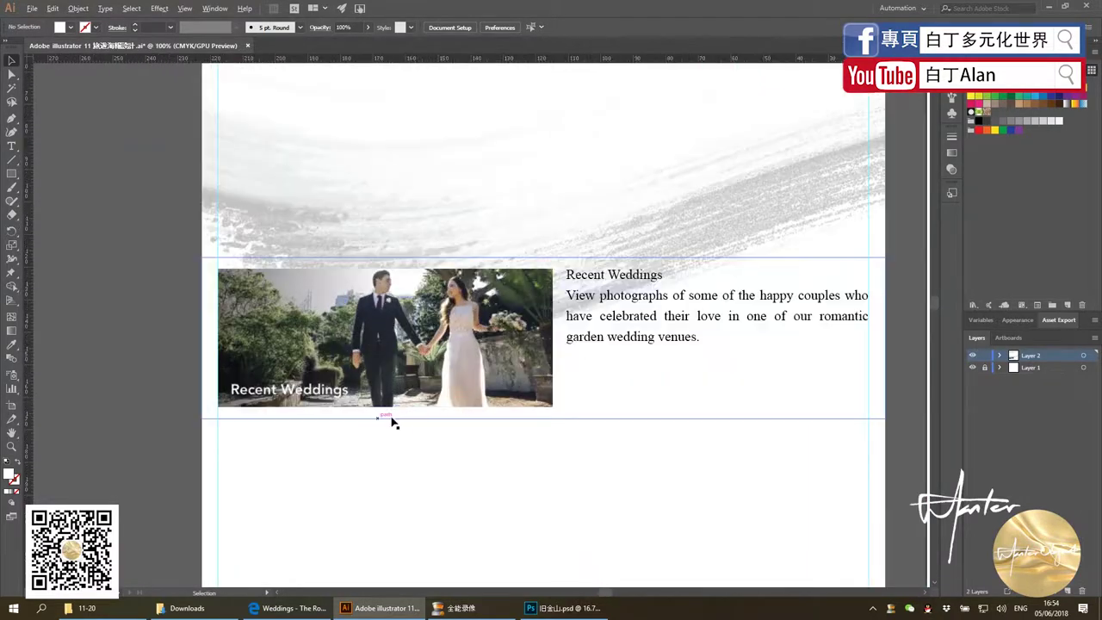
Send the brush-stroke background image behind the photo
left_click(590, 418)
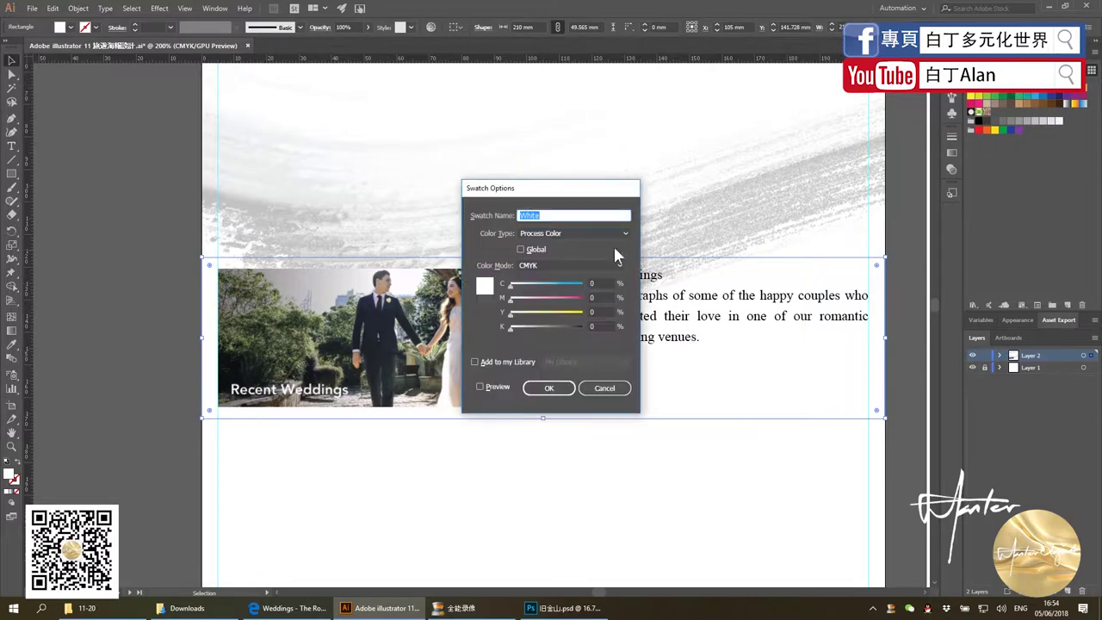
left_click(605, 387)
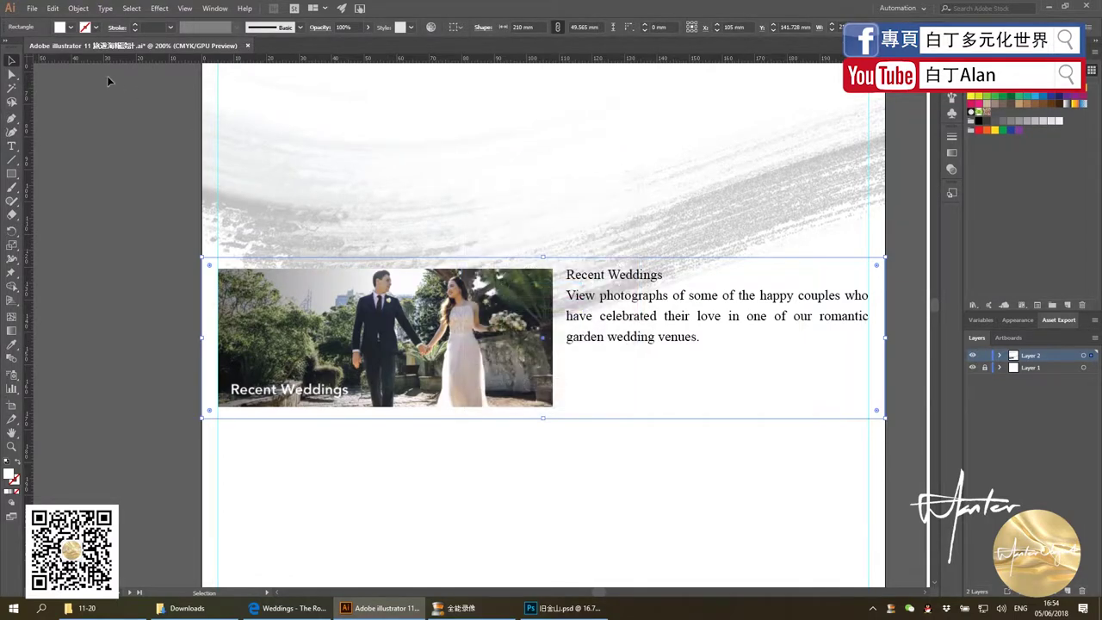
left_click(169, 255)
scroll(177, 270, "down", 1)
left_click(615, 175)
right_click(666, 178)
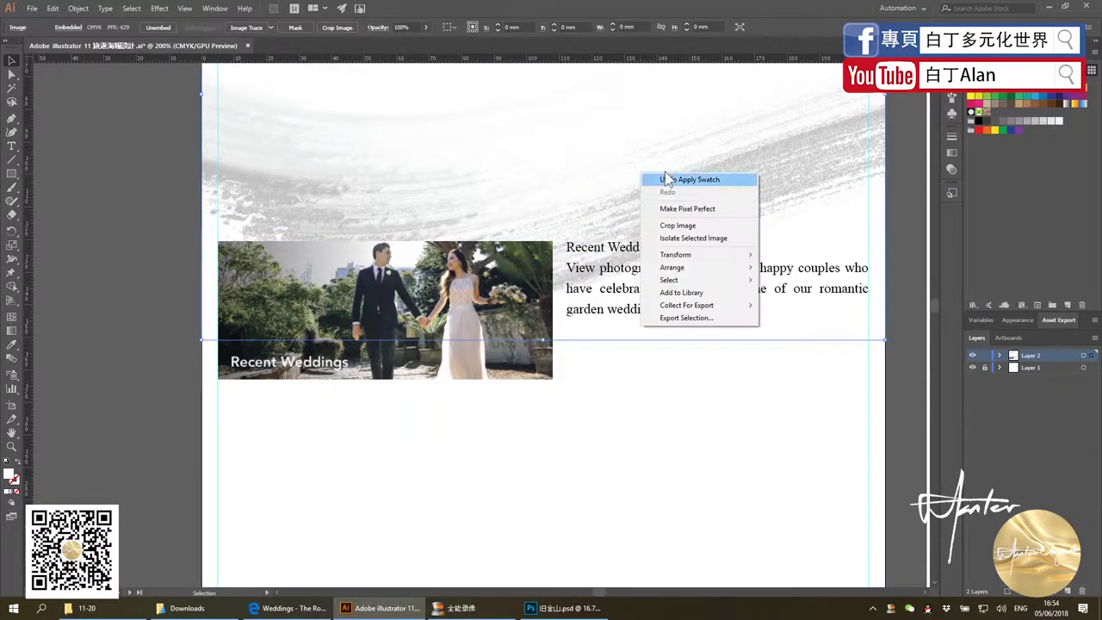
left_click(805, 304)
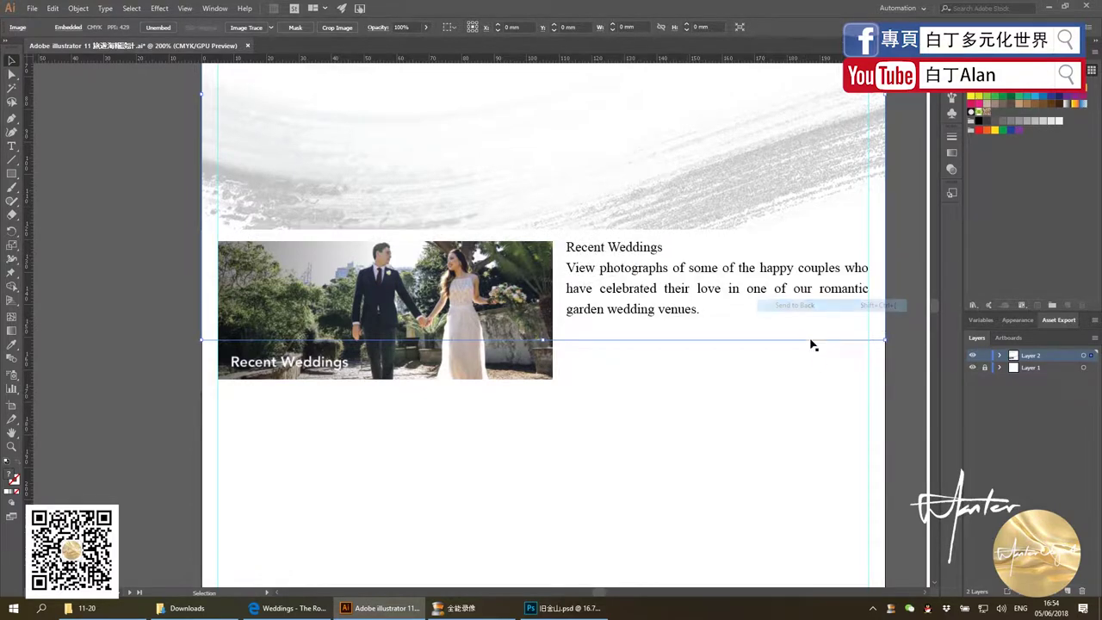
left_click(814, 417)
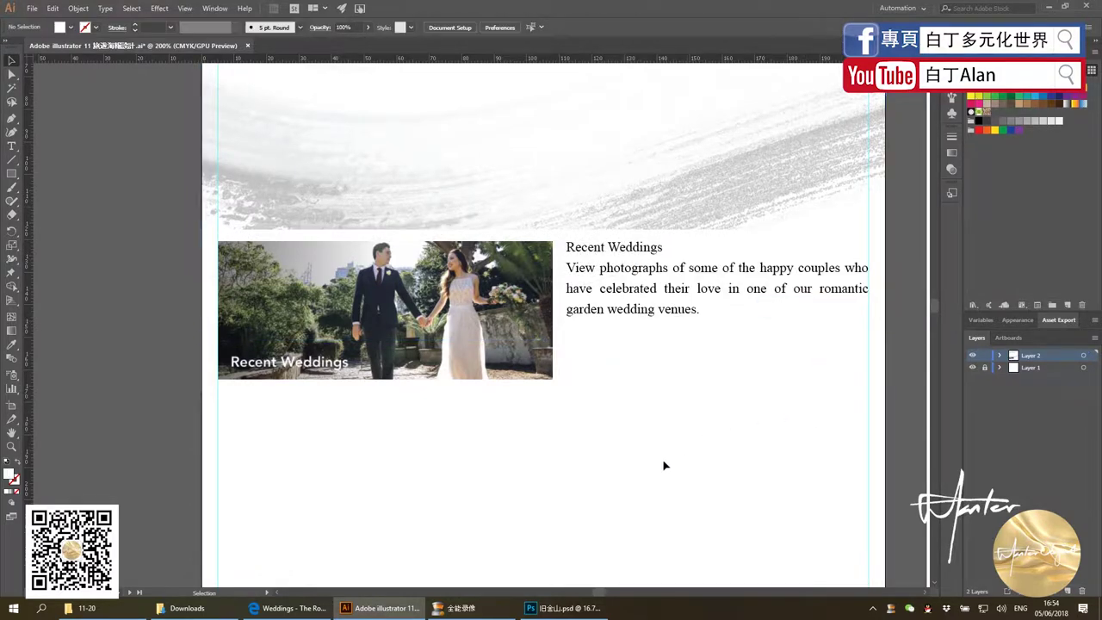
Stretch the white frame's top and bottom edges to make it about 51.6 mm tall
left_click(567, 248)
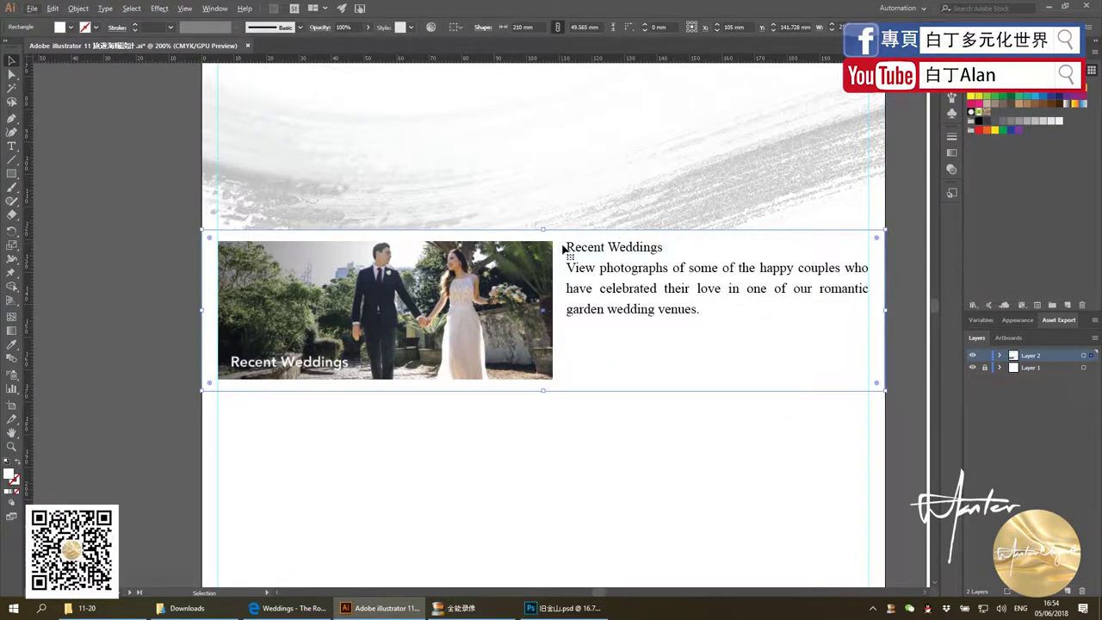
scroll(592, 302, "down", 1)
left_click_drag(555, 249, 555, 242)
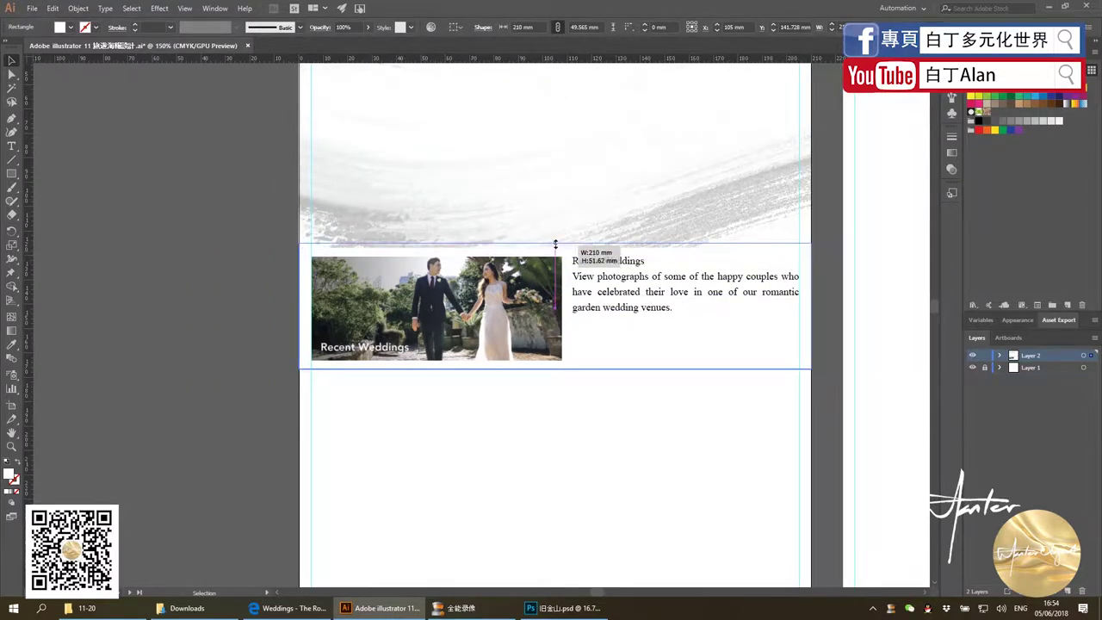
left_click_drag(559, 370, 555, 368)
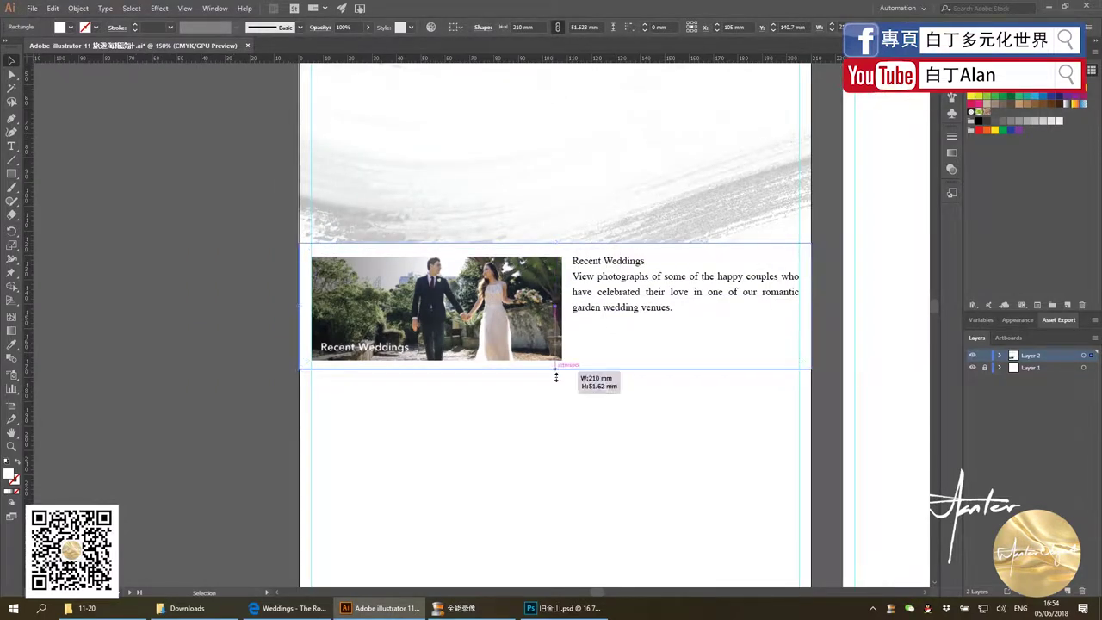
left_click(541, 421)
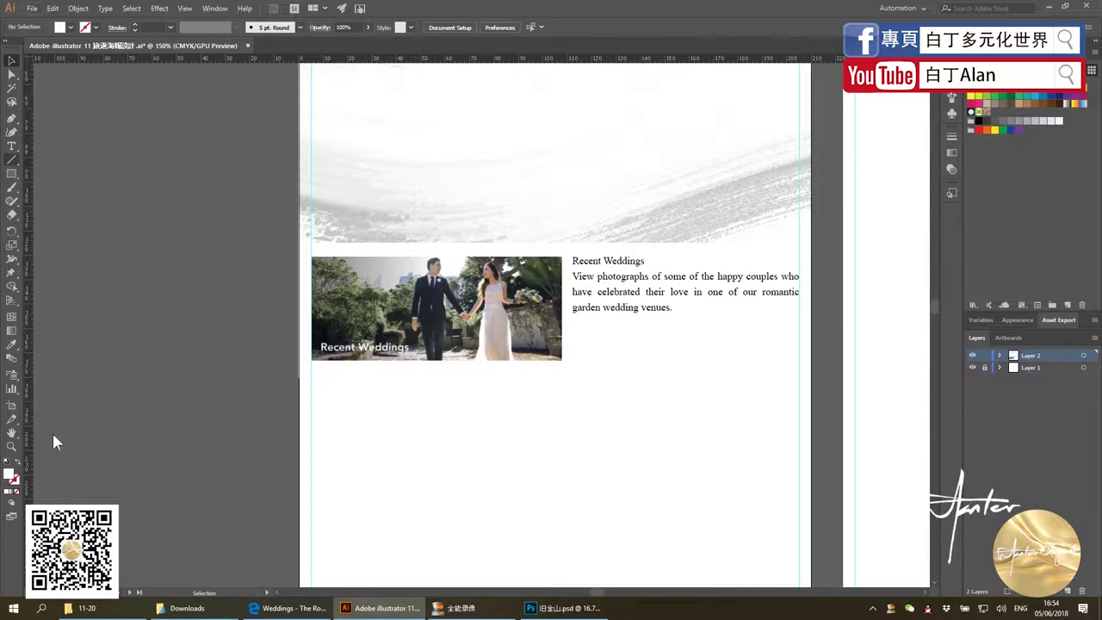
left_click(279, 608)
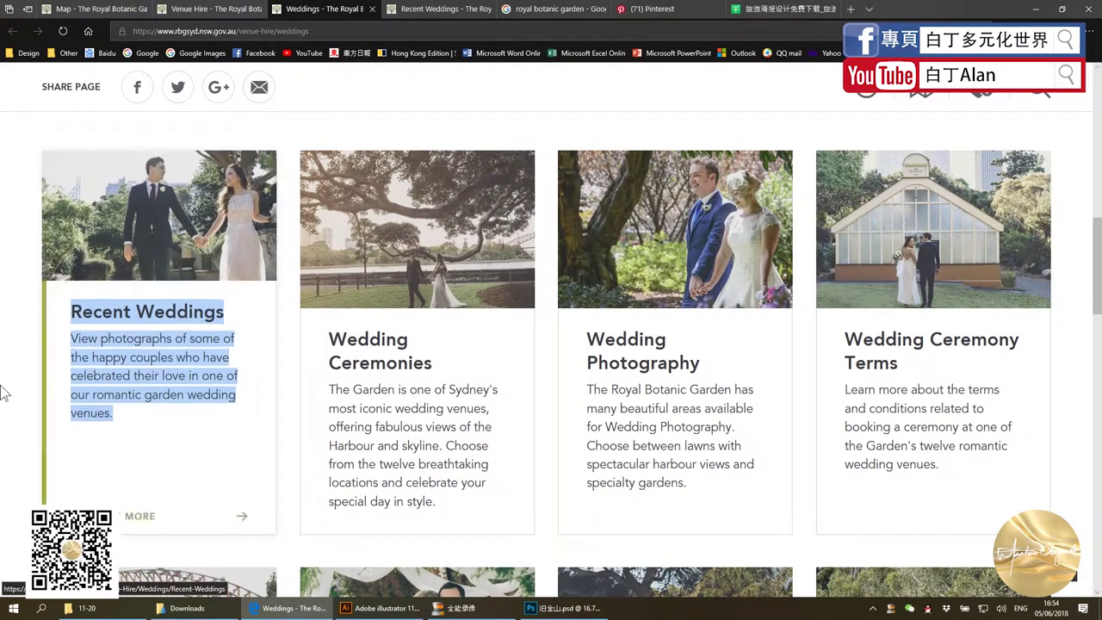
left_click(383, 607)
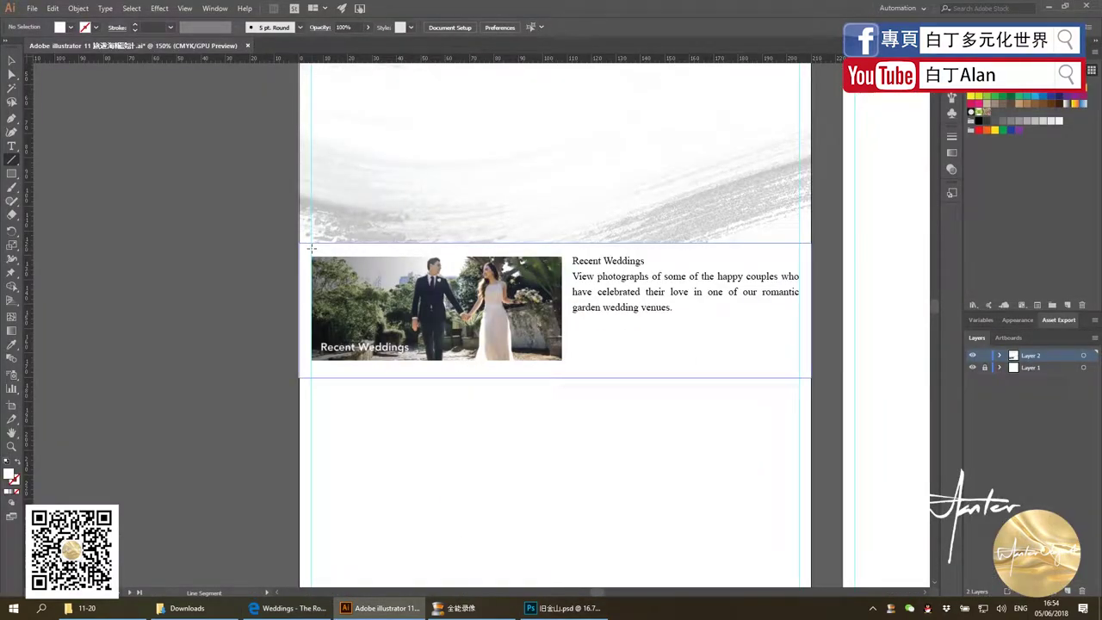
Draw a horizontal line across the section top with a black 0.5 pt stroke
left_click_drag(311, 246, 800, 246)
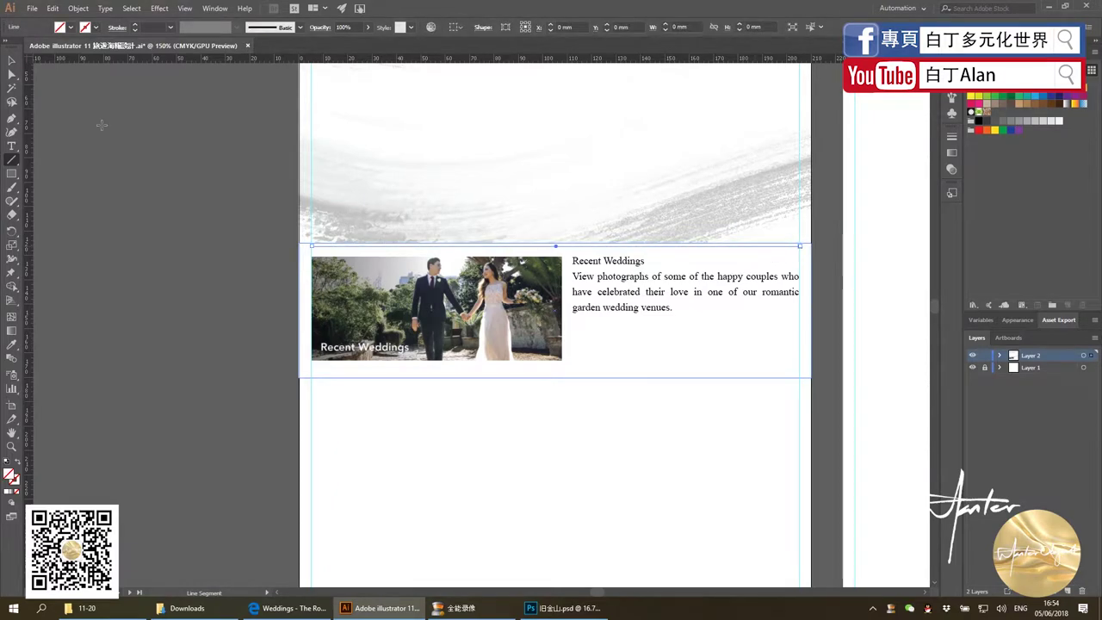
key("v")
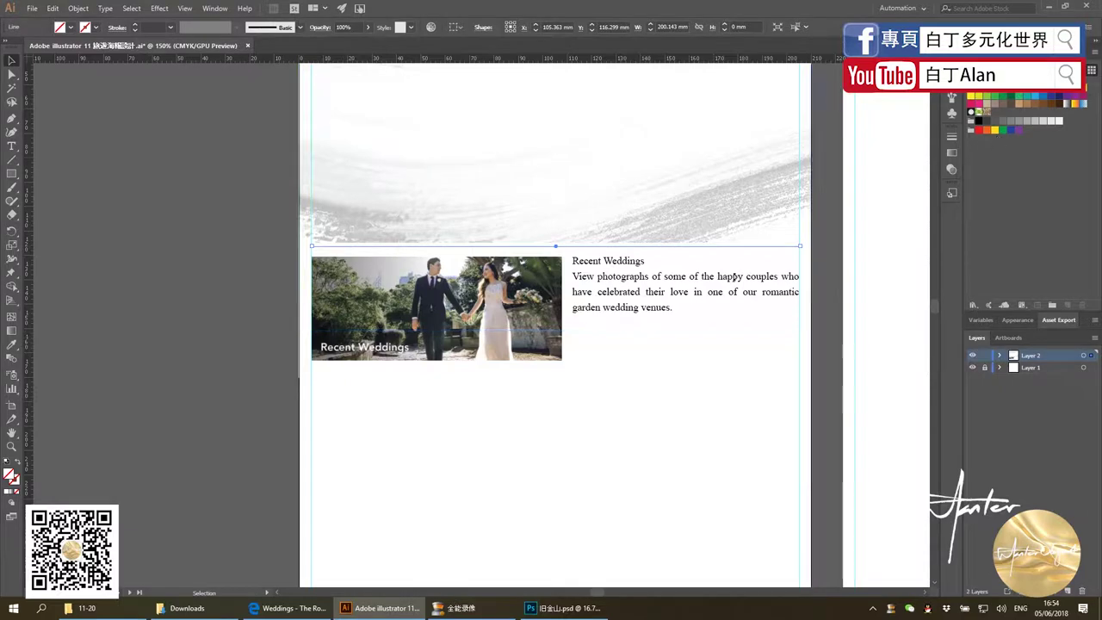
left_click(16, 483)
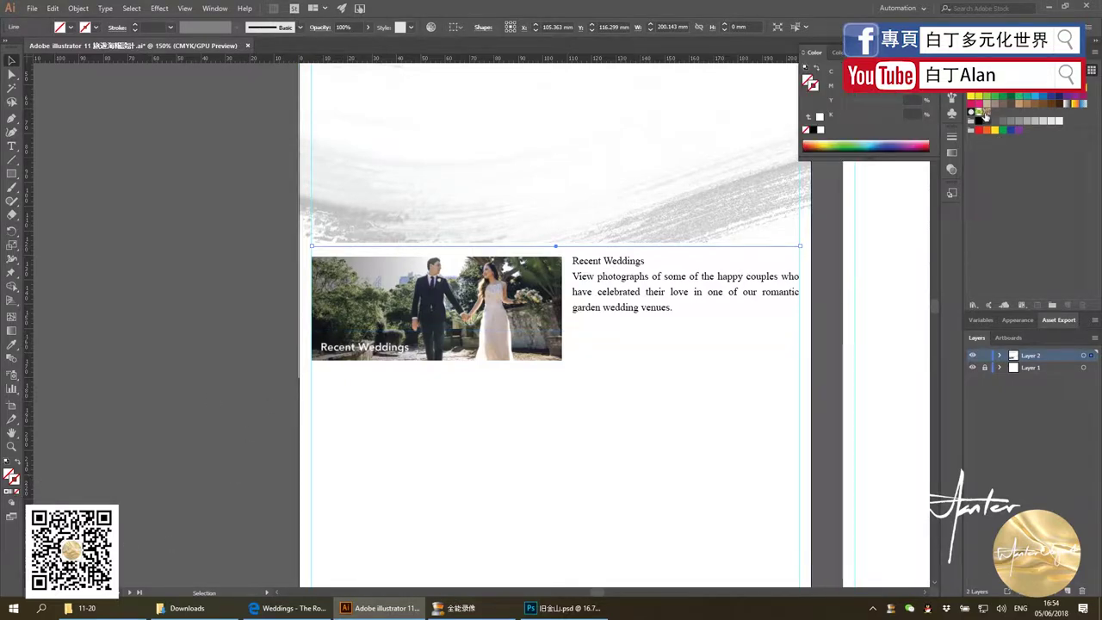
left_click(977, 124)
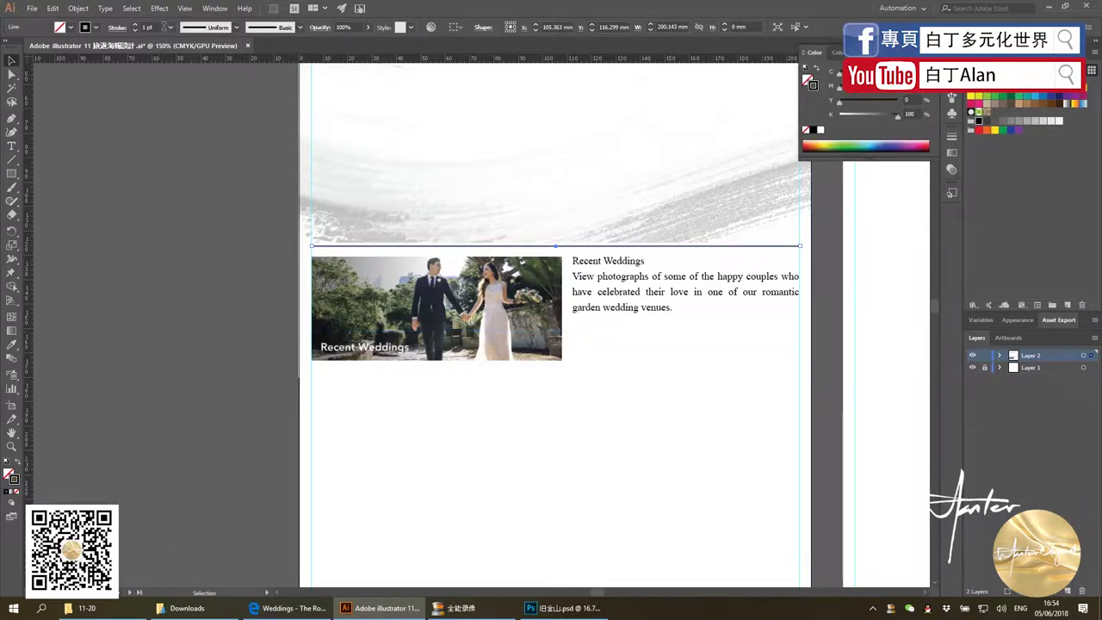
left_click(170, 27)
left_click(184, 68)
left_click(113, 153)
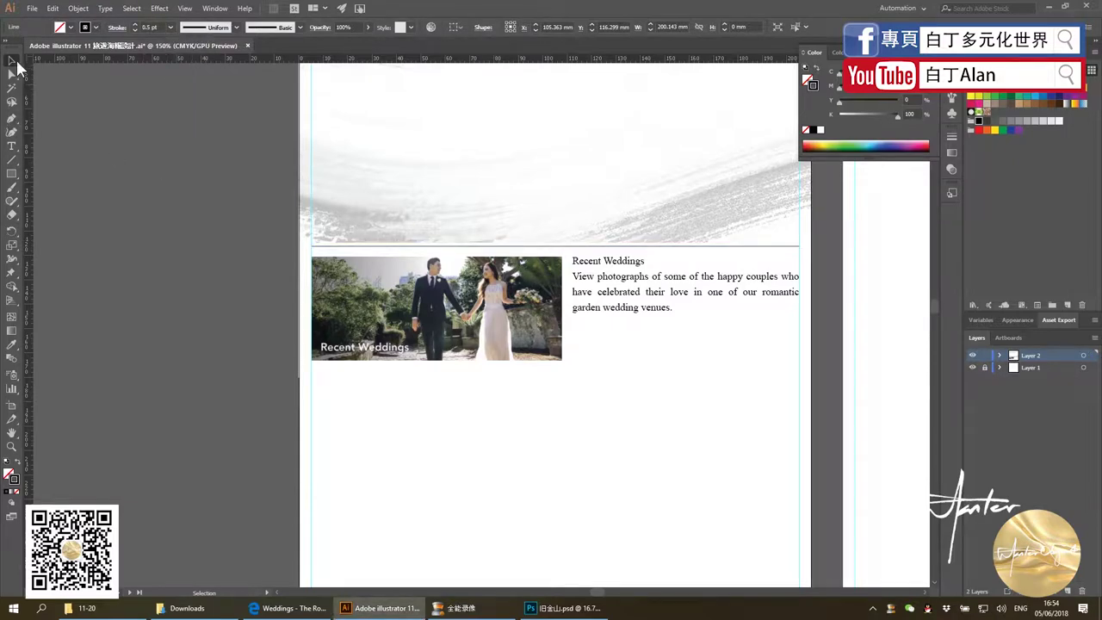
Raise the section frame's top edge up to the new line
scroll(273, 308, "down", 2)
scroll(439, 275, "up", 3)
scroll(441, 274, "up", 1)
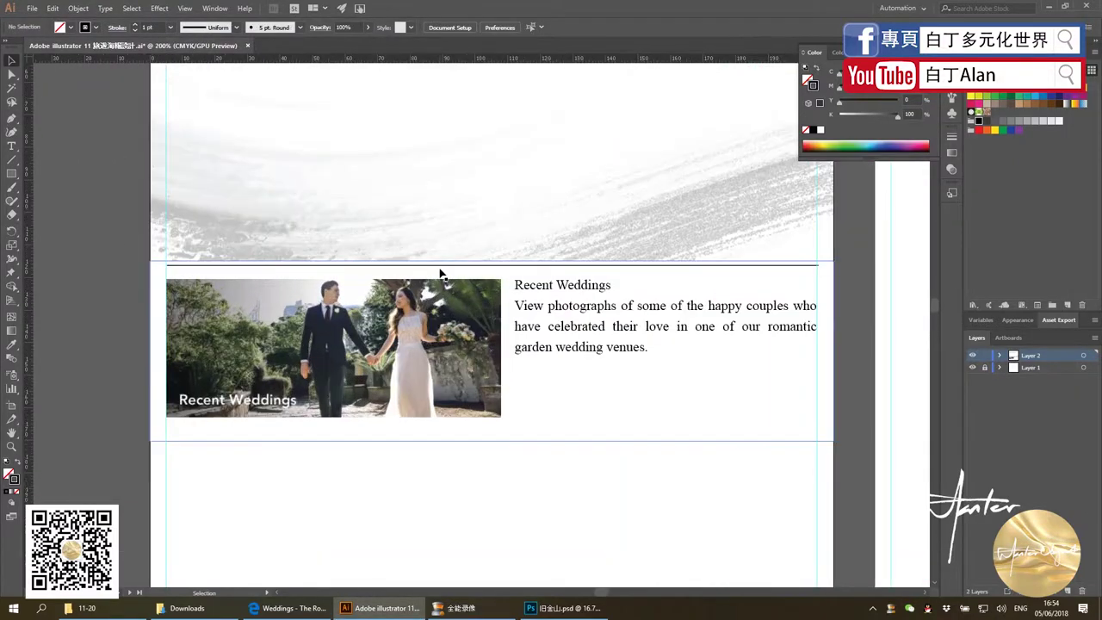
left_click(469, 262)
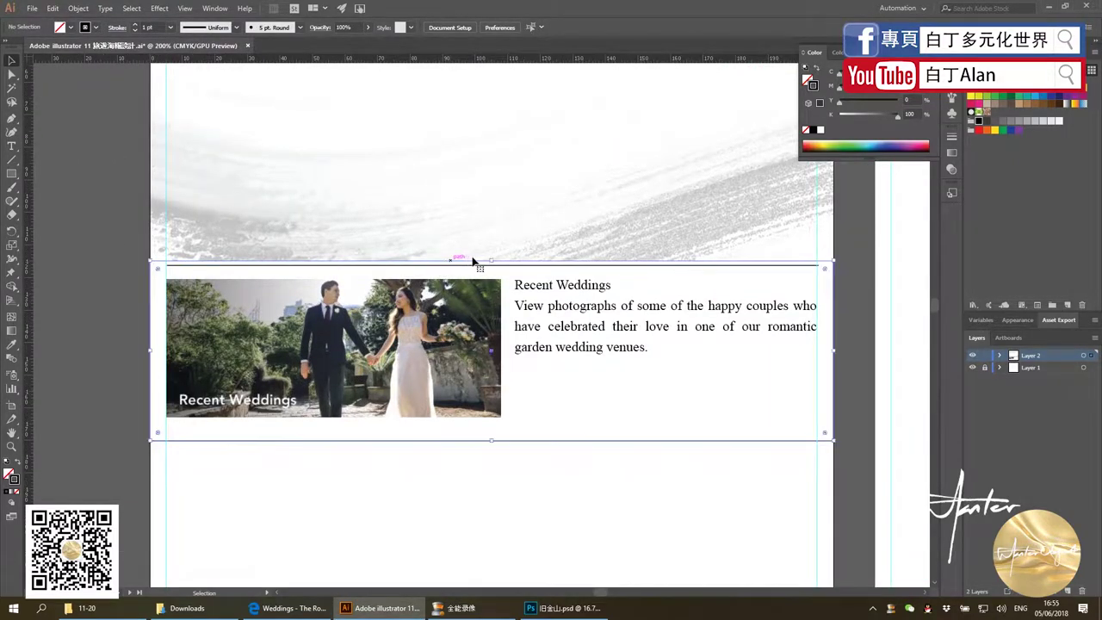
left_click_drag(491, 259, 492, 246)
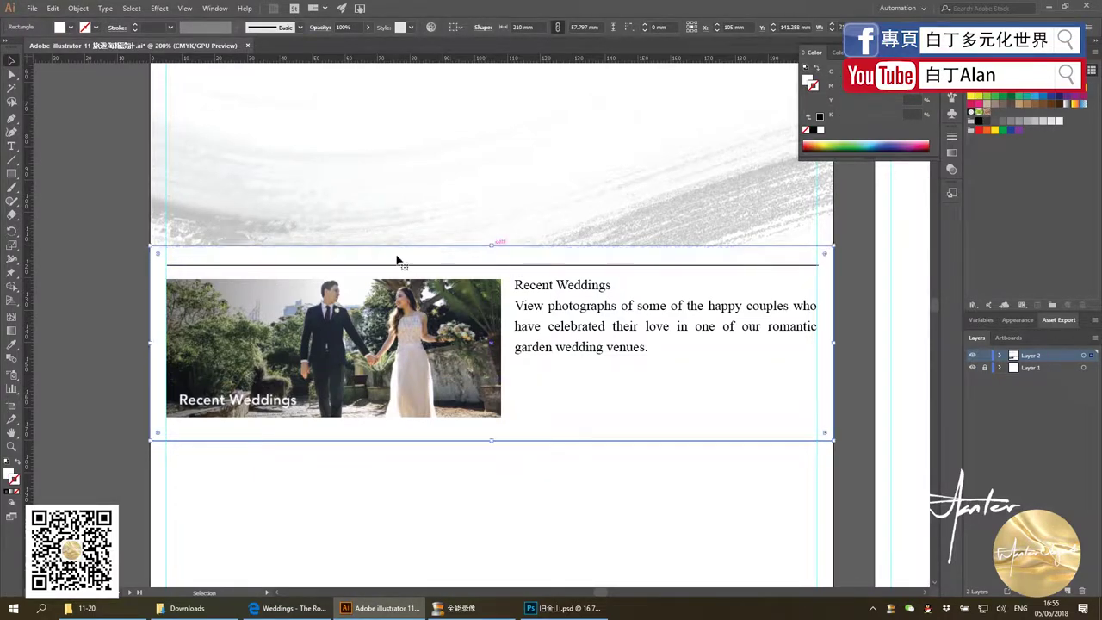
left_click(120, 264)
Move the line into place above the photo and thin its stroke to 0.25 pt
scroll(177, 266, "up", 1)
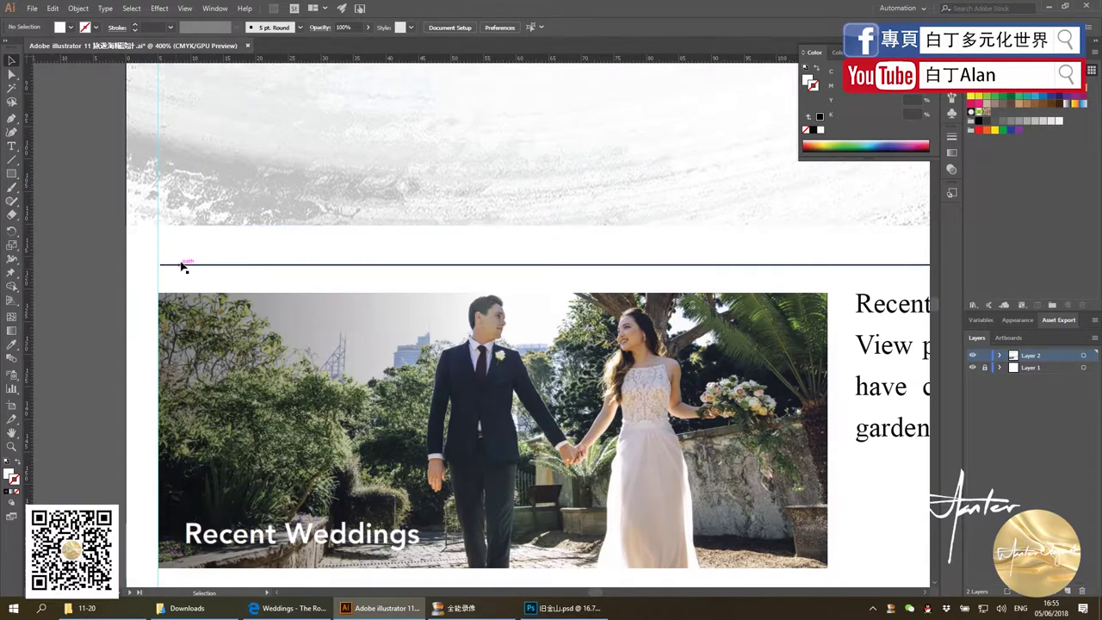
left_click_drag(184, 265, 177, 263)
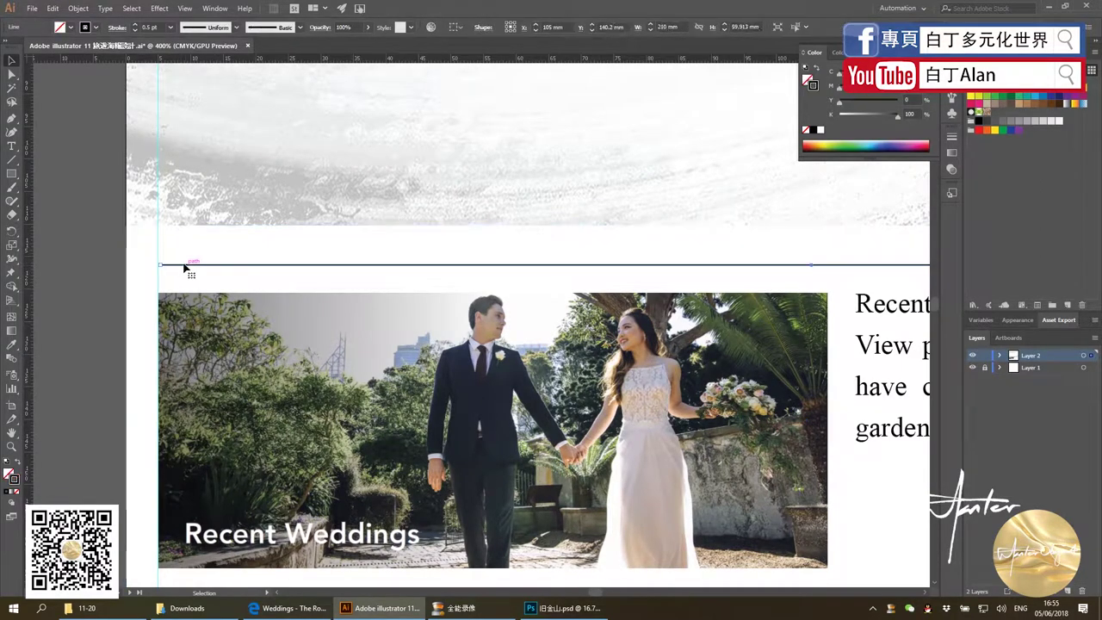
scroll(176, 264, "down", 2)
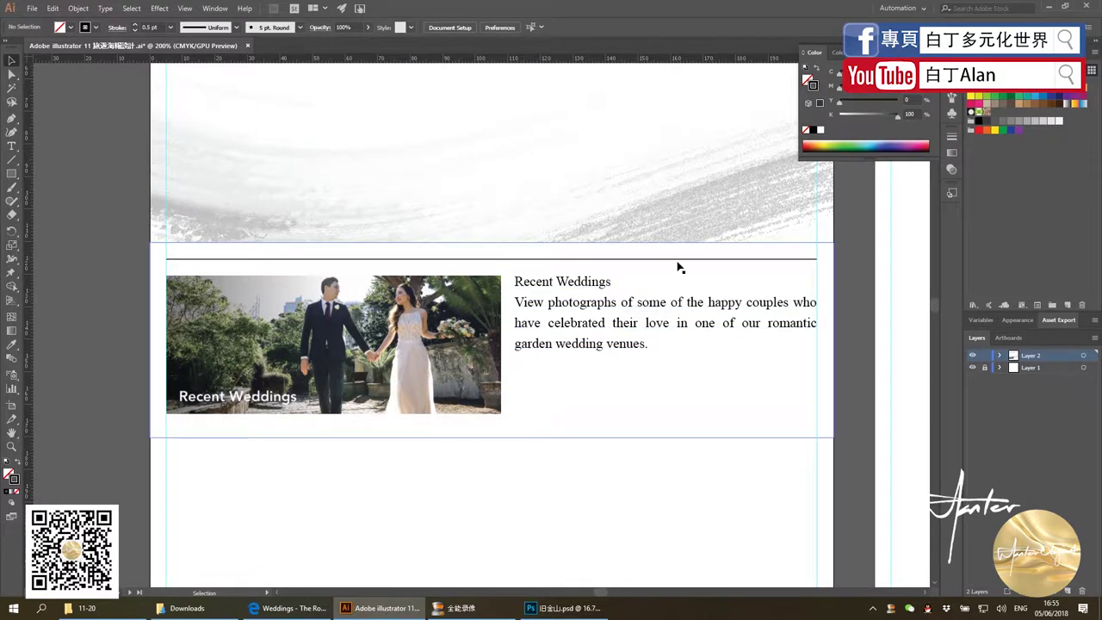
left_click(122, 230)
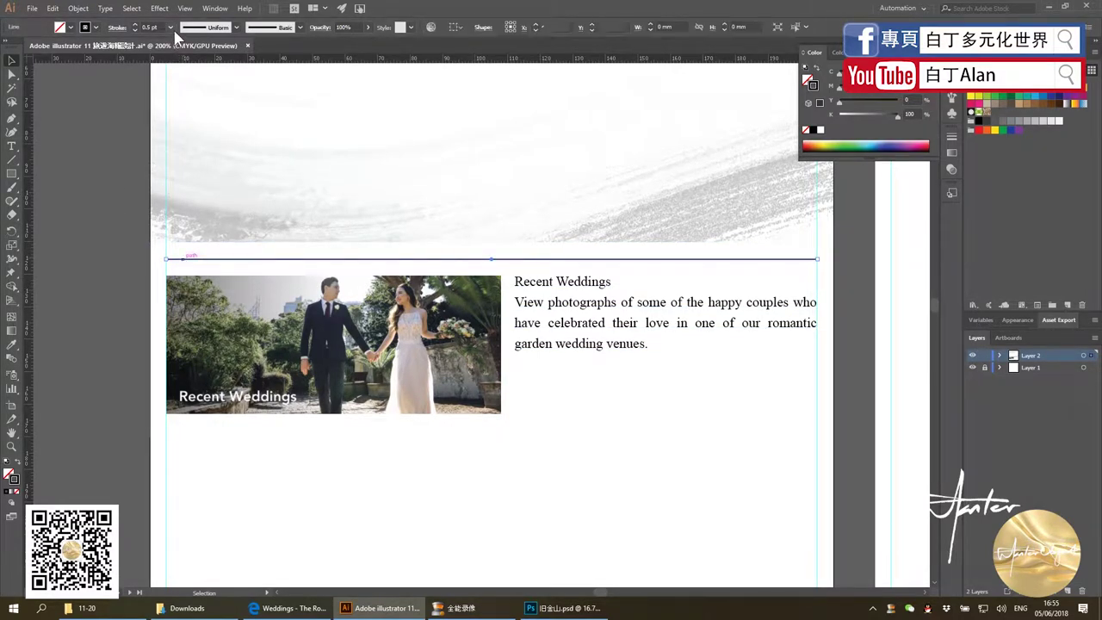
left_click(170, 27)
left_click(185, 40)
left_click(111, 208)
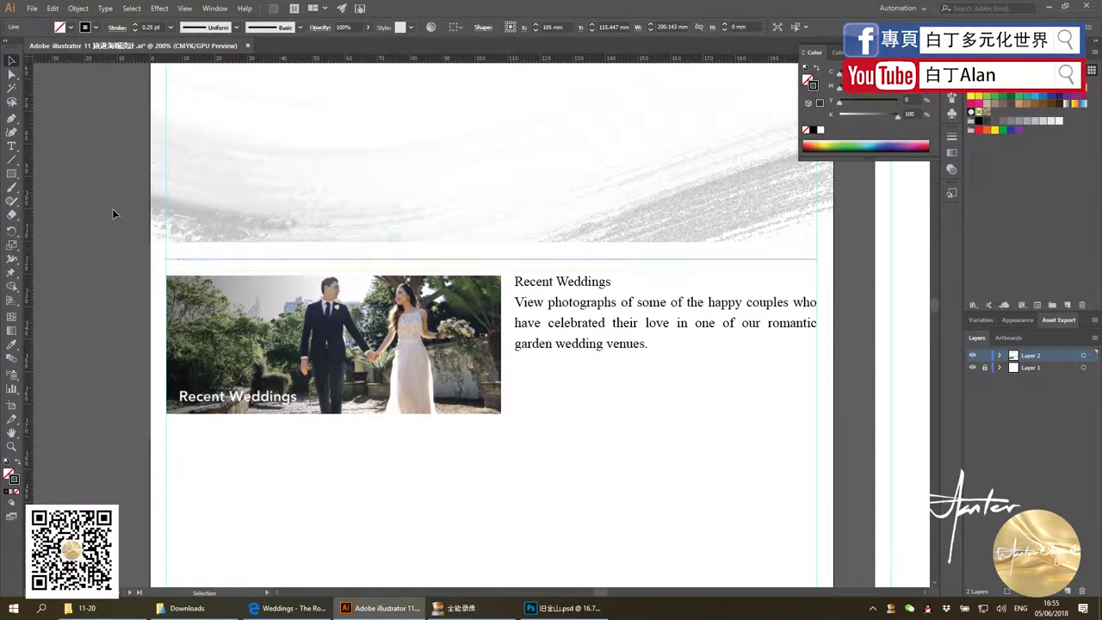
scroll(297, 367, "down", 1, "alt")
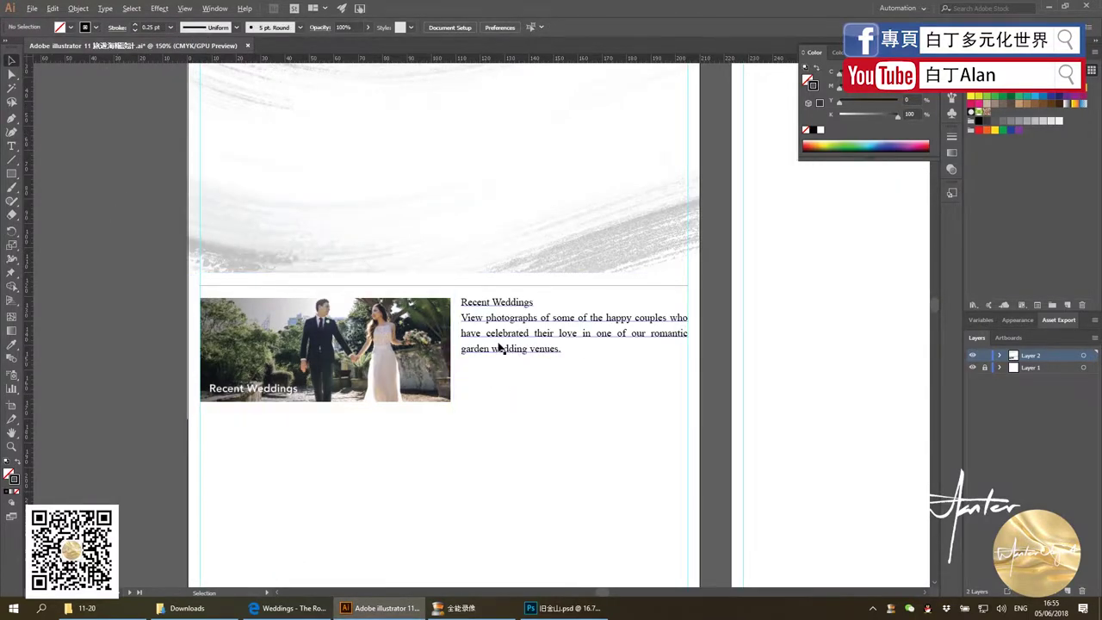
Shift the Recent Weddings text down and draw a thin bar above its heading
scroll(500, 347, "up", 1, "alt")
mouse_move(499, 351)
left_mouse_down()
mouse_move(499, 376)
mouse_move(600, 457)
left_mouse_up()
left_click(12, 174)
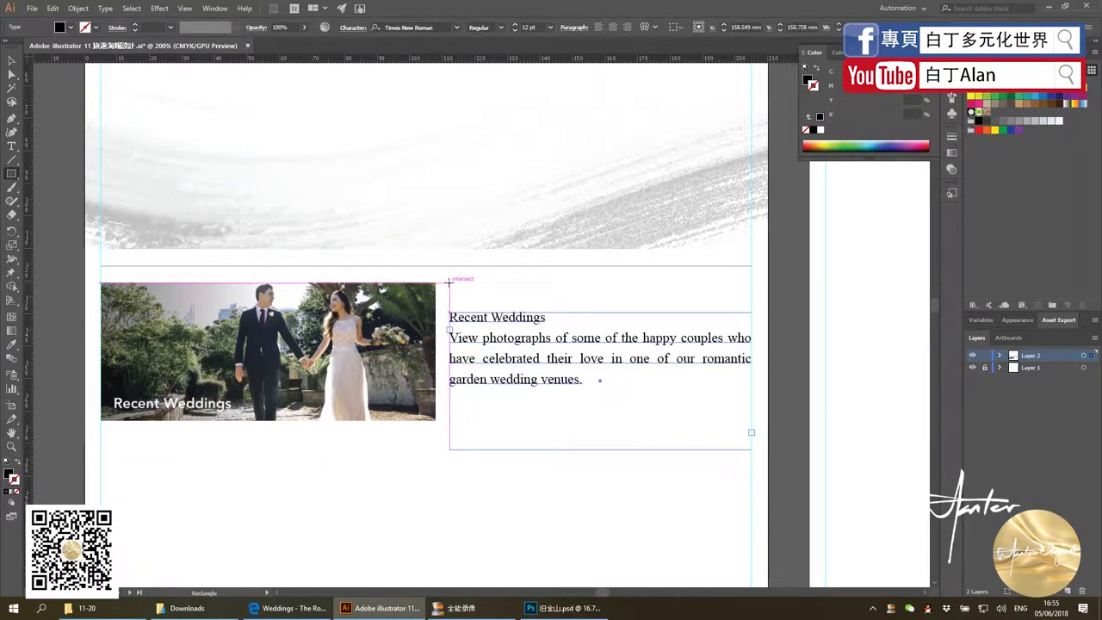
left_click_drag(448, 283, 751, 297)
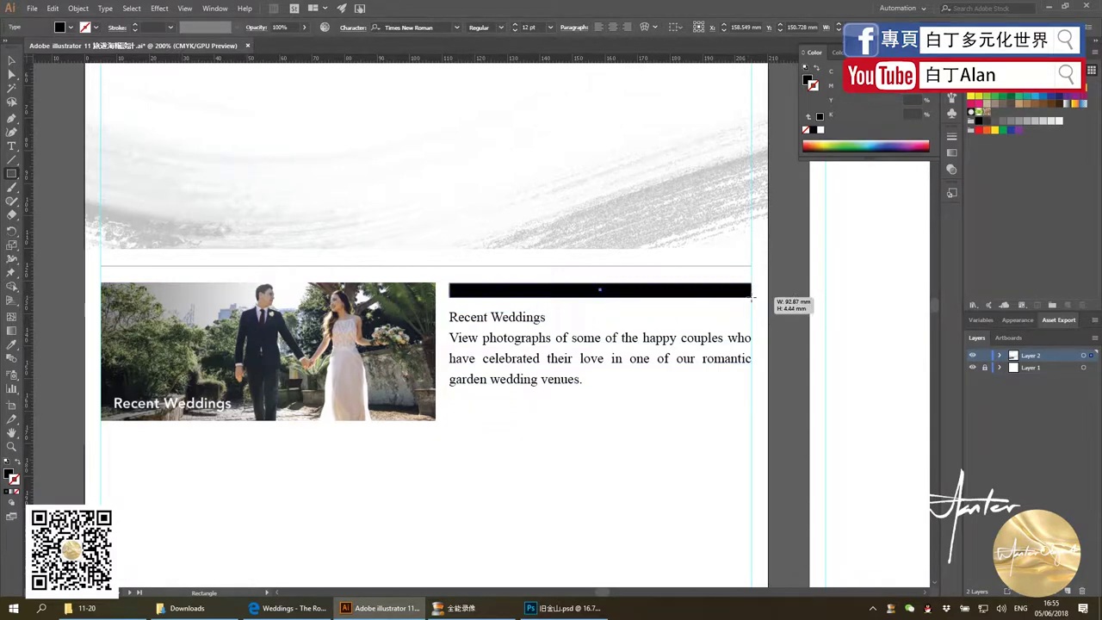
key("alt+Tab")
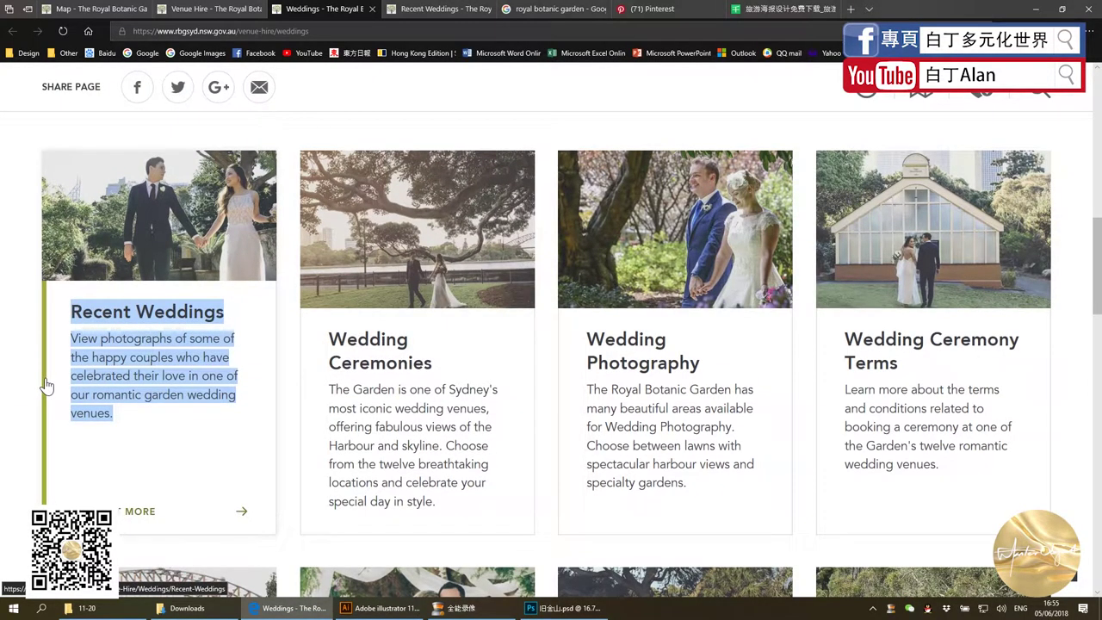
key("alt+Tab")
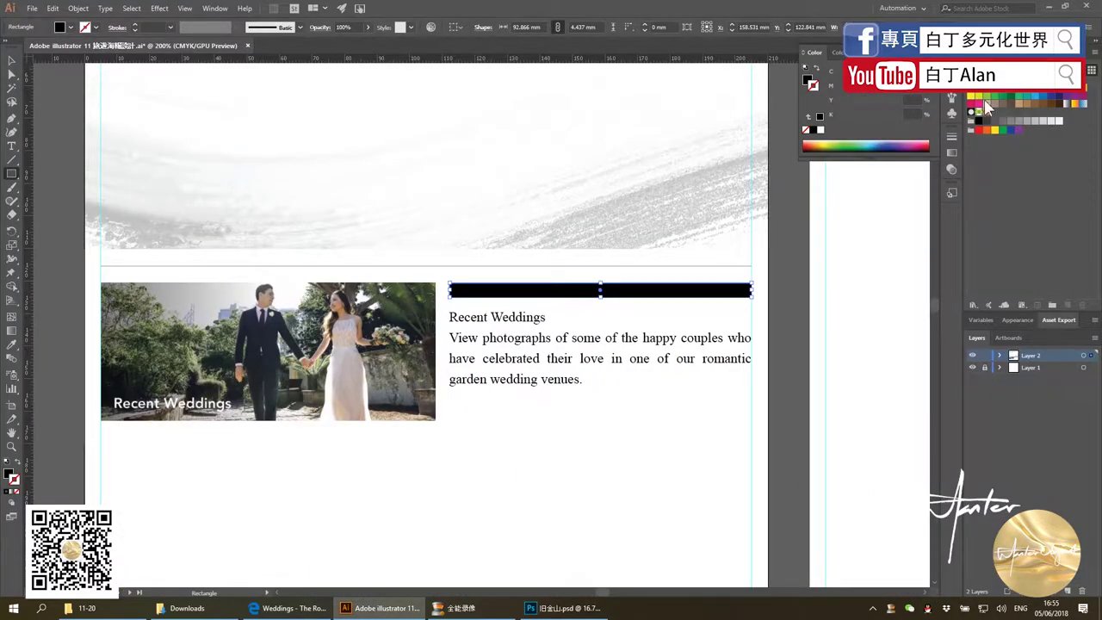
Fill the bar green with no outline and slim it to 2.5 mm high
left_click(987, 99)
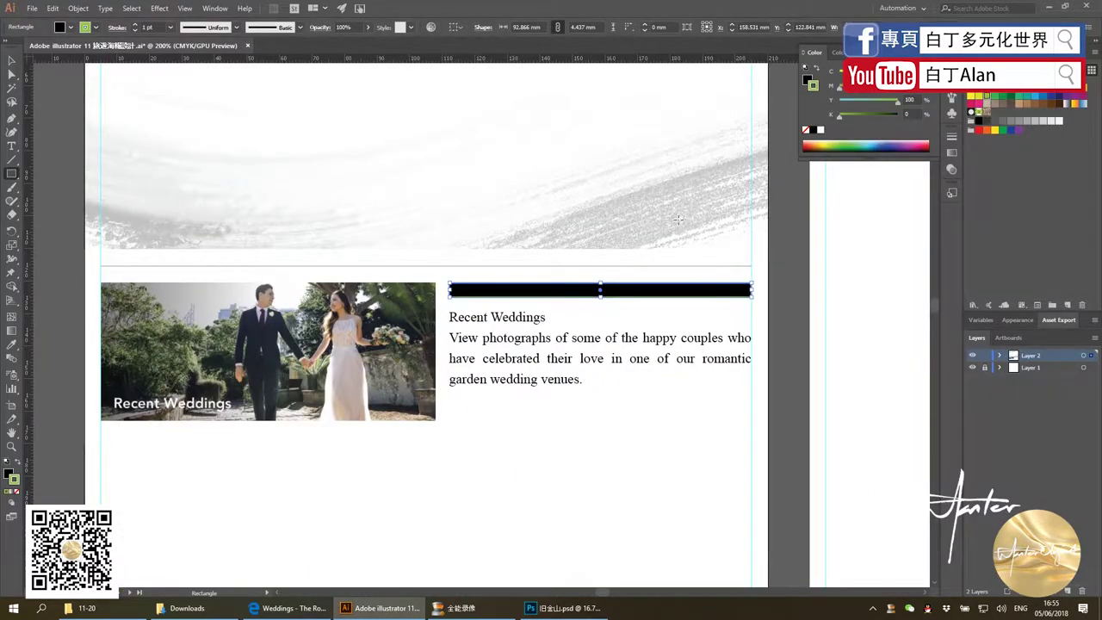
left_click(14, 491)
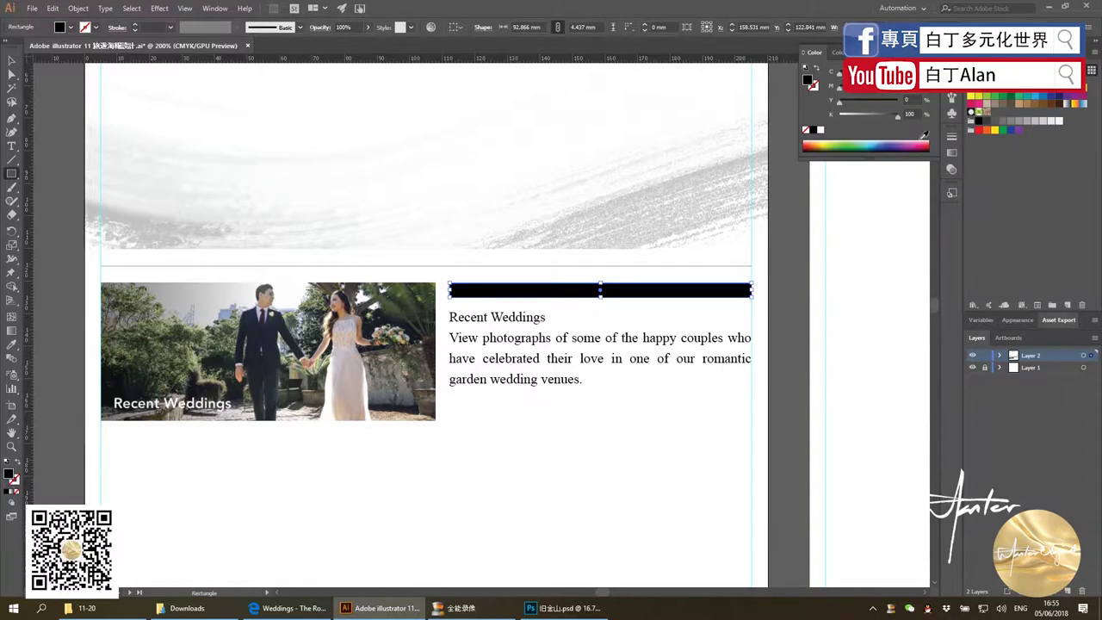
left_click(980, 101)
left_click(12, 60)
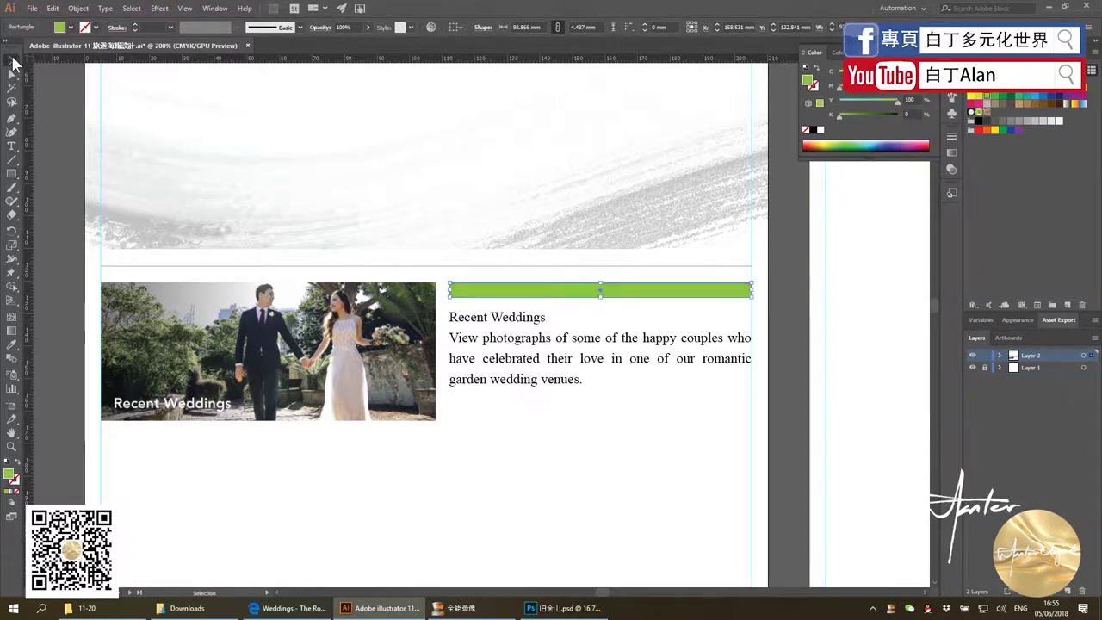
scroll(551, 335, "up", 3)
left_click(554, 288)
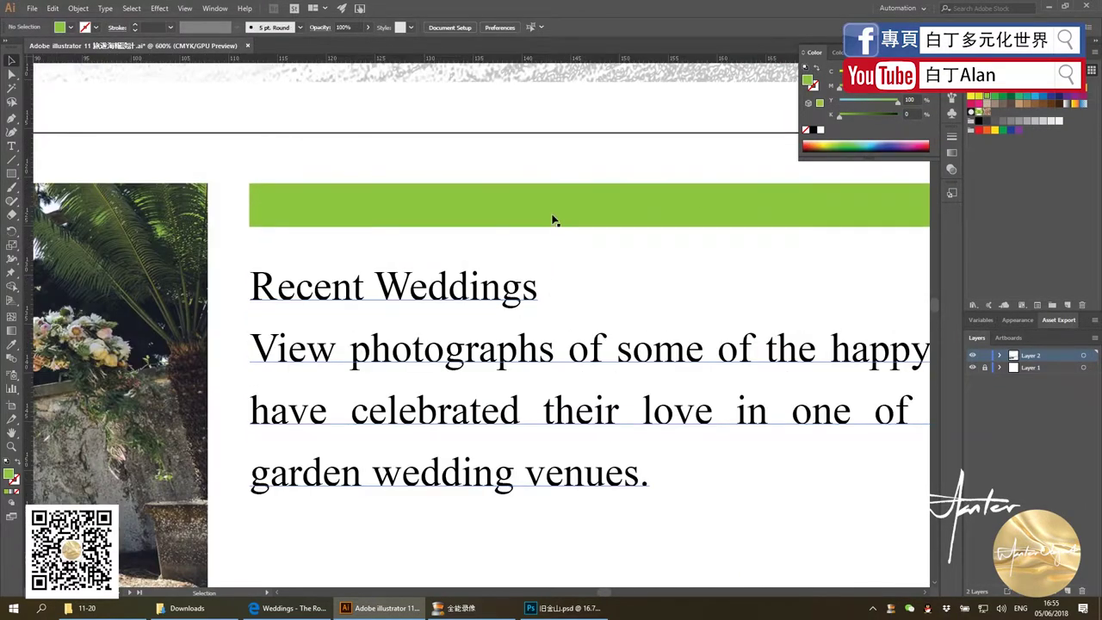
left_click(696, 226)
left_click_drag(704, 228, 707, 208)
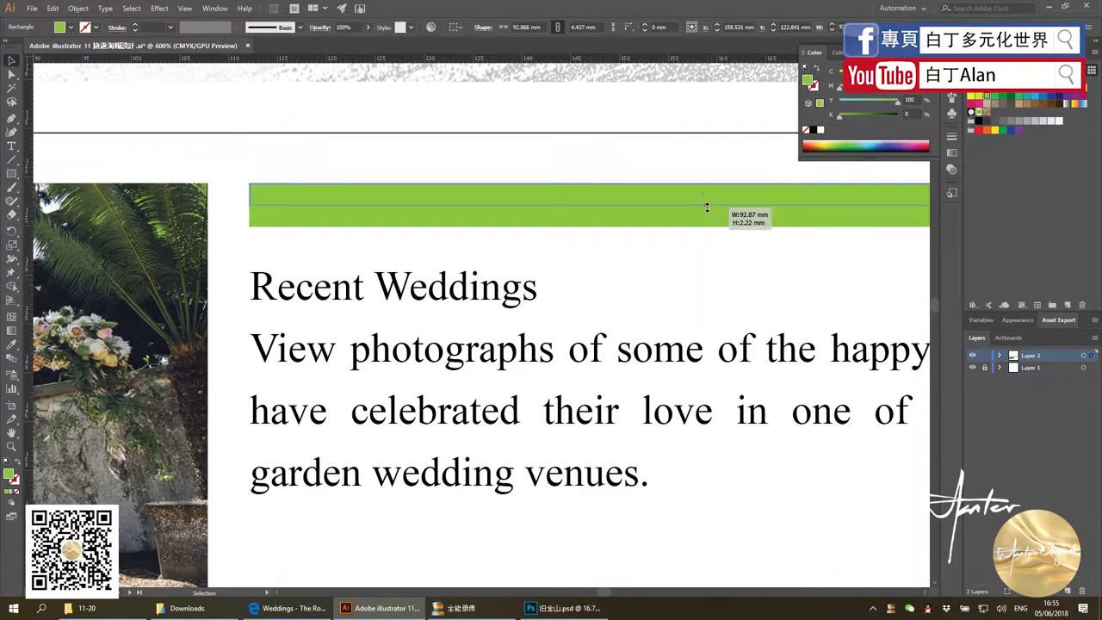
left_click_drag(707, 207, 703, 209)
Position the text block just below the bar and shorten its frame from the bottom
left_click_drag(451, 288, 451, 248)
scroll(435, 293, "down", 2)
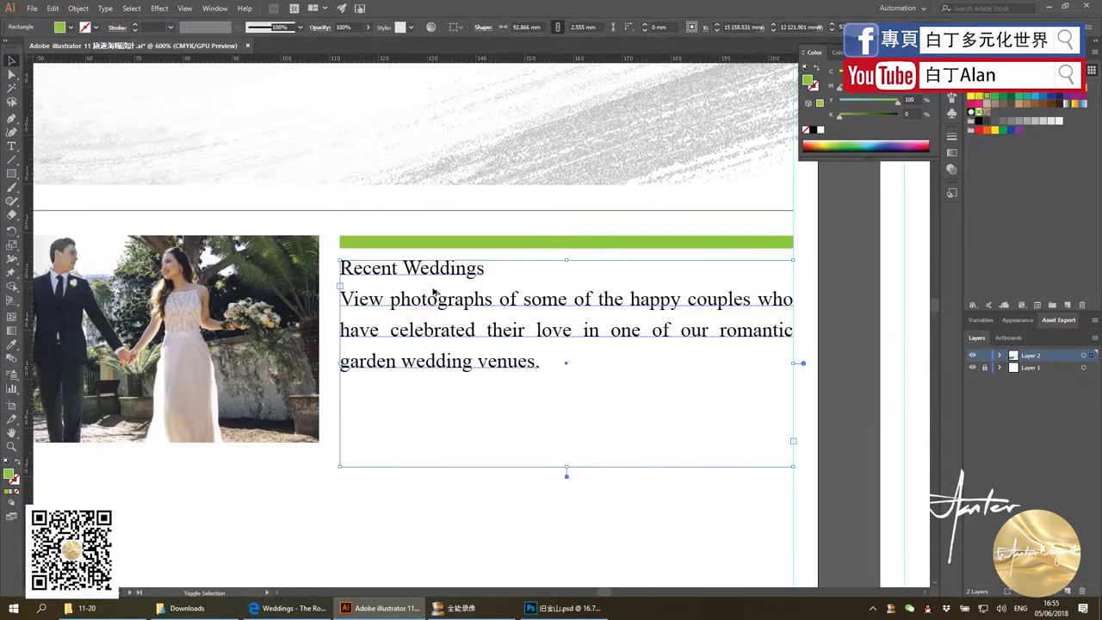
left_click_drag(449, 330, 448, 338)
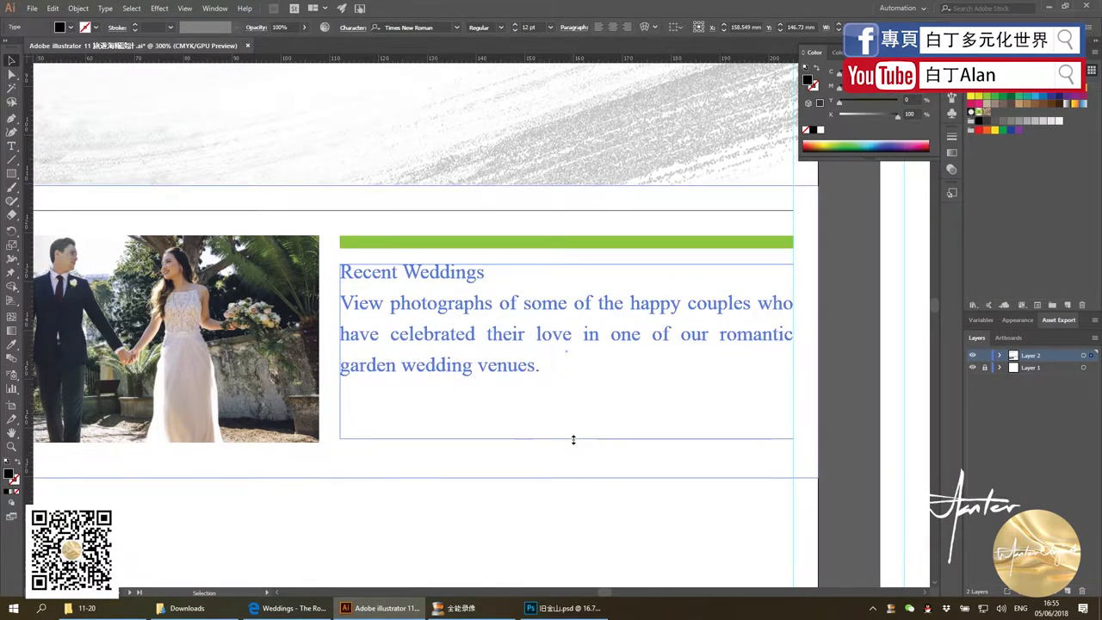
left_click_drag(568, 466, 571, 438)
left_click(861, 405)
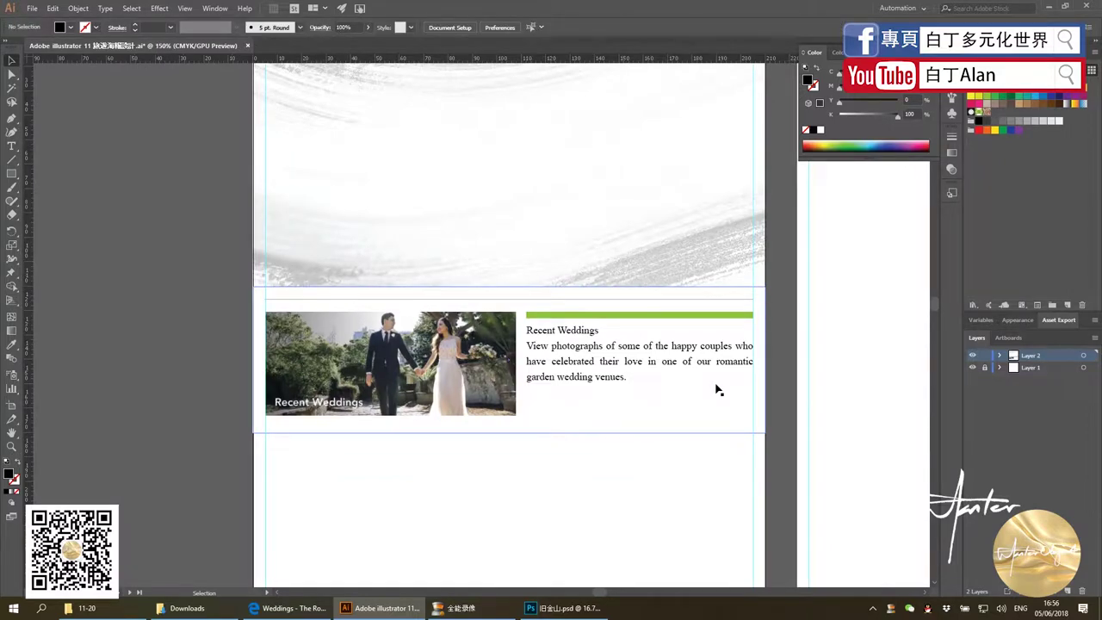
Check the Pinterest poster layout results, then bring up the 旧金山.psd template in Photoshop
key("alt+Tab")
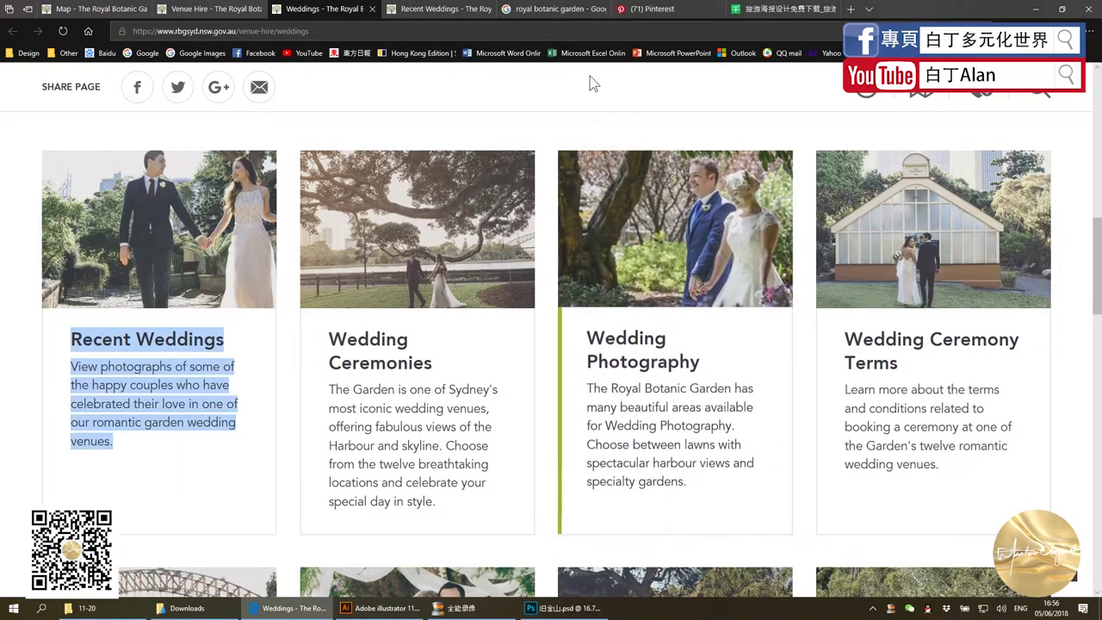
left_click(694, 9)
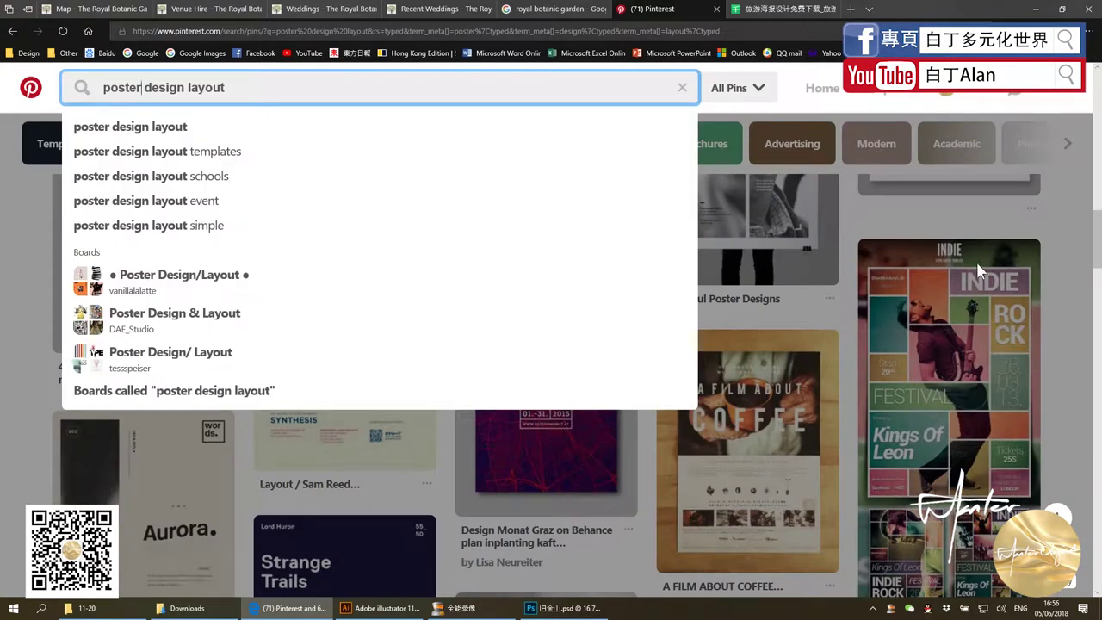
left_click(391, 608)
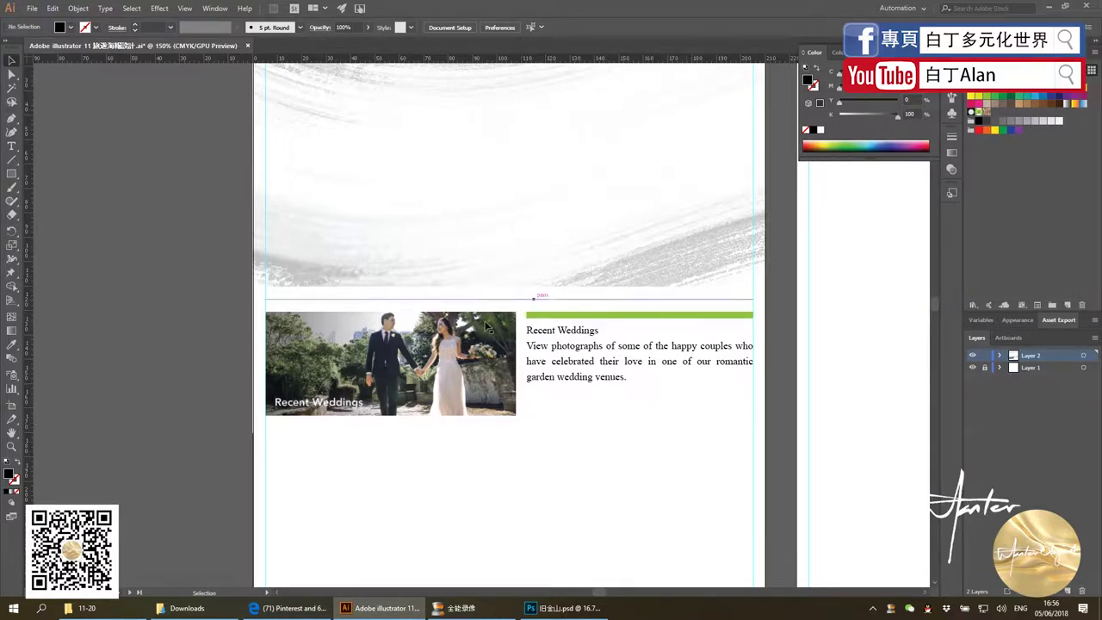
key("ctrl+minus")
key("ctrl+minus")
left_click(578, 609)
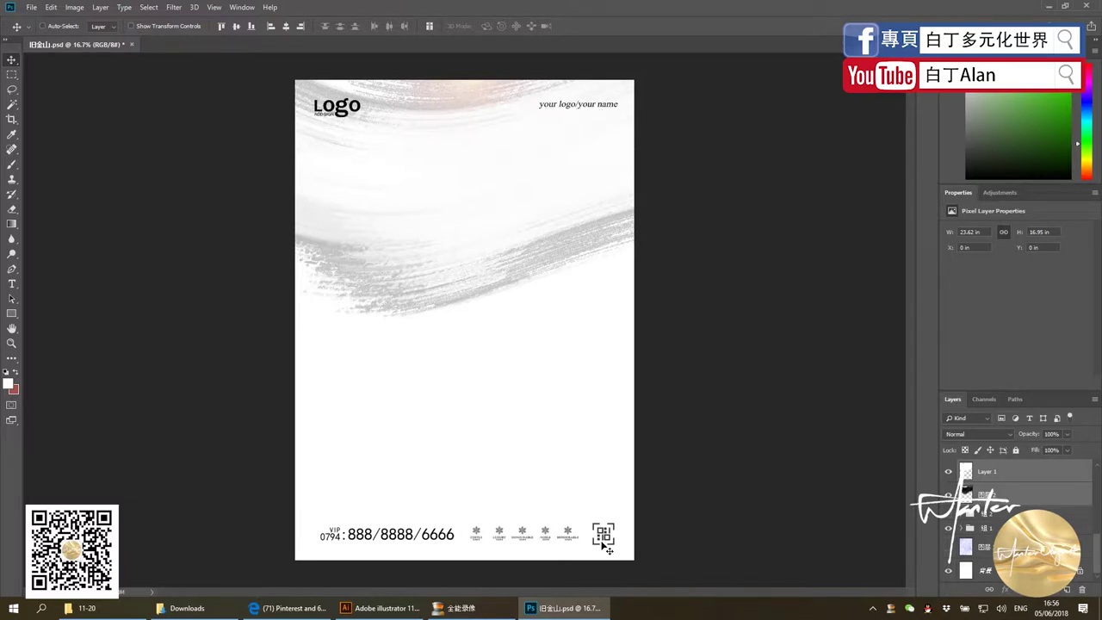
Close 旧金山.psd via the save prompt and return to Edge's Pinterest results
left_click(133, 44)
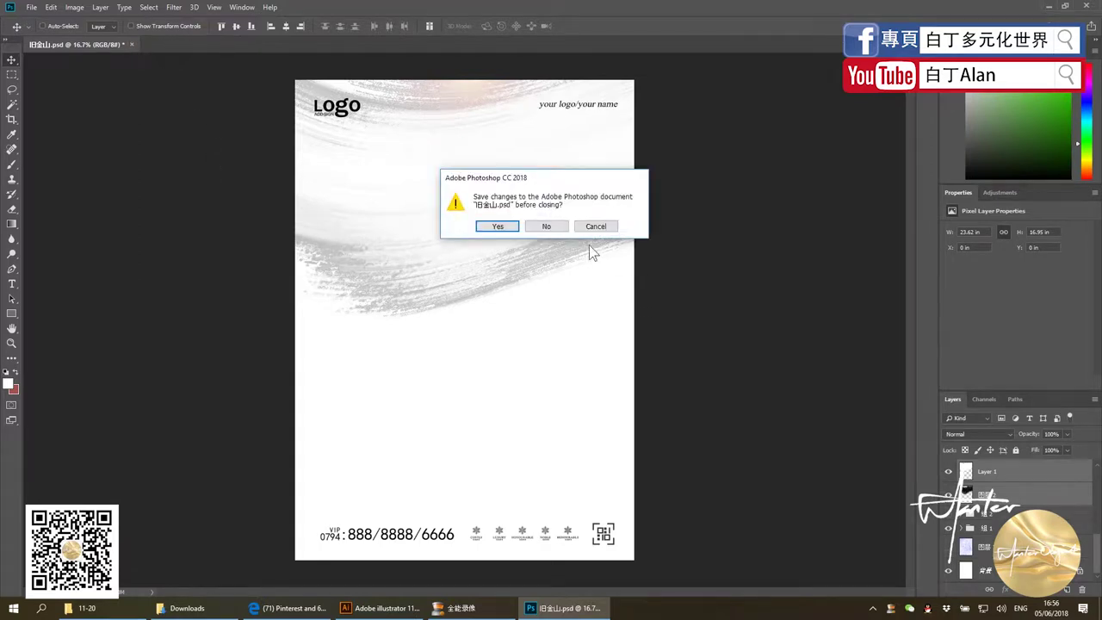
left_click(548, 226)
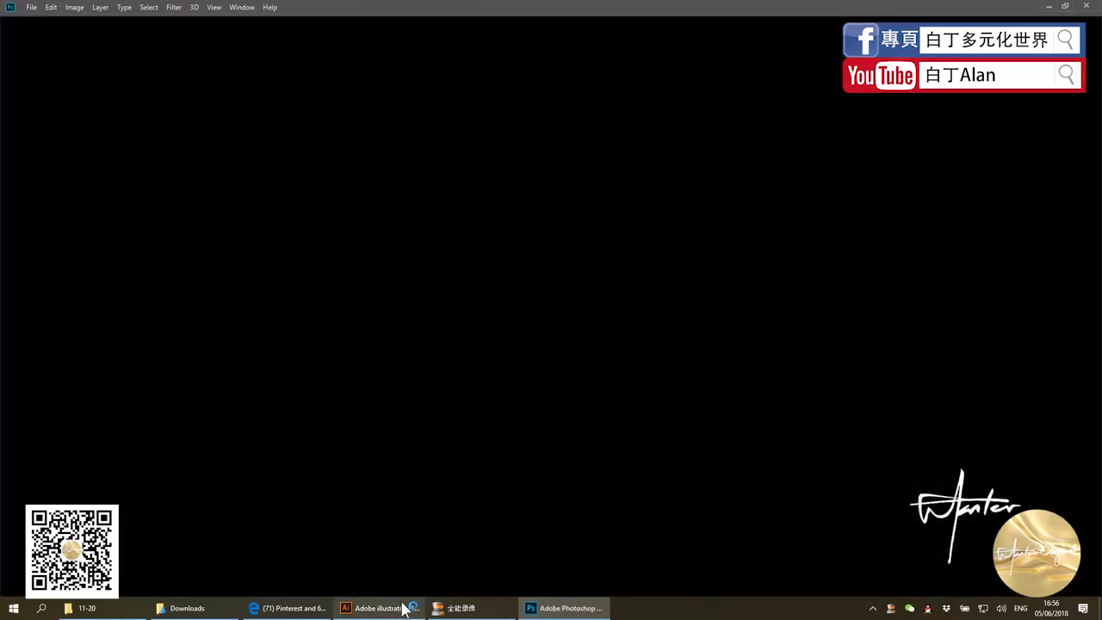
left_click(405, 608)
left_click(289, 608)
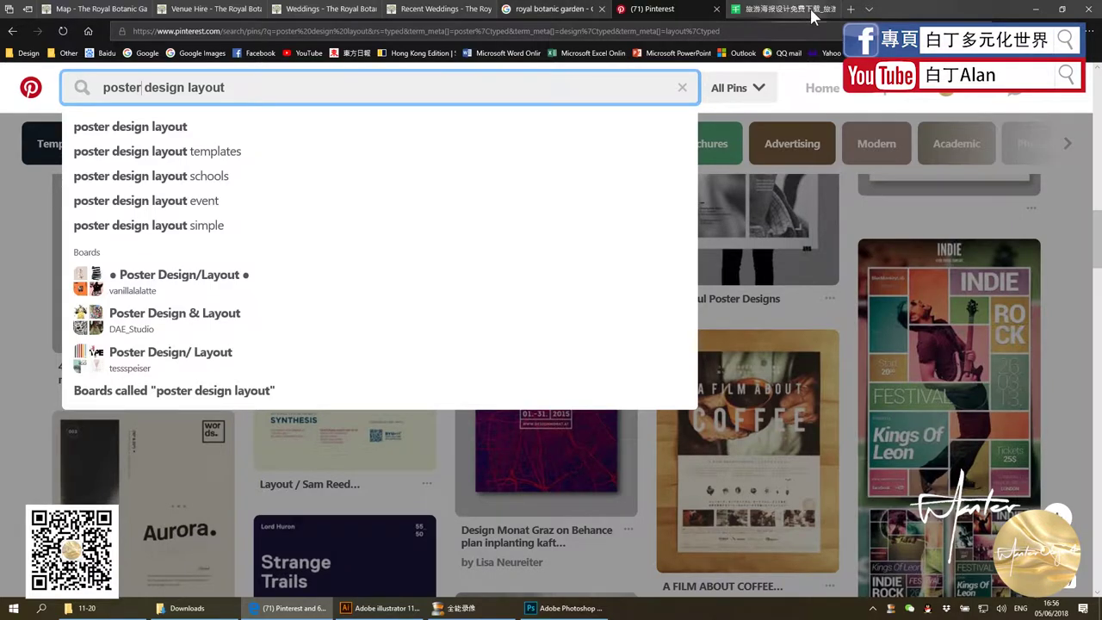
Close the Pinterest and 58pic tabs in Edge
left_click(811, 9)
left_click(718, 8)
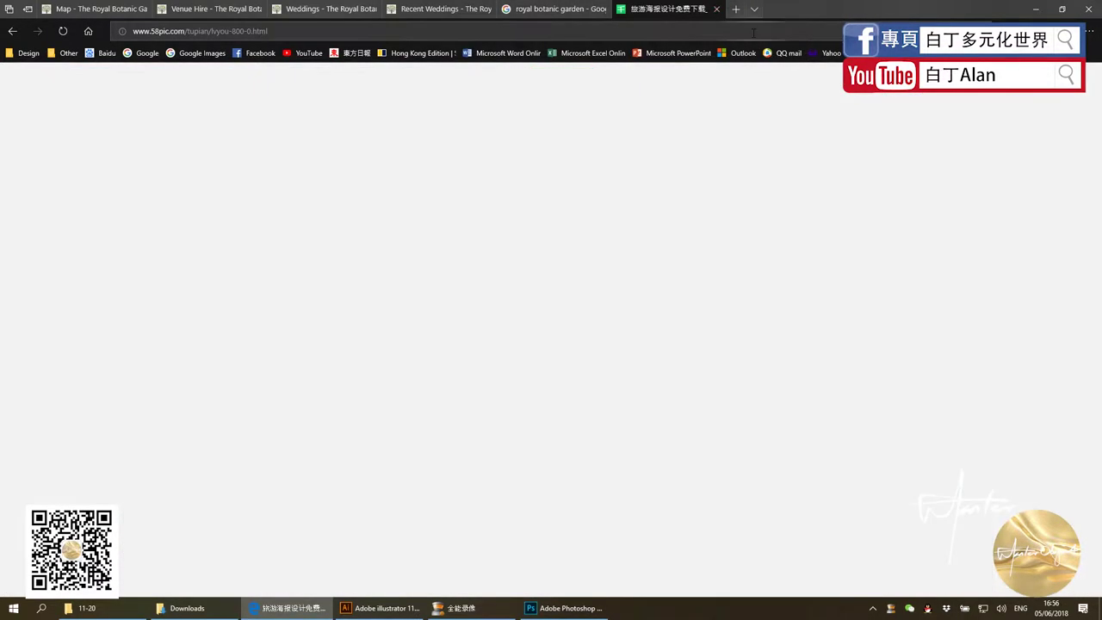
left_click(716, 9)
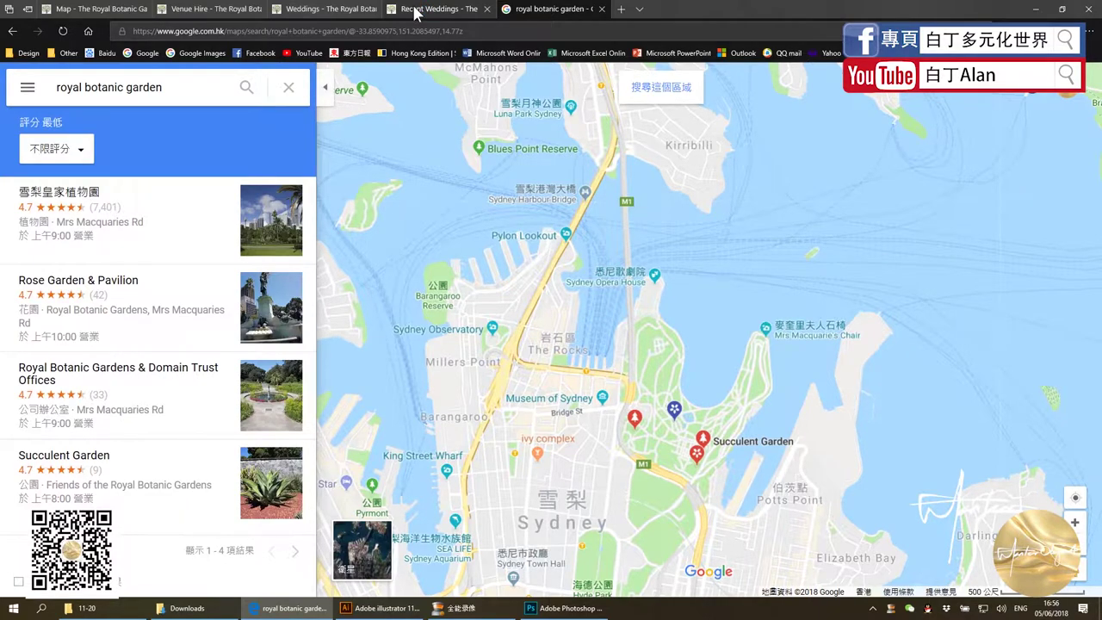
From the Recent Weddings page, open Connect with us in a background tab, then return to Illustrator
left_click(428, 14)
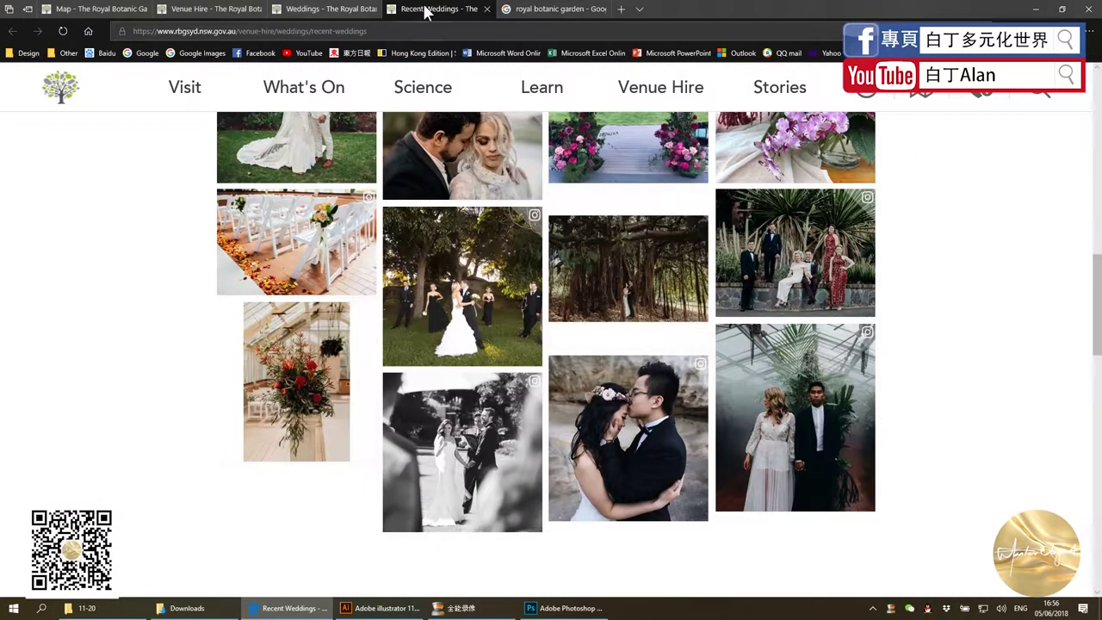
scroll(514, 383, "up", 2)
scroll(507, 353, "up", 3)
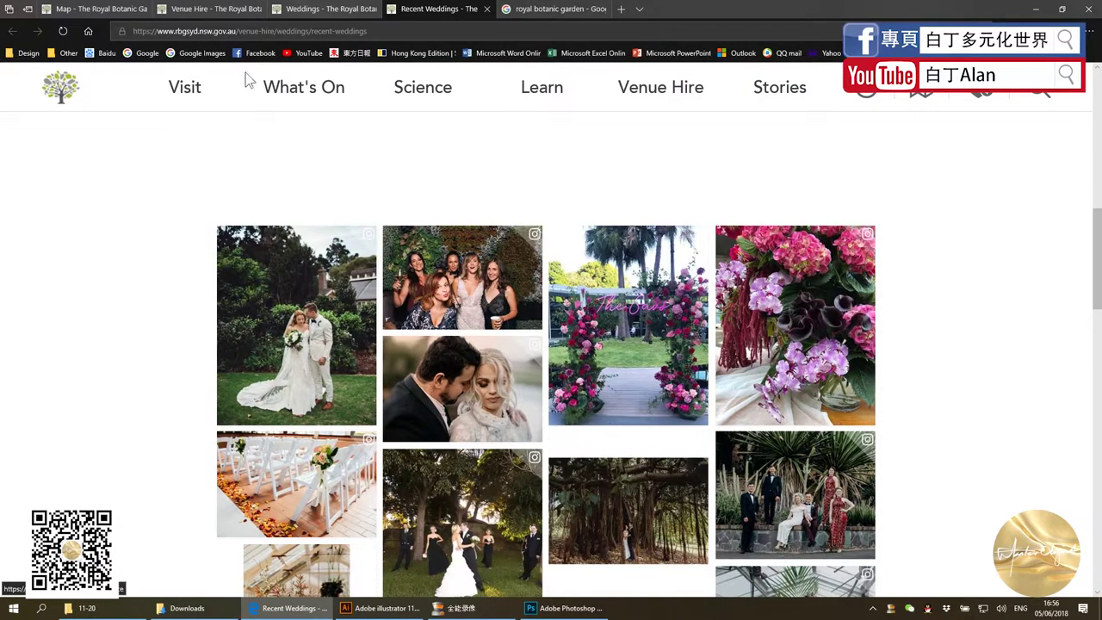
mouse_move(185, 87)
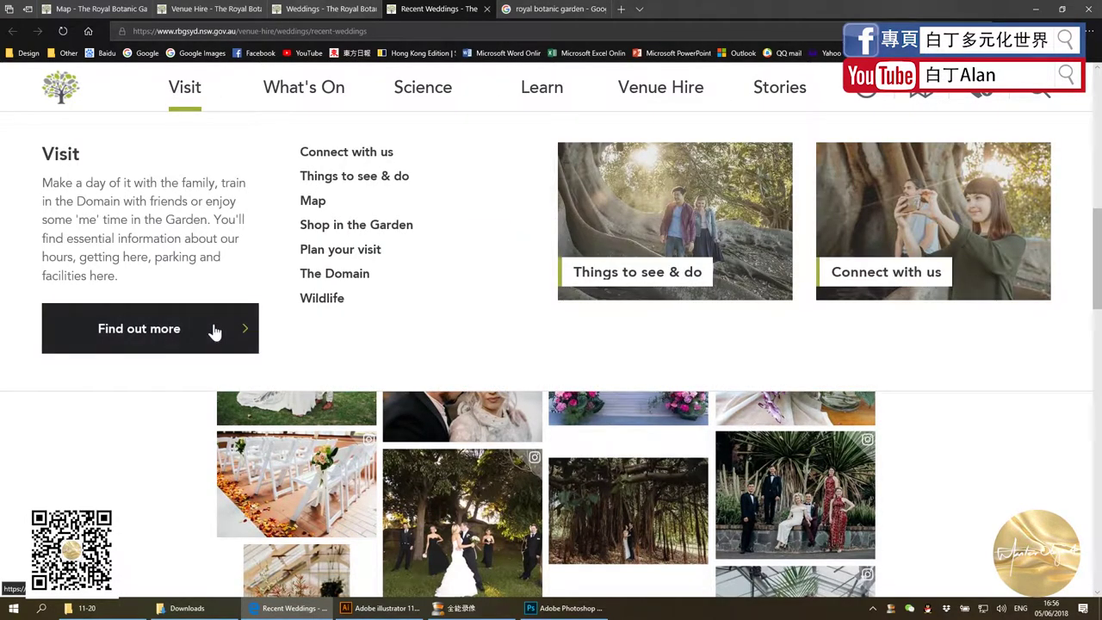
middle_click(316, 157)
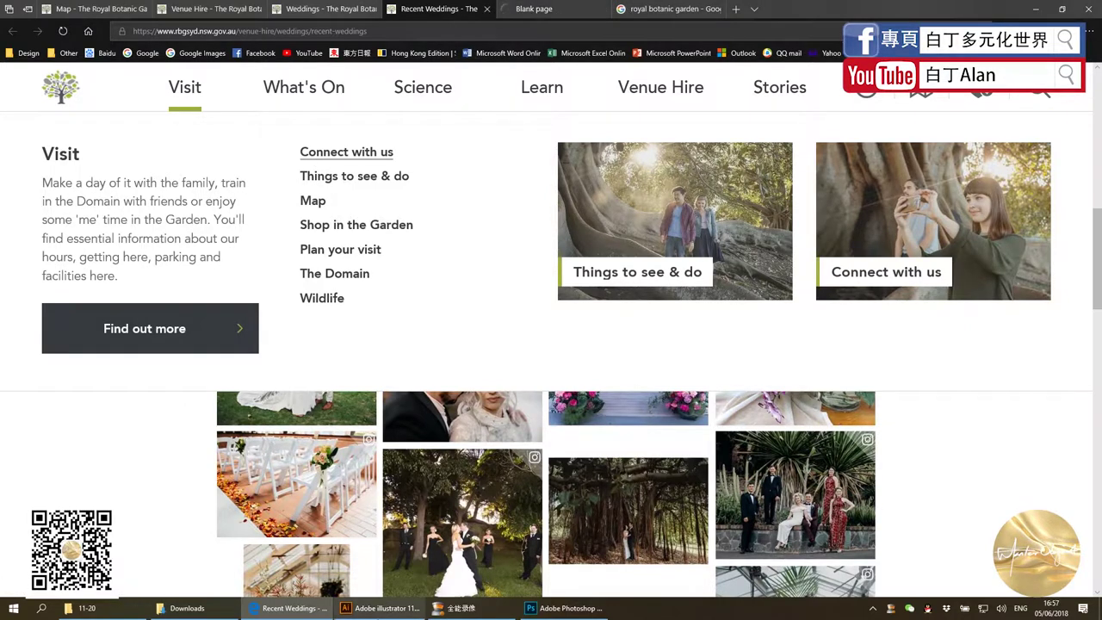
key("alt+Tab")
scroll(537, 492, "up", 3)
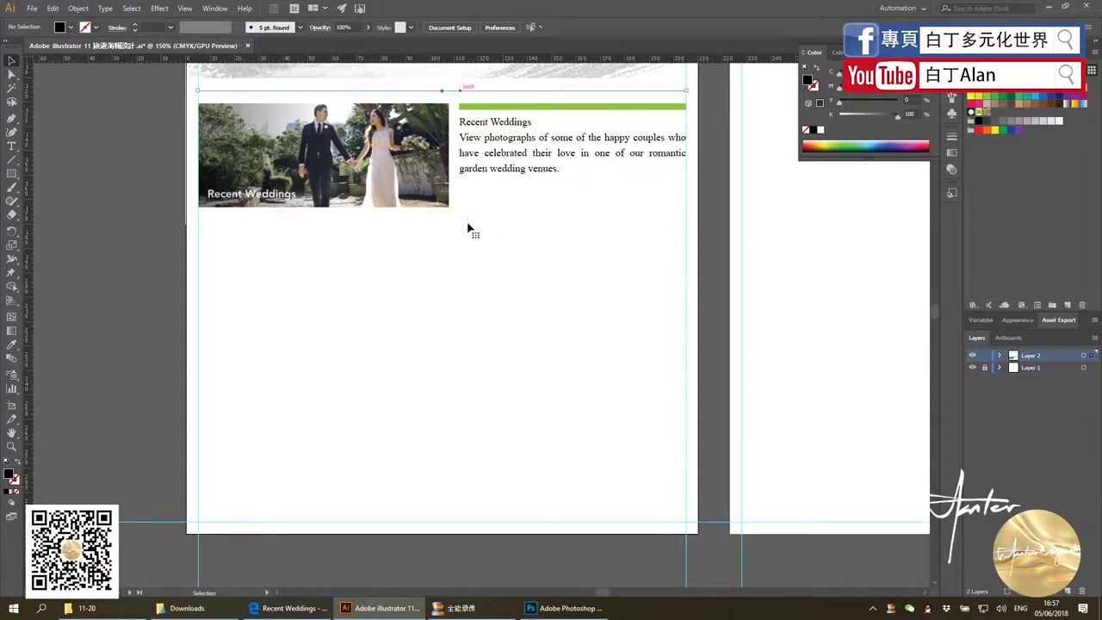
Duplicate the thin divider line down beneath the photo and Recent Weddings row
left_click_drag(468, 90, 470, 223)
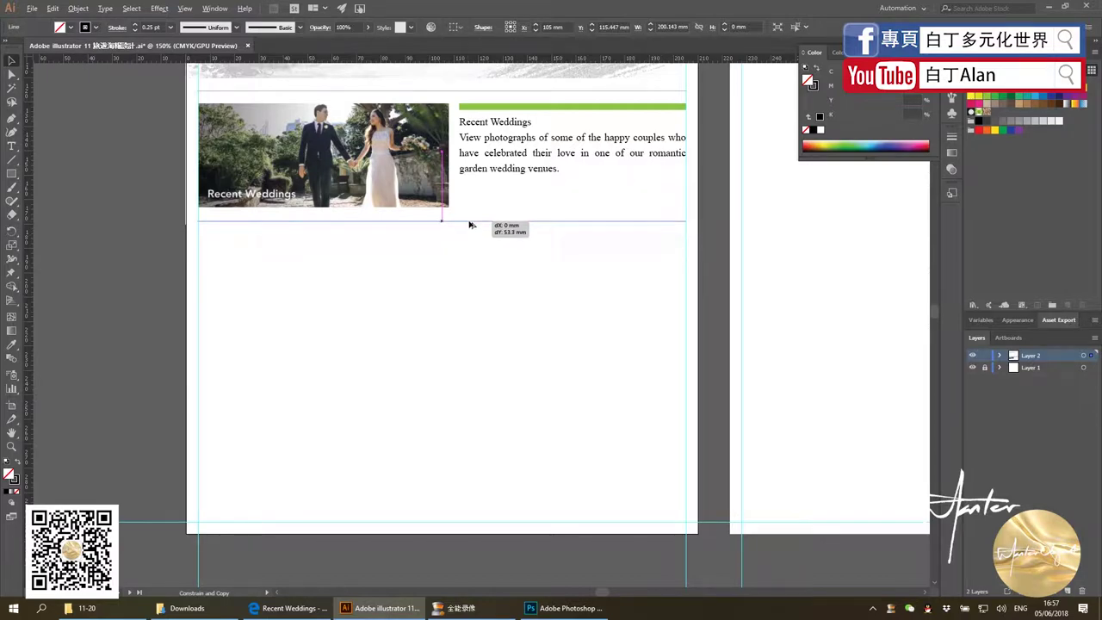
left_click(142, 218)
key("ctrl+minus")
key("ctrl+minus")
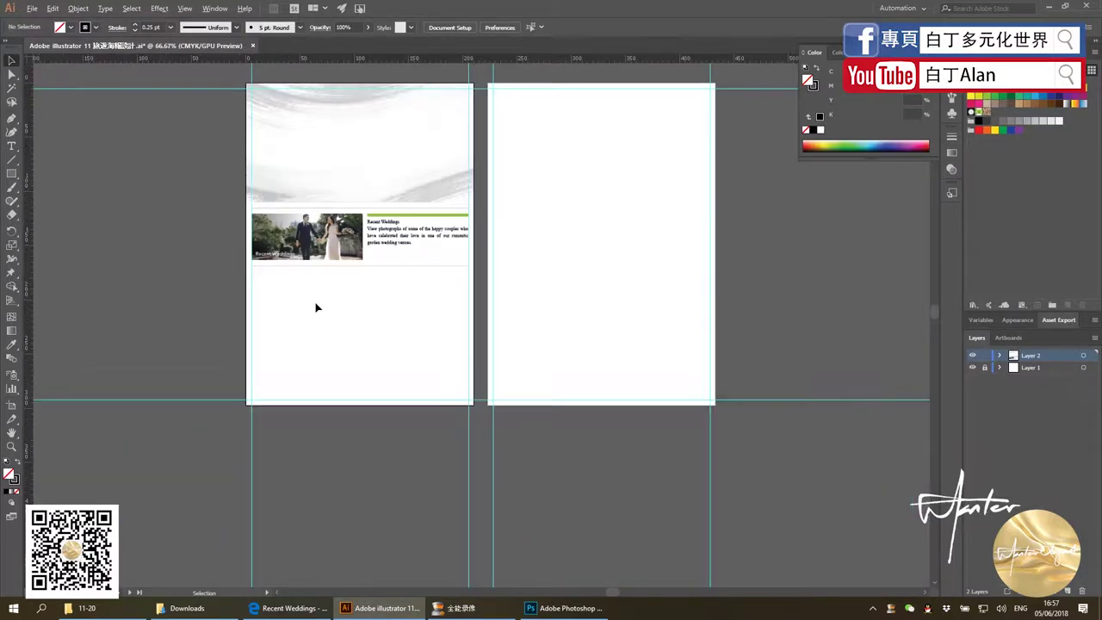
scroll(303, 225, "up", 2)
View the Connect with us page in Edge, then return to Illustrator
key("alt+Tab")
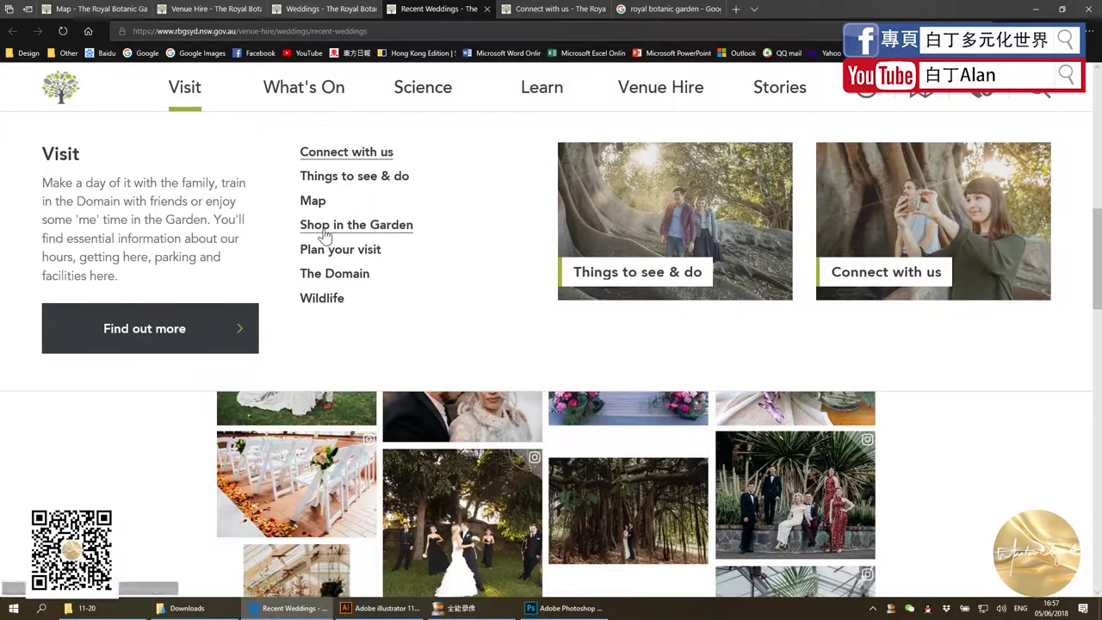
left_click(557, 10)
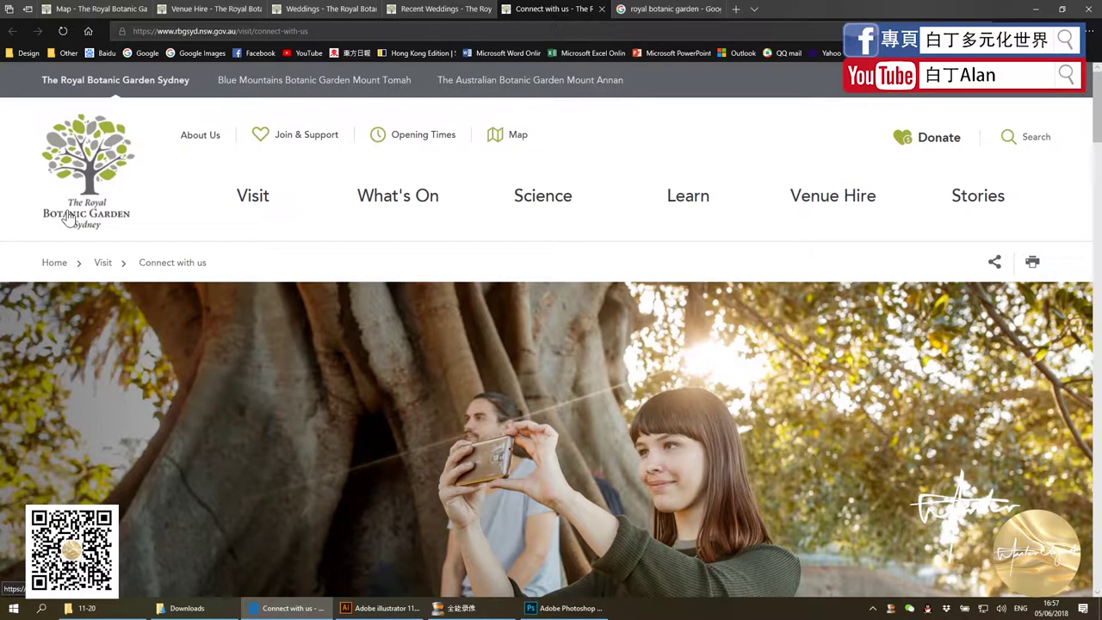
left_click(383, 608)
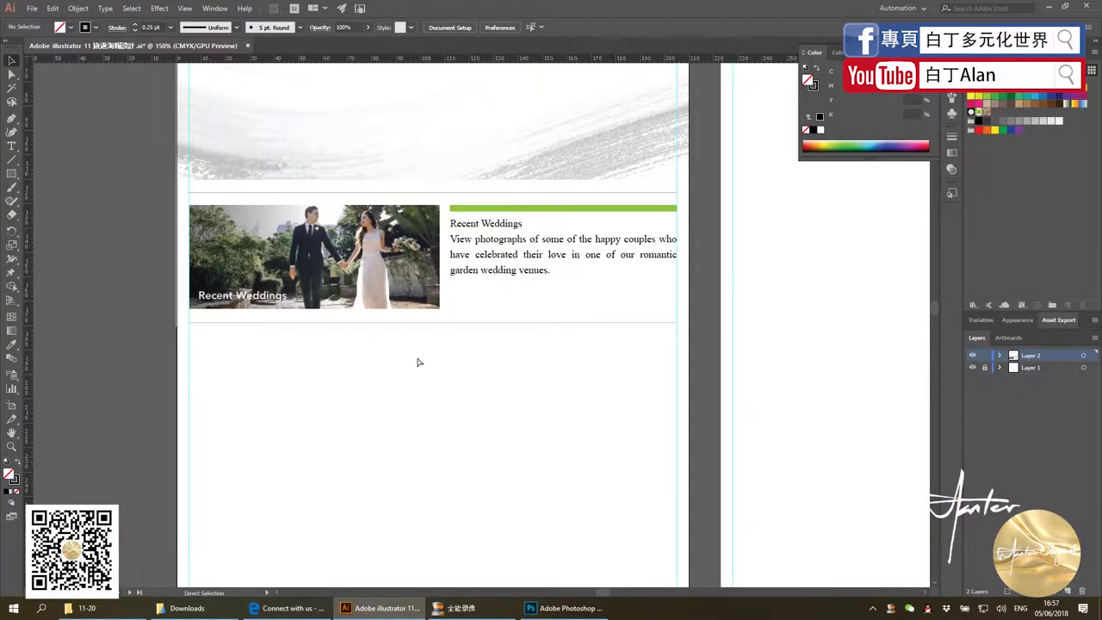
Paste the website screenshot and draw a rectangle around the garden logo
key("ctrl+v")
key("ctrl+minus")
key("ctrl+minus")
key("ctrl+minus")
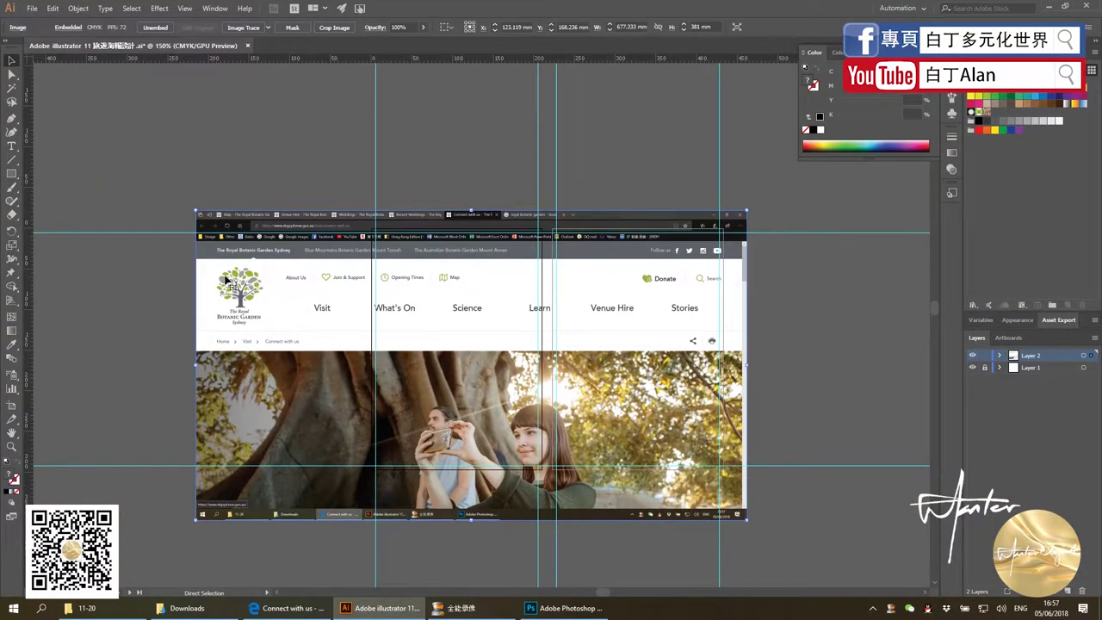
left_click(12, 173)
key("ctrl+plus")
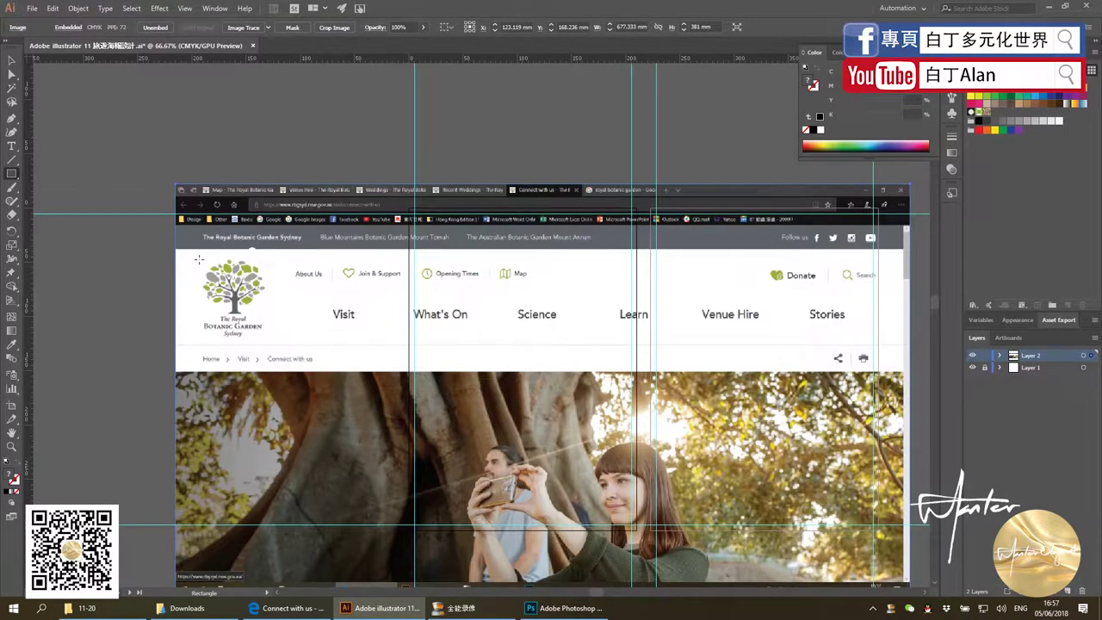
left_click_drag(195, 257, 274, 341)
Clip the screenshot to the rectangle with Make Clipping Mask and move the logo beside the page
left_click(12, 60)
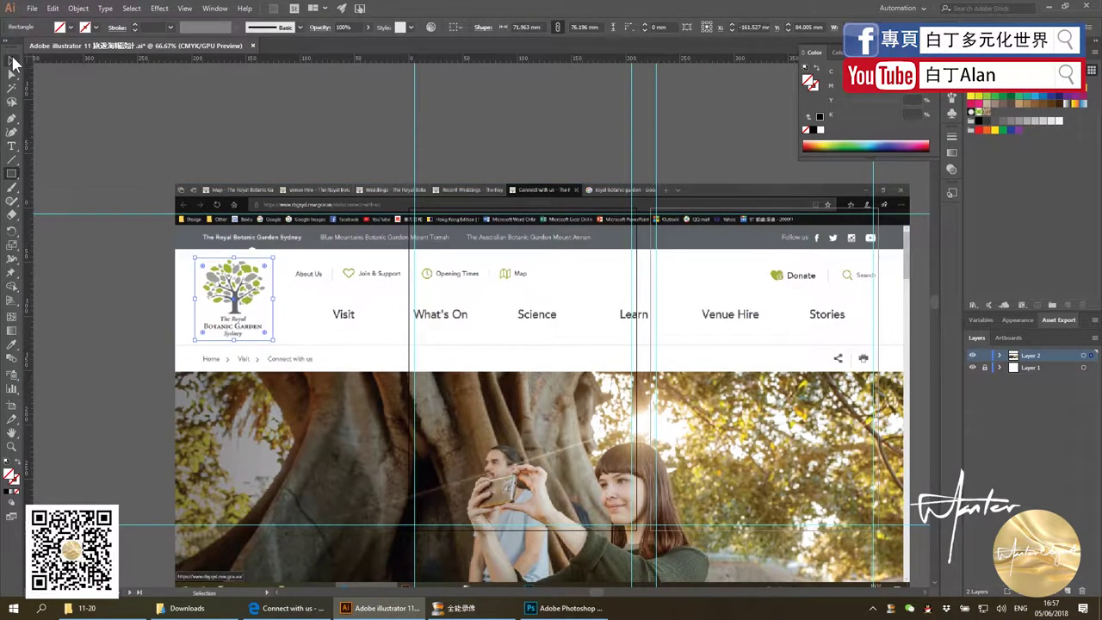
left_click(204, 243, "shift")
right_click(221, 234)
left_click(245, 315)
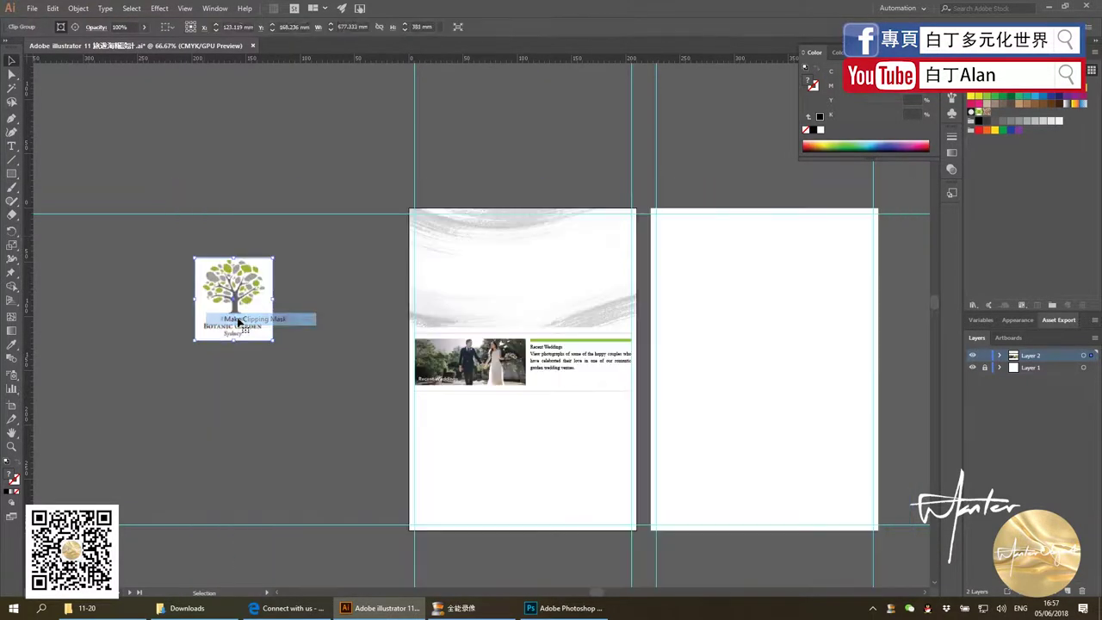
mouse_move(228, 293)
left_mouse_down()
mouse_move(324, 251)
mouse_move(153, 348)
left_mouse_up()
scroll(372, 252, "up", 2, "alt")
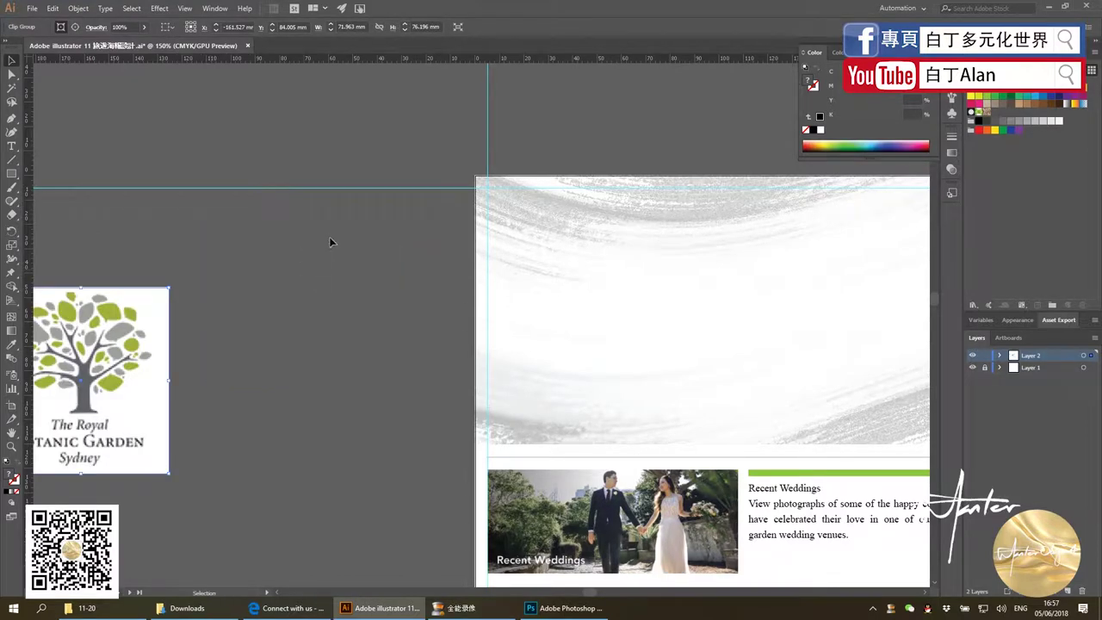
scroll(328, 237, "down", 1, "alt")
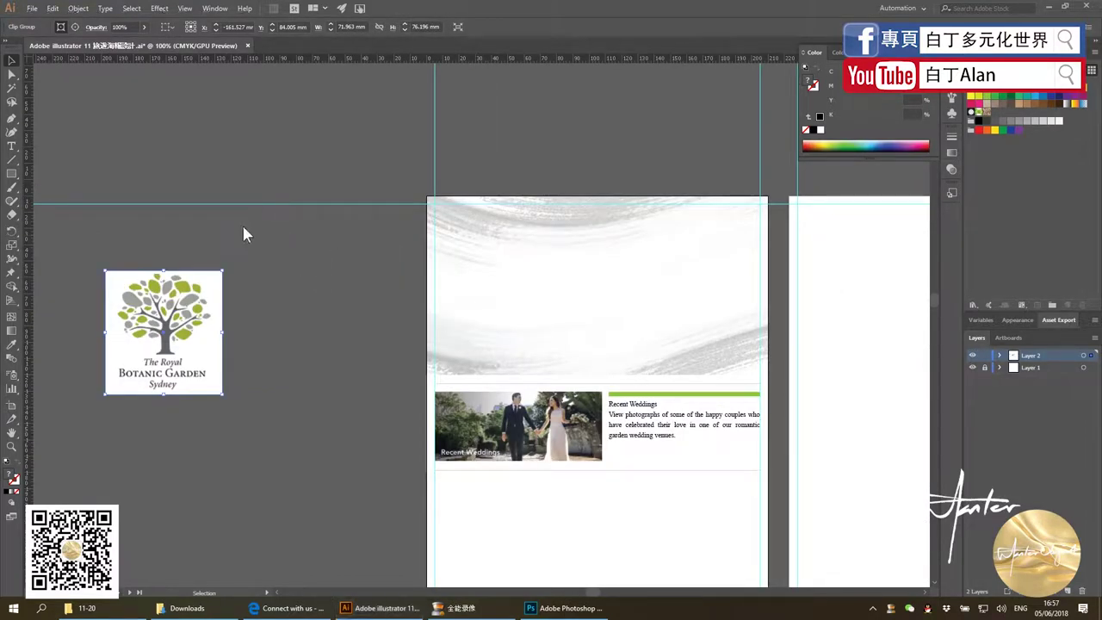
key("alt+z")
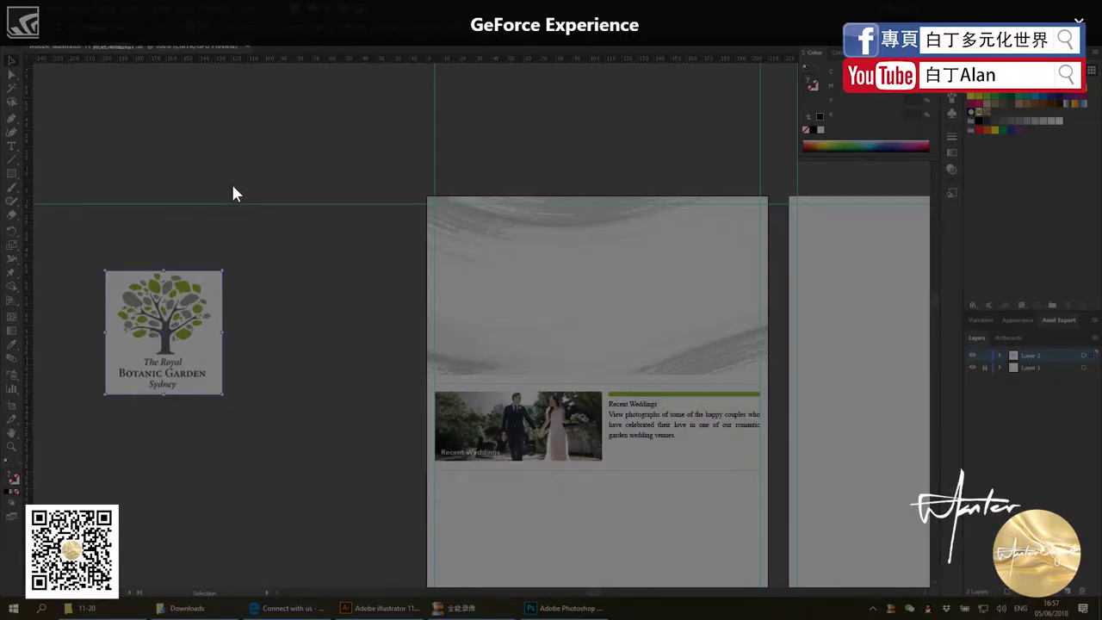
key("alt+z")
Bring up the website screenshot and move it beside the pages
key("a")
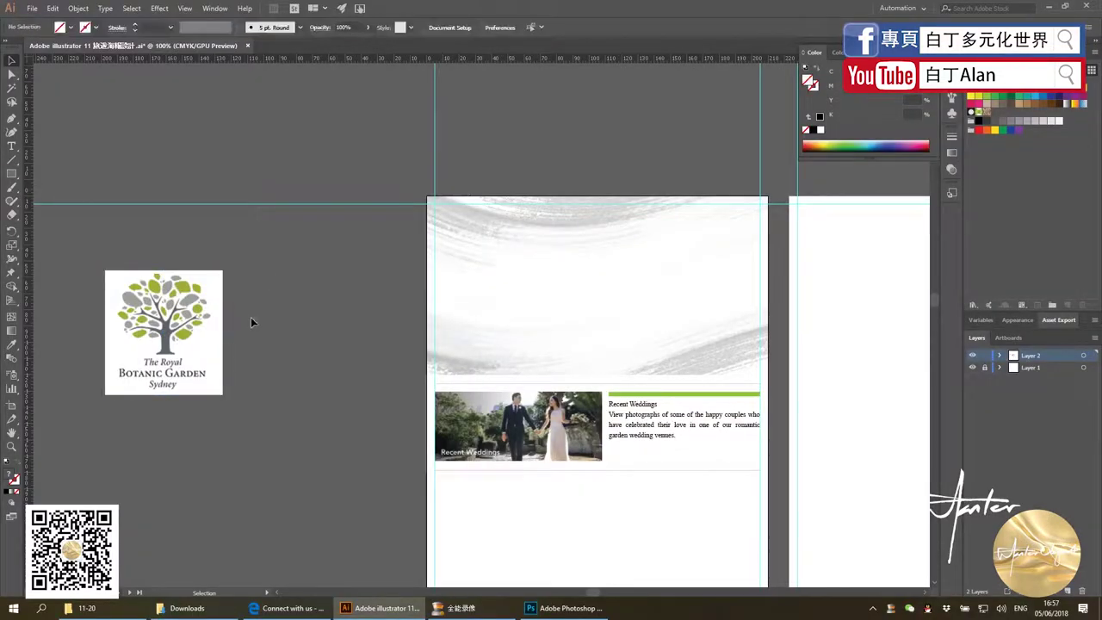
key("v")
key("ctrl+a")
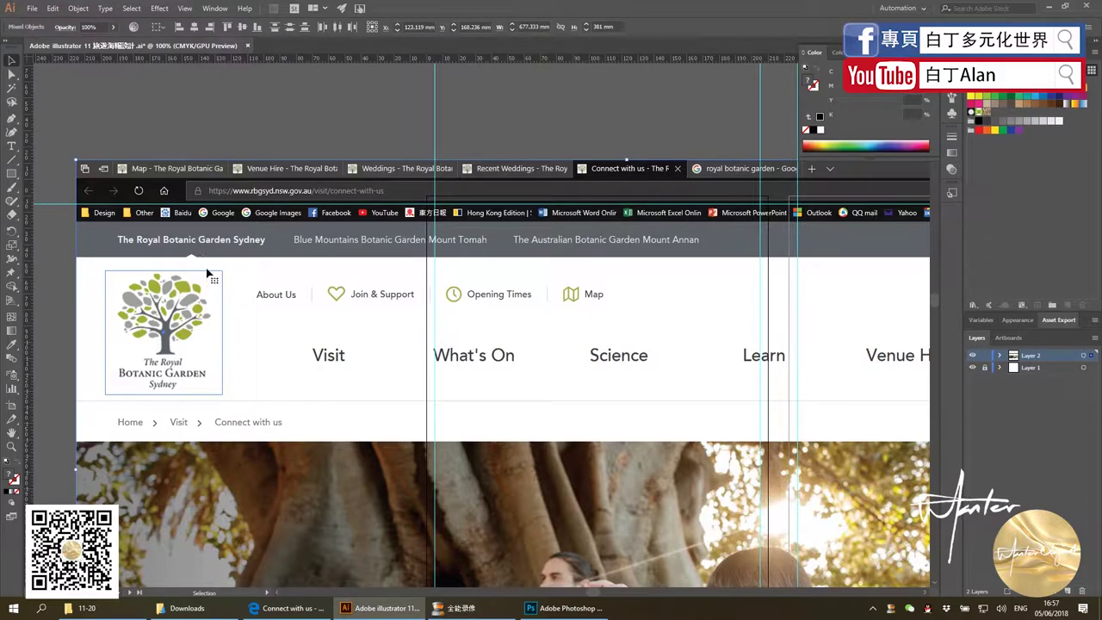
key("ctrl+3")
key("ctrl+alt+3")
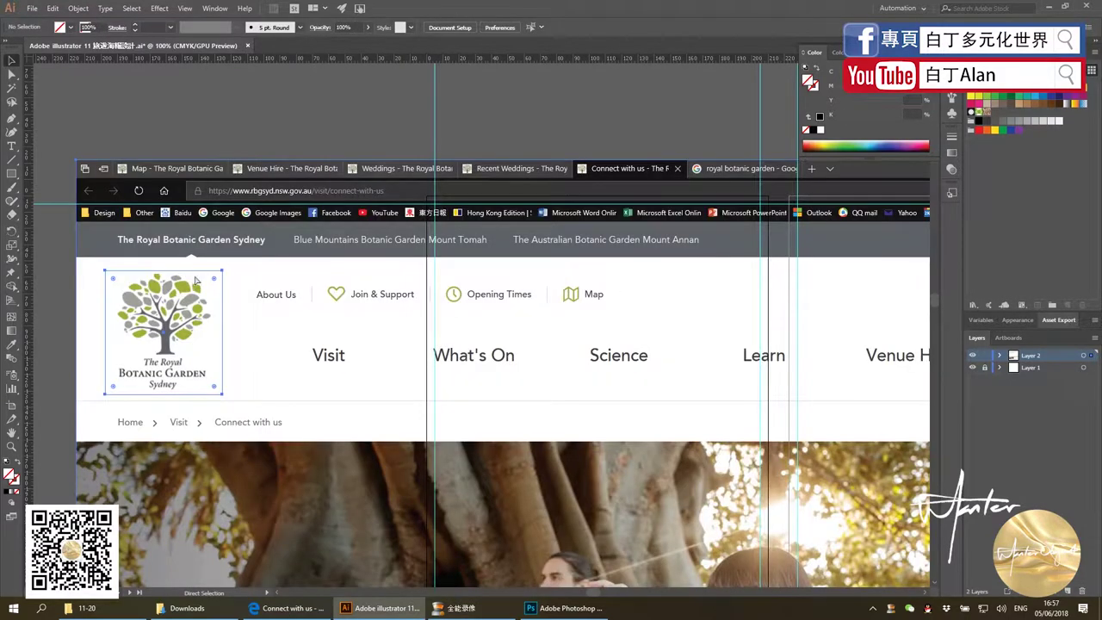
left_click(169, 247)
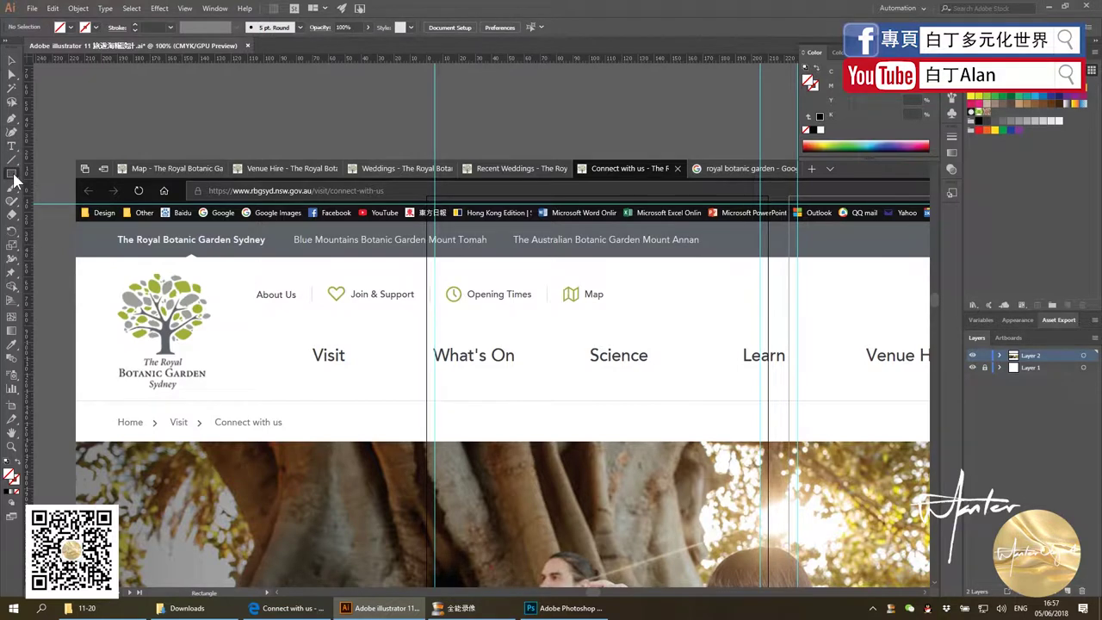
left_click_drag(14, 178, 51, 200)
left_click(12, 61)
key("ctrl+minus")
key("ctrl+minus")
key("ctrl+minus")
left_click_drag(297, 254, 582, 258)
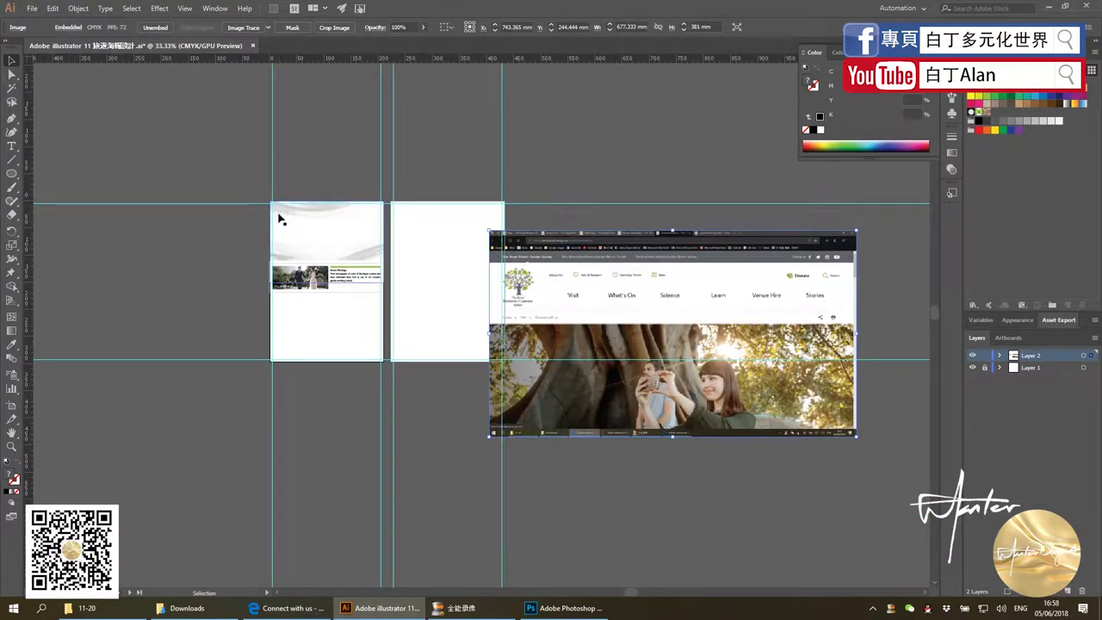
Draw a circle centred over the tree logo, enlarged to enclose it fully
left_click(12, 173)
scroll(526, 292, "up", 1, "alt")
scroll(527, 293, "up", 3, "alt")
scroll(391, 152, "up", 1, "alt")
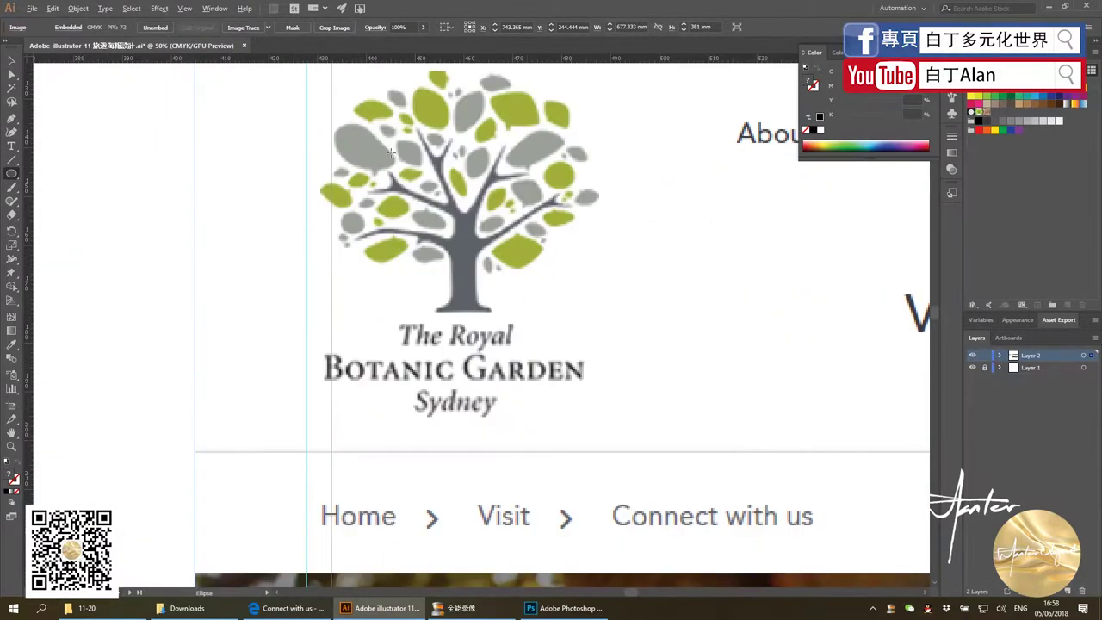
scroll(397, 287, "down", 1, "alt")
left_click_drag(337, 137, 588, 389)
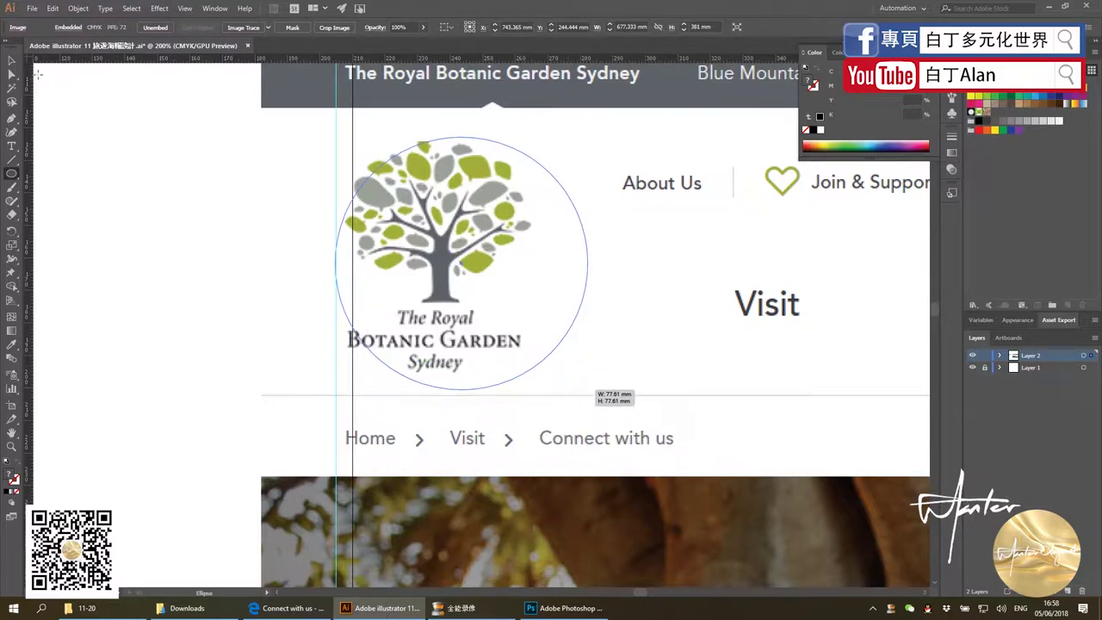
left_click(12, 60)
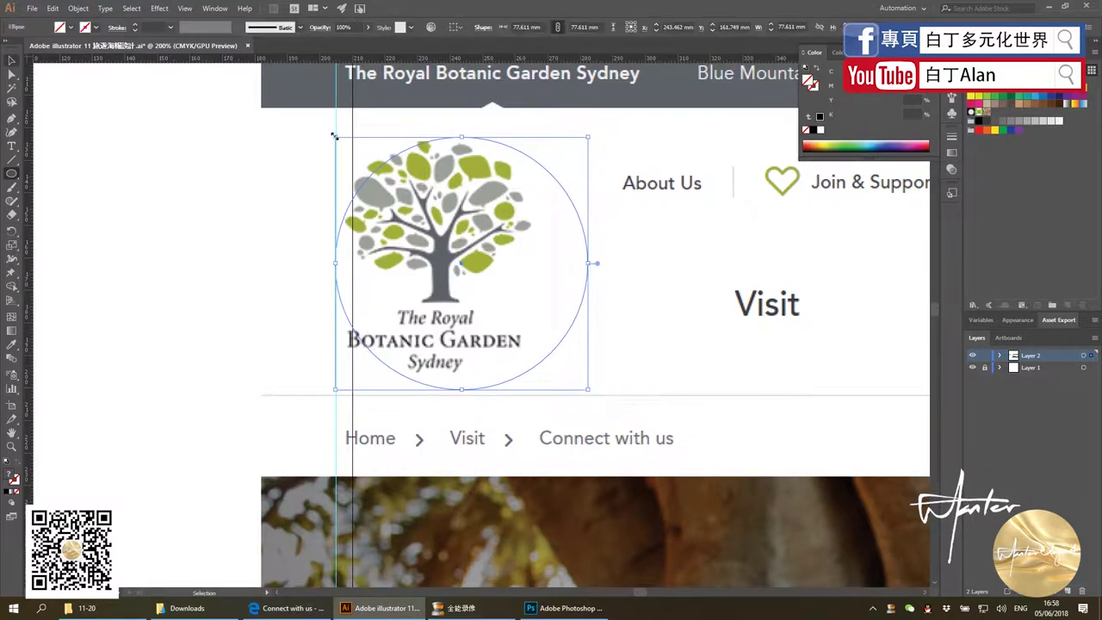
key("v")
mouse_move(337, 138)
left_mouse_down()
mouse_move(306, 115)
mouse_move(315, 117)
left_mouse_up()
left_click_drag(560, 172, 542, 179)
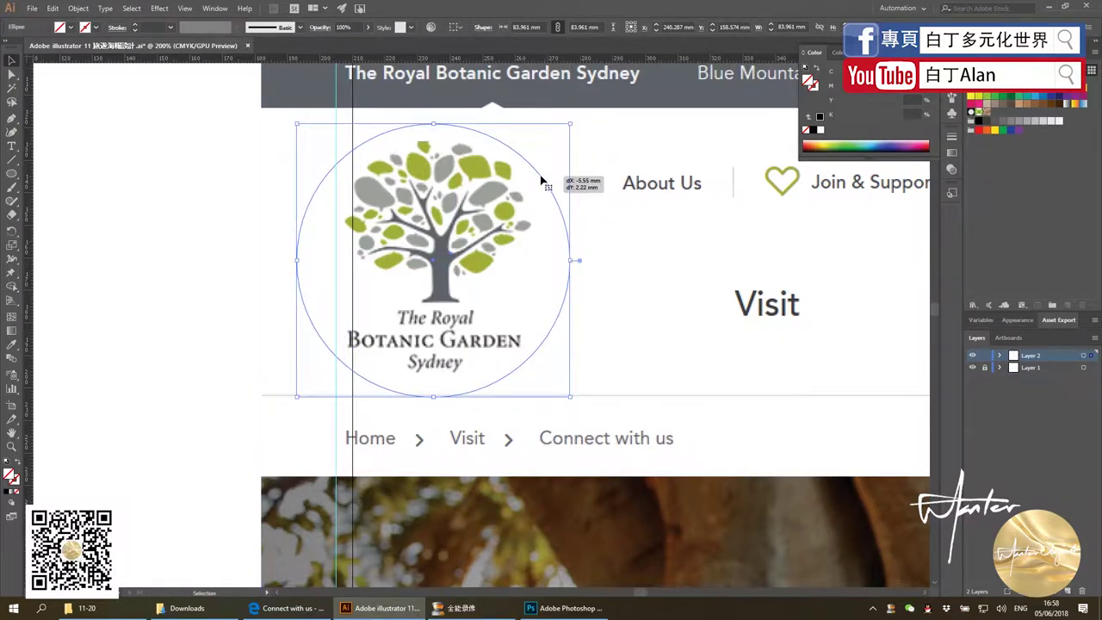
Clip the screenshot to the circle and move the round logo to page 1's top-left
left_click(638, 167, "shift")
right_click(639, 167)
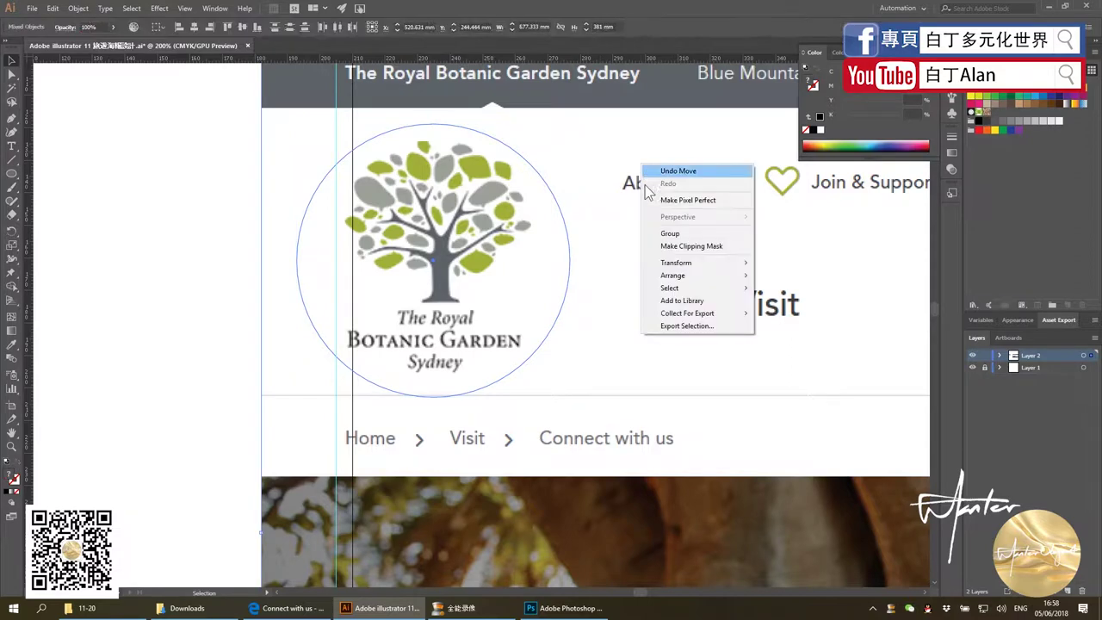
left_click(691, 248)
key("ctrl+minus")
key("ctrl+minus")
key("ctrl+minus")
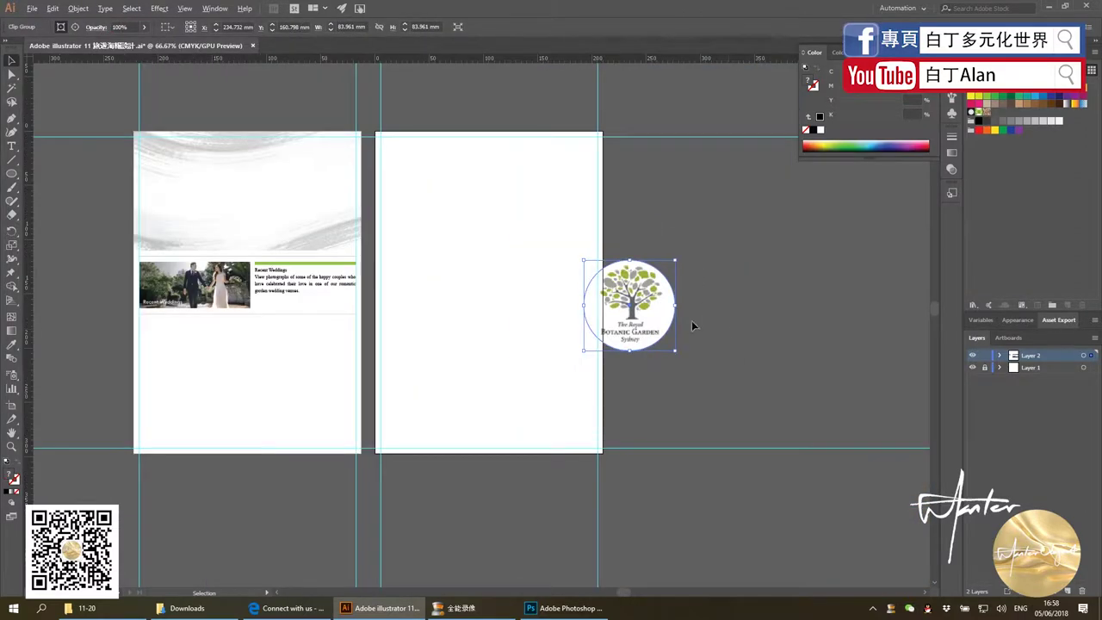
mouse_move(605, 306)
left_mouse_down()
mouse_move(247, 172)
mouse_move(194, 183)
left_mouse_up()
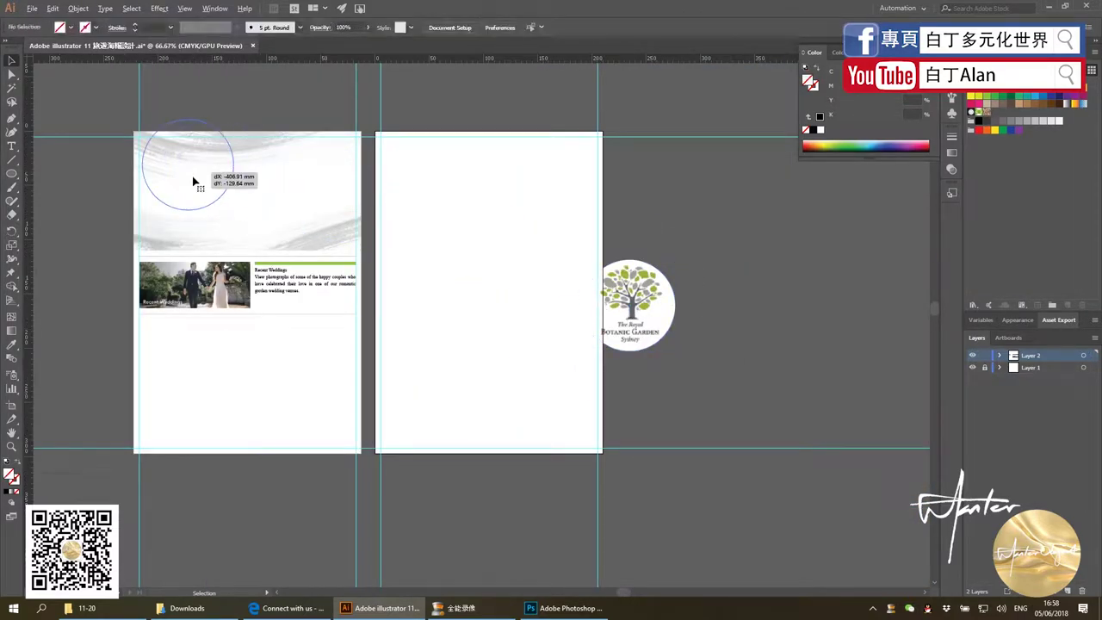
left_click_drag(232, 129, 204, 152)
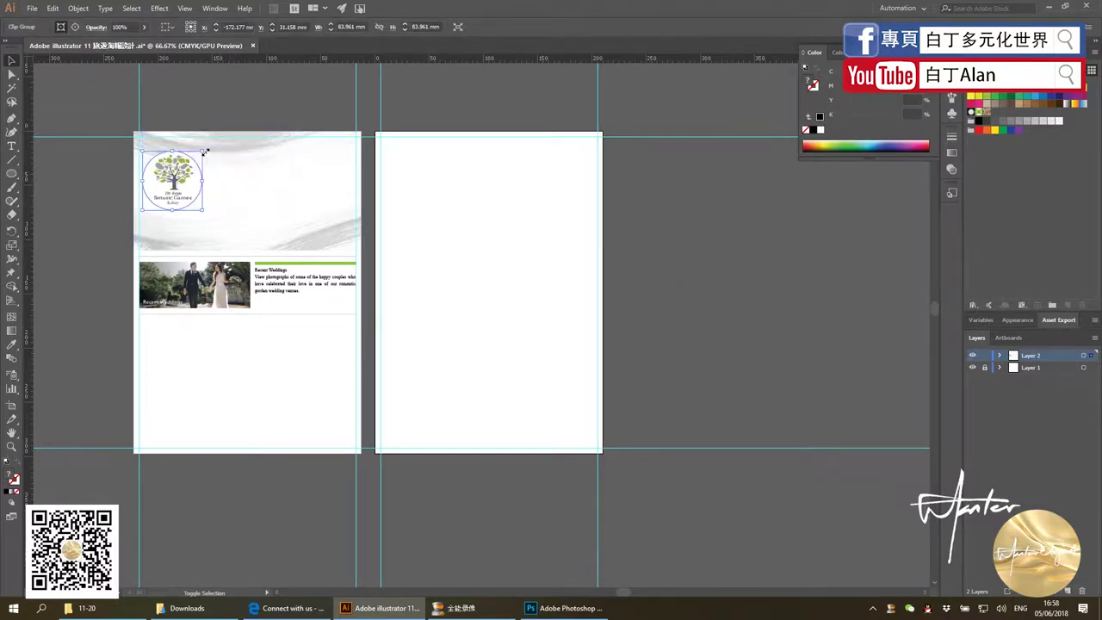
Shrink the circular logo and fine-tune its position in the header corner
scroll(97, 163, "up", 3)
left_click_drag(319, 180, 310, 152)
left_click_drag(394, 259, 317, 157)
scroll(388, 247, "down", 2)
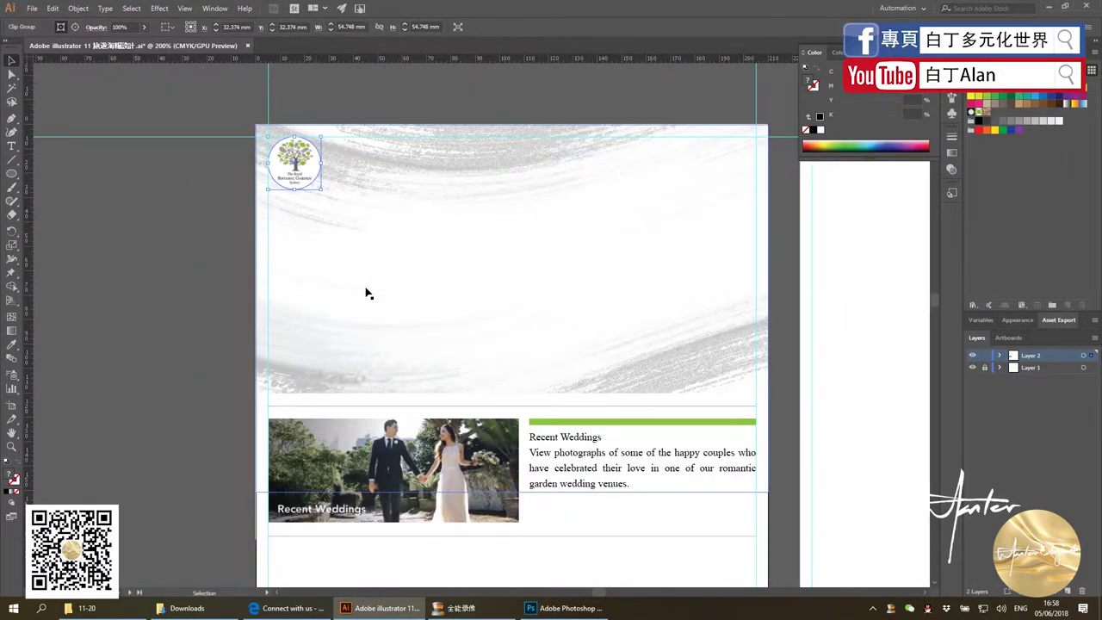
scroll(364, 290, "down", 2)
scroll(315, 211, "up", 1)
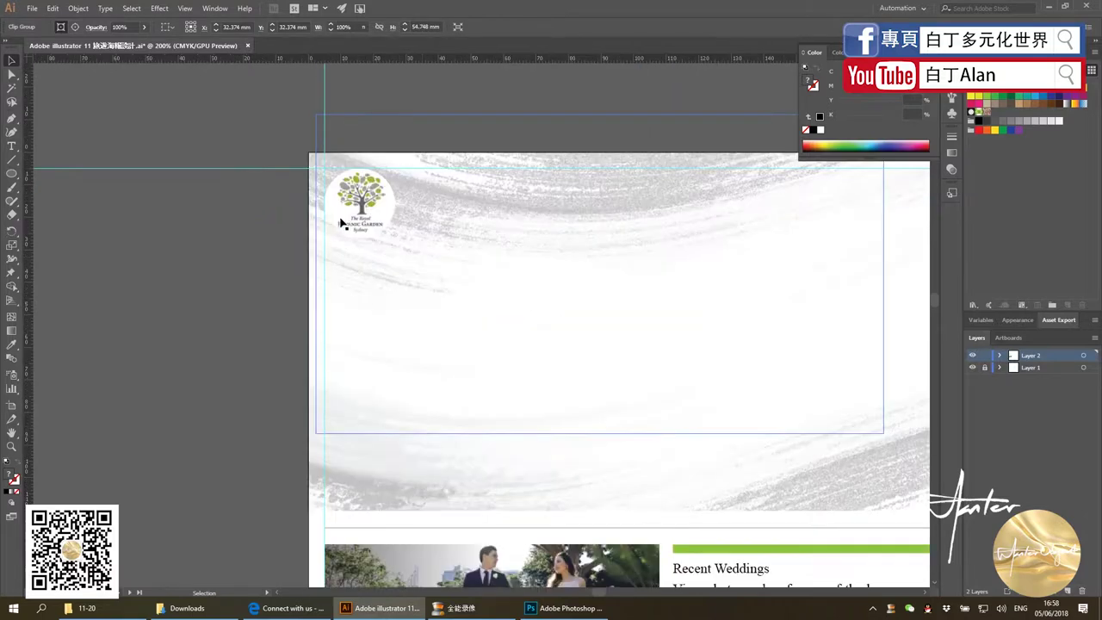
scroll(340, 221, "up", 1)
left_click_drag(369, 198, 379, 210)
left_click(70, 150)
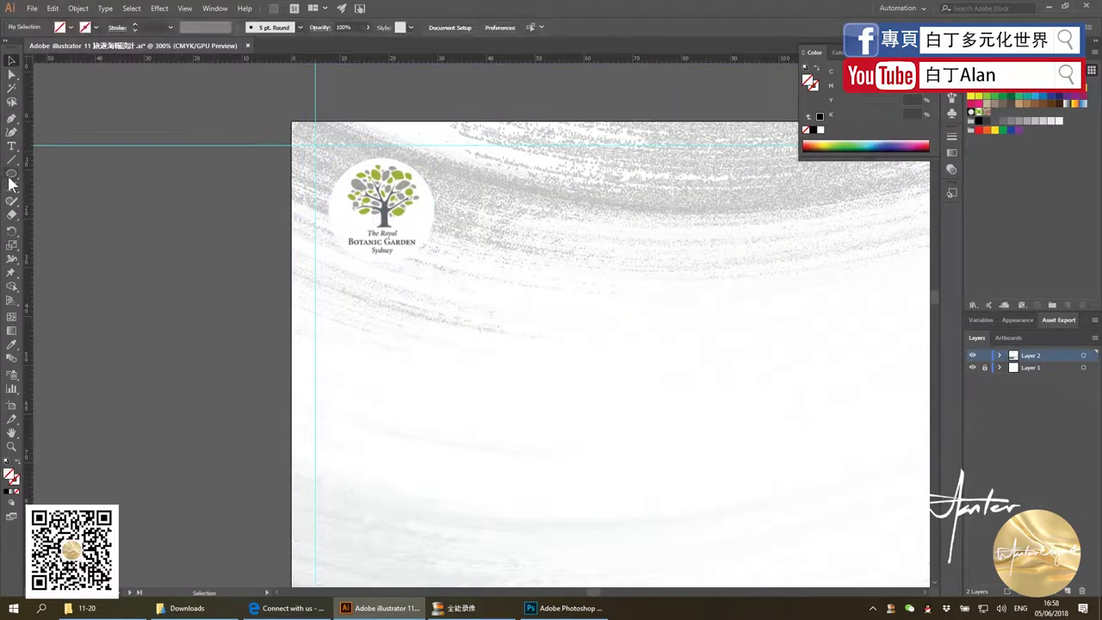
Draw a circle over the tree logo with a black 2 pt stroke
mouse_move(338, 161)
left_mouse_down()
mouse_move(433, 268)
mouse_move(424, 263)
left_mouse_up()
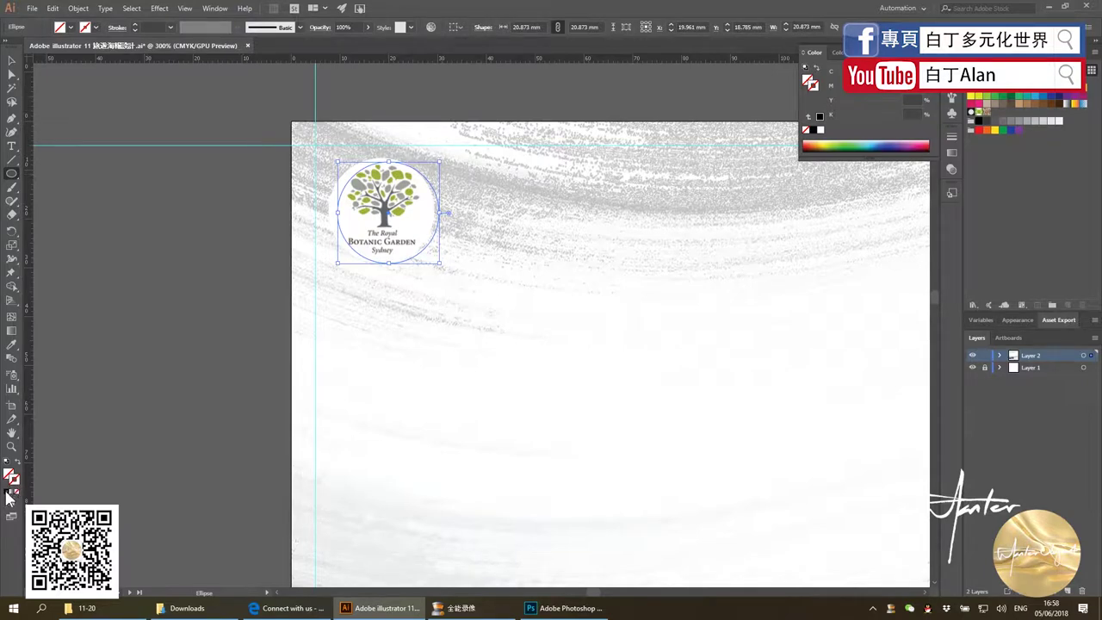
left_click(7, 493)
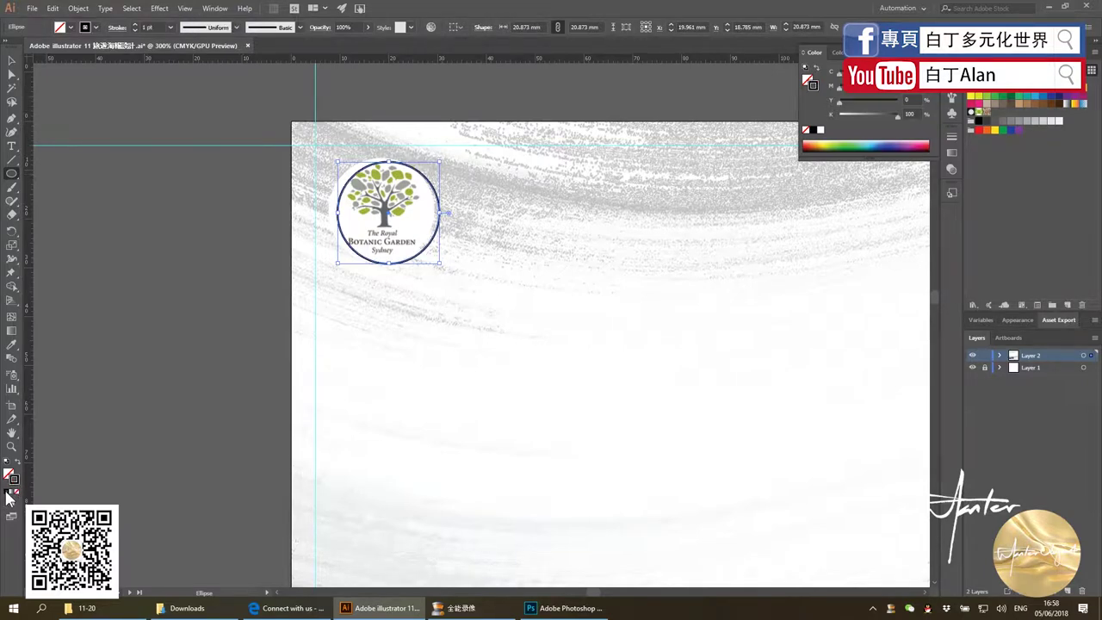
left_click(169, 28)
left_click(184, 90)
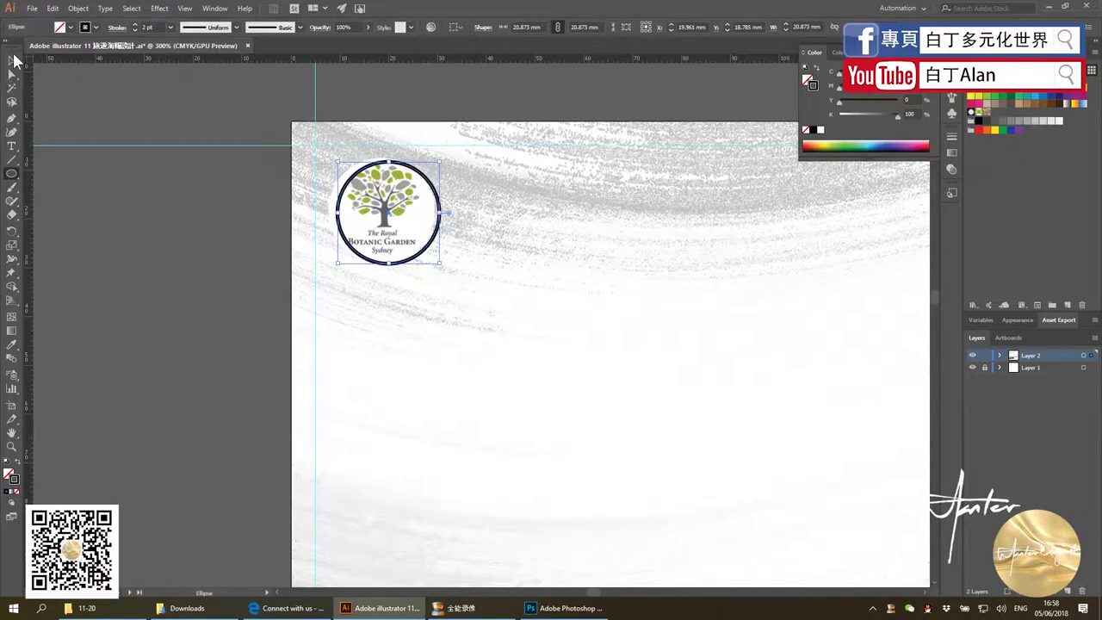
scroll(316, 175, "up", 3)
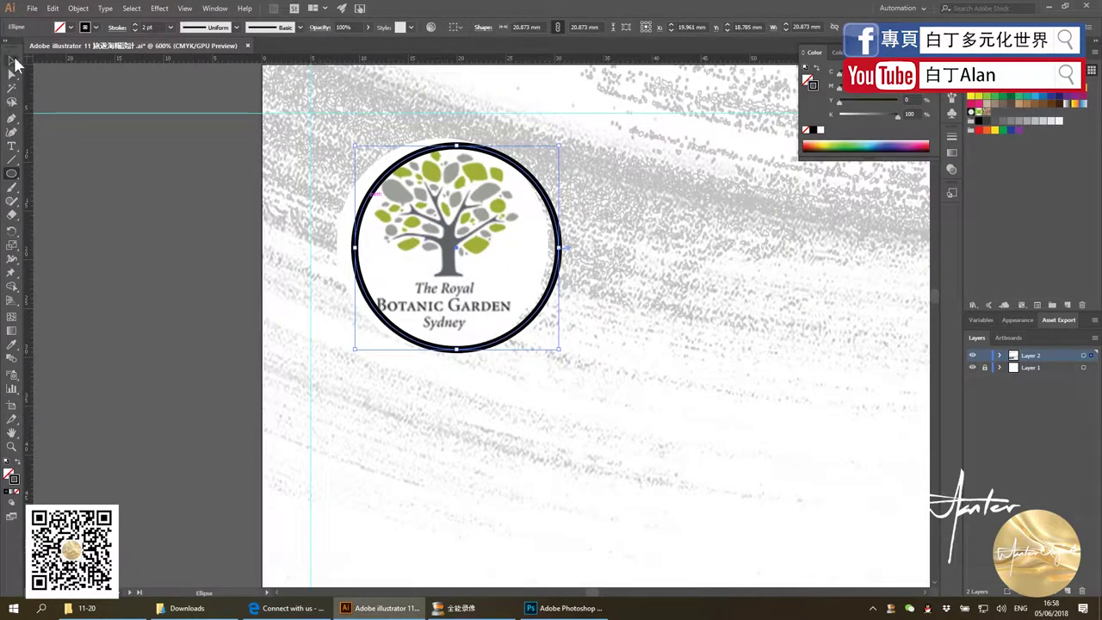
Centre the ring on the logo and enlarge it slightly to frame it
left_click(13, 59)
left_click_drag(363, 214, 339, 209)
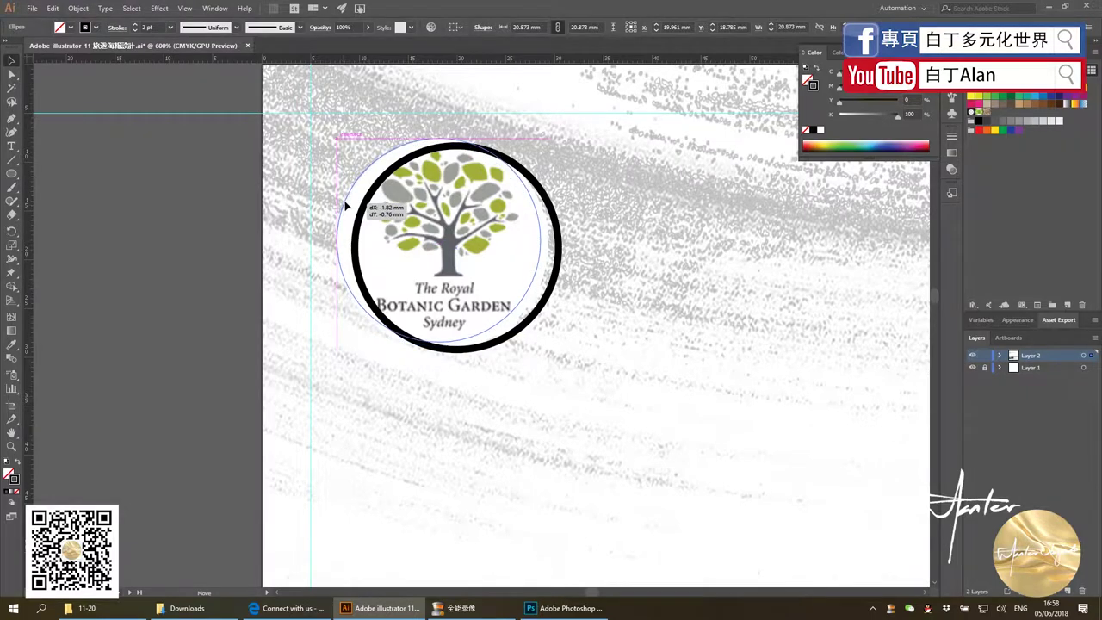
left_click_drag(339, 209, 341, 203)
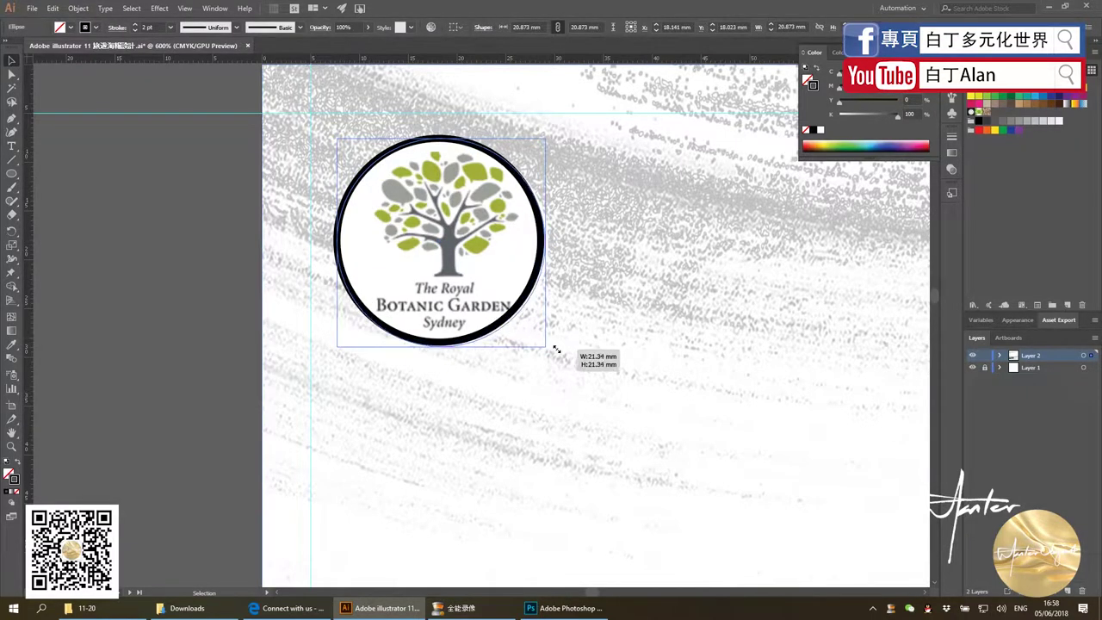
left_click_drag(543, 343, 549, 350)
left_click(216, 287)
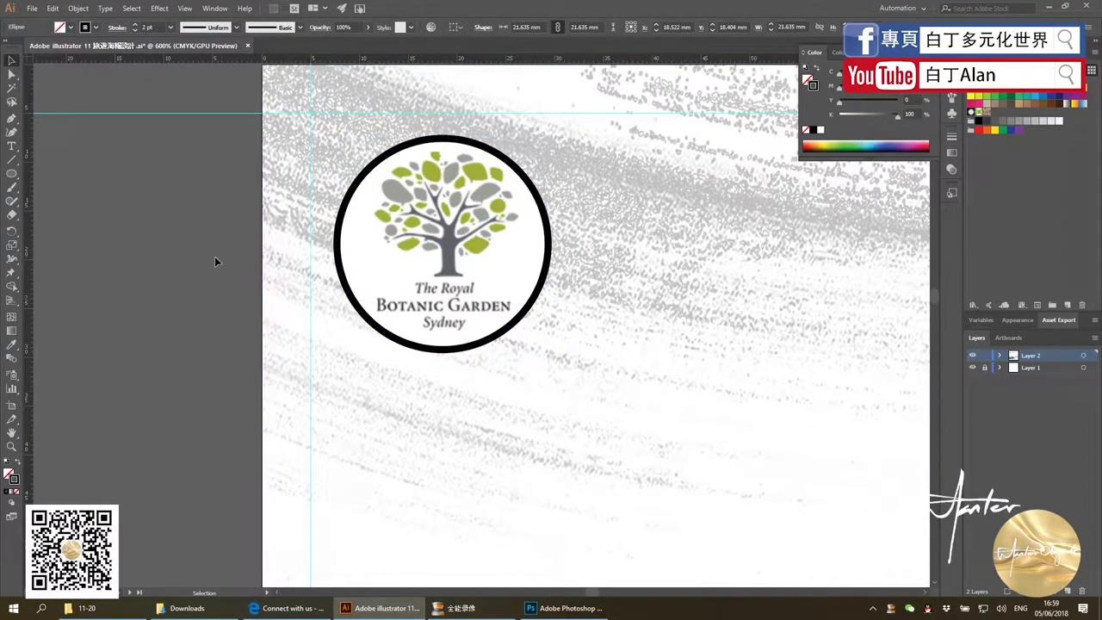
scroll(214, 255, "down", 1)
scroll(214, 256, "down", 1)
scroll(214, 255, "down", 1)
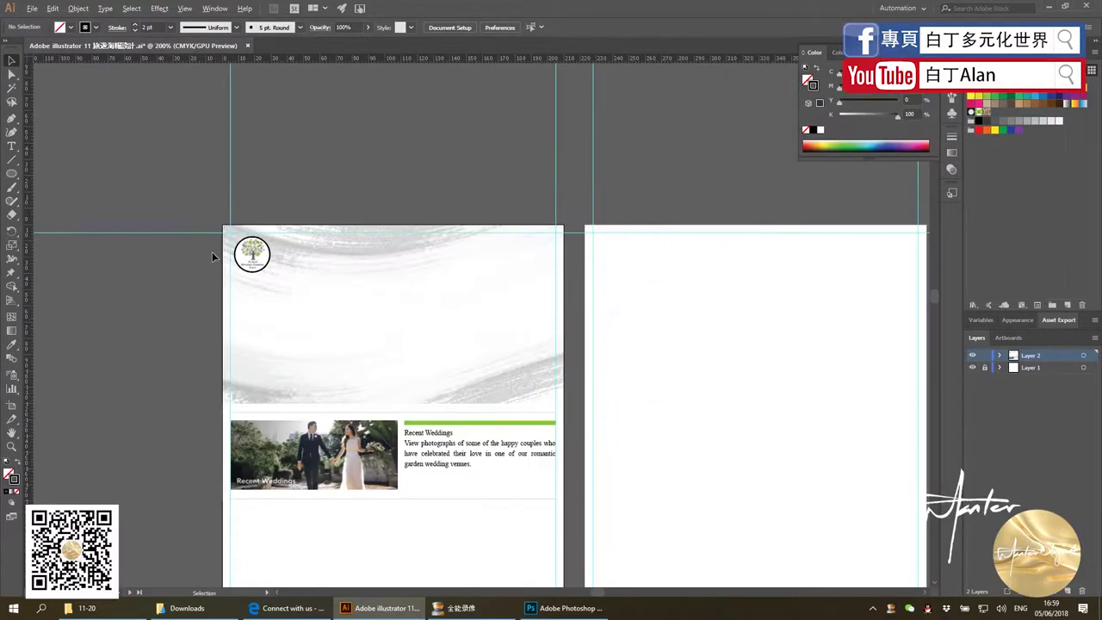
scroll(212, 252, "down", 1)
scroll(229, 255, "up", 1)
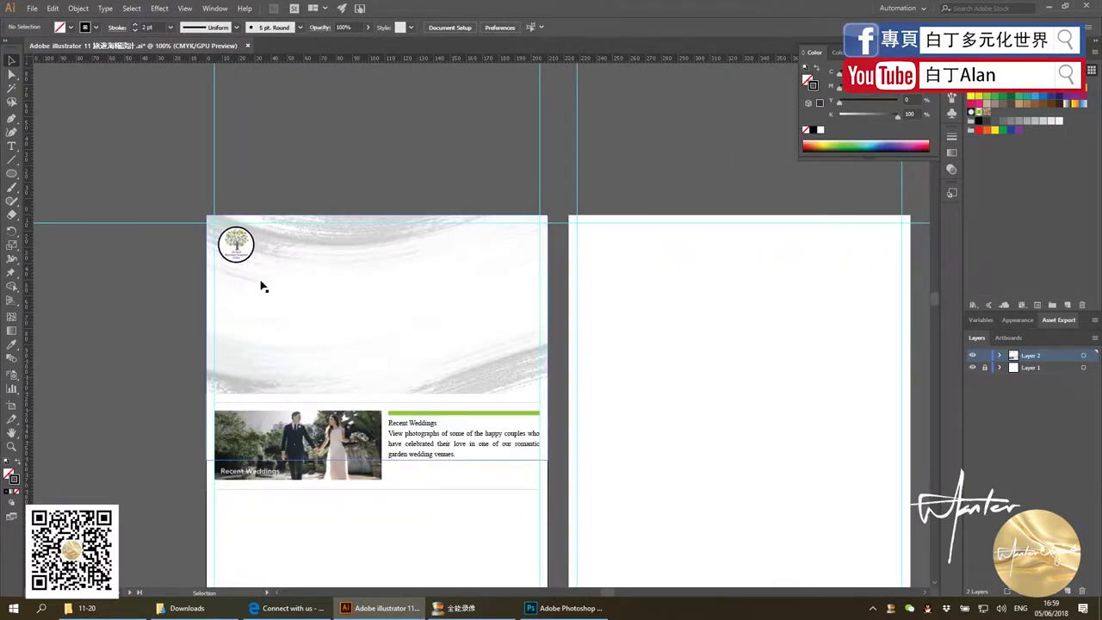
scroll(306, 267, "down", 1)
scroll(285, 269, "up", 2)
scroll(279, 228, "up", 2)
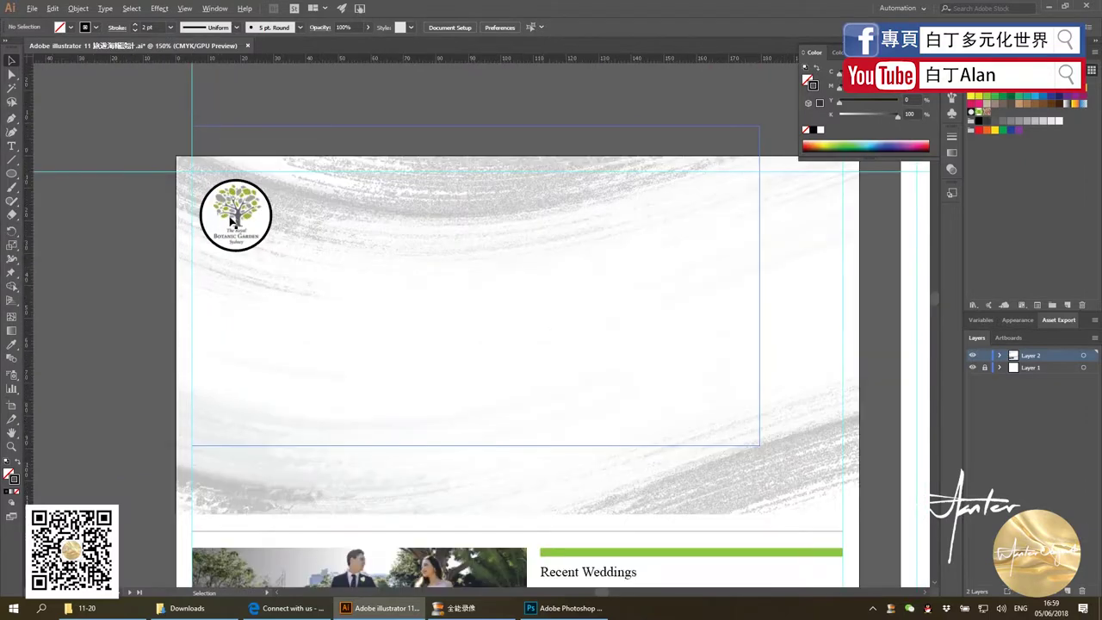
Resize the logo and its ring together in the header's top-left corner
left_click(267, 222)
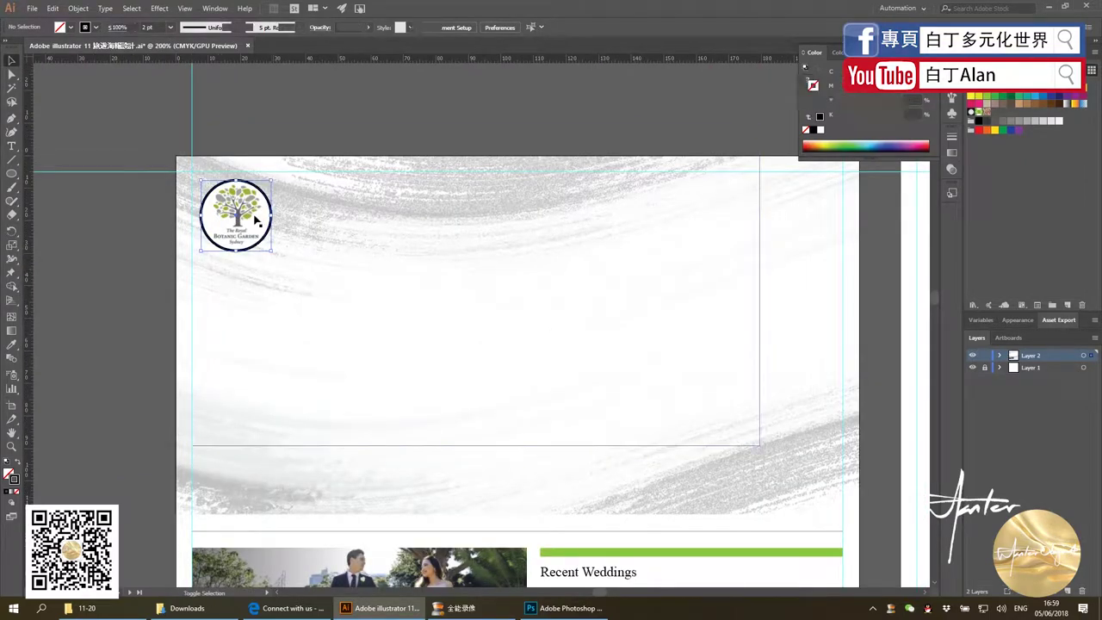
left_click(183, 232)
left_click_drag(182, 232, 134, 121)
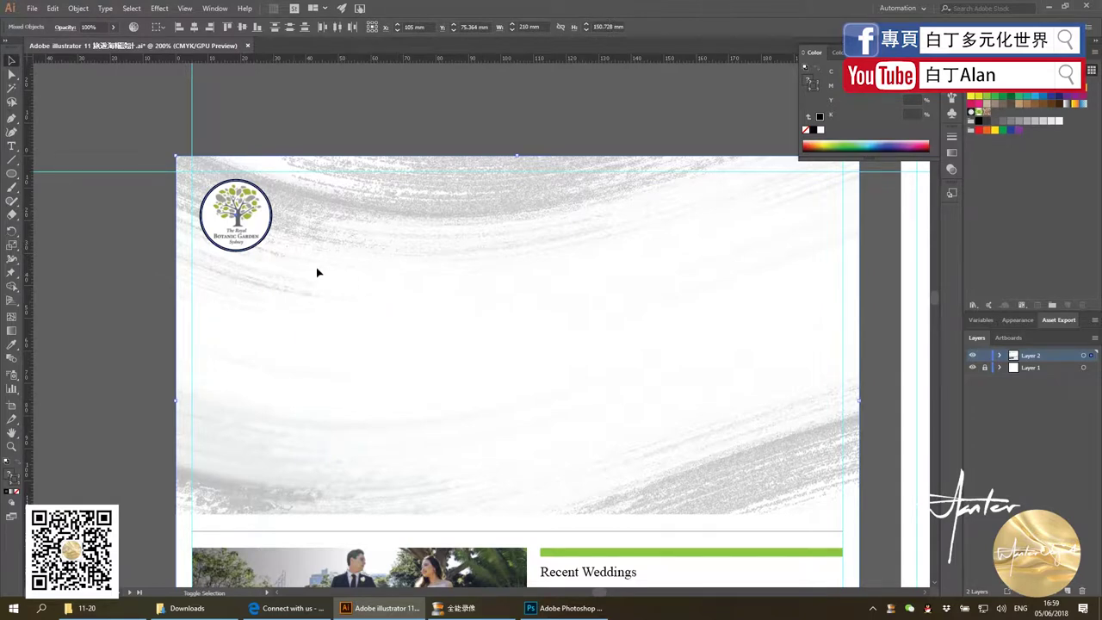
scroll(387, 251, "down", 1)
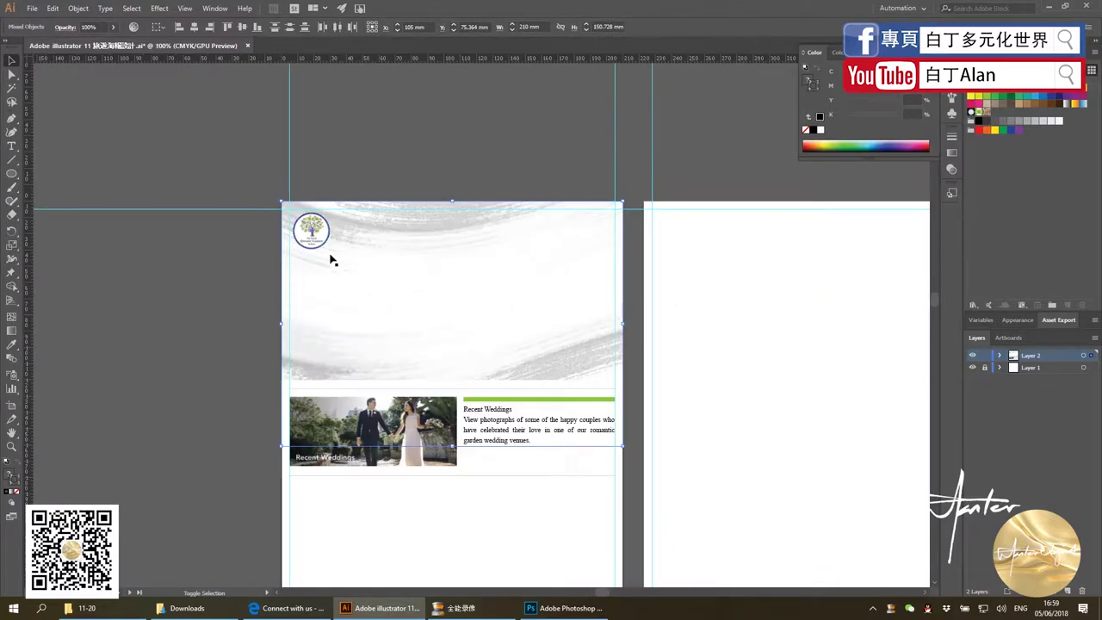
left_click_drag(327, 247, 346, 262)
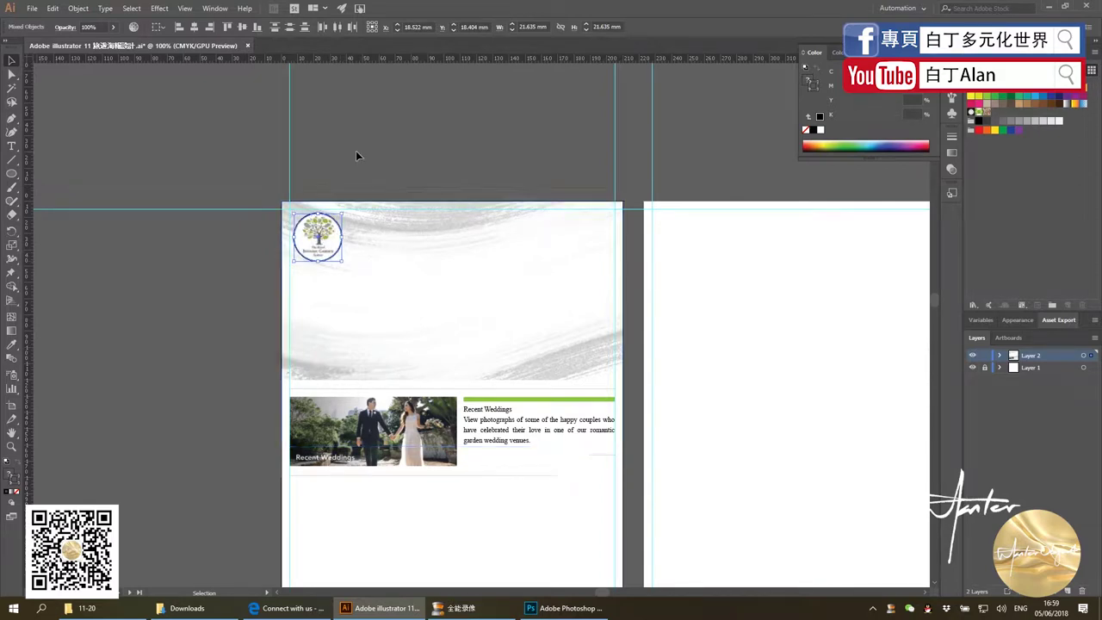
left_click(388, 178)
scroll(393, 223, "down", 1)
scroll(378, 237, "down", 1)
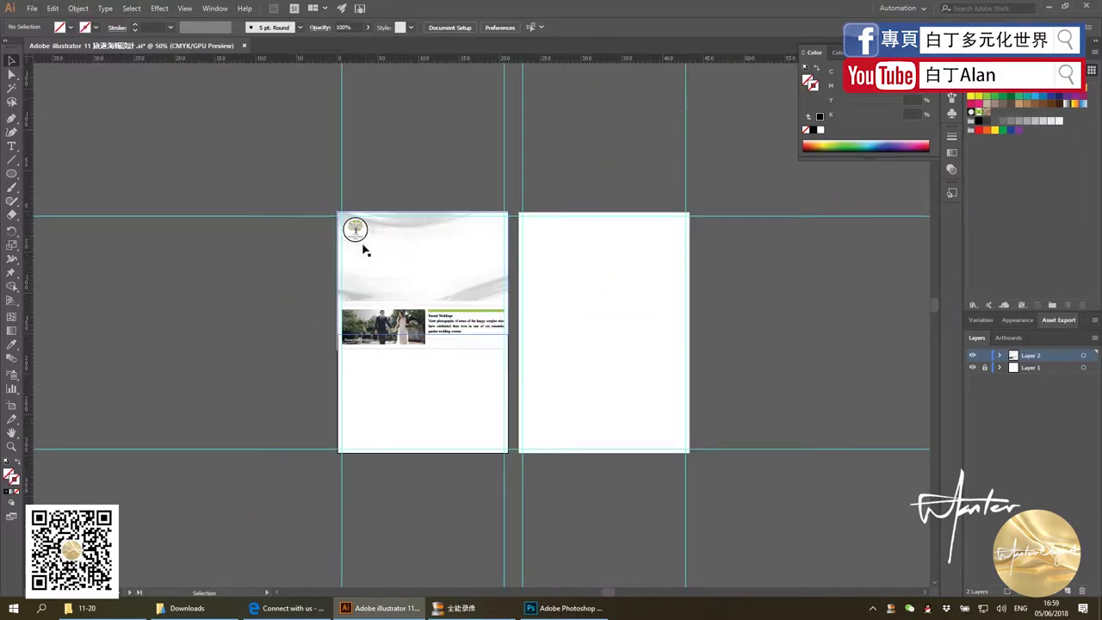
scroll(370, 263, "up", 2)
scroll(377, 277, "down", 1)
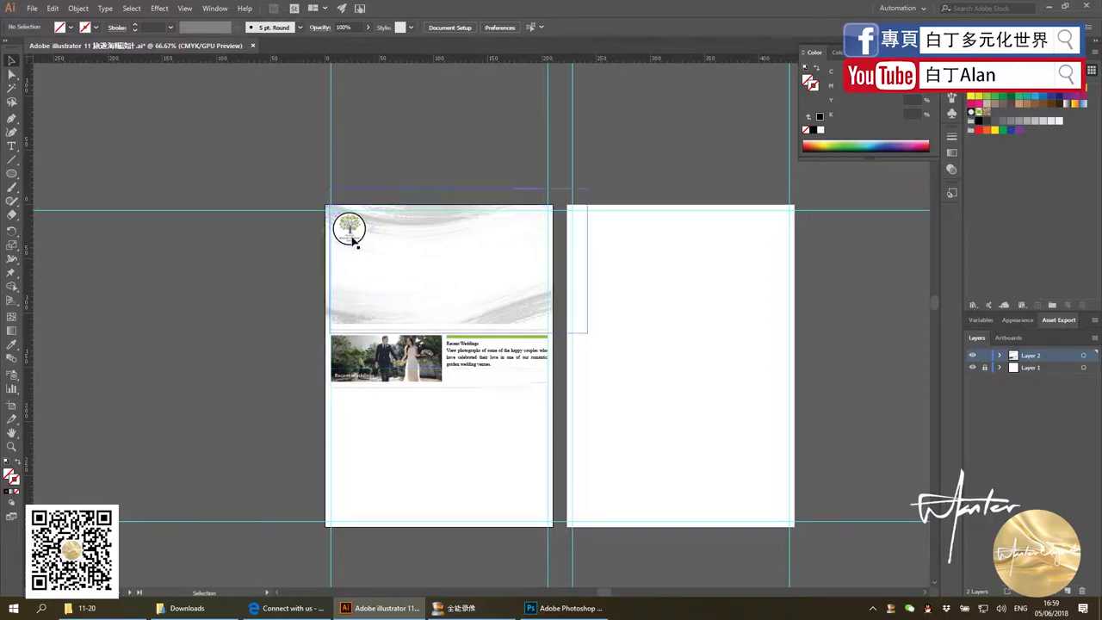
Scroll the Connect with us page in Edge down to its opening-hours and address footer
left_click(305, 611)
scroll(361, 439, "down", 1)
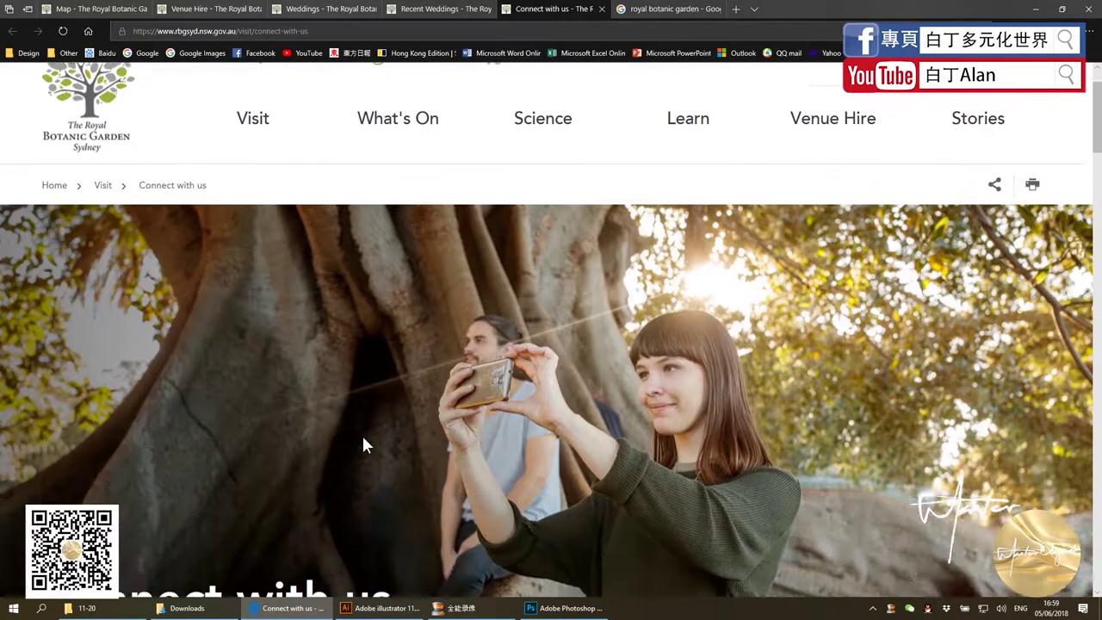
scroll(361, 439, "down", 1)
scroll(362, 439, "up", 2)
scroll(198, 284, "down", 6)
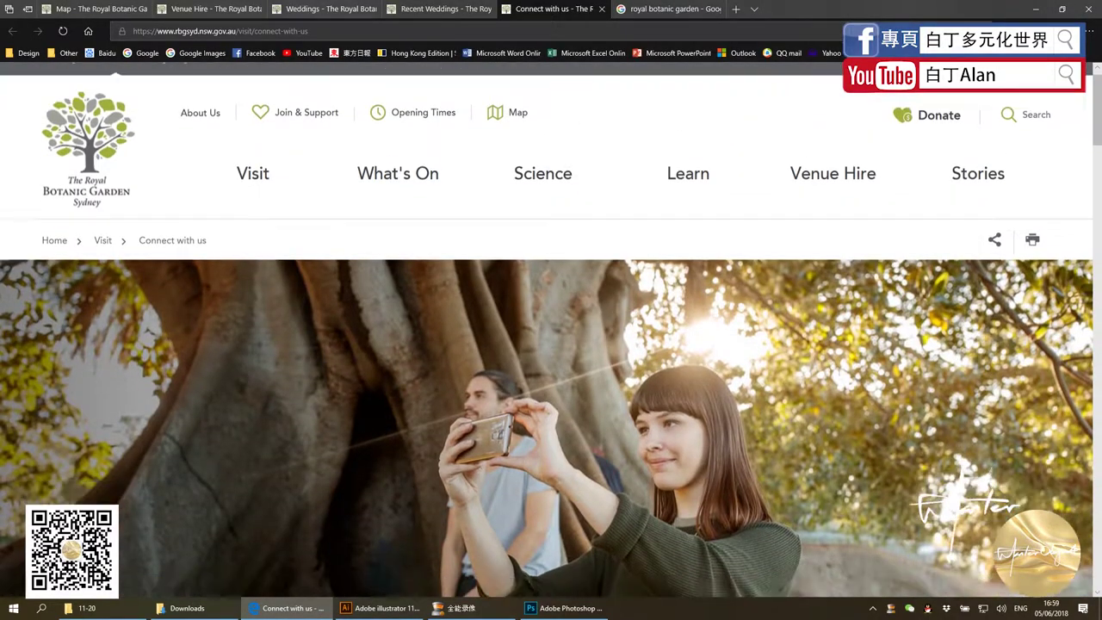
scroll(218, 296, "up", 3)
scroll(219, 295, "down", 3)
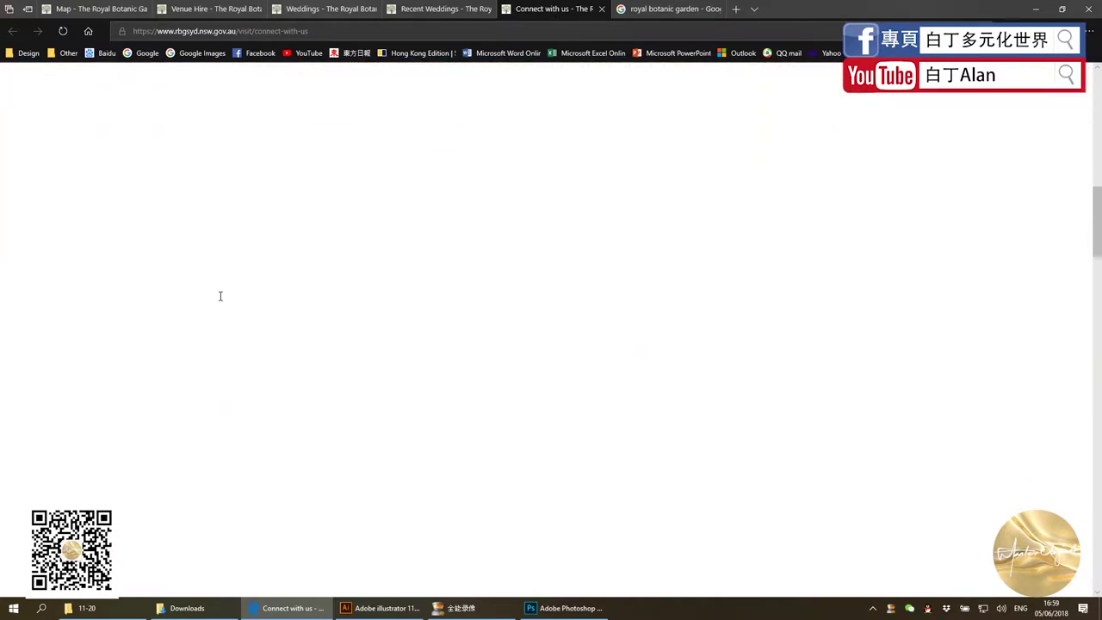
scroll(219, 295, "down", 2)
scroll(219, 295, "down", 2)
scroll(258, 258, "down", 2)
scroll(319, 276, "down", 2)
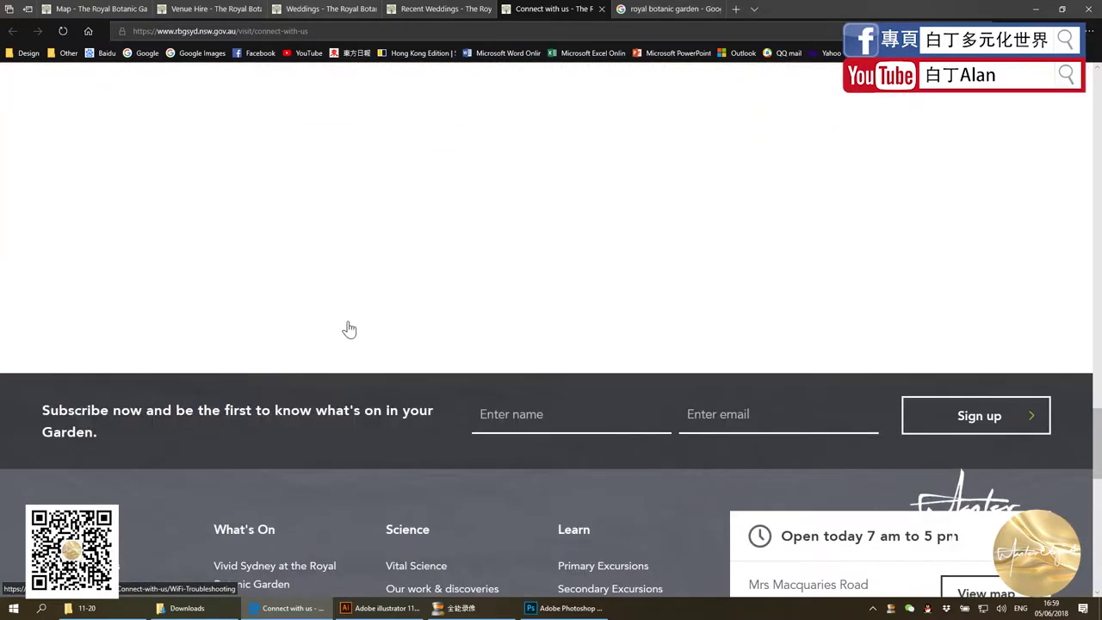
scroll(347, 327, "down", 1)
scroll(680, 358, "down", 1)
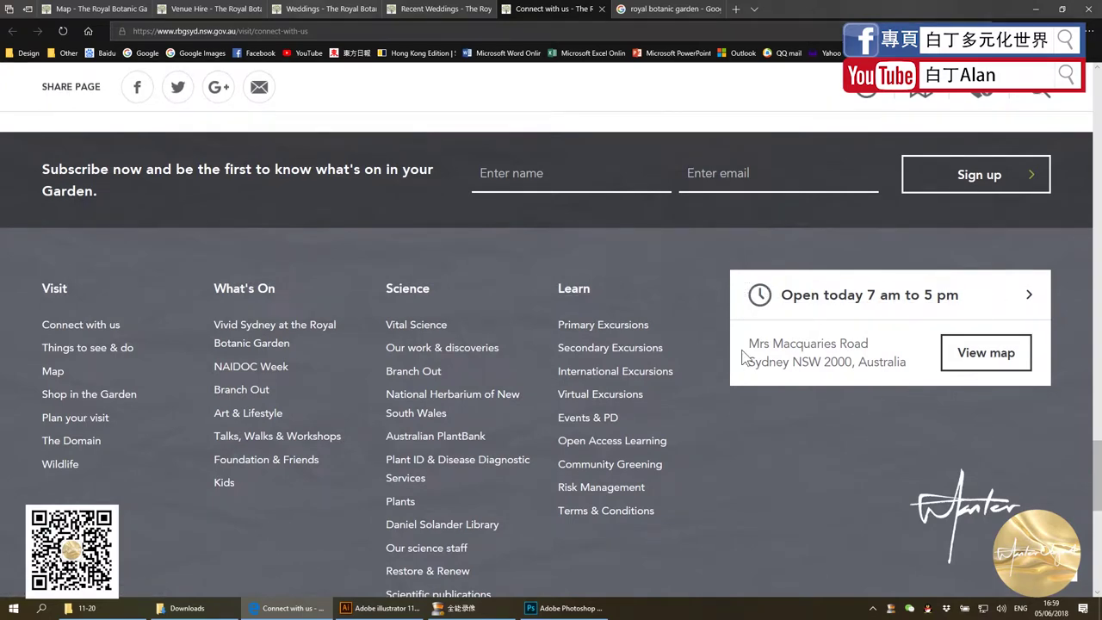
Back in the Illustrator brochure, paste the captured footer screenshot
left_click(575, 609)
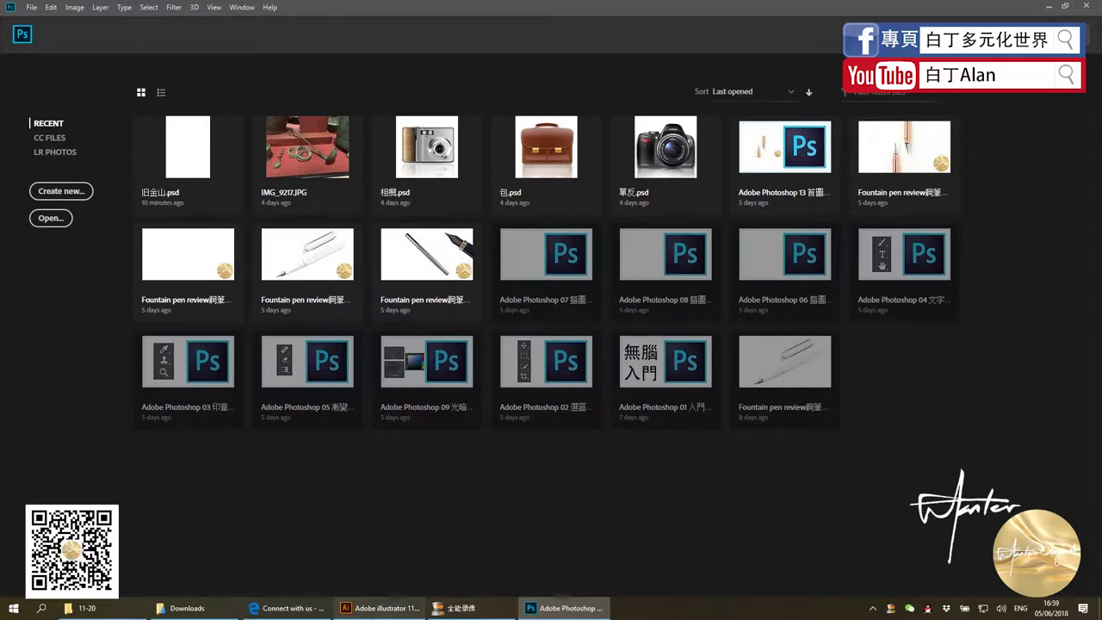
left_click(384, 608)
key("a")
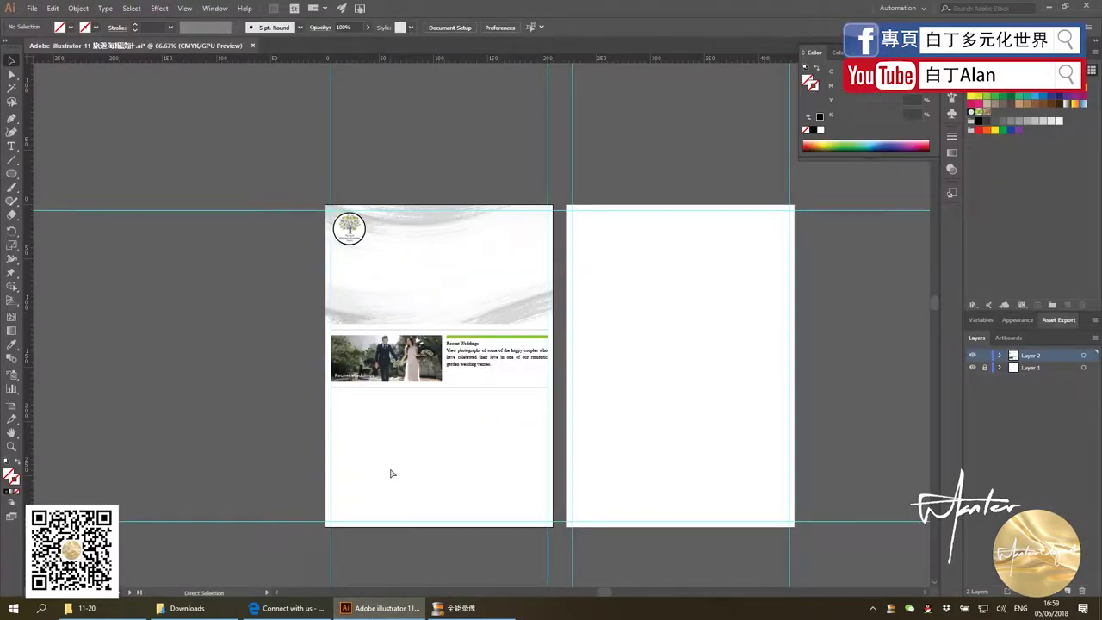
key("ctrl+v")
Draw a rectangle over the screenshot's Open today 7 am to 5 pm box
left_click(415, 447)
scroll(415, 447, "down", 2)
scroll(560, 401, "up", 3)
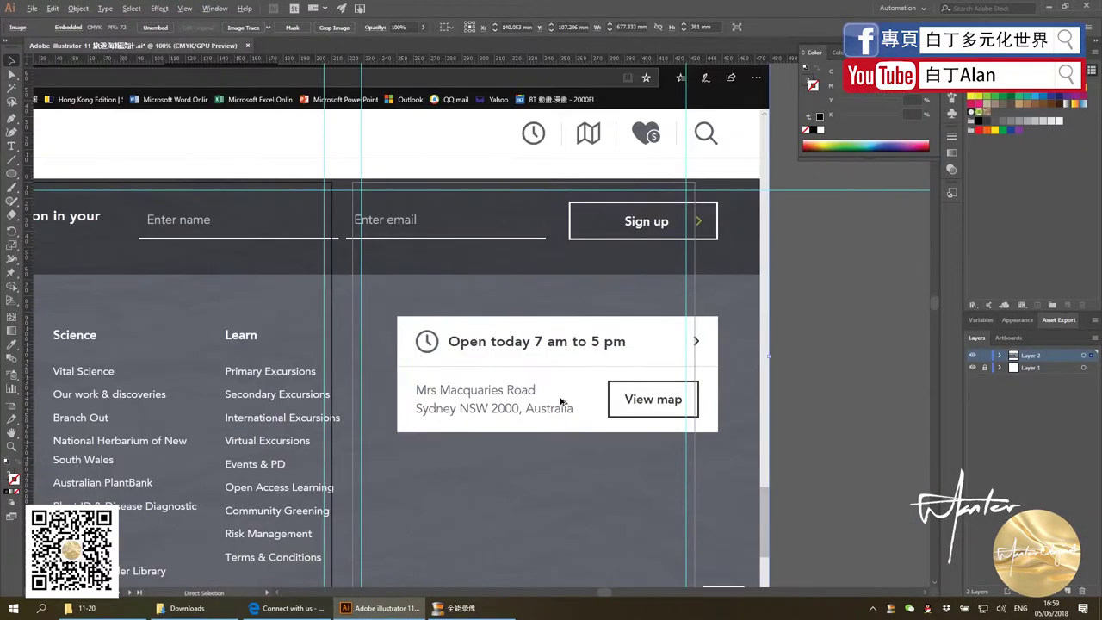
left_click(12, 173)
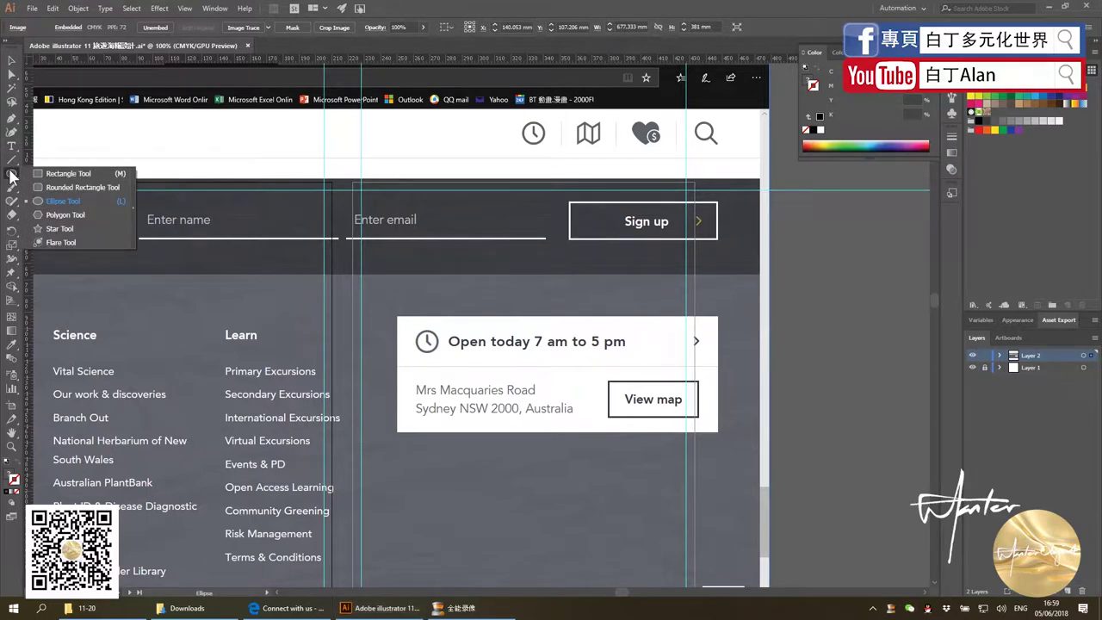
left_click(54, 176)
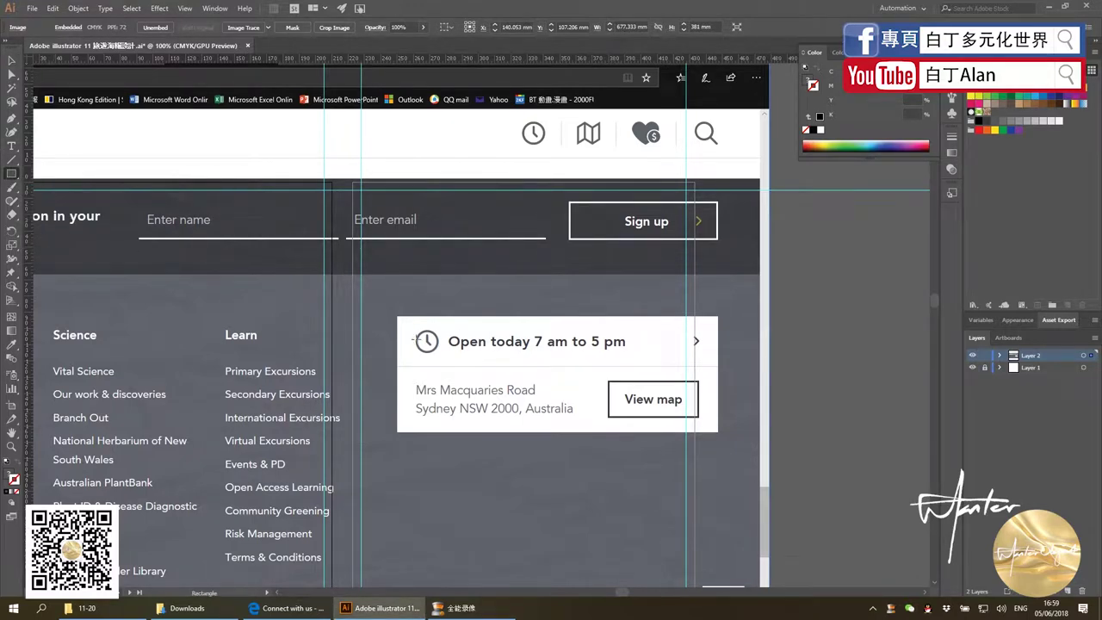
left_click_drag(404, 323, 651, 362)
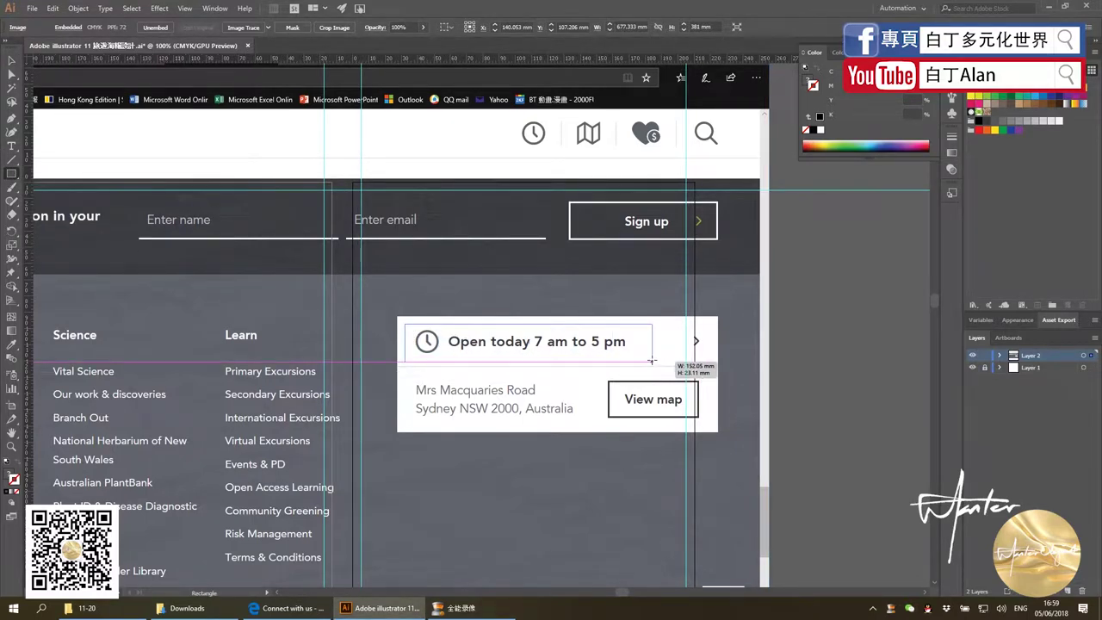
left_click(10, 62)
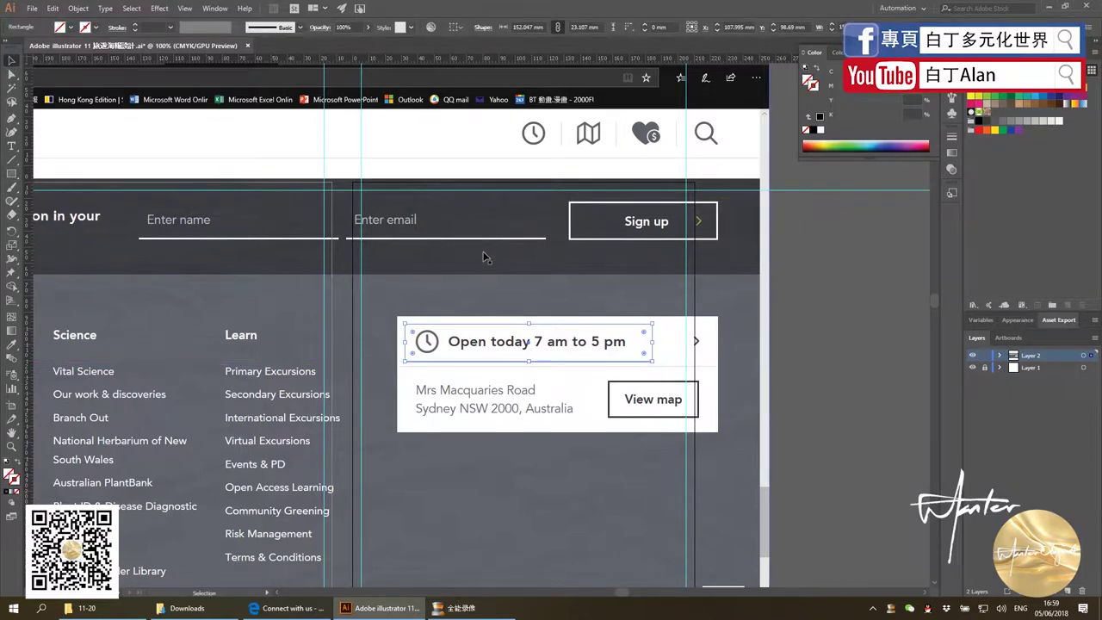
Clip the screenshot to the hours rectangle and move the crop below the artboards
left_click_drag(332, 257, 747, 257)
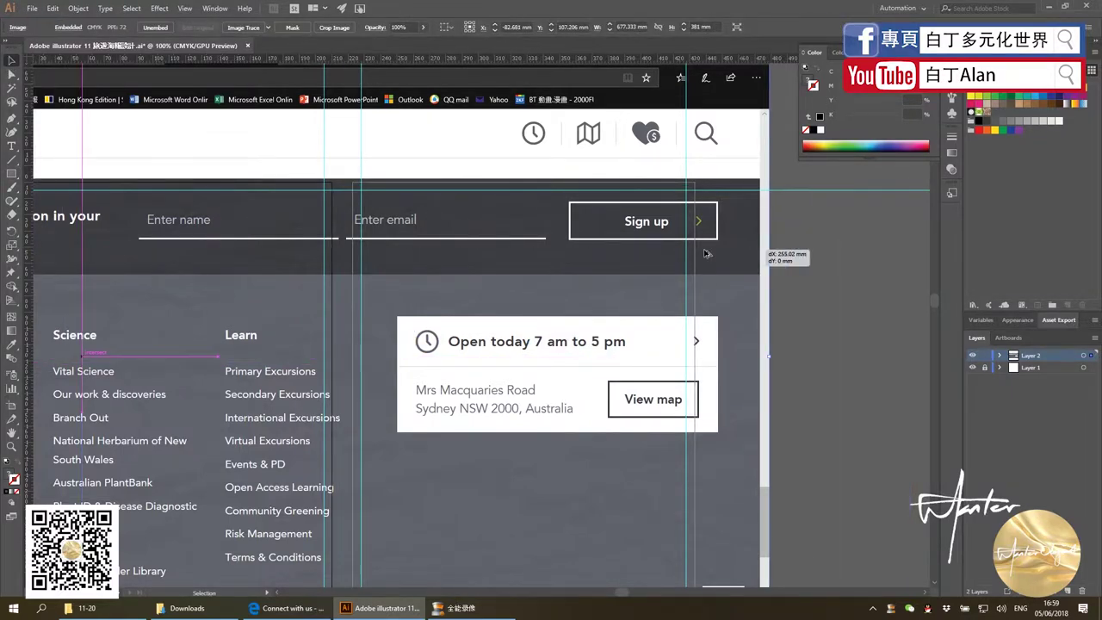
key("ctrl+minus")
key("ctrl+minus")
key("ctrl+minus")
key("ctrl+minus")
left_click_drag(397, 310, 674, 332)
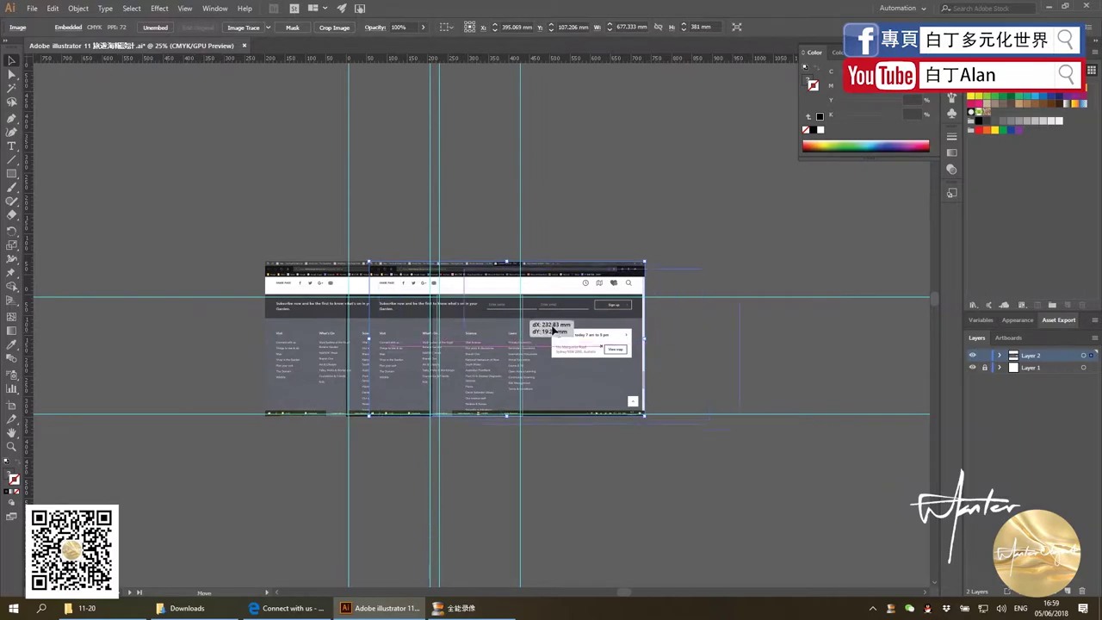
key("ctrl+plus")
key("ctrl+plus")
key("ctrl+plus")
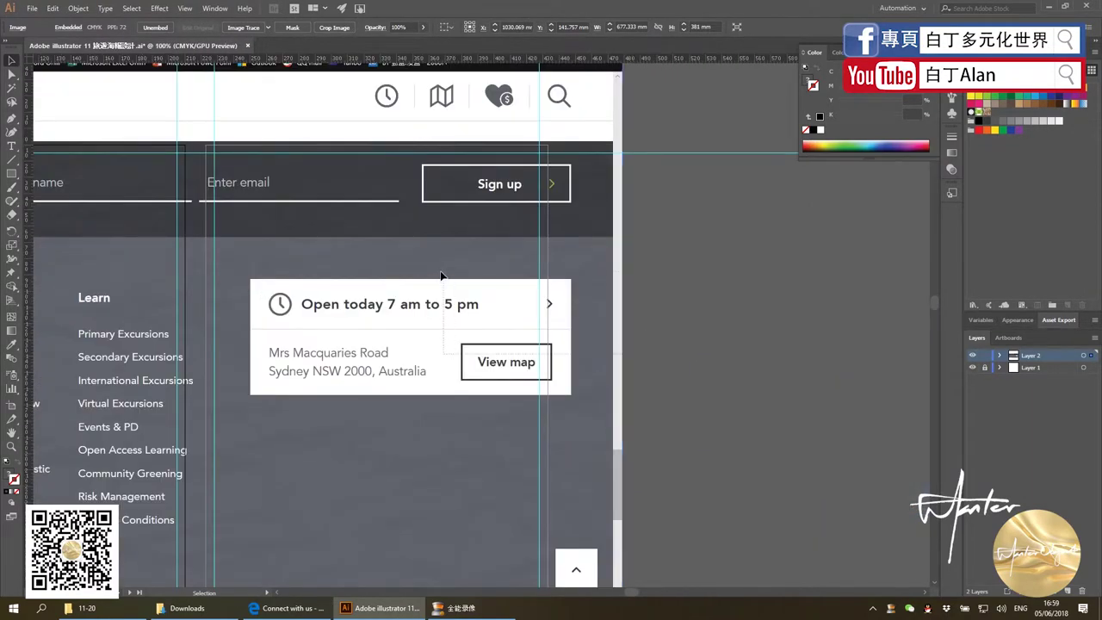
left_click(456, 289, "shift")
right_click(456, 288)
left_click(508, 365)
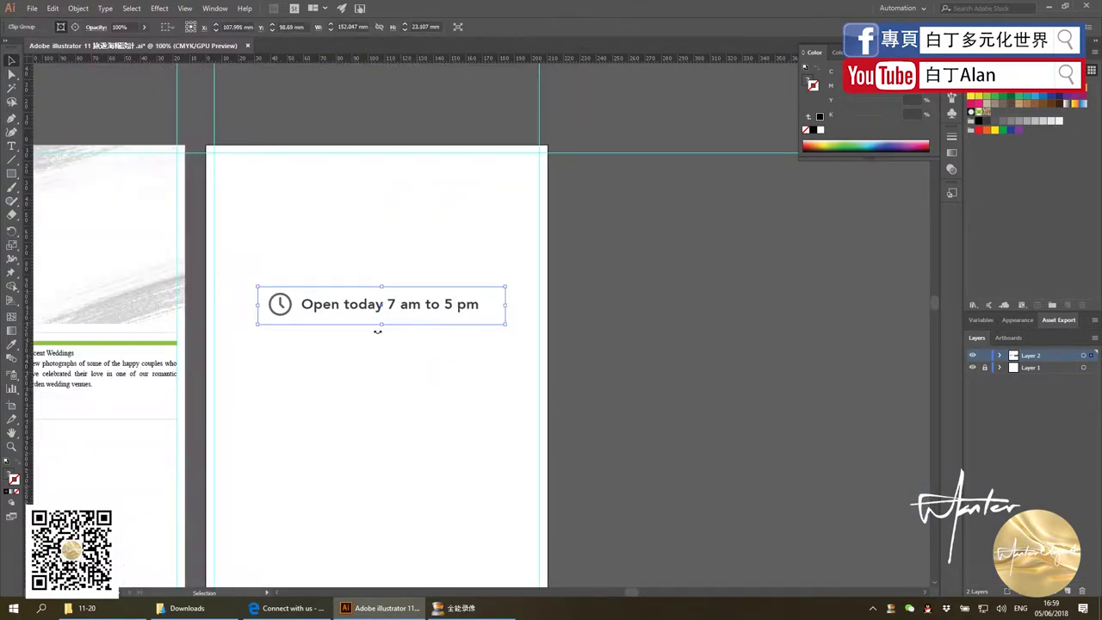
key("ctrl+minus")
key("ctrl+minus")
key("ctrl+minus")
mouse_move(379, 324)
left_mouse_down()
mouse_move(526, 401)
mouse_move(506, 457)
left_mouse_up()
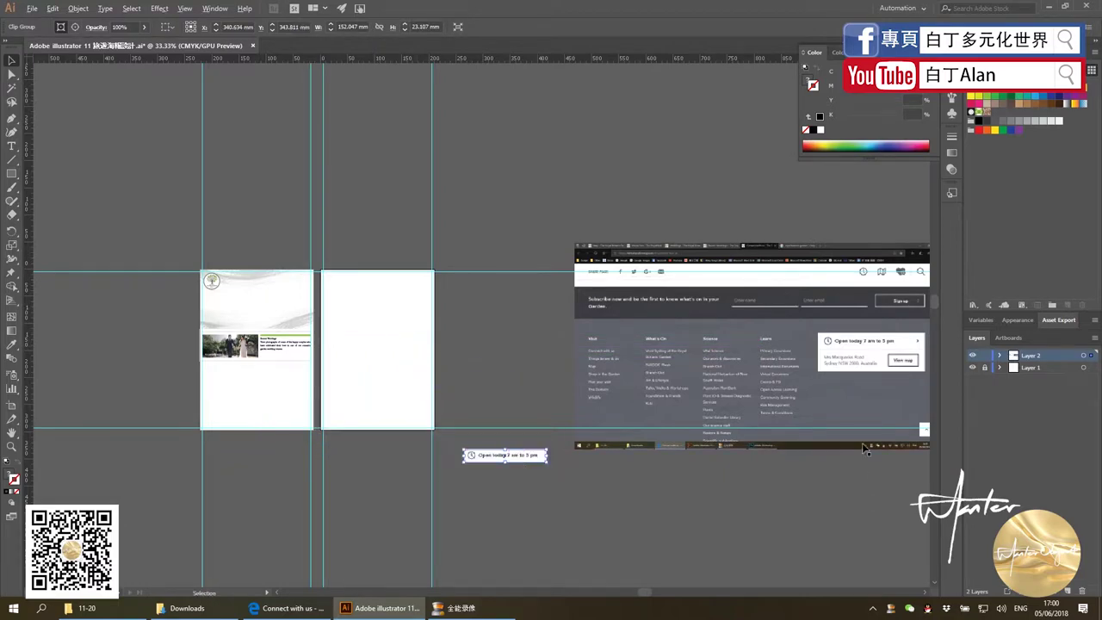
scroll(871, 416, "up", 2)
Draw a rectangle around the address text and clip the screenshot to it
key("ctrl+1")
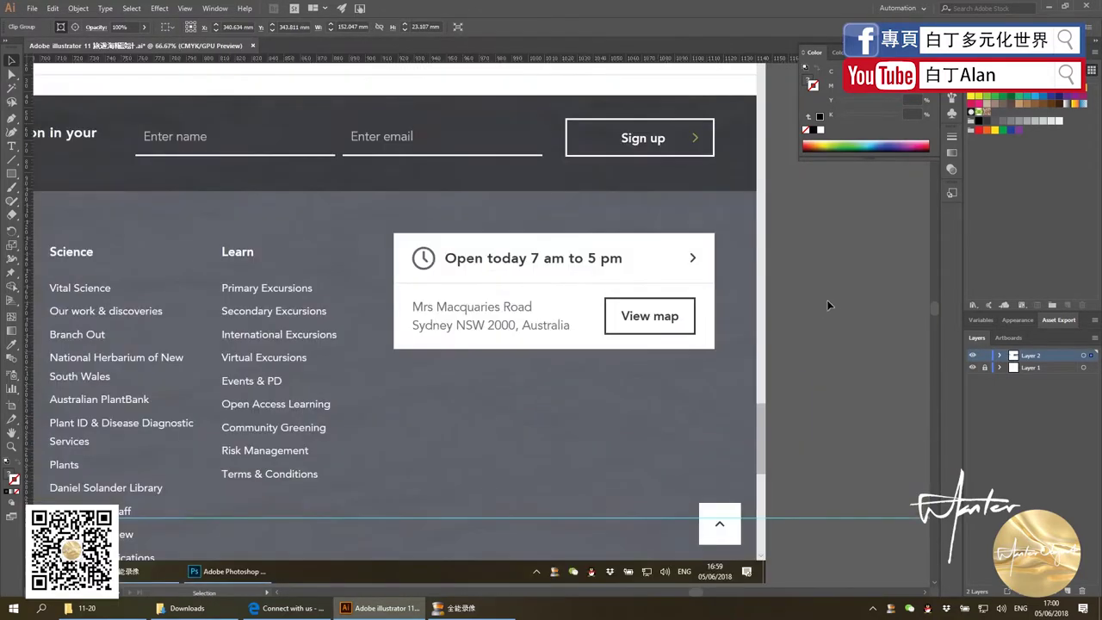
left_click(12, 173)
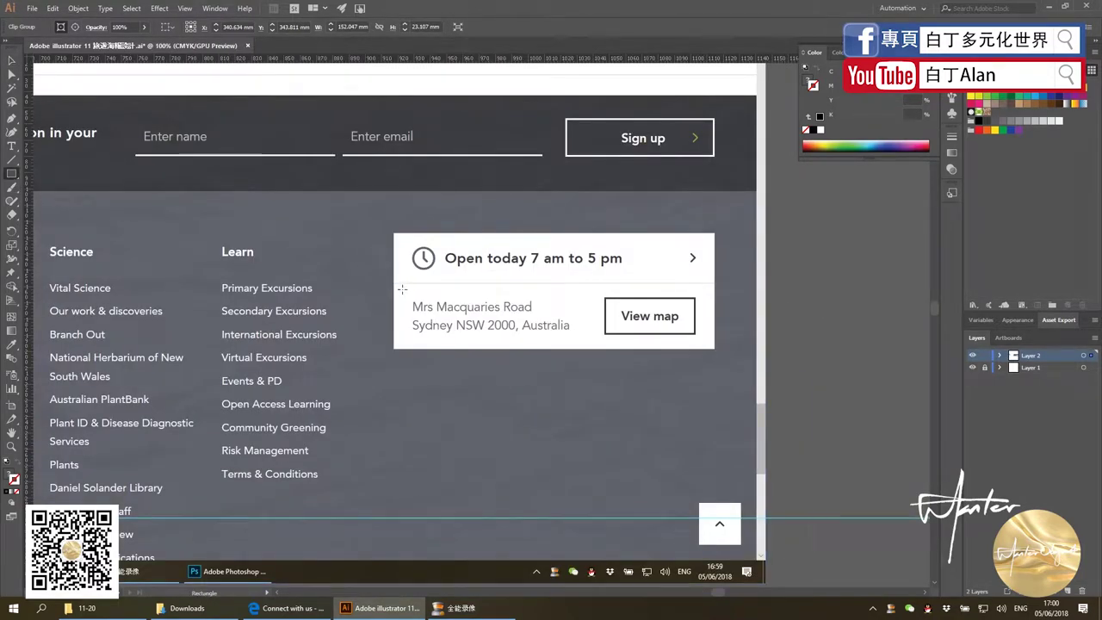
left_click_drag(402, 289, 591, 339)
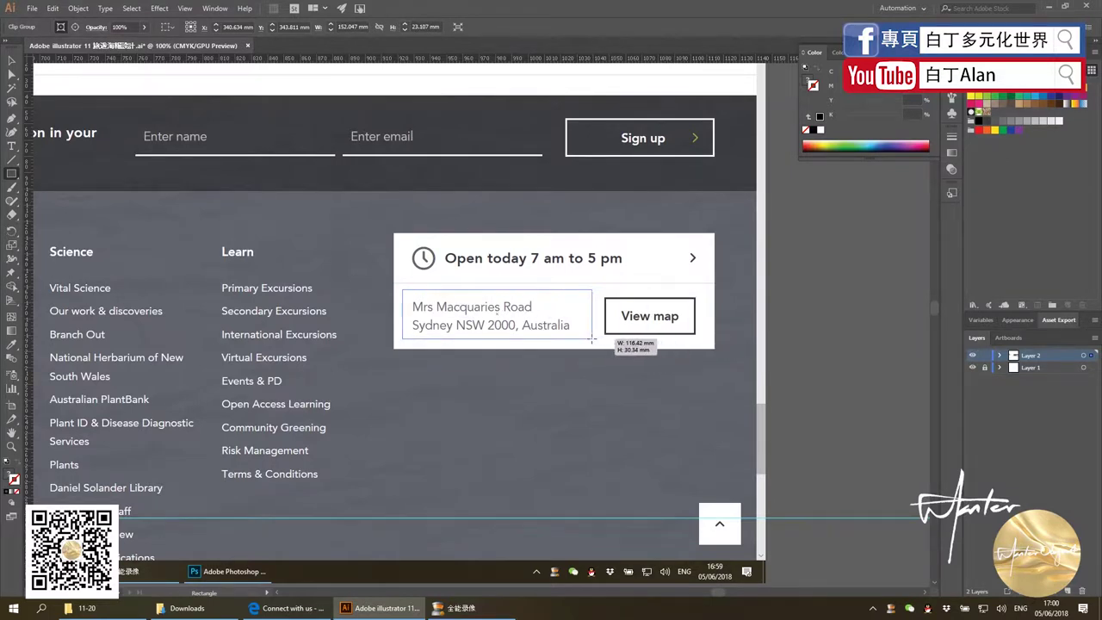
key("v")
right_click(275, 151)
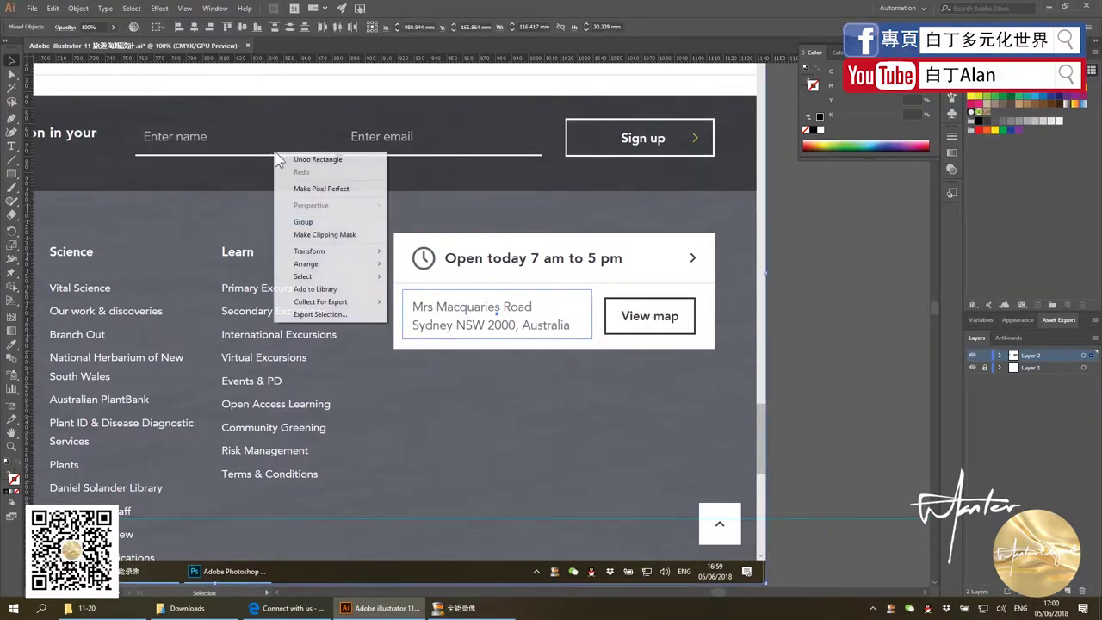
left_click(327, 234)
scroll(681, 357, "down", 4)
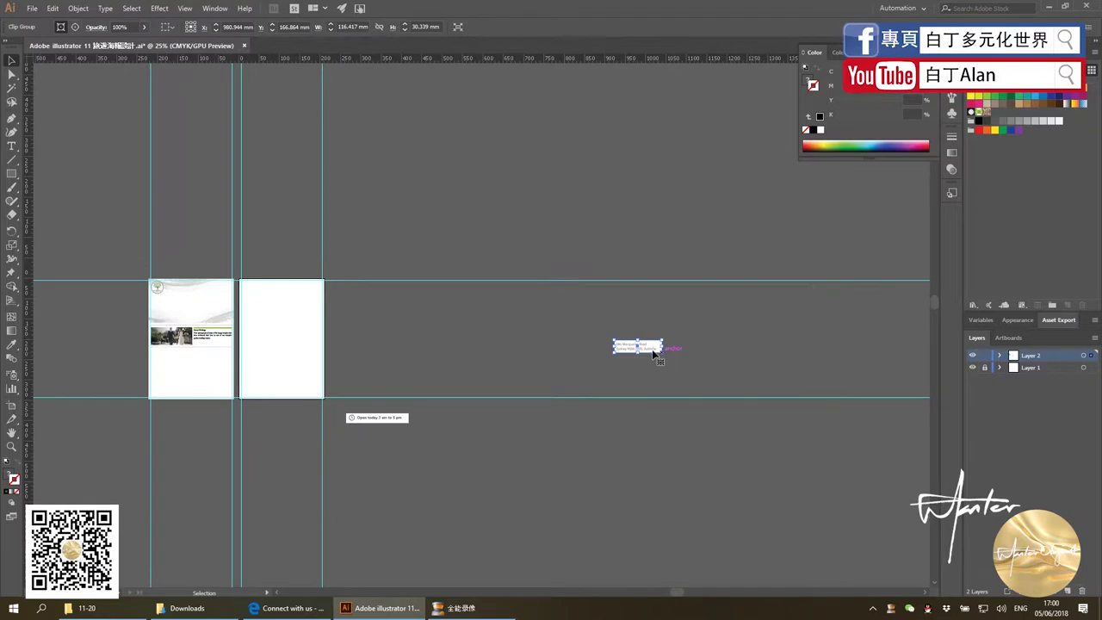
Place the address crop beside the hours box and shrink it to fit
mouse_move(637, 346)
left_mouse_down()
mouse_move(600, 369)
mouse_move(519, 320)
left_mouse_up()
scroll(364, 408, "up", 2)
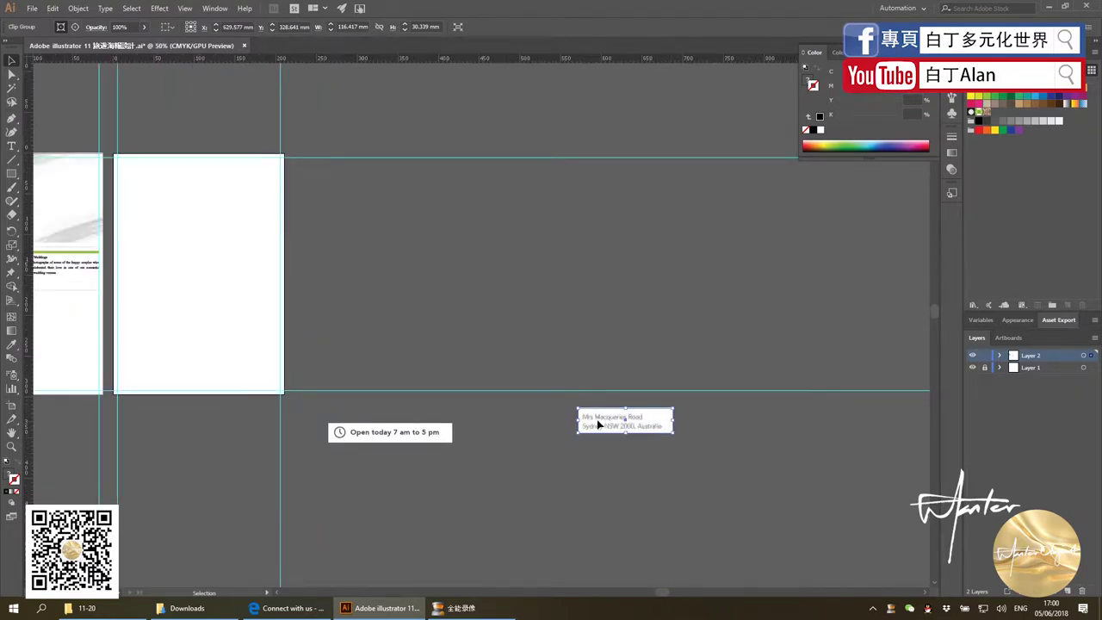
left_click_drag(599, 424, 482, 440)
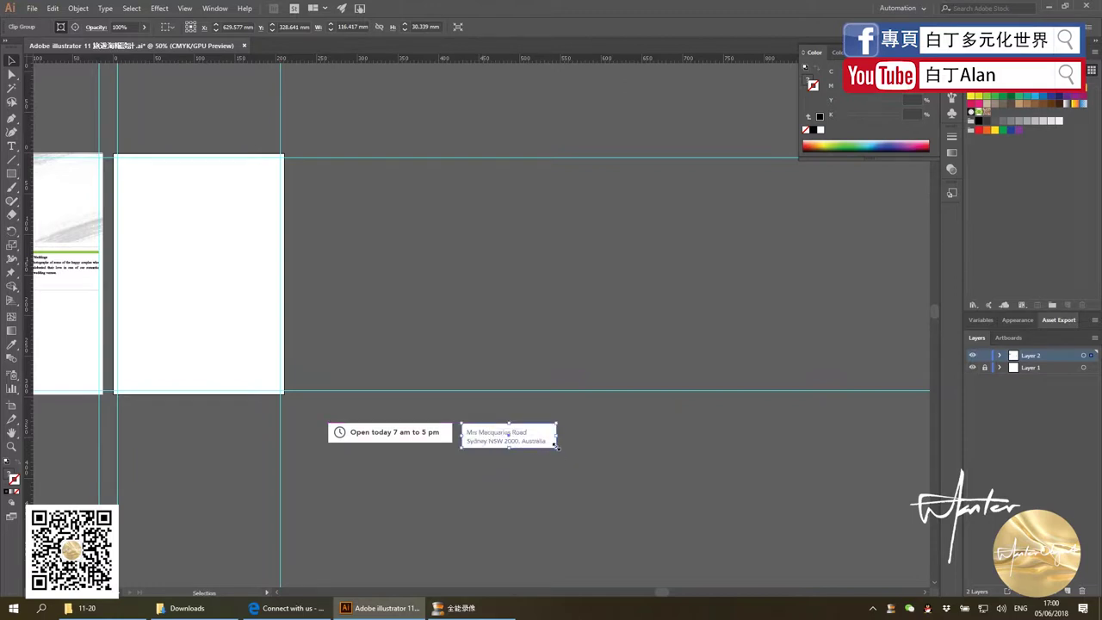
left_click_drag(556, 445, 534, 439)
scroll(652, 418, "down", 3)
scroll(556, 422, "up", 1)
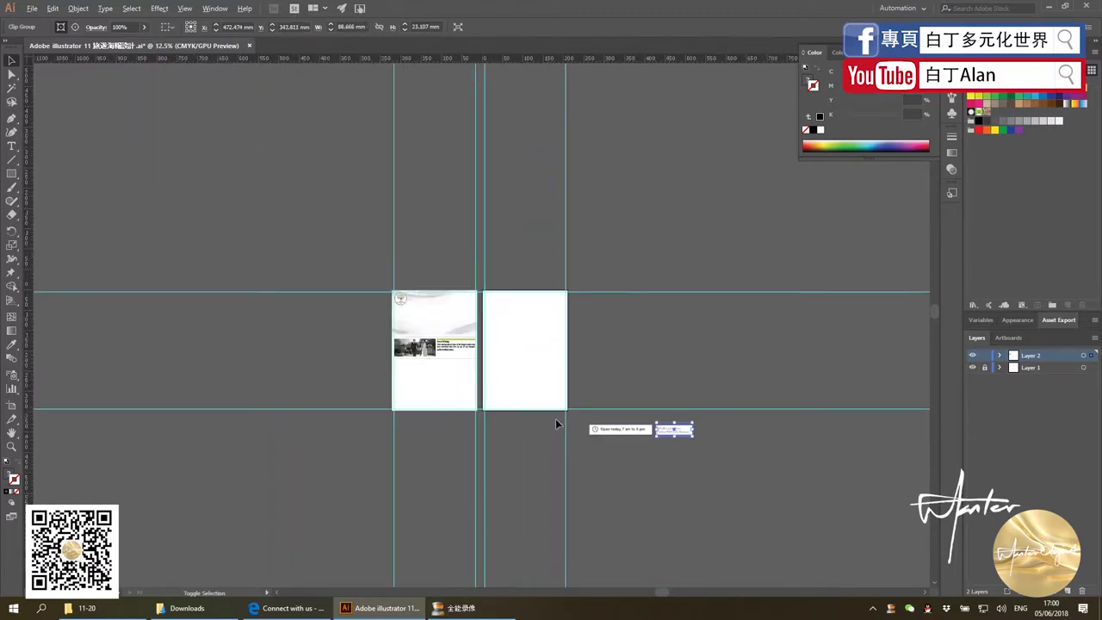
scroll(573, 424, "up", 4)
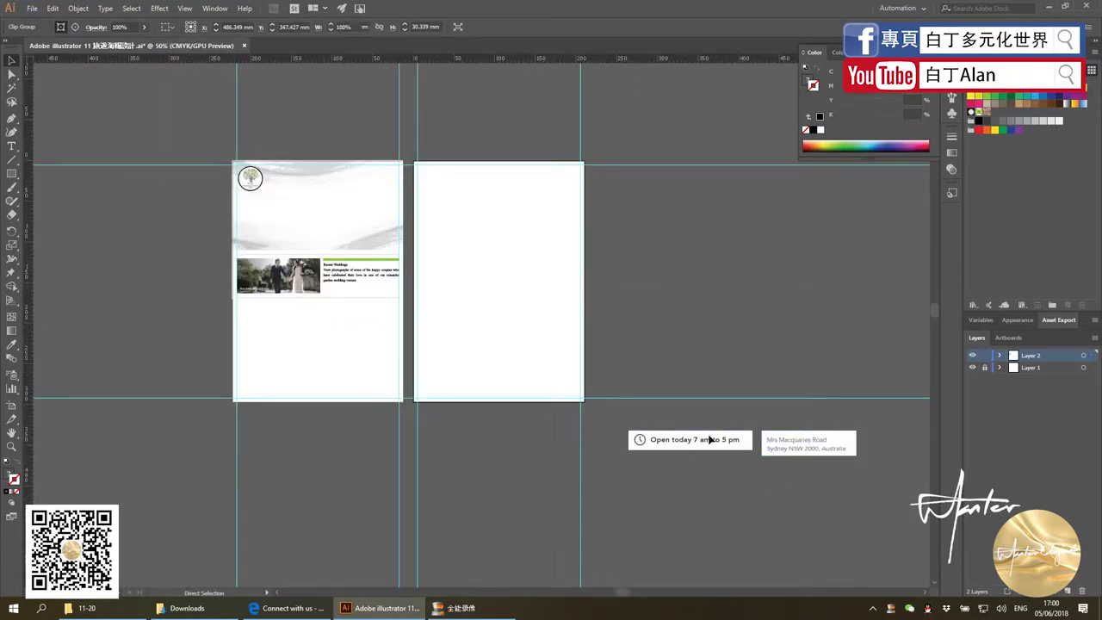
Move both the hours and address boxes onto the first page
left_click(740, 470)
left_click(731, 443)
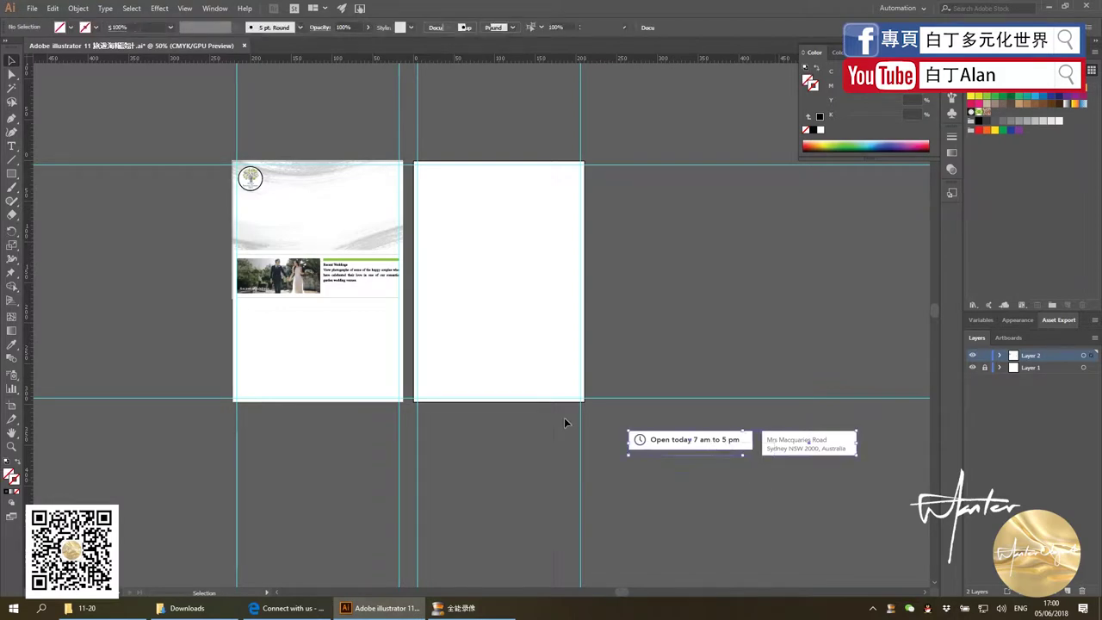
left_click_drag(360, 375, 293, 346)
scroll(320, 344, "up", 3)
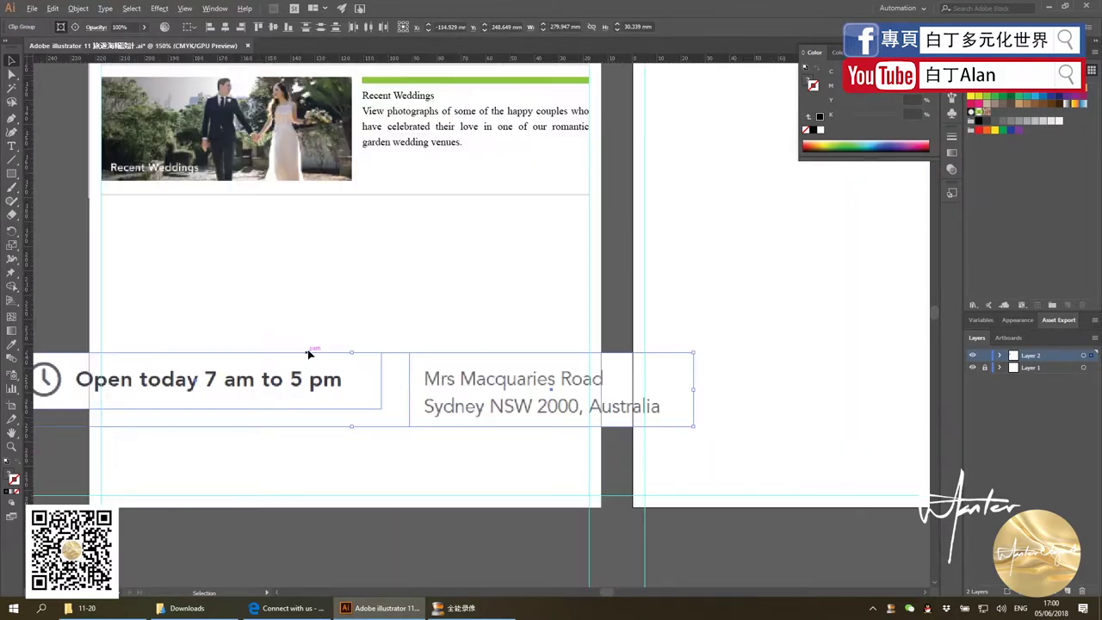
left_click(392, 312)
scroll(433, 401, "down", 2)
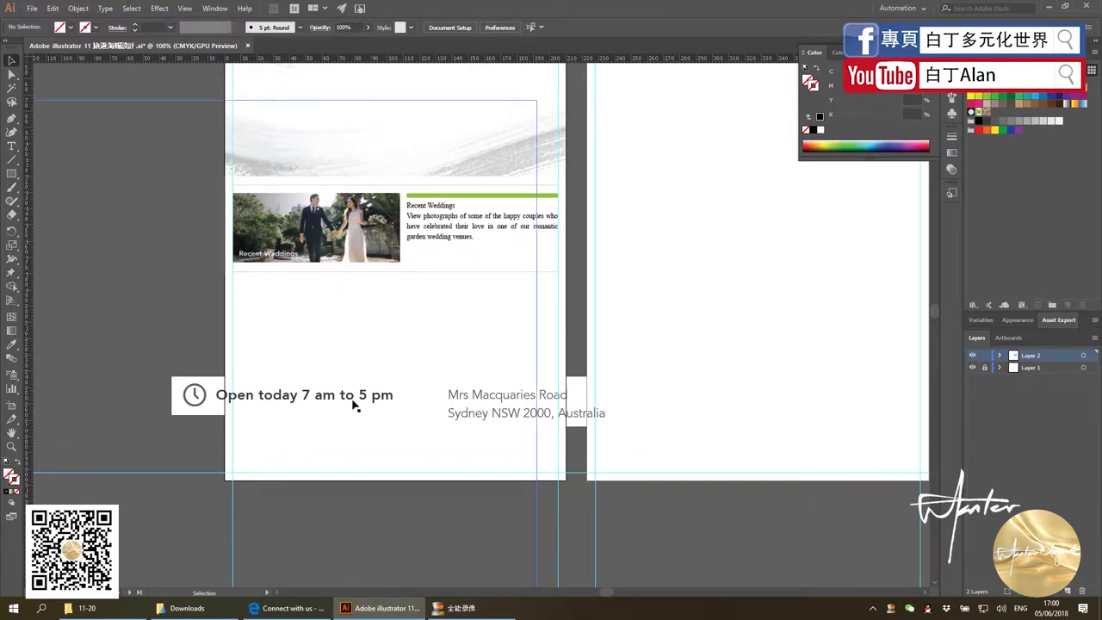
Shrink the opening-hours line and address text and bring them to the page bottom
left_click_drag(353, 406, 413, 454)
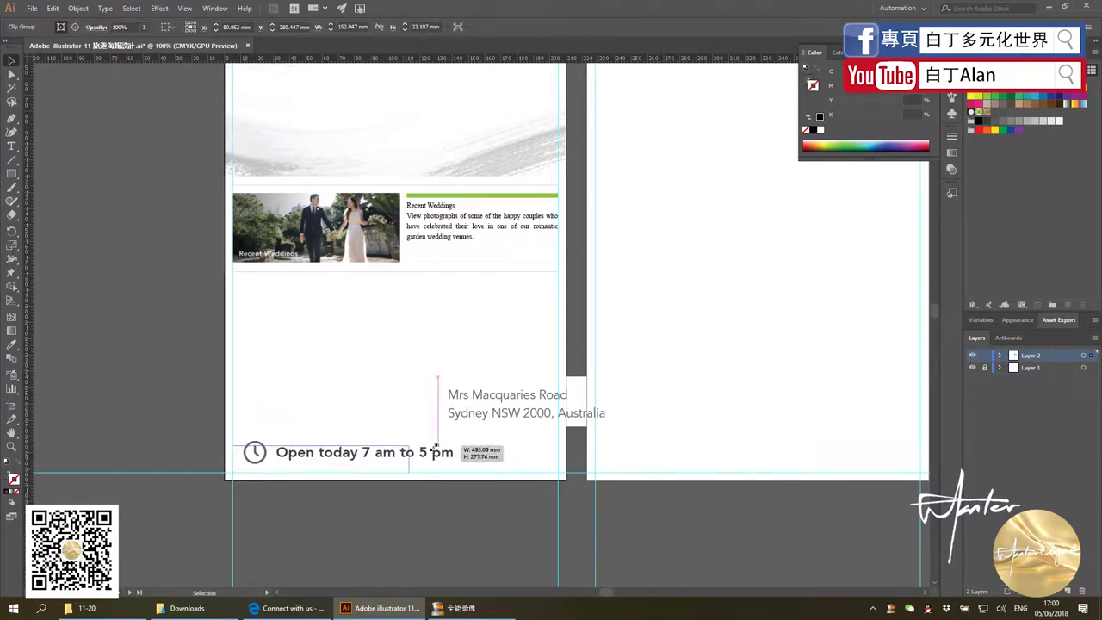
left_click_drag(436, 445, 356, 454)
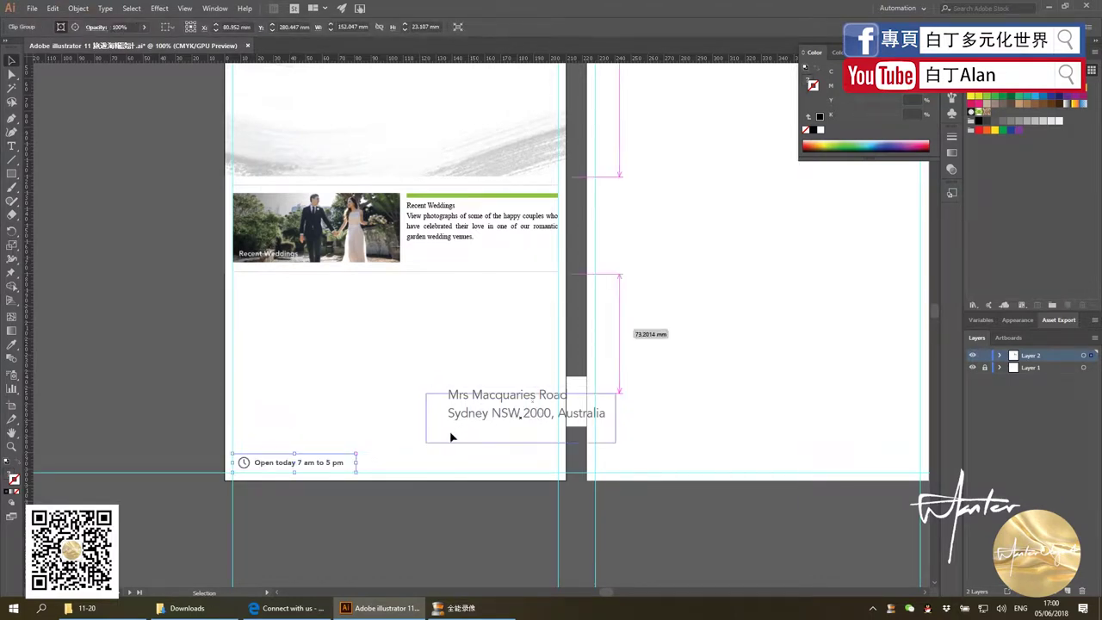
left_click_drag(450, 437, 371, 466)
key("ctrl+plus")
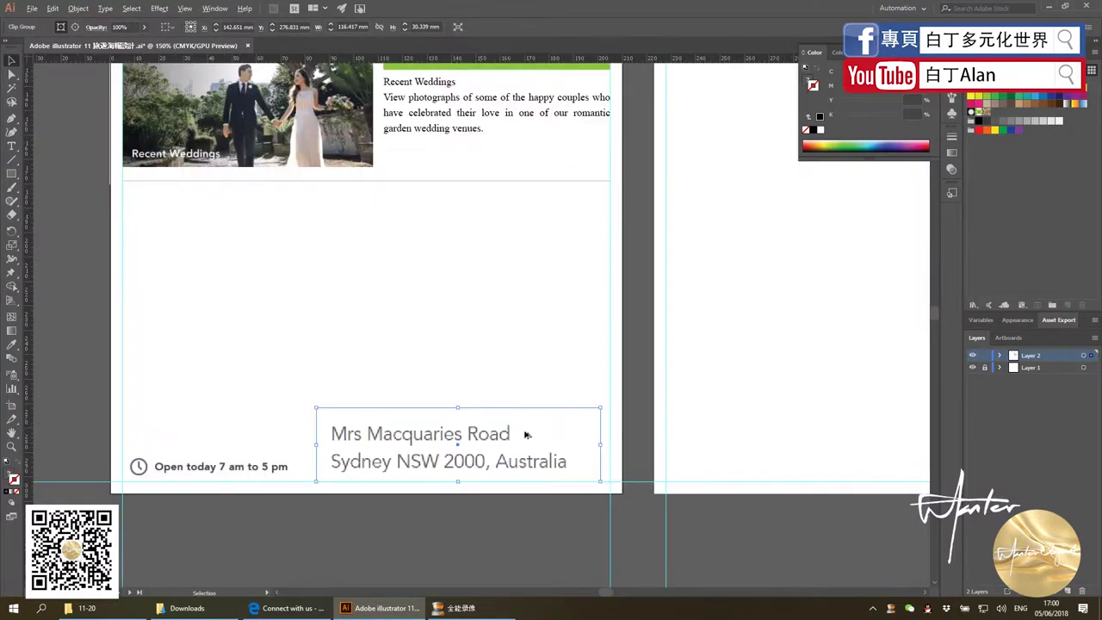
mouse_move(597, 411)
left_mouse_down()
mouse_move(419, 462)
mouse_move(554, 457)
left_mouse_up()
key("ctrl+plus")
key("ctrl+plus")
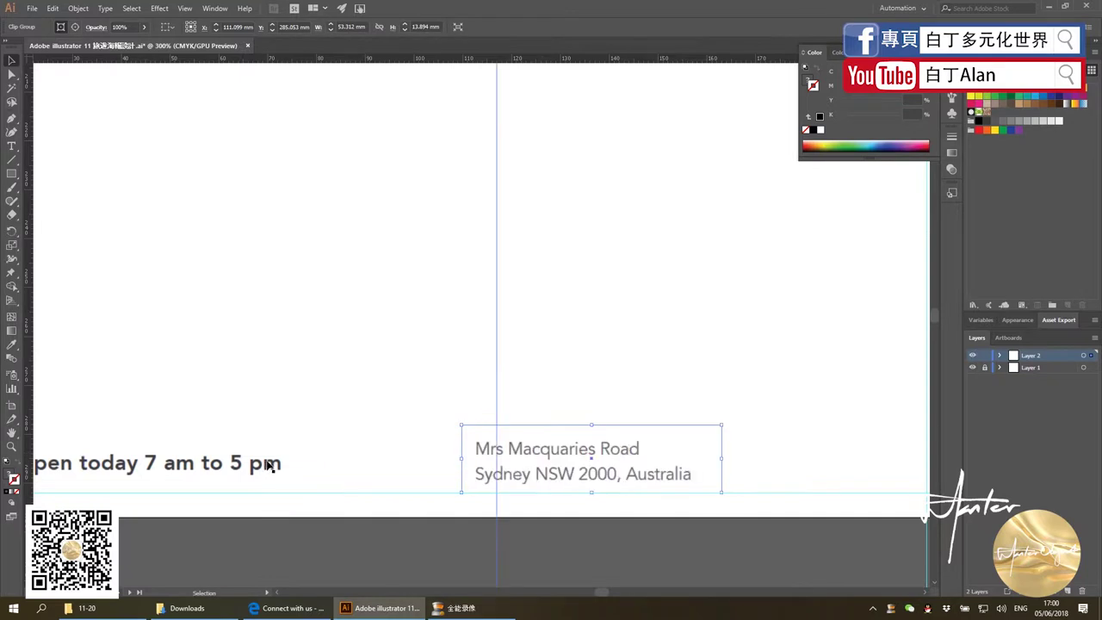
left_click_drag(288, 465, 387, 467)
Fine-tune the footer: opening hours at bottom left, address at bottom right
scroll(379, 467, "down", 2)
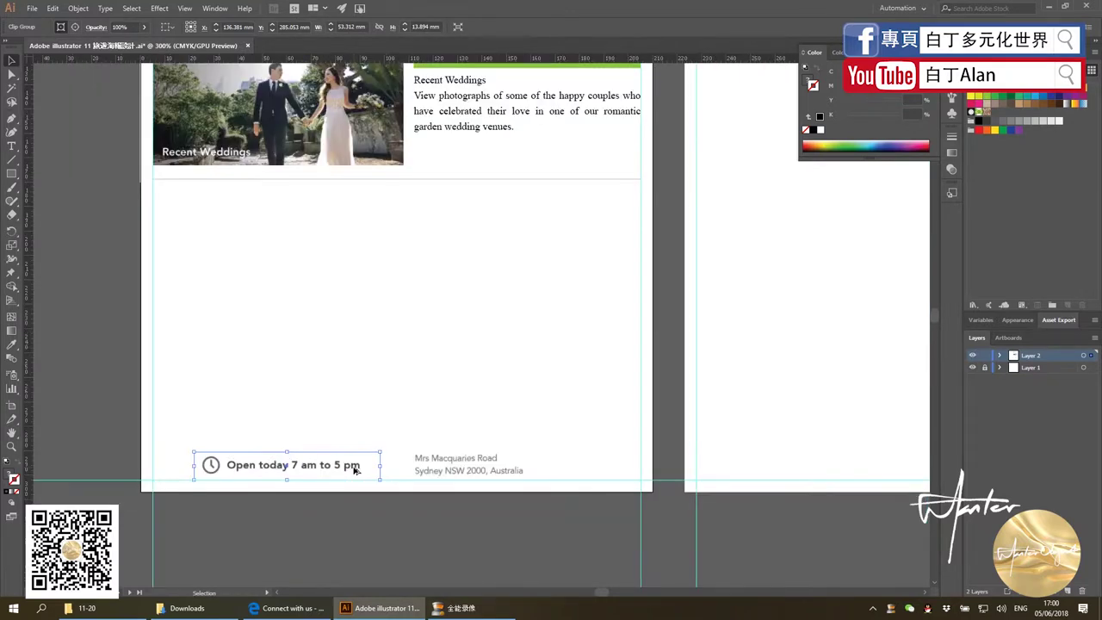
scroll(345, 482, "down", 1)
scroll(291, 498, "up", 2)
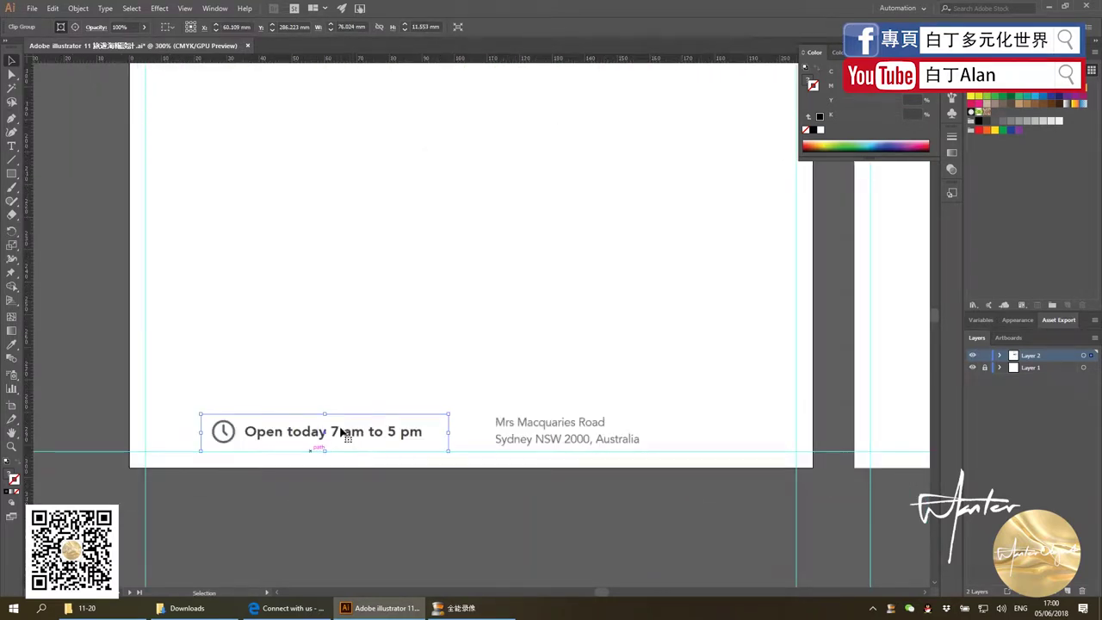
left_click_drag(347, 430, 287, 432)
left_click_drag(436, 440, 430, 441)
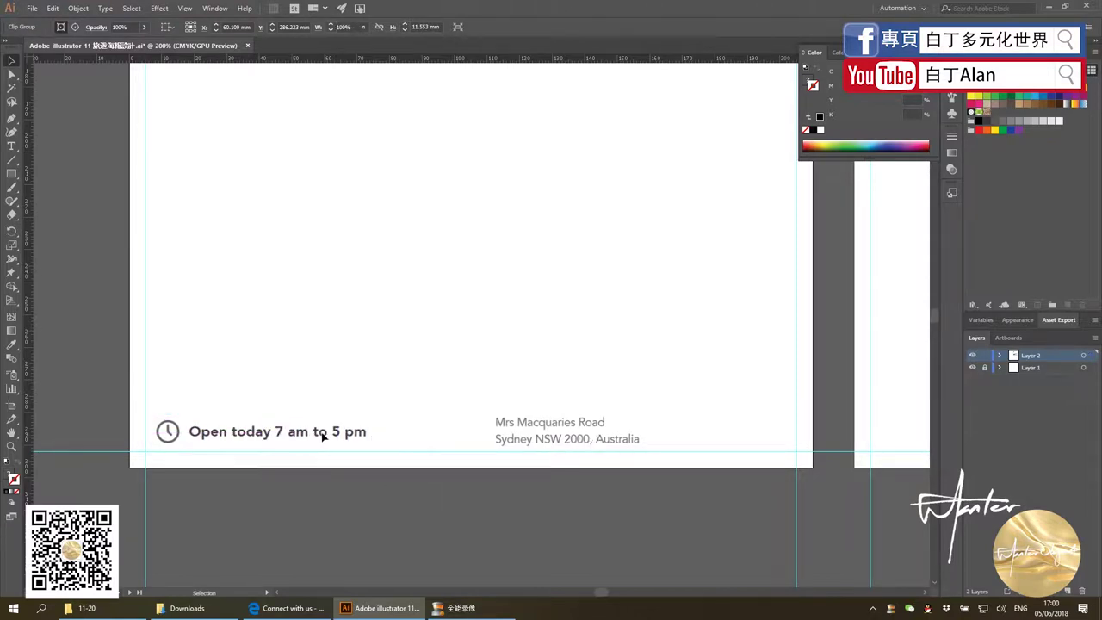
left_click_drag(323, 436, 356, 437)
left_click_drag(625, 440, 695, 439)
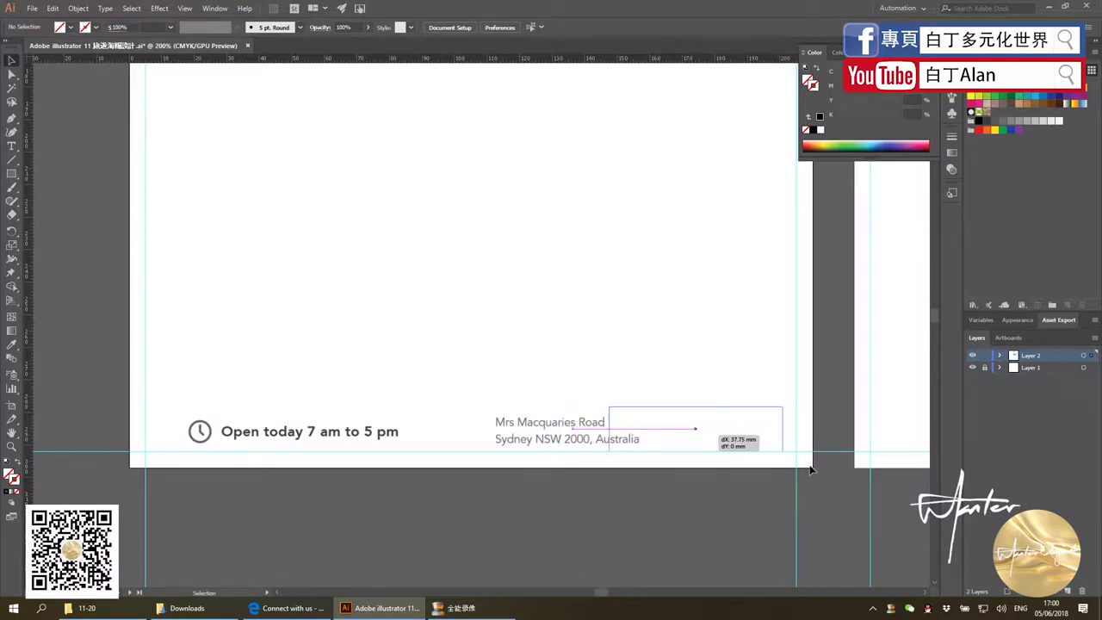
left_click_drag(809, 469, 799, 472)
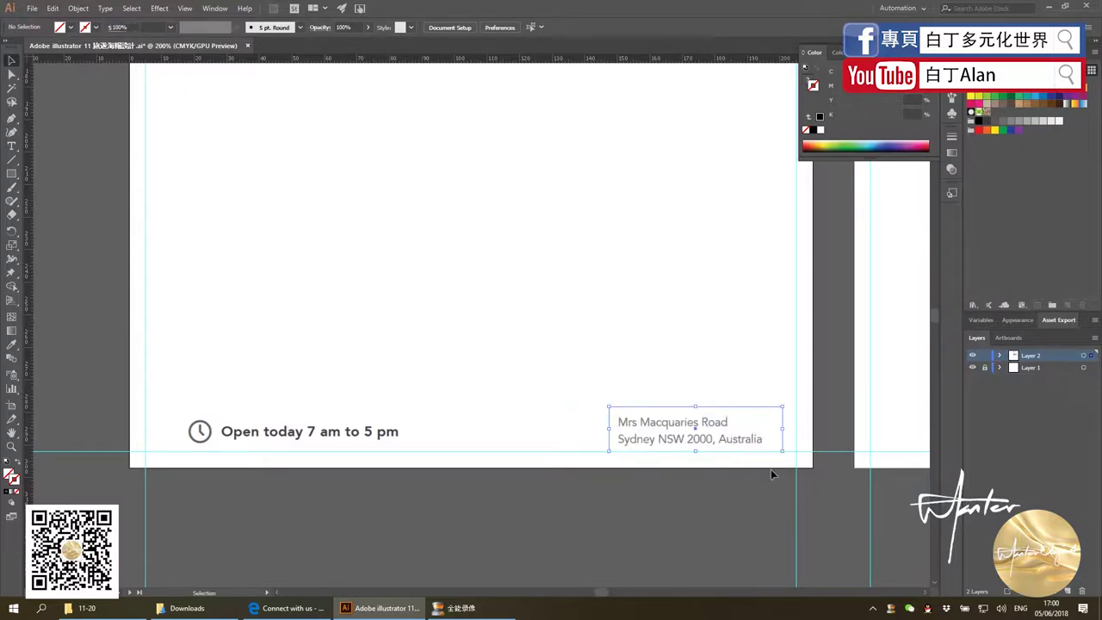
key("ctrl+h")
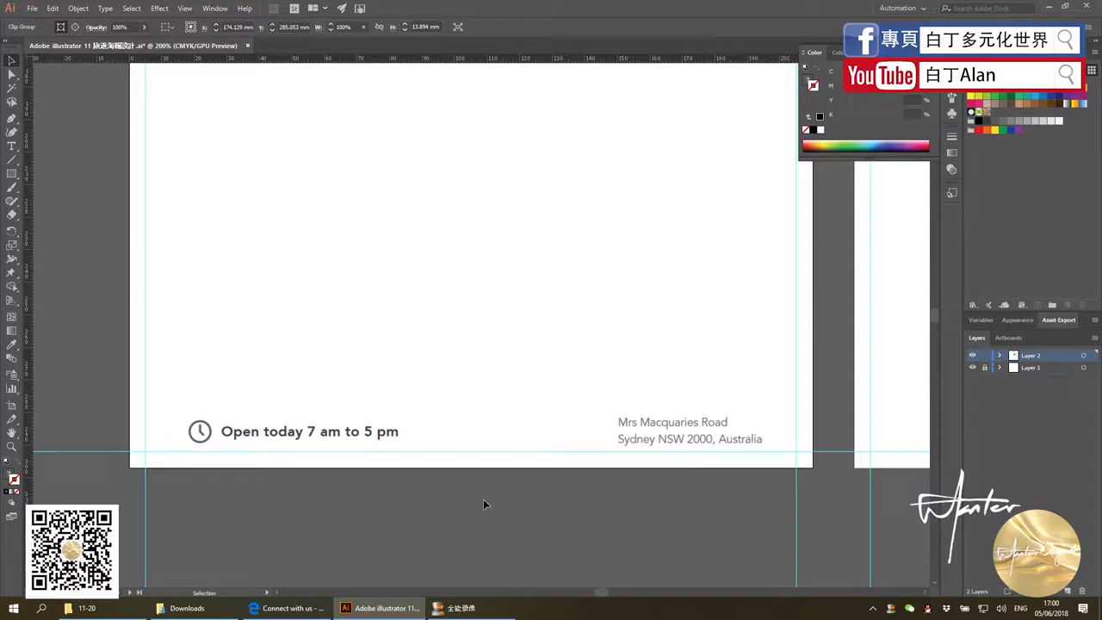
scroll(492, 465, "down", 1)
left_click(496, 463)
scroll(496, 462, "down", 1)
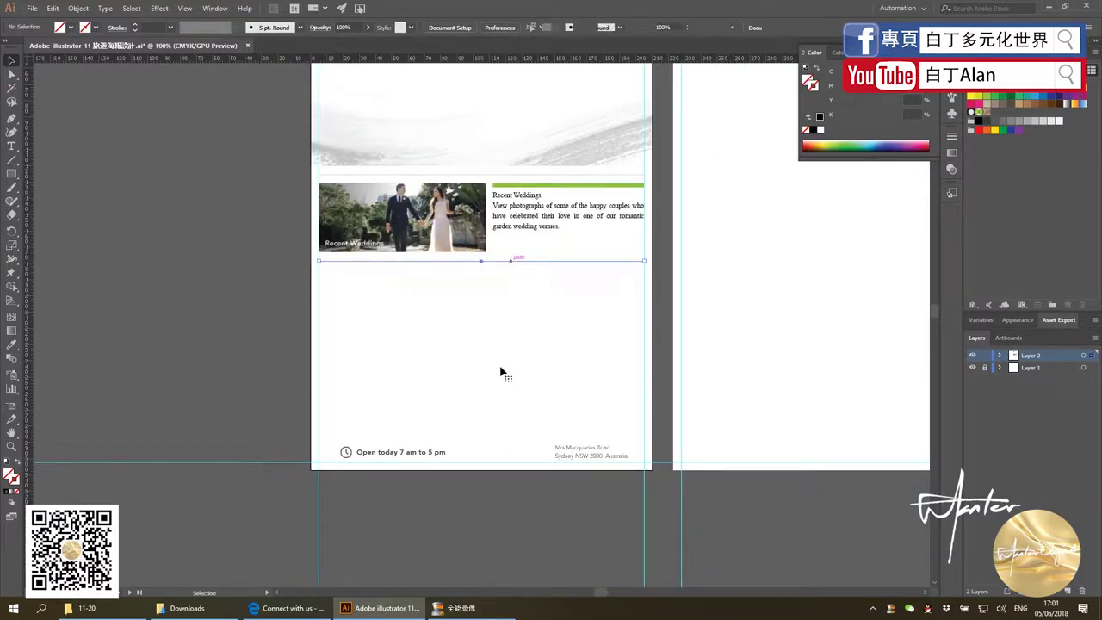
Alt-drag a copy of the divider line down above the footer
left_click_drag(502, 422, 504, 443)
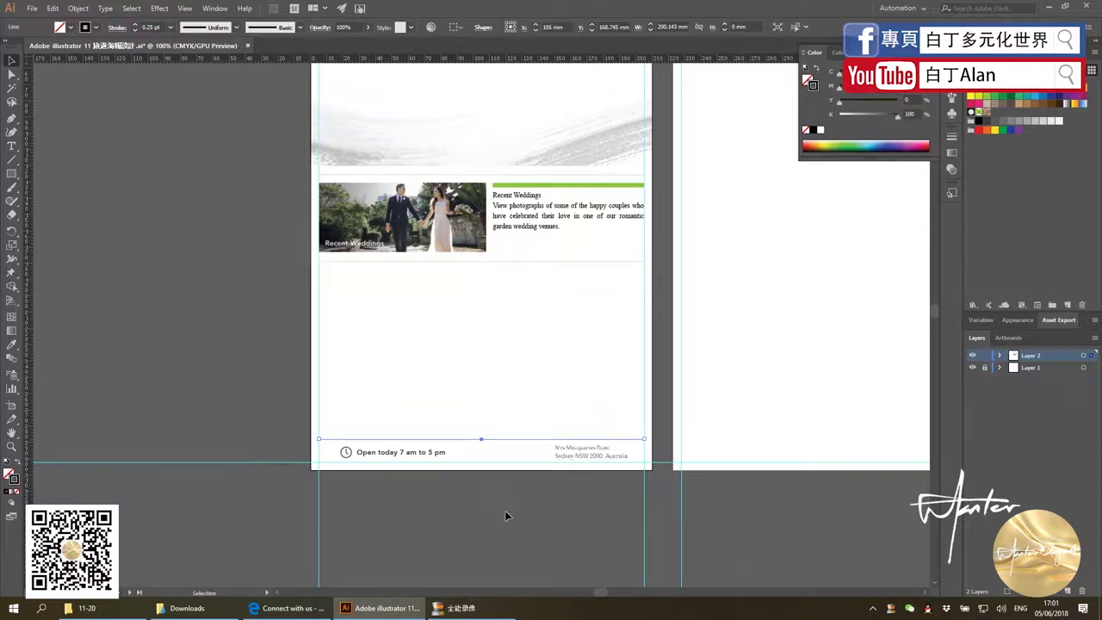
left_click(831, 392)
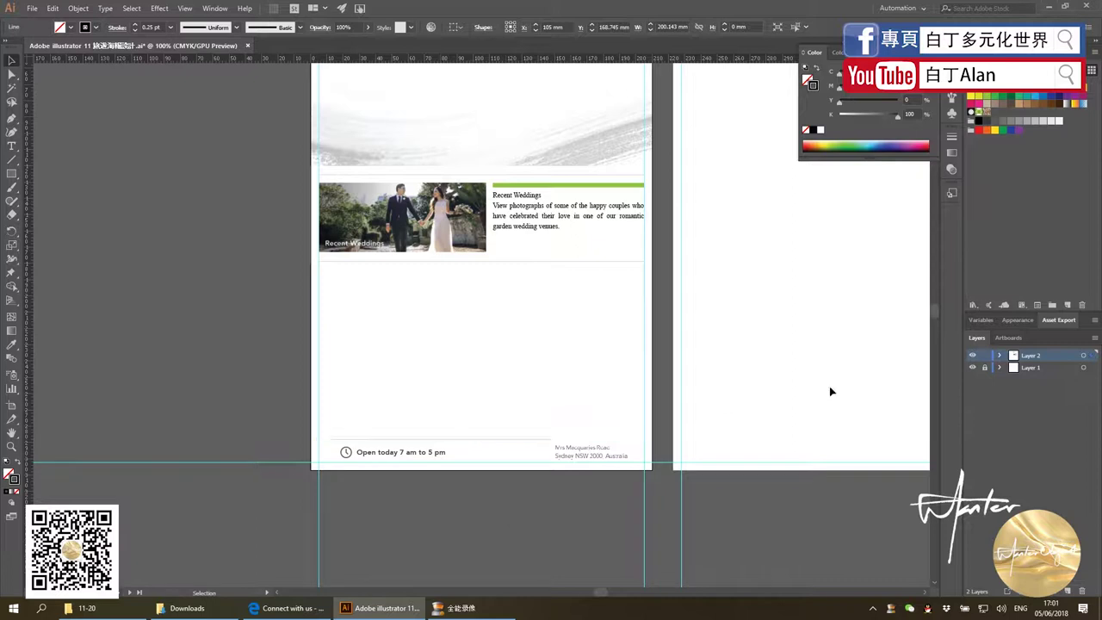
left_click(972, 369)
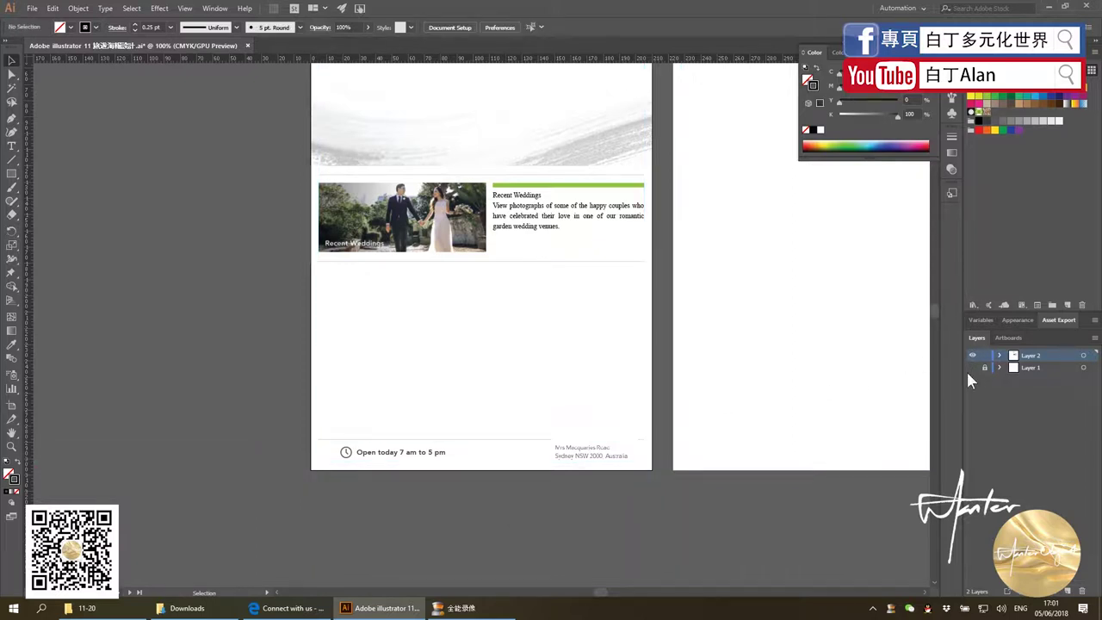
scroll(570, 456, "up", 2)
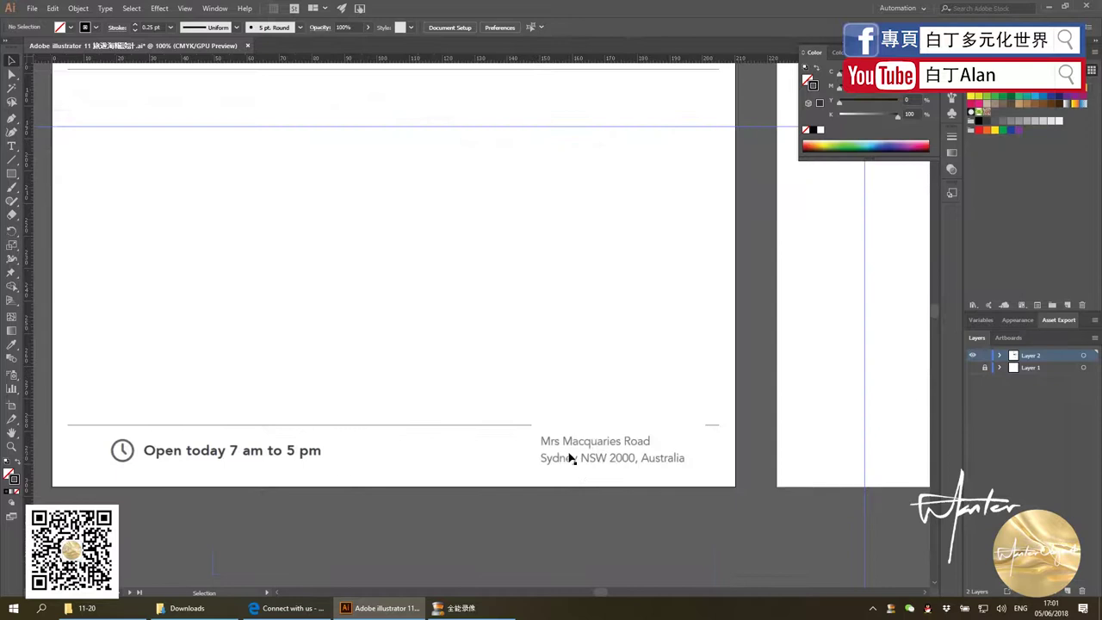
Bring the footer divider line to the front, then show Layer 1 again
right_click(480, 428)
mouse_move(513, 368)
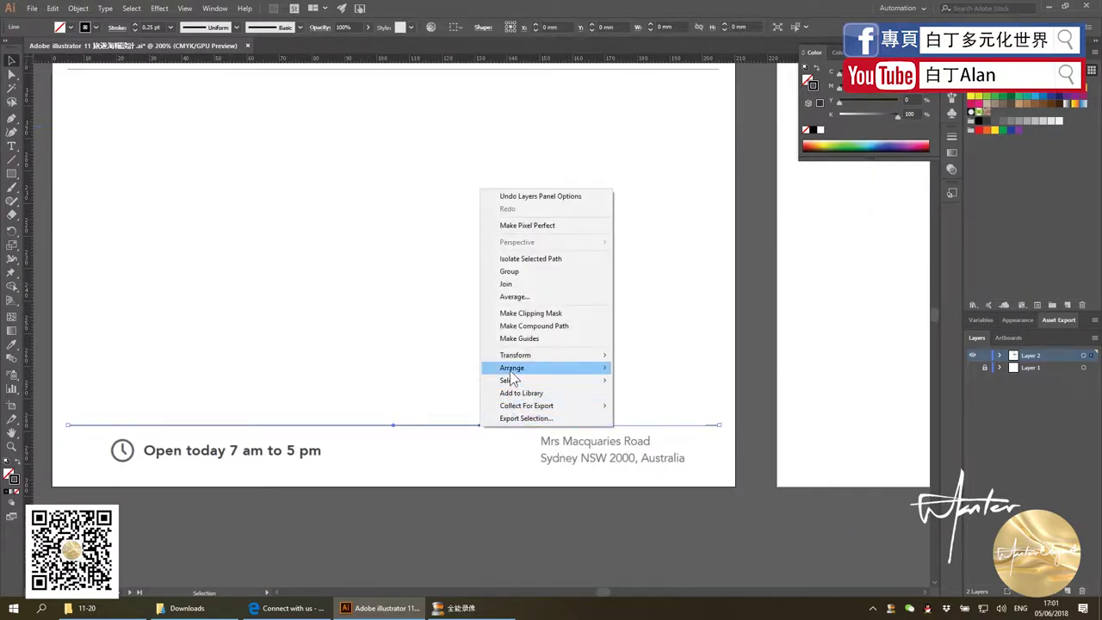
left_click(657, 370)
left_click(751, 449)
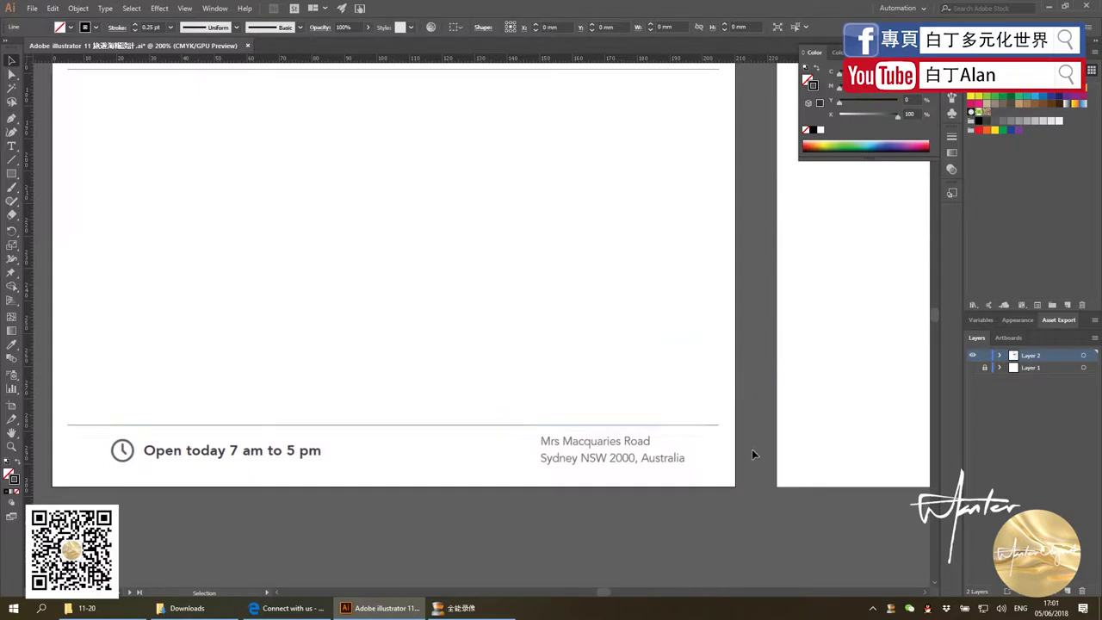
scroll(752, 448, "down", 2)
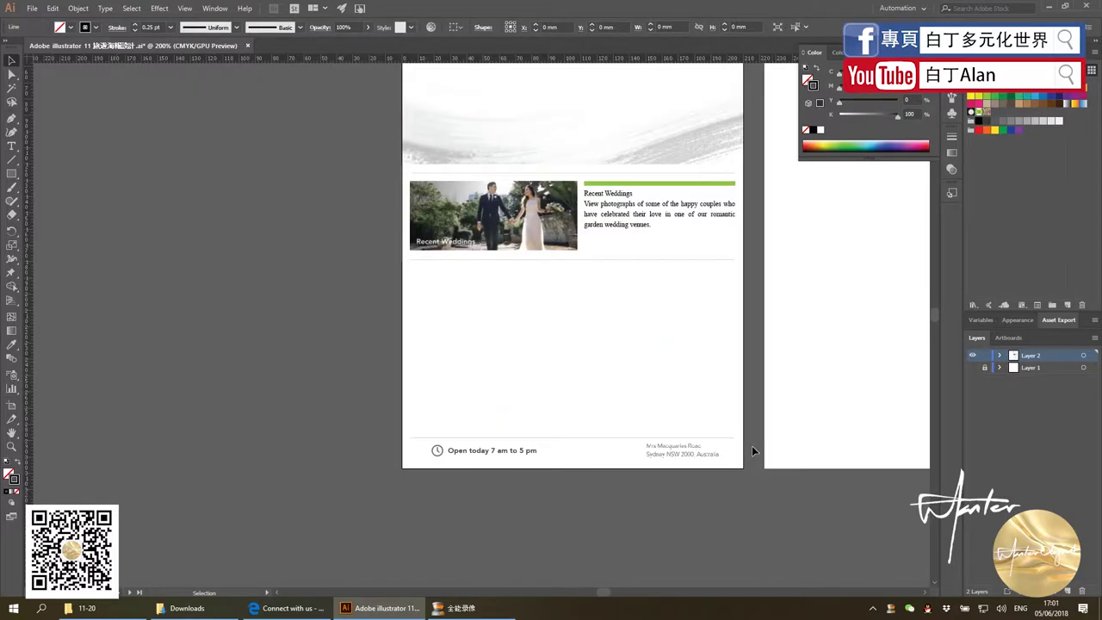
scroll(752, 446, "down", 1)
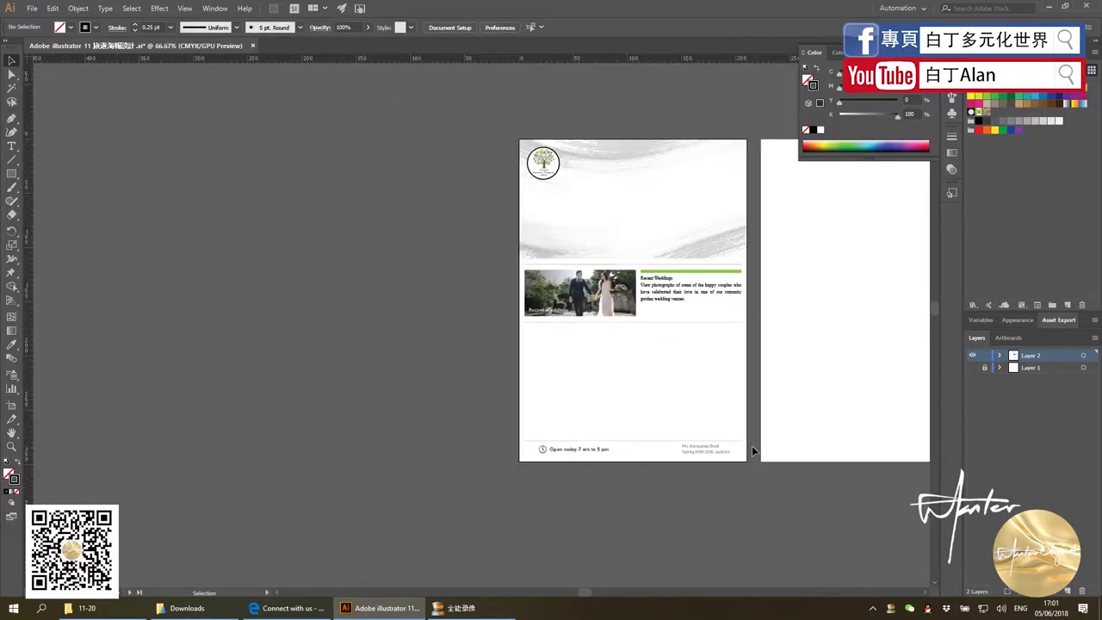
left_click(629, 168)
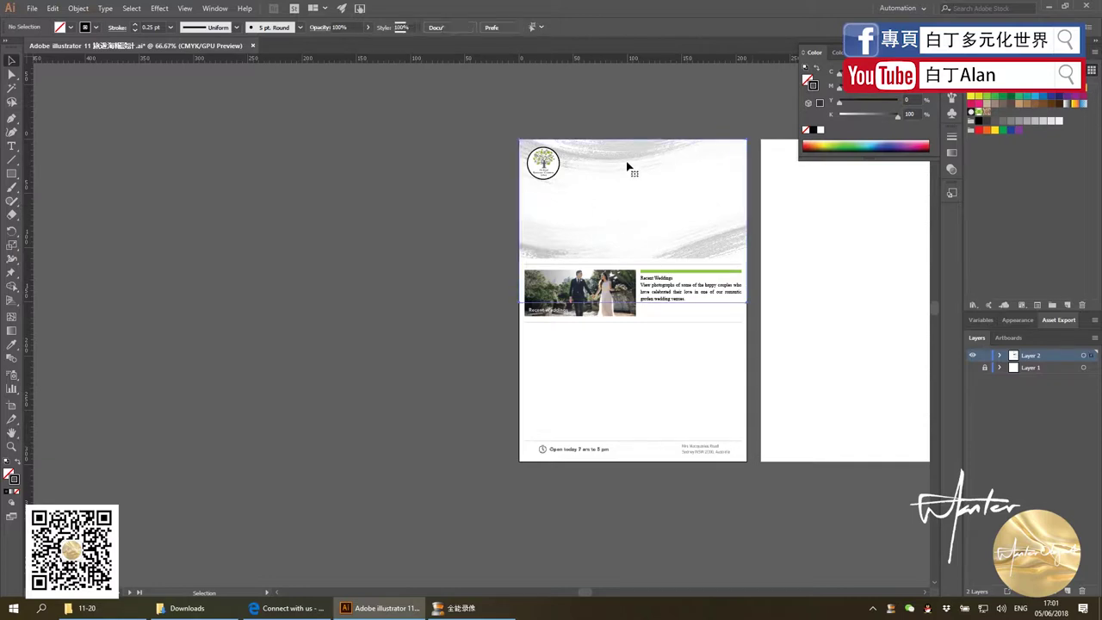
left_click(972, 366)
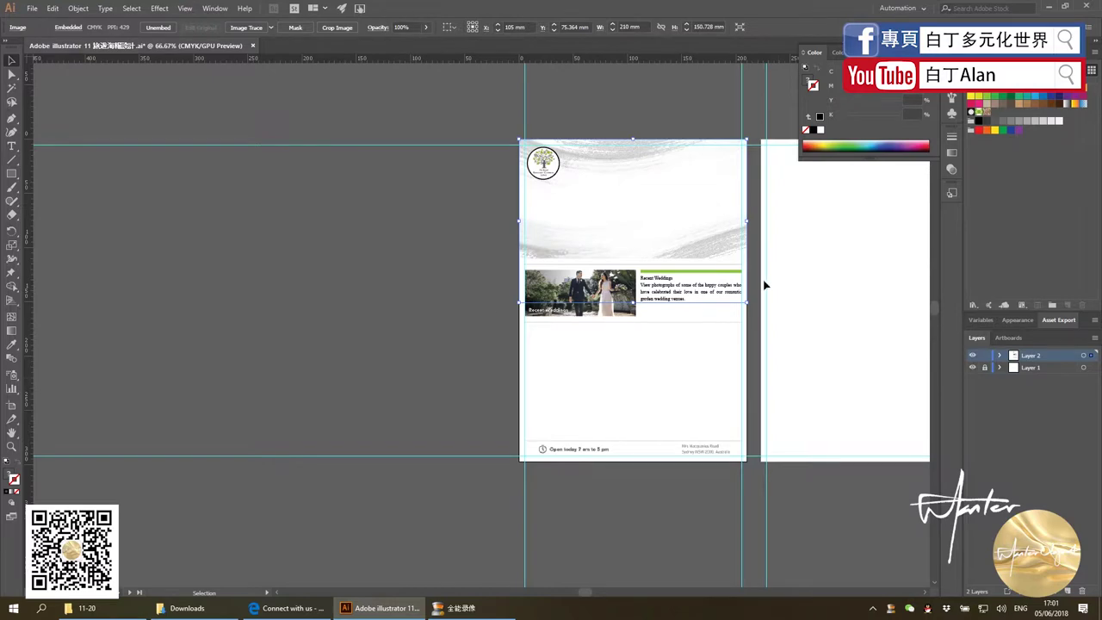
scroll(764, 285, "up", 2)
scroll(765, 285, "up", 2)
Scroll the Connect with us page in Edge up to its fig-tree hero photo
left_click(289, 607)
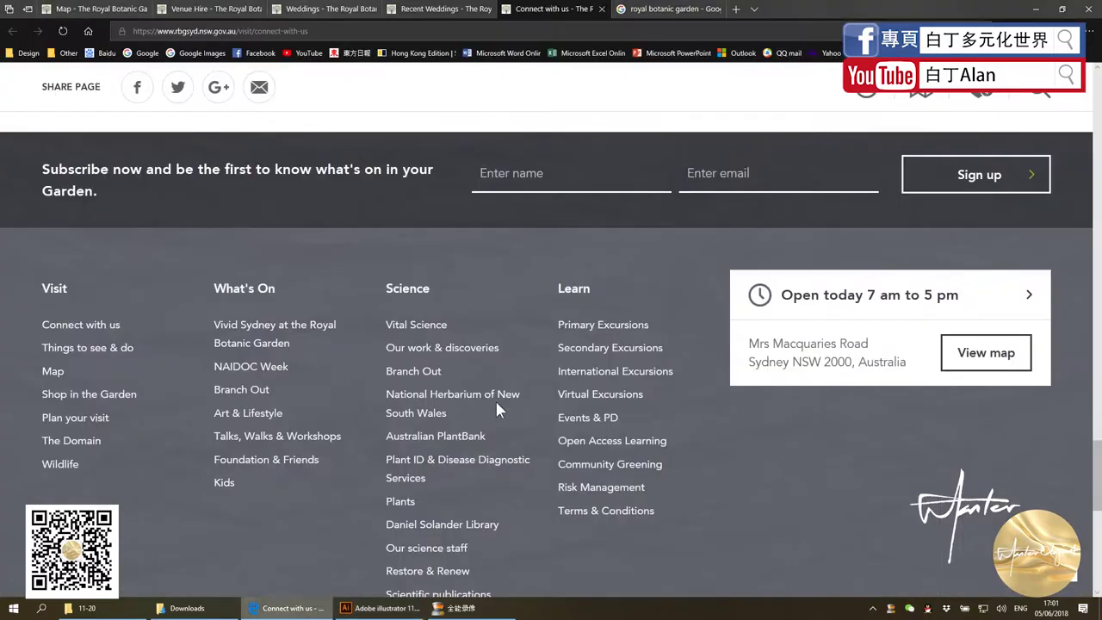
scroll(497, 405, "up", 5)
scroll(573, 258, "up", 3)
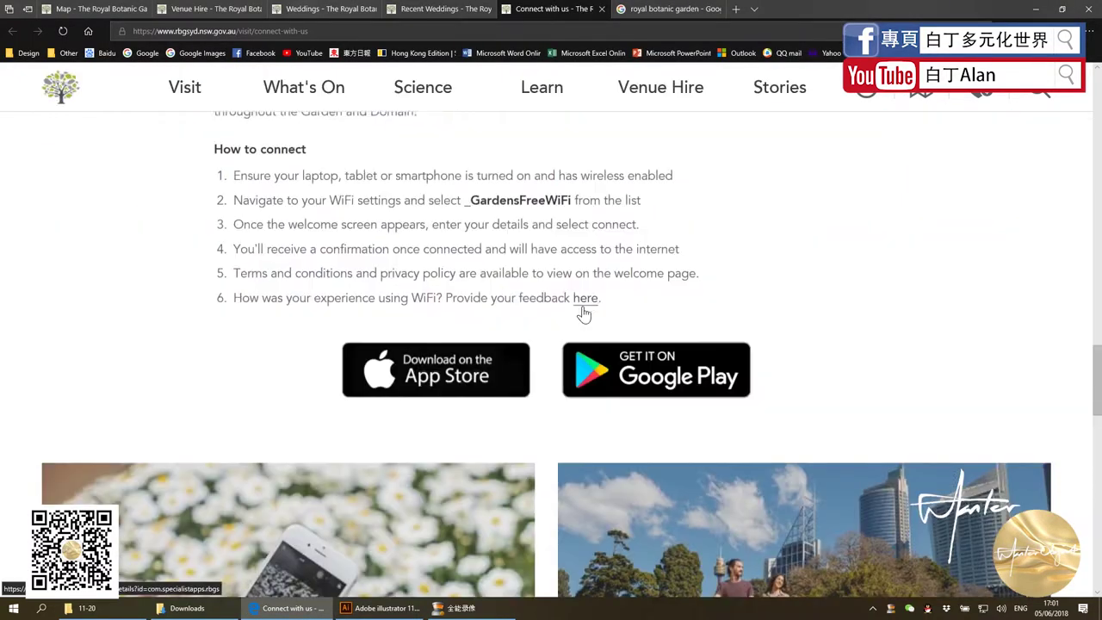
scroll(612, 349, "up", 1)
scroll(385, 356, "down", 1)
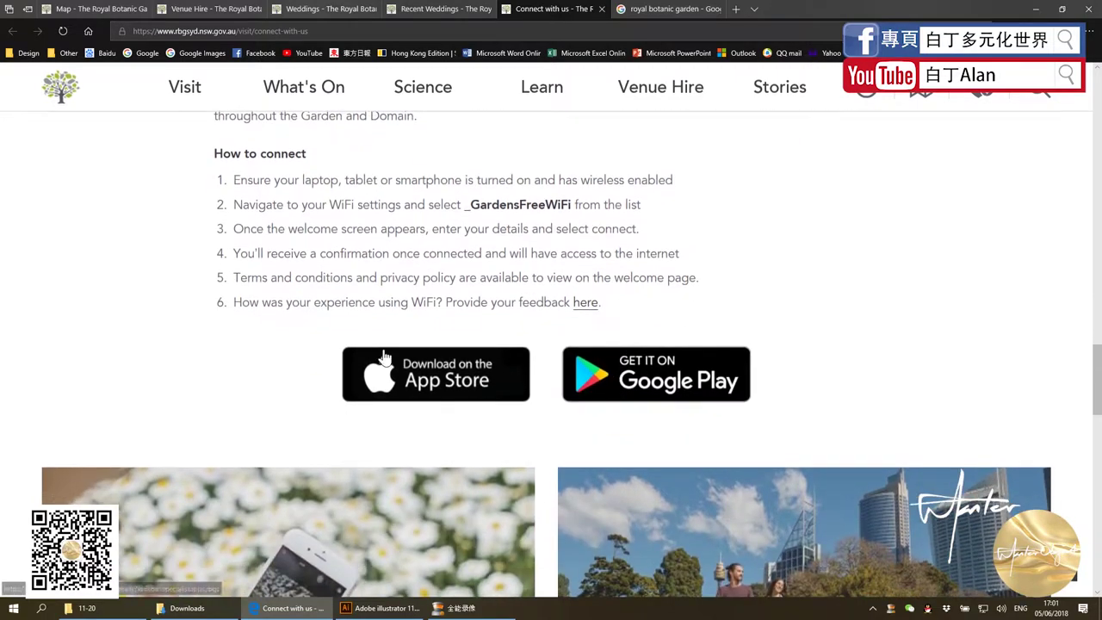
scroll(372, 363, "up", 2)
scroll(368, 363, "down", 2)
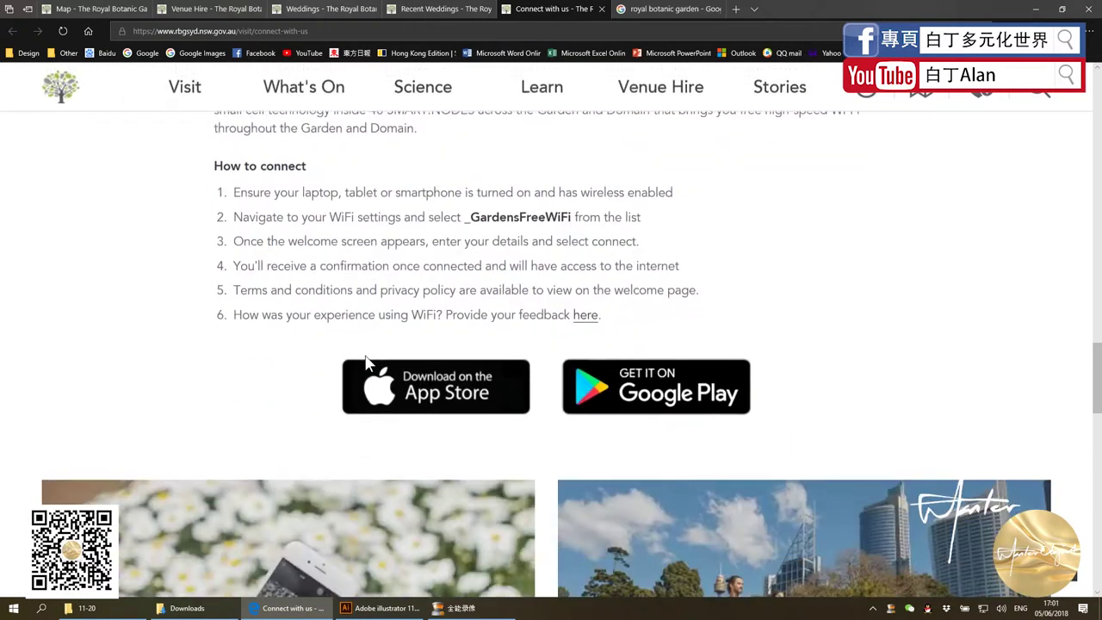
scroll(367, 363, "up", 6)
scroll(367, 363, "up", 1)
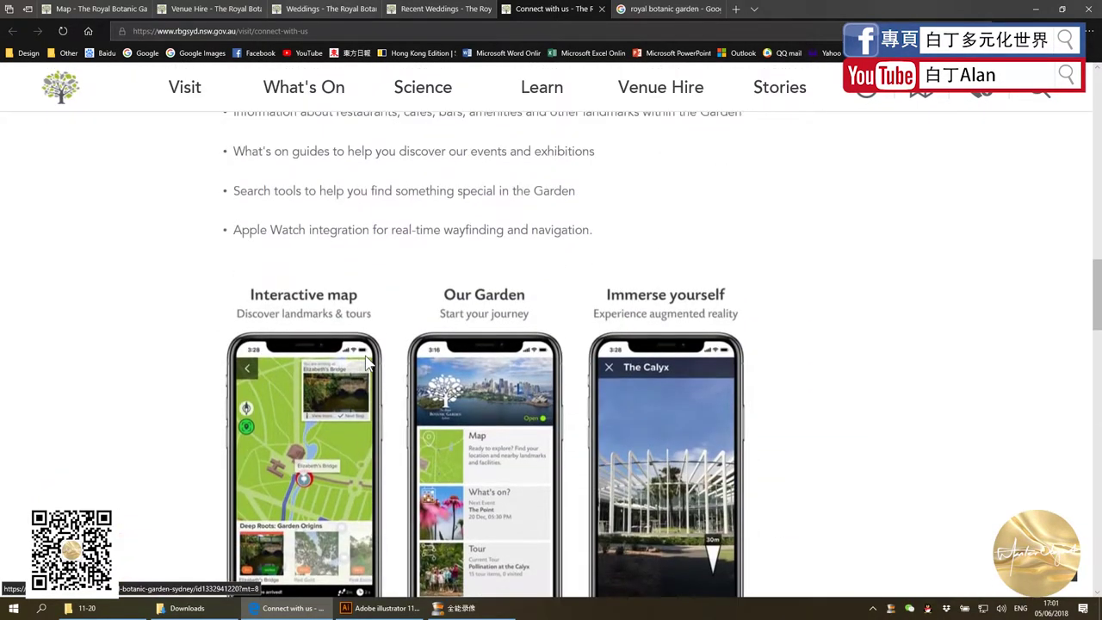
scroll(367, 362, "down", 2)
scroll(367, 362, "up", 1)
scroll(366, 362, "down", 2)
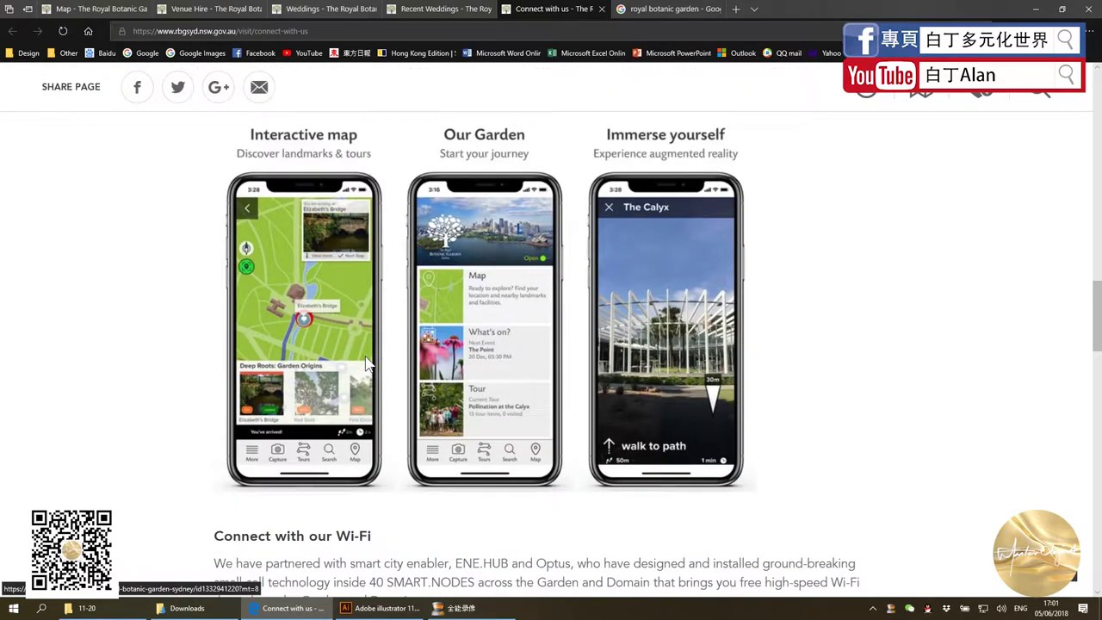
scroll(367, 362, "up", 1)
scroll(1024, 369, "up", 2)
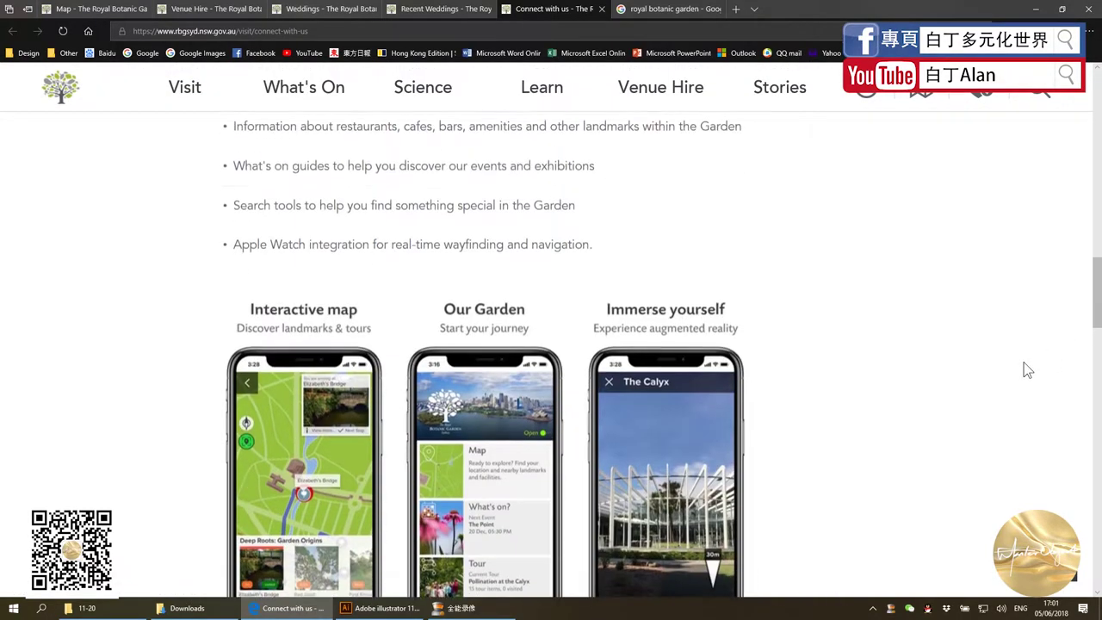
scroll(1023, 369, "up", 3)
scroll(1024, 371, "up", 3)
scroll(1024, 371, "up", 4)
scroll(1024, 371, "up", 1)
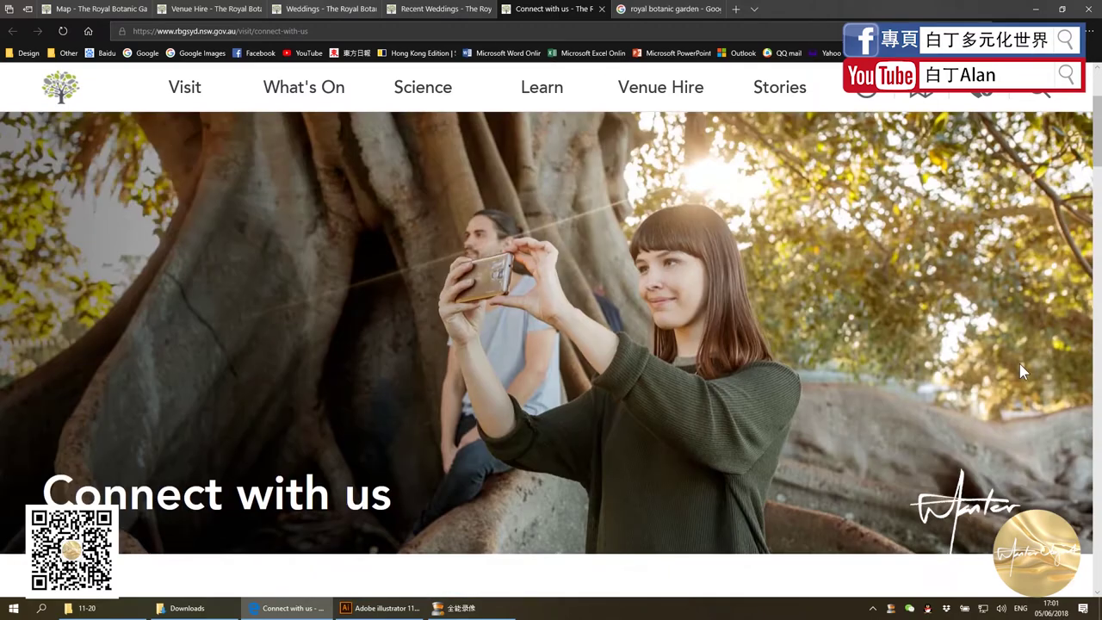
scroll(1019, 364, "up", 1)
Paste the Connect with us hero photo screenshot into the Illustrator brochure
scroll(1019, 364, "down", 2)
scroll(1019, 365, "up", 2)
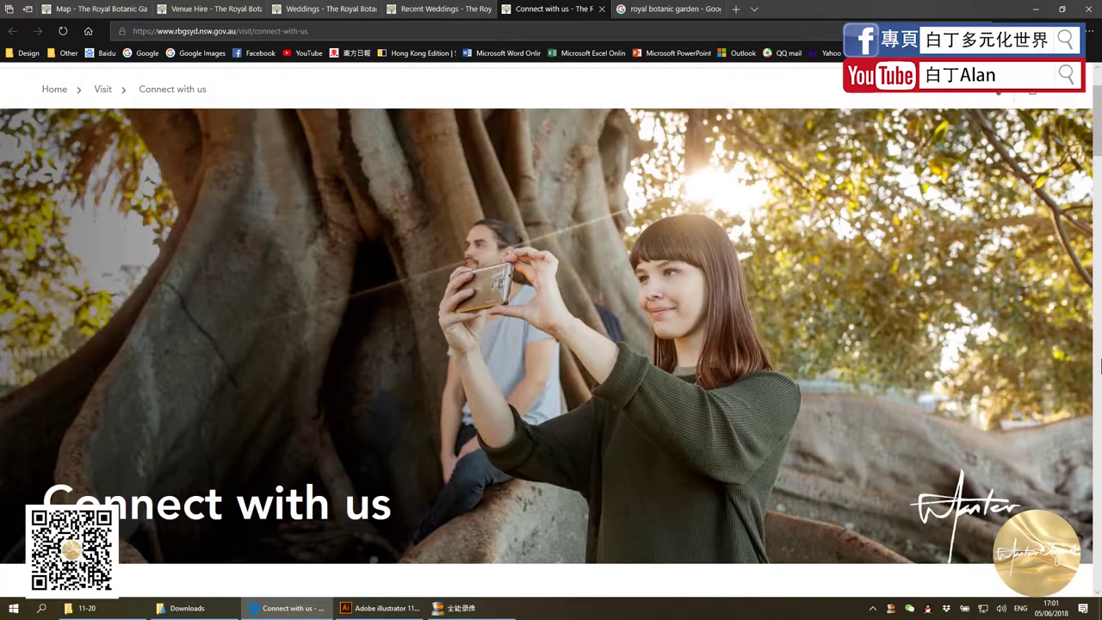
left_click(384, 608)
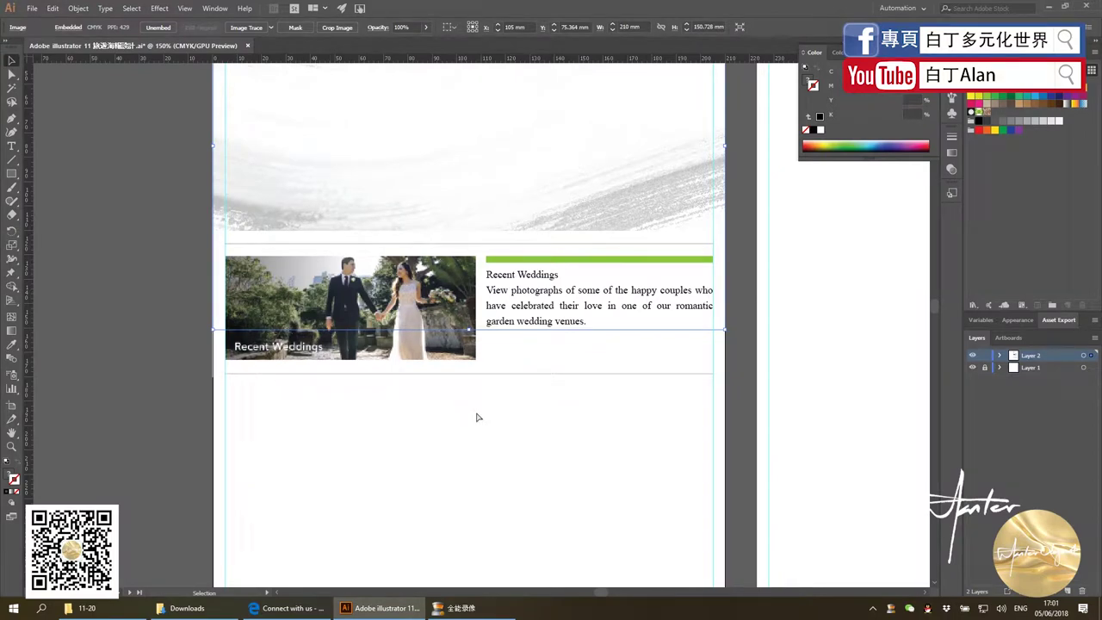
key("ctrl+v")
Crop the pasted browser screenshot to the Connect with us photo using a rectangle clipping mask
scroll(472, 382, "down", 1)
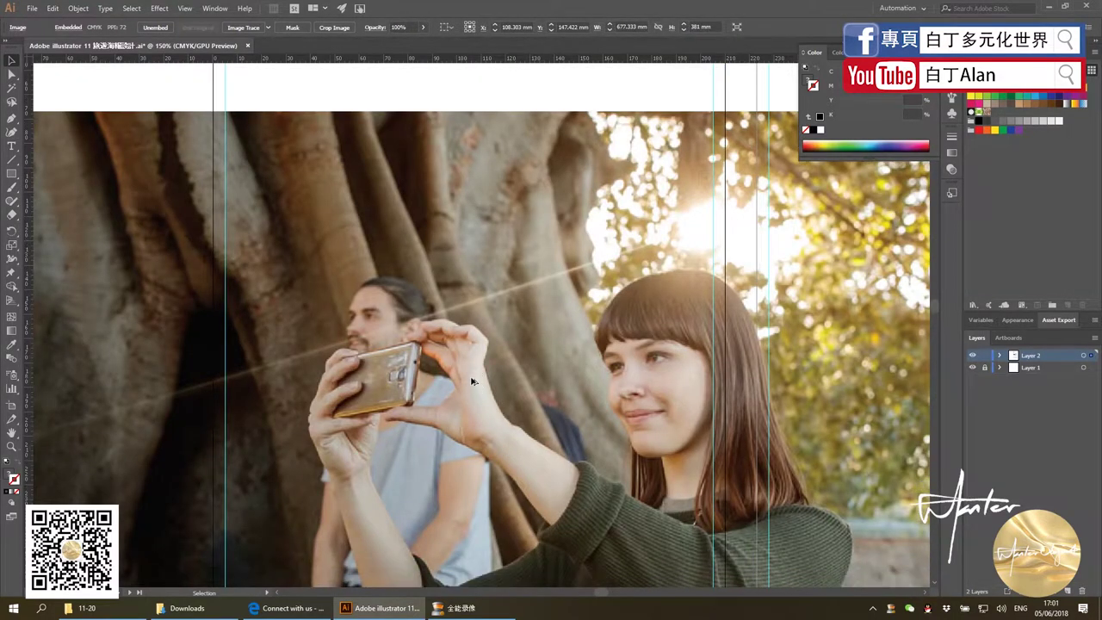
key("ctrl+minus")
key("ctrl+minus")
key("ctrl+minus")
scroll(472, 381, "down", 1)
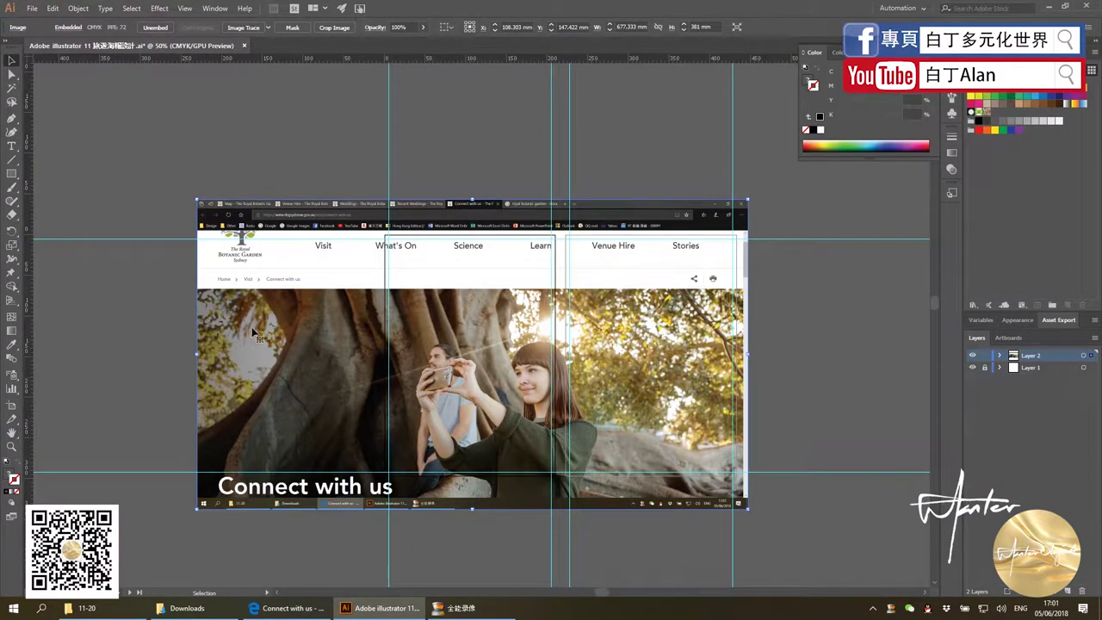
left_click_drag(249, 349, 205, 239)
left_click(14, 174)
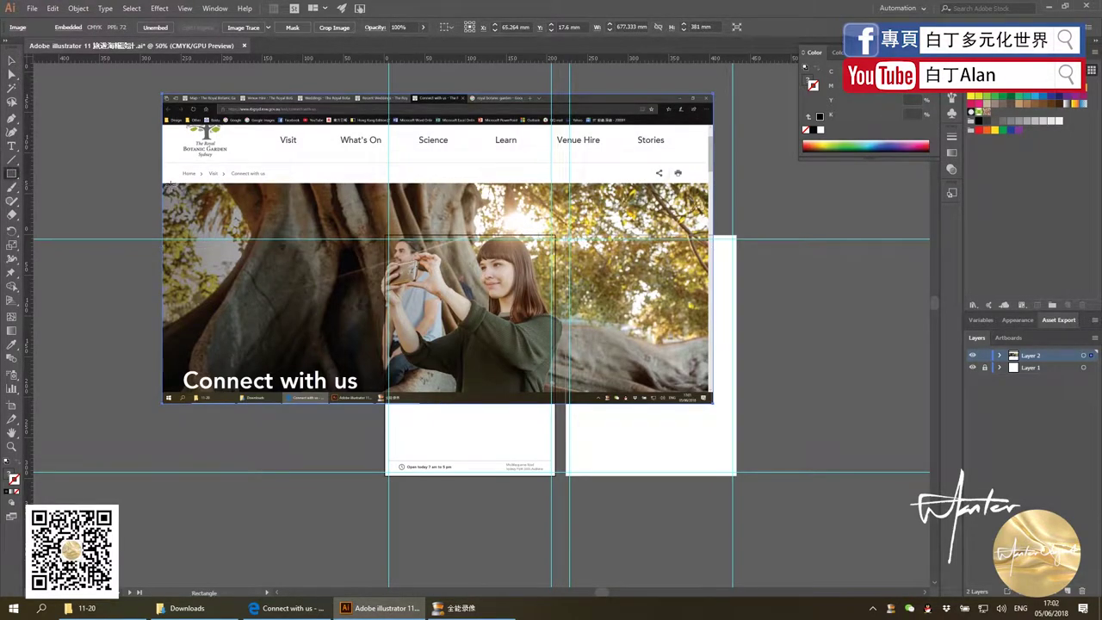
mouse_move(164, 184)
left_mouse_down()
mouse_move(711, 398)
mouse_move(698, 387)
left_mouse_up()
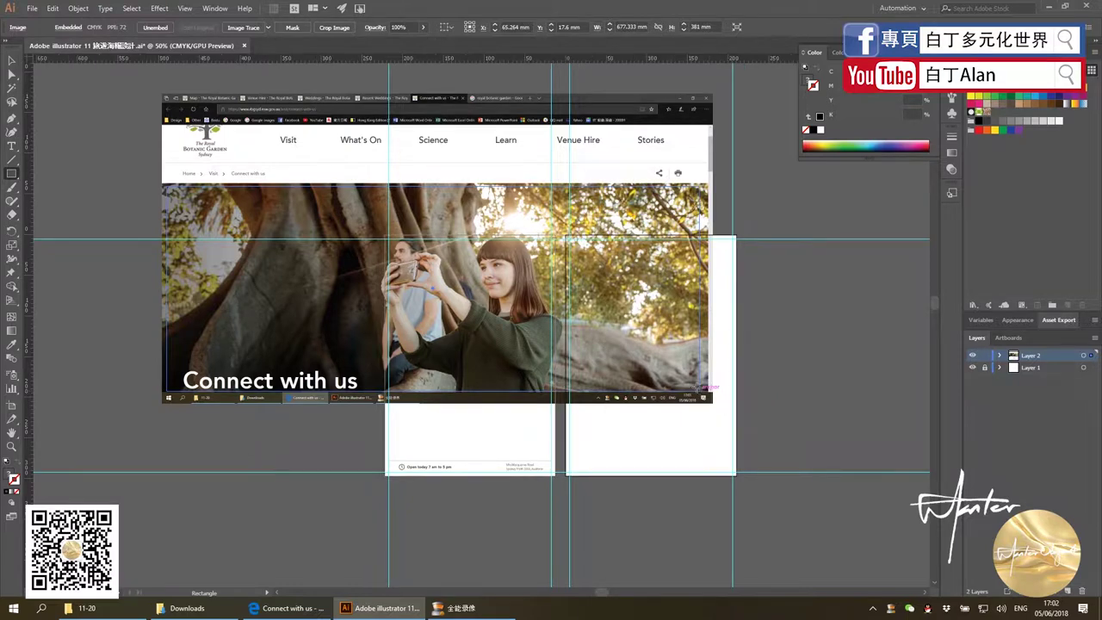
left_click(11, 60)
key("ctrl+a")
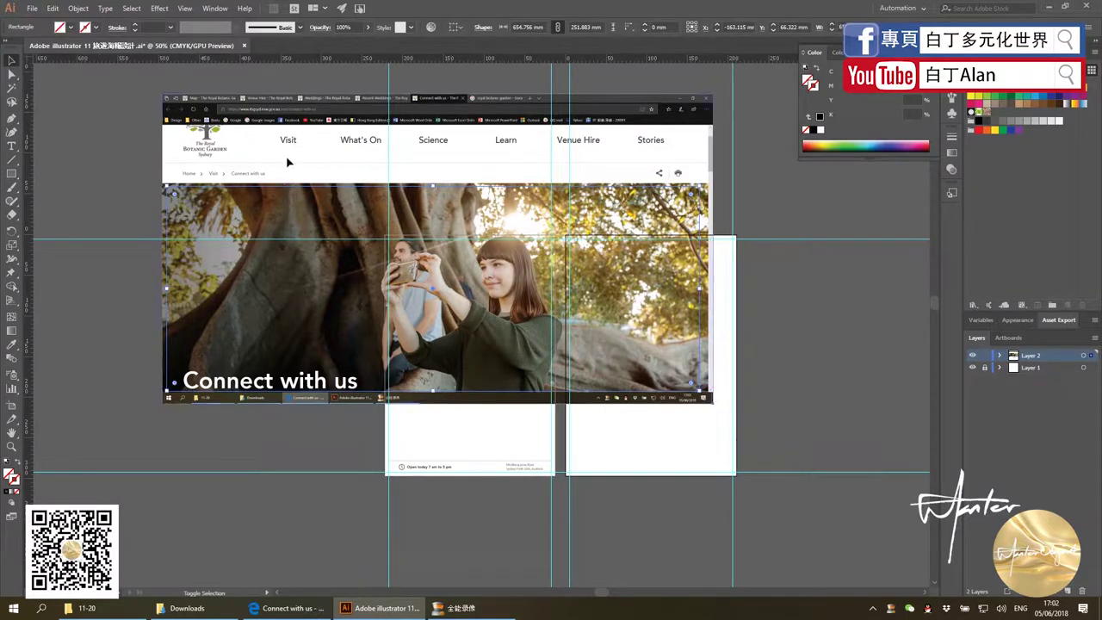
right_click(288, 163)
left_click(323, 241)
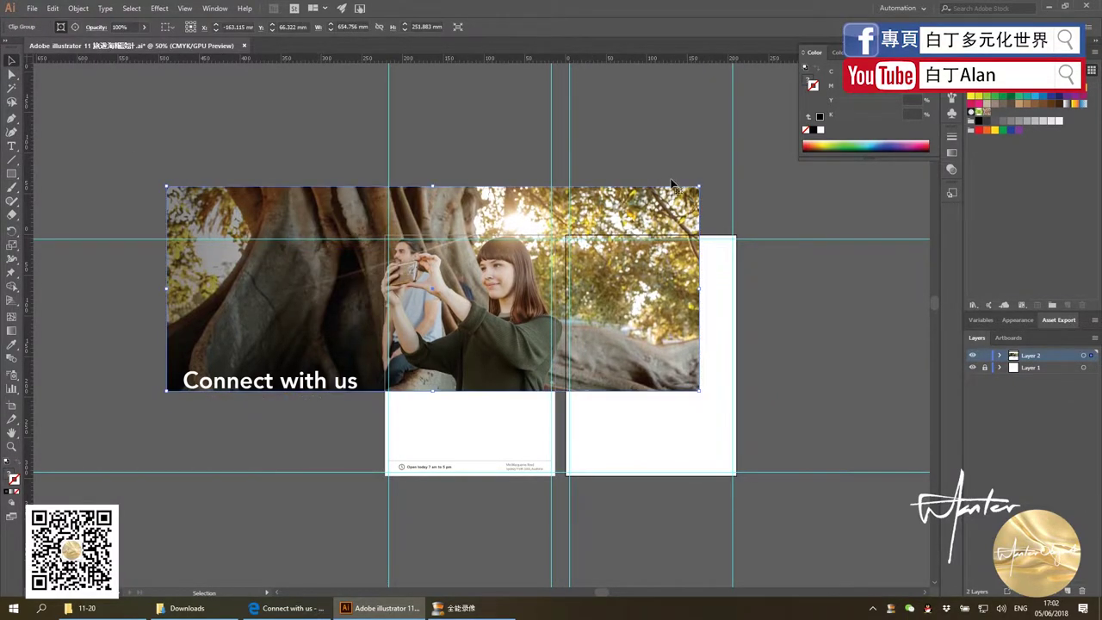
Shrink the cropped photo and align it right, under the Recent Weddings row
left_click_drag(695, 186, 475, 289)
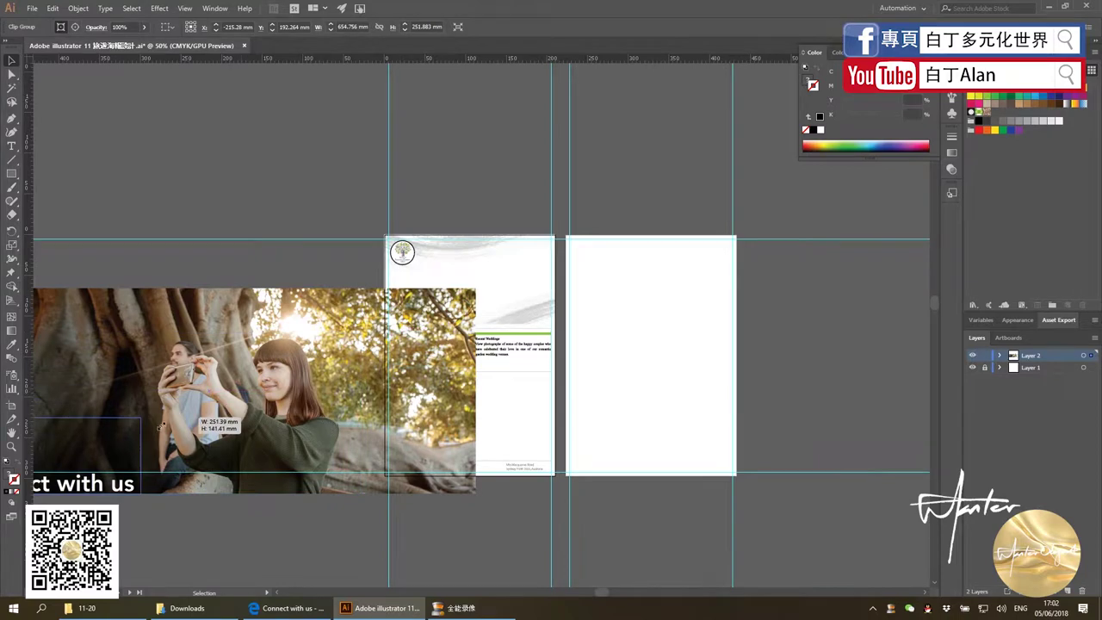
mouse_move(475, 290)
left_mouse_down()
mouse_move(140, 419)
mouse_move(559, 404)
left_mouse_up()
key("ctrl+plus")
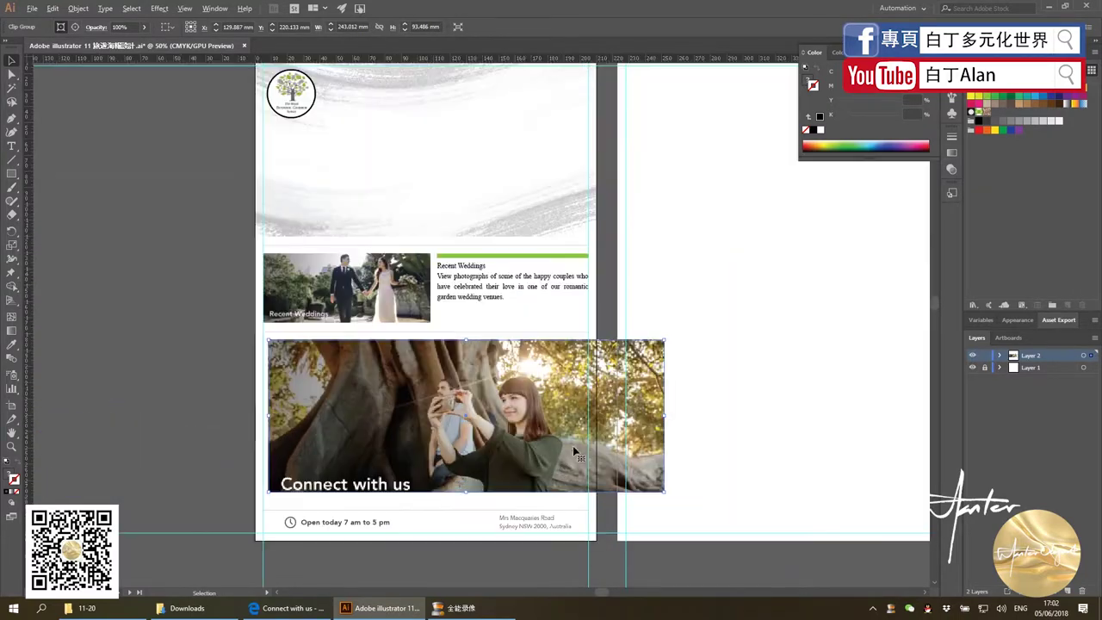
left_click_drag(664, 496, 467, 401)
left_click_drag(381, 371, 543, 371)
key("ctrl+plus")
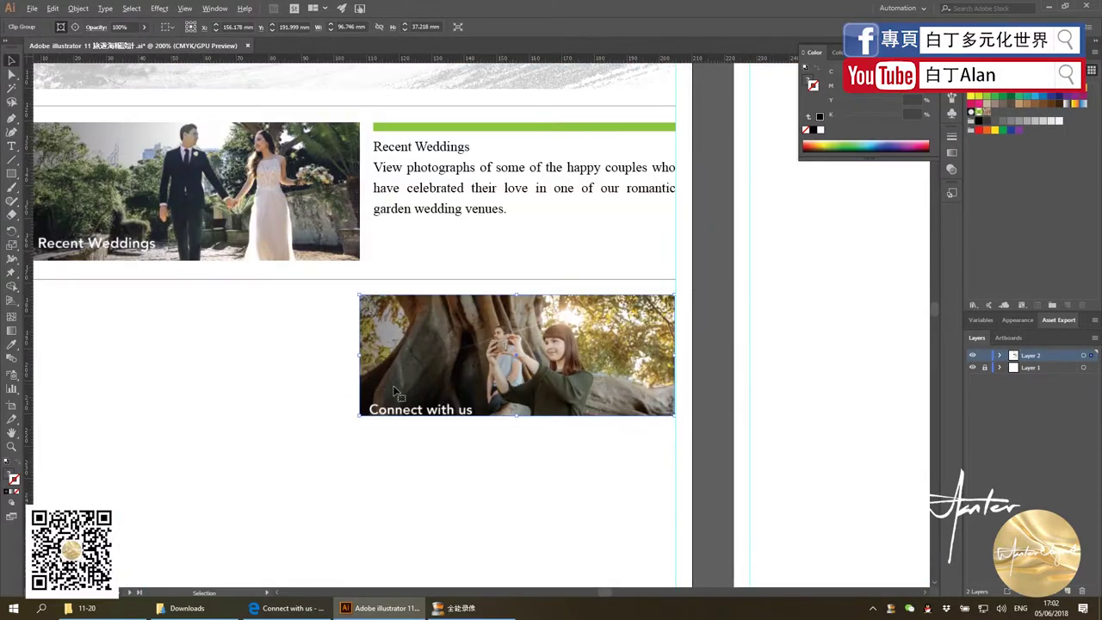
left_click_drag(356, 418, 359, 416)
Scroll Edge's Connect with us page to the Garden App phone screenshots, then return to Illustrator
key("alt+Tab")
scroll(459, 316, "down", 10)
scroll(460, 316, "down", 2)
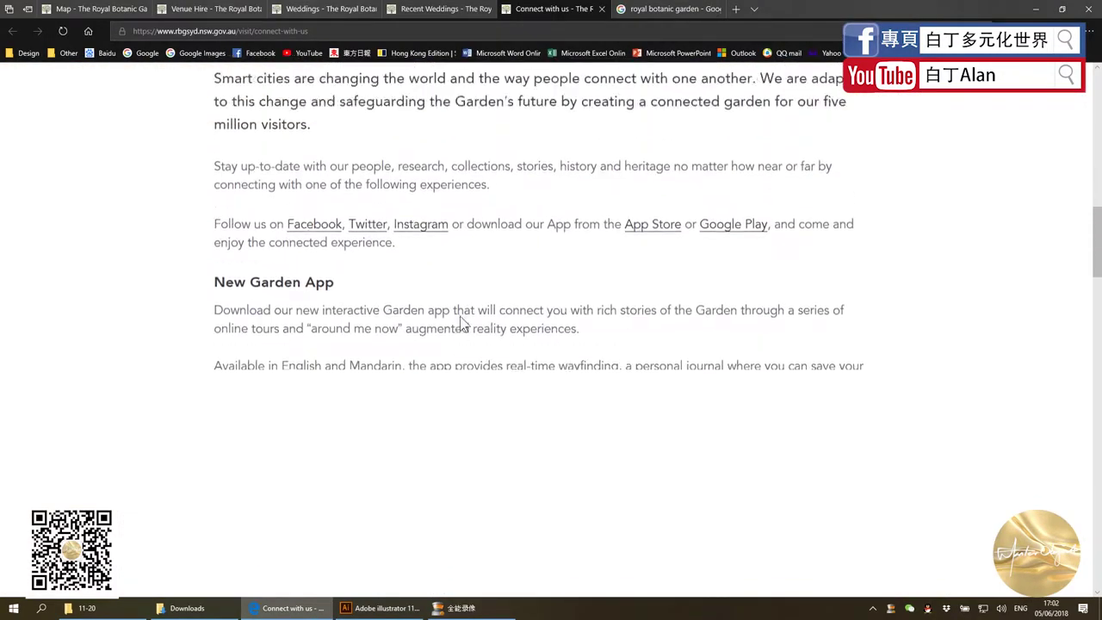
scroll(456, 314, "down", 5)
scroll(457, 315, "down", 3)
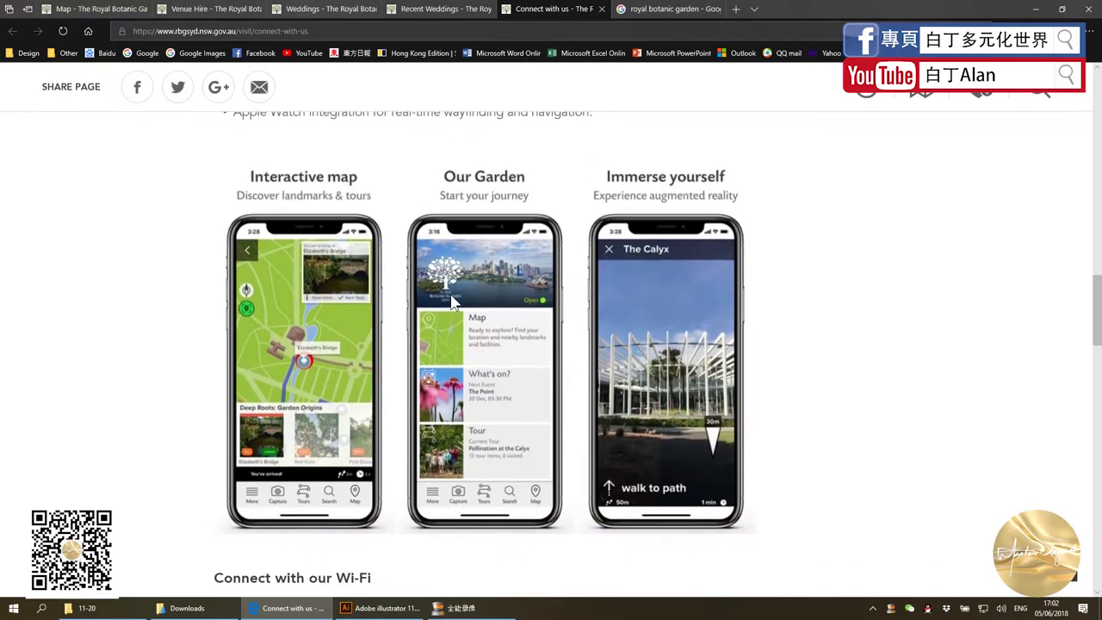
scroll(1098, 285, "down", 1)
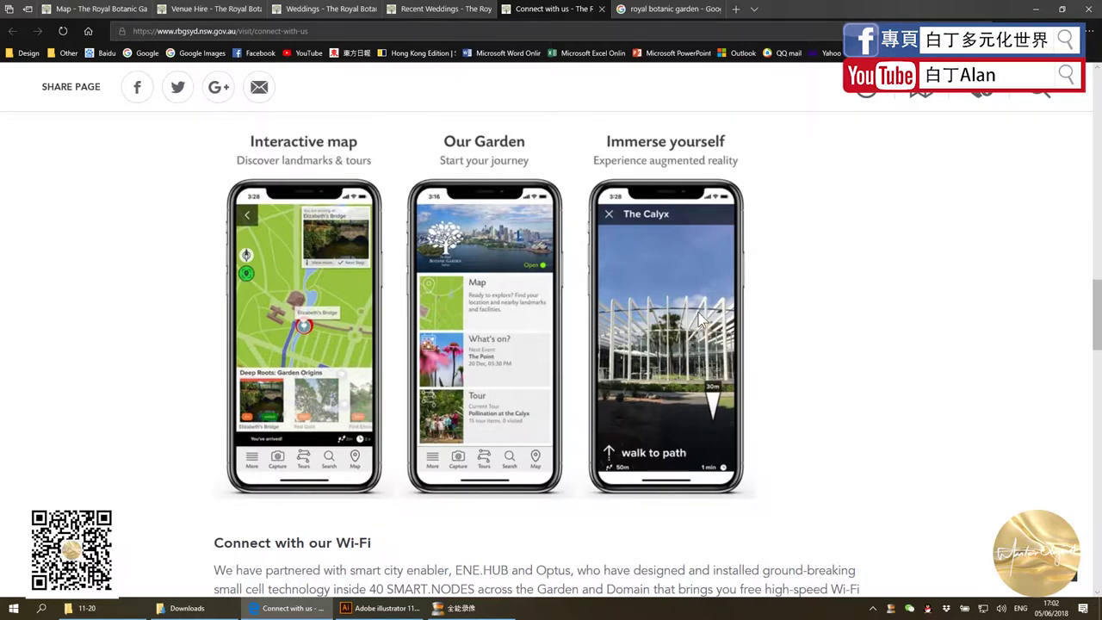
scroll(458, 423, "down", 2)
scroll(384, 470, "up", 2)
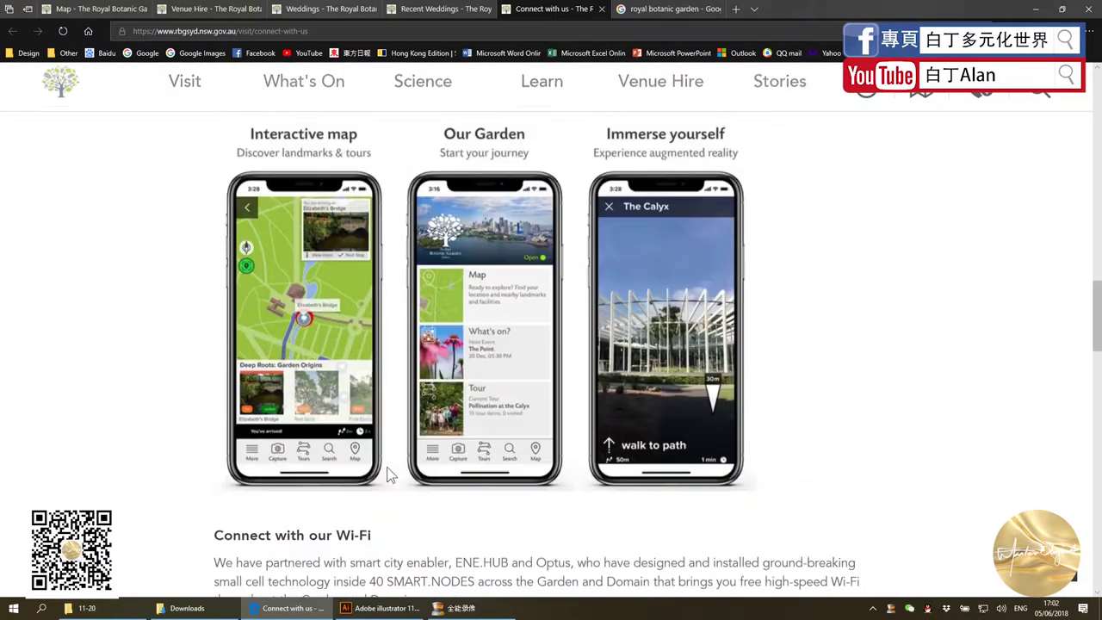
scroll(388, 475, "up", 2)
scroll(387, 515, "down", 2)
left_click(379, 608)
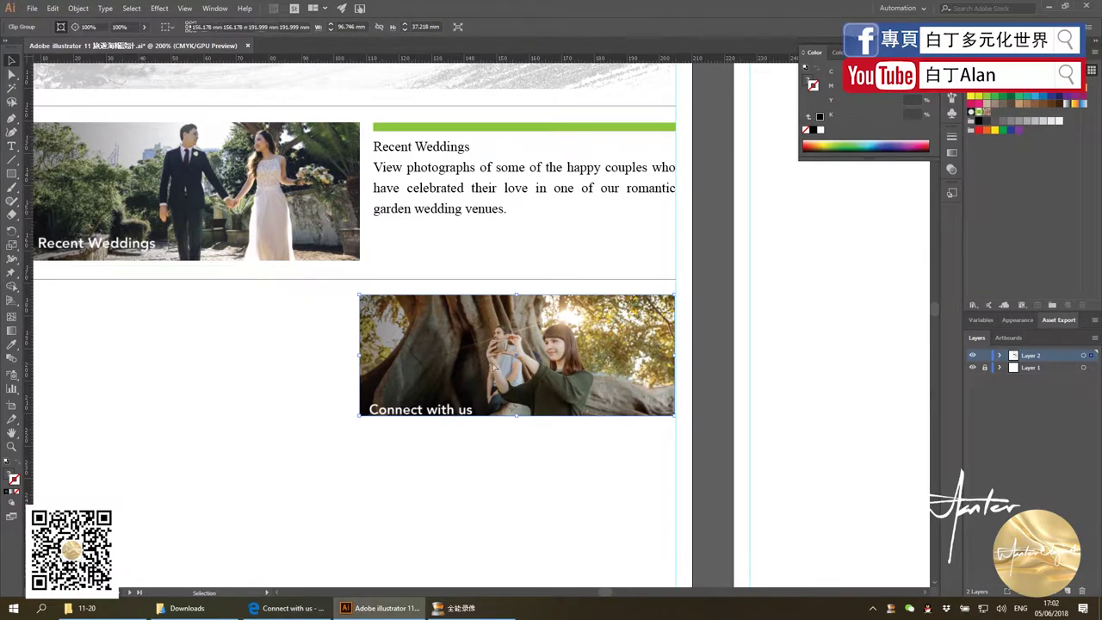
Paste the phone screenshot capture and frame the three phone mockups with a rectangle
key("ctrl+v")
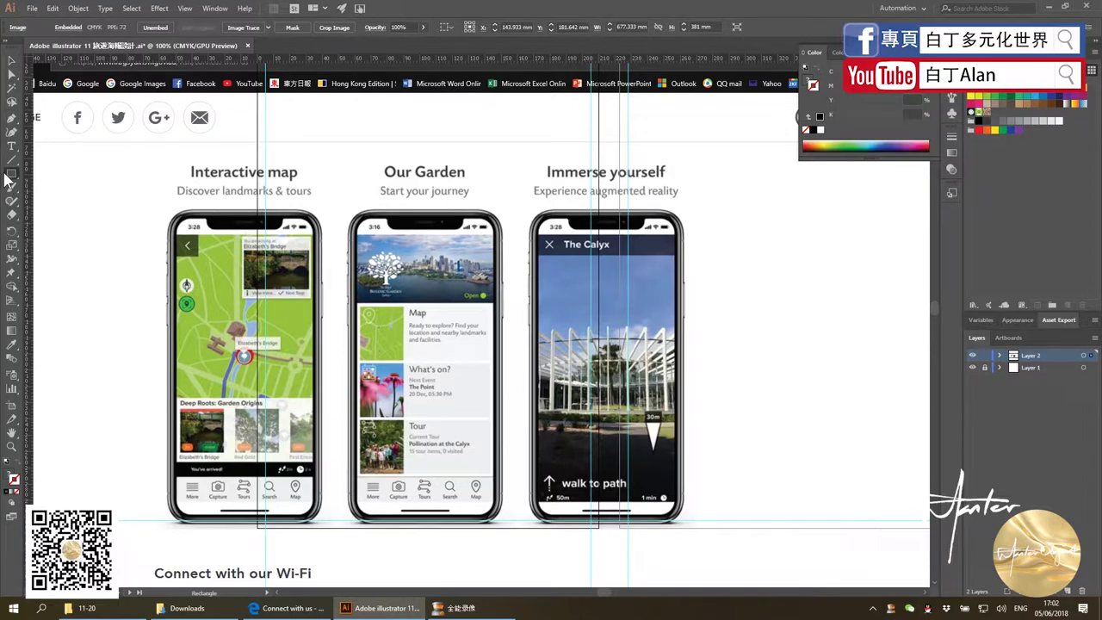
left_click_drag(159, 159, 702, 540)
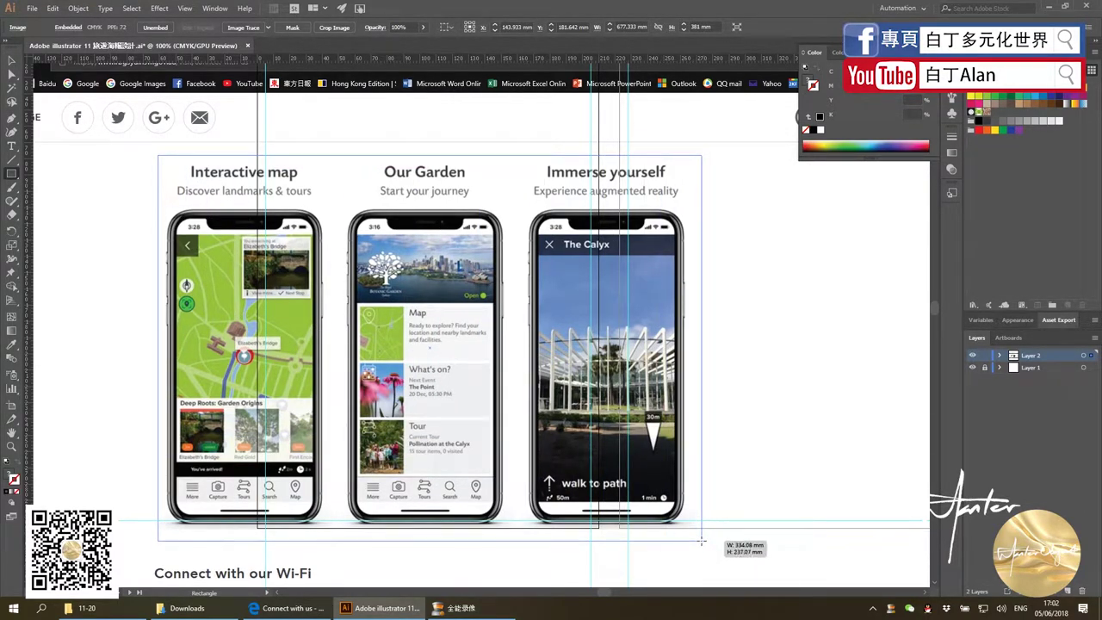
key("v")
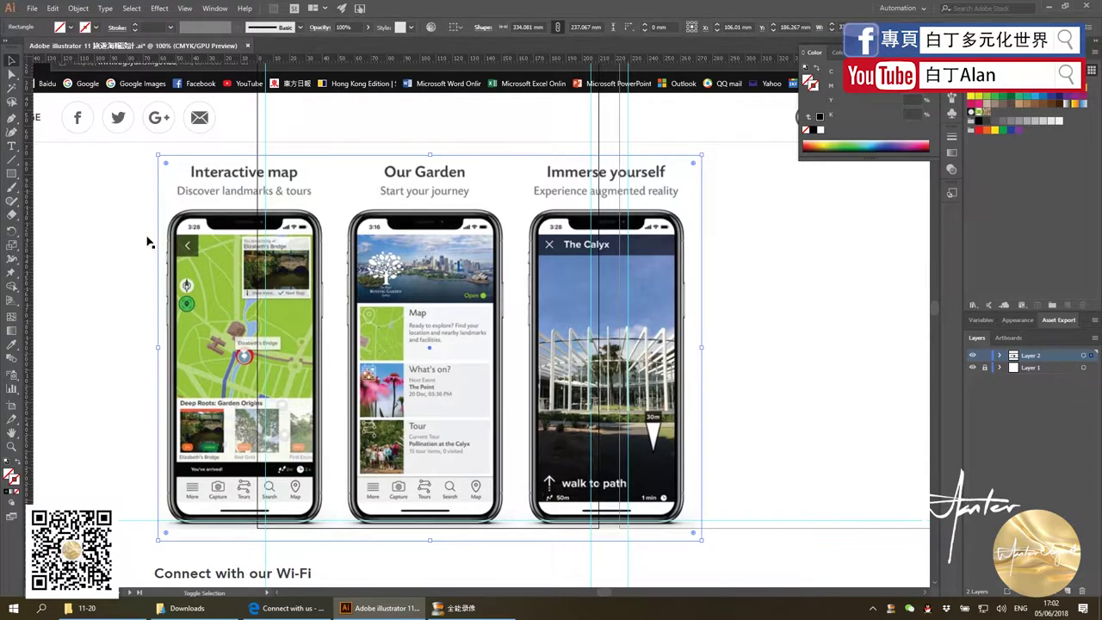
right_click(187, 308)
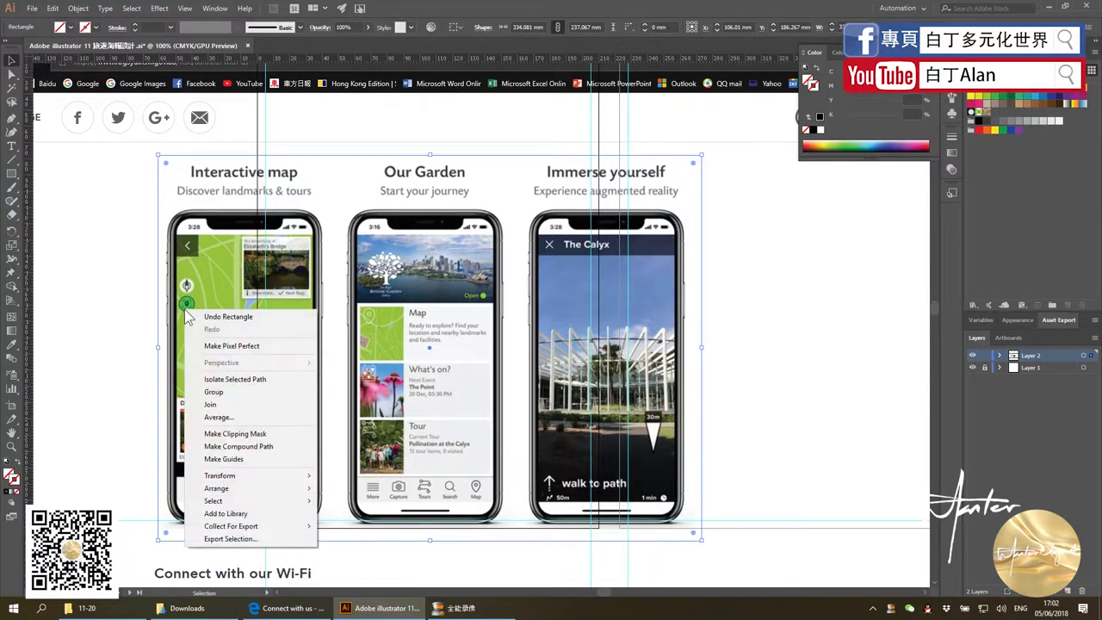
left_click(221, 433)
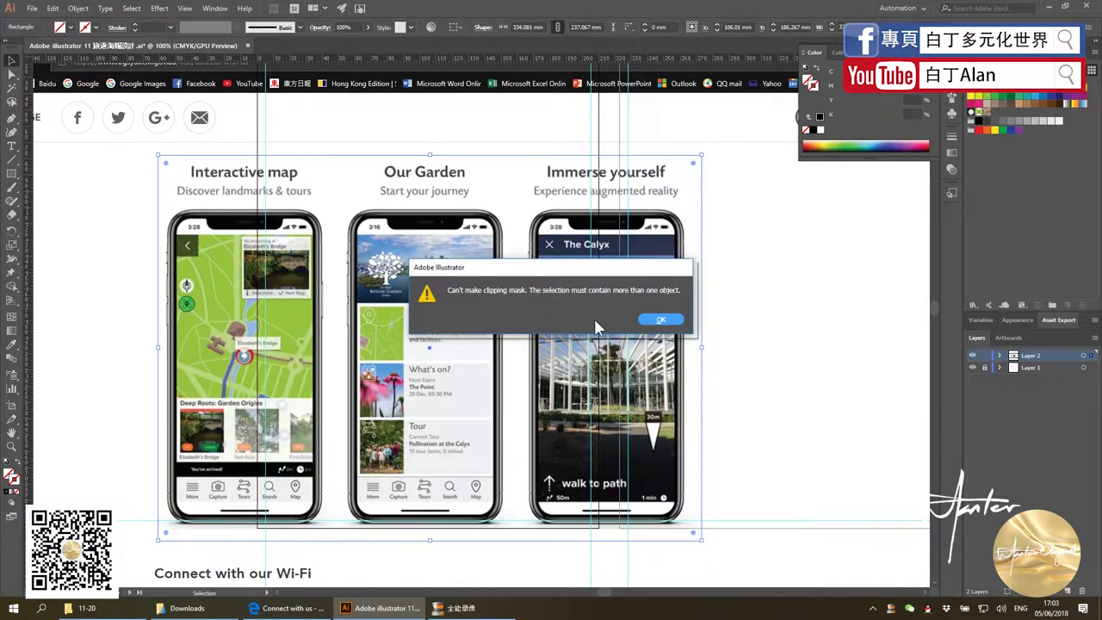
left_click(661, 323)
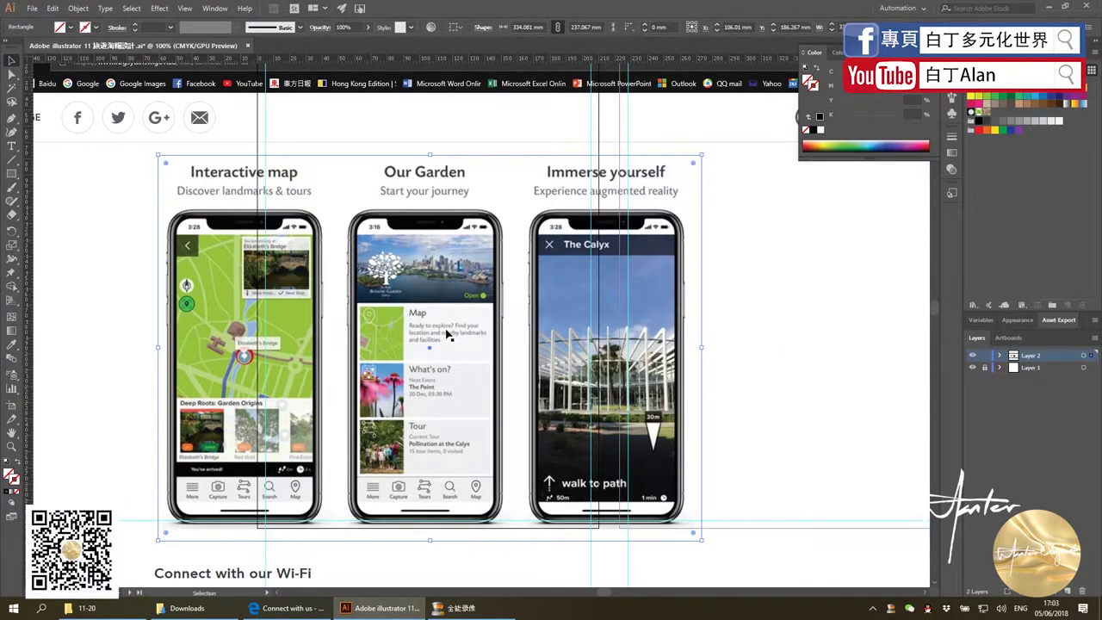
Select both the screenshot and the rectangle, then clip the screenshot to the phones
scroll(448, 334, "down", 3)
left_click(205, 402)
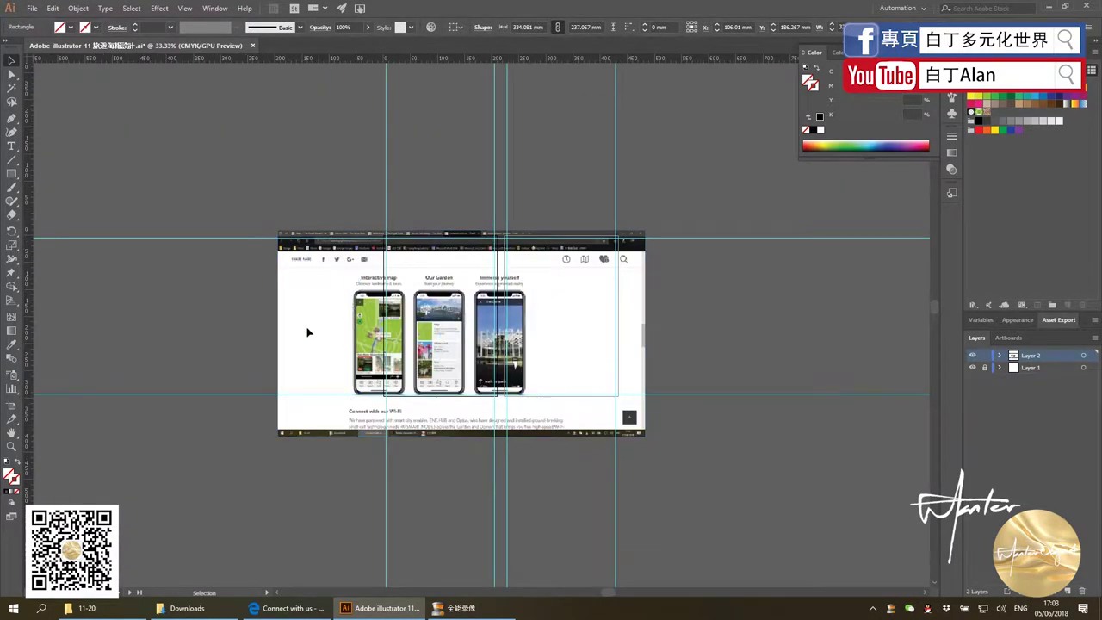
left_click(353, 297)
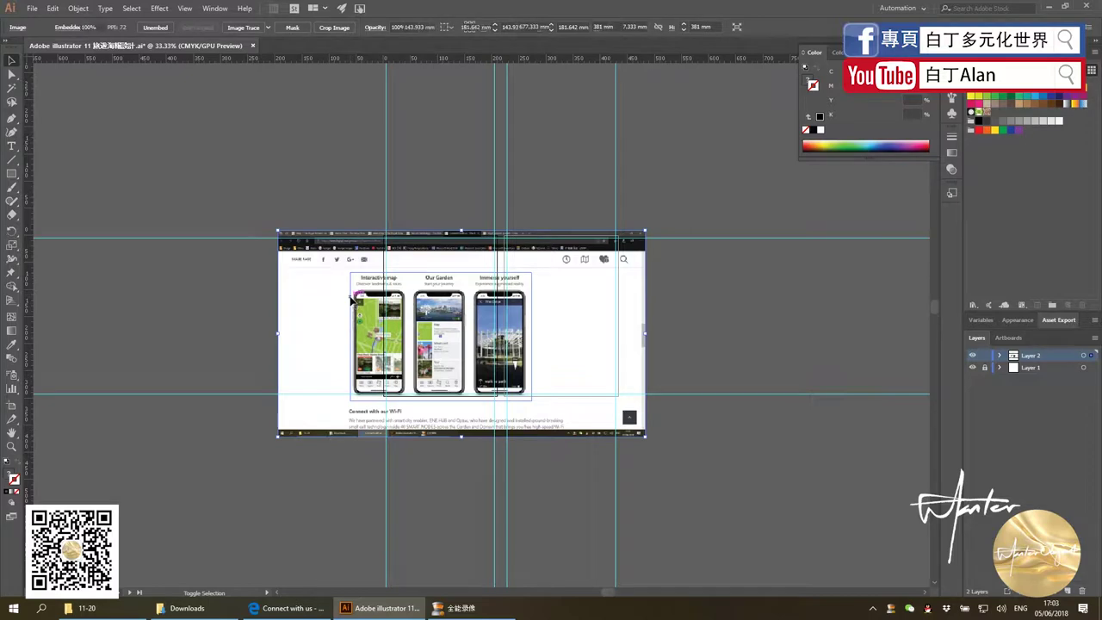
left_click(348, 301, "shift")
right_click(349, 301)
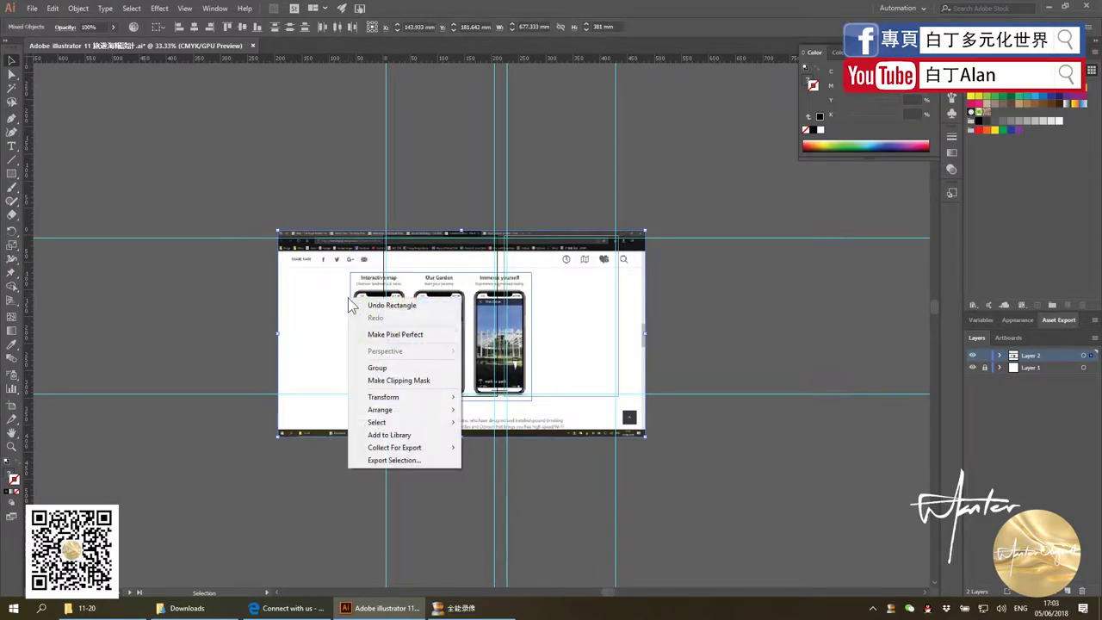
left_click(372, 381)
Move the cropped phone trio below and left of page 1, checking the browser page
left_click_drag(410, 315, 304, 423)
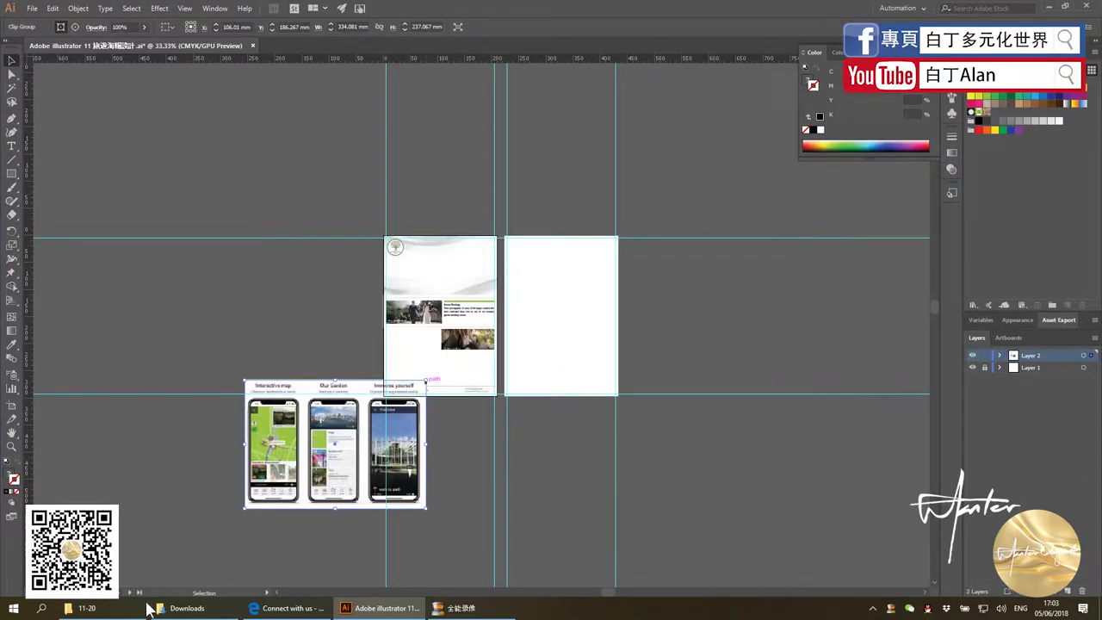
left_click(273, 608)
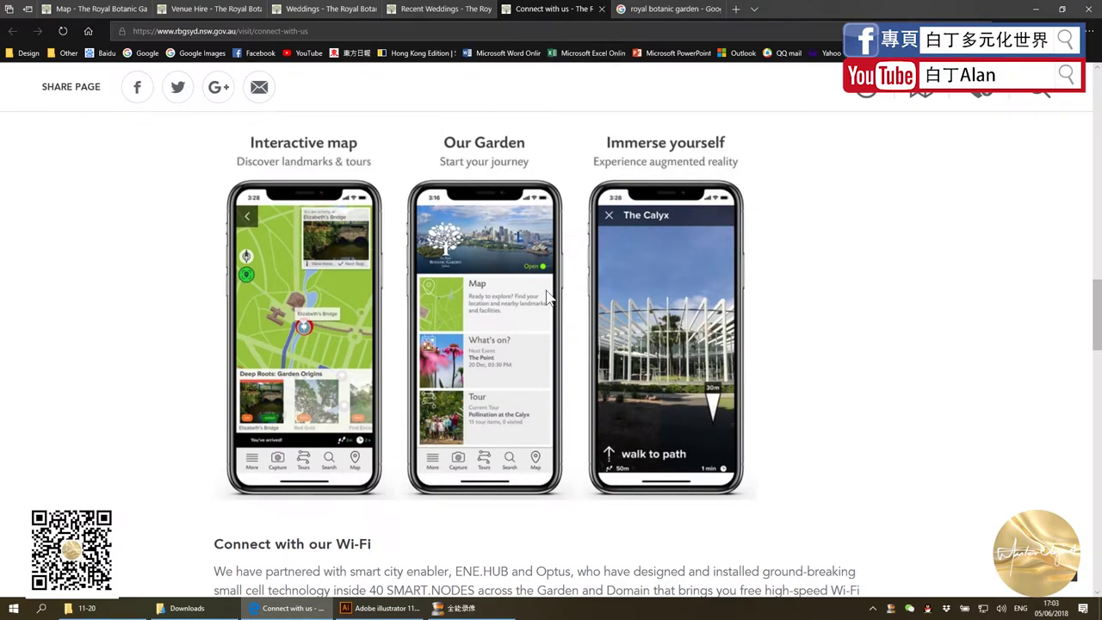
scroll(547, 297, "down", 3)
scroll(546, 297, "up", 4)
left_click(379, 608)
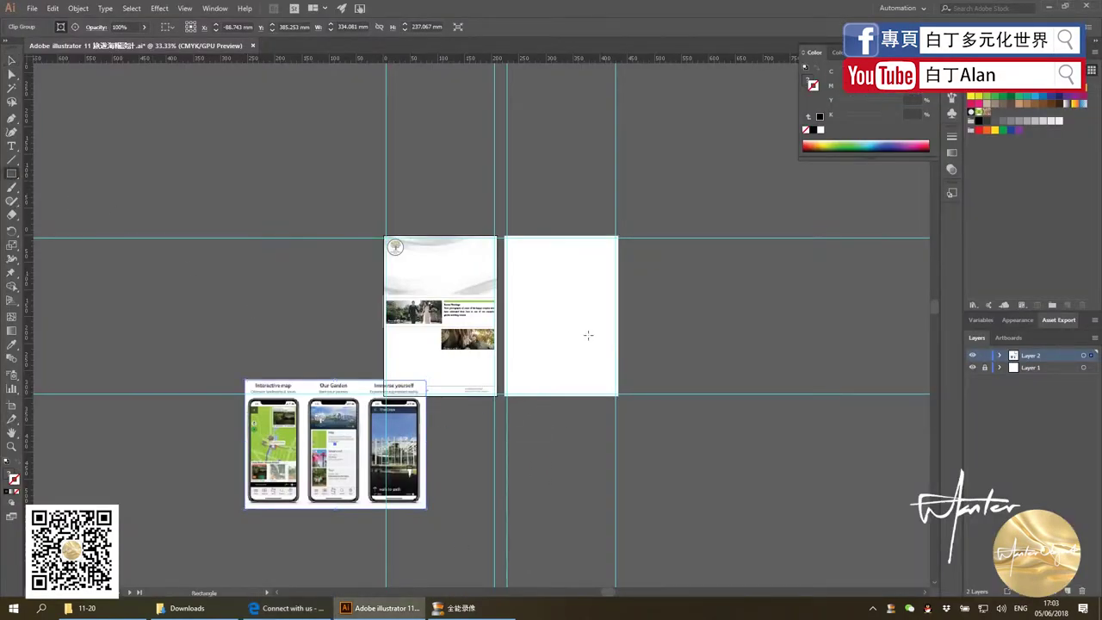
scroll(588, 335, "up", 2)
Draw a rectangle on the second page and fill it yellow
left_click_drag(438, 269, 523, 331)
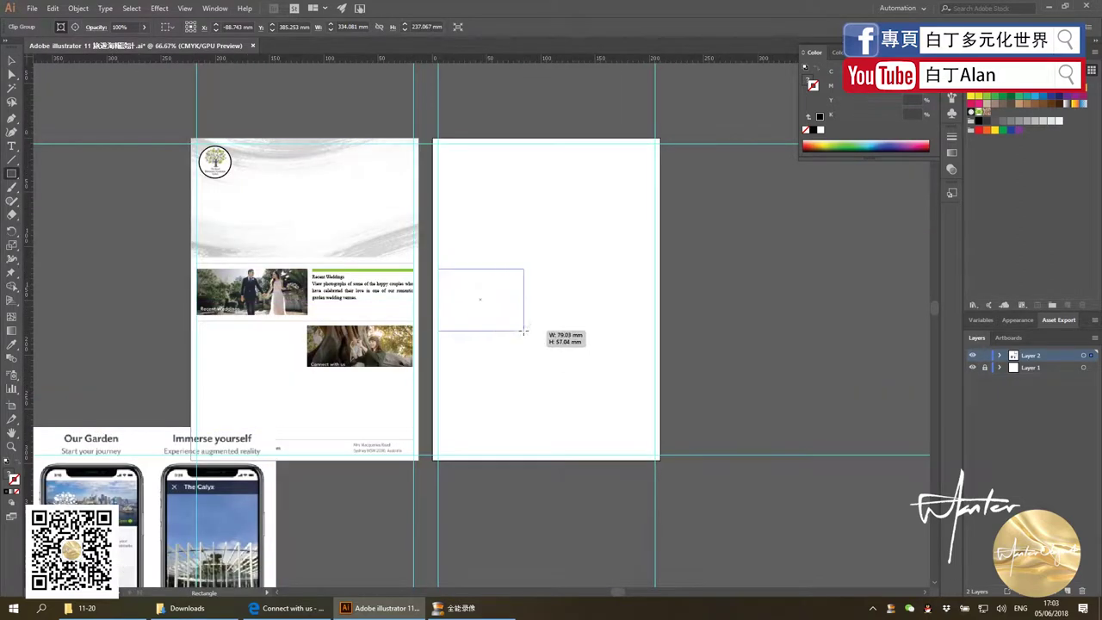
key("v")
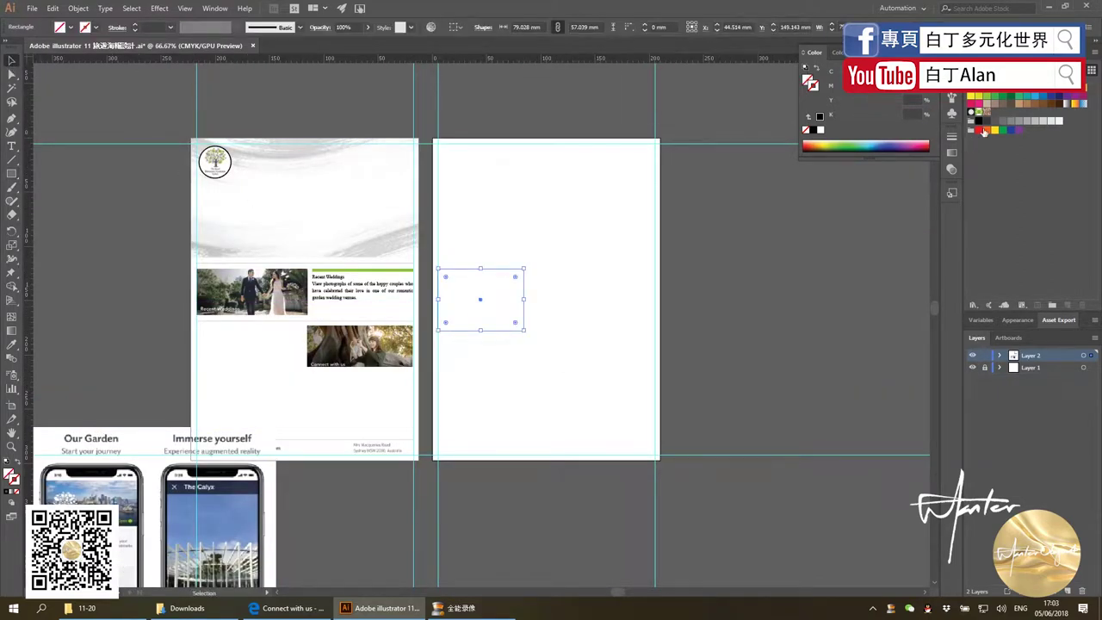
left_click(993, 130)
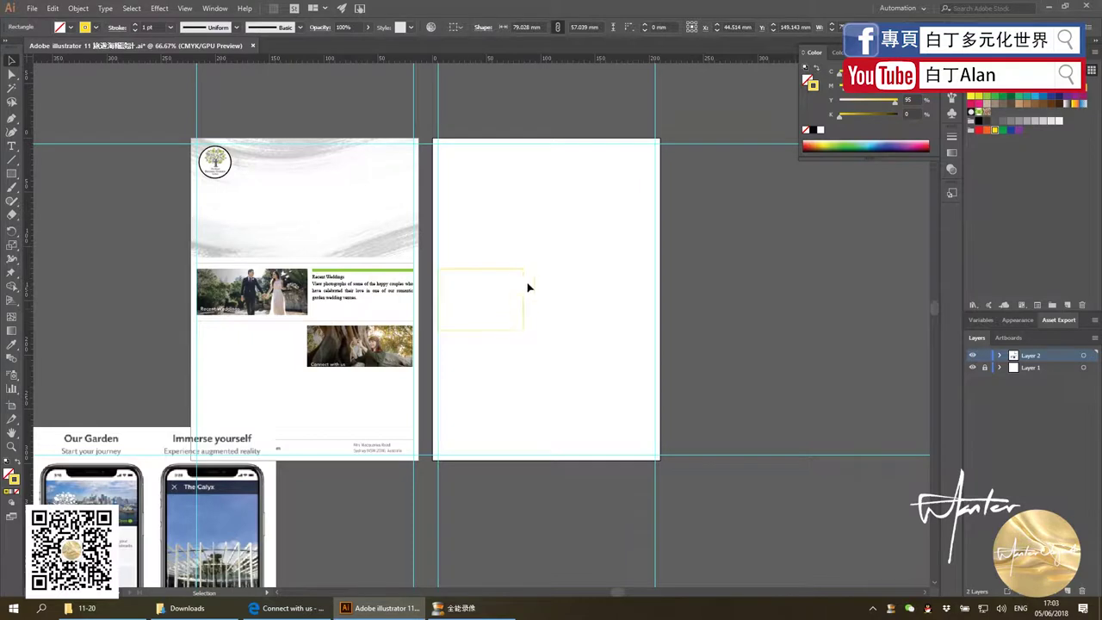
key("ctrl+shift+a")
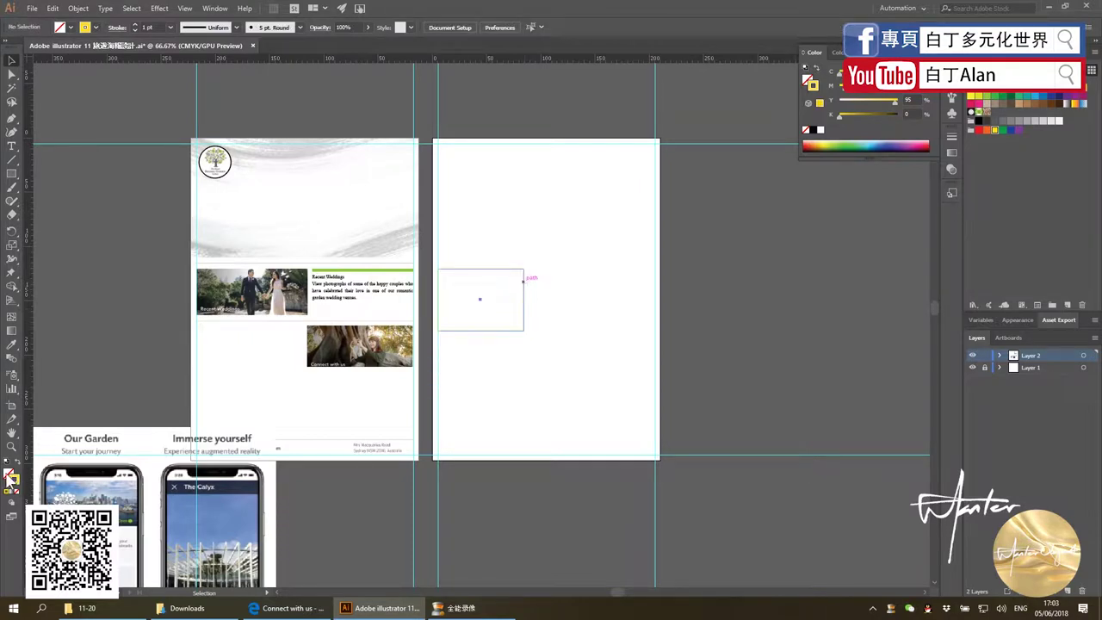
left_click(8, 474)
key("ctrl+z")
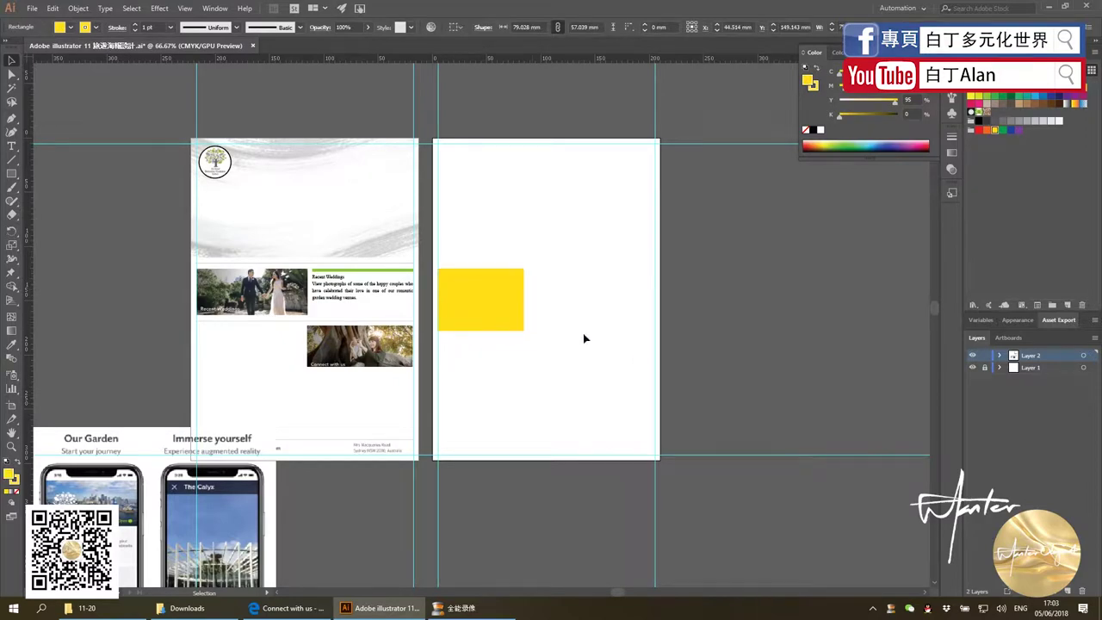
scroll(584, 339, "up", 1)
Alt-drag copies of the yellow rectangle into four staggered placeholder blocks
left_click(442, 315)
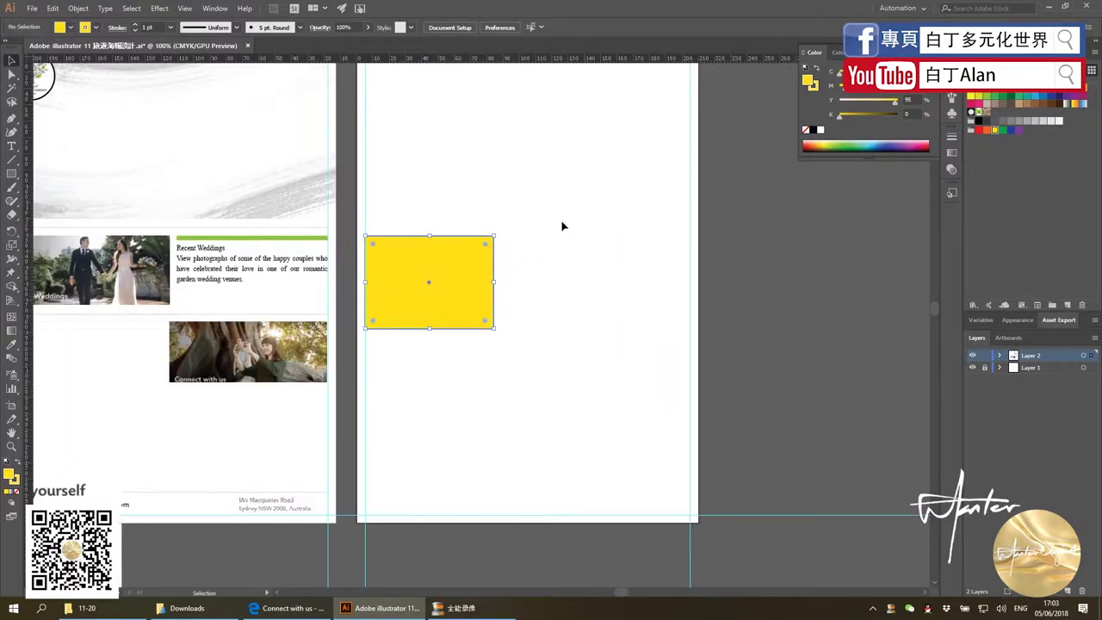
left_click_drag(411, 283, 548, 188)
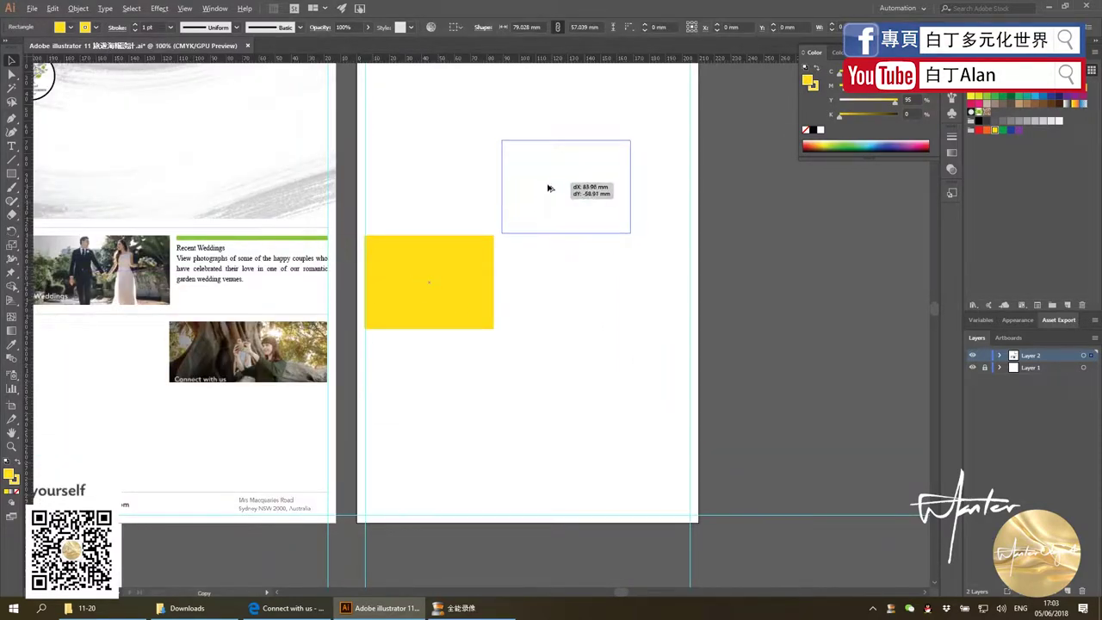
mouse_move(551, 201)
left_mouse_down()
mouse_move(496, 399)
mouse_move(483, 103)
mouse_move(495, 118)
left_mouse_up()
left_click(700, 250)
scroll(700, 250, "down", 1)
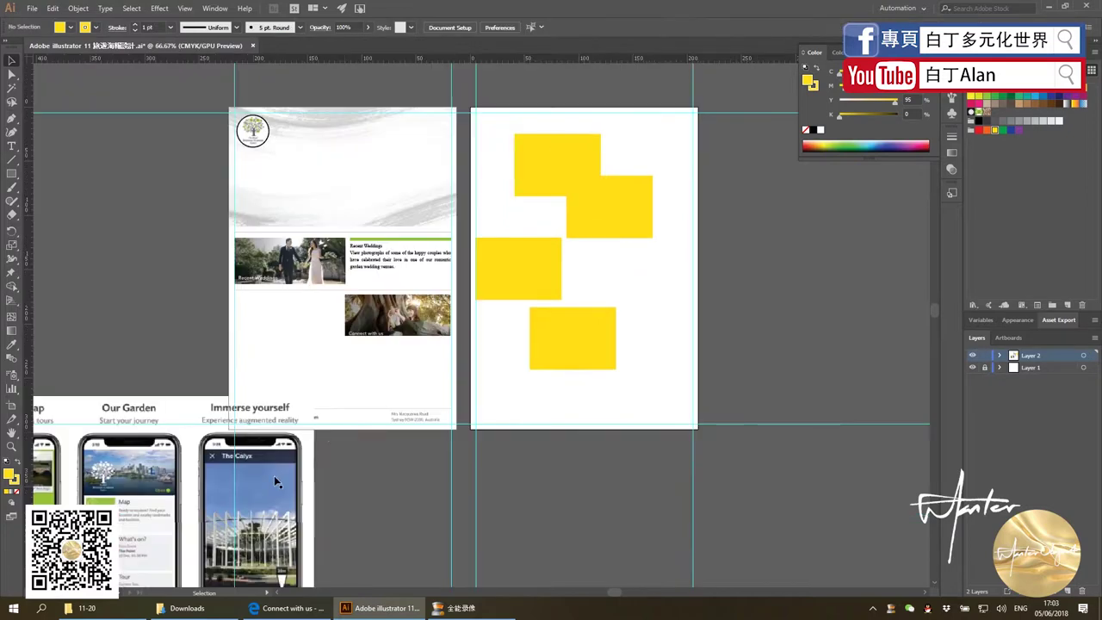
Shrink the phone screenshot and place it on page 1 below the wedding photo
left_click_drag(475, 244, 837, 501)
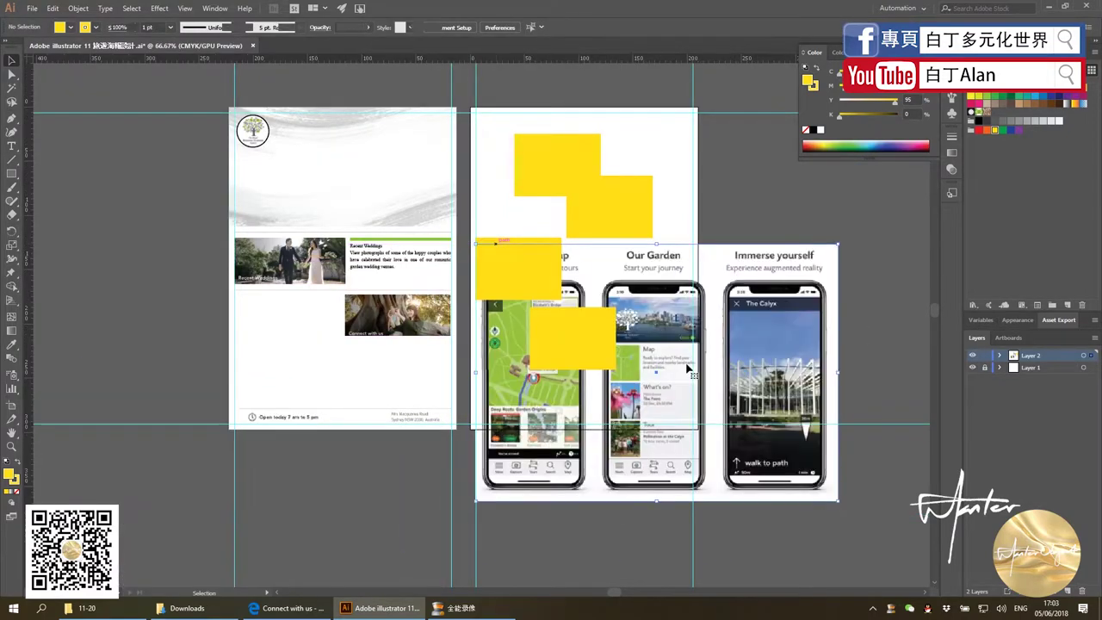
mouse_move(836, 508)
left_mouse_down()
mouse_move(509, 303)
mouse_move(560, 386)
mouse_move(281, 362)
left_mouse_up()
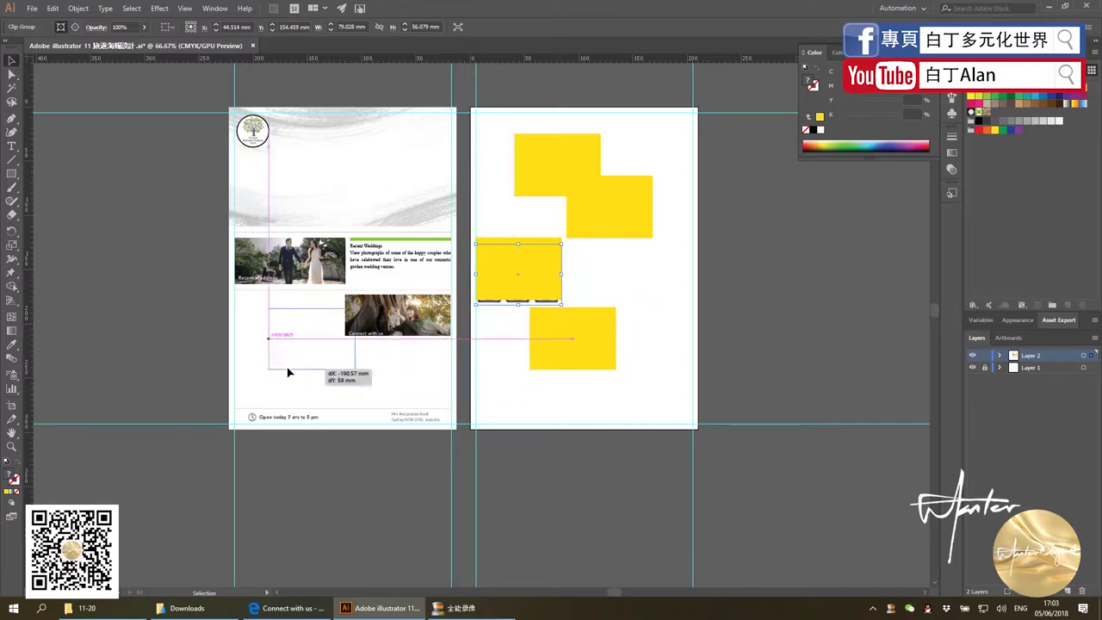
left_click_drag(281, 361, 262, 353)
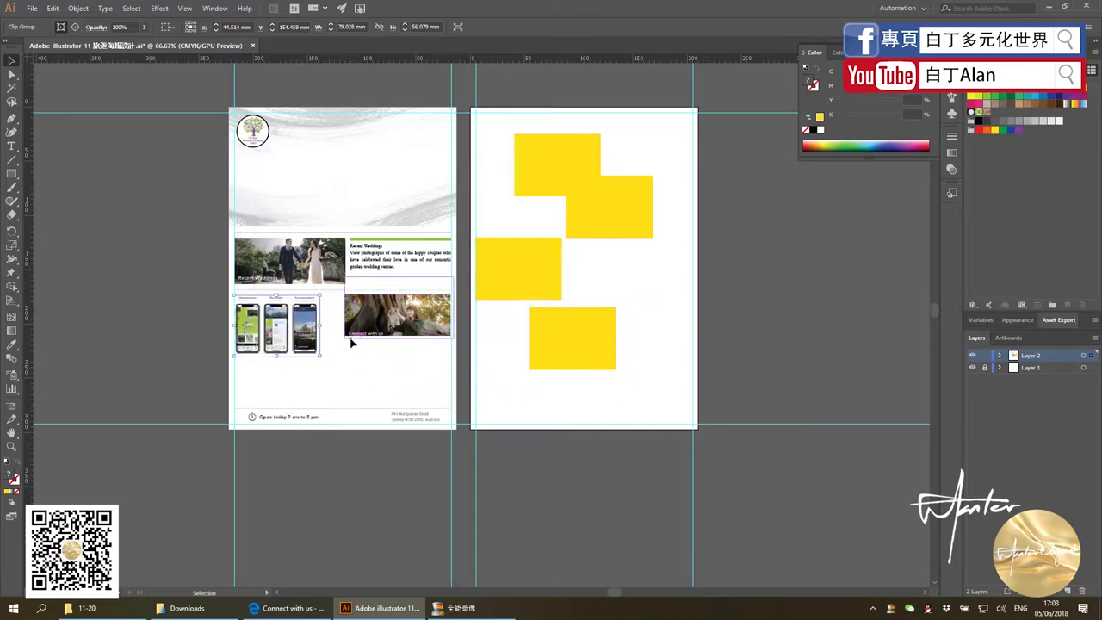
Alt-drag a copy of the Connect with us photo onto the right artboard
scroll(352, 339, "up", 2)
scroll(351, 342, "up", 2)
mouse_move(469, 242)
left_mouse_down()
mouse_move(702, 254)
mouse_move(738, 216)
mouse_move(725, 202)
mouse_move(703, 216)
mouse_move(820, 169)
left_mouse_up()
scroll(703, 221, "down", 1)
Position the photo copy over the left yellow rectangle and clip it to that frame
scroll(698, 219, "down", 1)
scroll(694, 216, "up", 1)
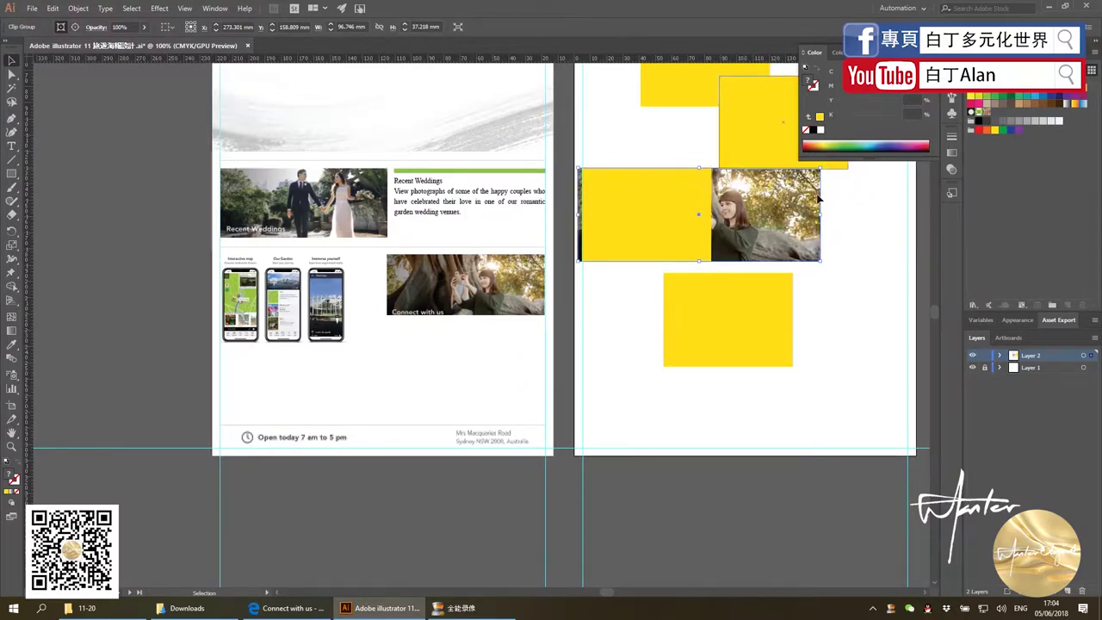
mouse_move(788, 226)
left_mouse_down()
mouse_move(723, 225)
mouse_move(734, 233)
left_mouse_up()
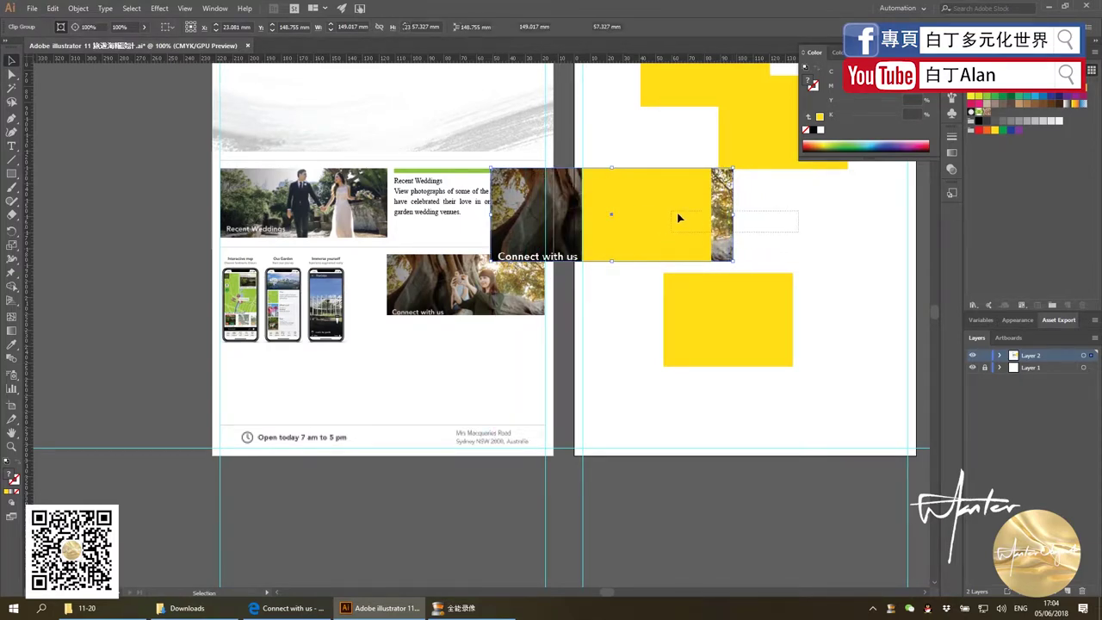
right_click(678, 216)
left_click(723, 295)
left_click(561, 225)
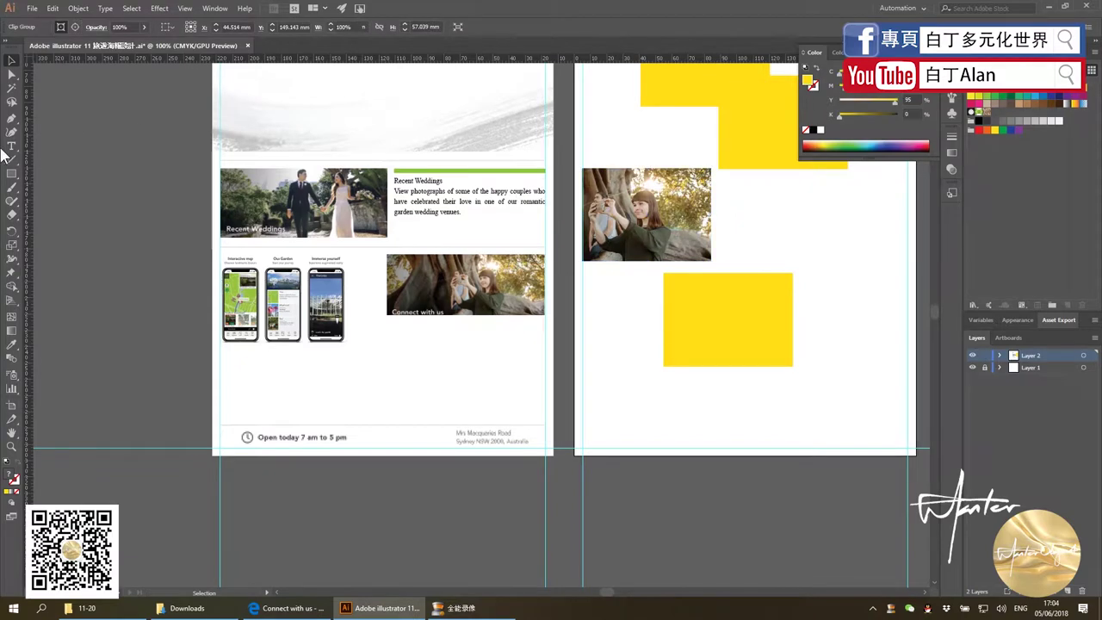
Add a 'connect with' text line on the right artboard
key("t")
left_click(761, 230)
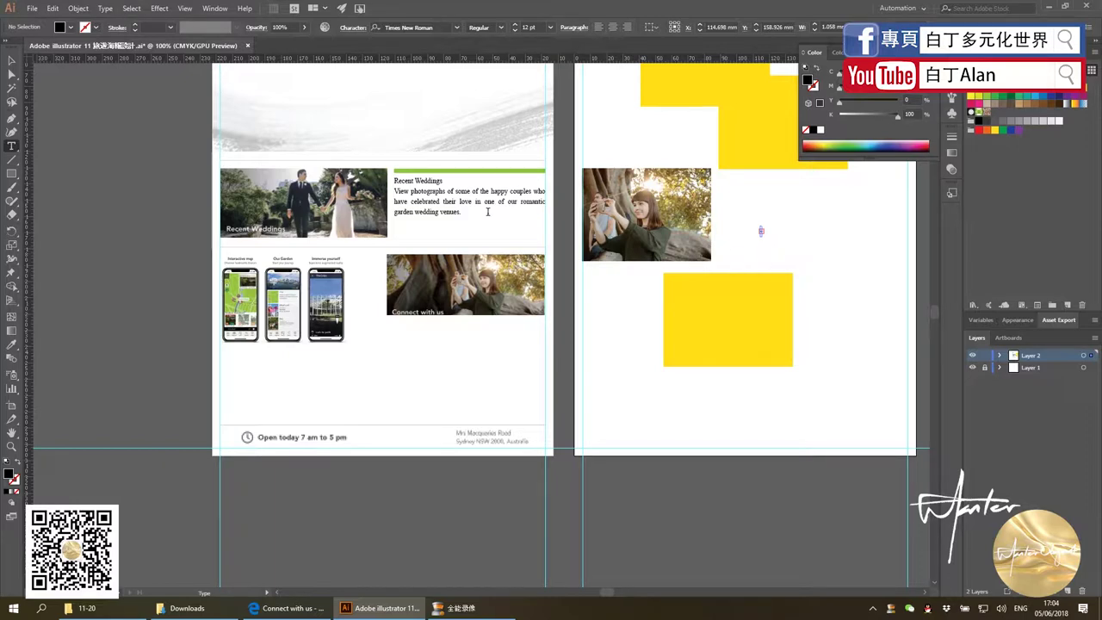
scroll(796, 231, "up", 3)
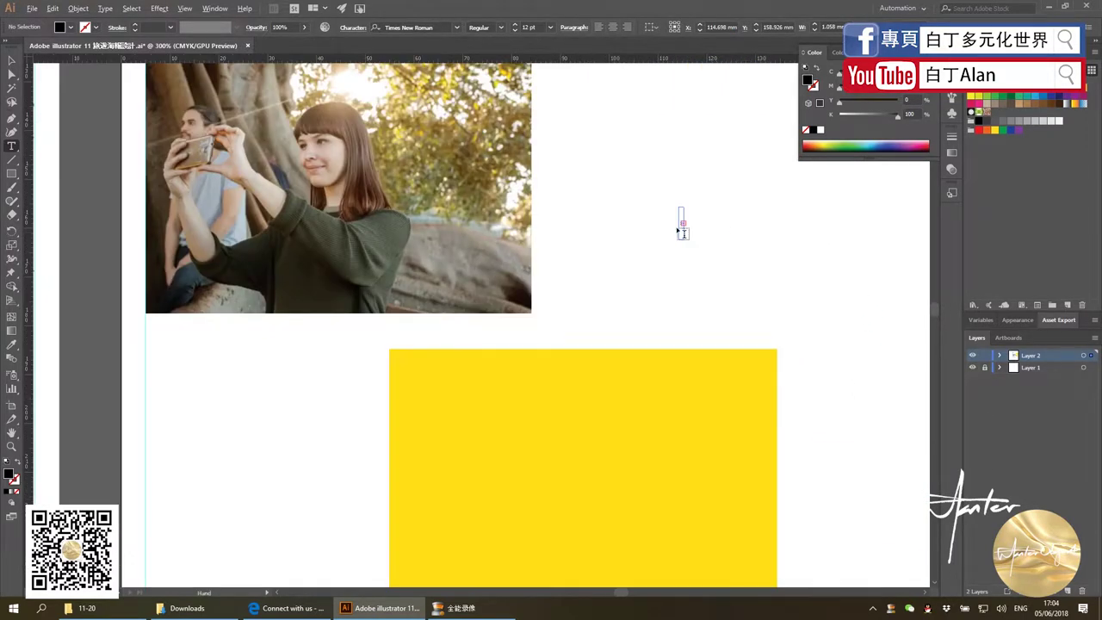
key("Escape")
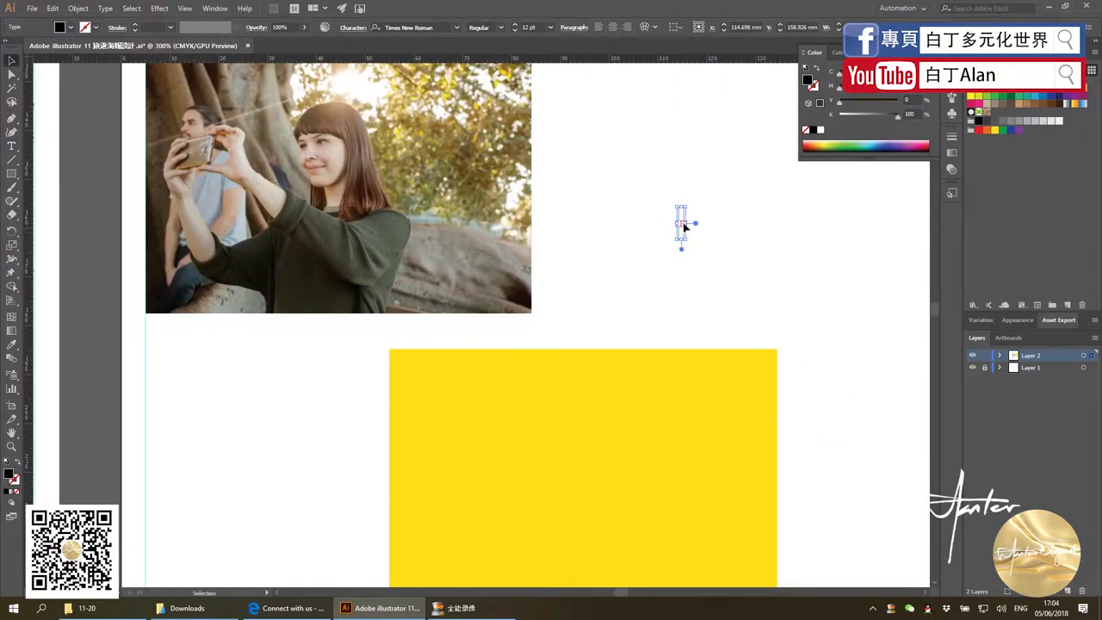
left_click_drag(790, 223, 852, 222)
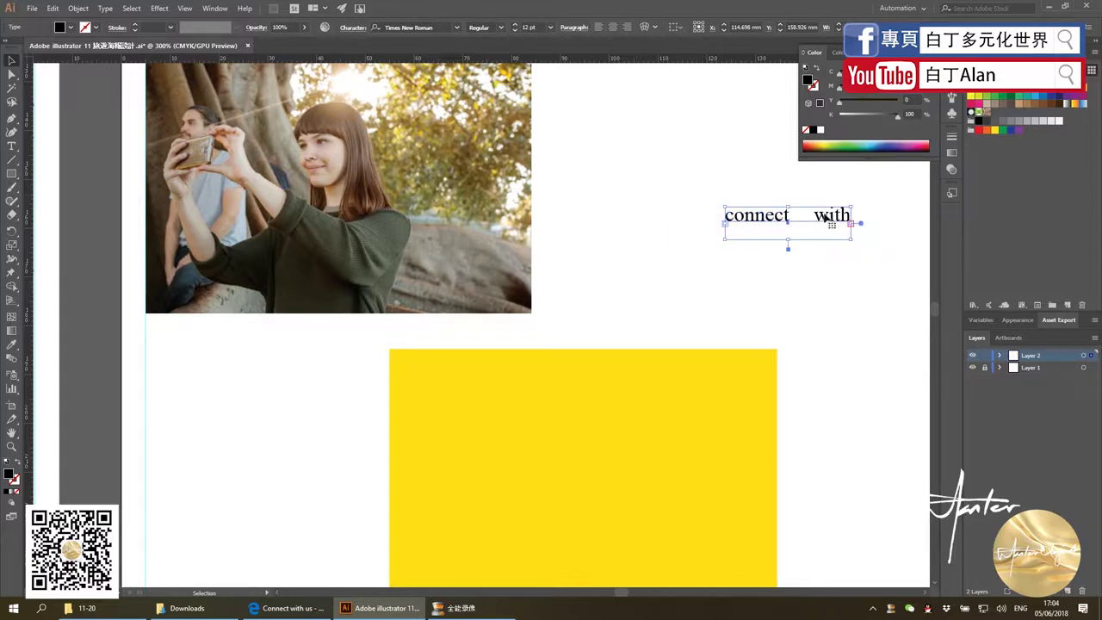
Move the 'connect with' text onto the cropped photo's bottom-left corner
left_click_drag(725, 246, 210, 303)
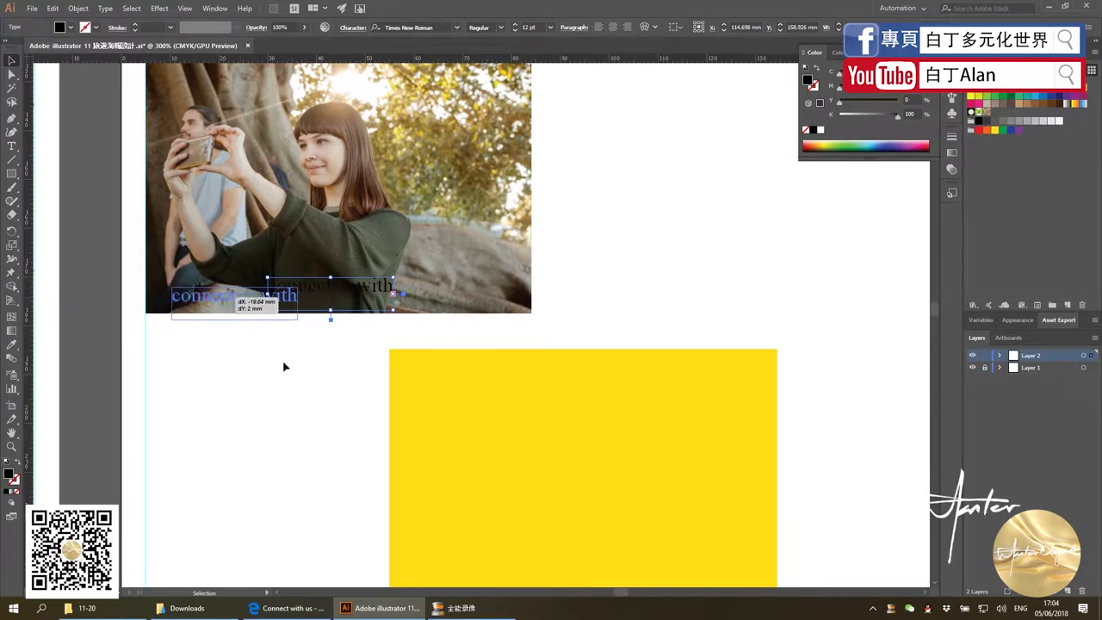
scroll(347, 388, "down", 1, "alt")
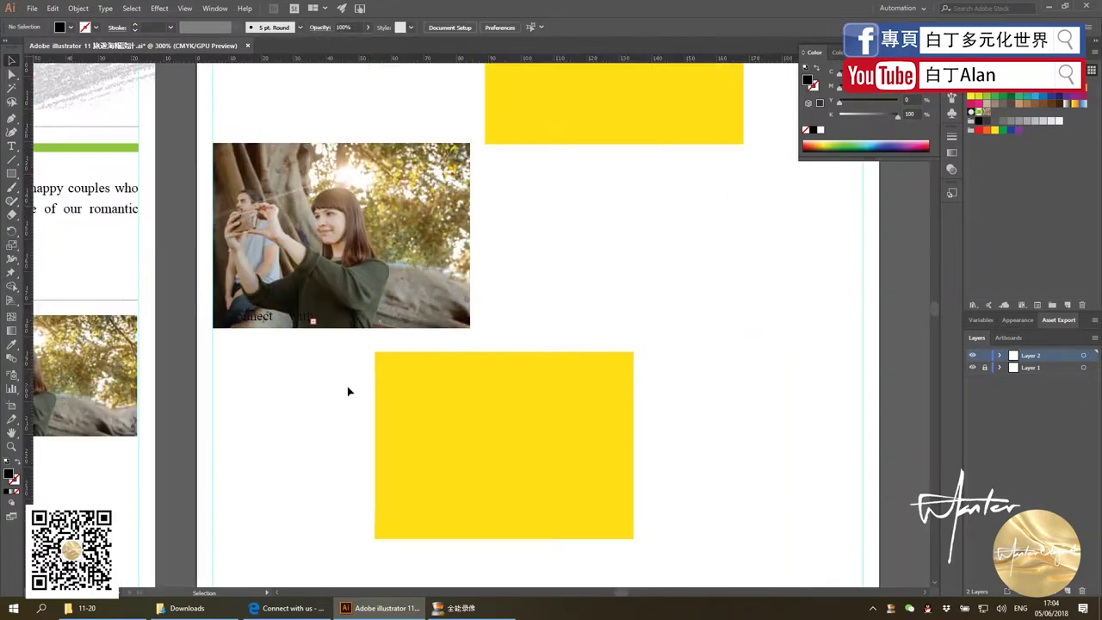
scroll(347, 388, "down", 1, "alt")
scroll(328, 379, "down", 1, "alt")
left_click(296, 354)
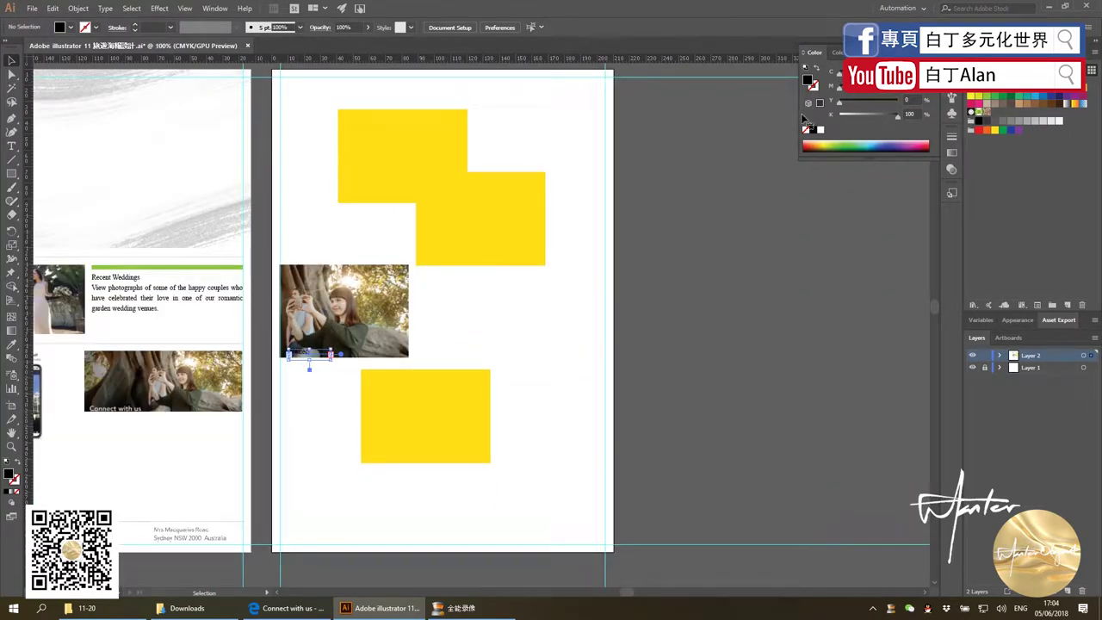
left_click(638, 435)
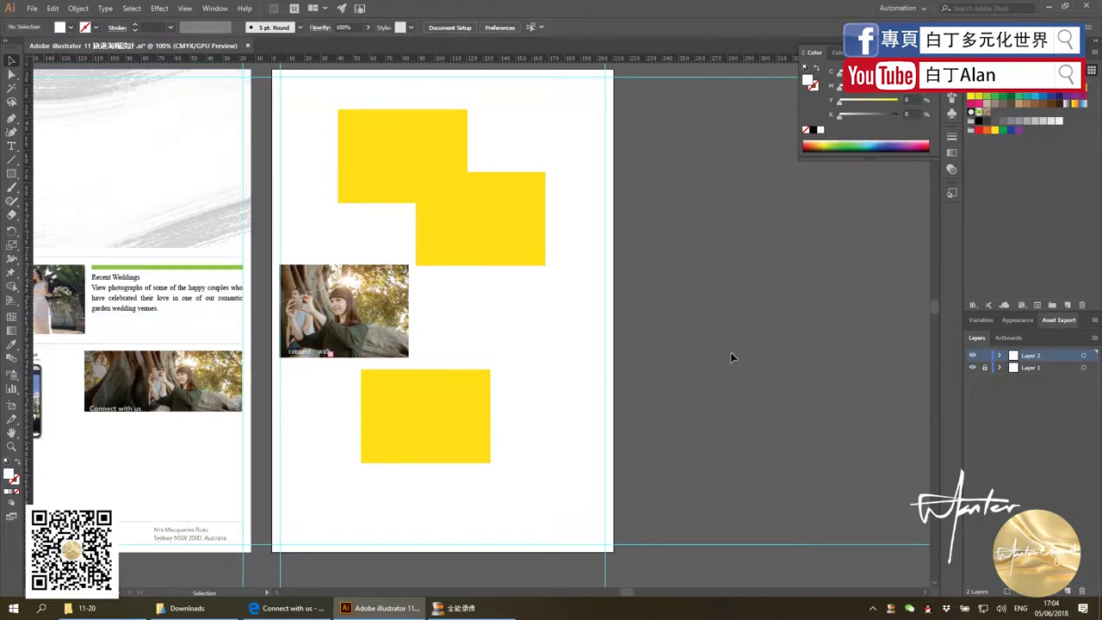
scroll(731, 358, "down", 2, "alt")
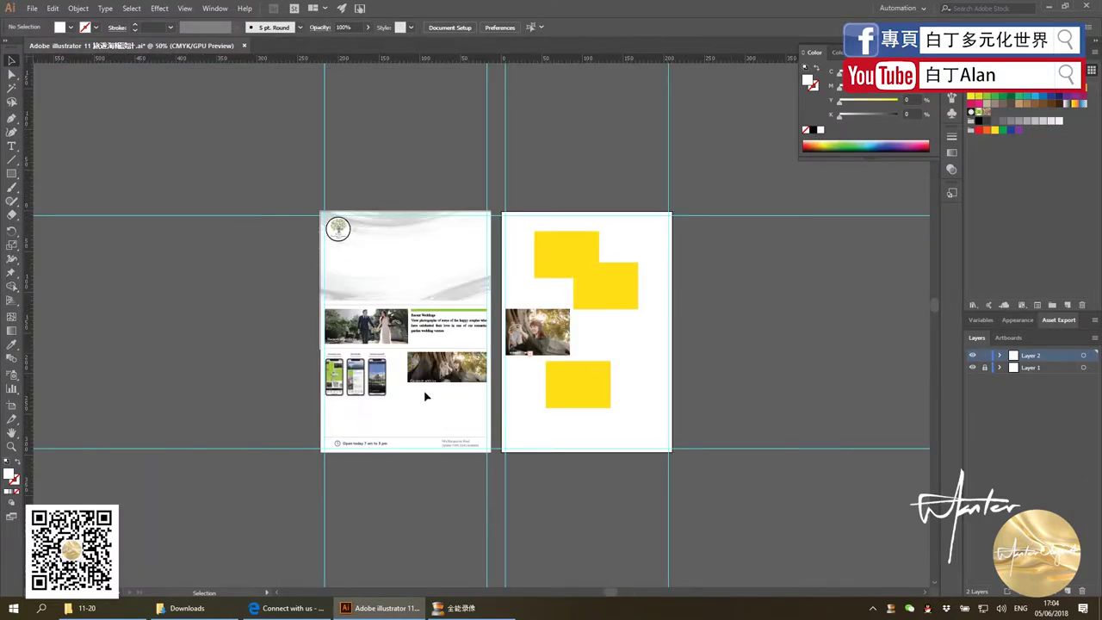
scroll(369, 396, "up", 1, "alt")
scroll(365, 397, "up", 1, "alt")
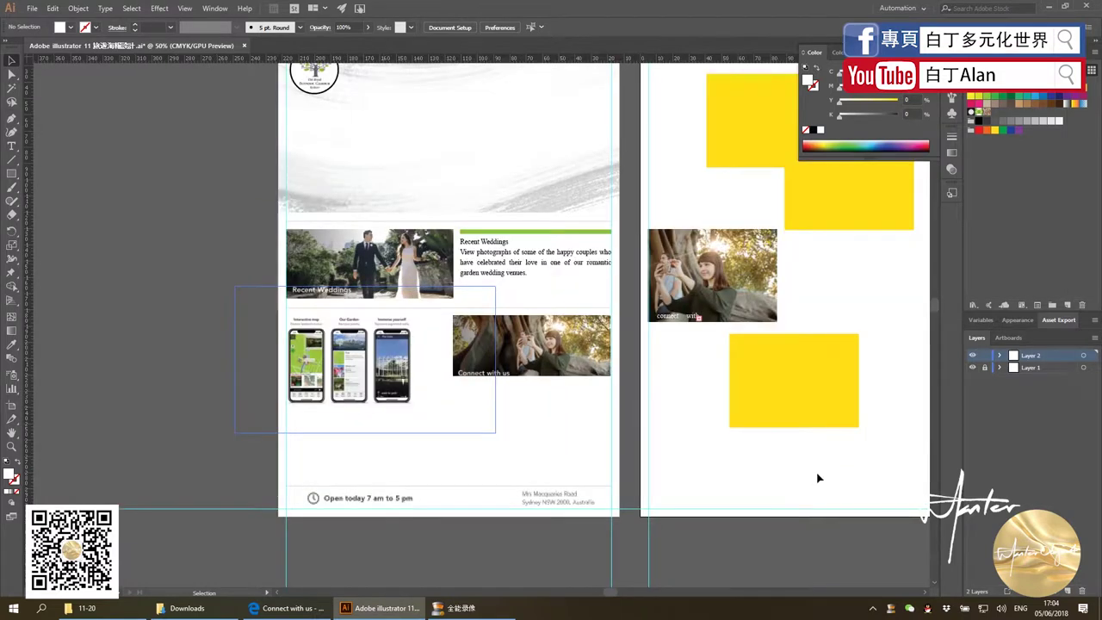
Delete the yellow placeholders and photo copy from the right artboard
left_click_drag(821, 478, 715, 138)
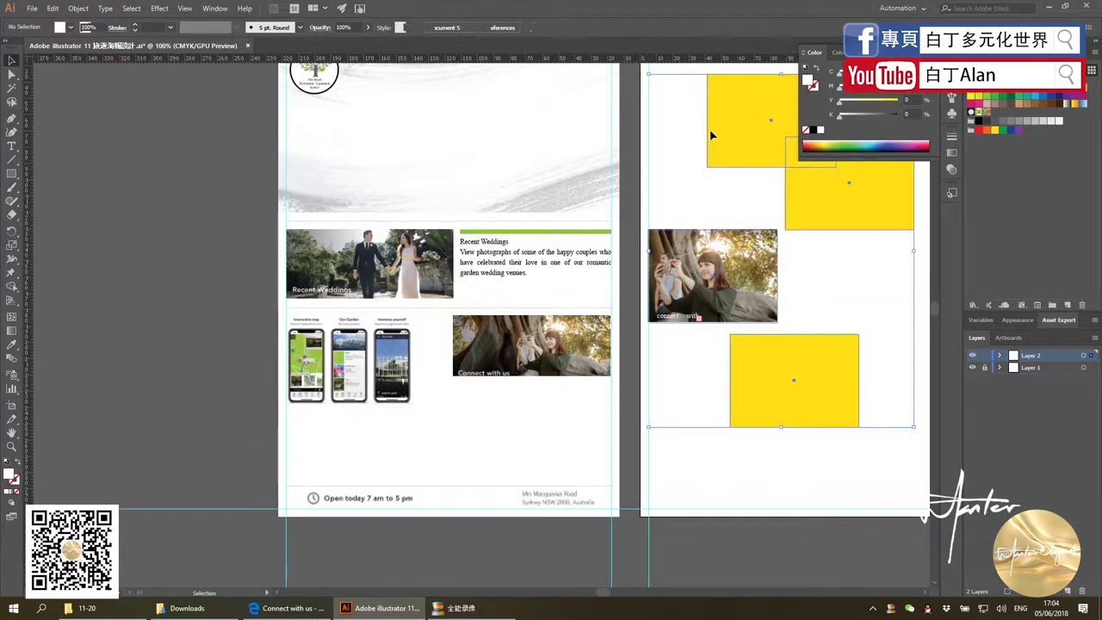
key("Delete")
scroll(381, 385, "up", 1, "alt")
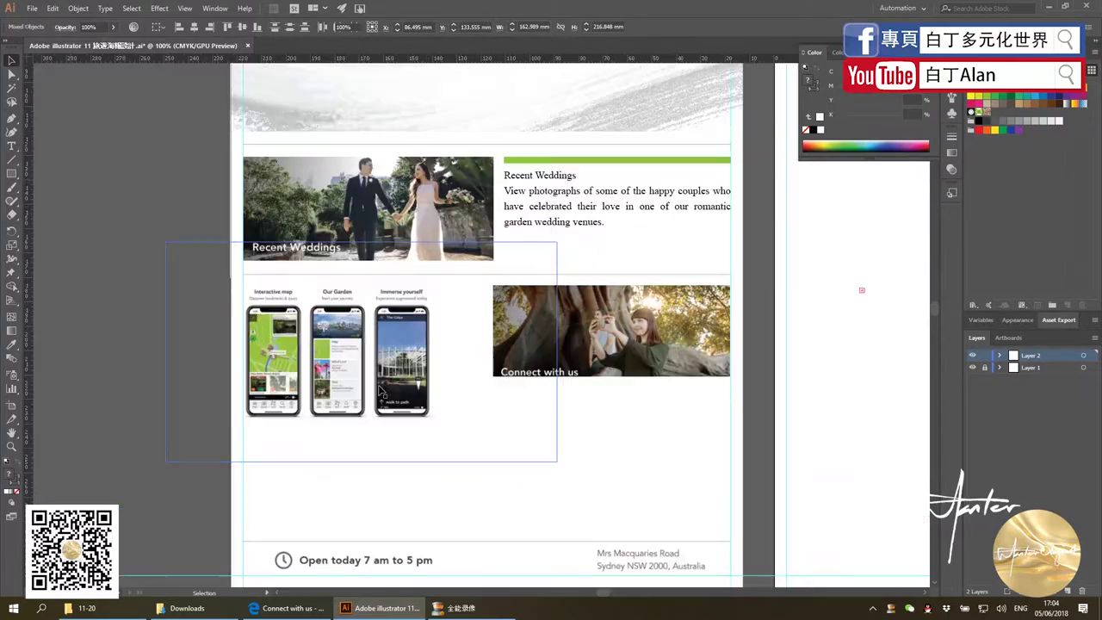
Enlarge and nudge the phone trio below Recent Weddings, left of the Connect with us photo
left_click_drag(437, 443, 463, 405)
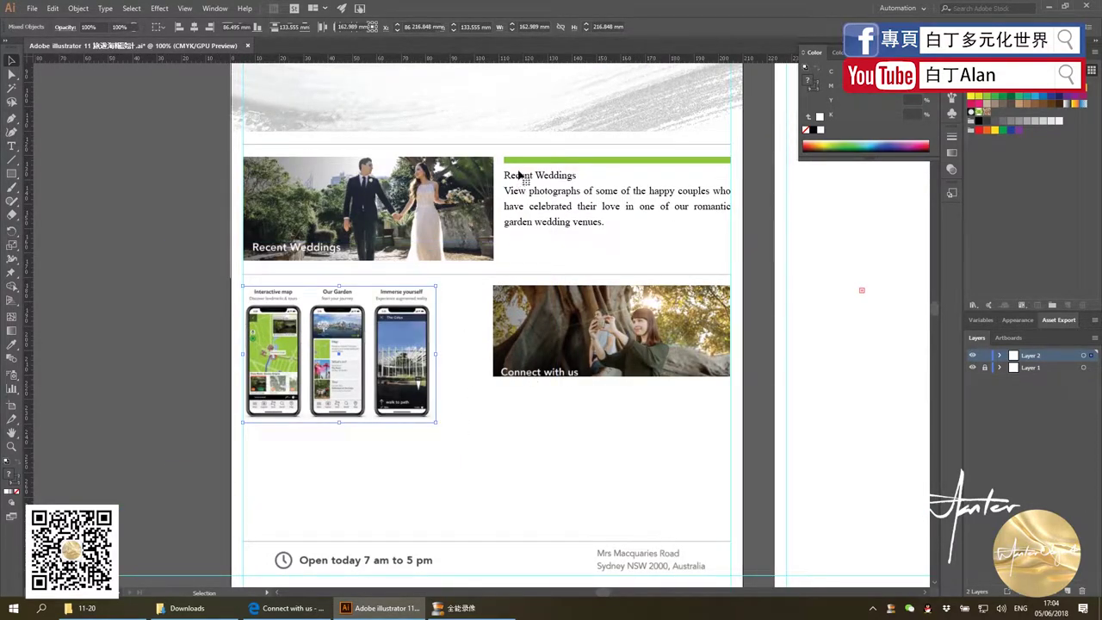
scroll(515, 179, "down", 1, "alt")
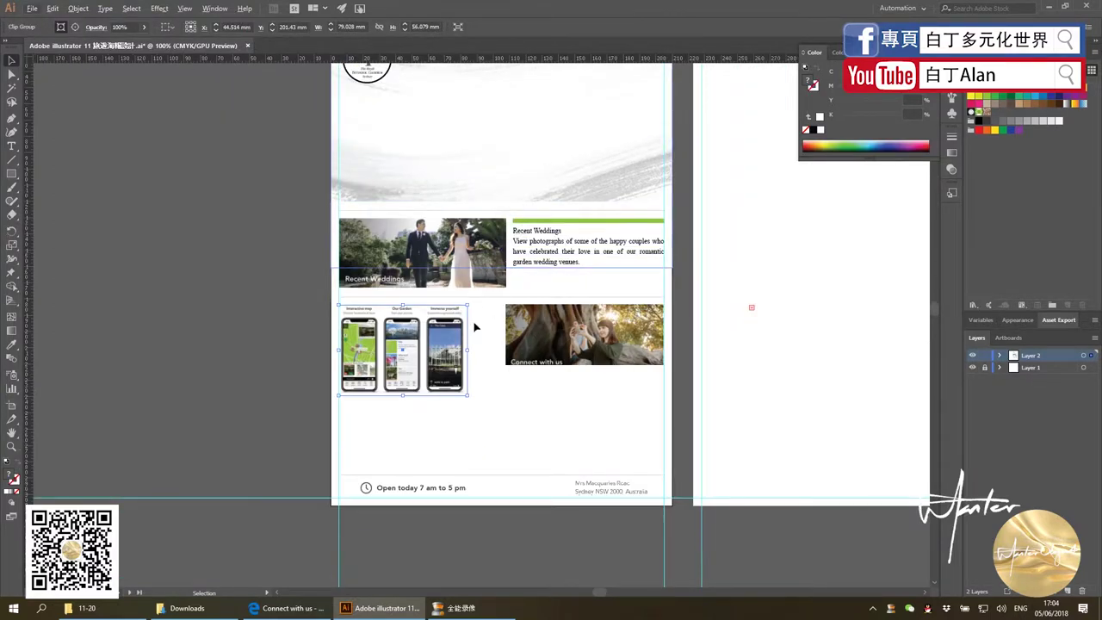
left_click_drag(470, 396, 496, 432)
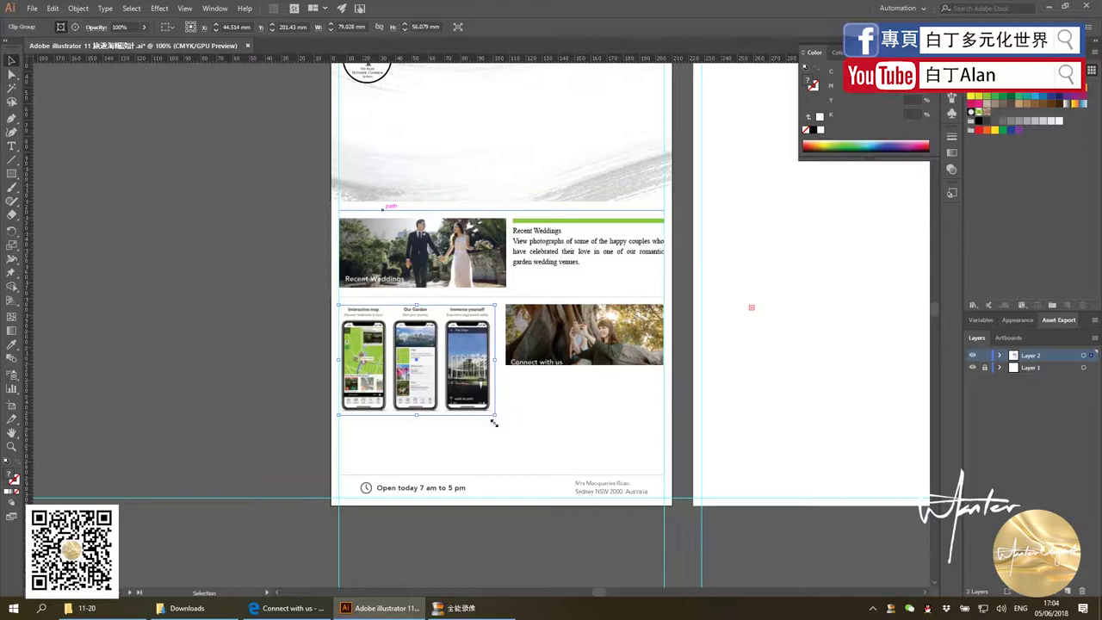
left_click_drag(494, 423, 499, 418)
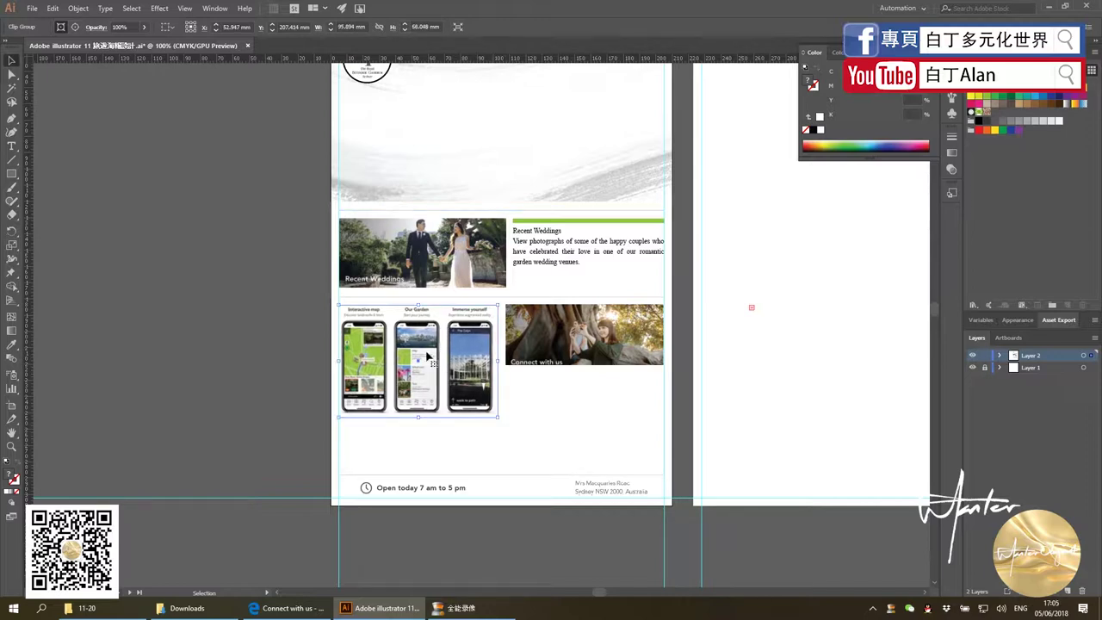
left_click(534, 400)
scroll(479, 387, "up", 2)
left_click_drag(478, 386, 479, 376)
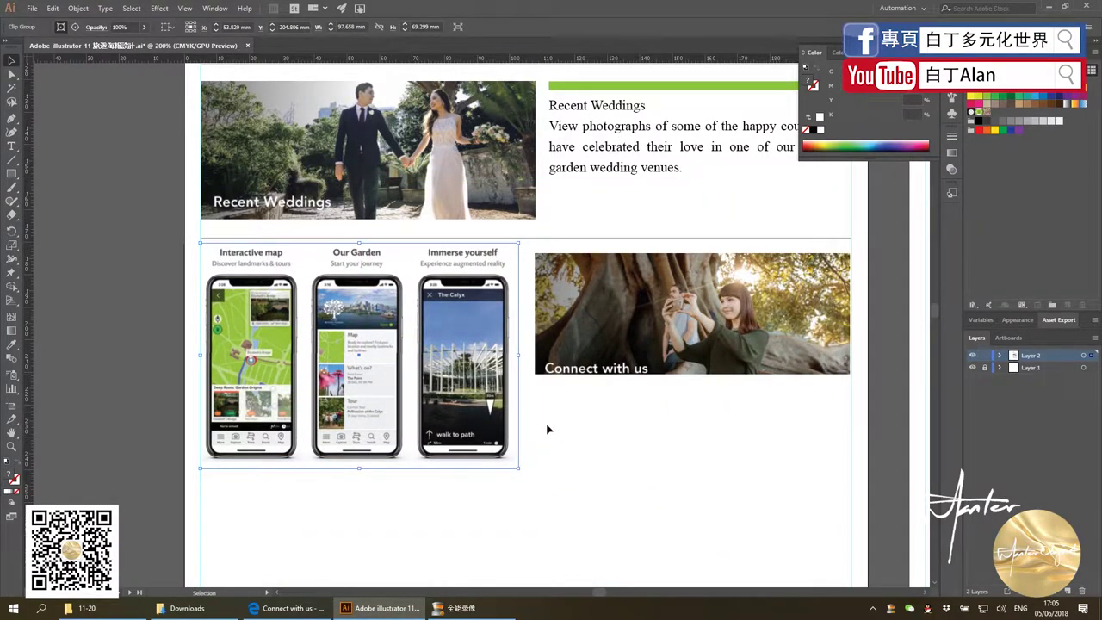
key("ctrl+shift+a")
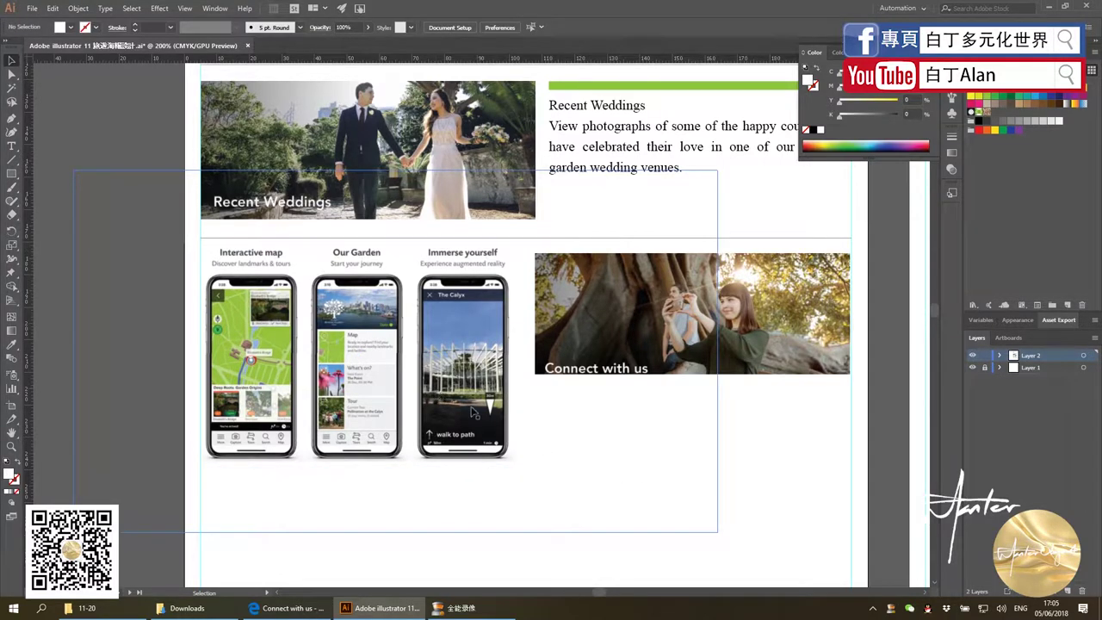
left_click(493, 394)
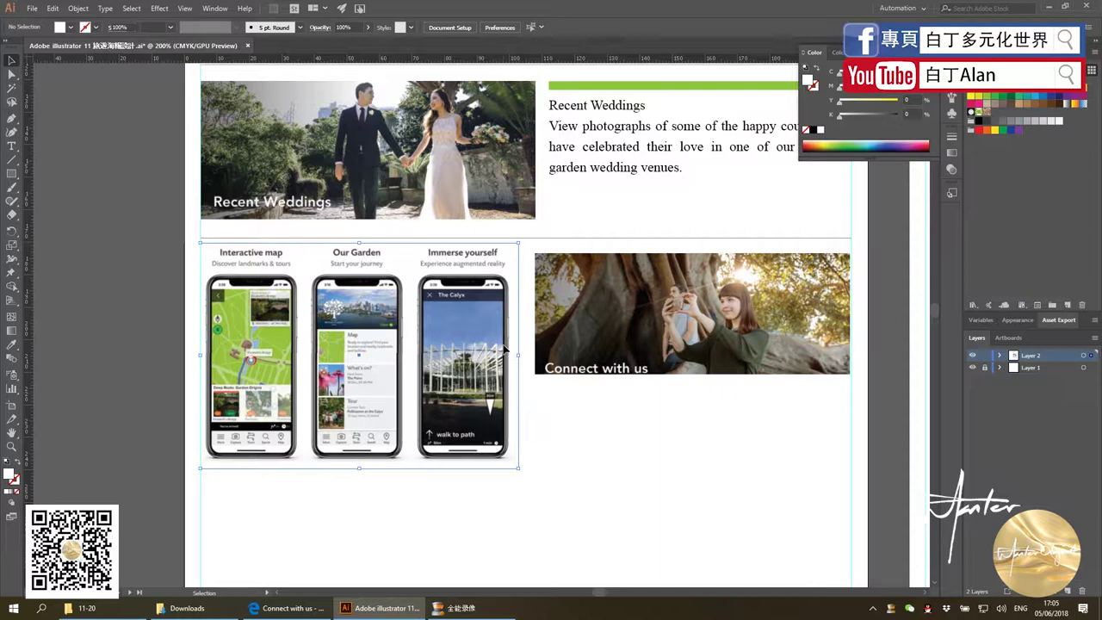
left_click_drag(506, 348, 506, 345)
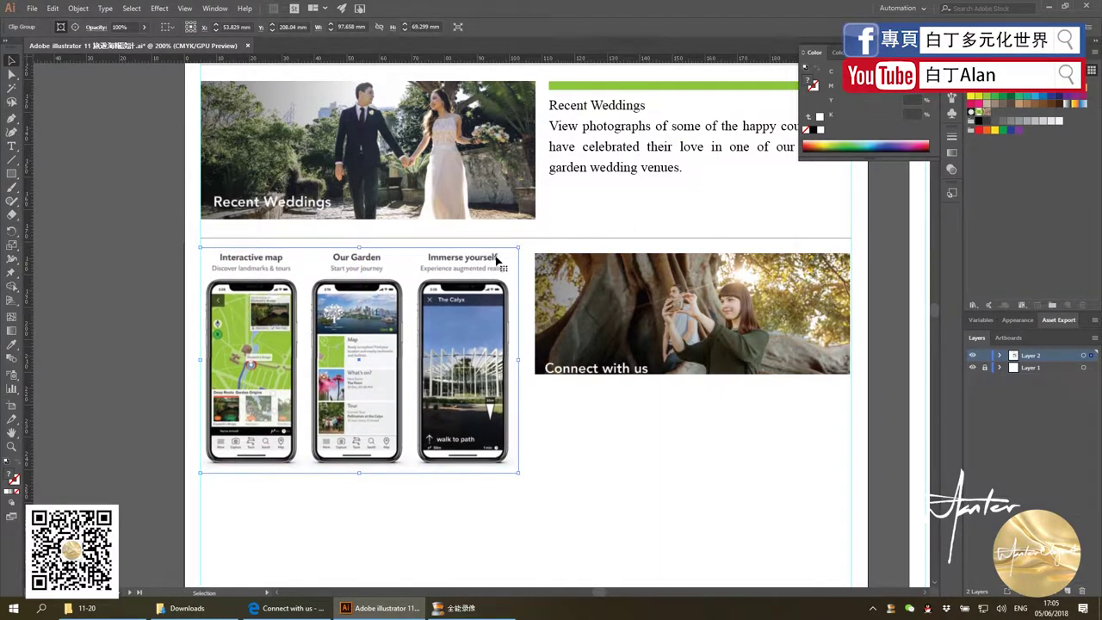
left_click(548, 393)
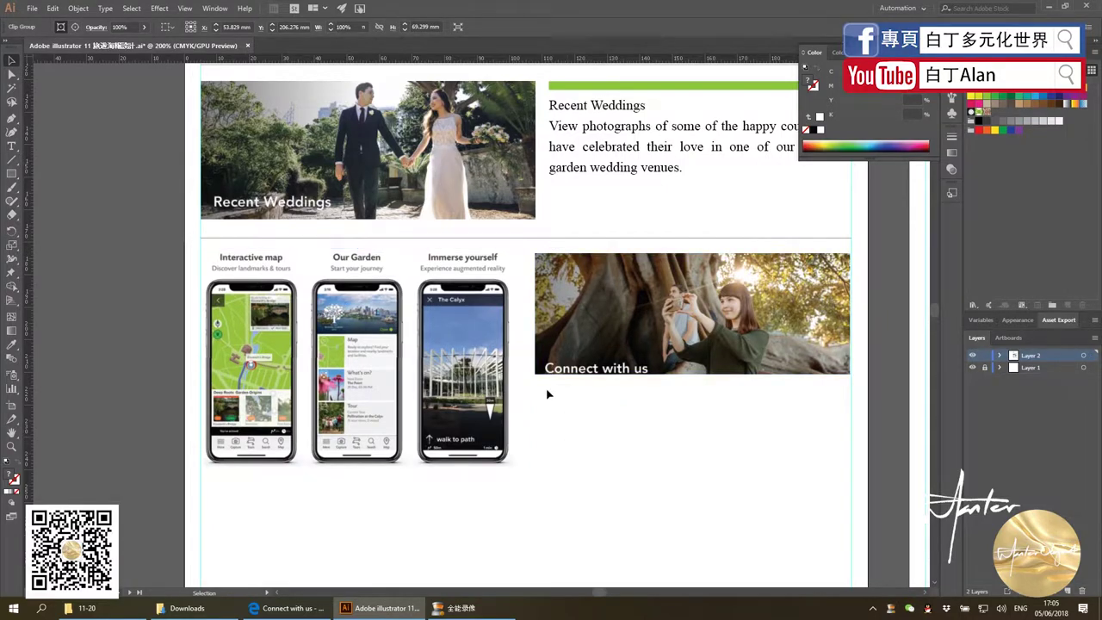
scroll(547, 393, "down", 3)
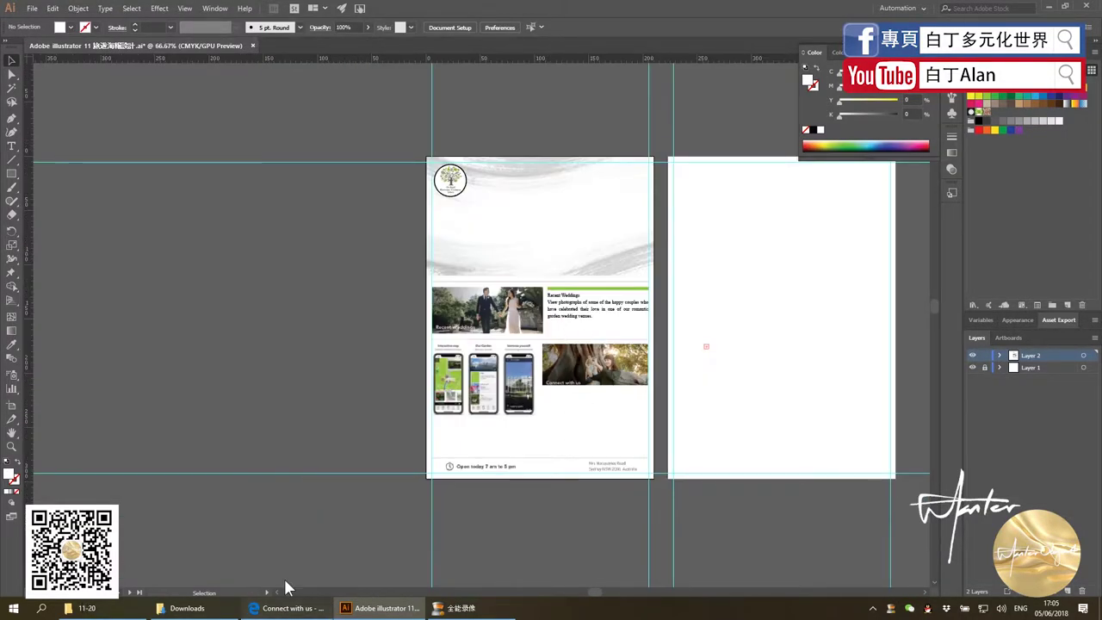
Copy the Connect with our Wi-Fi heading and paragraph from Edge, then return to Illustrator
left_click(287, 608)
scroll(342, 440, "down", 4)
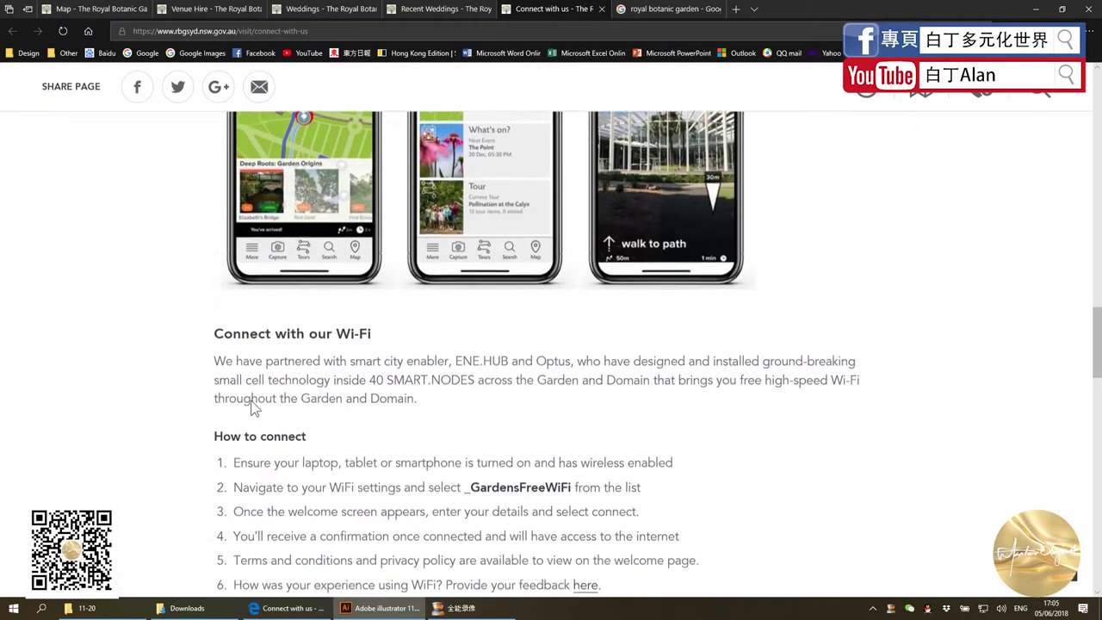
scroll(274, 401, "down", 1)
left_click_drag(637, 558, 226, 421)
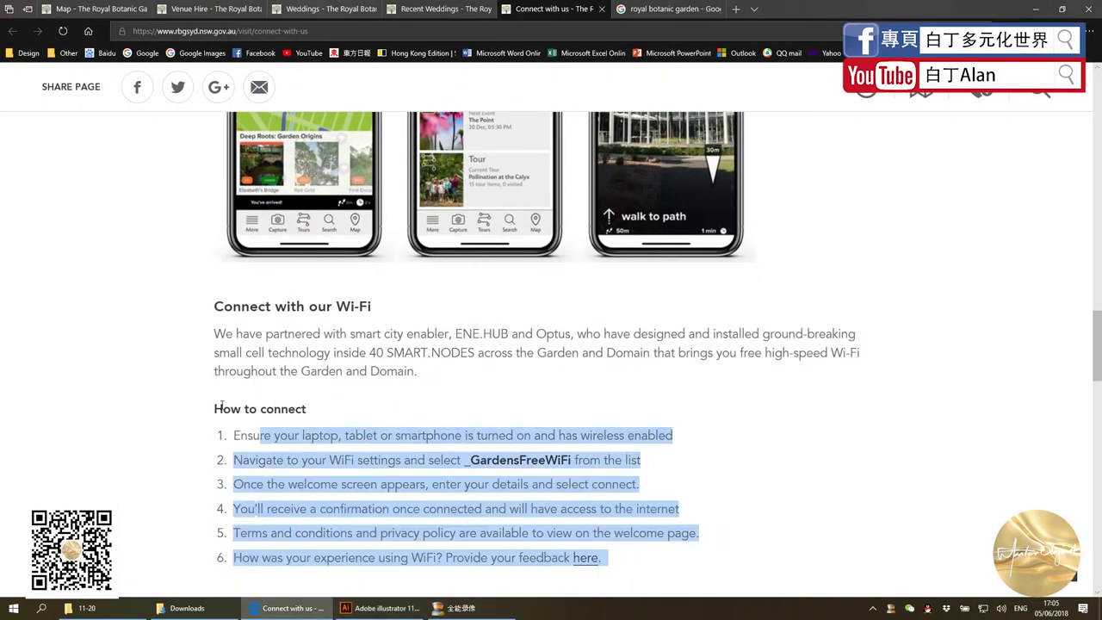
left_click_drag(214, 303, 420, 372)
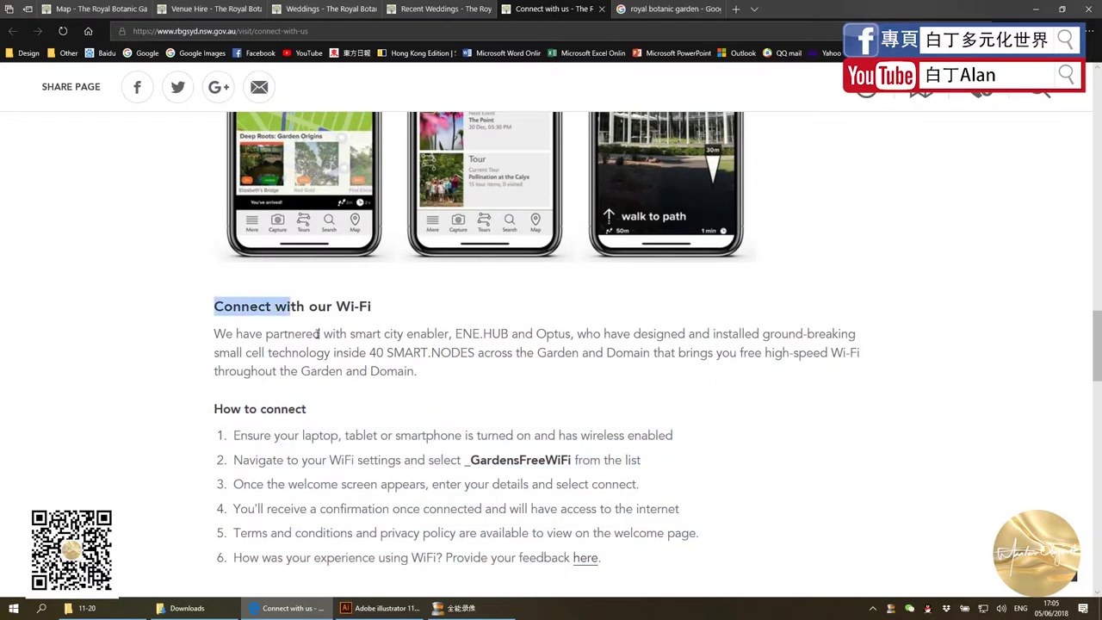
left_click(379, 607)
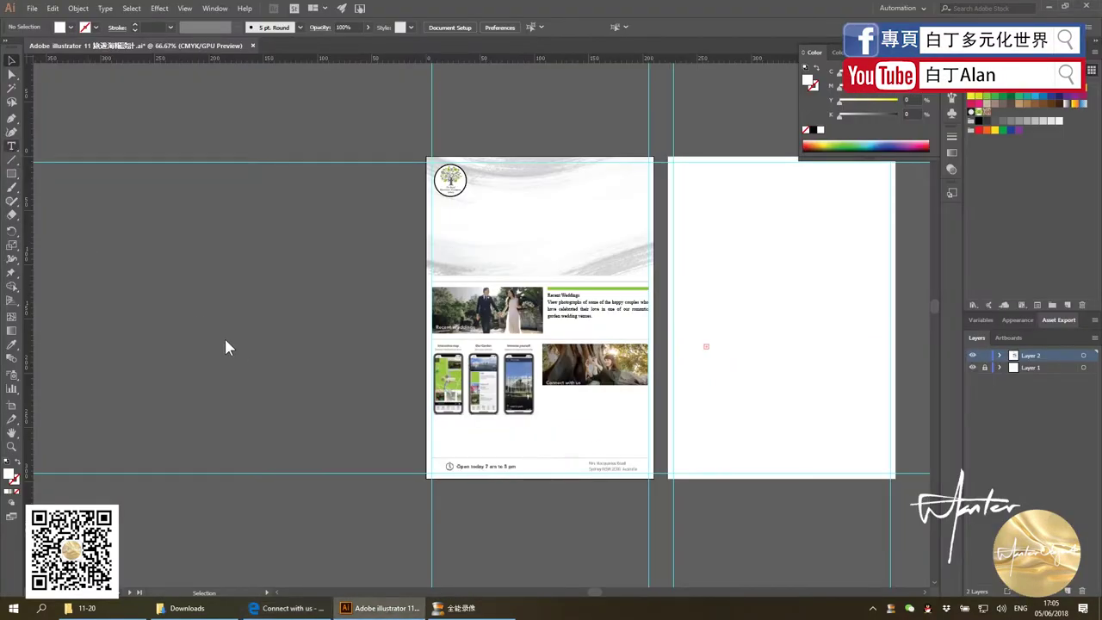
Paste the Wi-Fi heading and paragraph into a new area text frame on page 1
left_click_drag(164, 305, 349, 406)
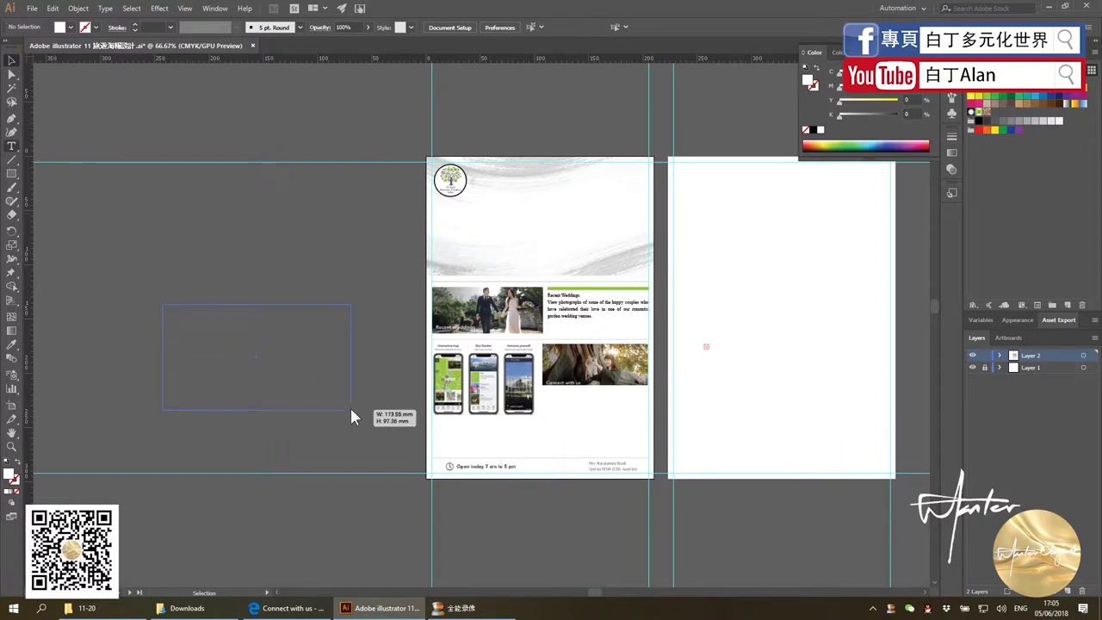
key("ctrl+v")
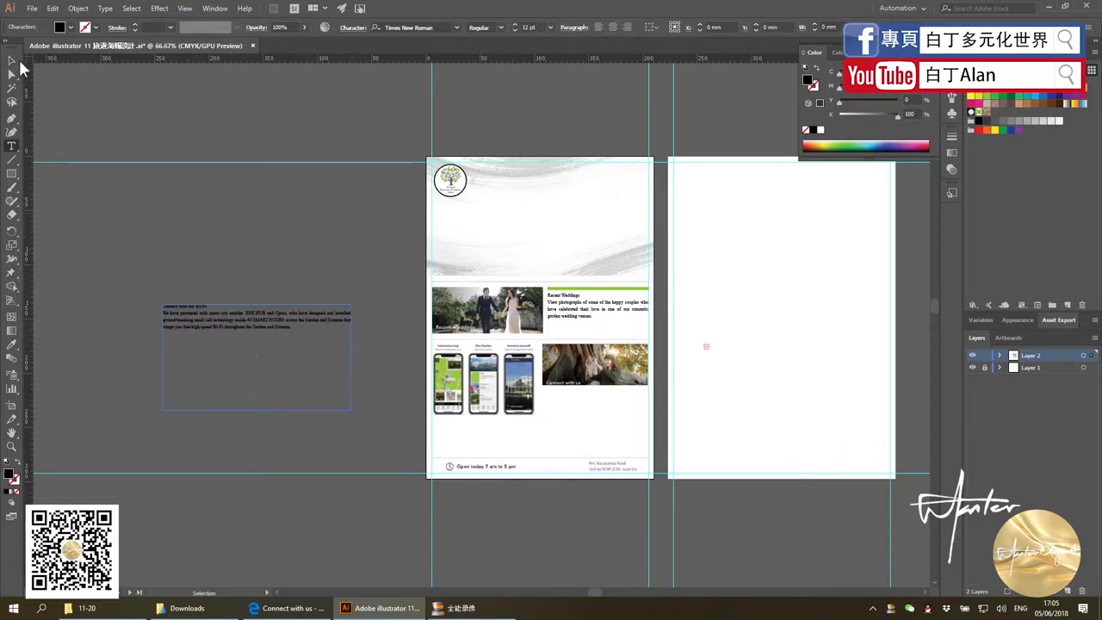
left_click(13, 60)
left_click_drag(227, 319, 607, 420)
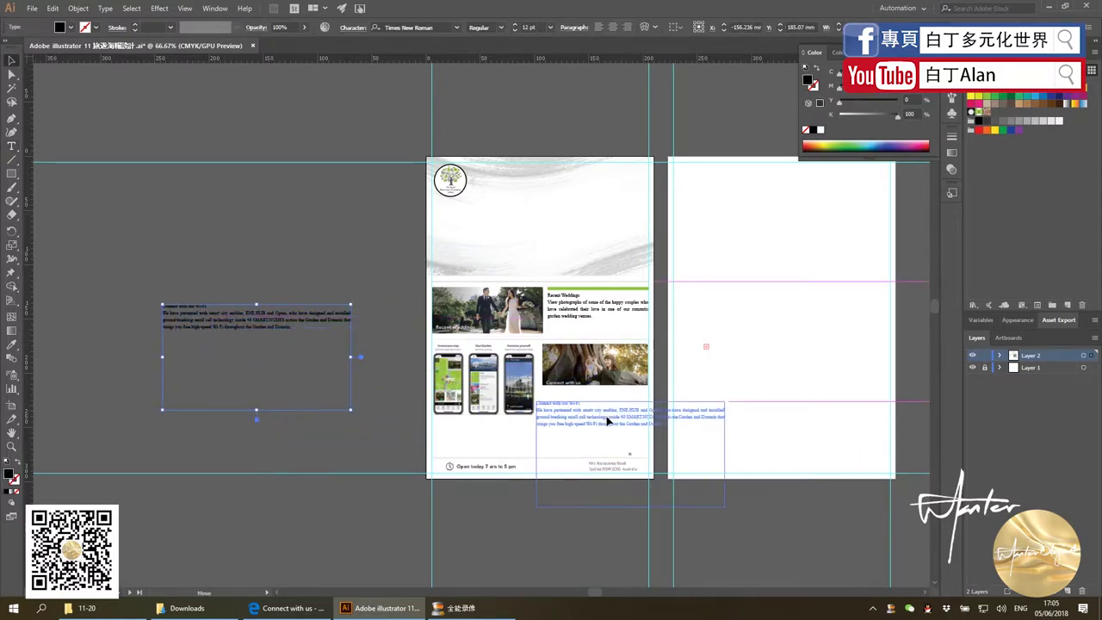
left_click_drag(607, 420, 616, 419)
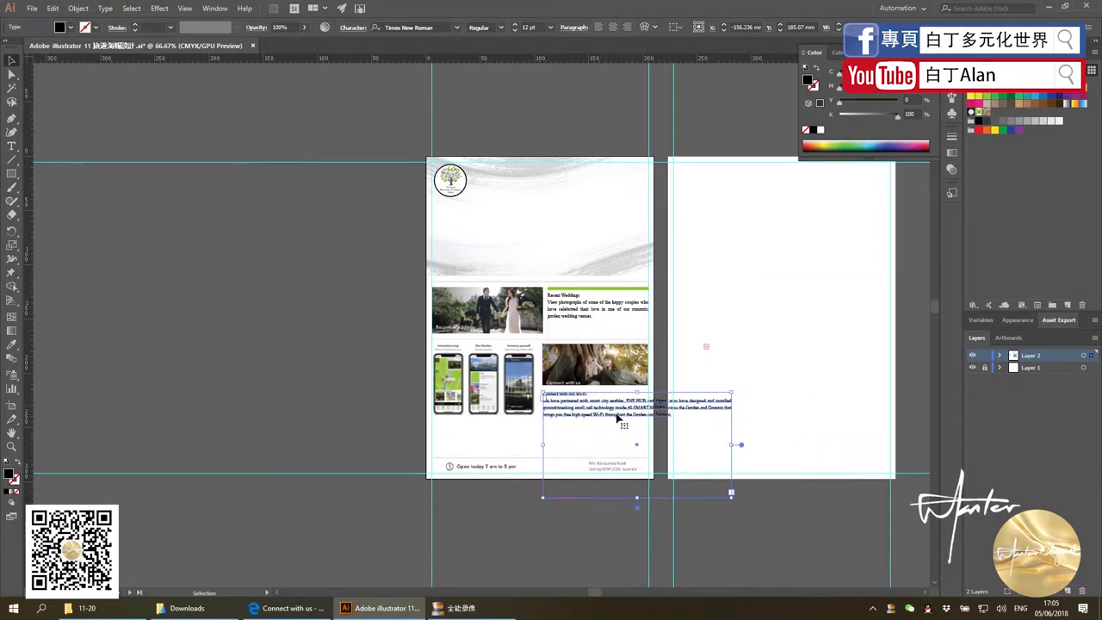
left_click_drag(731, 497, 648, 452)
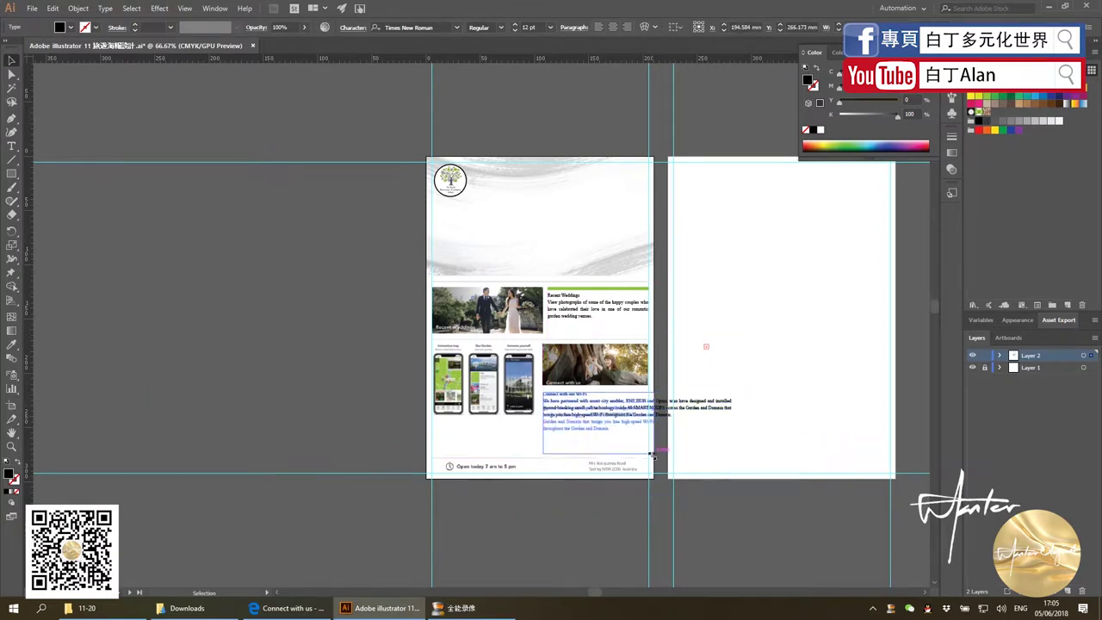
key("ctrl+shift+a")
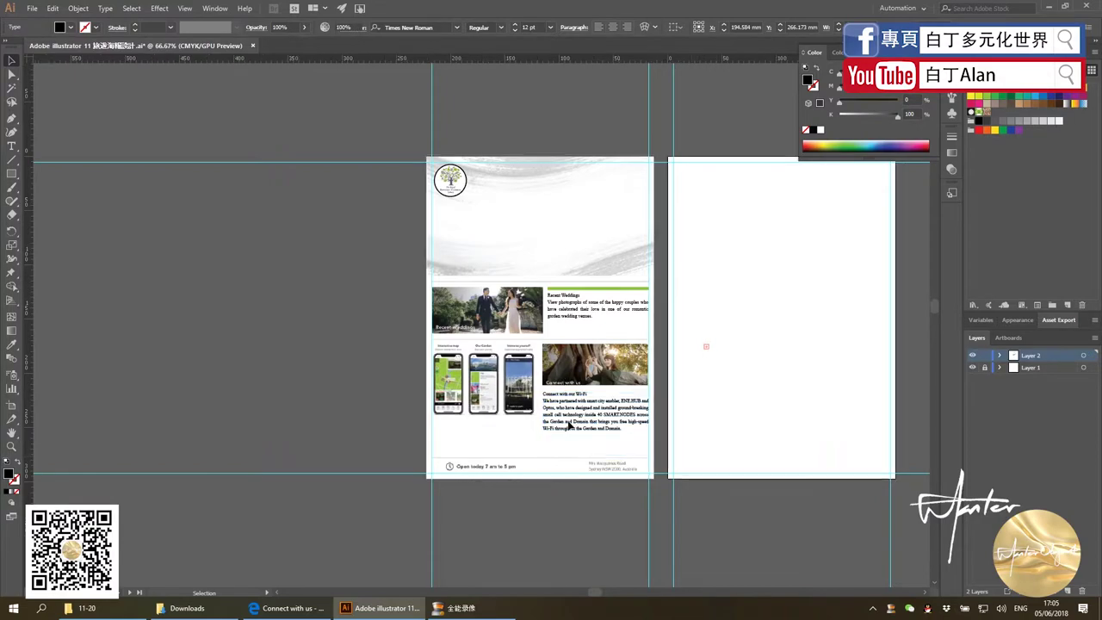
Resize and move the Wi-Fi text frame beneath the phone trio, just above the footer
scroll(566, 426, "up", 3)
scroll(539, 421, "up", 4)
left_click(508, 403)
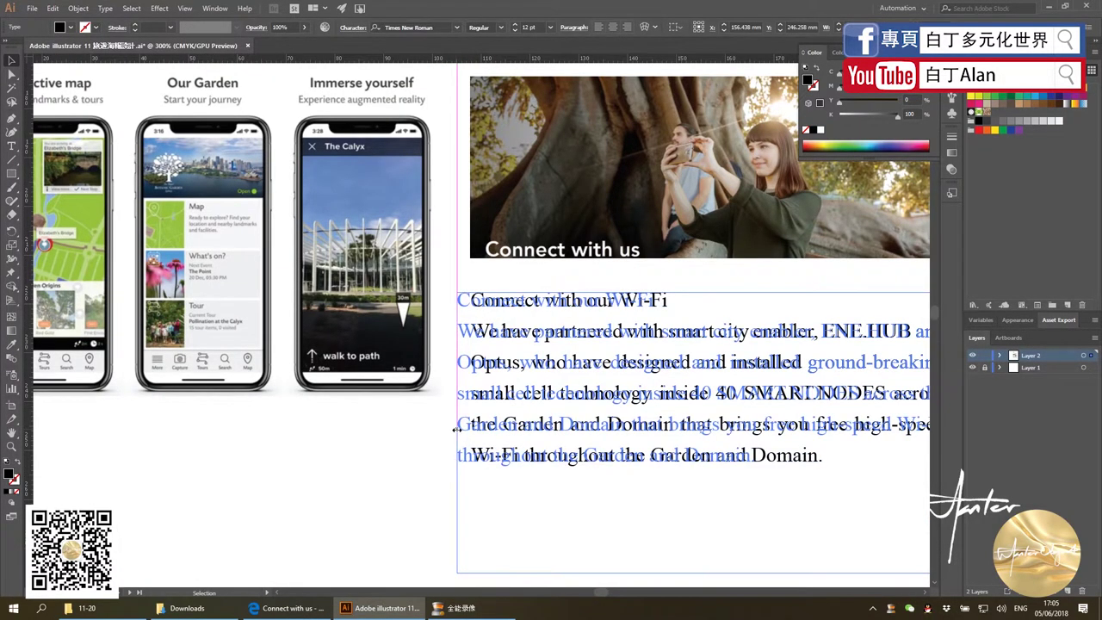
left_click_drag(470, 427, 445, 427)
left_click_drag(492, 372, 495, 351)
scroll(495, 351, "down", 1)
scroll(487, 357, "down", 1)
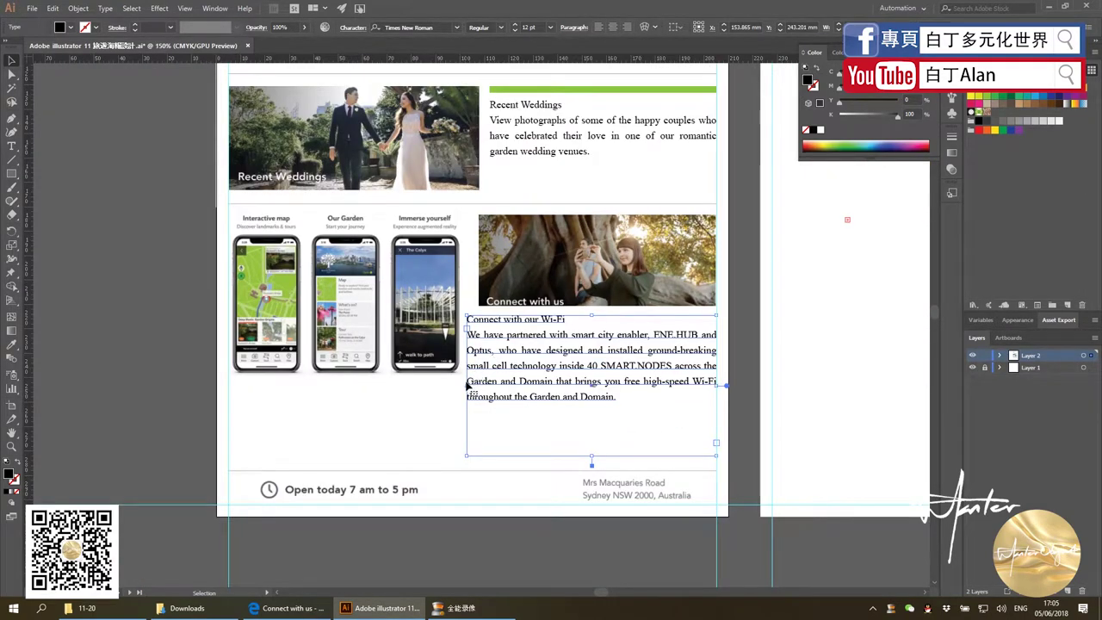
mouse_move(466, 384)
left_mouse_down()
mouse_move(478, 385)
mouse_move(280, 422)
left_mouse_up()
left_click_drag(346, 520, 362, 470)
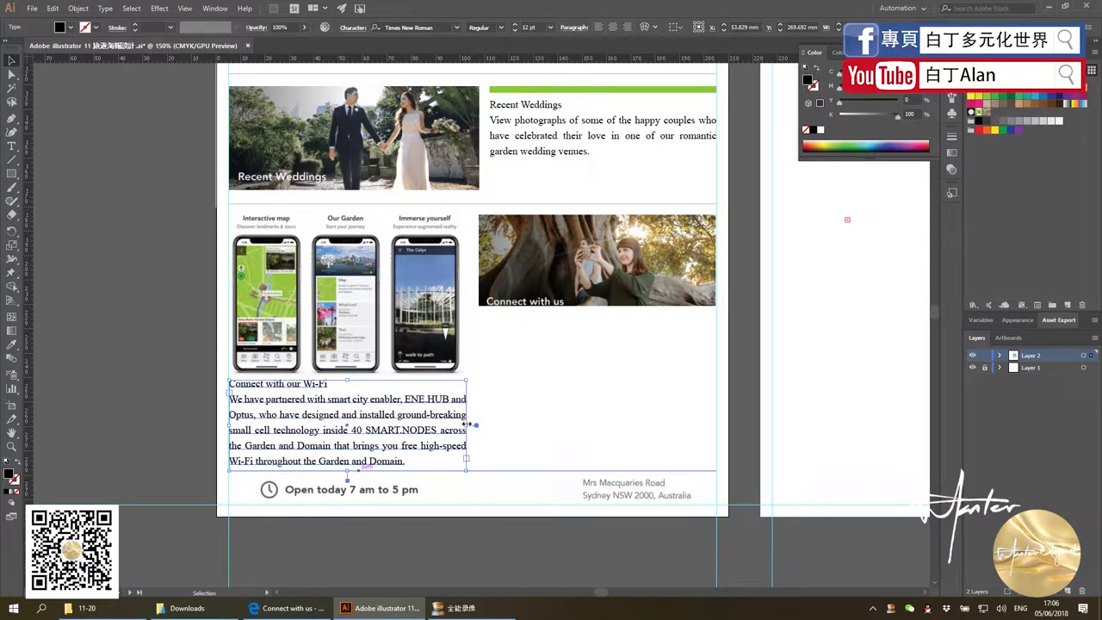
Nudge the text frame wider and scale the phone screenshot group slightly smaller
left_click_drag(466, 423, 480, 424)
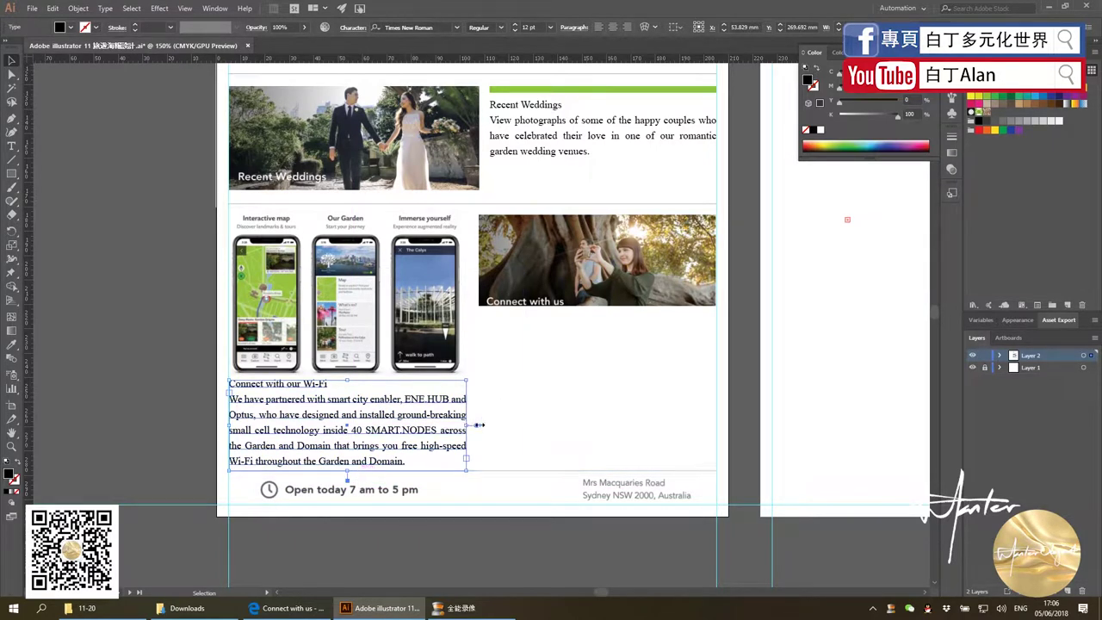
left_click(460, 363)
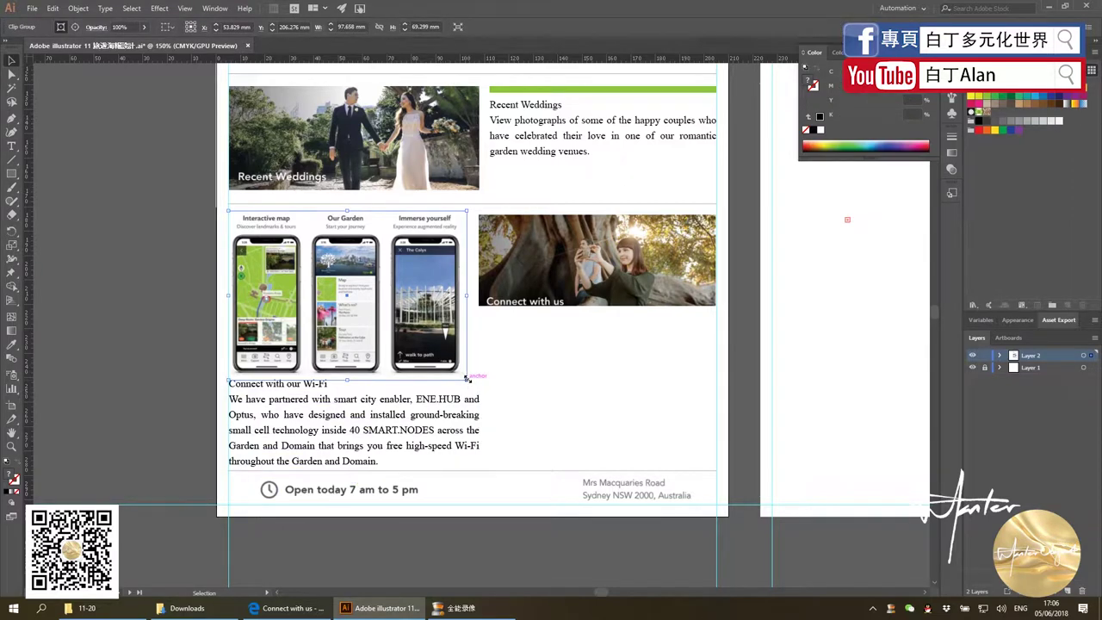
left_click_drag(466, 377, 457, 372)
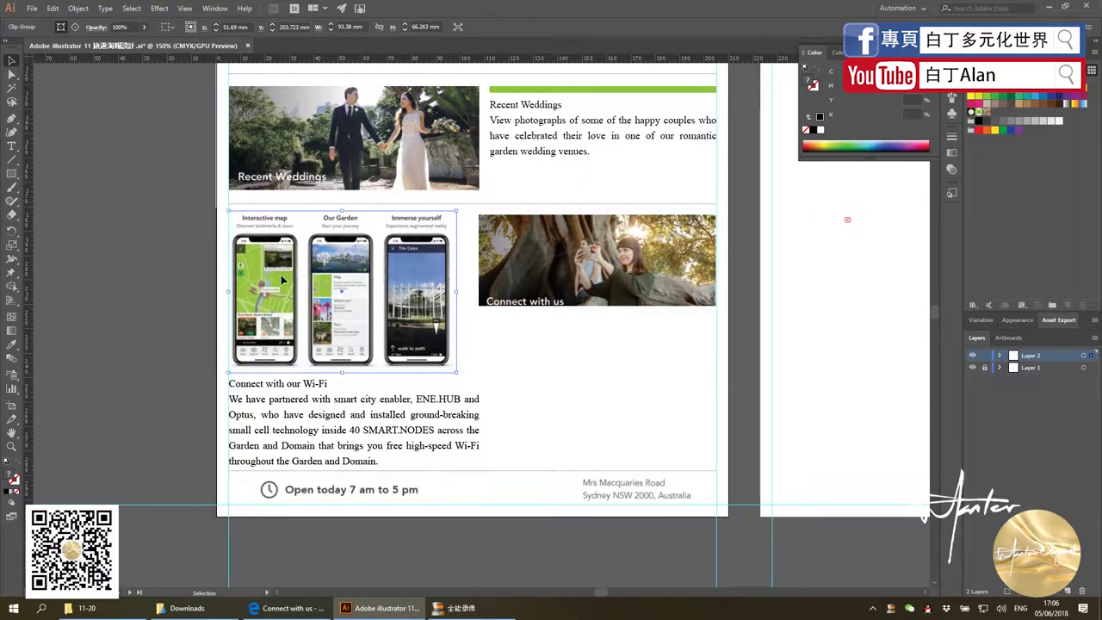
left_click(480, 318)
Widen the Wi-Fi text frame rightward so the paragraph reflows into four longer lines
key("ctrl+plus")
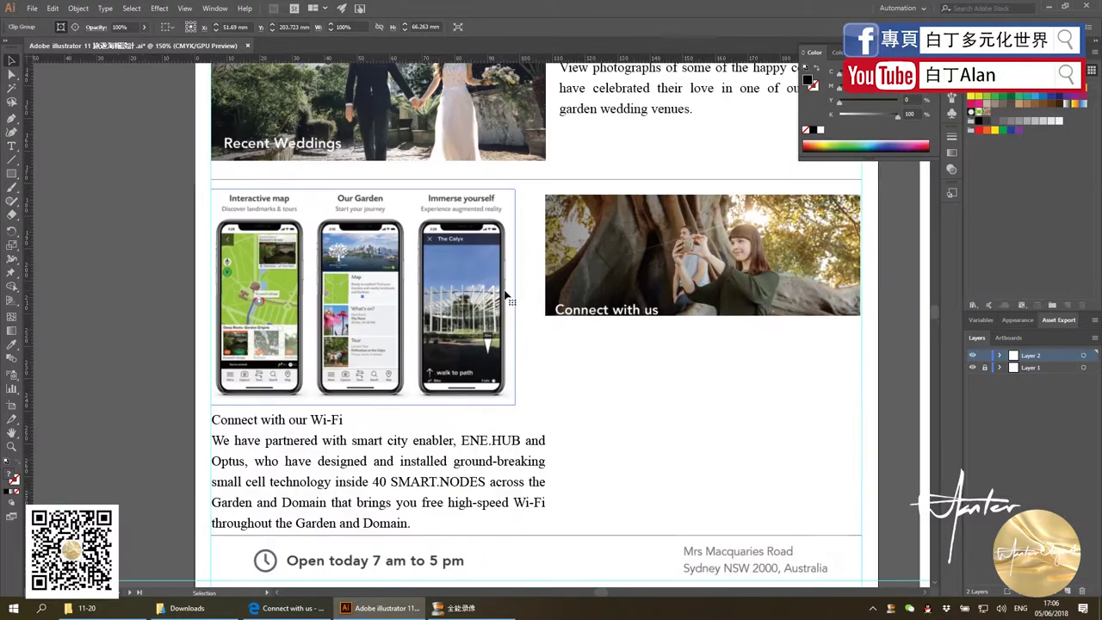
left_click(529, 445)
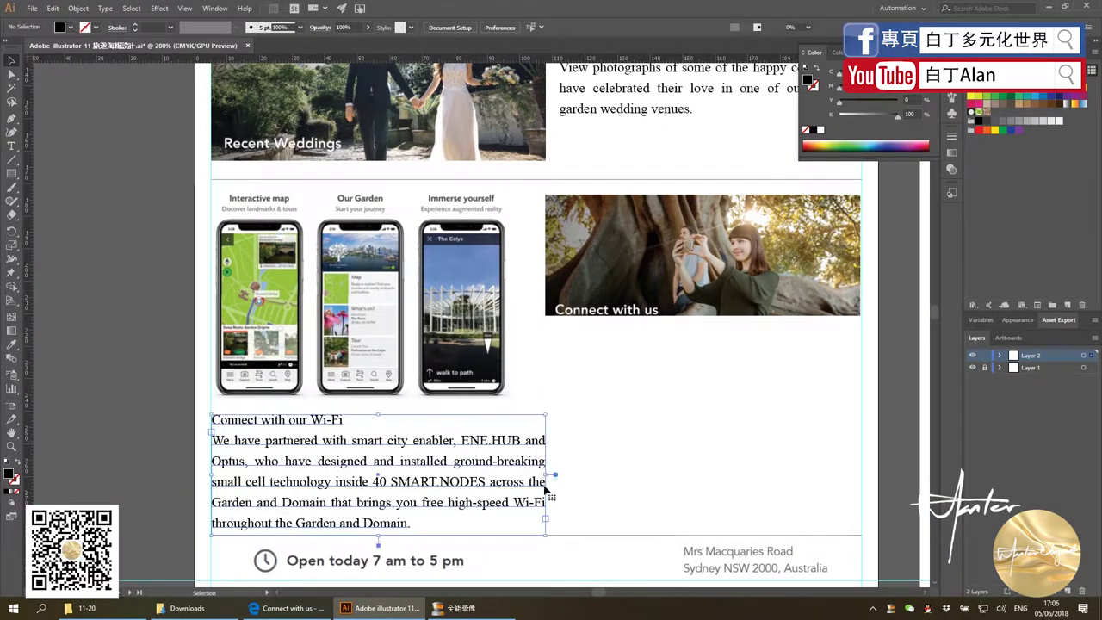
left_click_drag(548, 476, 578, 471)
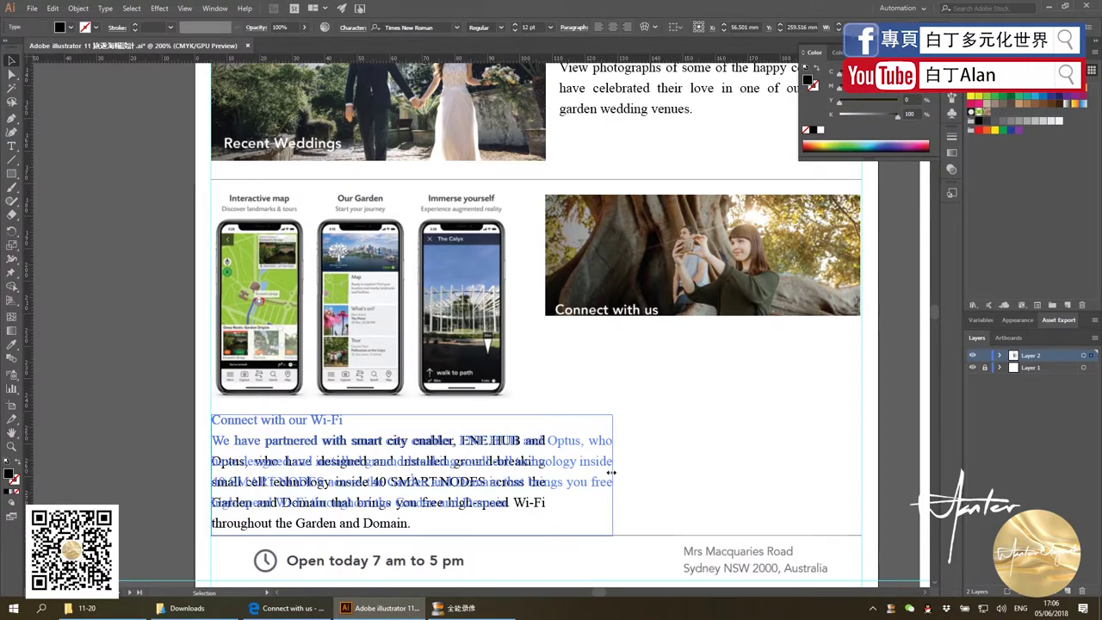
left_click_drag(579, 471, 621, 474)
left_click(659, 493)
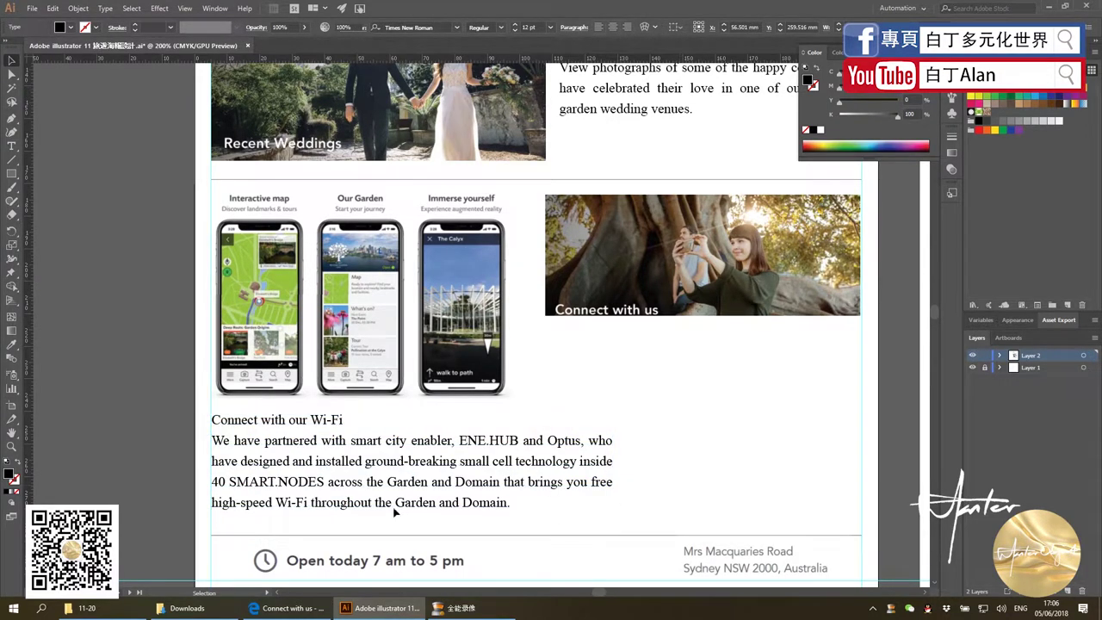
key("ctrl+minus")
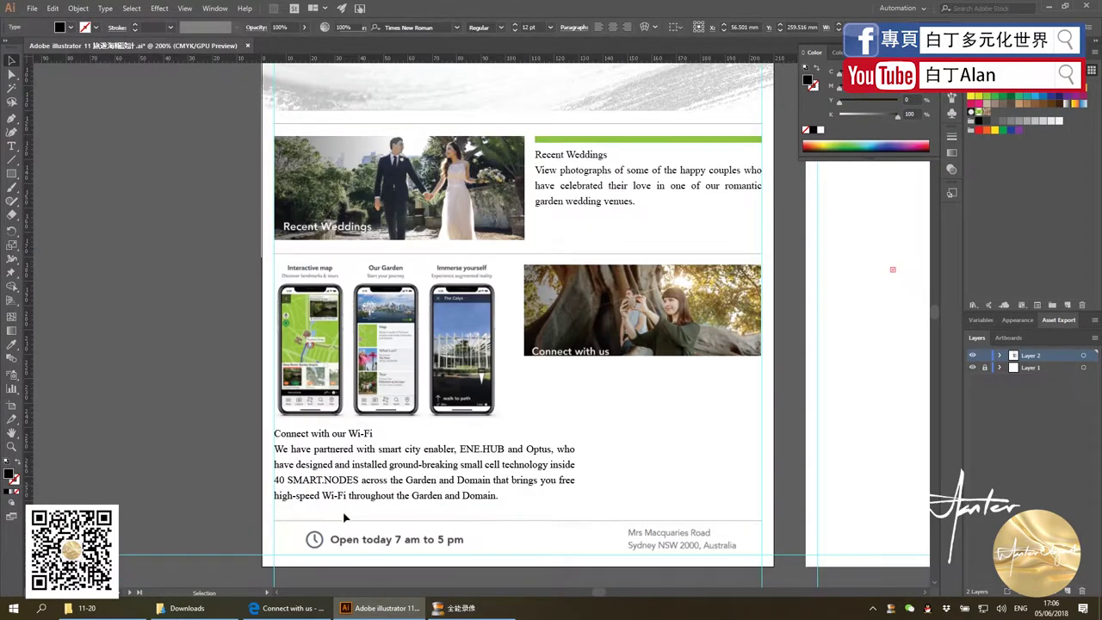
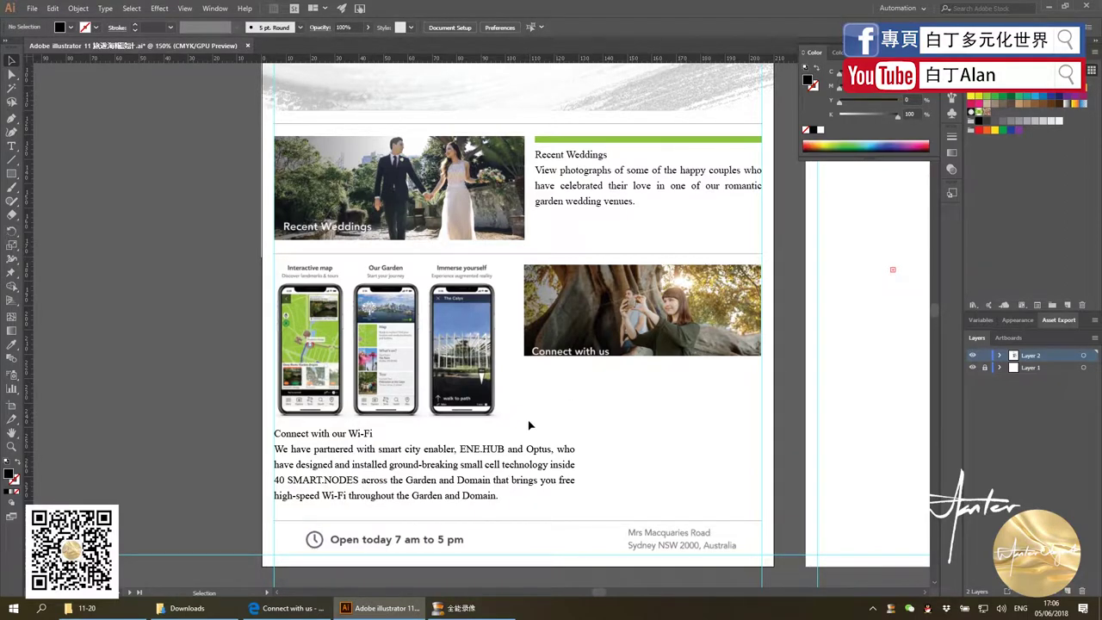
Widen the Connect with us photo leftward toward the phone screenshots using its bottom-left handle
left_click(525, 356)
left_click_drag(524, 357, 513, 373)
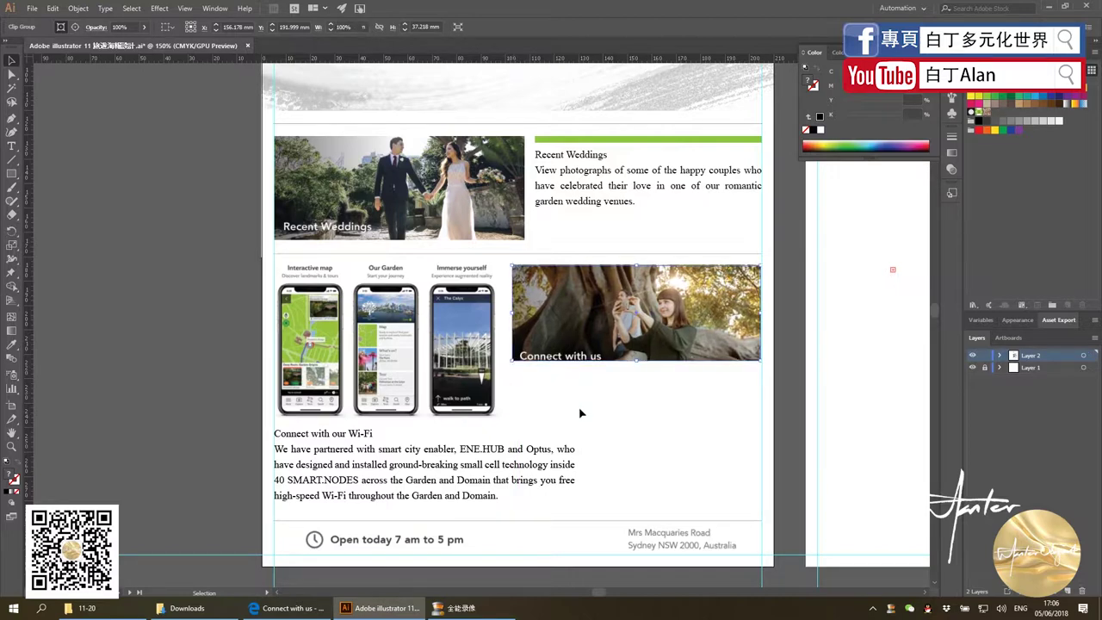
left_click(580, 413)
scroll(575, 411, "down", 2)
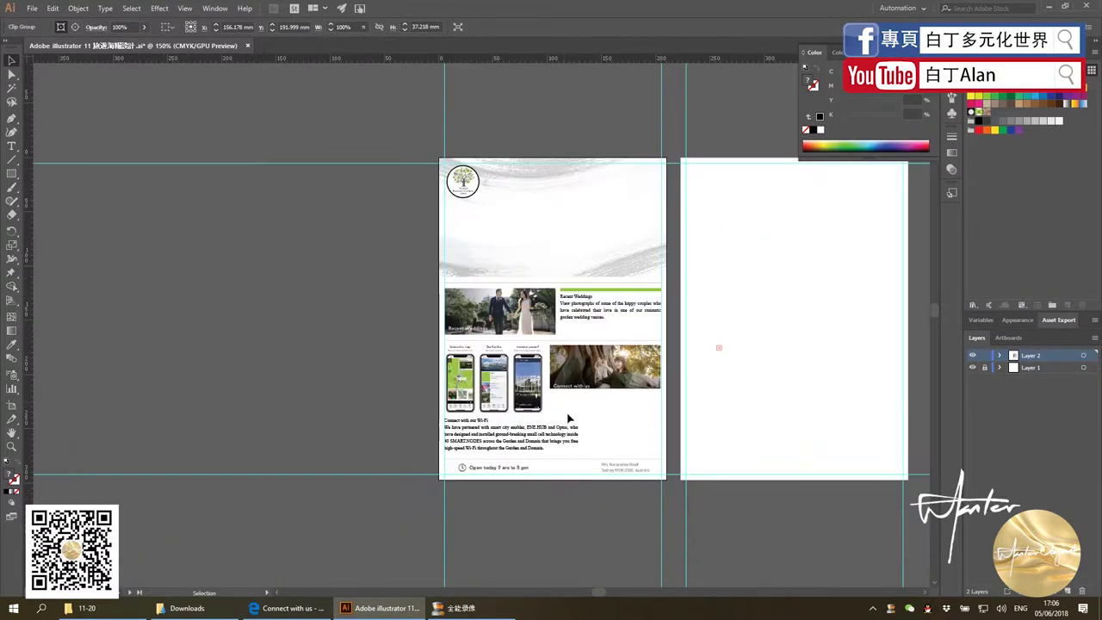
left_click(289, 613)
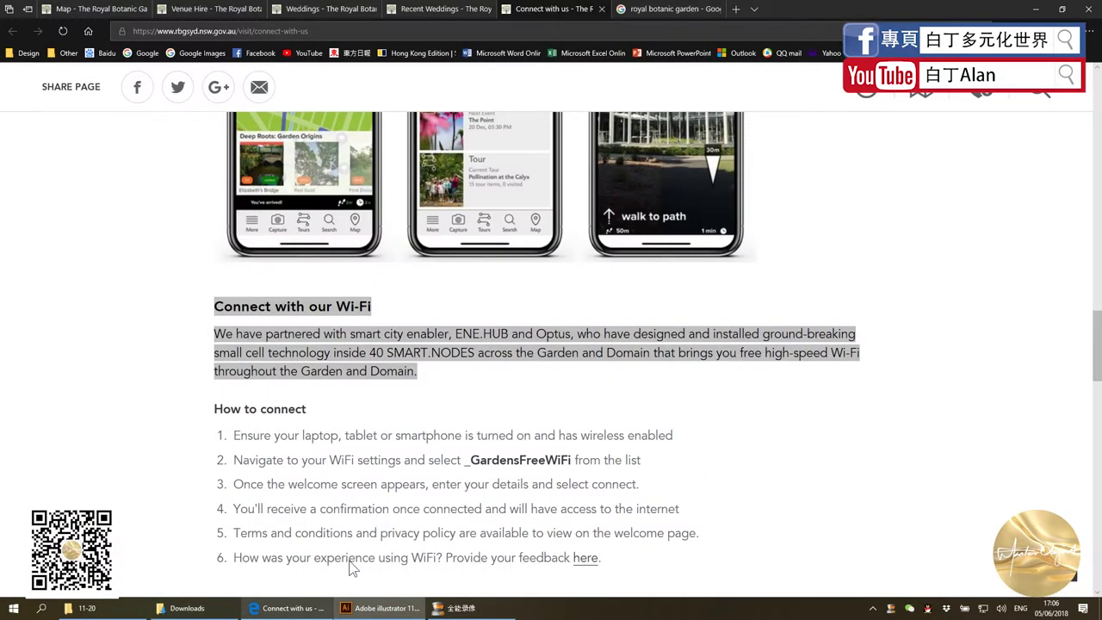
scroll(427, 451, "down", 4)
scroll(427, 452, "up", 3)
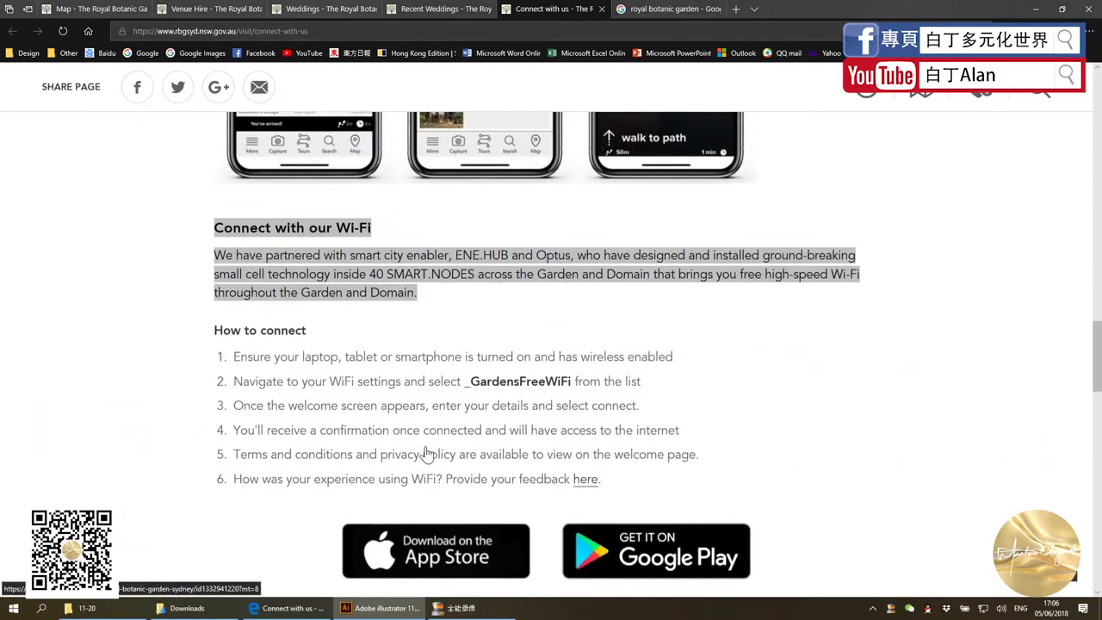
scroll(423, 455, "down", 1)
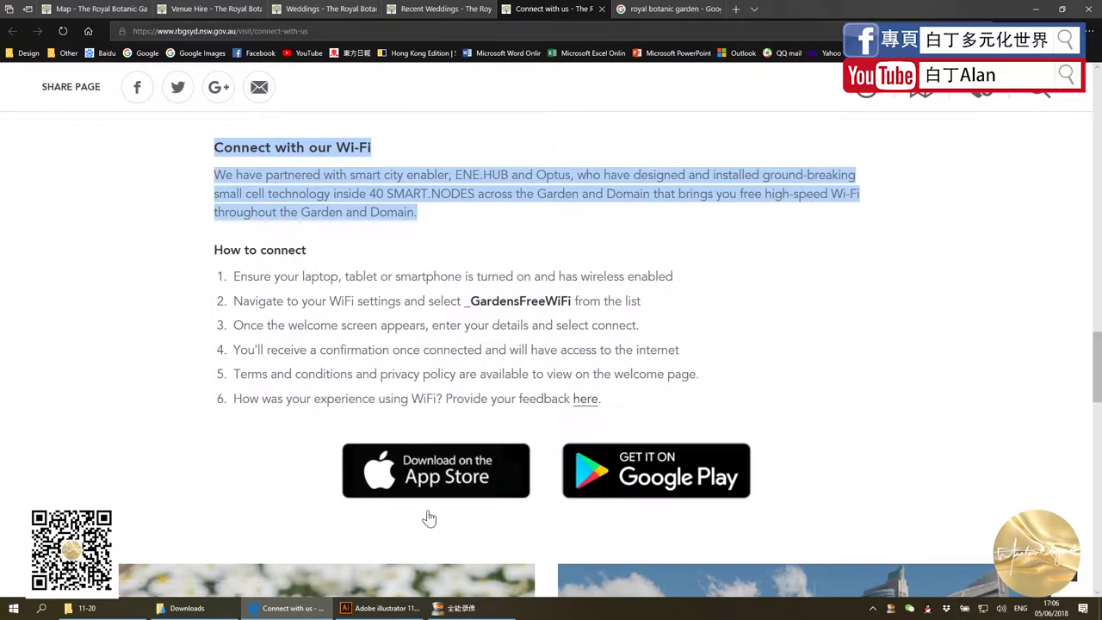
left_click(379, 607)
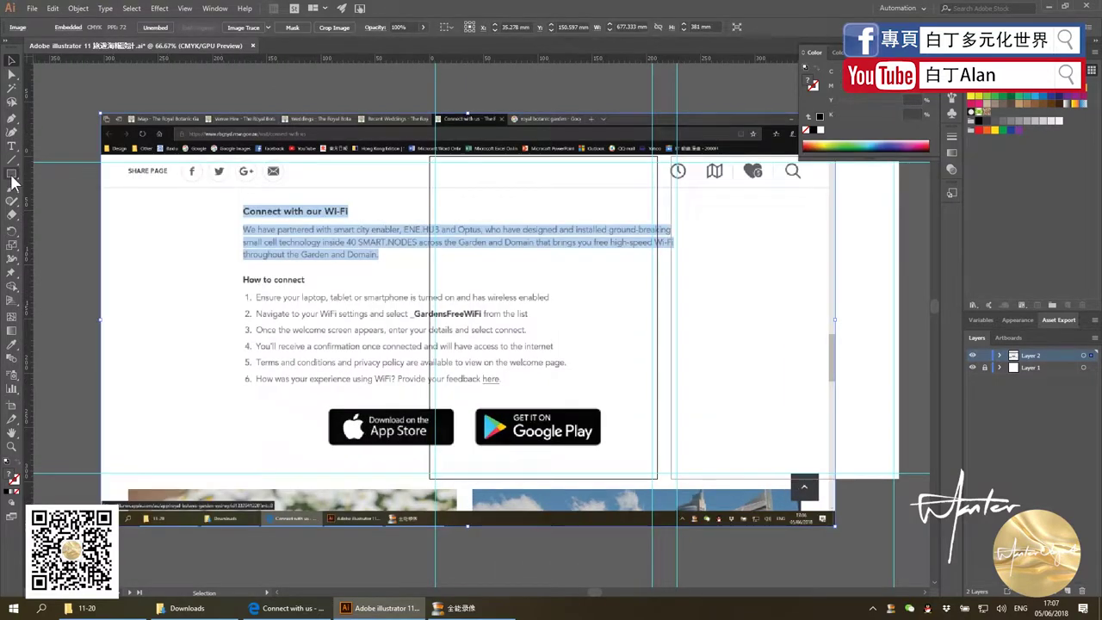
Crop the pasted web screenshot to the App Store and Google Play badges with a clipping mask
left_click_drag(321, 397, 609, 453)
left_click(10, 61)
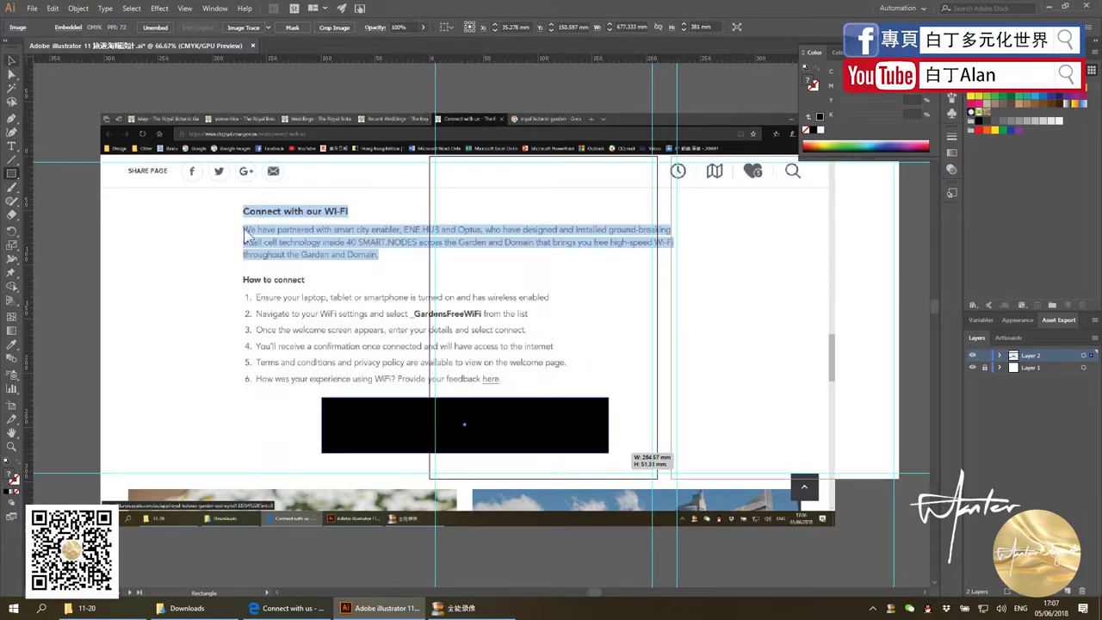
right_click(290, 255)
left_click(336, 336)
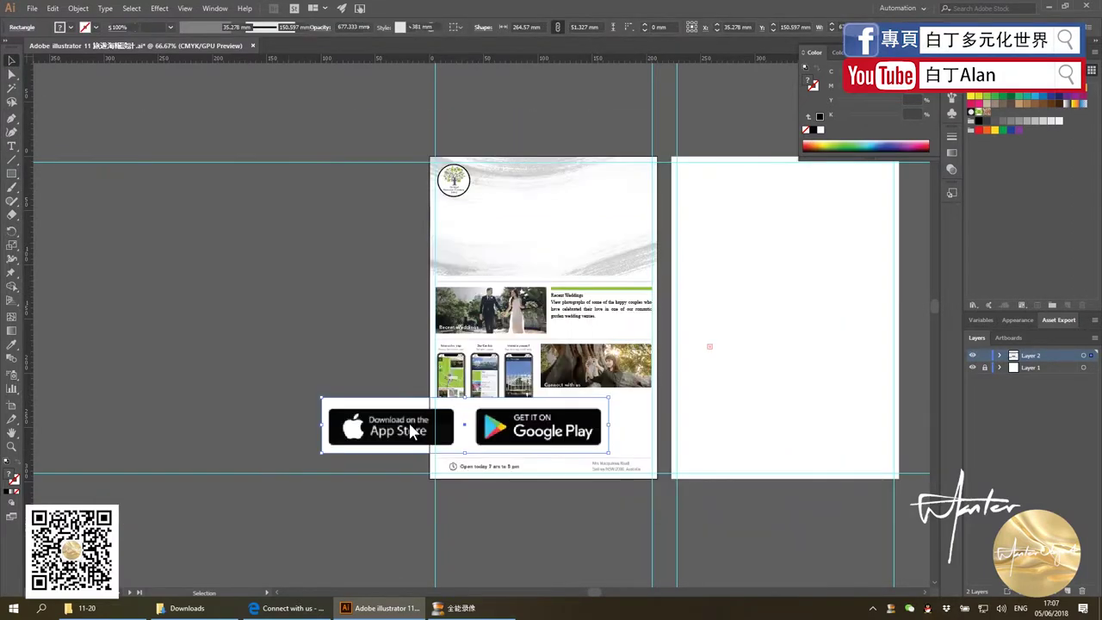
Scale and align the badges beneath the Connect with us photo, spanning its width
left_click_drag(319, 396, 509, 434)
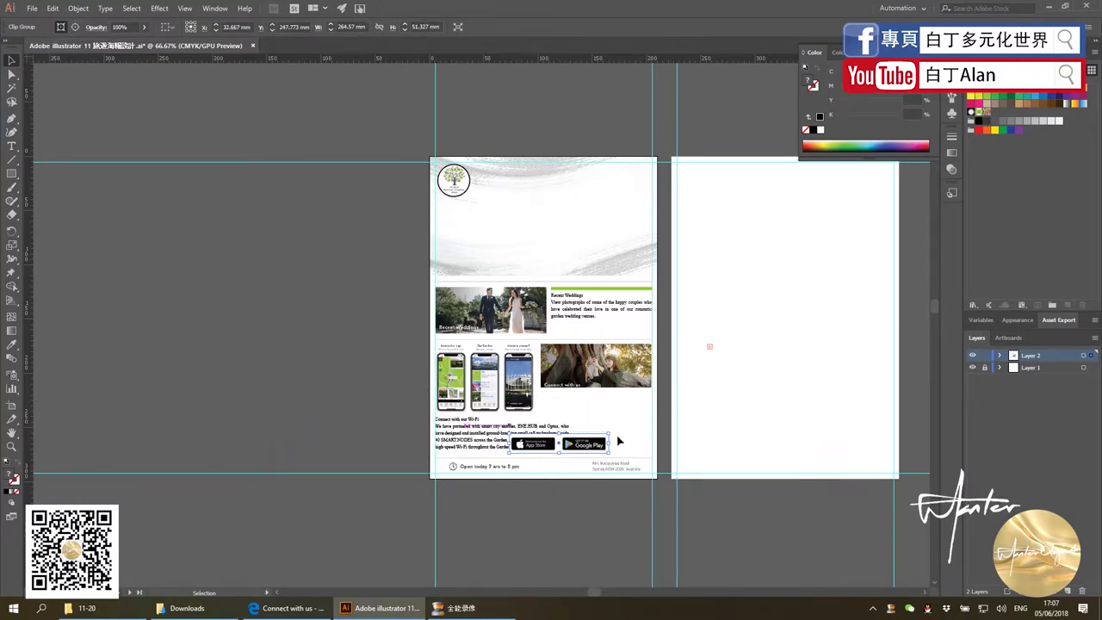
scroll(603, 442, "up", 3)
left_click_drag(576, 441, 654, 328)
left_click_drag(454, 339, 454, 348)
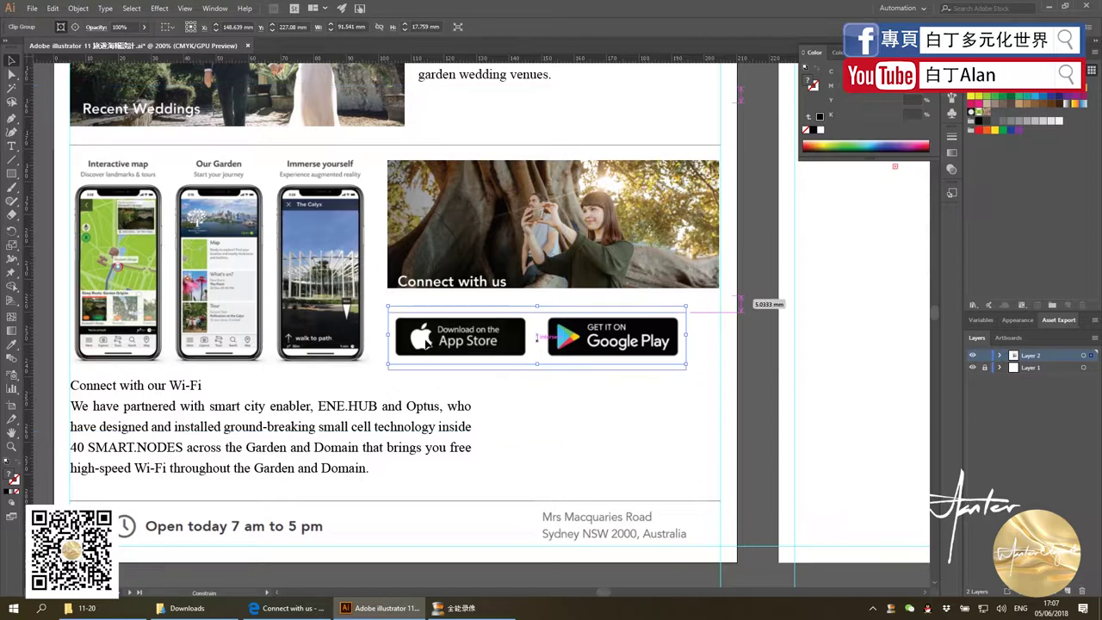
left_click_drag(428, 338, 421, 344)
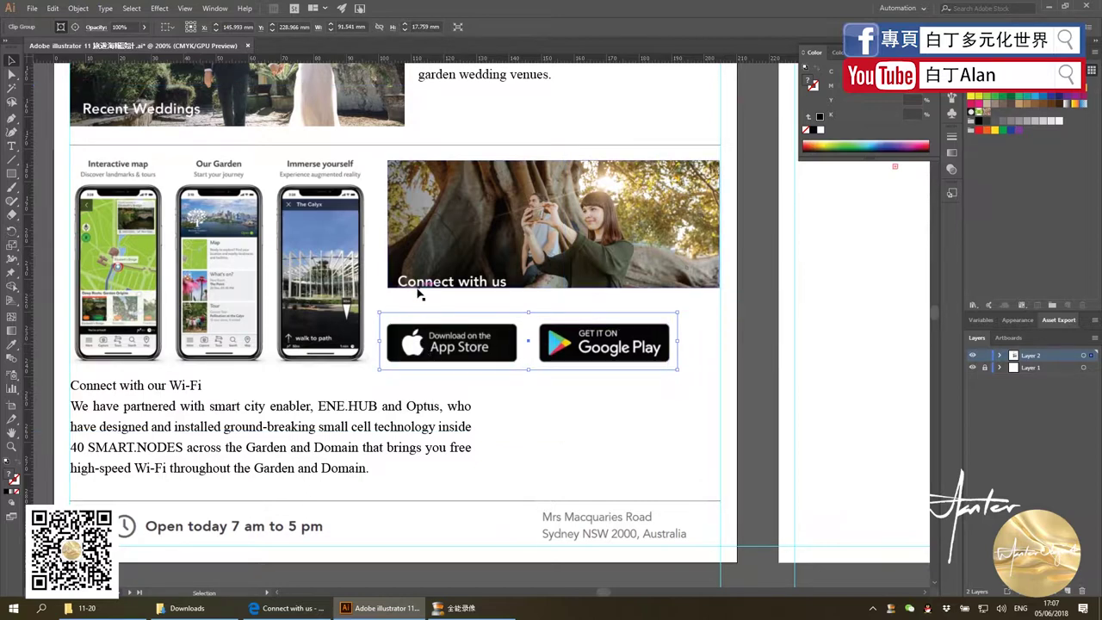
left_click_drag(678, 314, 728, 298)
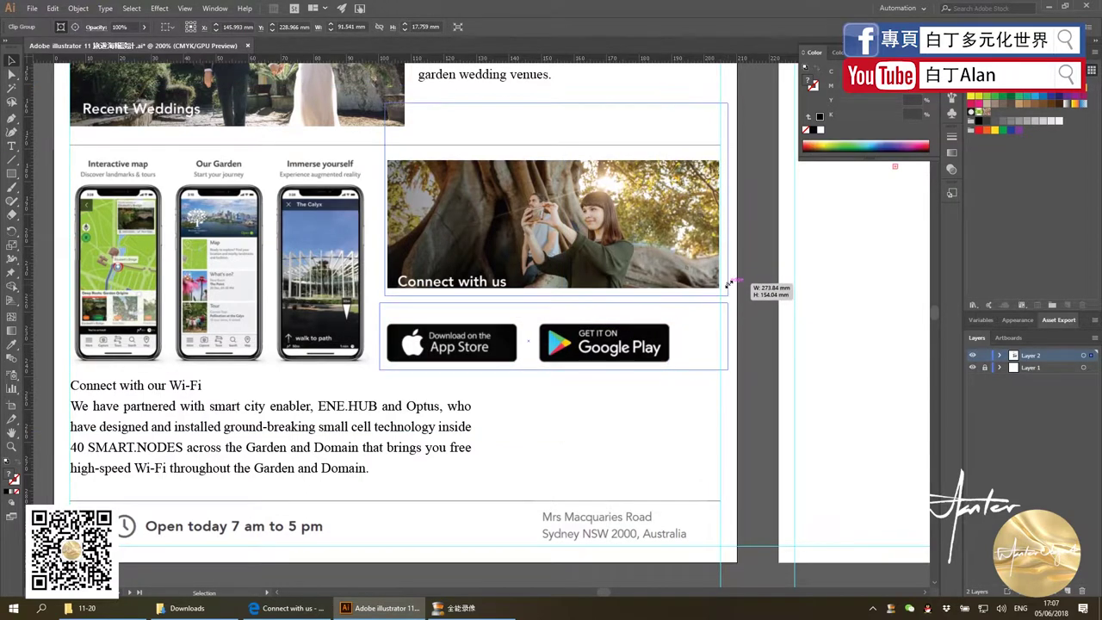
left_click(761, 424)
scroll(761, 425, "down", 3)
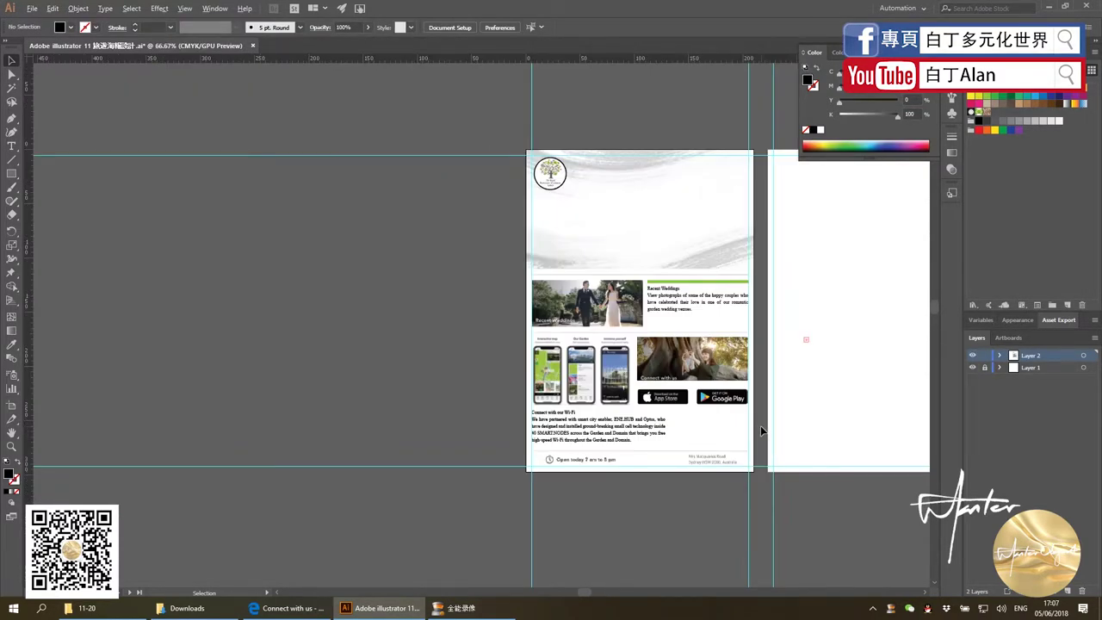
Enlarge the Connect with us photo so it extends past the right page margin
left_click_drag(842, 435, 545, 270)
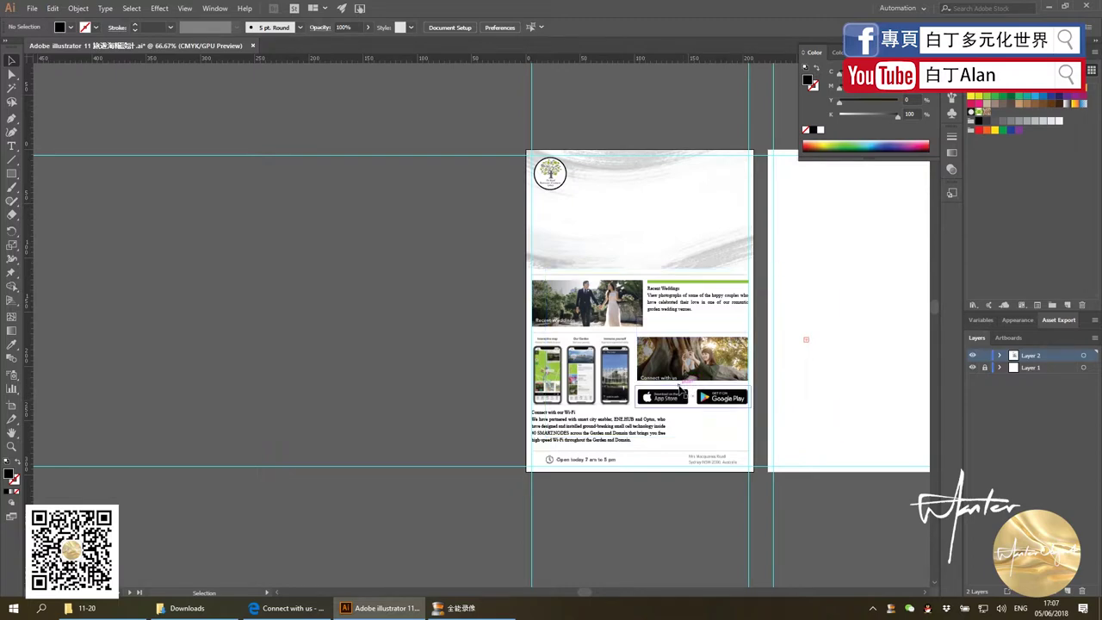
scroll(728, 387, "up", 1)
scroll(730, 376, "up", 2)
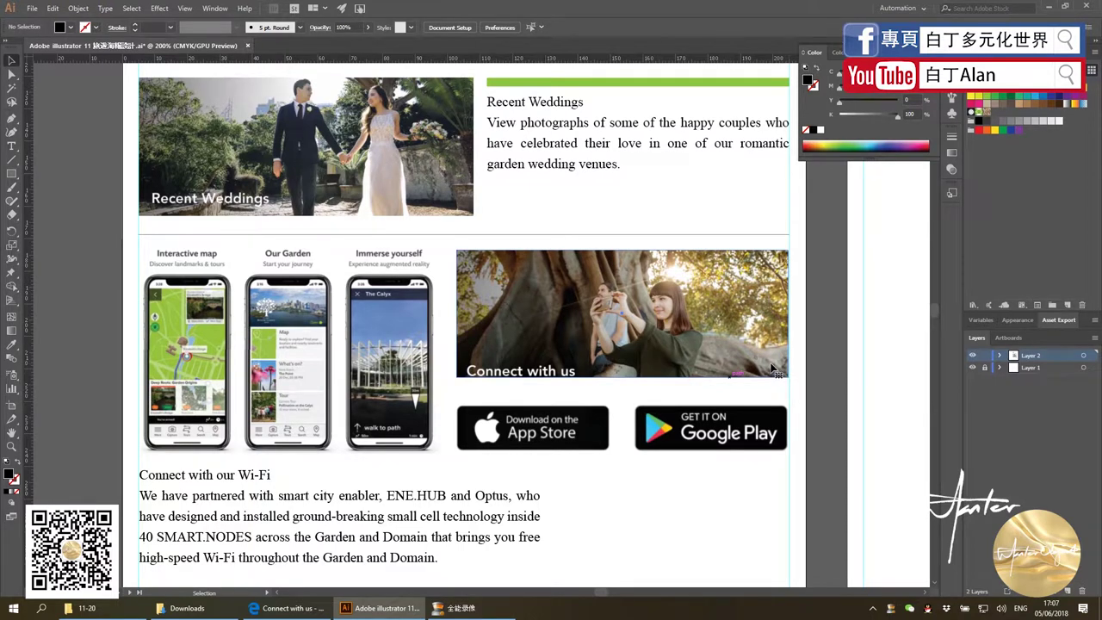
left_click(639, 321)
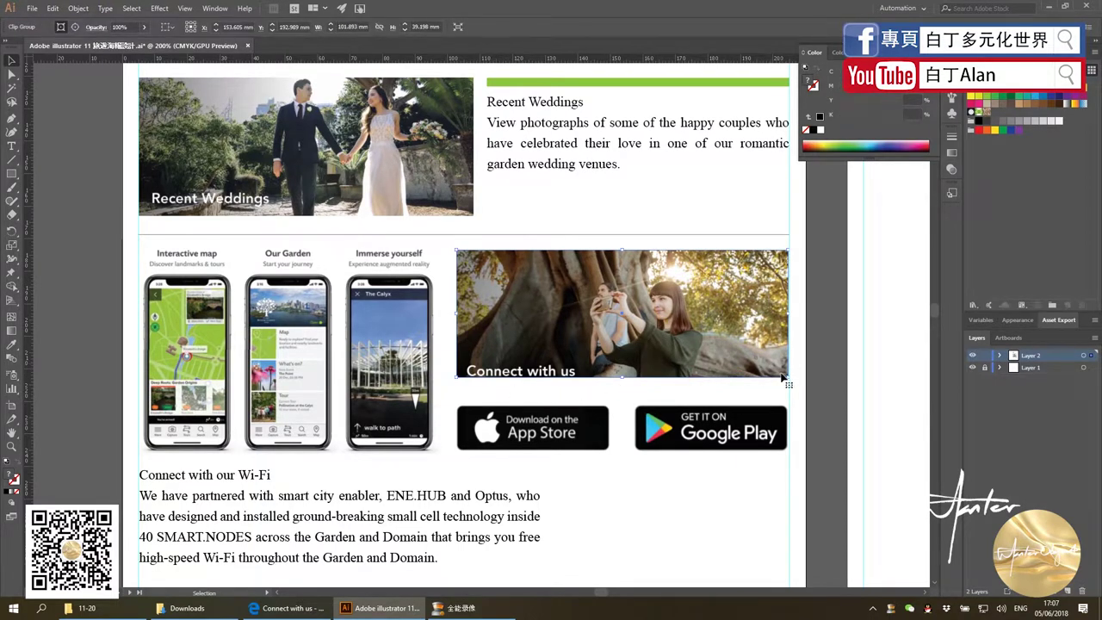
left_click_drag(790, 379, 828, 393)
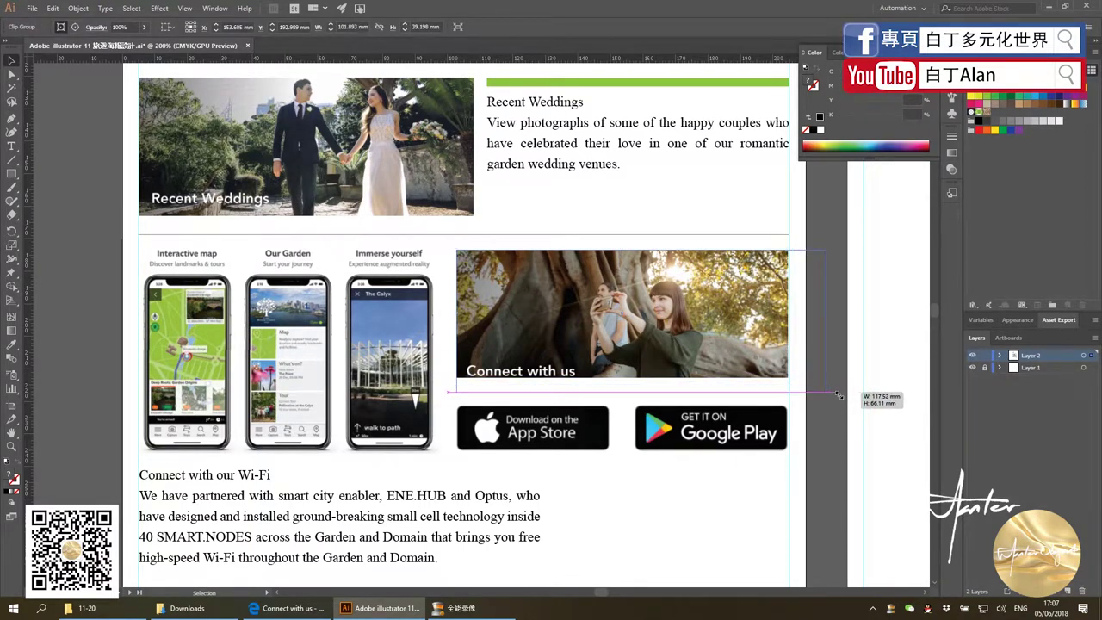
key("ctrl+h")
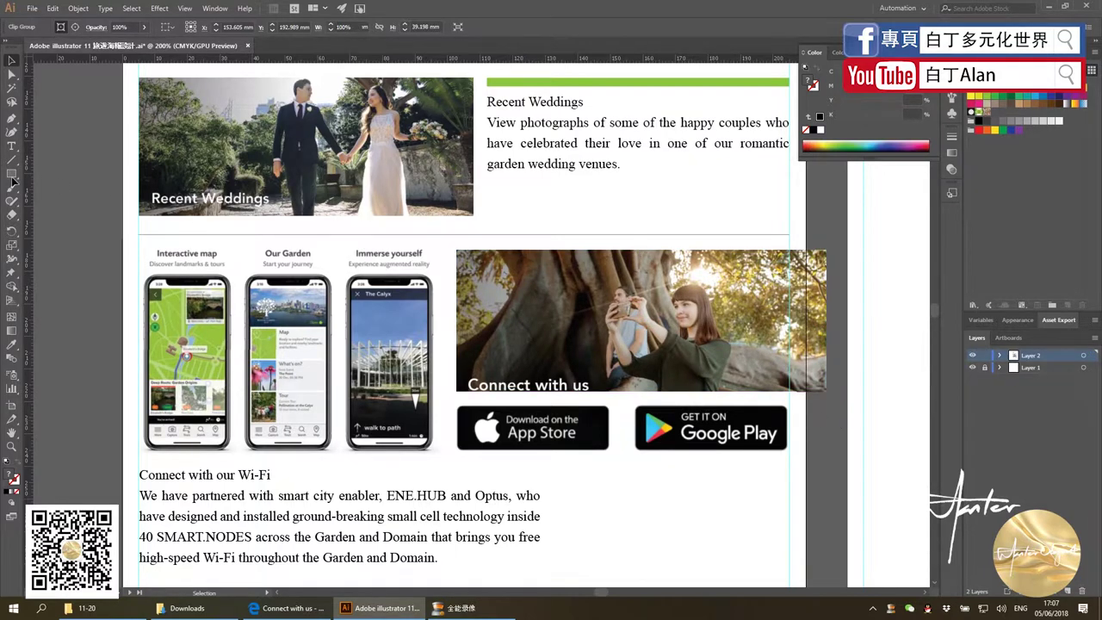
Clip the photo to a rectangle drawn inside the margin, directly above the app badges
left_click(12, 175)
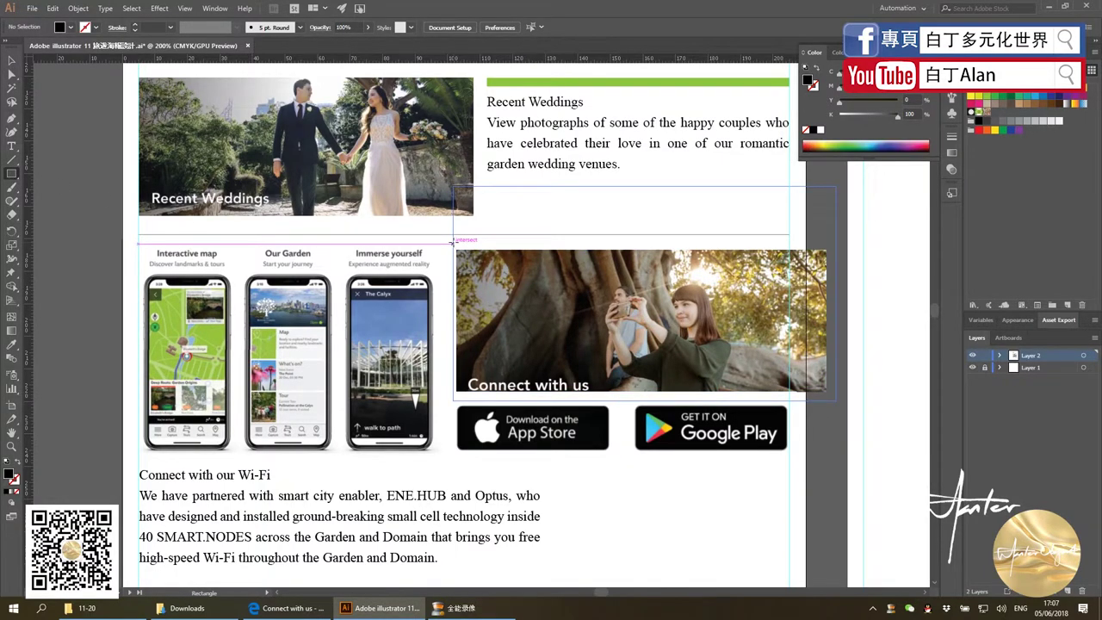
left_click_drag(453, 242, 790, 398)
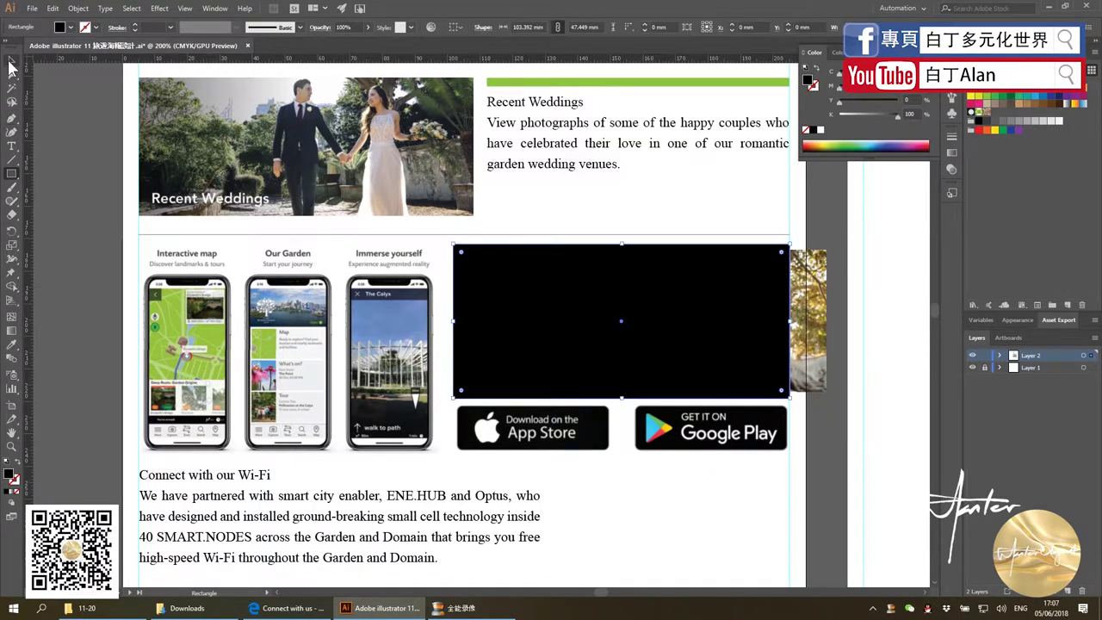
left_click(11, 62)
left_click(807, 301, "shift")
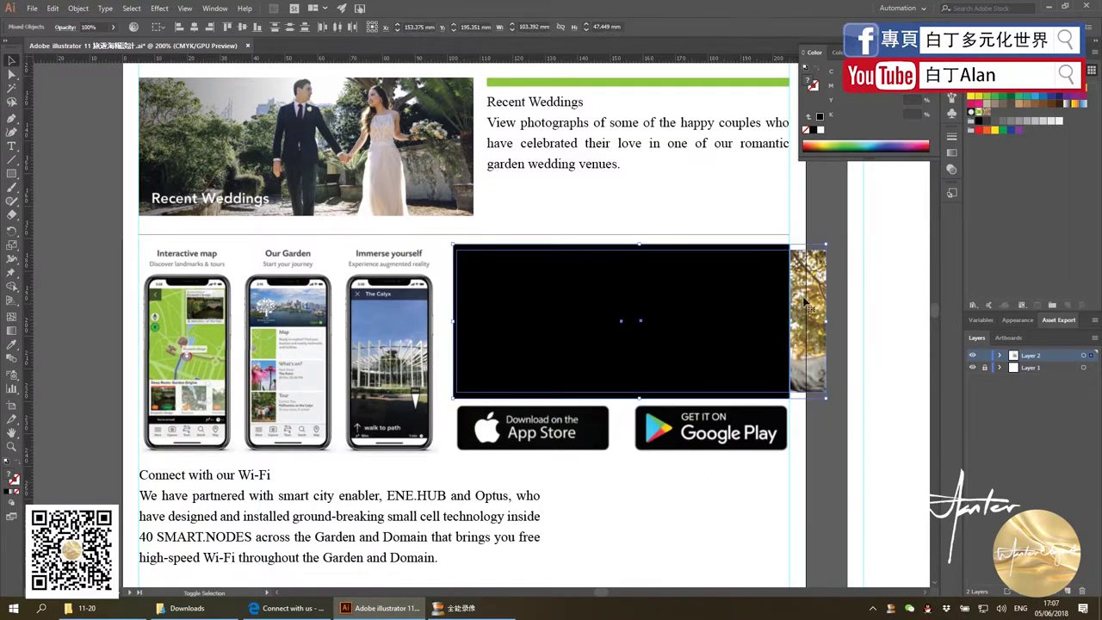
right_click(813, 356)
left_click(850, 434)
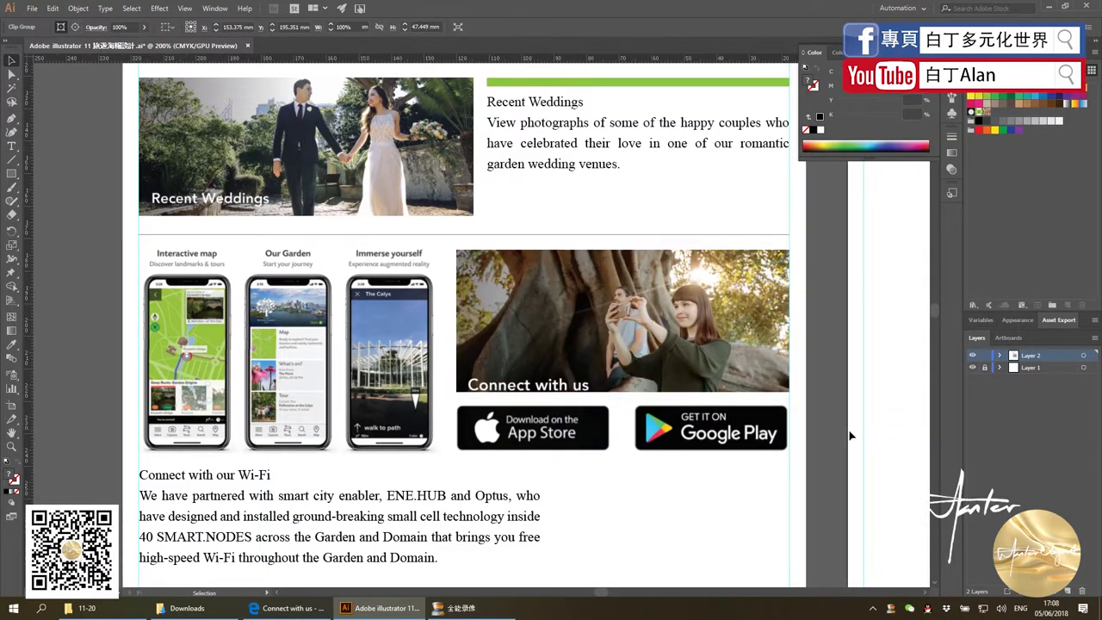
left_click(851, 434)
Scroll down to check the Wi-Fi paragraph text block below the photo
scroll(801, 411, "down", 1, "alt")
scroll(801, 411, "down", 1, "alt")
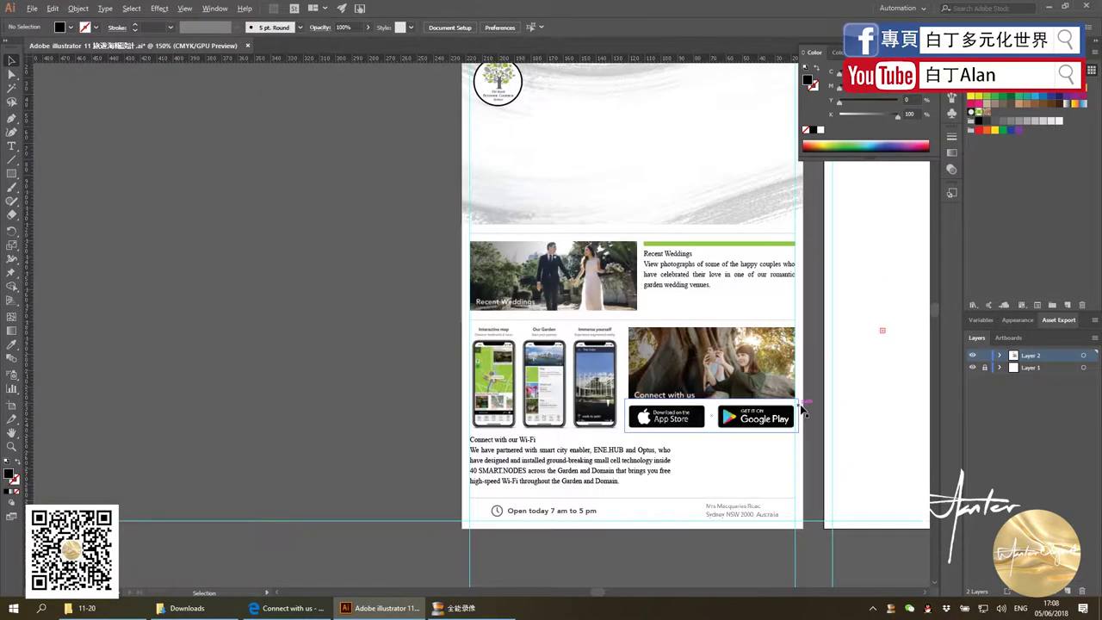
scroll(801, 410, "down", 1, "alt")
scroll(812, 408, "down", 1, "alt")
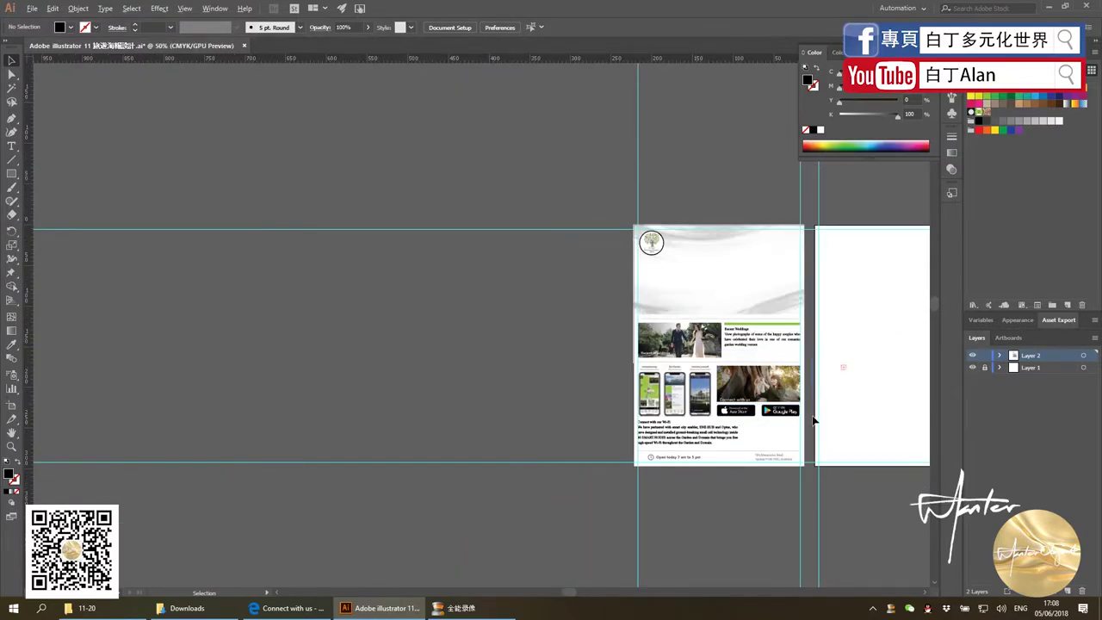
scroll(811, 413, "up", 2, "alt")
scroll(811, 422, "down", 1, "alt")
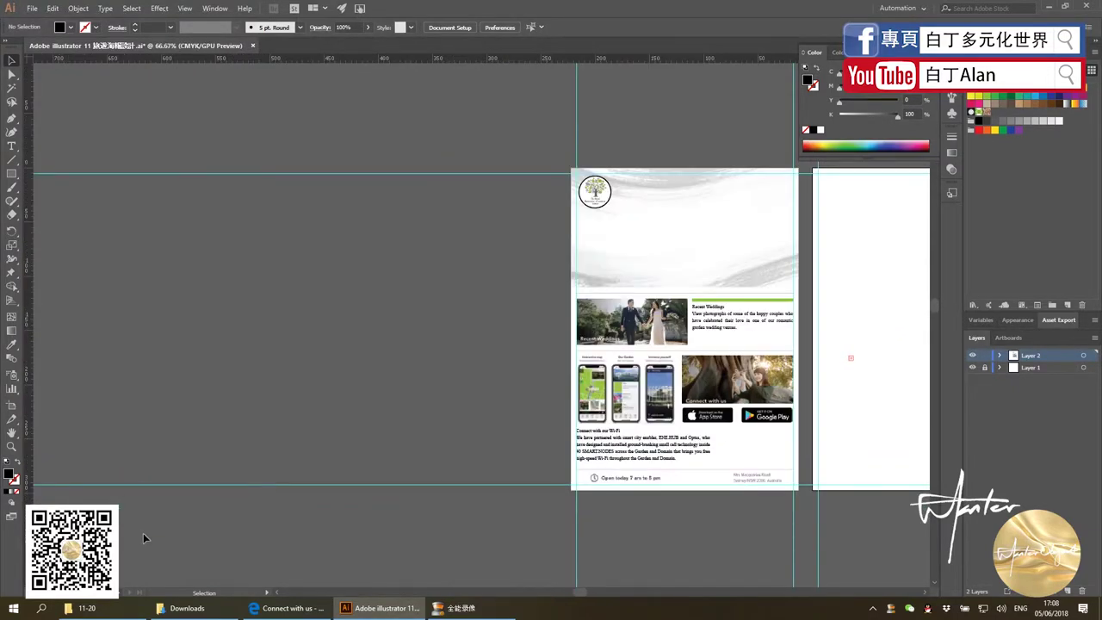
left_click(697, 450)
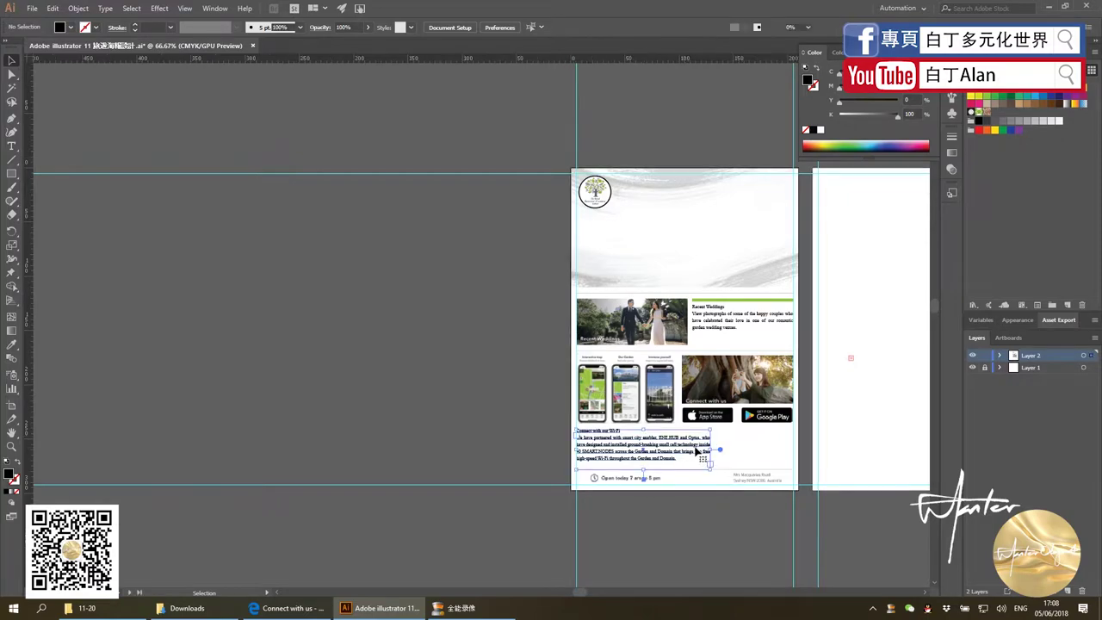
left_click(635, 537)
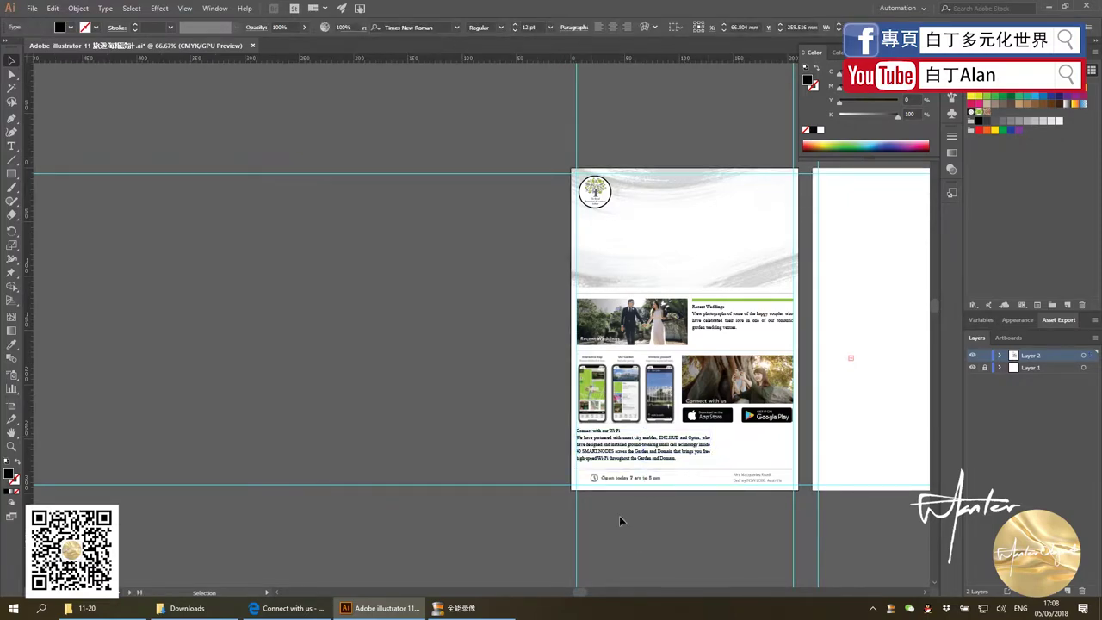
Browse the Royal Botanic Garden Connect with us web page in Edge
left_click(293, 608)
scroll(429, 414, "down", 1)
scroll(429, 414, "down", 2)
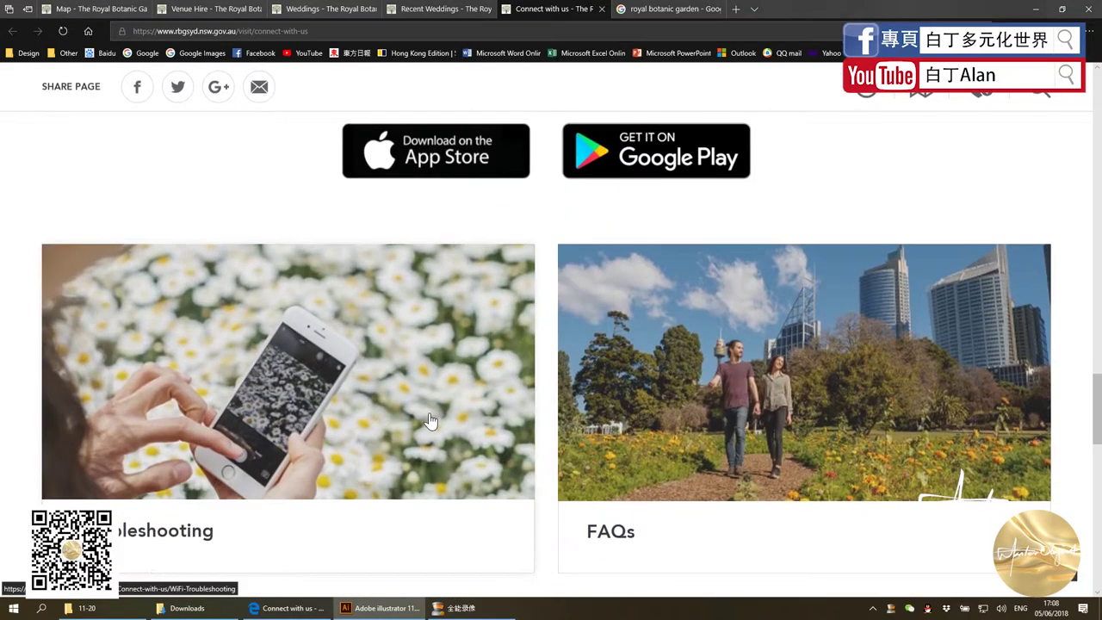
scroll(426, 420, "down", 2)
scroll(424, 423, "down", 1)
scroll(422, 417, "up", 1)
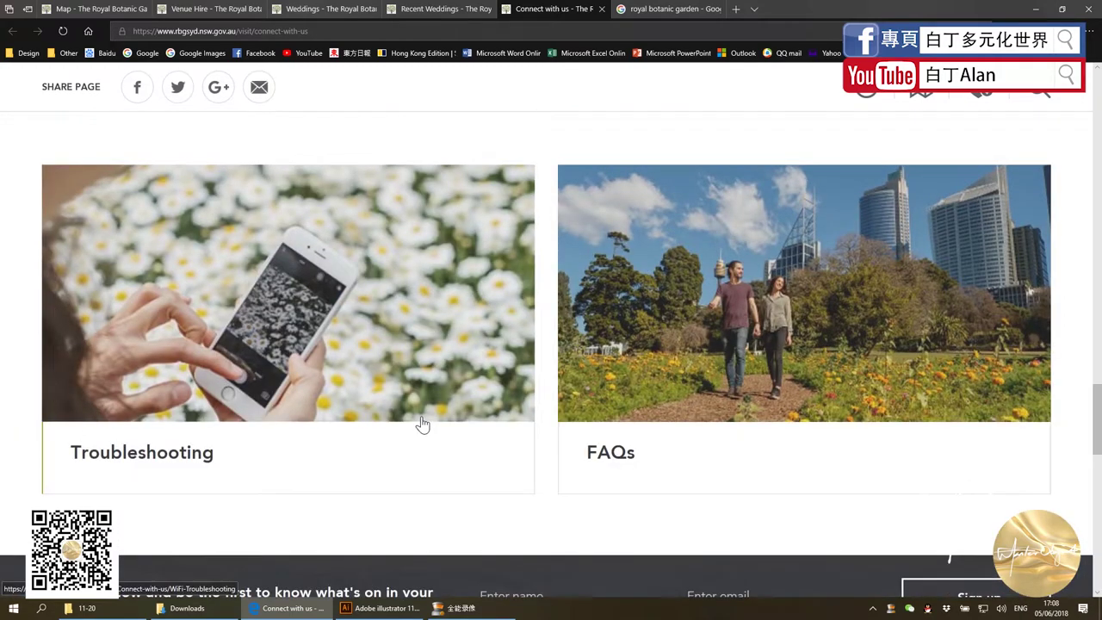
scroll(422, 422, "up", 2)
scroll(422, 424, "up", 3)
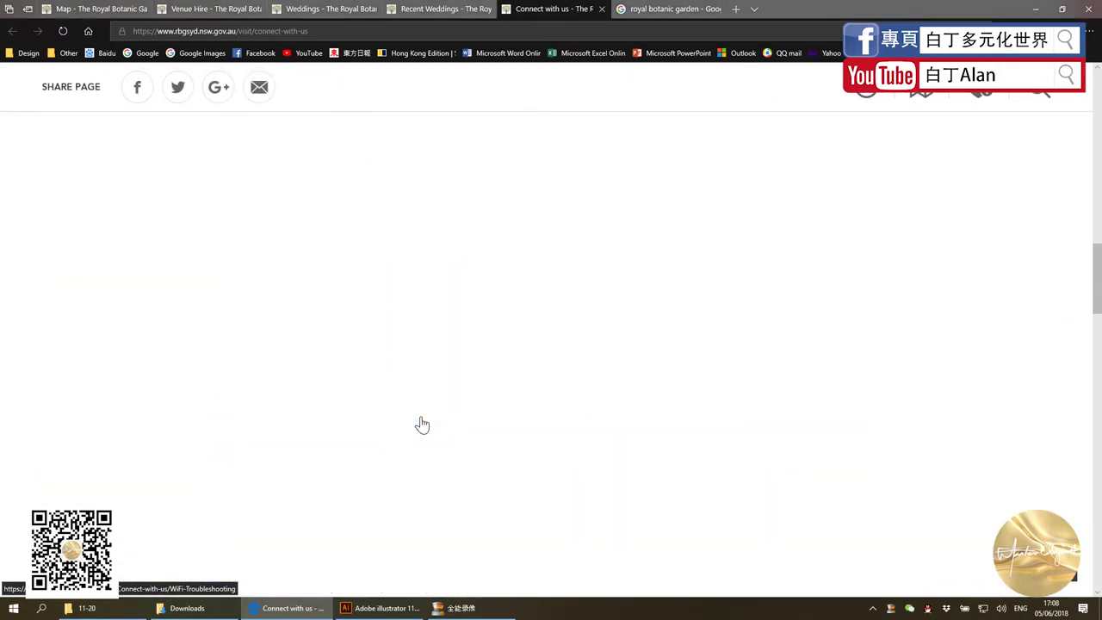
scroll(421, 426, "up", 3)
scroll(420, 422, "down", 4)
scroll(420, 422, "down", 2)
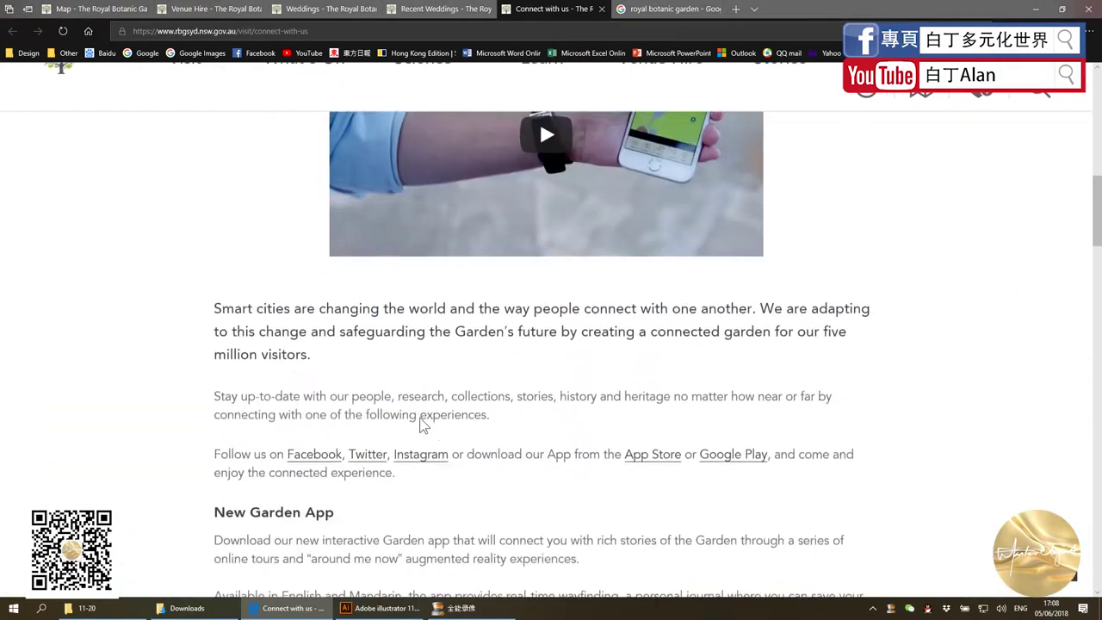
scroll(421, 422, "down", 5)
scroll(420, 418, "up", 3)
scroll(419, 418, "down", 1)
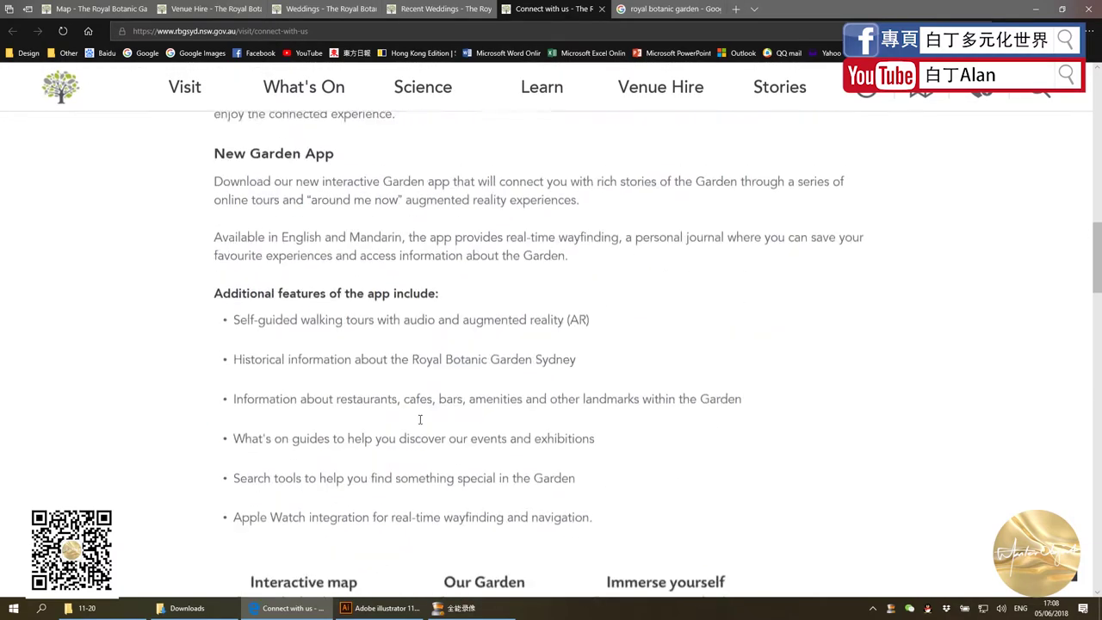
scroll(419, 418, "down", 1)
scroll(419, 425, "down", 1)
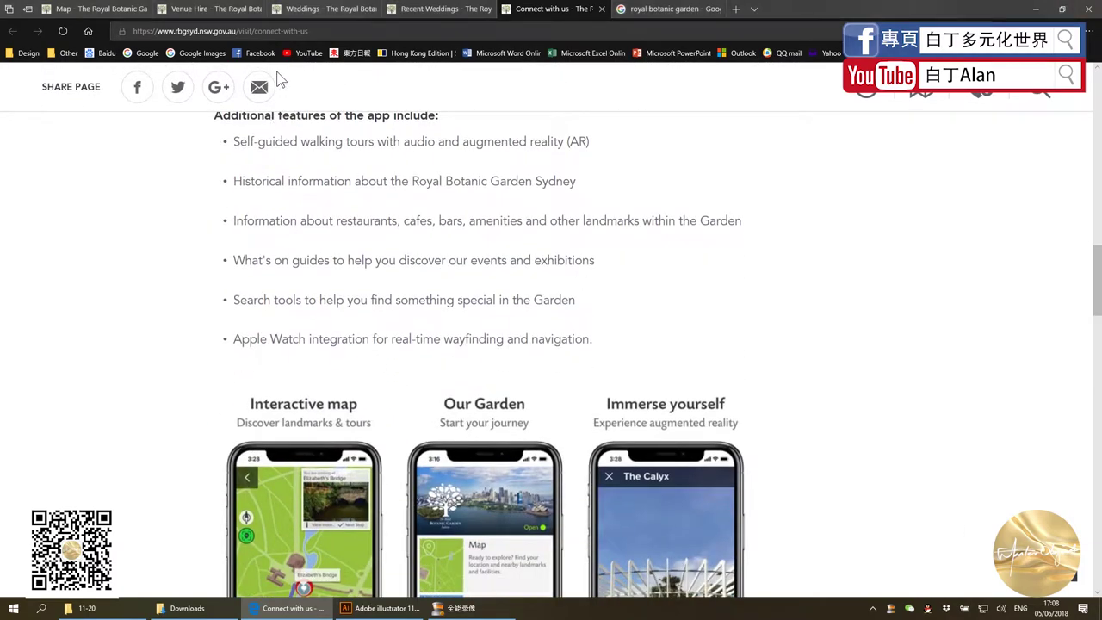
scroll(352, 245, "up", 5)
scroll(367, 273, "up", 5)
scroll(365, 283, "up", 5)
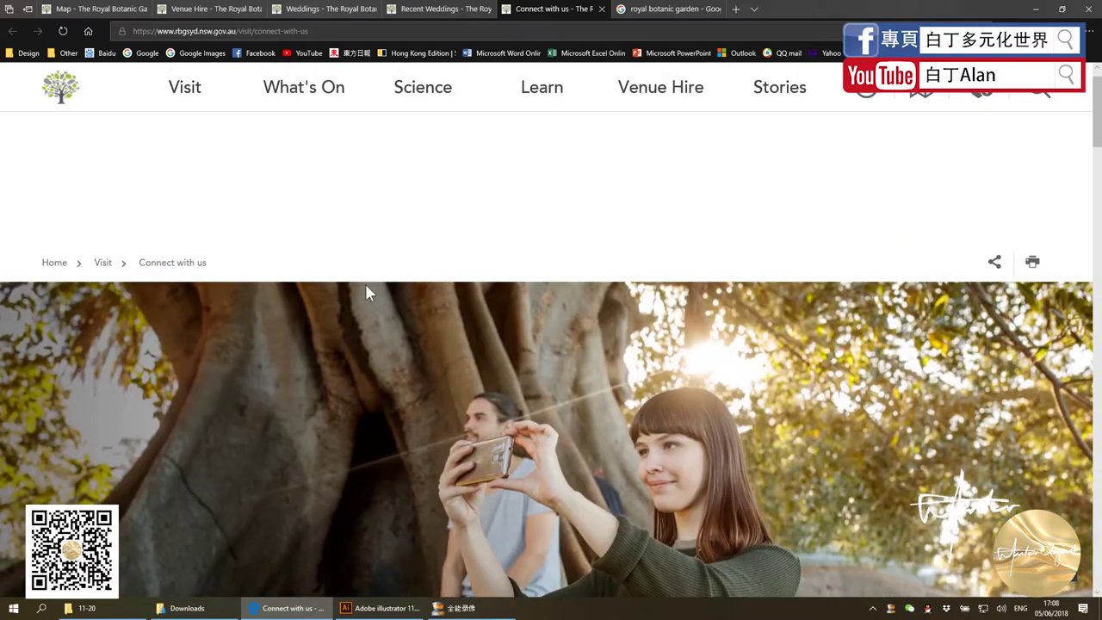
Go to the Visit page and scroll down to the row of attraction cards
left_click(104, 263)
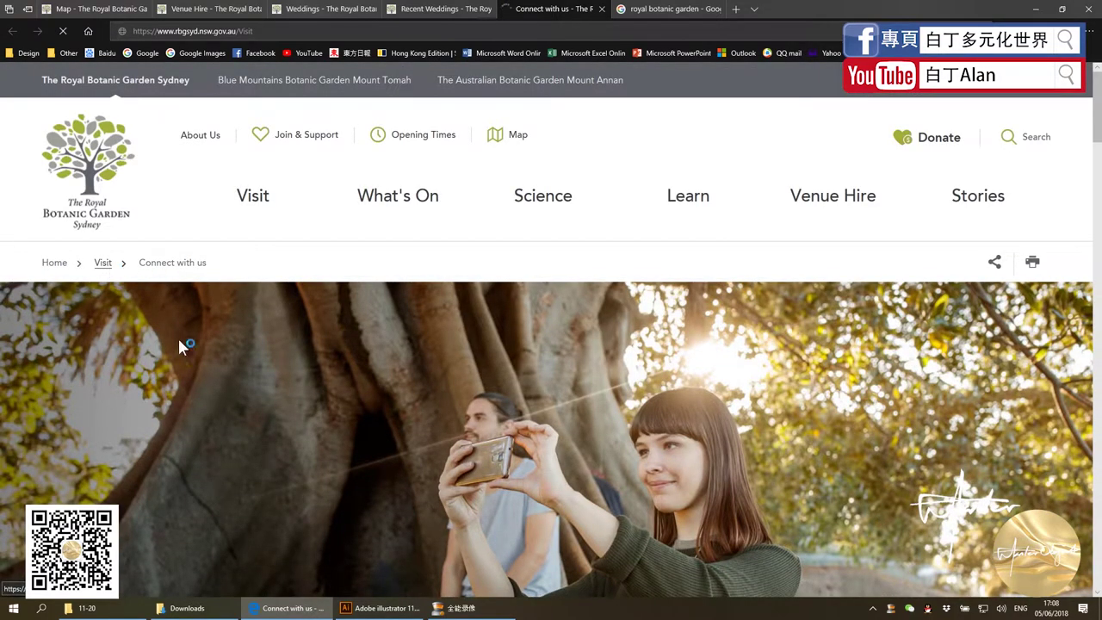
left_click(373, 609)
scroll(792, 443, "up", 3)
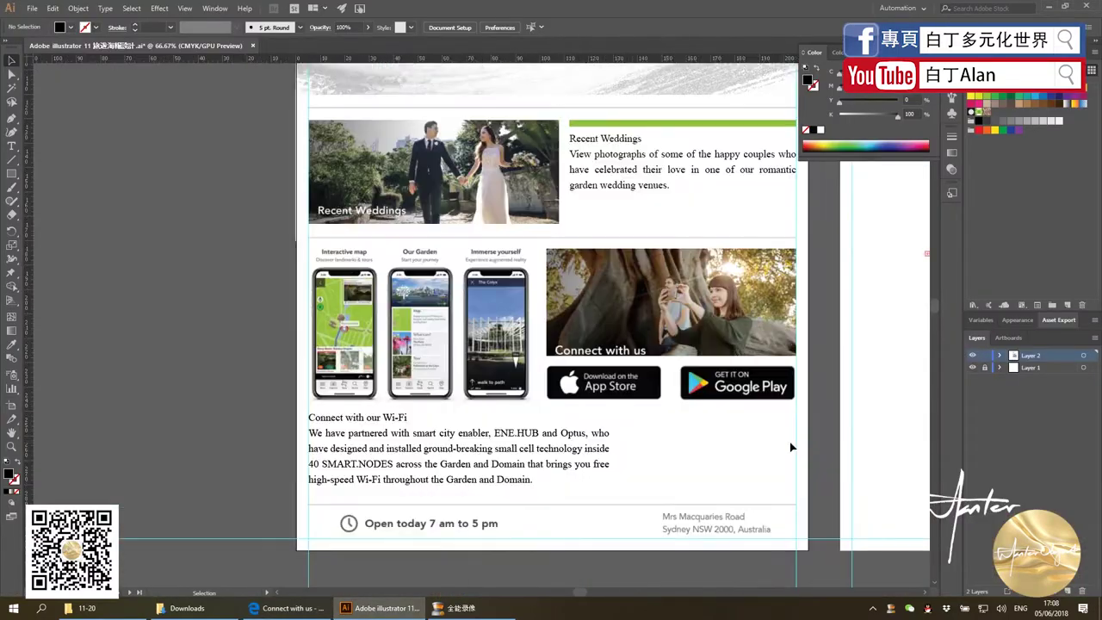
key("alt+Tab")
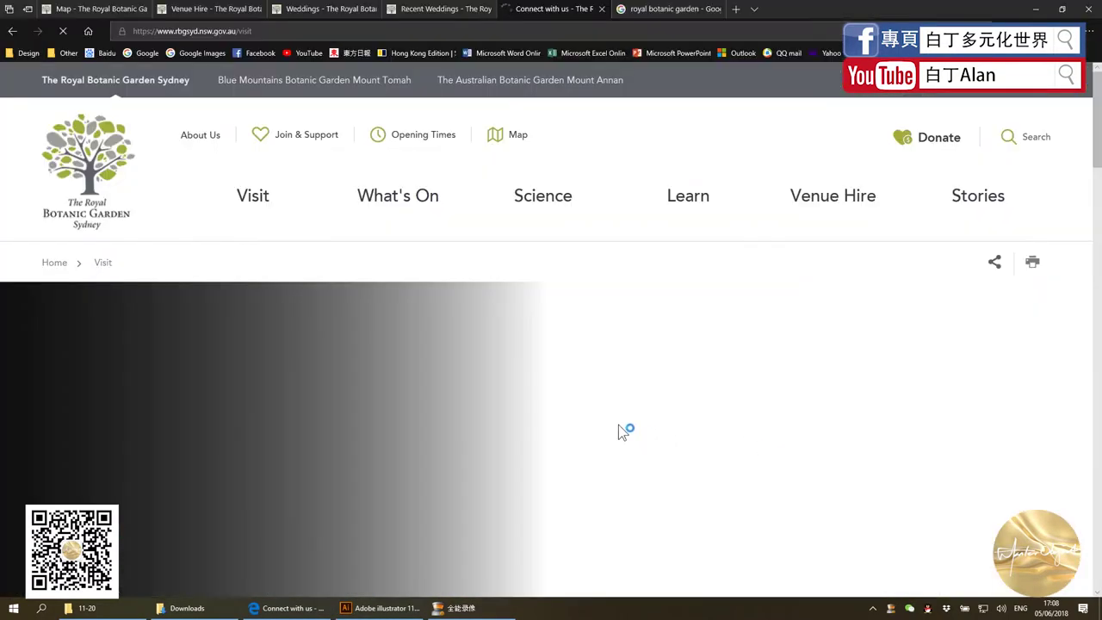
scroll(618, 424, "down", 5)
scroll(555, 414, "down", 5)
scroll(556, 409, "down", 3)
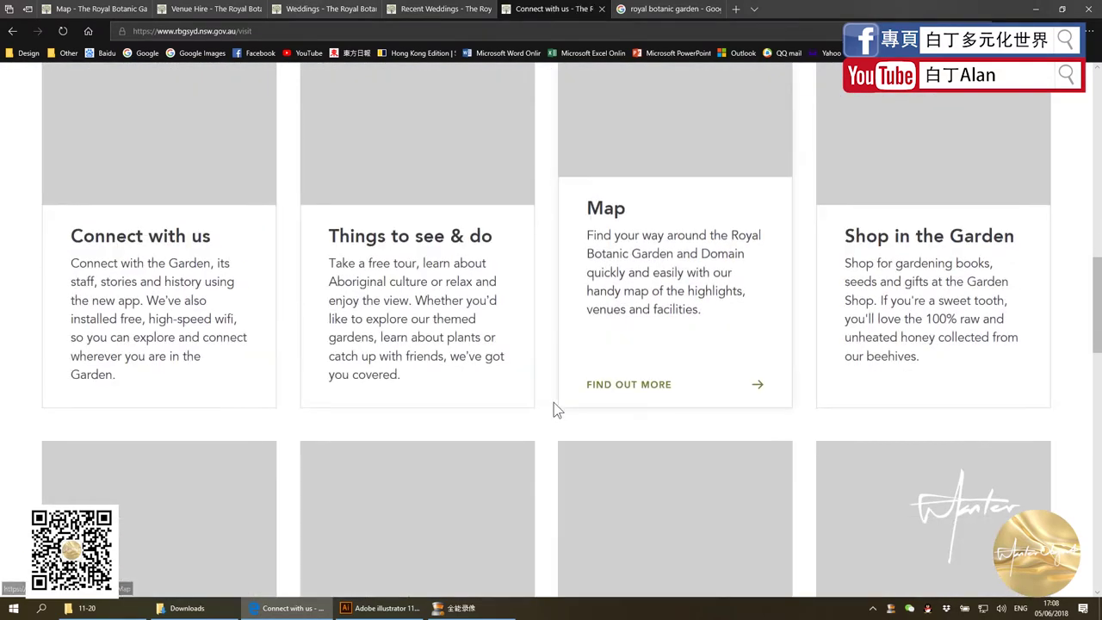
scroll(551, 405, "up", 3)
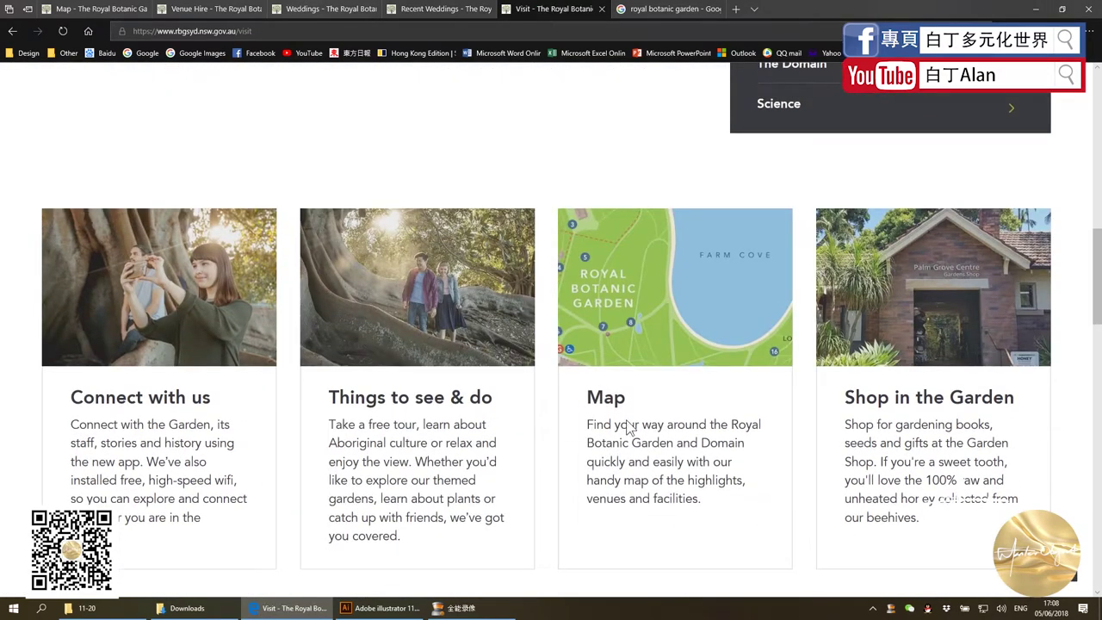
scroll(628, 426, "up", 1)
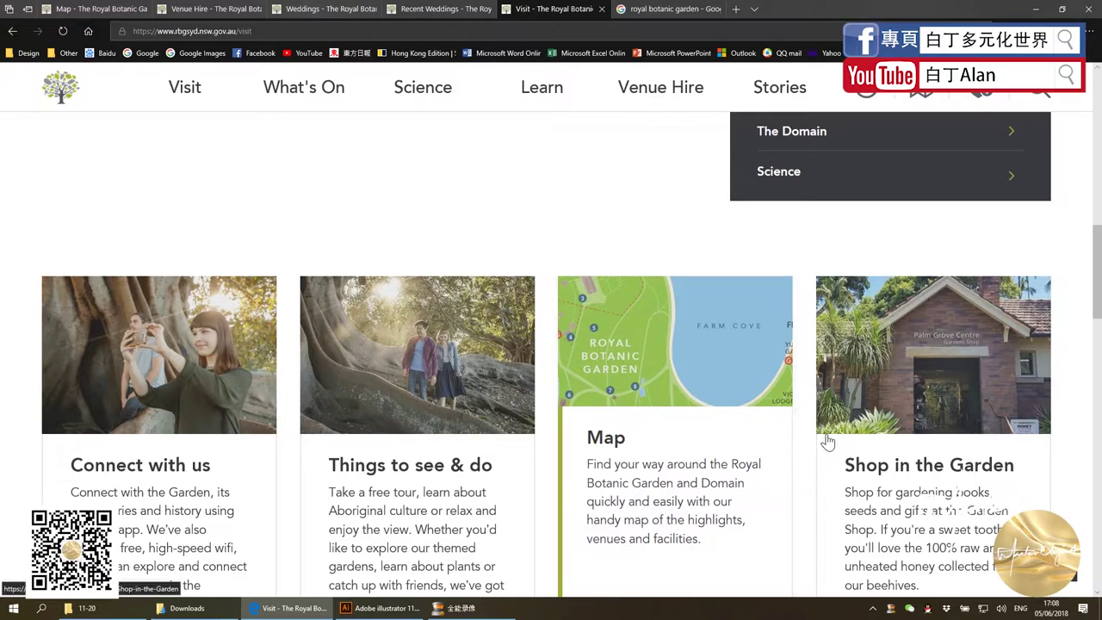
scroll(826, 441, "down", 1)
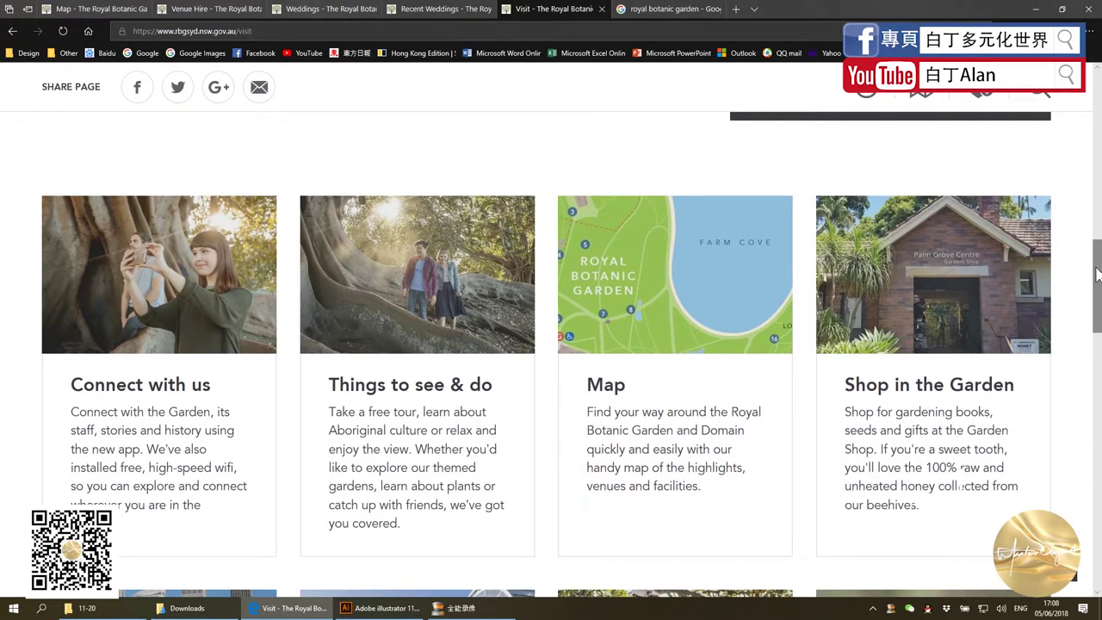
left_click(379, 607)
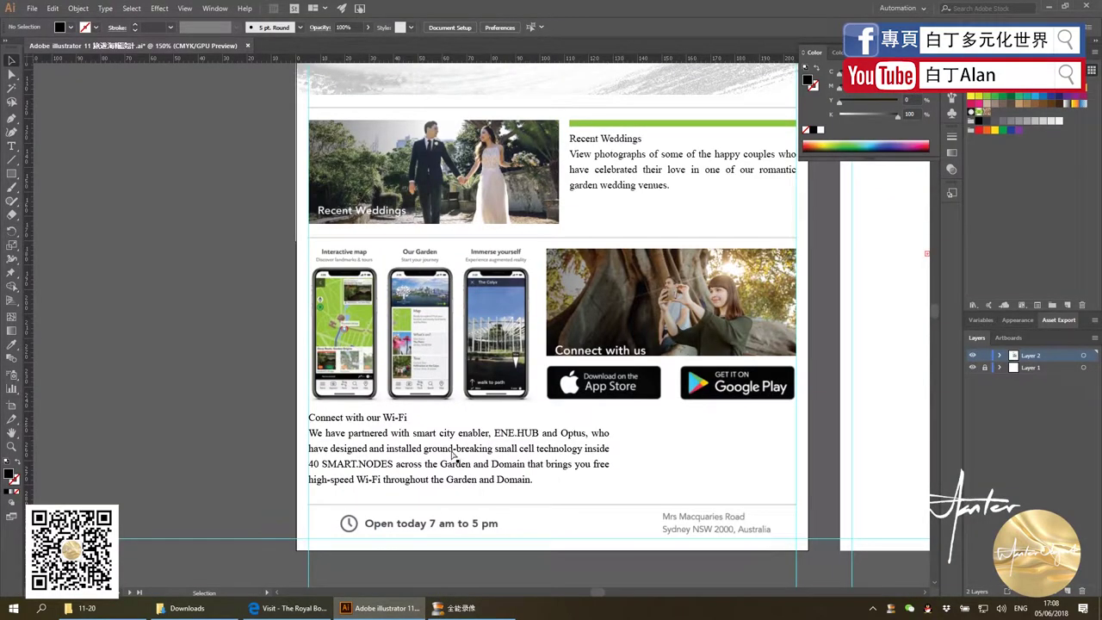
Paste the Visit cards screenshot, cover its Map photo with a rectangle, and select both
key("ctrl+v")
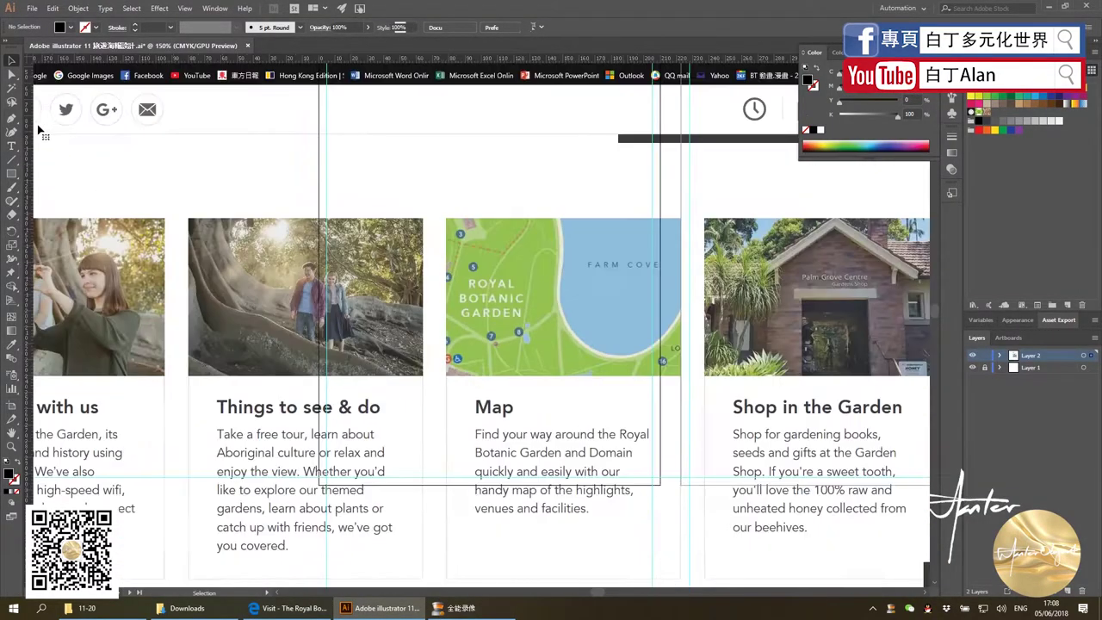
left_click(12, 175)
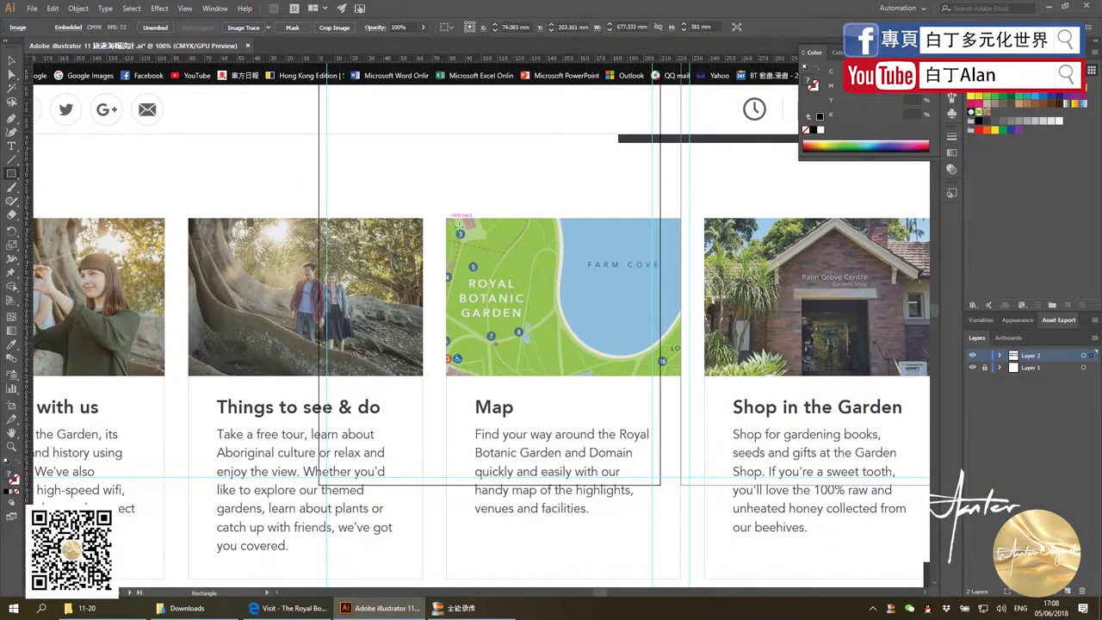
left_click_drag(448, 219, 681, 375)
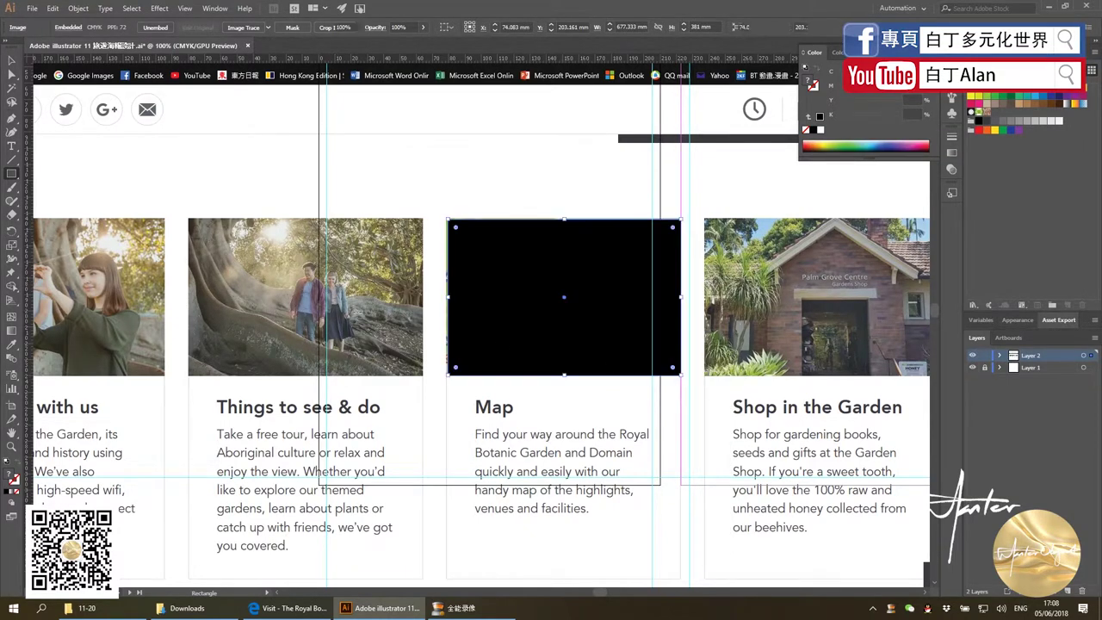
key("v")
left_click(278, 191, "shift")
Crop the screenshot to the Map photo and size it beside the Wi-Fi paragraph
right_click(278, 186)
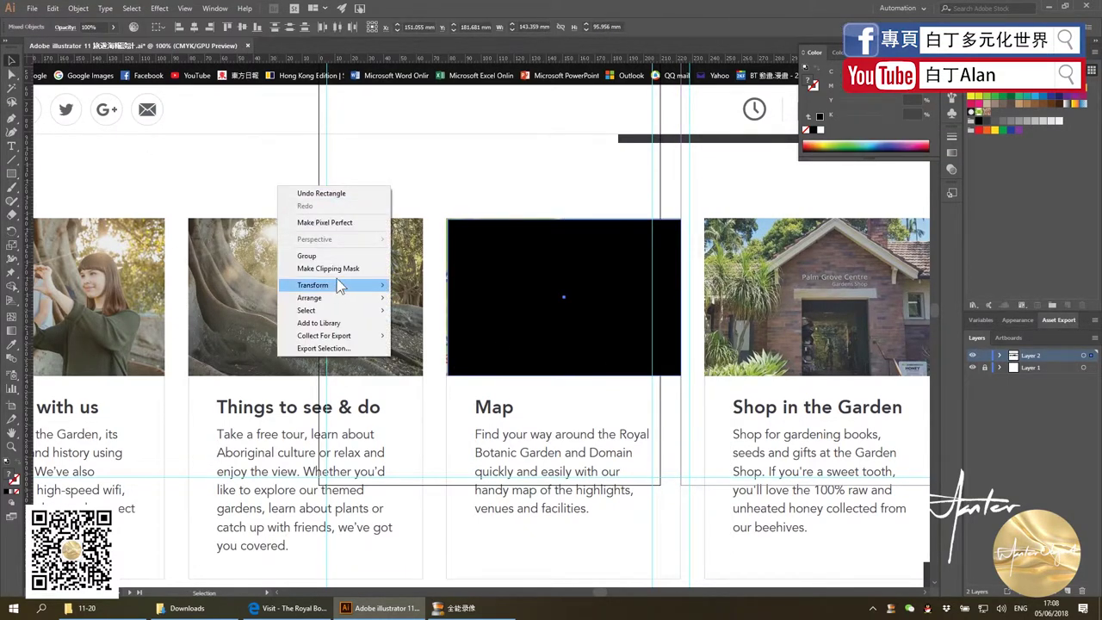
left_click(328, 268)
key("ctrl+minus")
left_click_drag(419, 268, 500, 300)
key("ctrl+plus")
key("ctrl+plus")
mouse_move(553, 324)
left_mouse_down()
mouse_move(465, 419)
mouse_move(452, 410)
left_mouse_up()
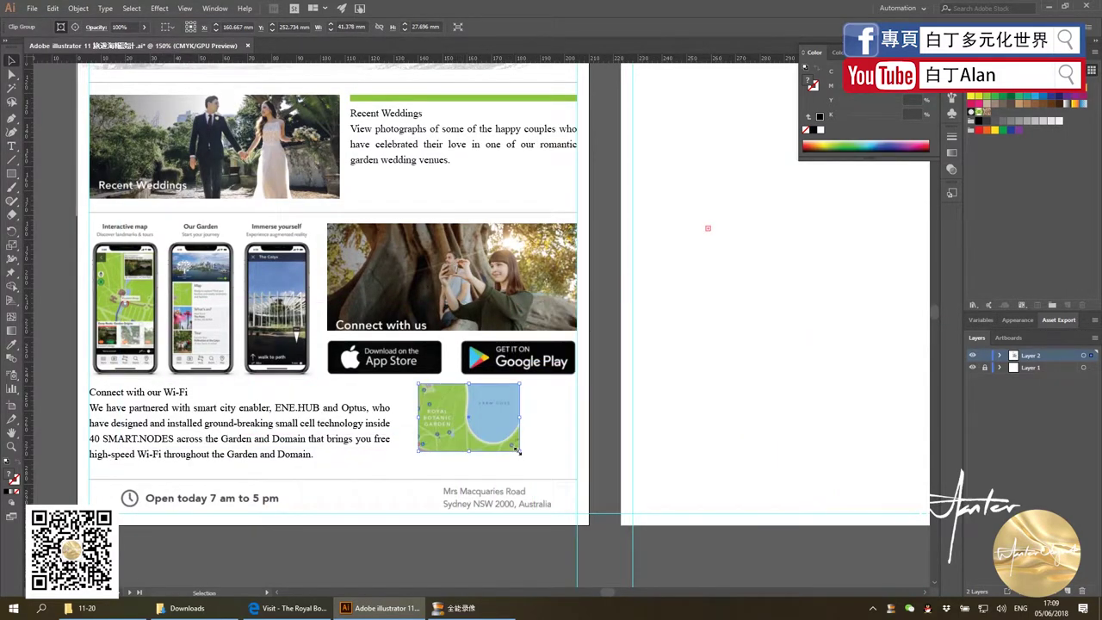
mouse_move(517, 449)
left_mouse_down()
mouse_move(588, 498)
mouse_move(515, 452)
left_mouse_up()
scroll(565, 430, "up", 1)
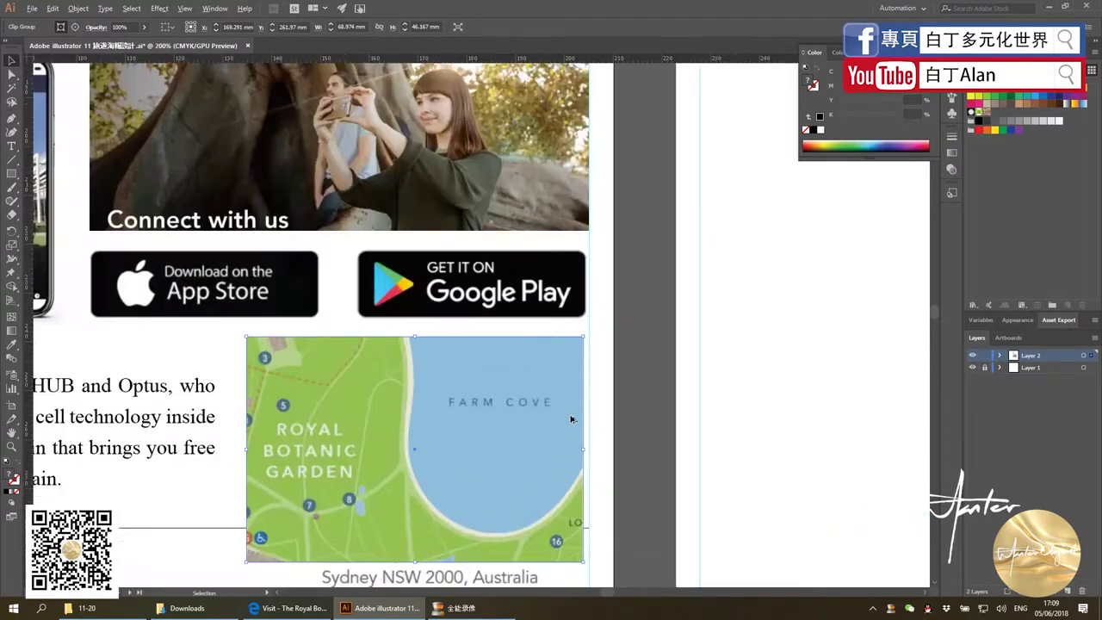
left_click_drag(585, 334, 589, 339)
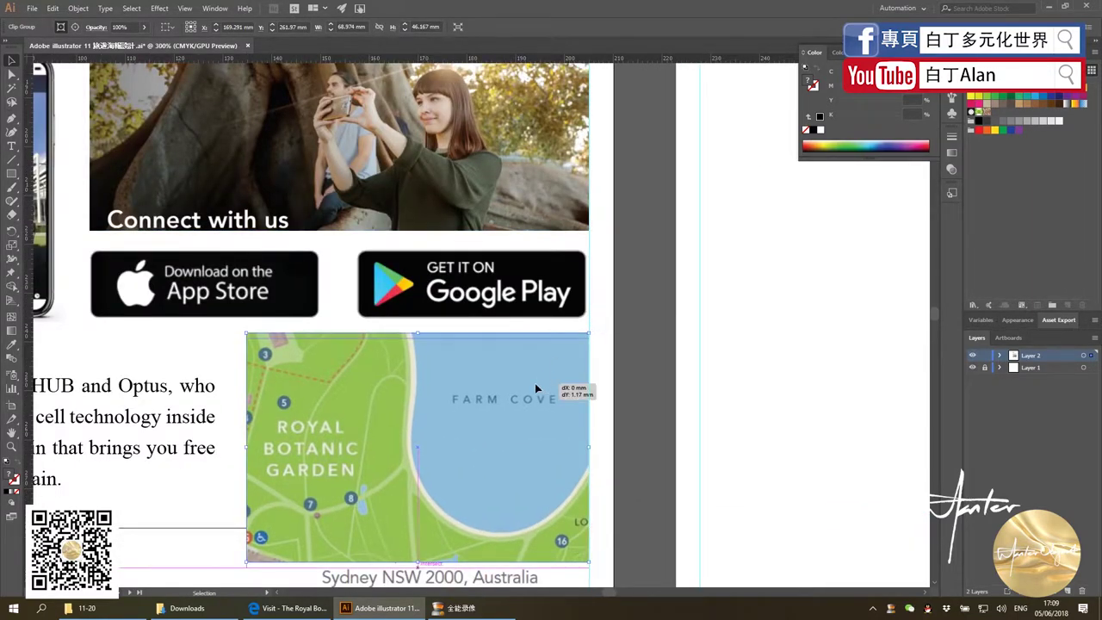
scroll(614, 379, "down", 3)
scroll(559, 412, "up", 3)
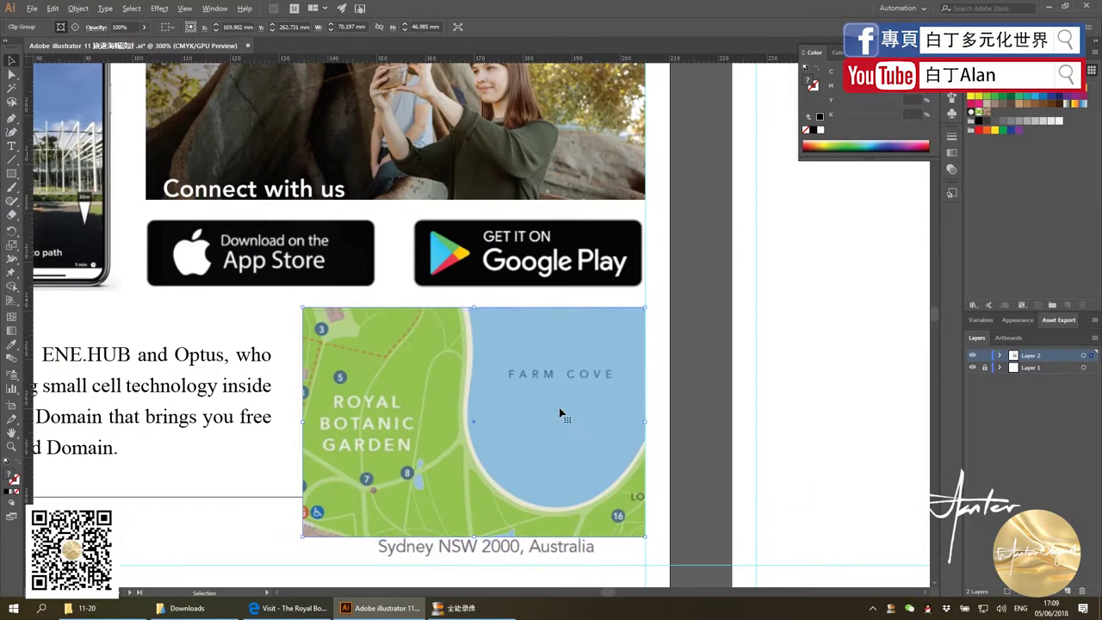
left_click_drag(561, 417, 561, 426)
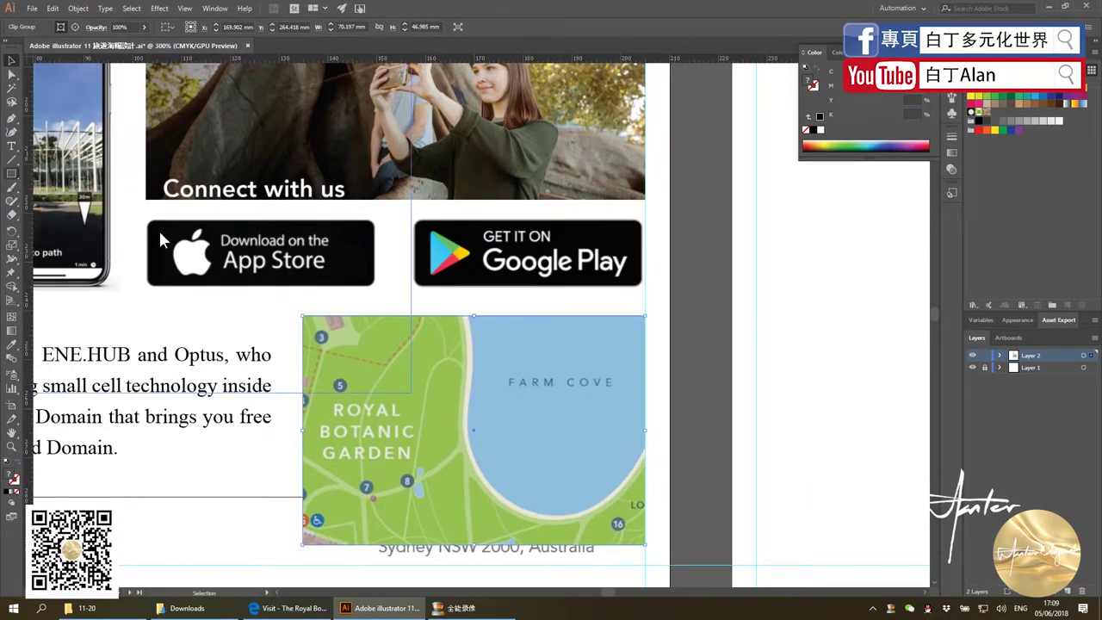
Trim the map to a shorter rectangle with a second clipping mask, above the address
left_click(12, 173)
left_click_drag(300, 315, 646, 477)
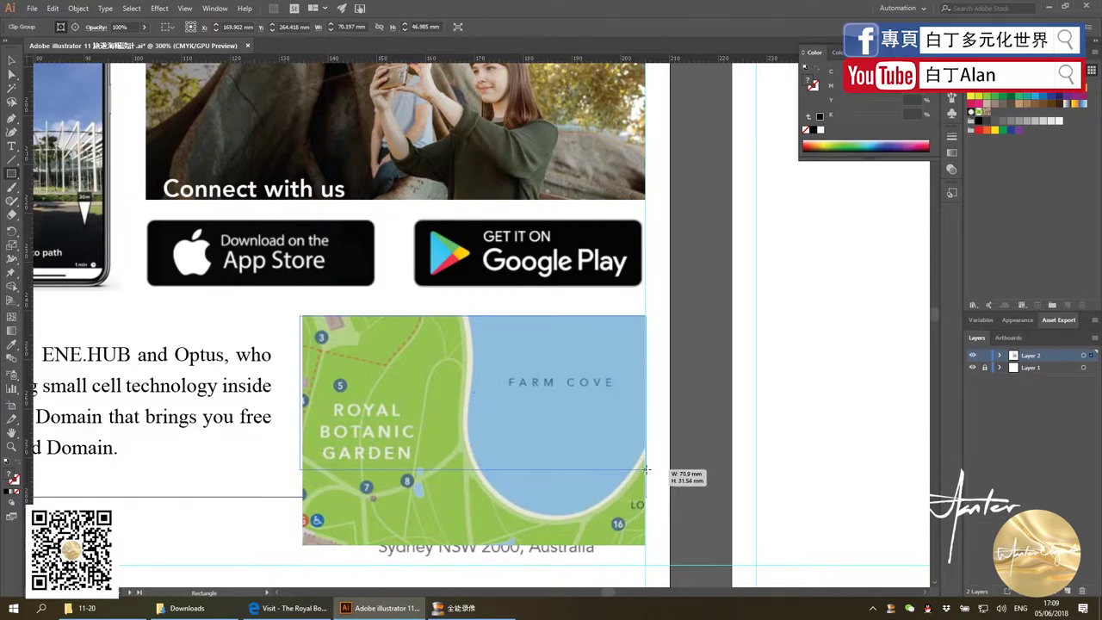
left_click_drag(646, 477, 645, 472)
key("ctrl")
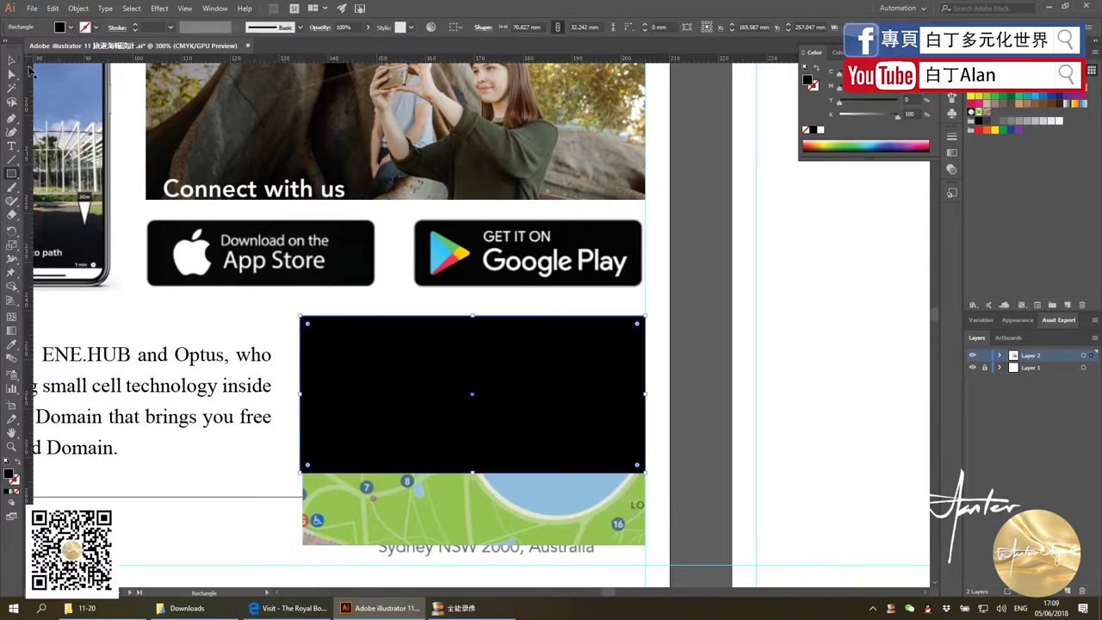
left_click(379, 495, "shift")
right_click(378, 493)
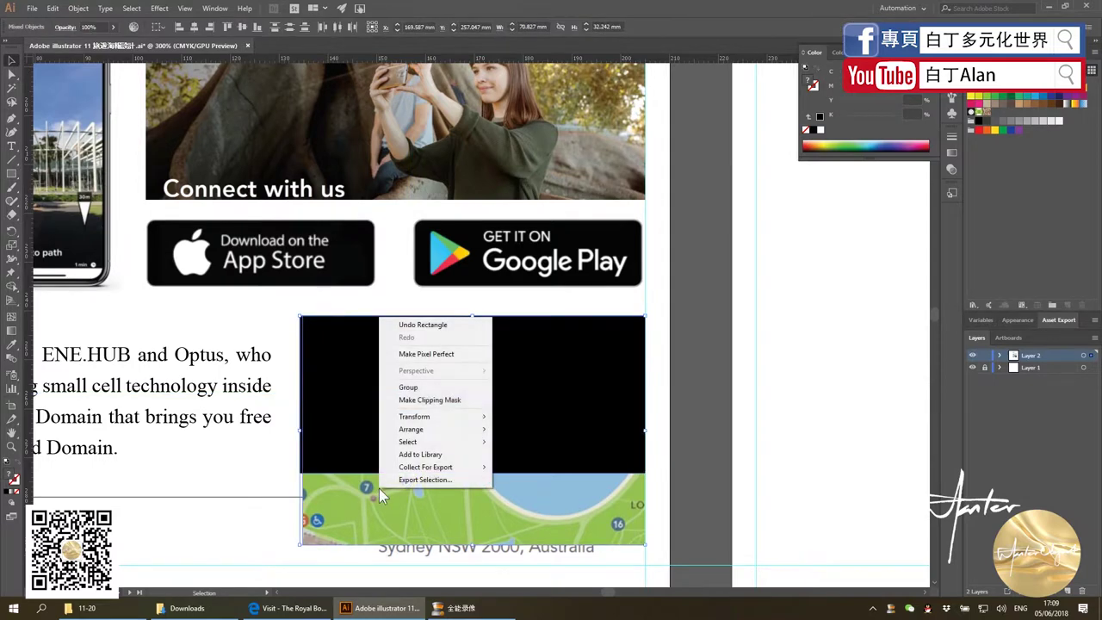
left_click(417, 399)
left_click(667, 433)
scroll(667, 433, "down", 2)
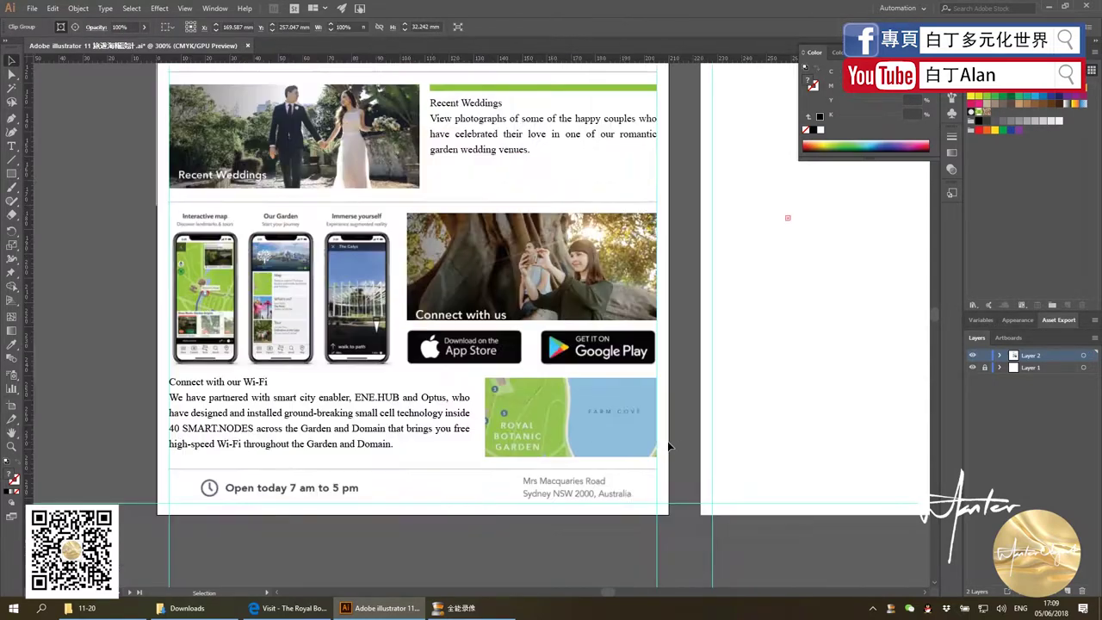
scroll(654, 437, "down", 2)
scroll(647, 439, "up", 1)
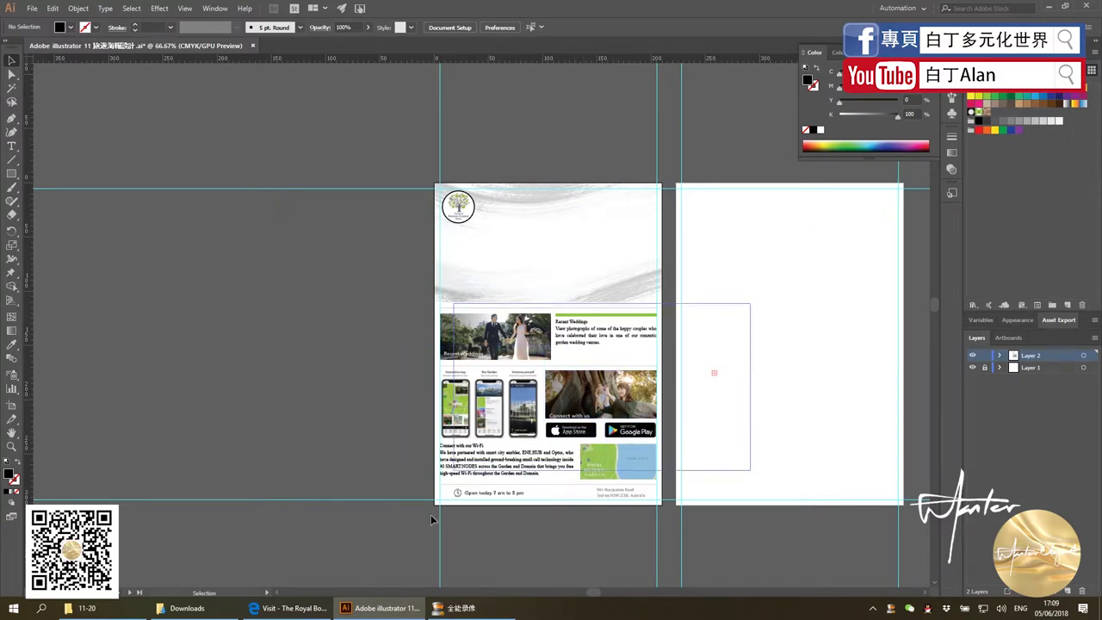
left_click(293, 608)
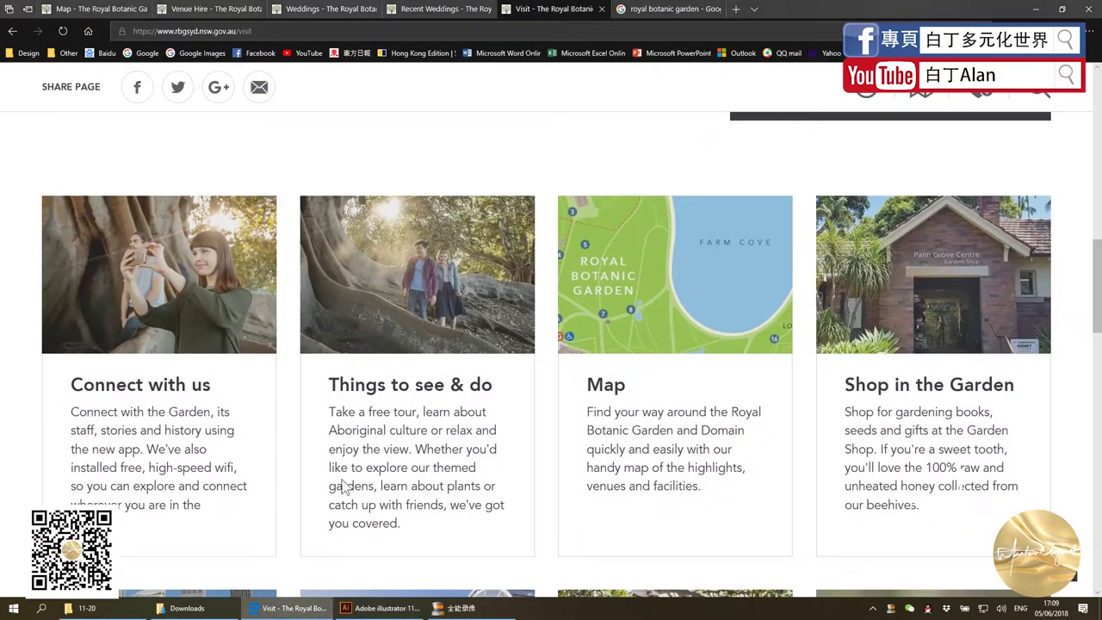
scroll(392, 431, "up", 5)
scroll(391, 432, "up", 5)
scroll(378, 401, "up", 2)
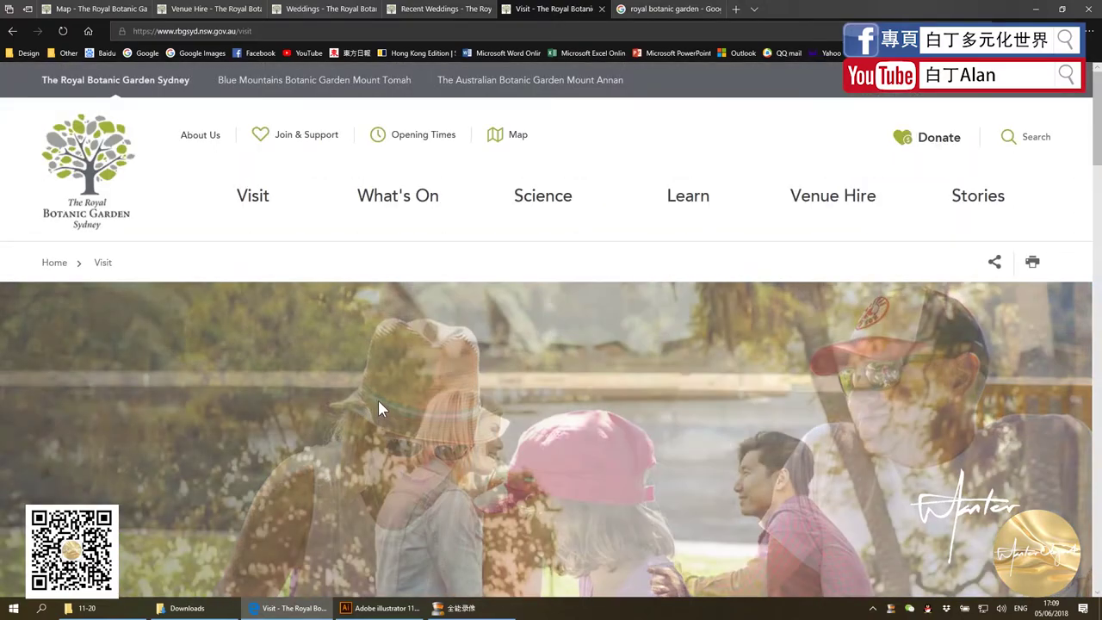
left_click(531, 198)
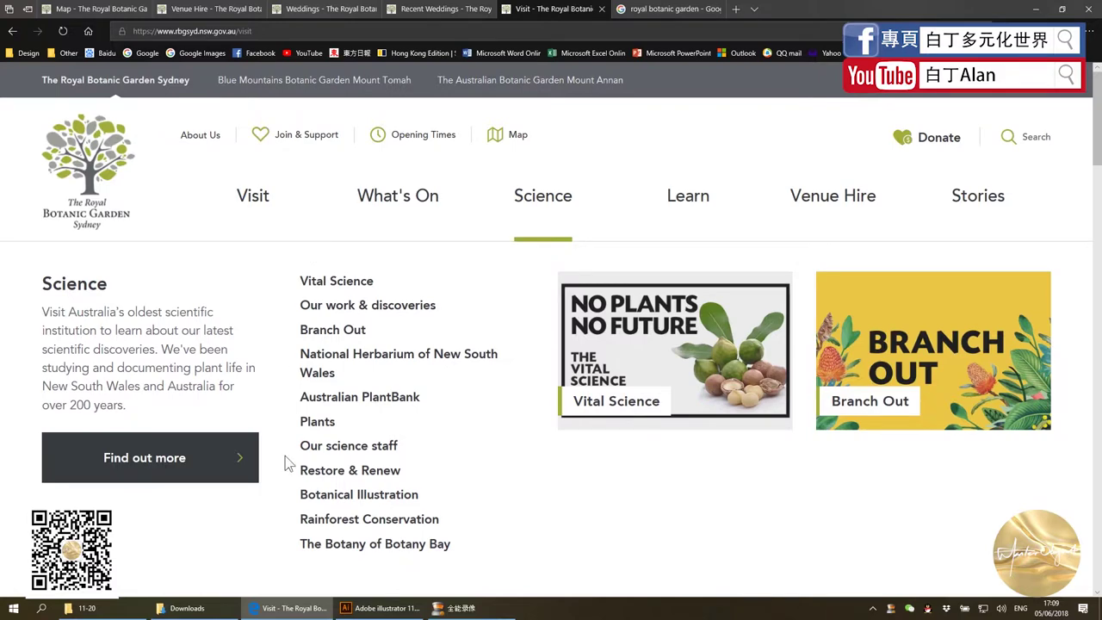
left_click(378, 608)
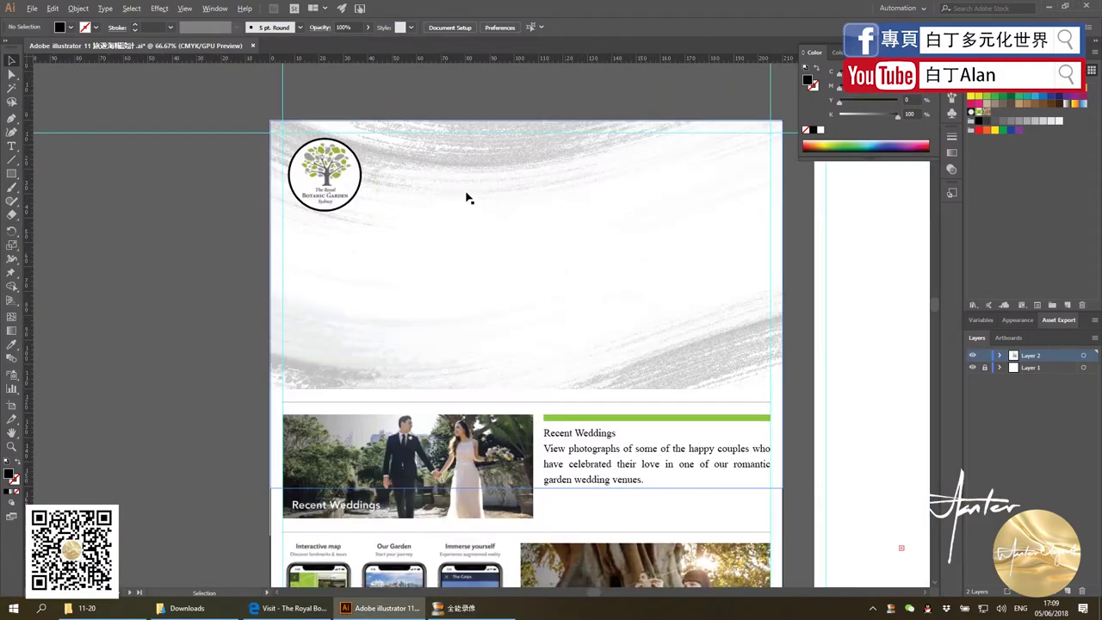
Reshape the small pasteboard text frame into a long, thin one-line box
left_click(12, 146)
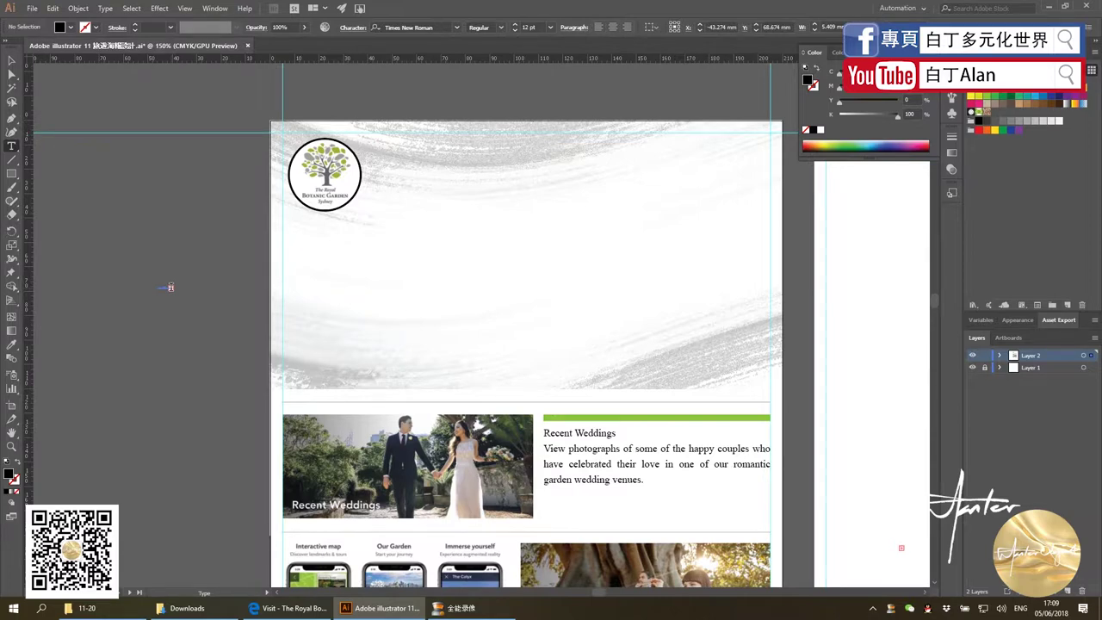
left_click(10, 61)
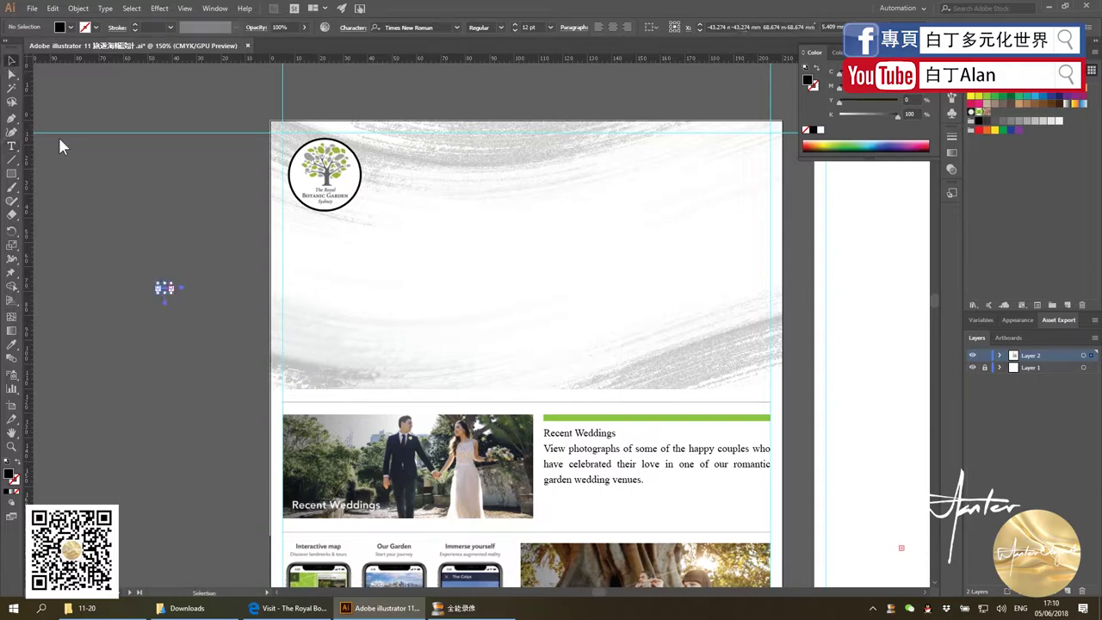
scroll(166, 290, "up", 2)
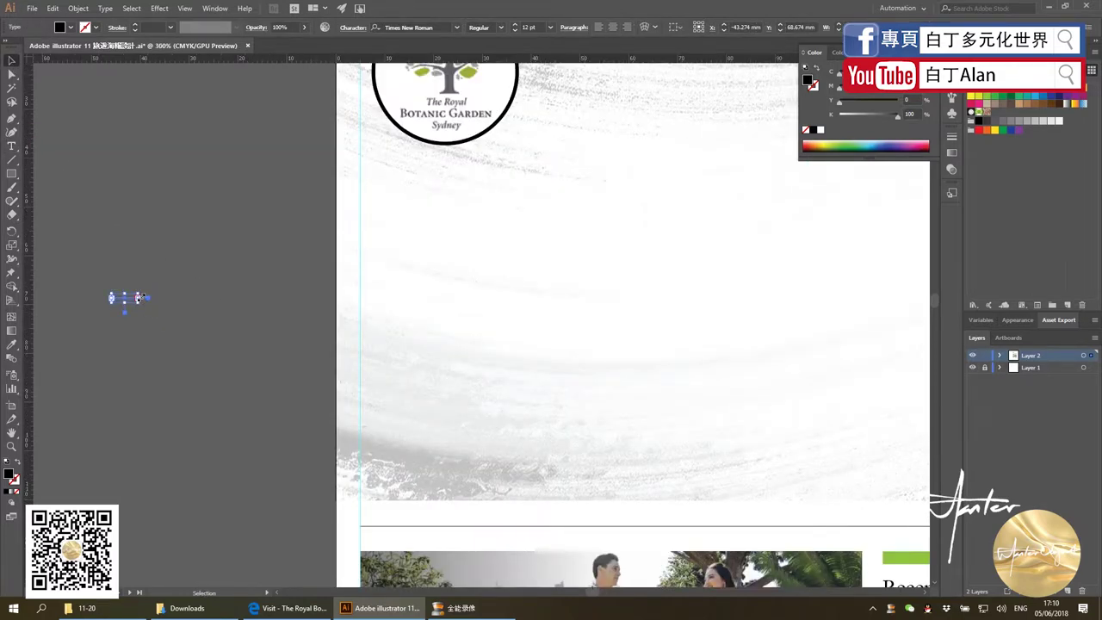
left_click_drag(141, 300, 337, 397)
left_click_drag(603, 476, 603, 395)
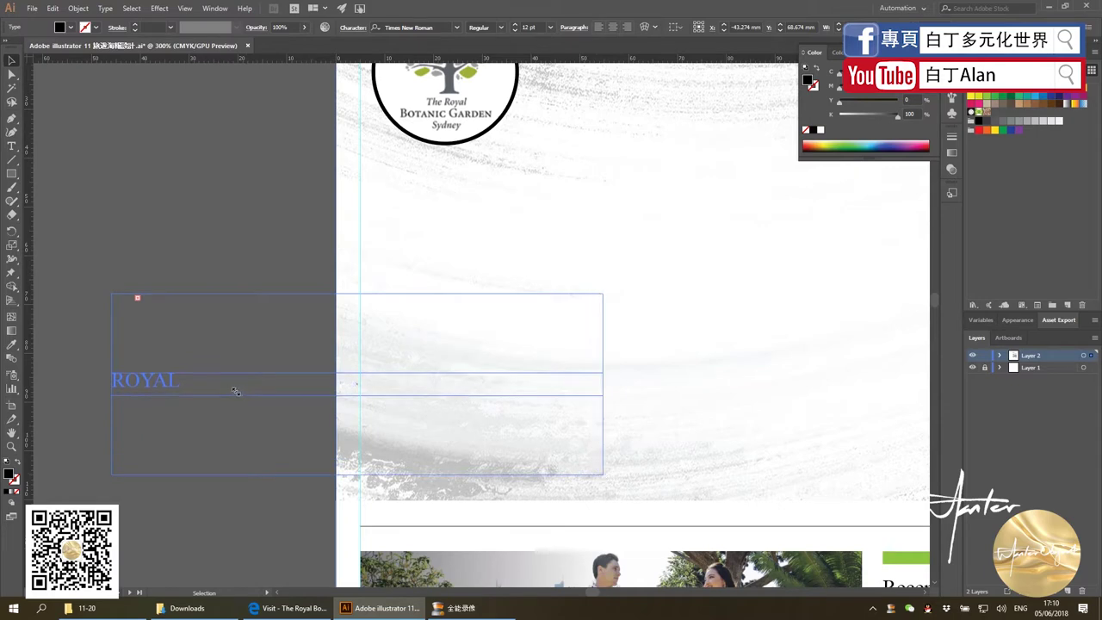
Complete the title text after ROYAL so it reads ROYAL BOTANIC GARDEN
left_click(12, 151)
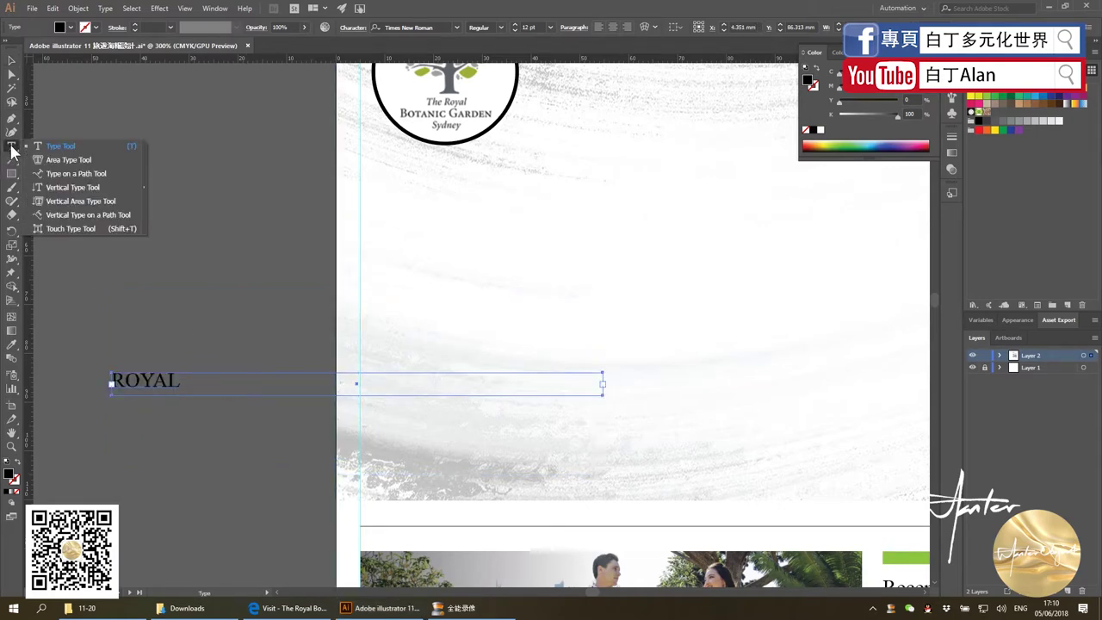
left_click(186, 386)
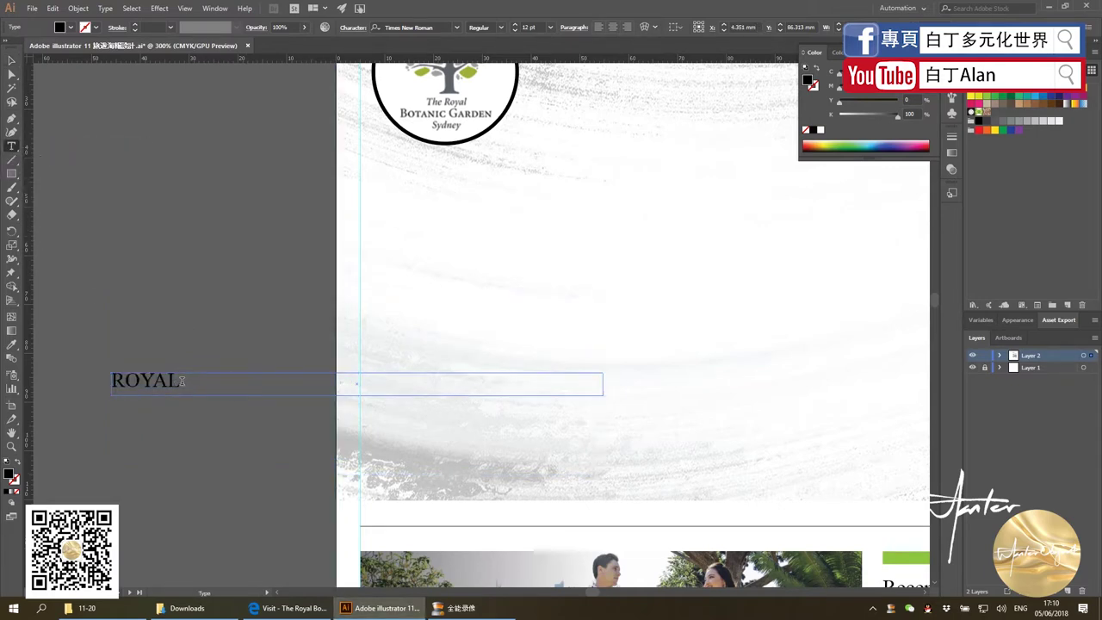
type(" B")
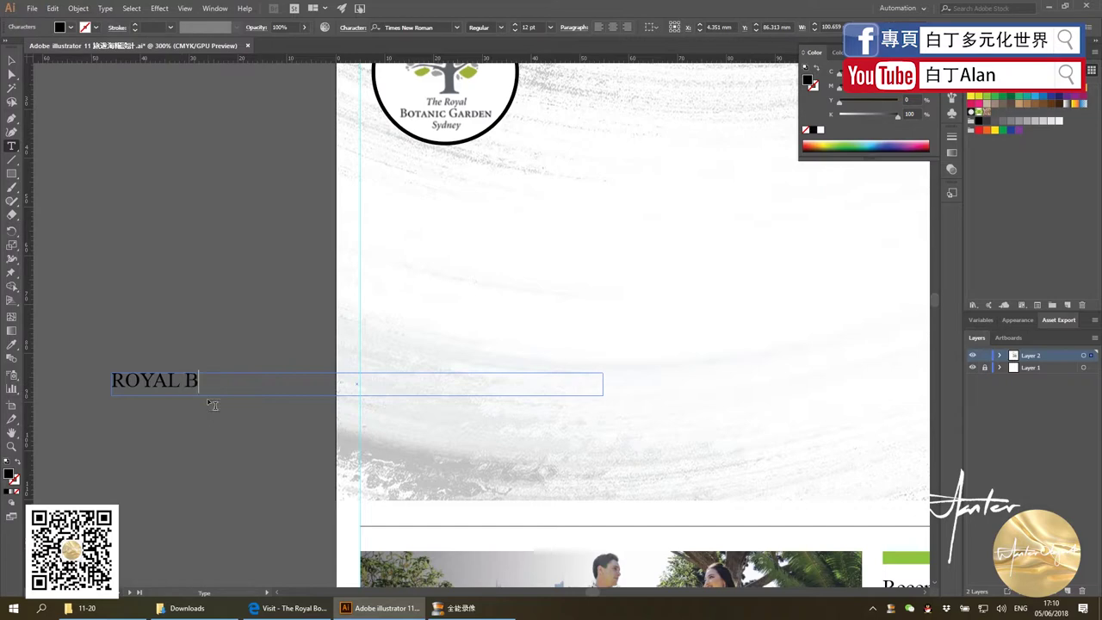
type("O")
type("N")
key("alt+Tab")
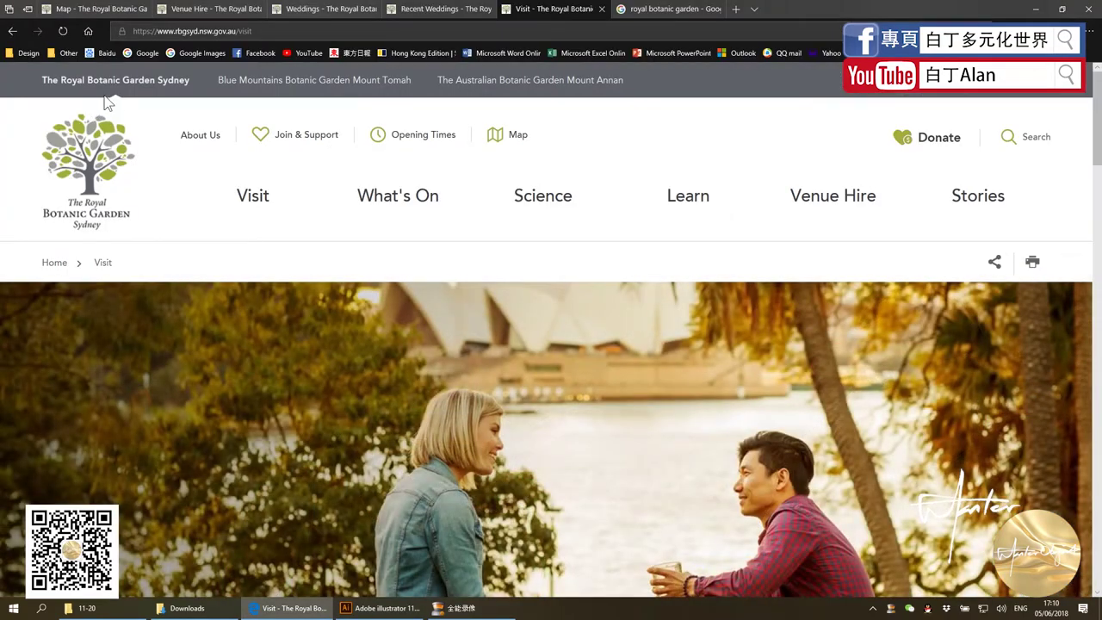
key("alt+Tab")
key("alt+Tab")
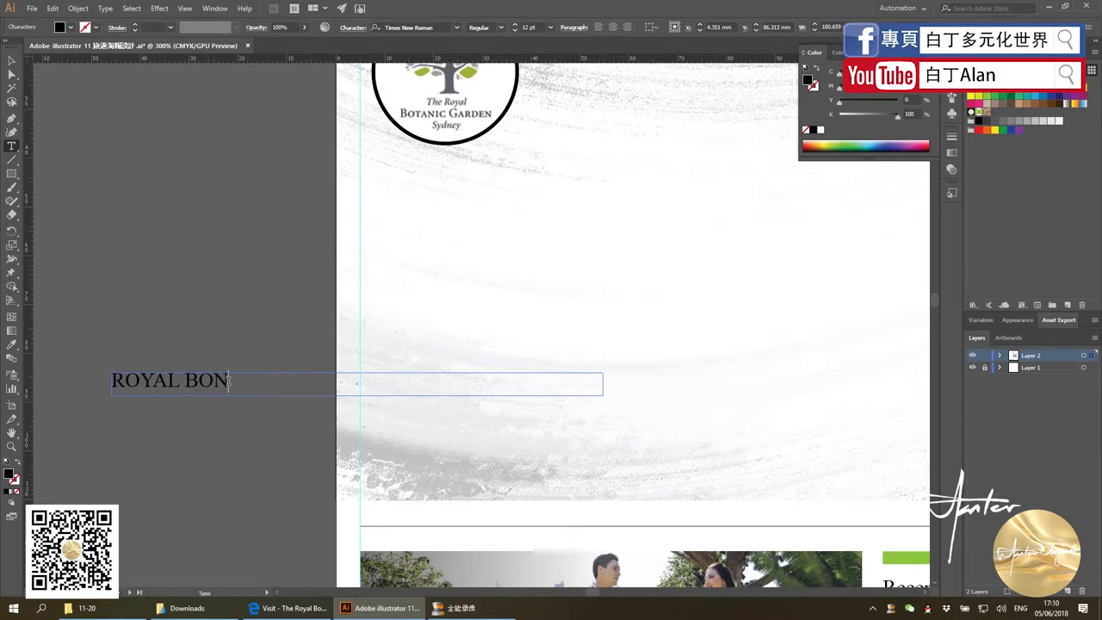
key("shift+Left")
type("TAON")
type("IC")
key("BackSpace")
type("GARDEN")
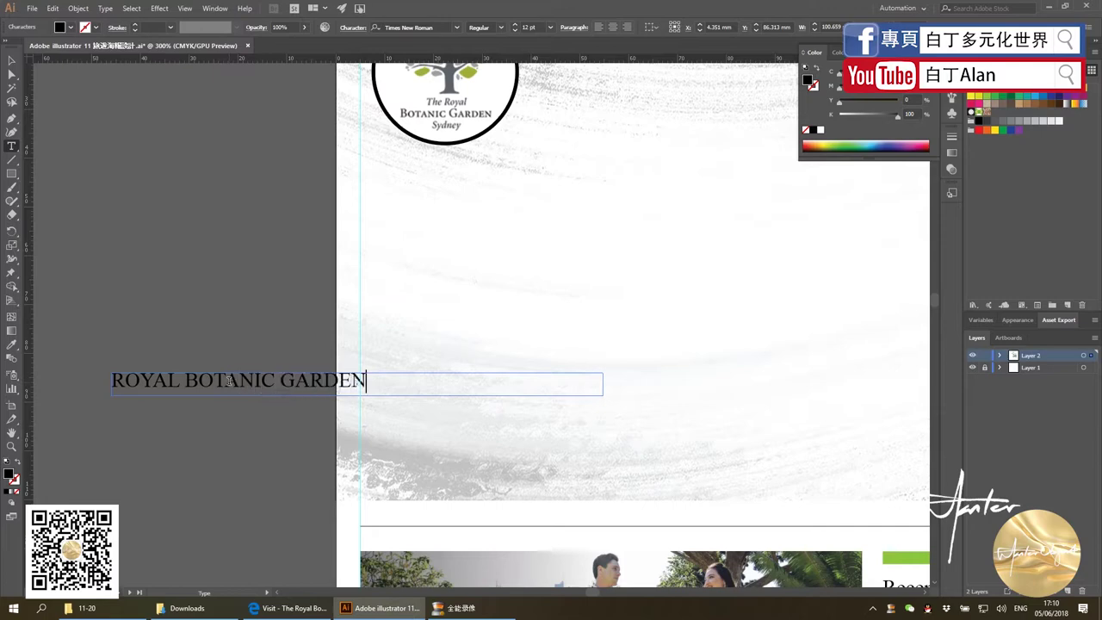
Set the ROYAL BOTANIC GARDEN title to 18 pt
left_click(12, 61)
left_click(549, 26)
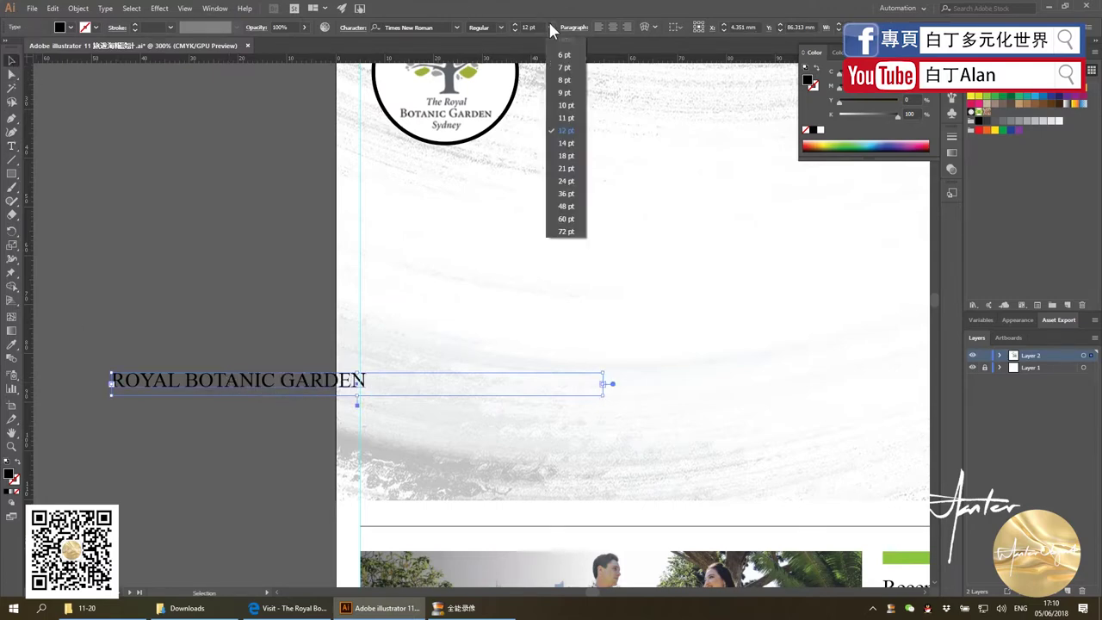
key("Escape")
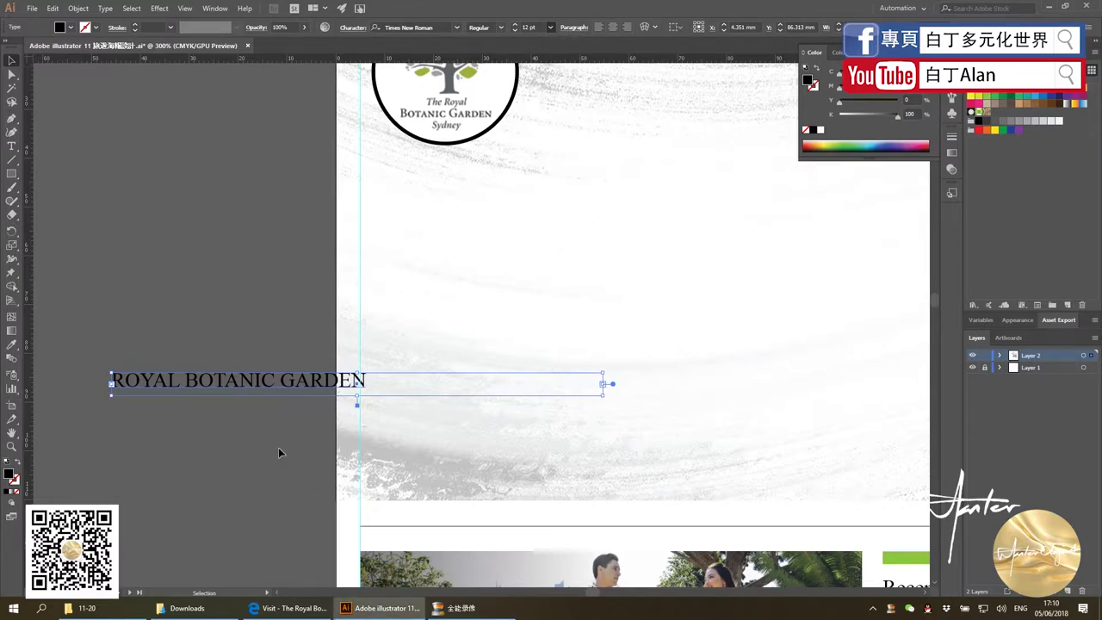
key("ctrl+shift+period")
key("ctrl+shift+period")
key("ctrl+shift+period")
scroll(278, 447, "down", 2)
Move the title beside the logo and place a copy lower in the header
scroll(278, 448, "down", 1)
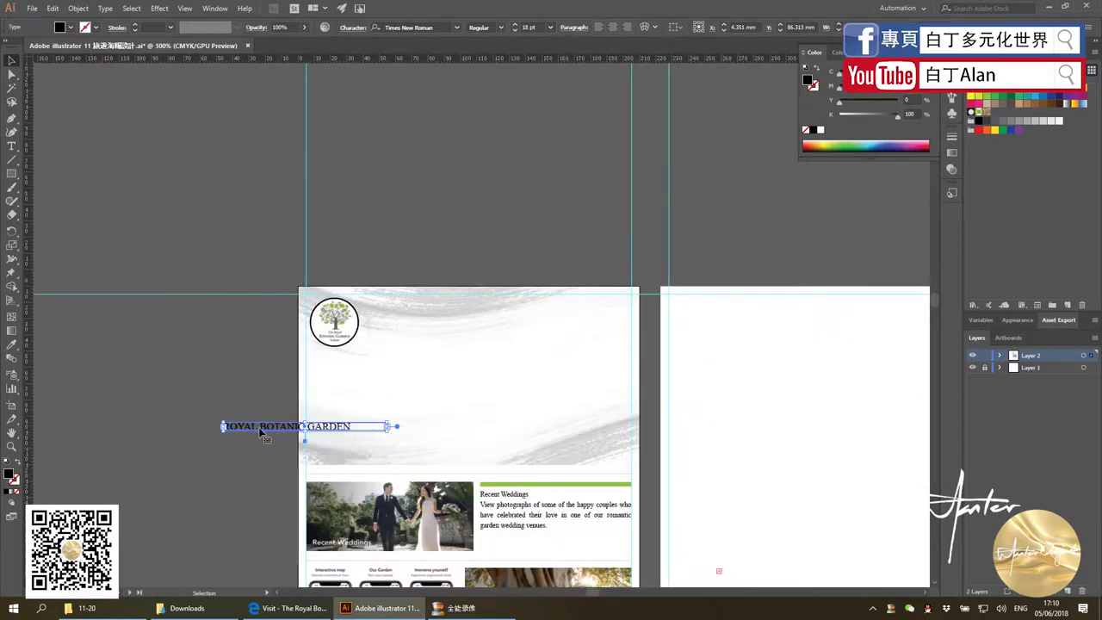
left_click_drag(261, 431, 401, 326)
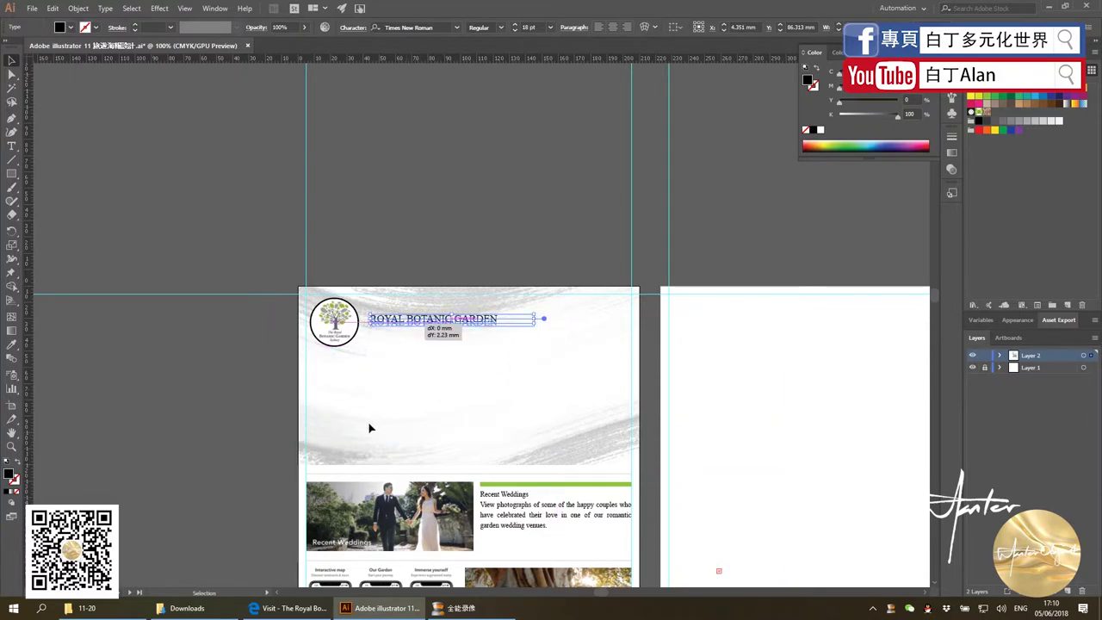
left_click_drag(370, 428, 341, 465)
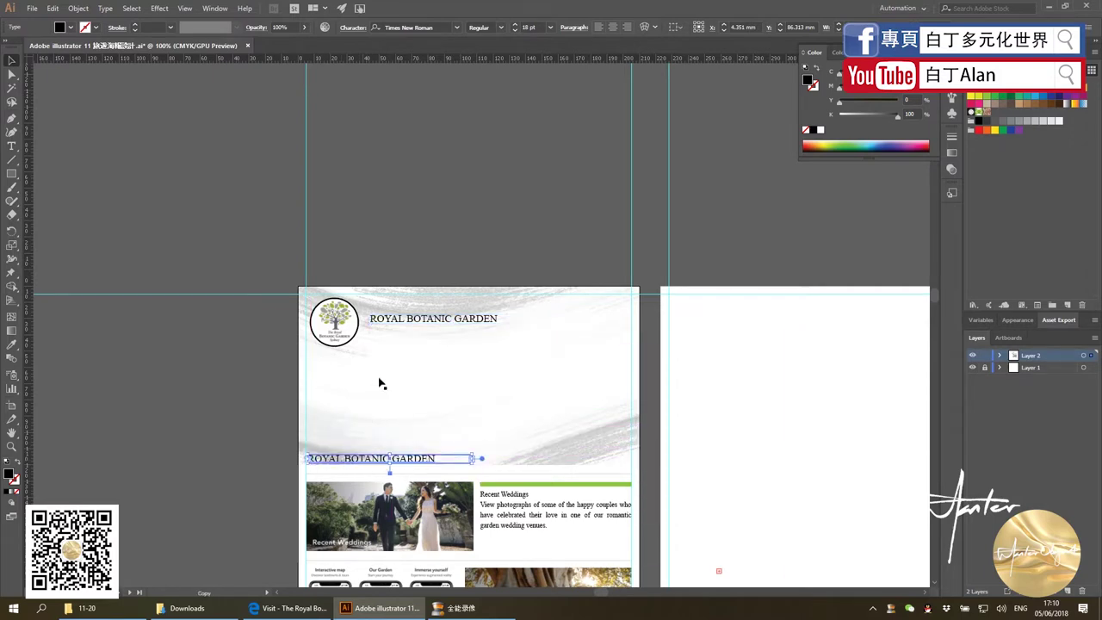
Make the top title 36 pt, widen its box, and nudge it beside the logo
left_click(394, 322)
left_click(549, 27)
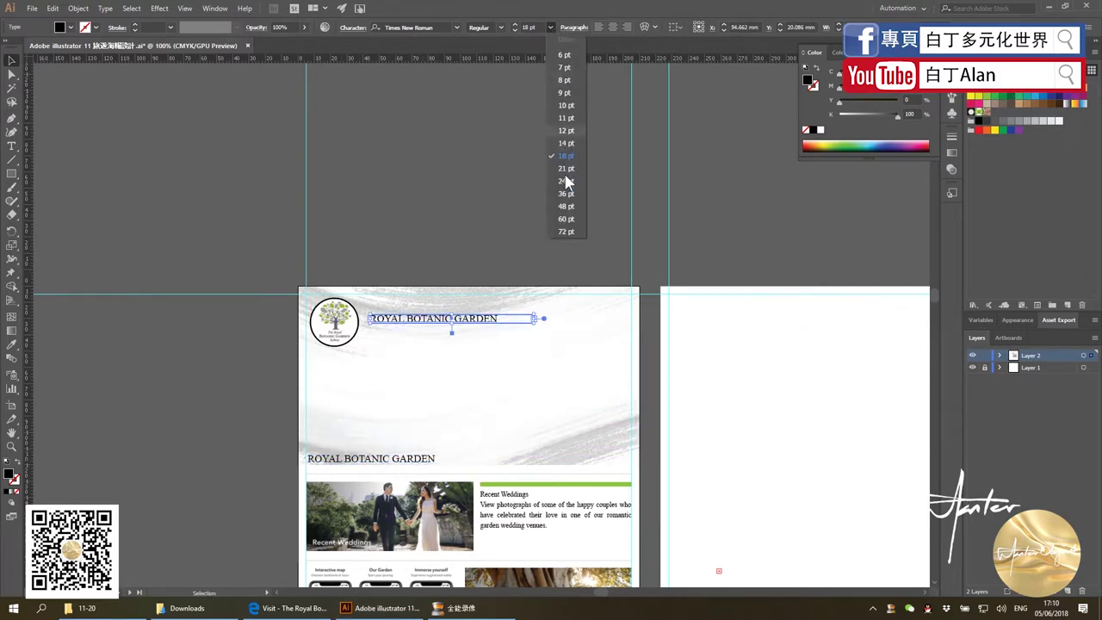
left_click(565, 194)
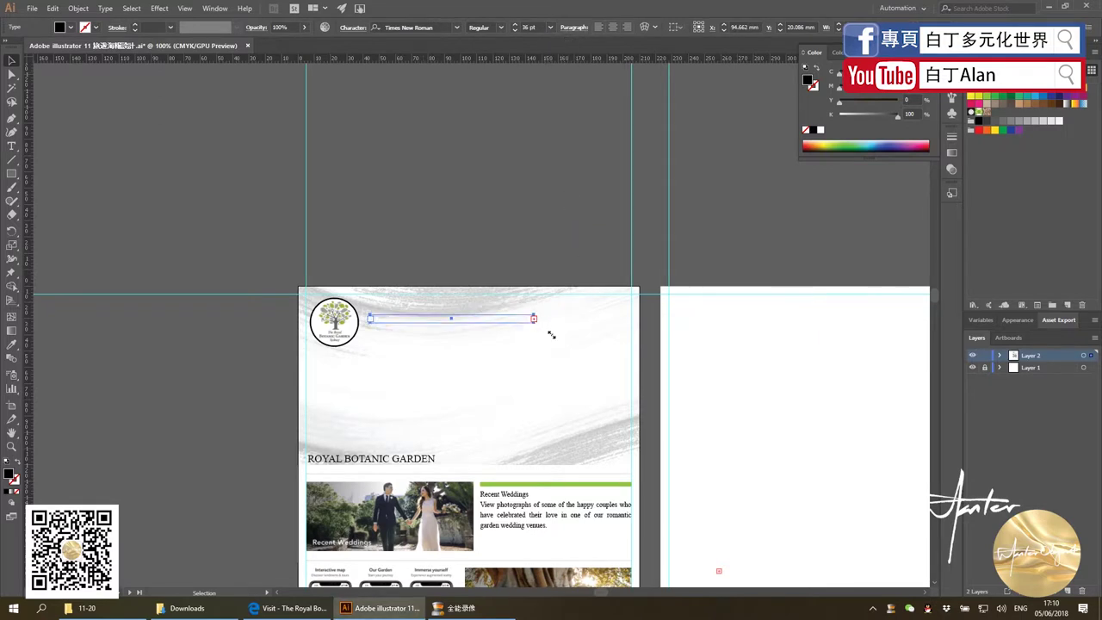
left_click_drag(551, 334, 648, 365)
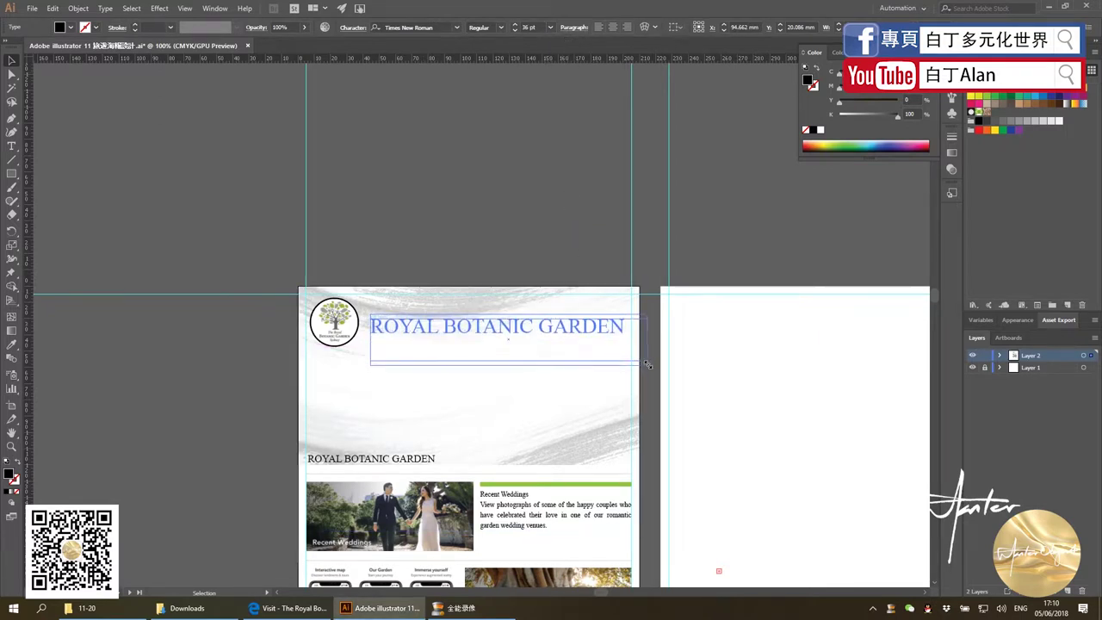
scroll(426, 325, "up", 2)
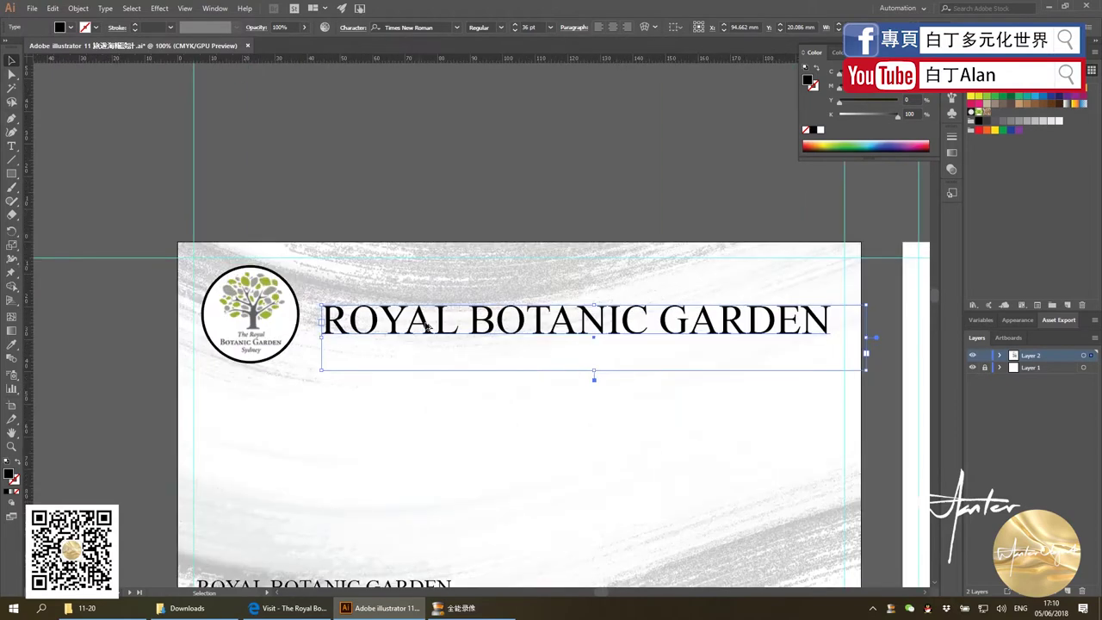
scroll(426, 326, "up", 3)
left_click_drag(476, 324, 451, 308)
left_click(452, 170)
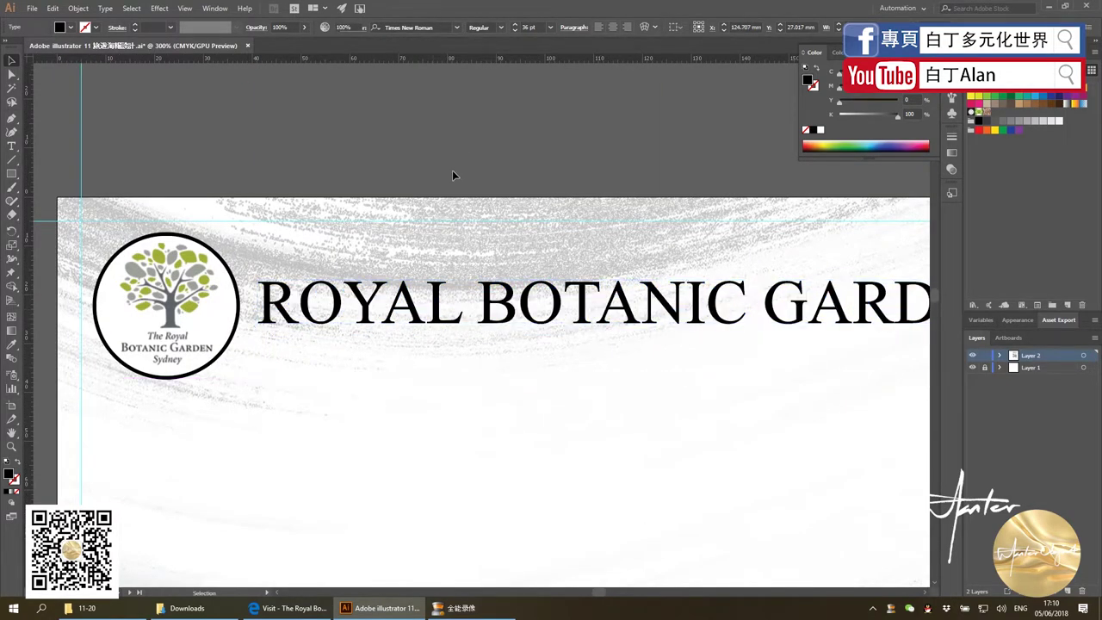
scroll(452, 170, "down", 1)
scroll(453, 172, "down", 1)
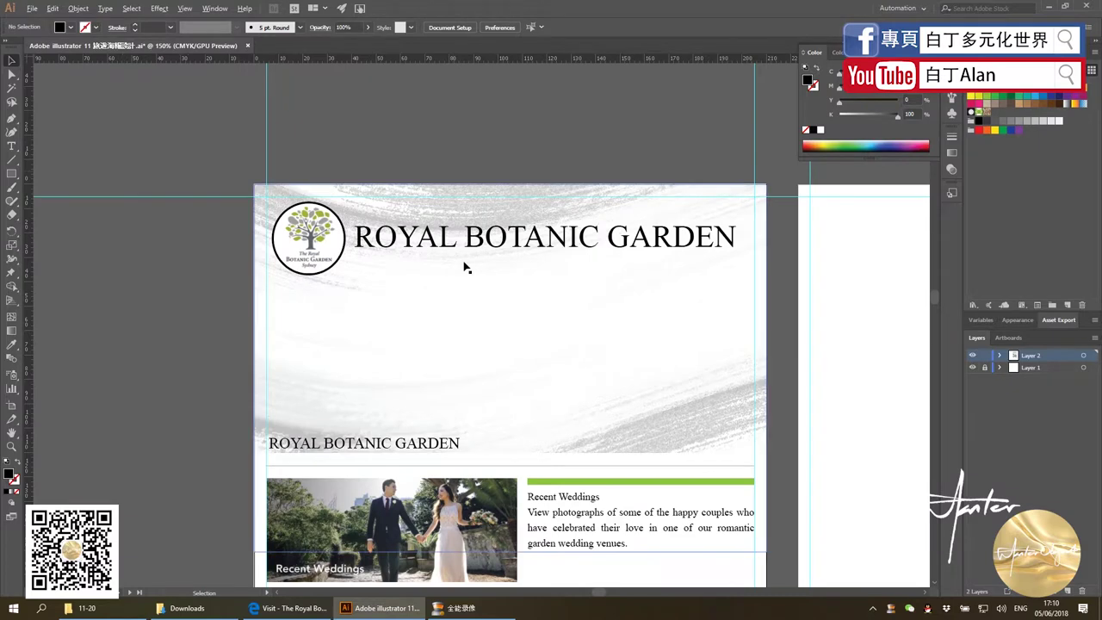
Extend the white background block's top edge upward over the header's bottom
left_click(367, 444)
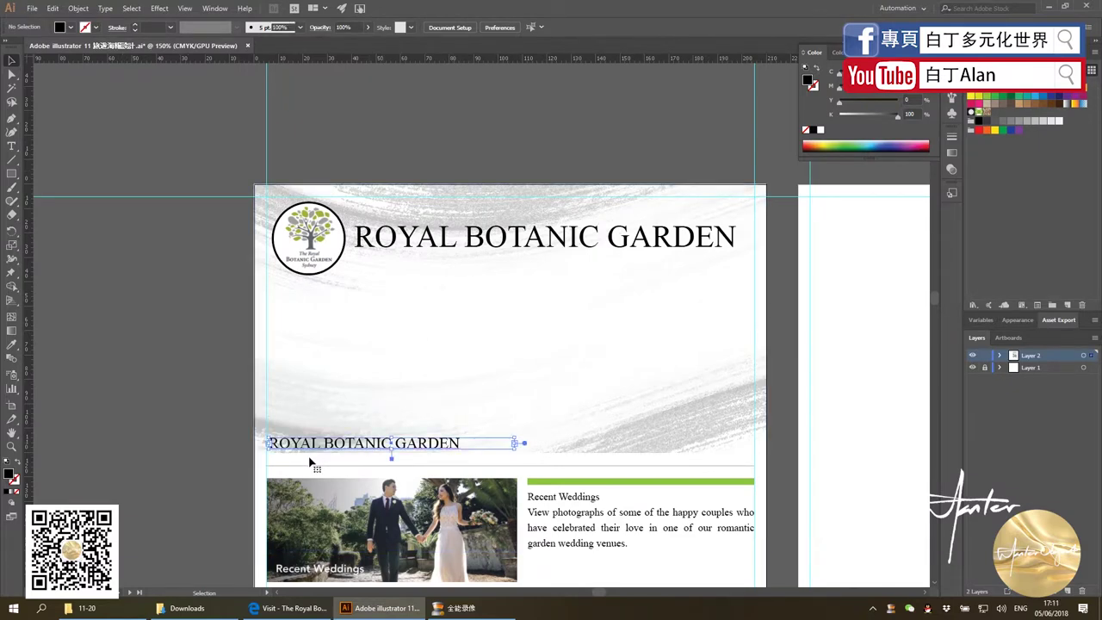
key("ctrl+plus")
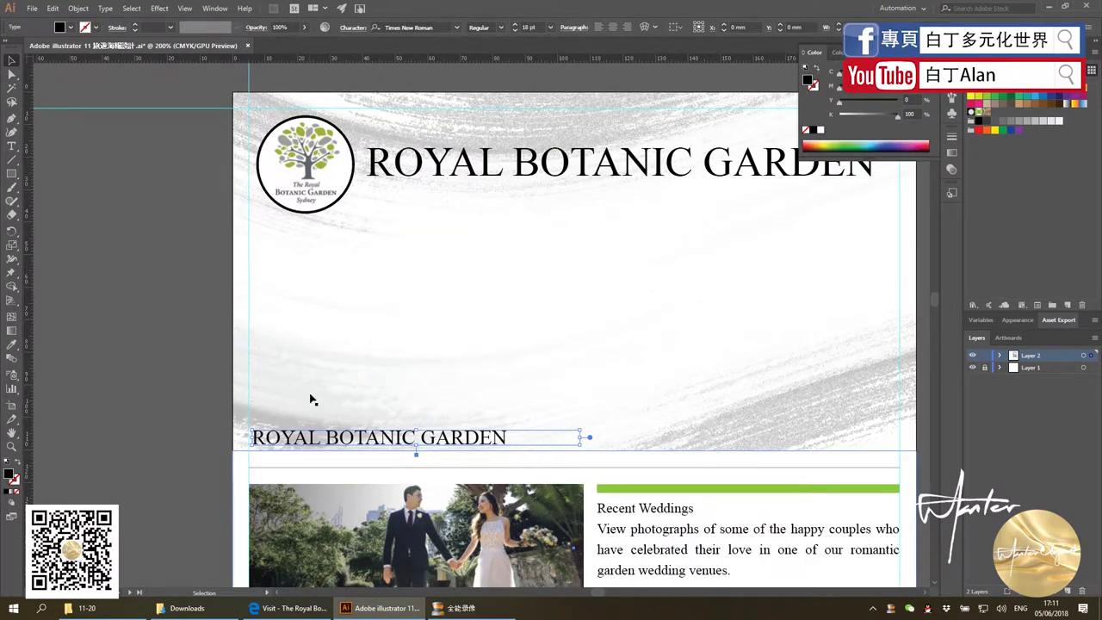
left_click(257, 475)
left_click(247, 453)
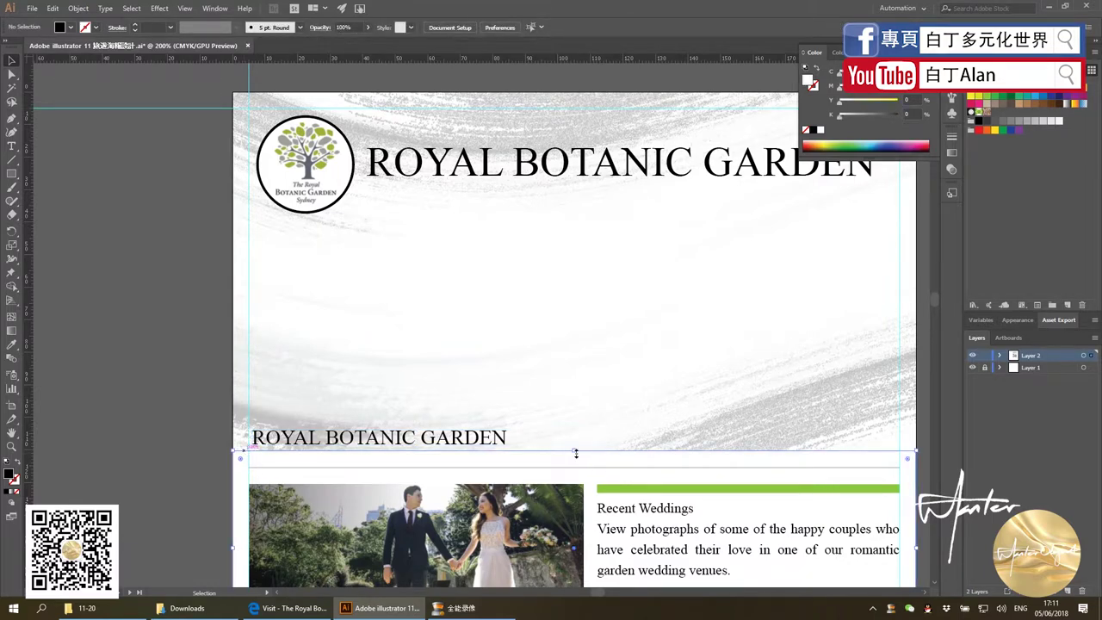
left_click_drag(575, 451, 577, 423)
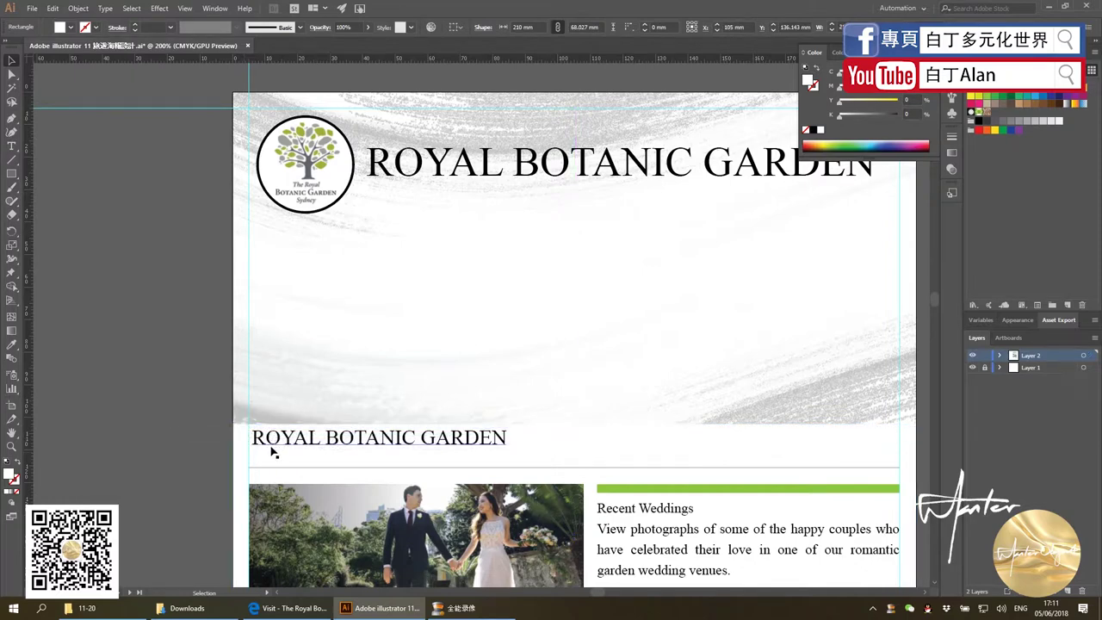
Shift the small ROYAL BOTANIC GARDEN title down onto the white area above Recent Weddings
left_click_drag(276, 442, 270, 456)
scroll(160, 370, "down", 1)
scroll(161, 370, "down", 1)
scroll(160, 371, "down", 2)
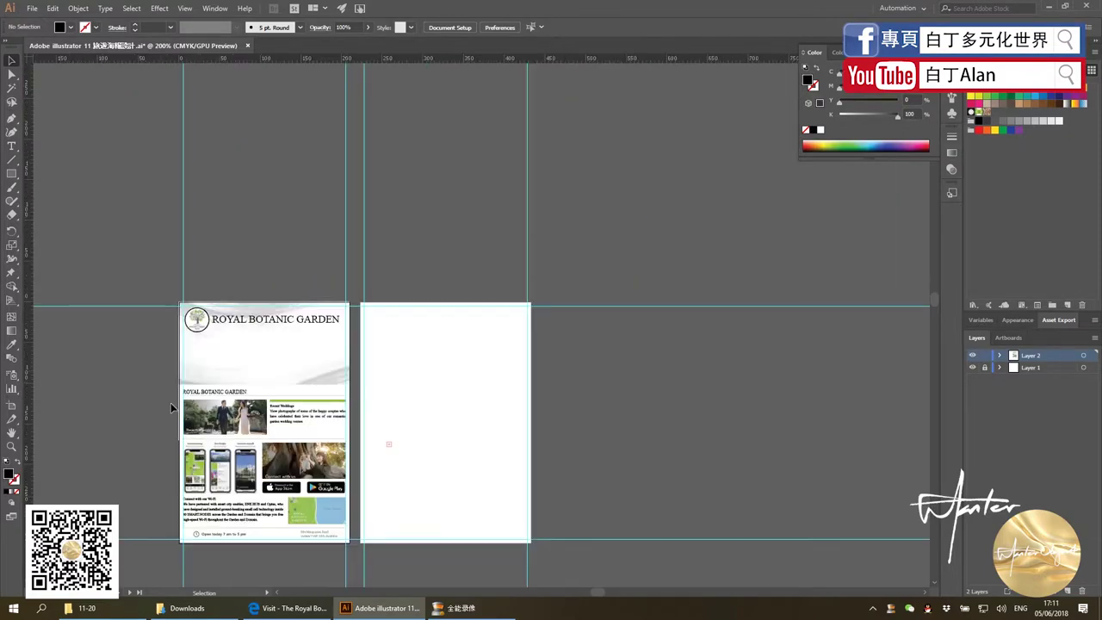
scroll(179, 502, "up", 1)
scroll(179, 502, "up", 2)
scroll(305, 461, "down", 1)
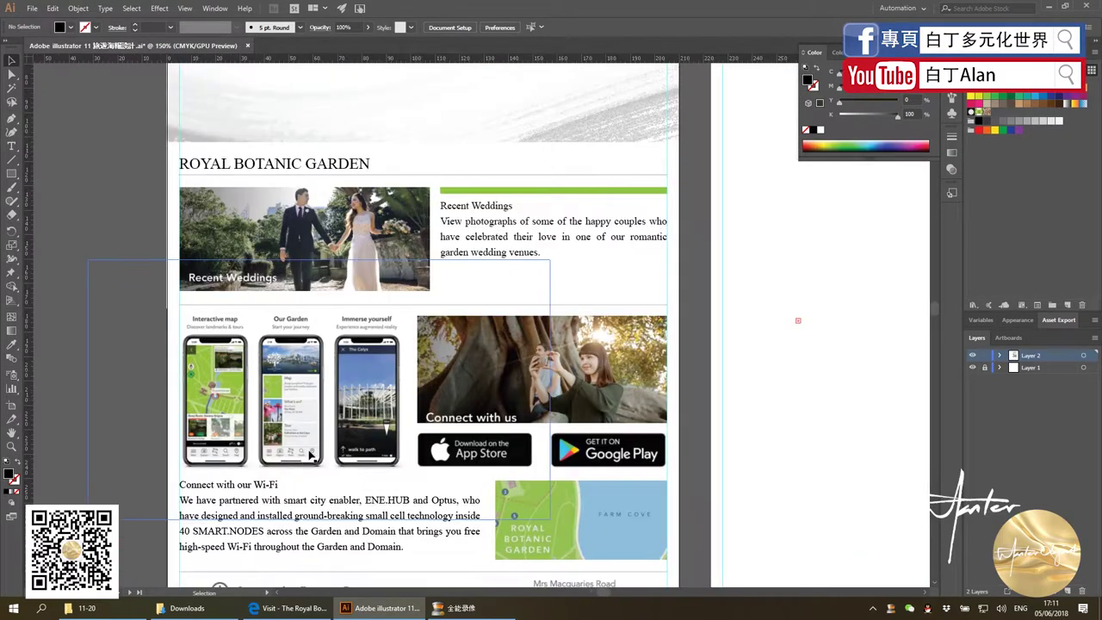
Change the small title text to read EVENT and deselect it
double_click(245, 166)
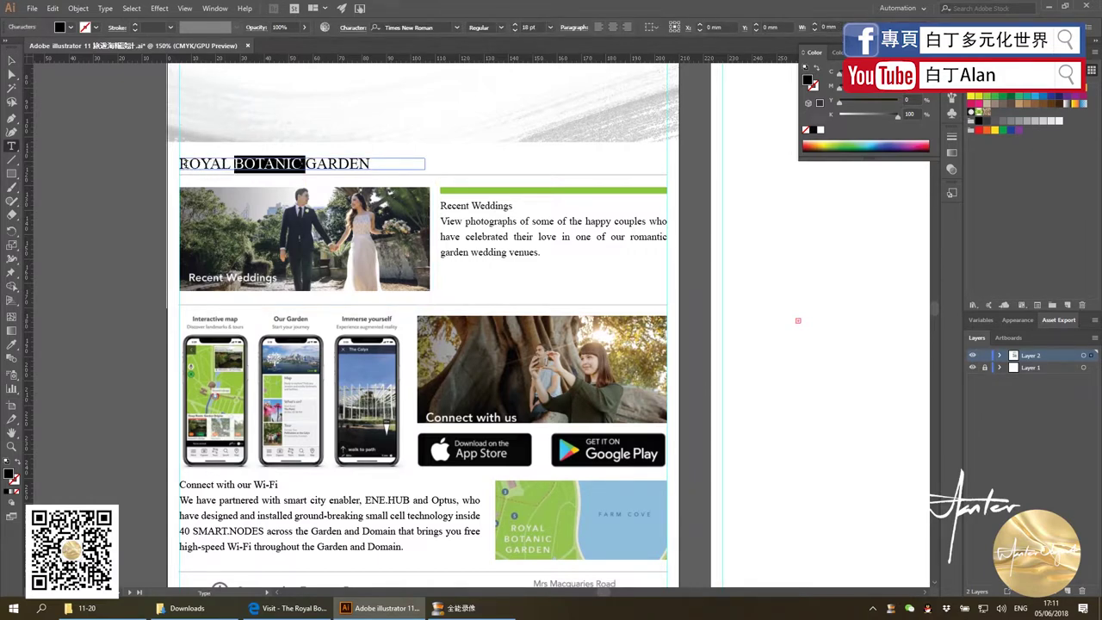
left_click_drag(180, 164, 371, 164)
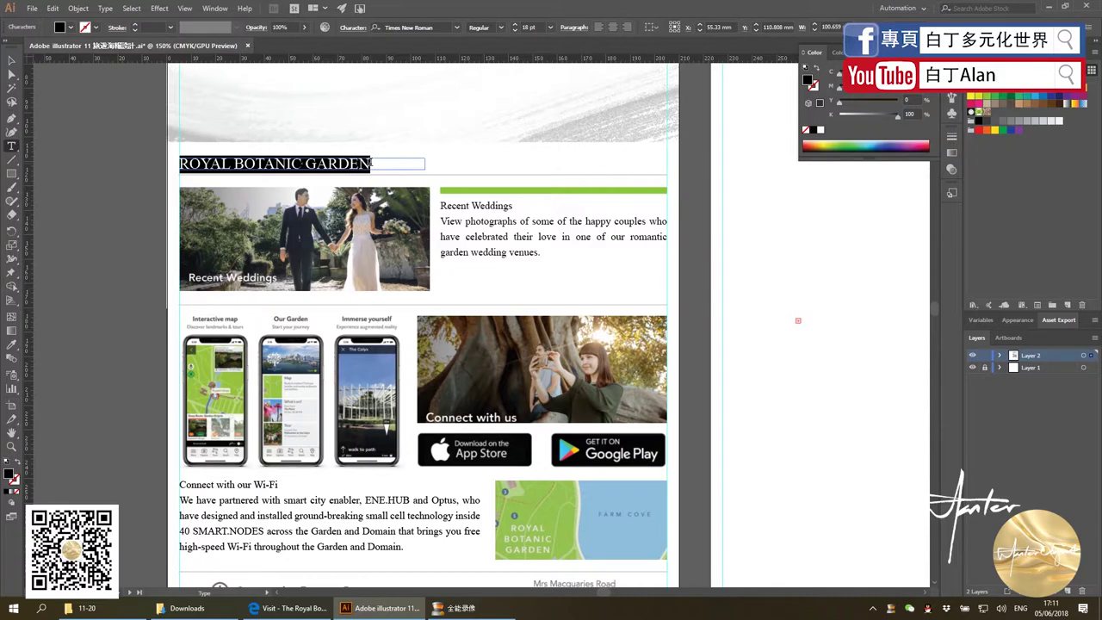
type("EVENT")
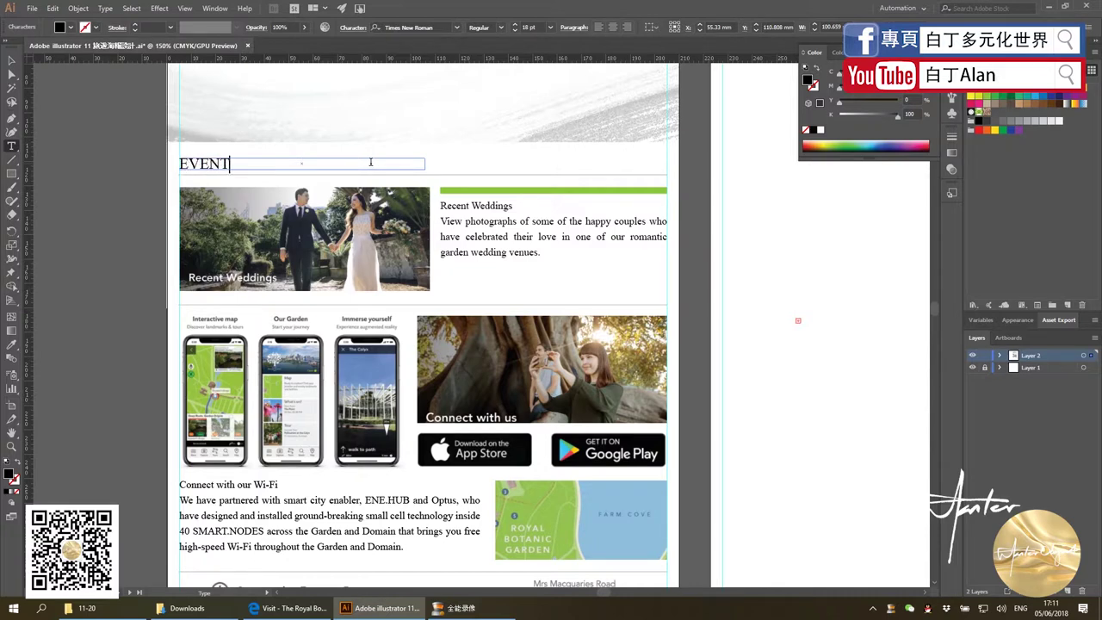
left_click(12, 59)
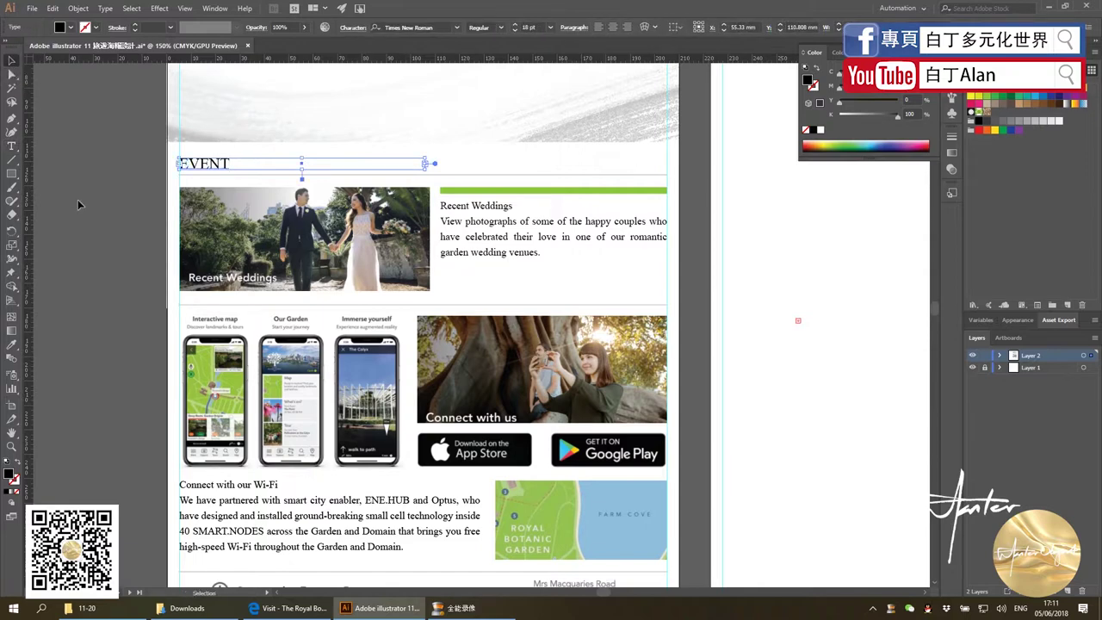
left_click(201, 170)
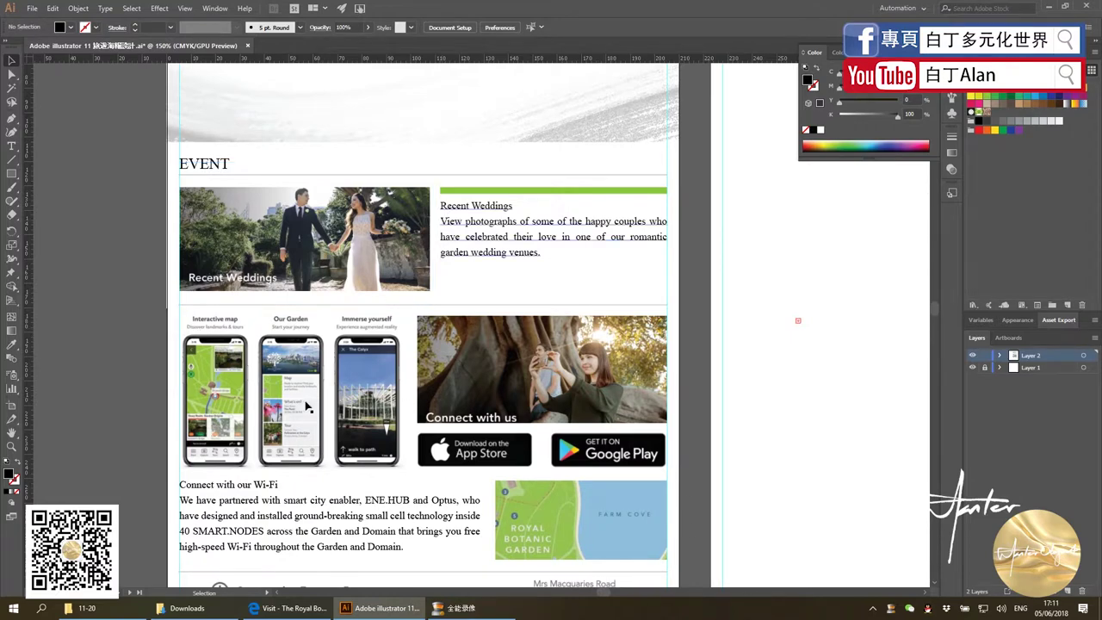
Zoom out to fit both artboards and bring up the garden's Visit page in Edge
scroll(345, 437, "down", 1)
scroll(343, 440, "down", 1)
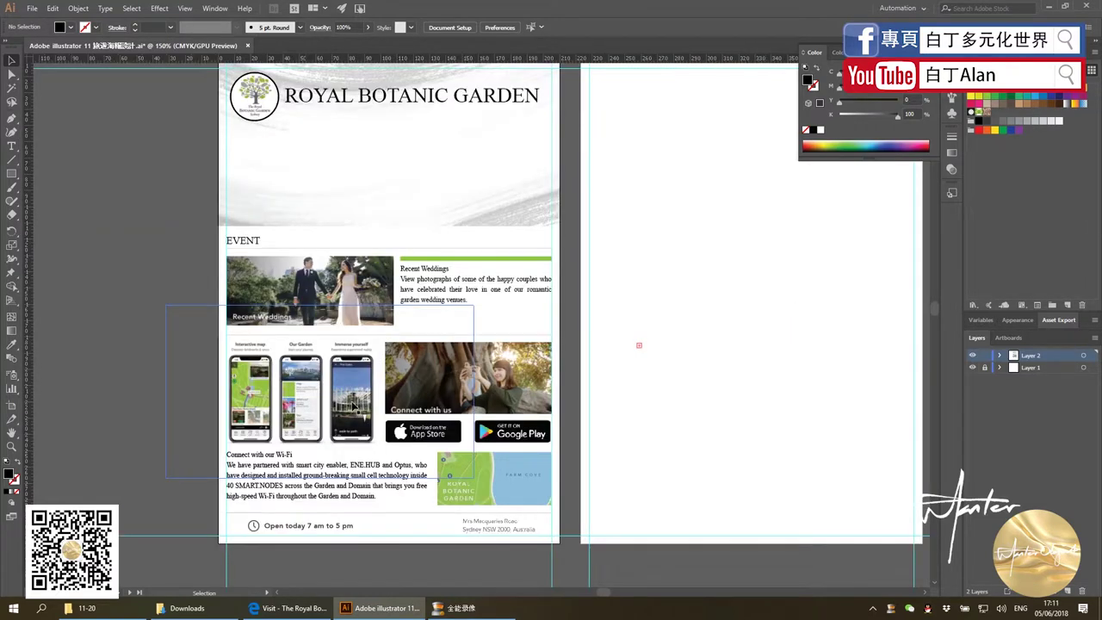
scroll(353, 405, "down", 1)
scroll(353, 405, "down", 1)
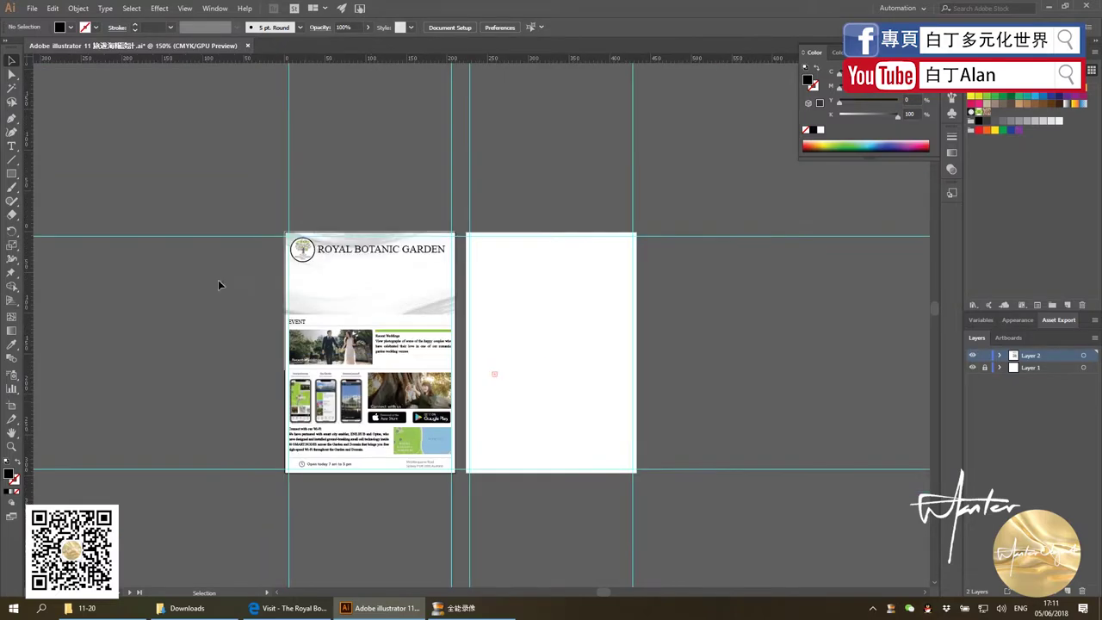
left_click(290, 609)
Browse the Visit page and capture its top banner photo of a boy, then return to Illustrator
scroll(349, 327, "down", 2)
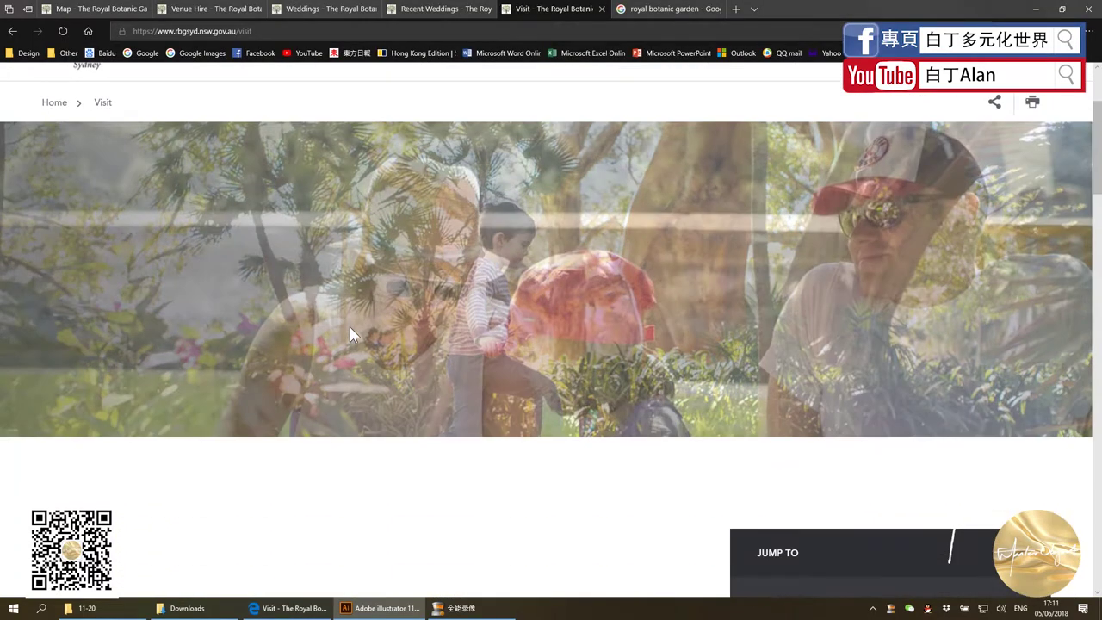
scroll(349, 323, "down", 5)
scroll(348, 330, "down", 10)
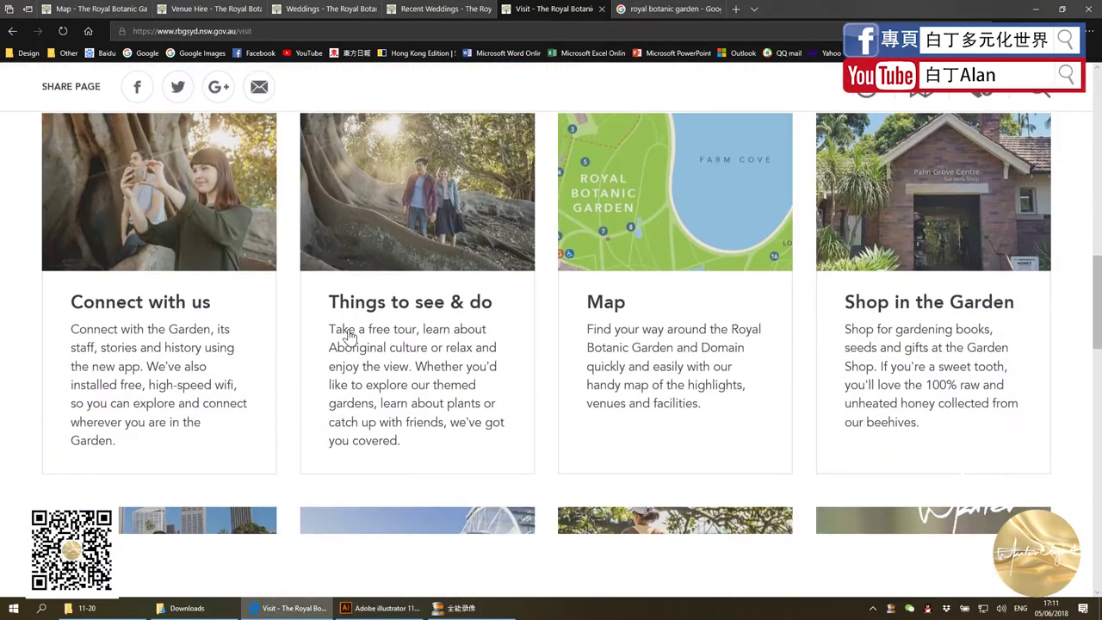
scroll(348, 338, "up", 1)
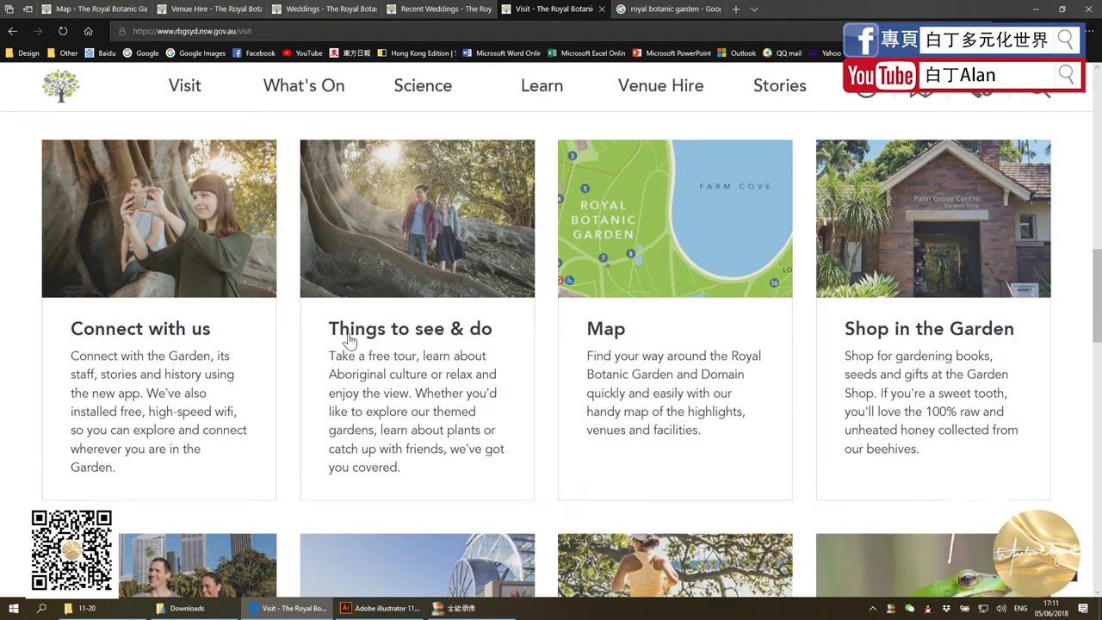
scroll(349, 340, "up", 1)
scroll(1098, 297, "down", 1)
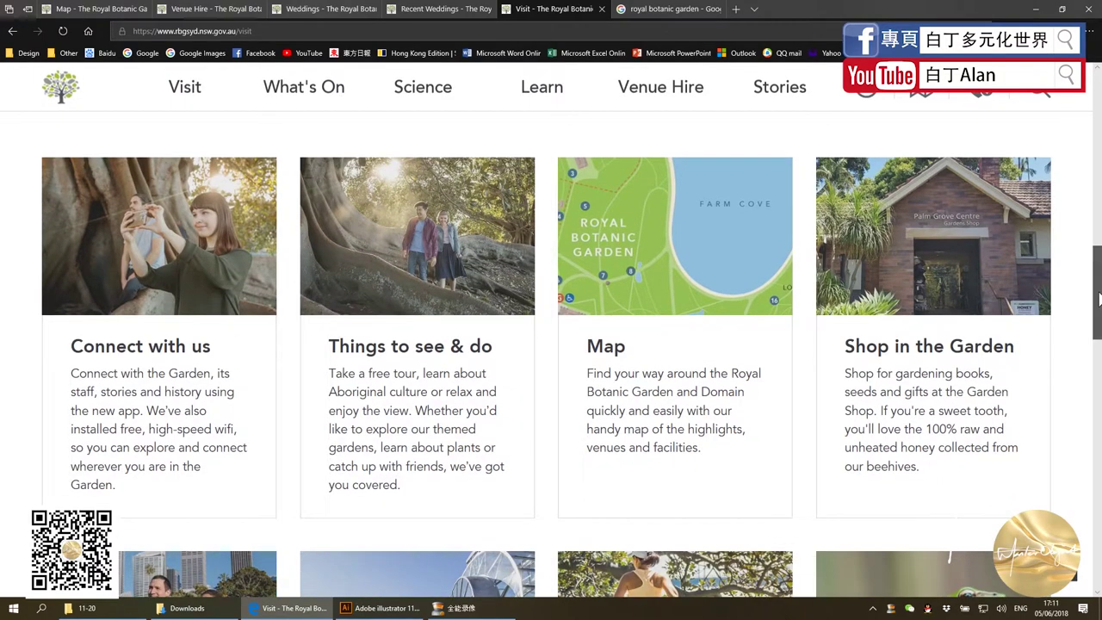
left_click_drag(1099, 297, 1076, 153)
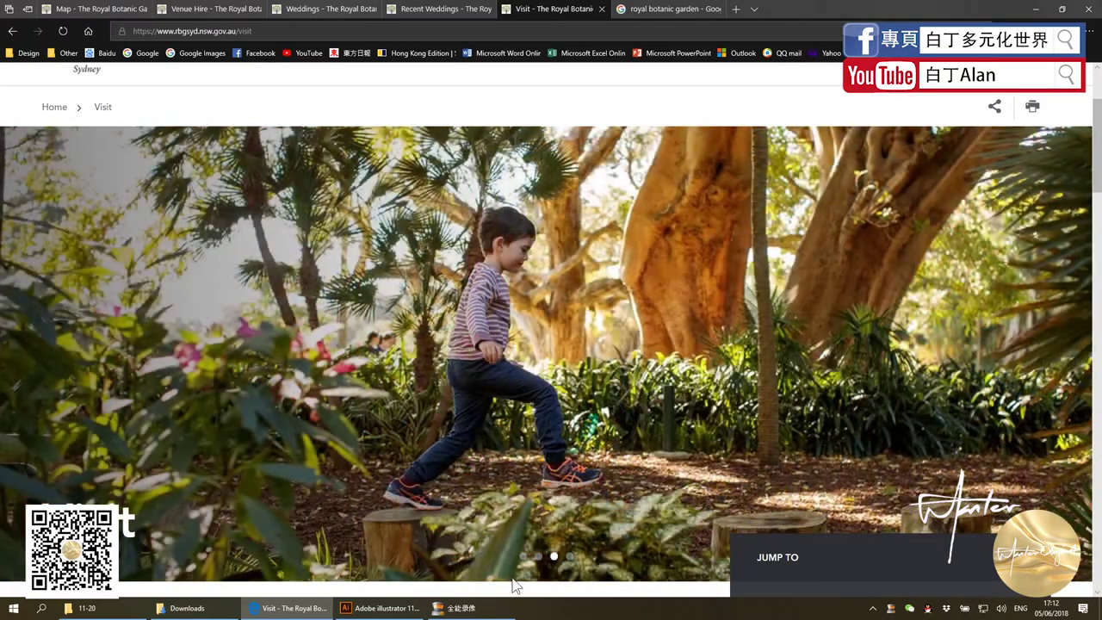
left_click(383, 608)
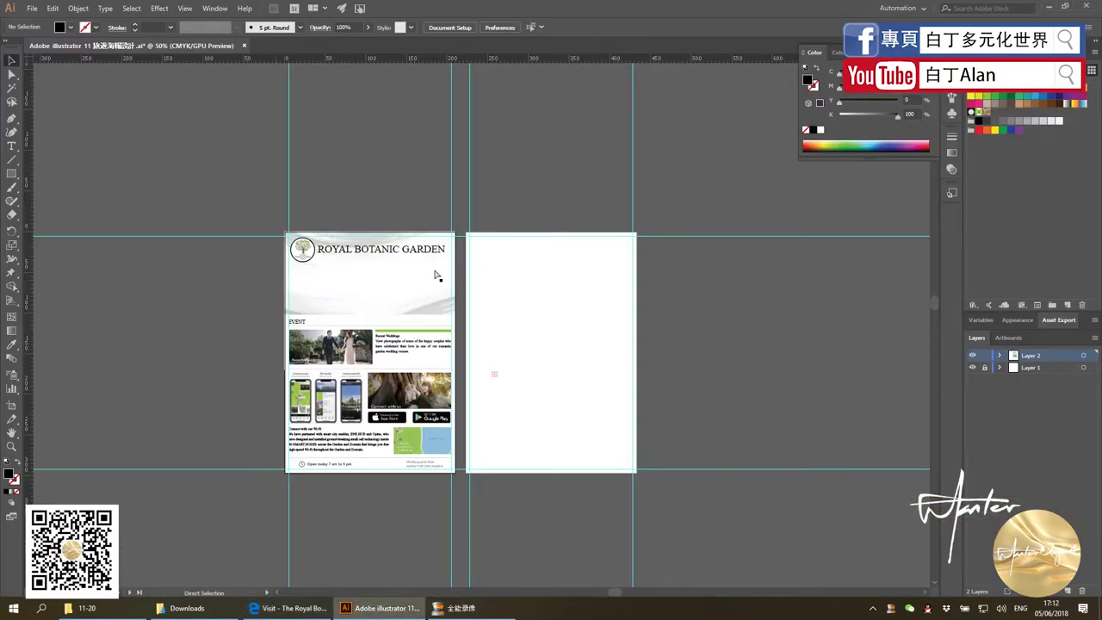
Paste the Visit-page screenshot and clip it to a rectangle over the boy-on-logs photo
key("ctrl+v")
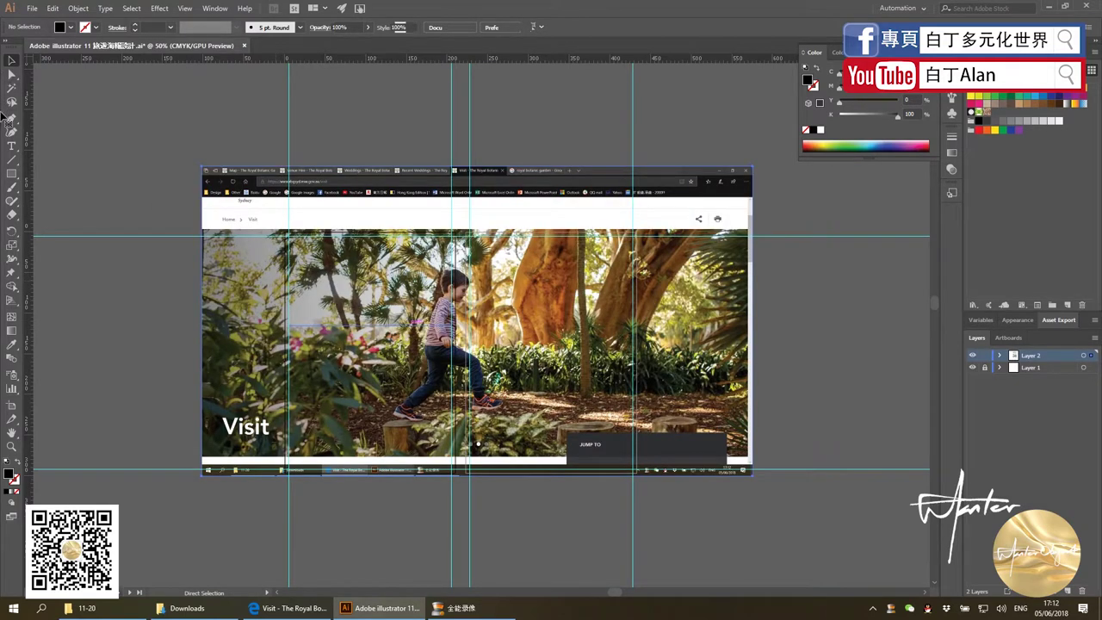
left_click(11, 173)
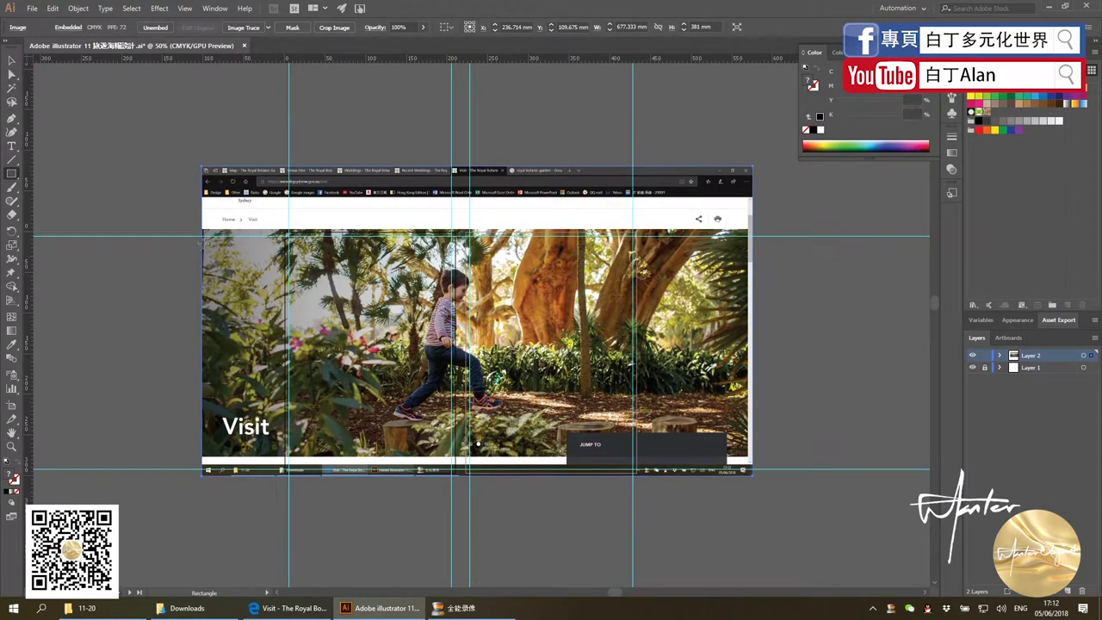
left_click_drag(207, 234, 745, 420)
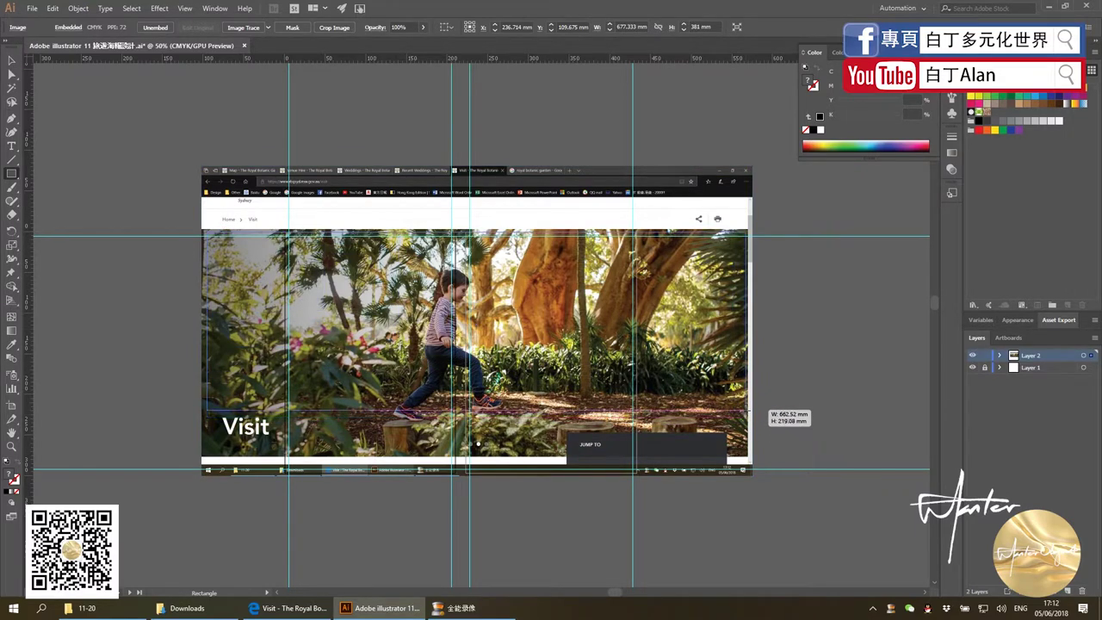
left_click_drag(746, 419, 746, 411)
key("v")
left_click(295, 183, "shift")
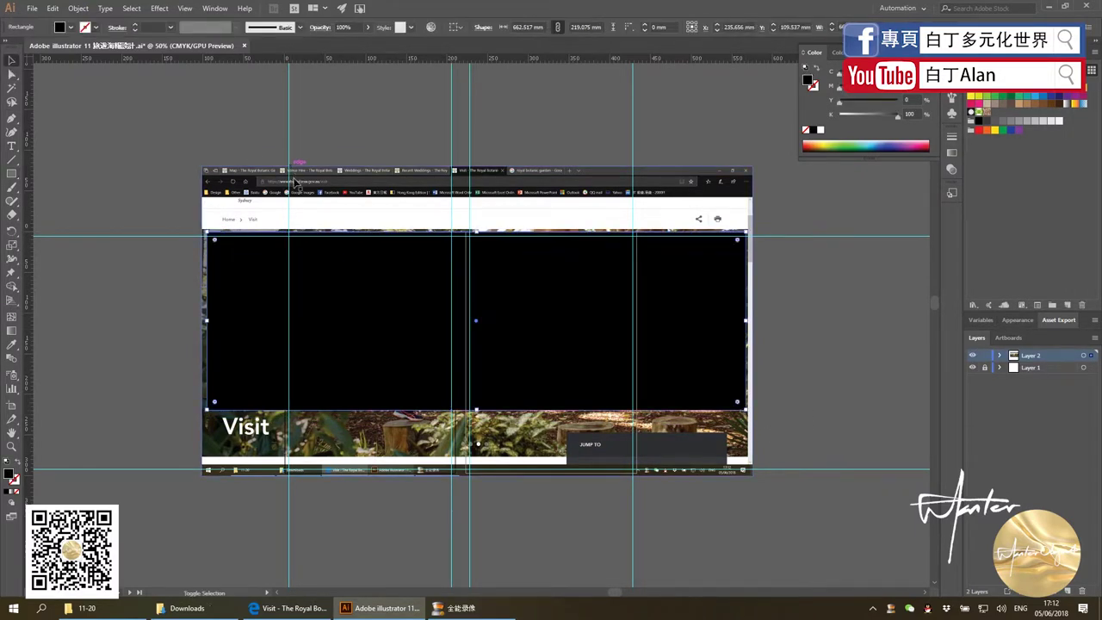
right_click(294, 183)
left_click(337, 256)
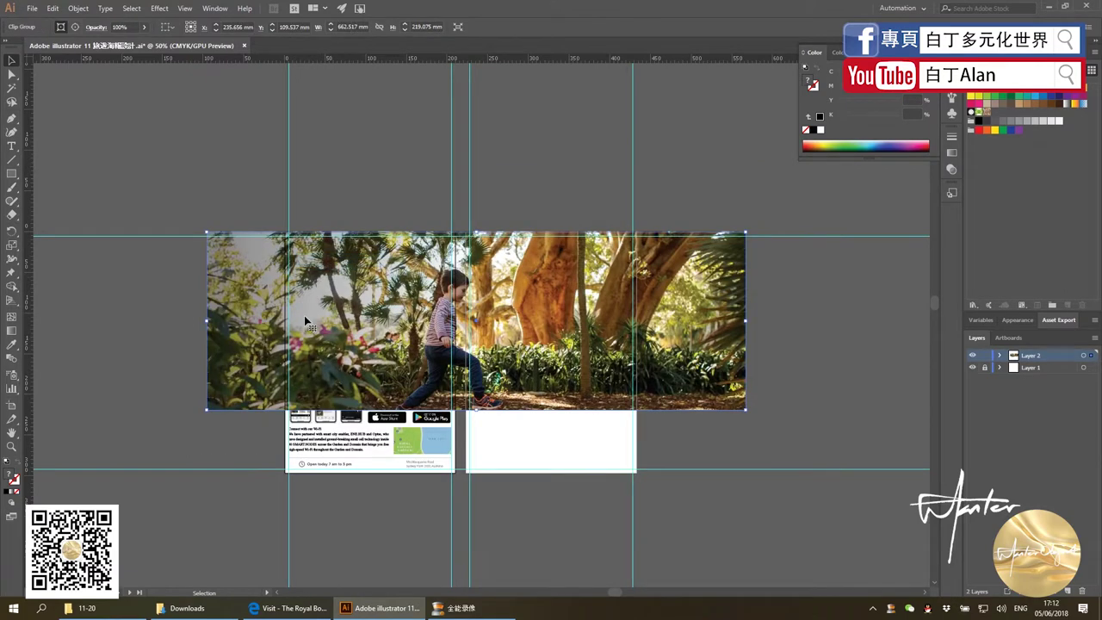
Move and scale the cropped photo onto page one, just under the ROYAL BOTANIC GARDEN title
mouse_move(273, 249)
left_mouse_down()
mouse_move(461, 310)
mouse_move(352, 296)
left_mouse_up()
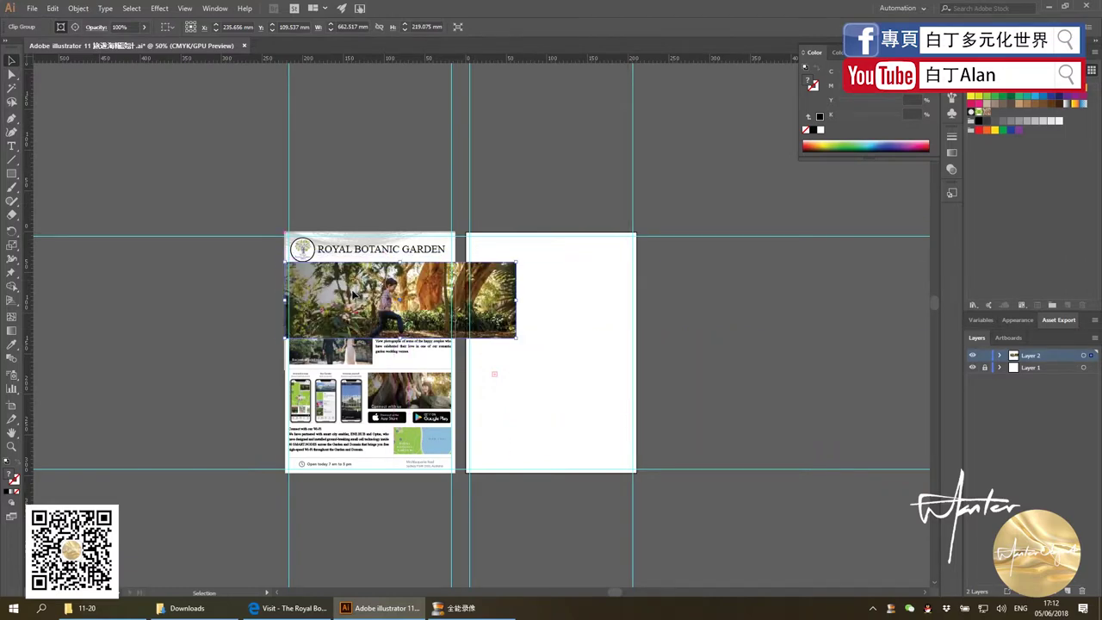
scroll(352, 296, "up", 2)
left_click_drag(679, 387, 546, 343)
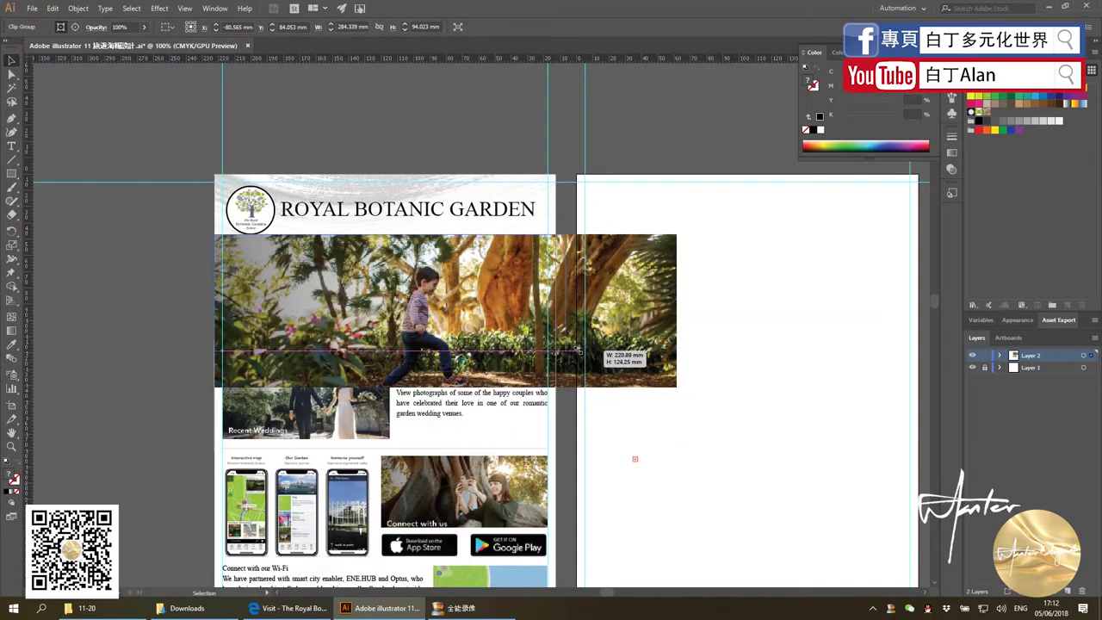
scroll(284, 307, "up", 2)
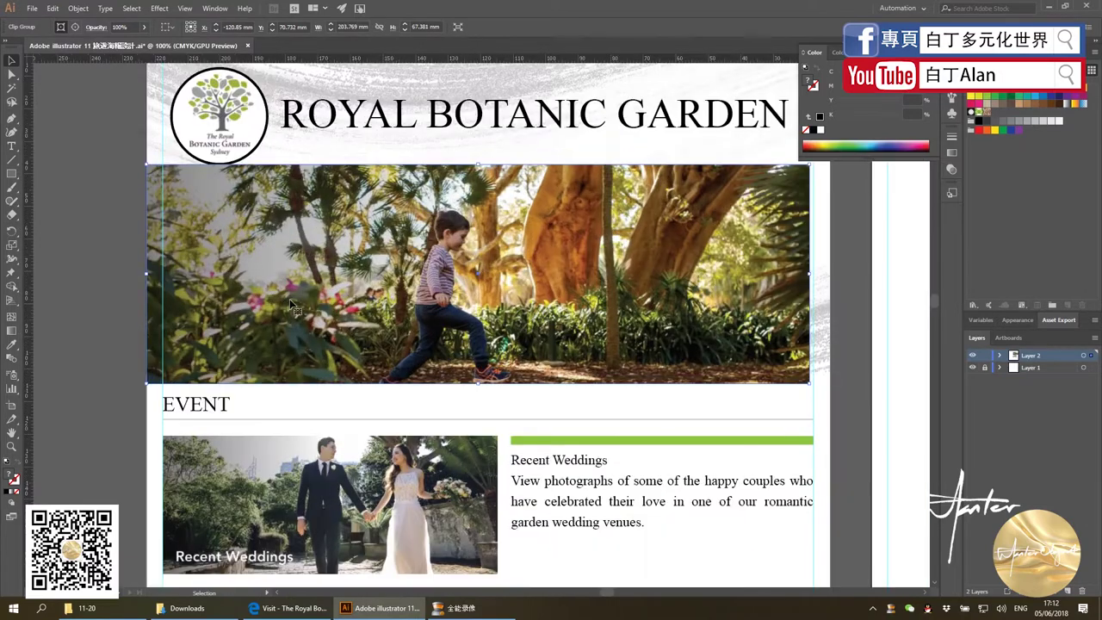
left_click_drag(304, 303, 301, 299)
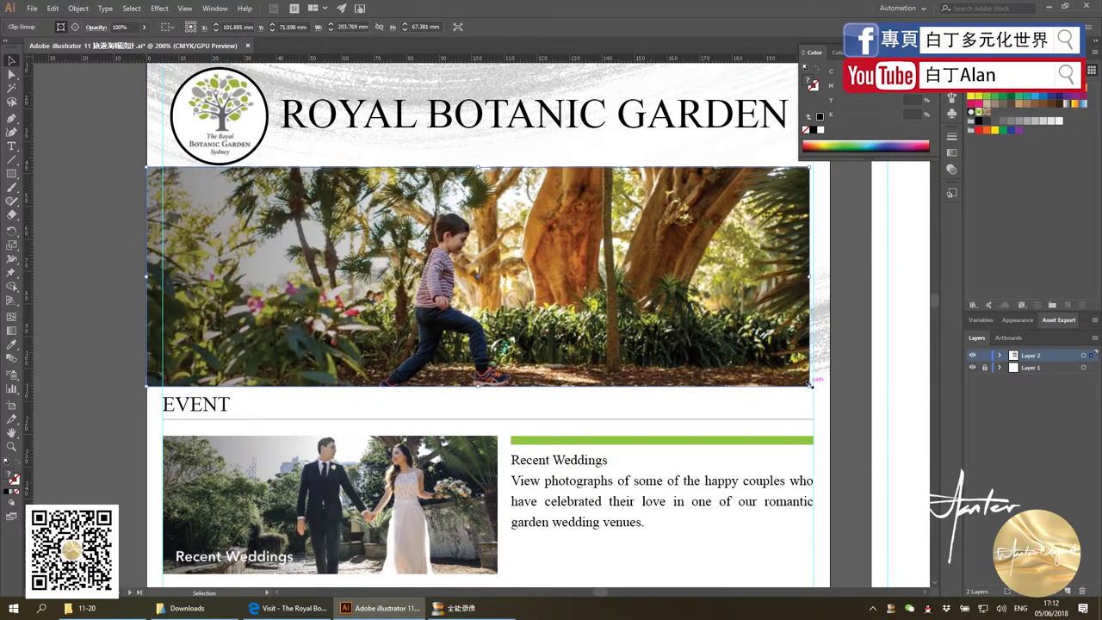
left_click_drag(810, 384, 829, 393)
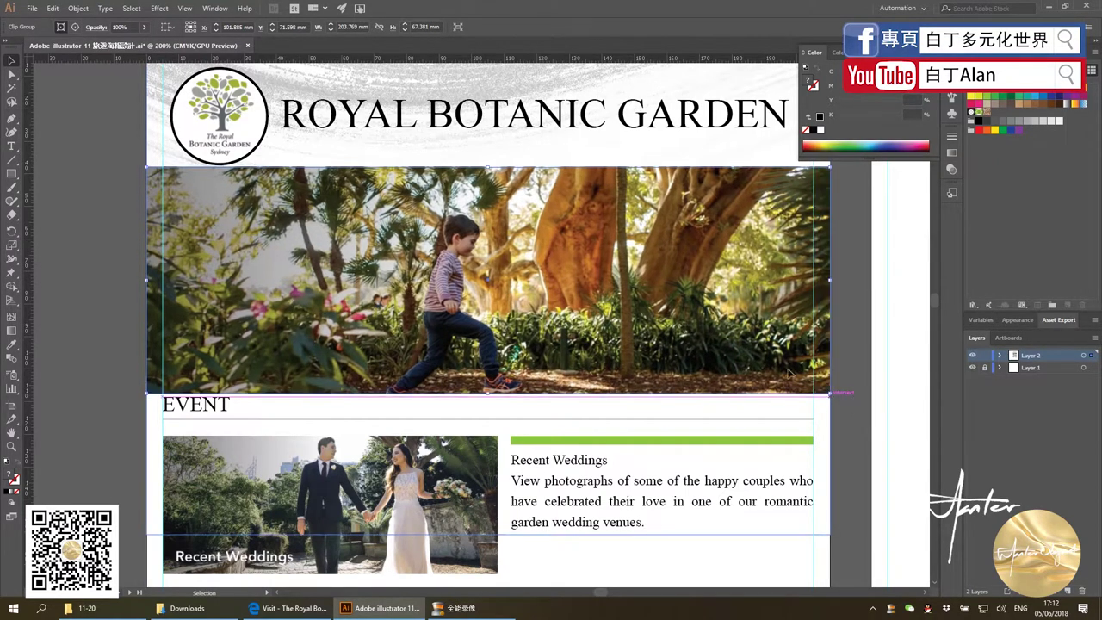
left_click_drag(724, 354, 721, 341)
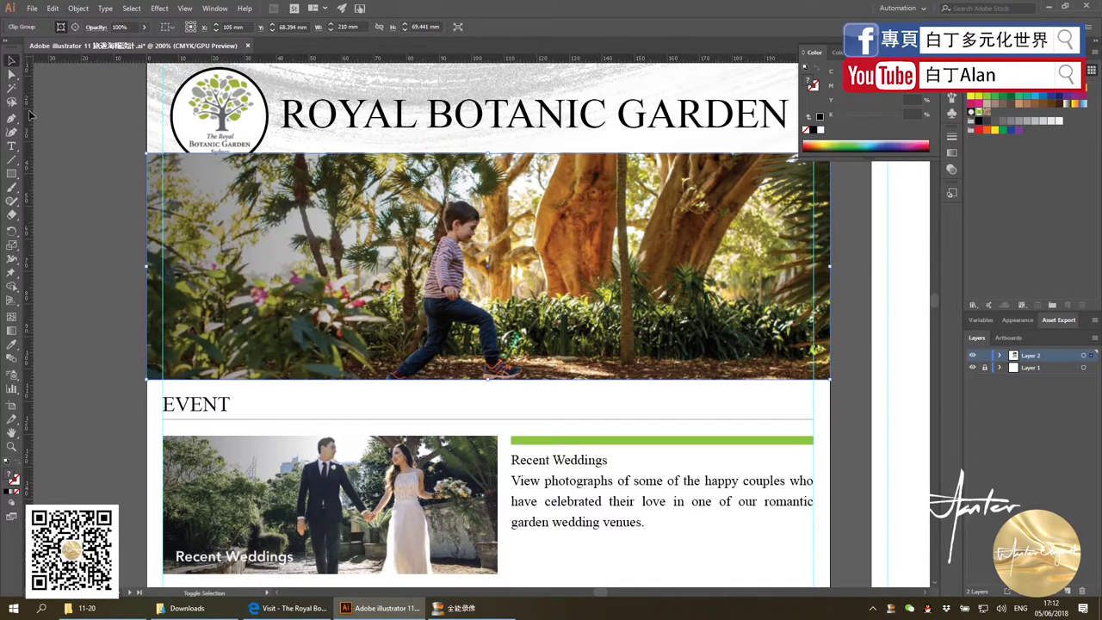
Clip the photo with a new rectangle (Ctrl+7) to trim it to the first page's width
left_click(12, 173)
left_click_drag(131, 178, 685, 335)
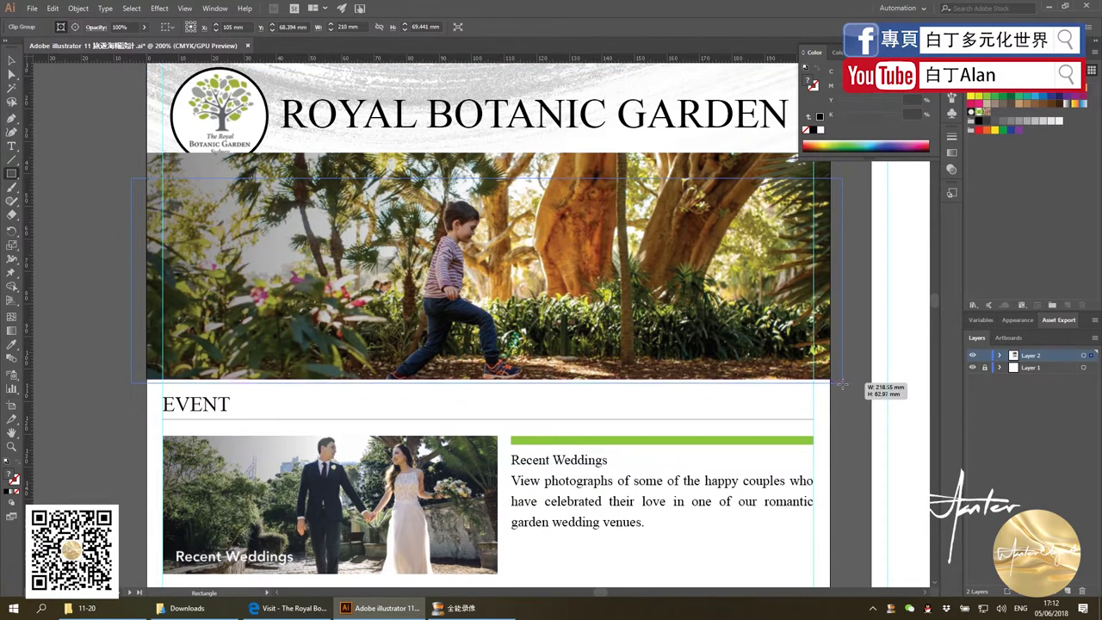
left_click_drag(837, 369, 841, 384)
left_click(12, 60)
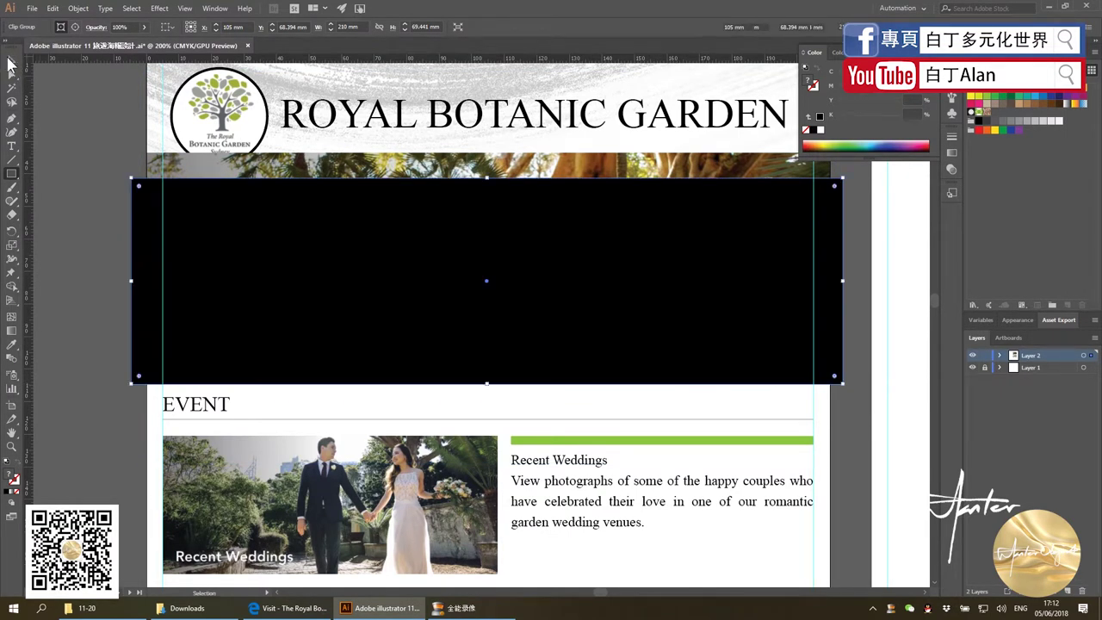
left_click(227, 165, "shift")
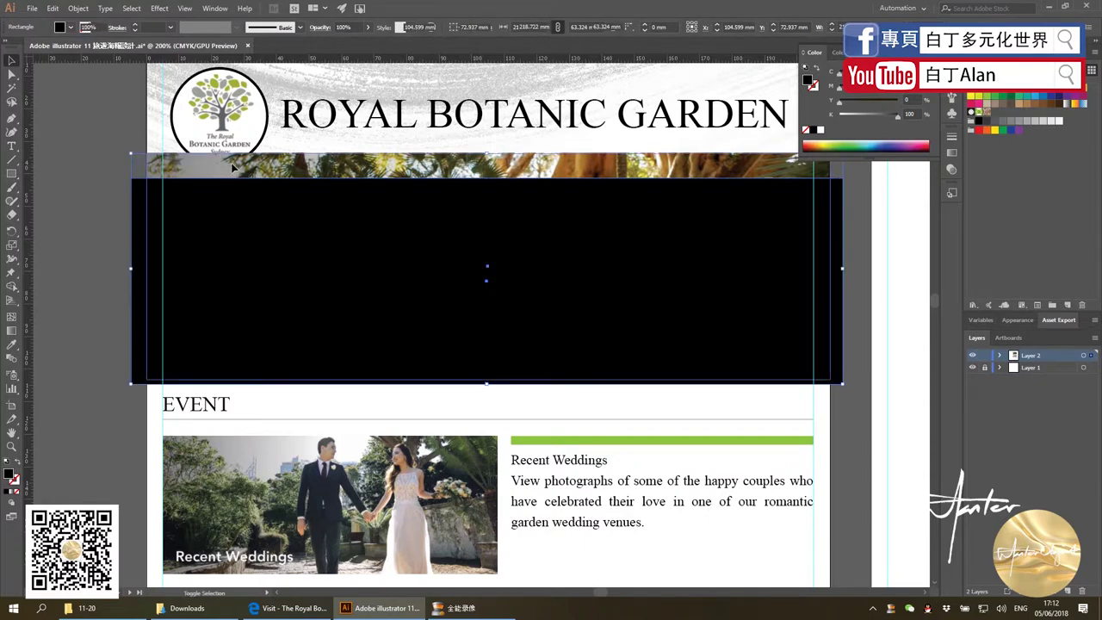
right_click(232, 165)
key("Escape")
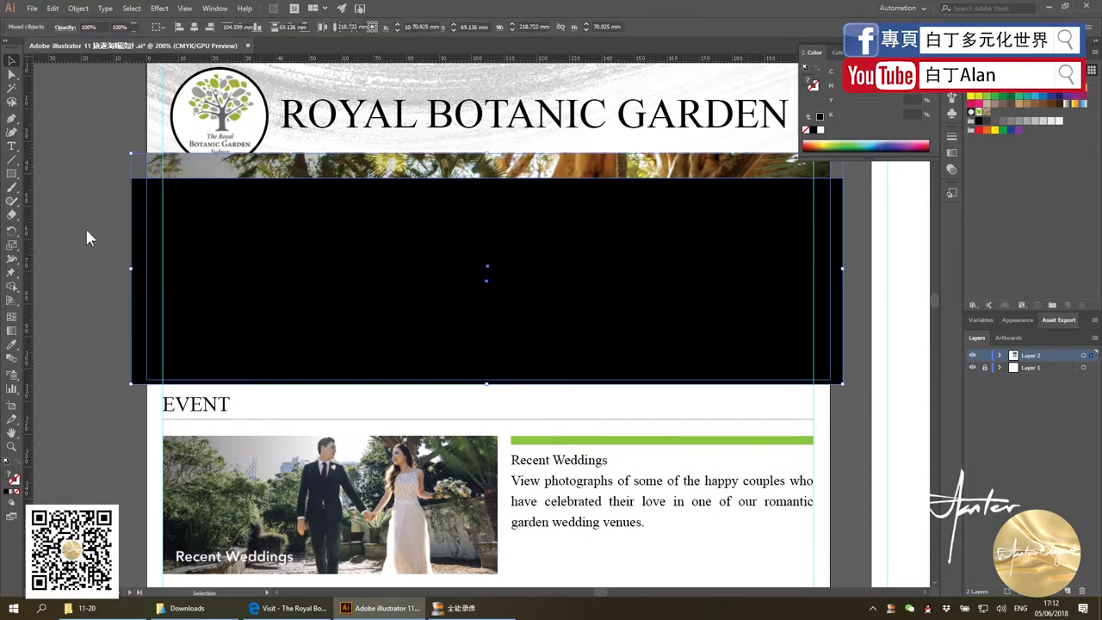
key("ctrl+7")
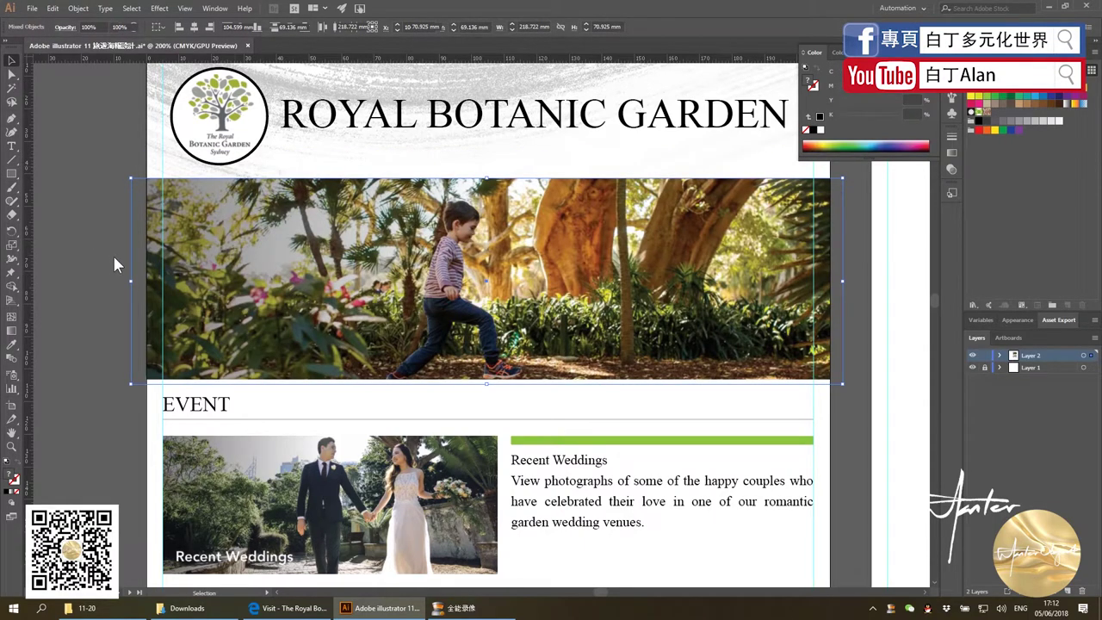
key("ctrl+h")
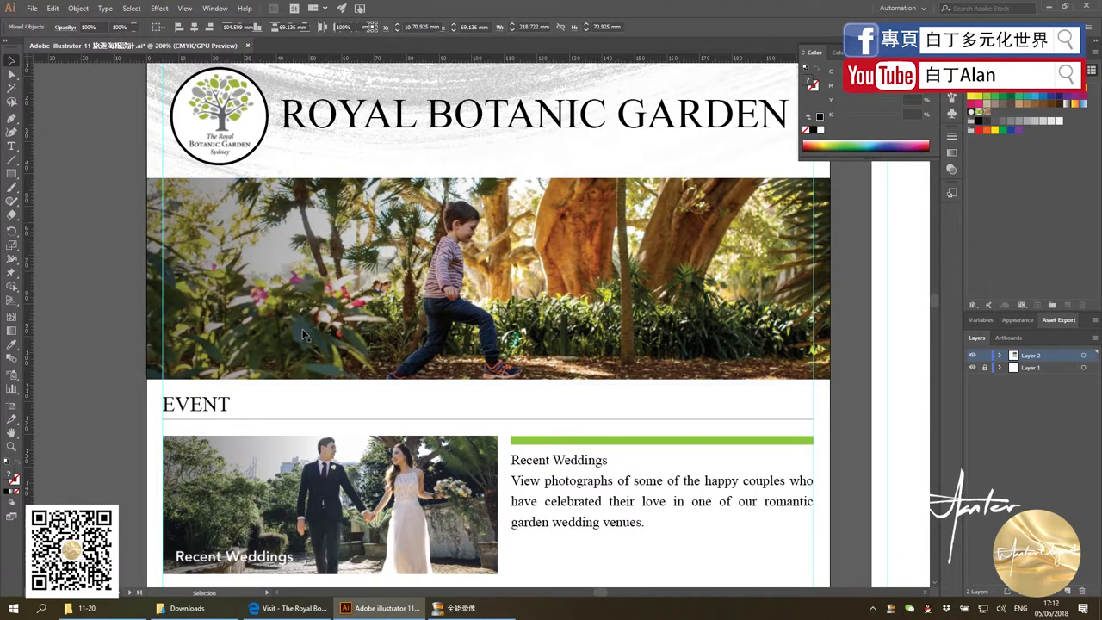
Scroll over the finished first page beside the blank second page and deselect everything
scroll(88, 259, "down", 1)
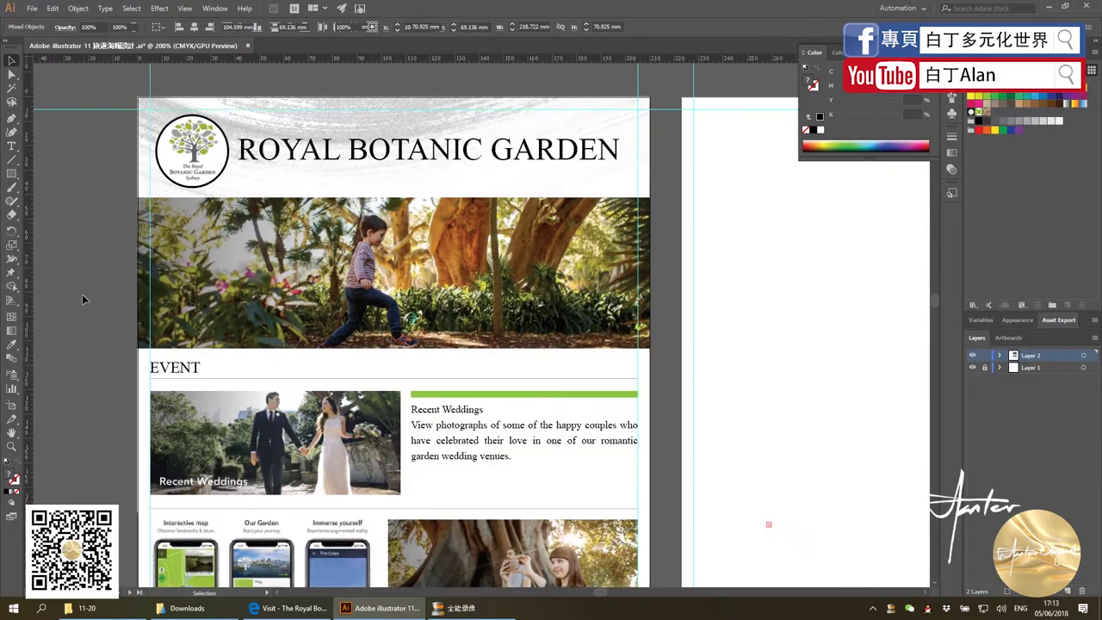
scroll(82, 294, "down", 1)
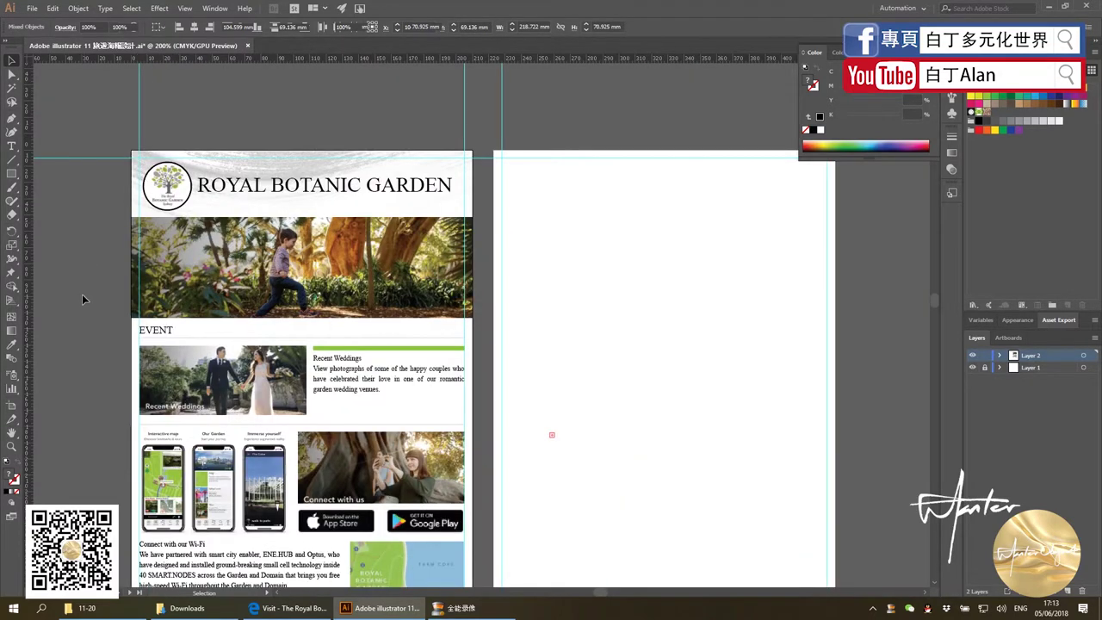
scroll(82, 293, "down", 1)
scroll(166, 465, "down", 1)
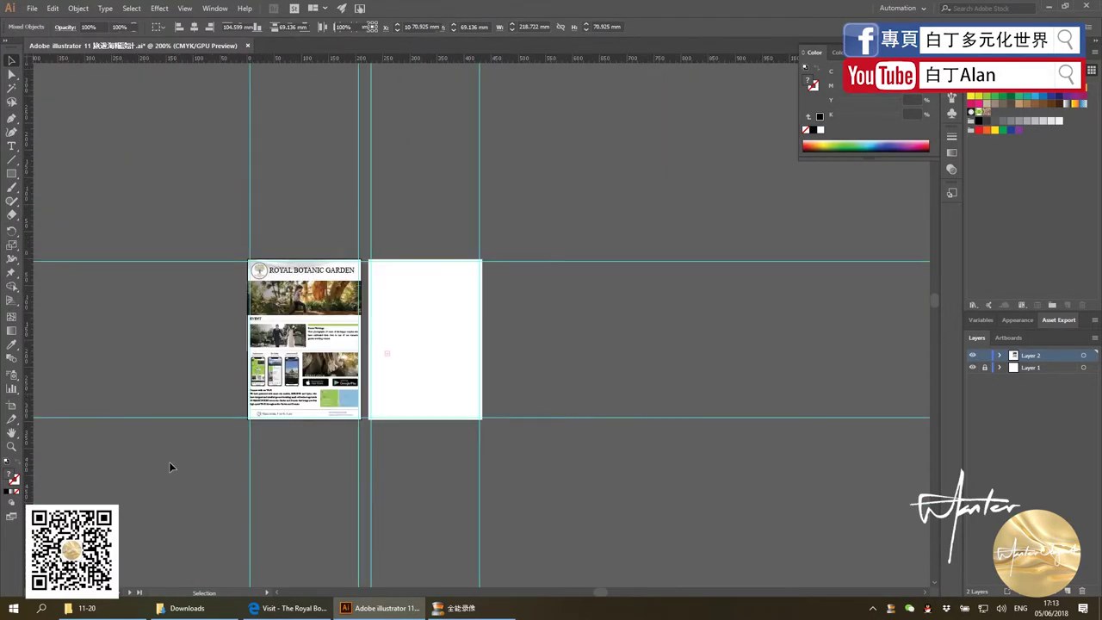
scroll(238, 390, "down", 1)
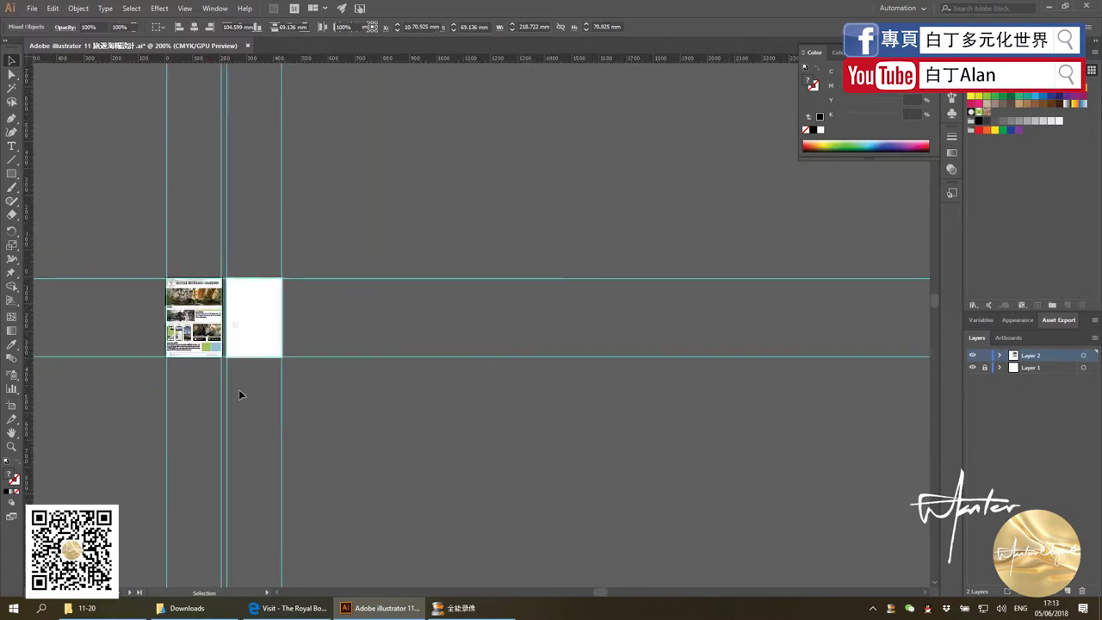
scroll(154, 345, "up", 1)
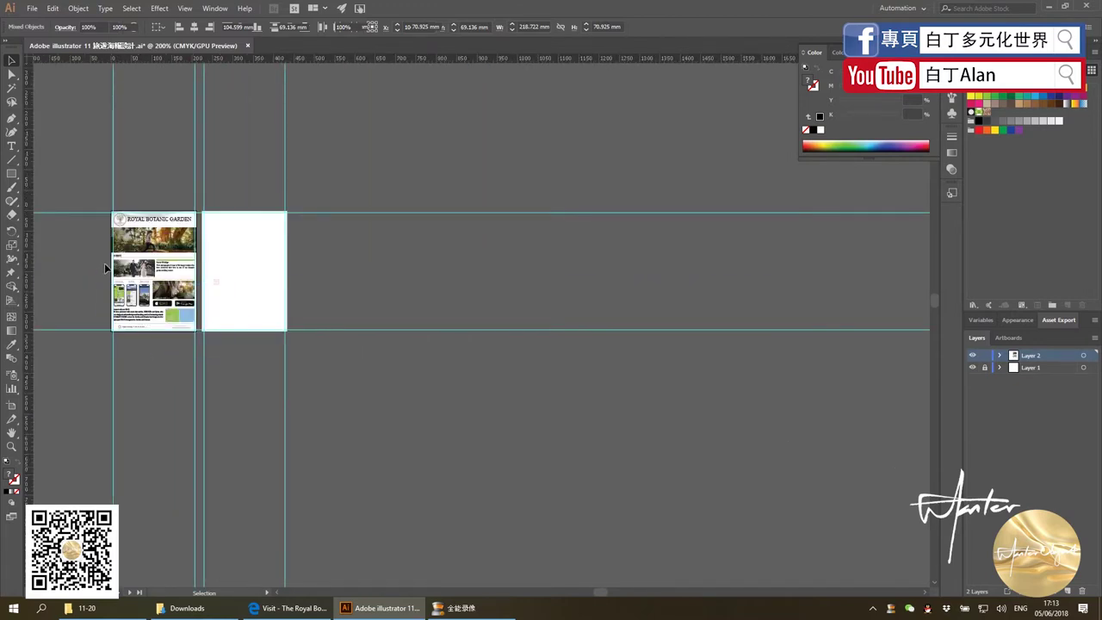
scroll(106, 269, "up", 1)
left_click(100, 209)
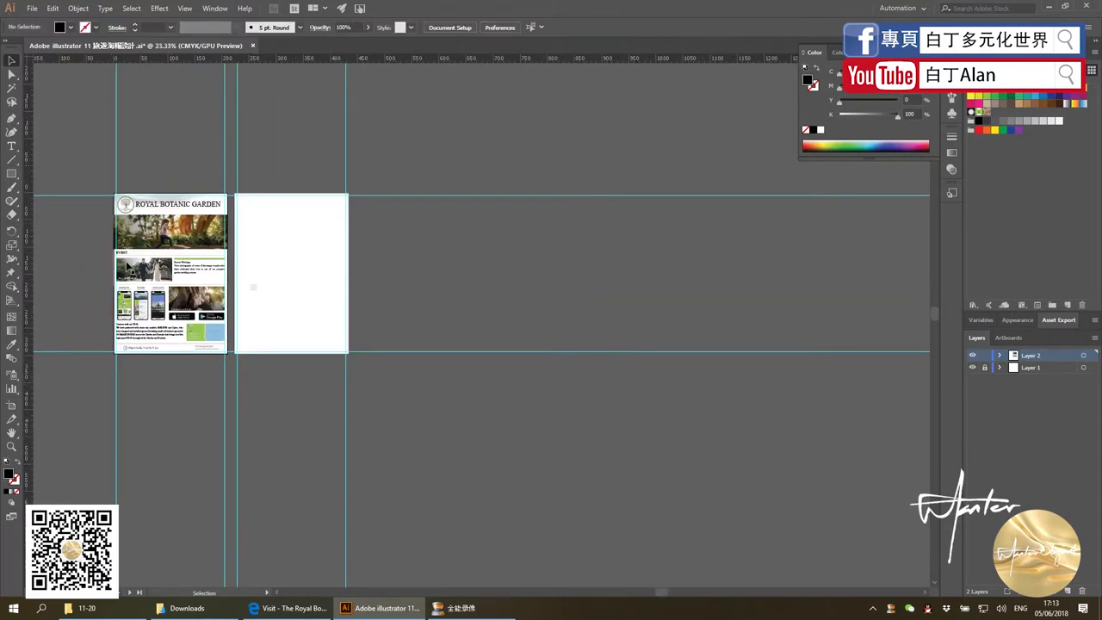
scroll(110, 261, "up", 1)
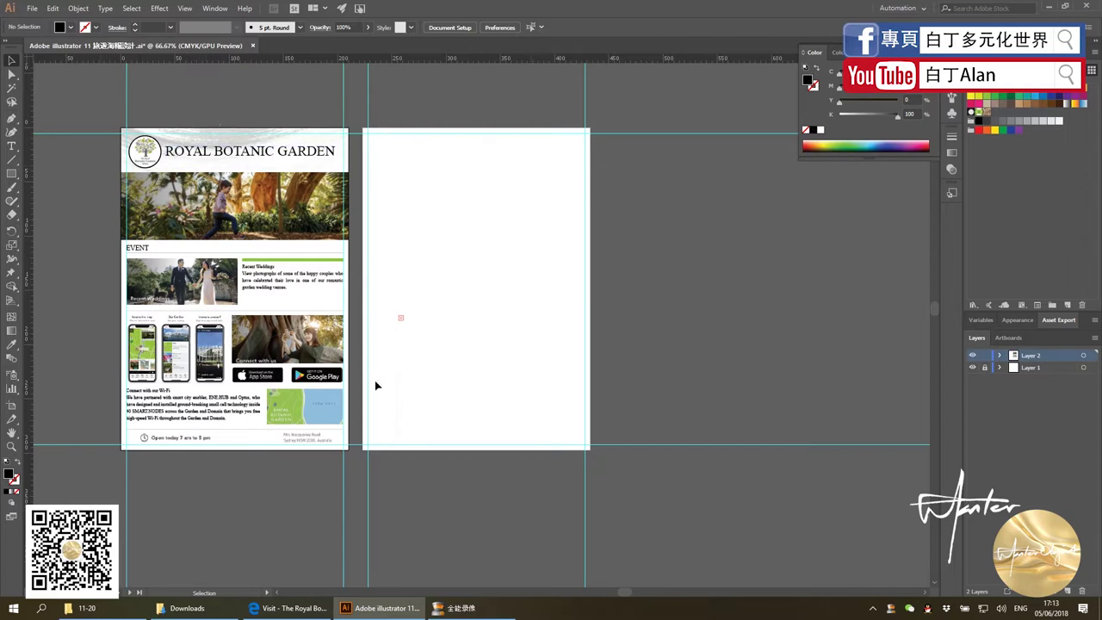
Scroll the Visit page in Edge down to the first card row, then return to Illustrator
left_click(288, 608)
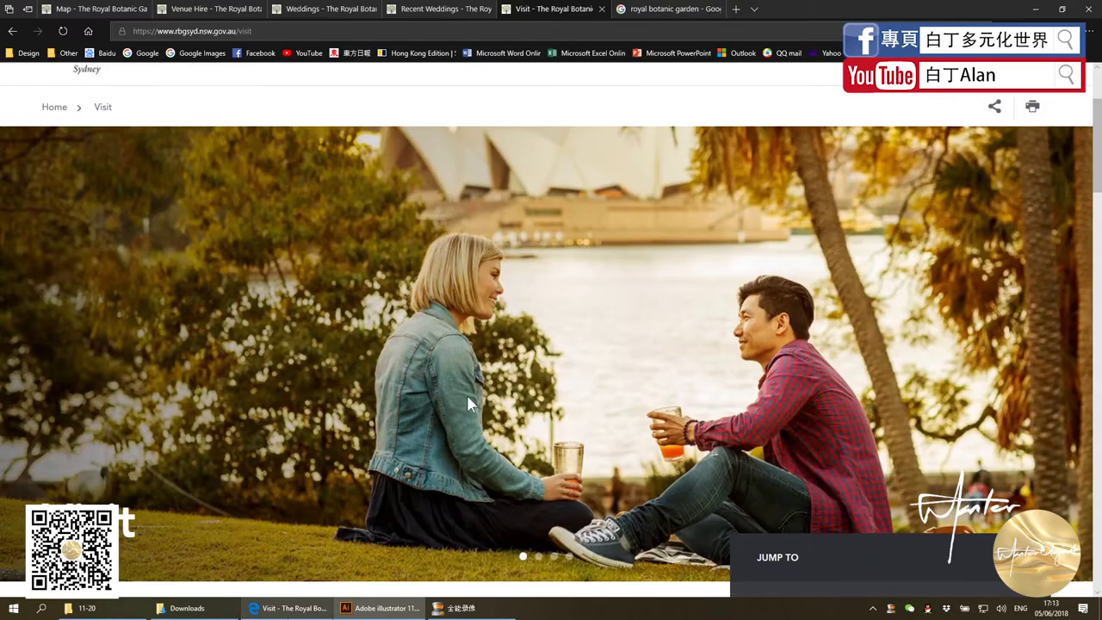
scroll(467, 395, "down", 5)
scroll(465, 393, "down", 5)
scroll(462, 391, "down", 3)
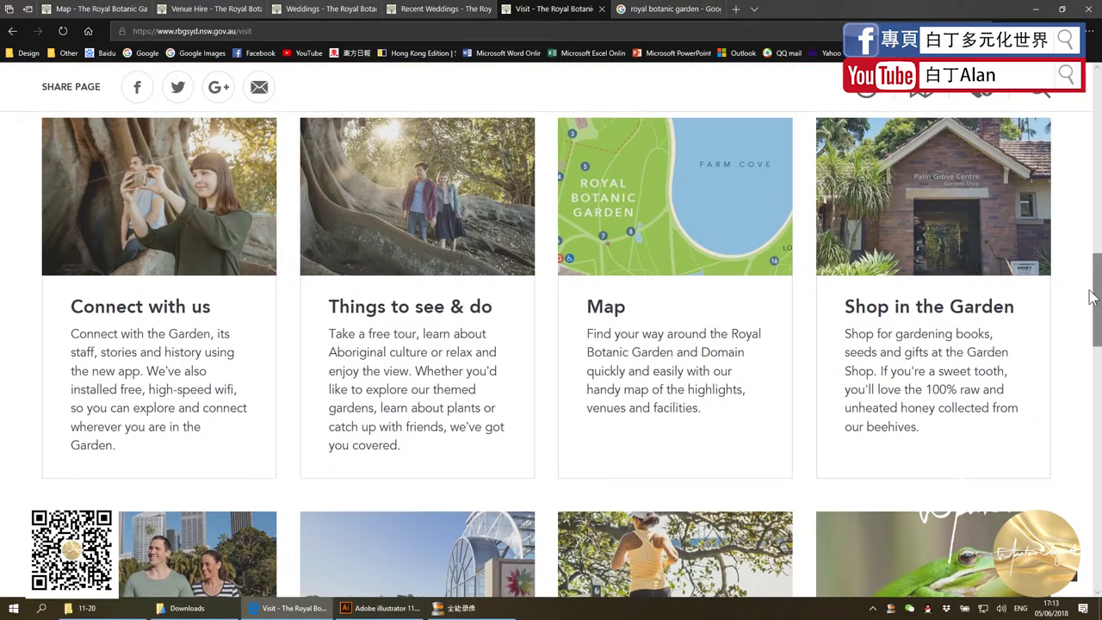
left_click(379, 608)
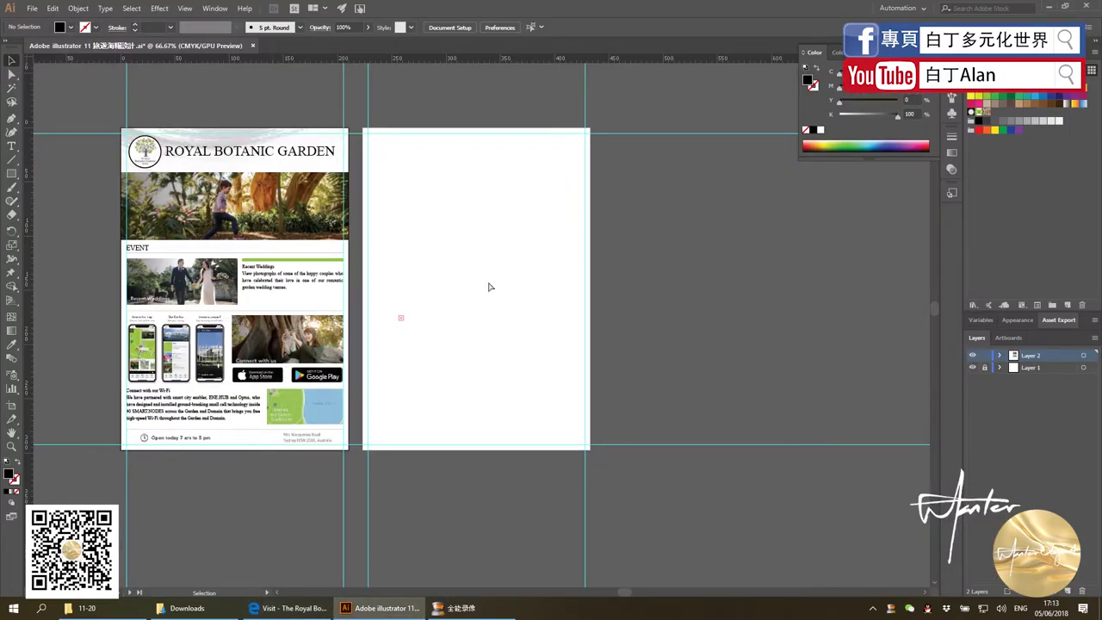
Paste the screenshot, clip it to the four-card row, and place it scaled at page two's top
key("ctrl+v")
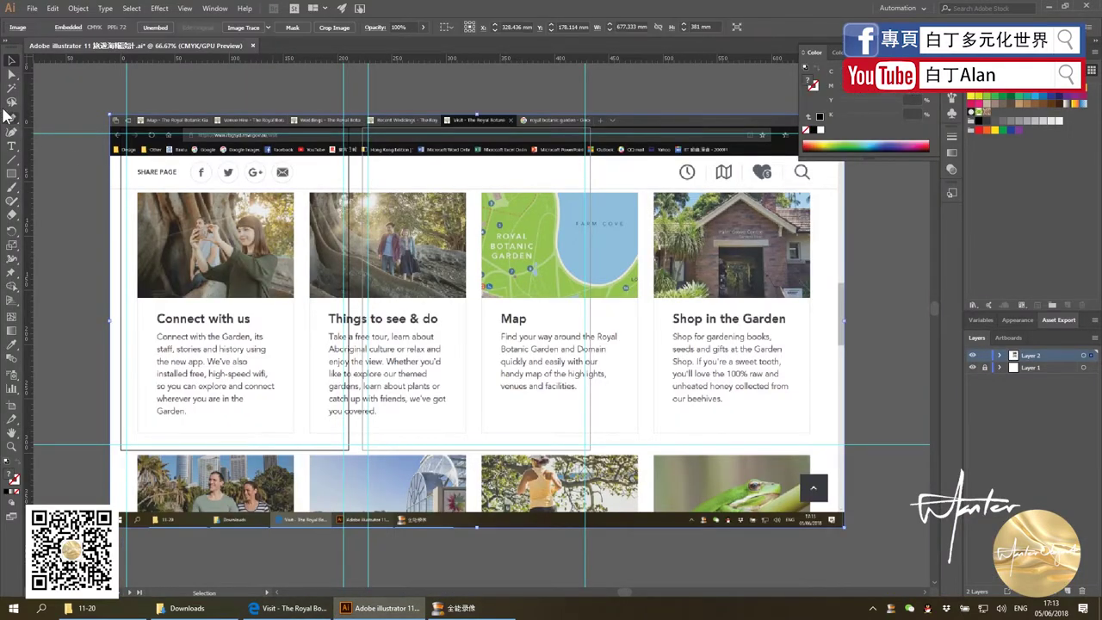
left_click(12, 173)
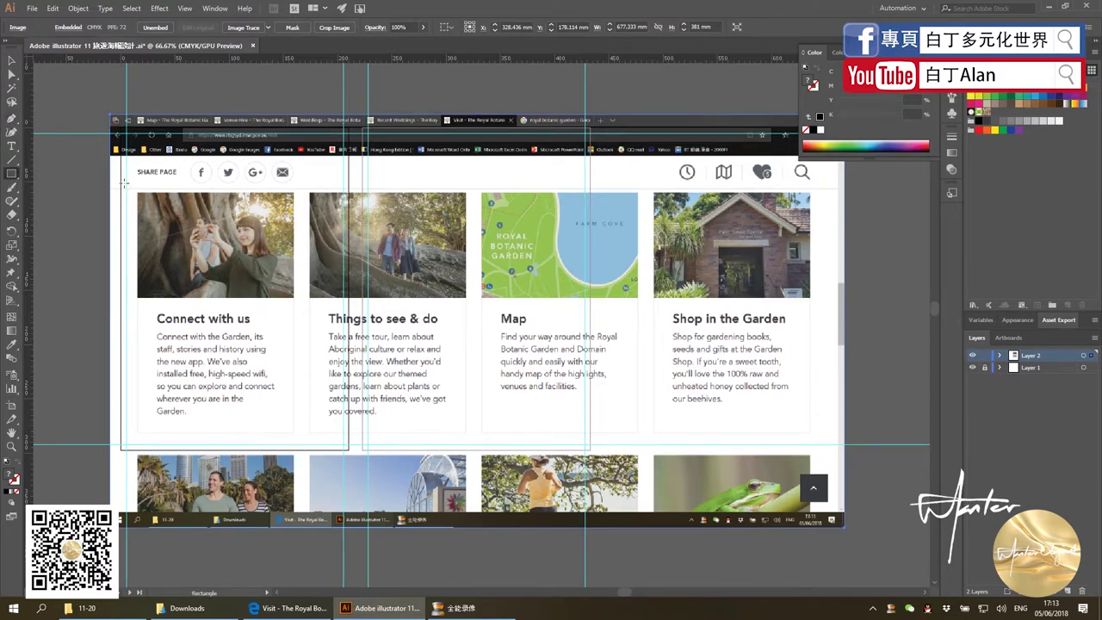
left_click_drag(121, 181, 788, 439)
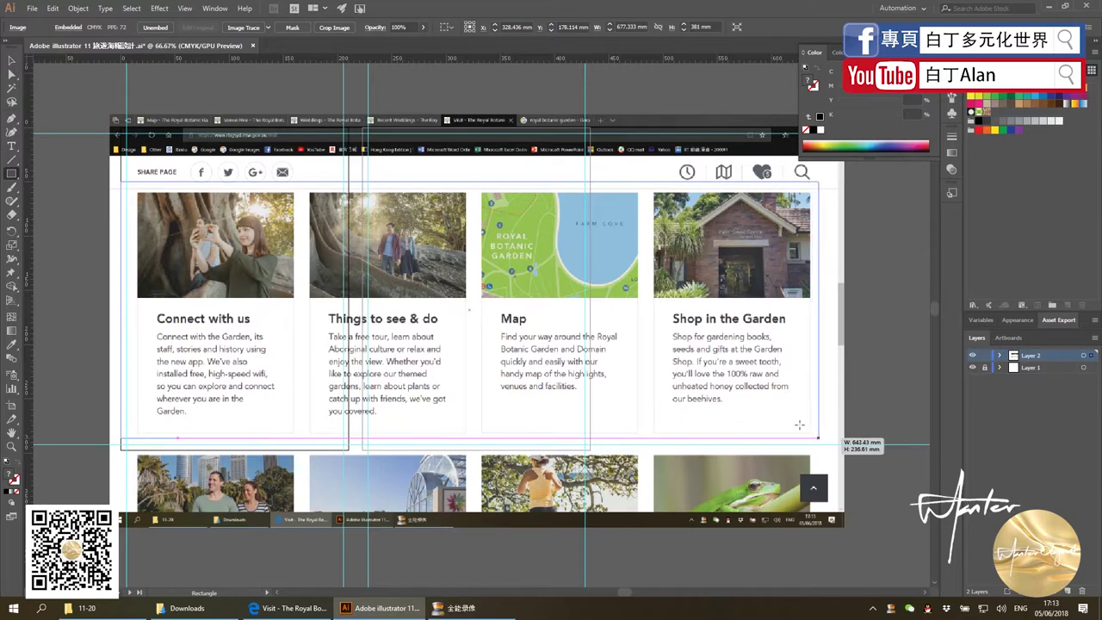
left_click_drag(789, 439, 818, 437)
left_click(9, 64)
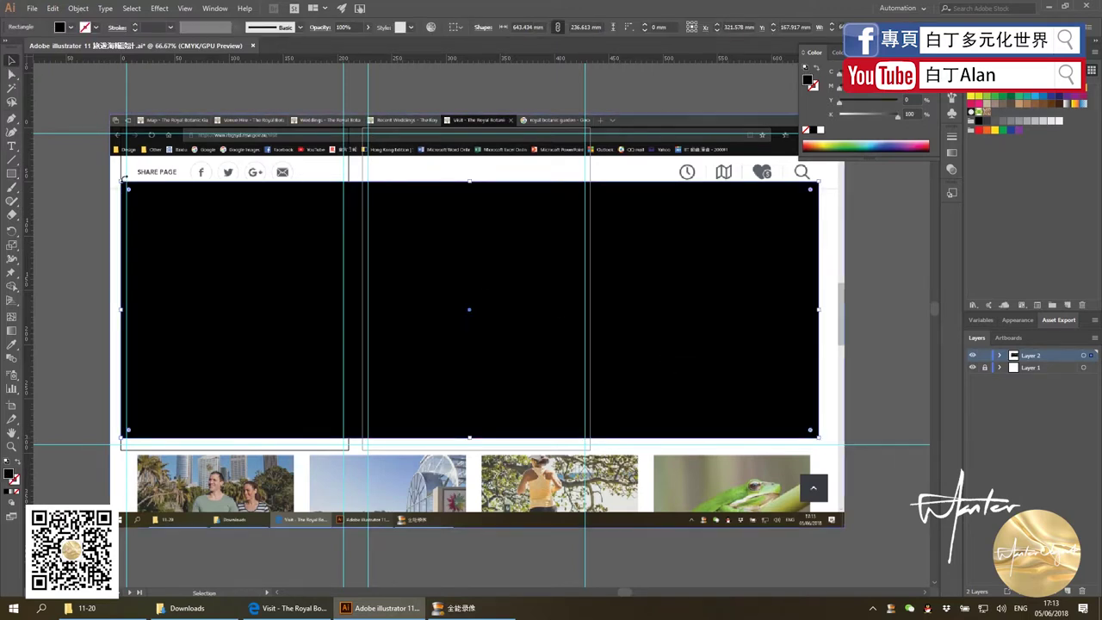
left_click_drag(128, 187, 118, 192)
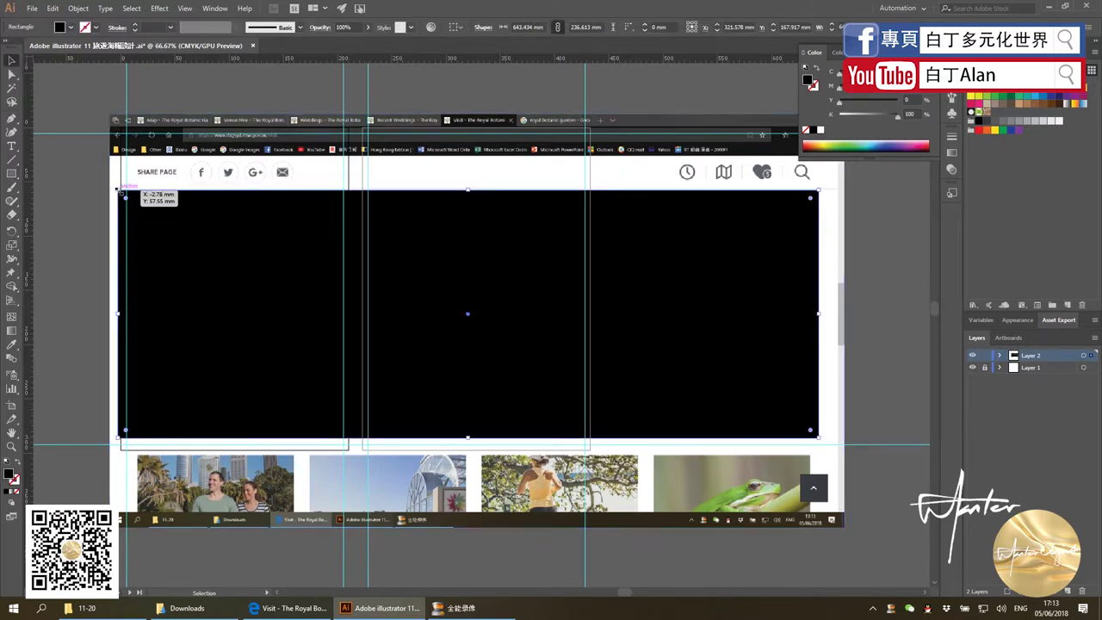
left_click(183, 173, "shift")
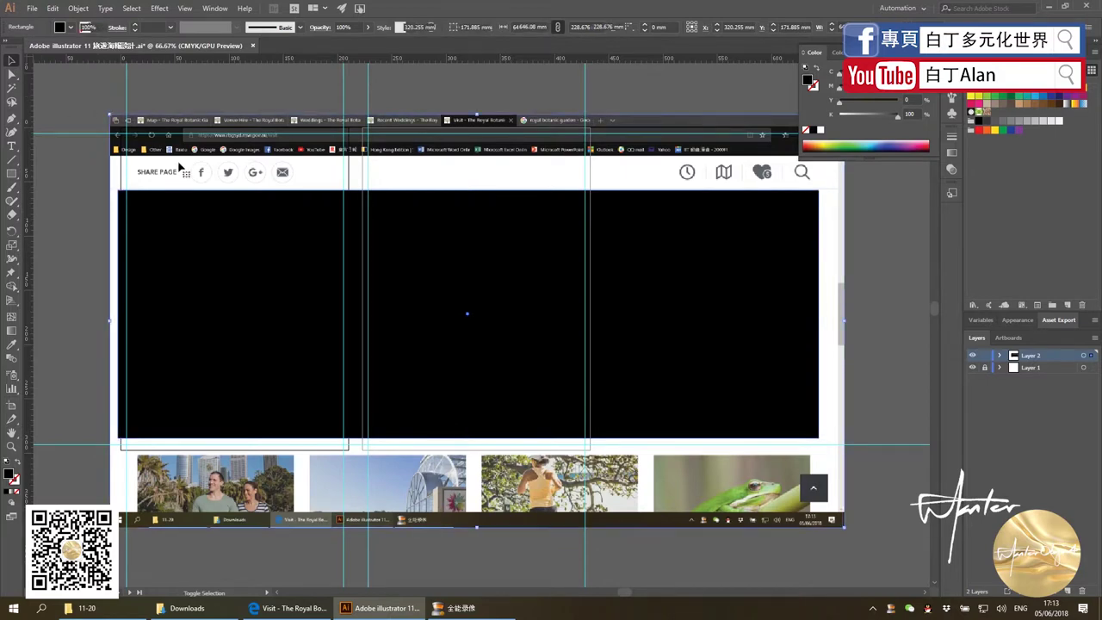
right_click(284, 282)
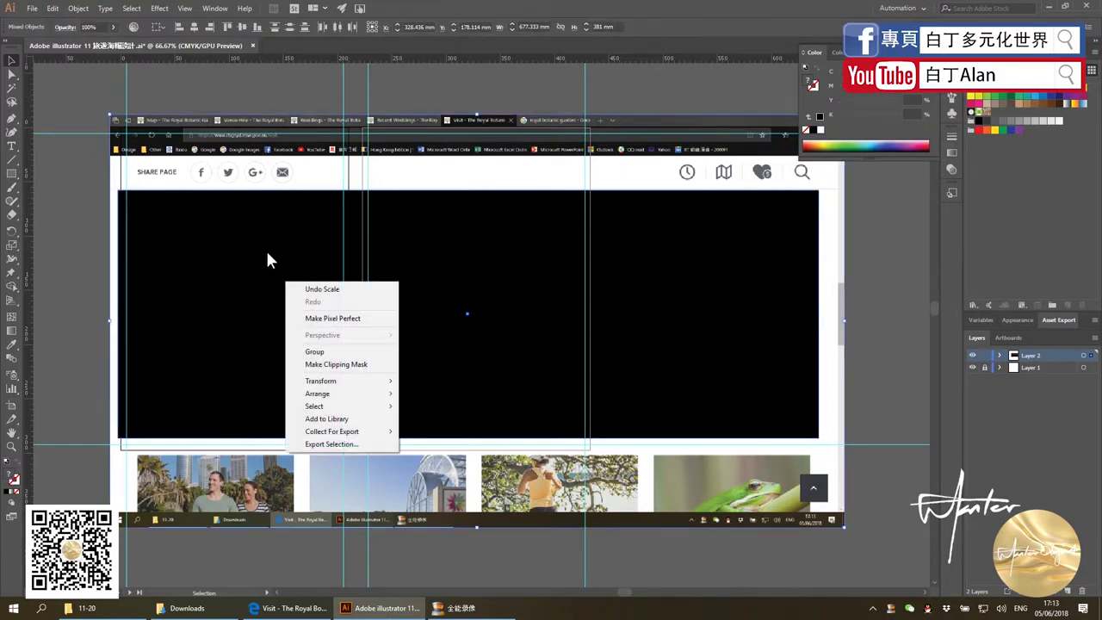
left_click(332, 364)
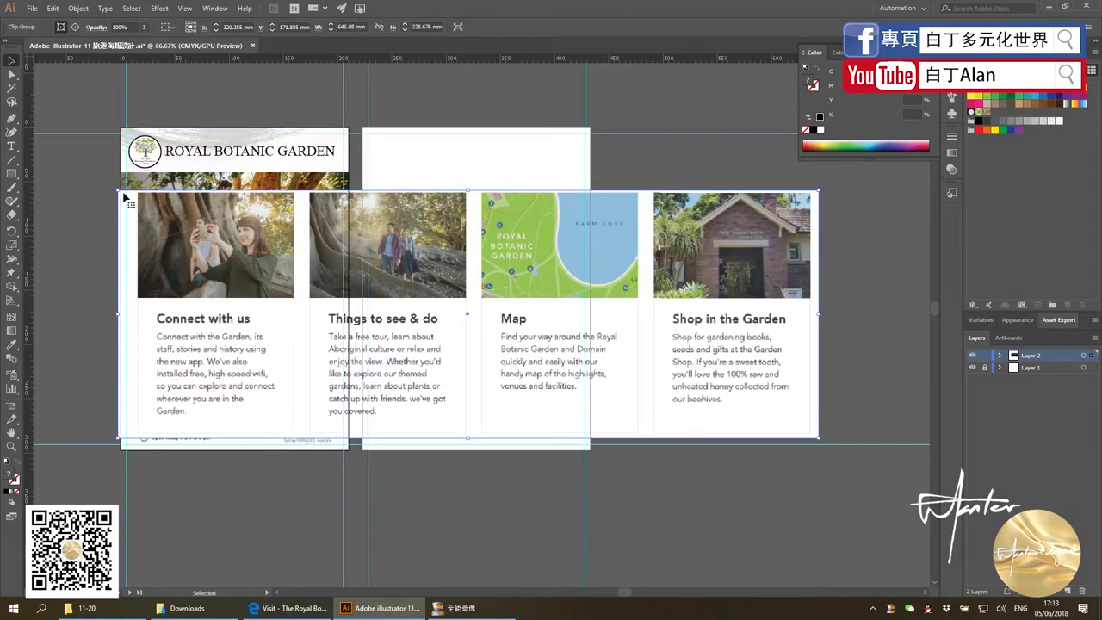
mouse_move(118, 192)
left_mouse_down()
mouse_move(319, 250)
mouse_move(435, 303)
left_mouse_up()
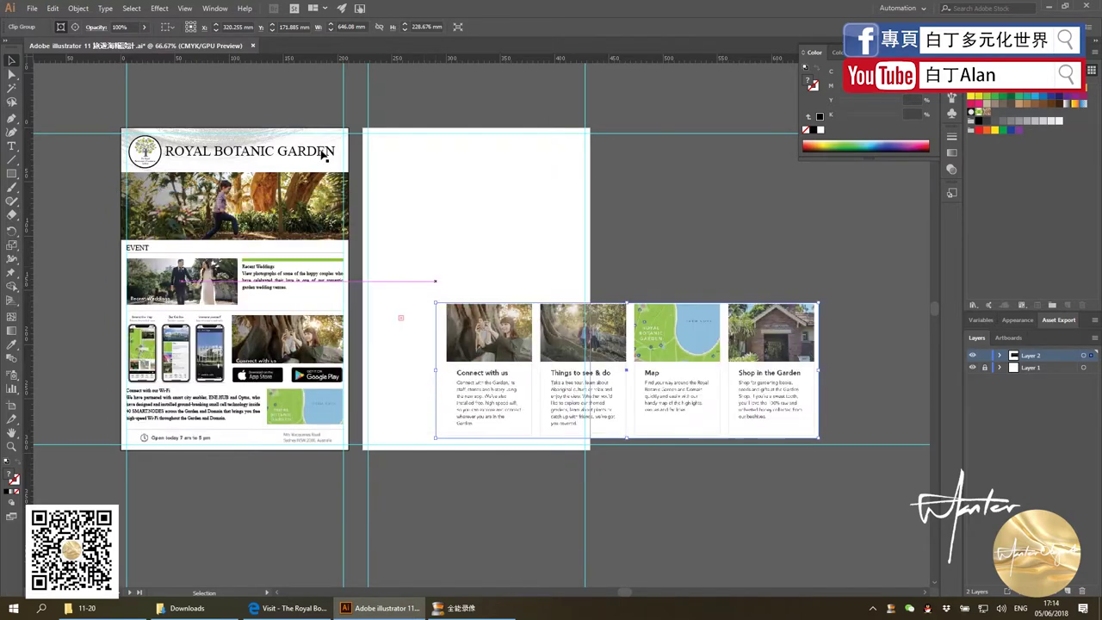
left_click_drag(552, 353, 485, 204)
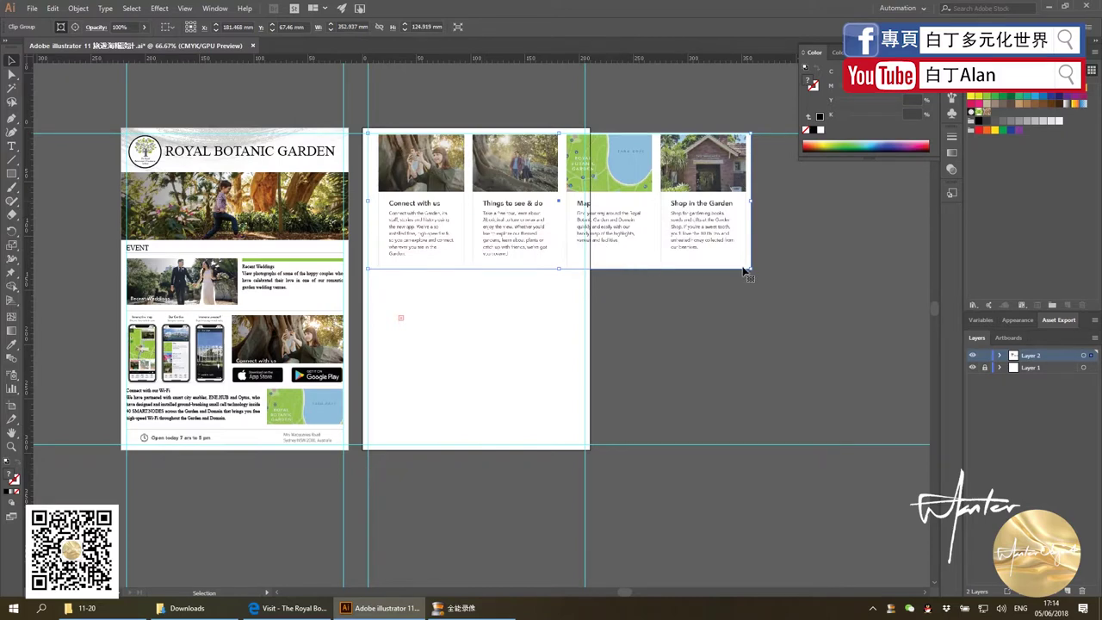
Resize the card row to about 209 mm so its edges meet page two's left and right guides
left_click_drag(750, 269, 583, 247)
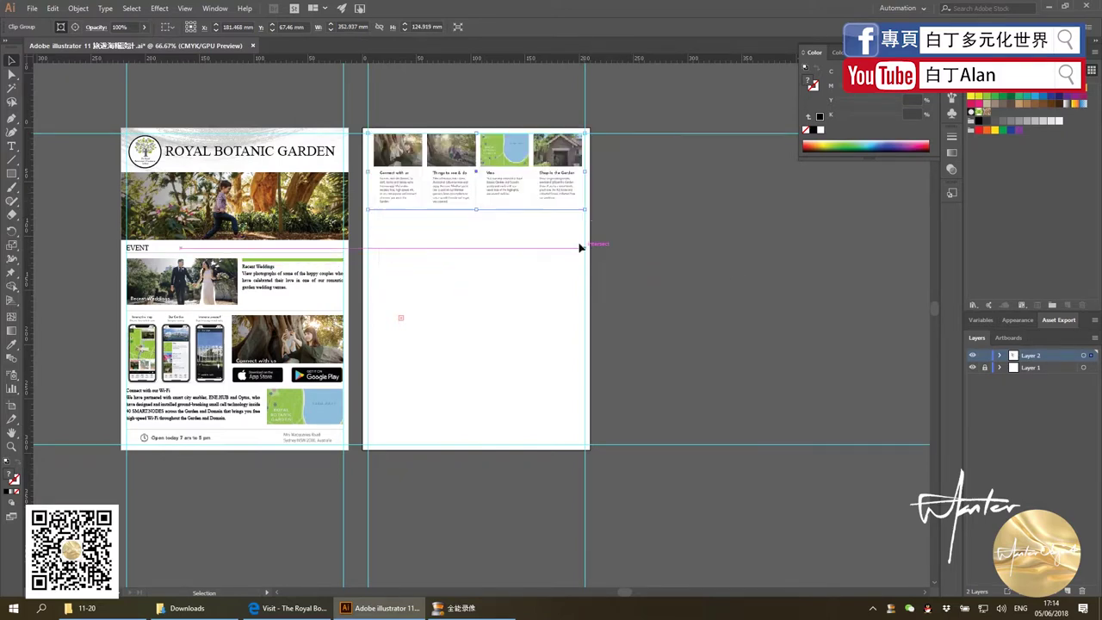
scroll(367, 204, "up", 3)
scroll(369, 216, "up", 3)
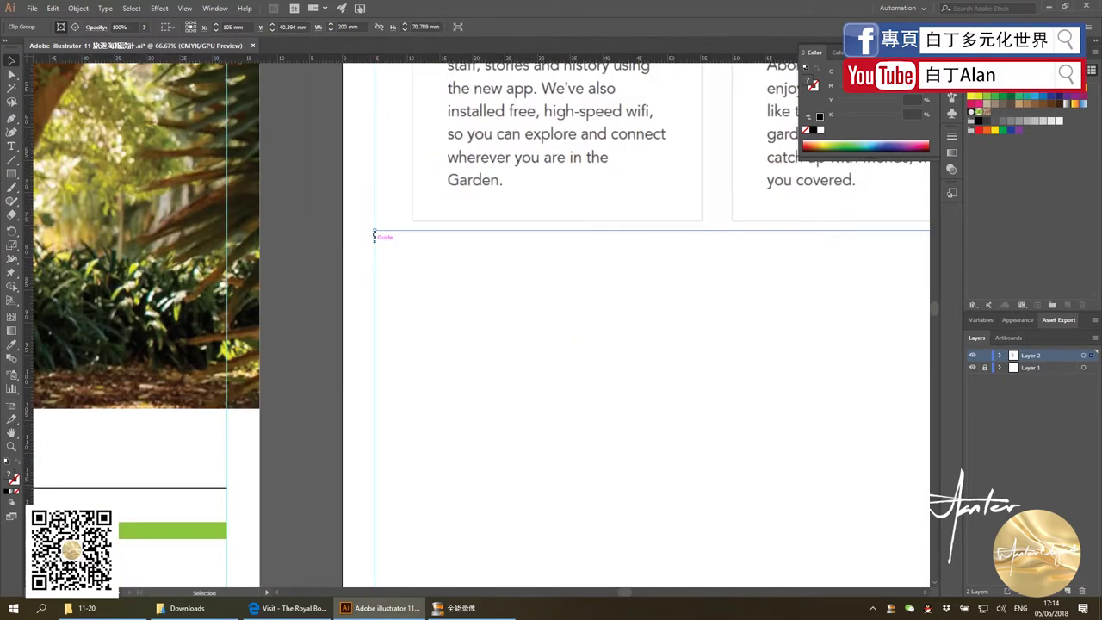
mouse_move(376, 231)
left_mouse_down()
mouse_move(340, 257)
mouse_move(336, 247)
left_mouse_up()
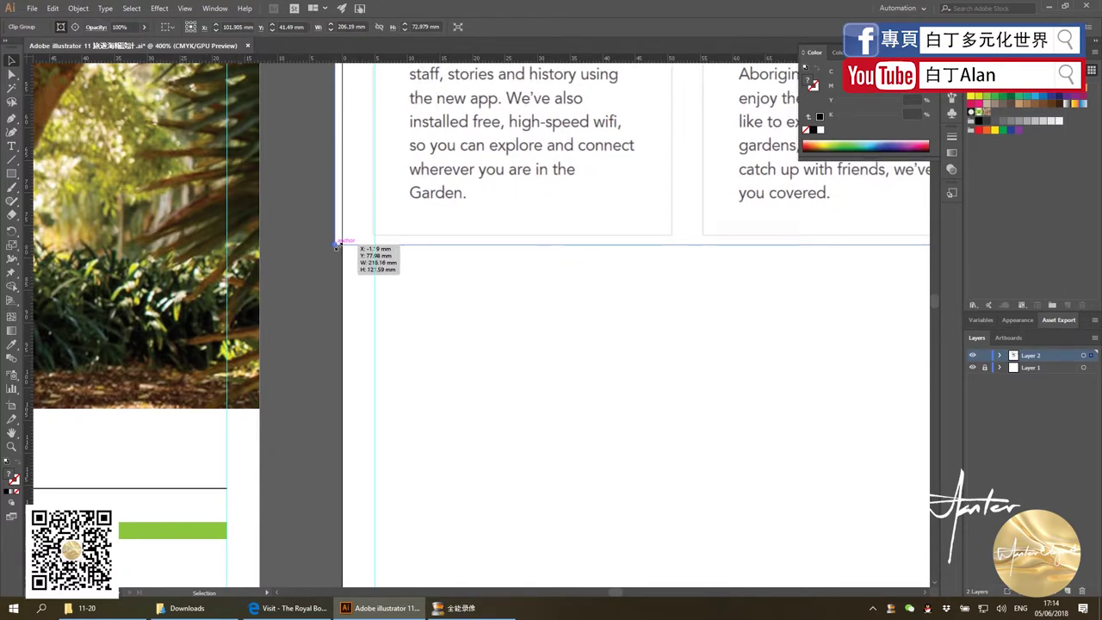
left_click_drag(336, 247, 333, 261)
scroll(332, 261, "down", 5)
scroll(339, 265, "down", 2)
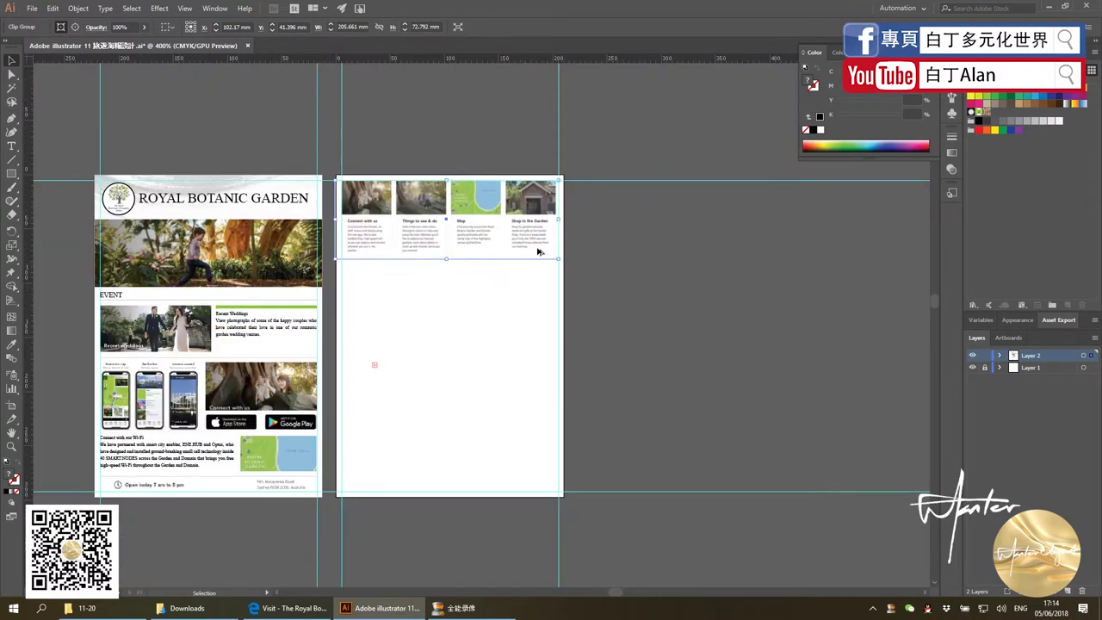
scroll(578, 259, "up", 3)
scroll(573, 276, "up", 3)
mouse_move(566, 291)
left_mouse_down()
mouse_move(584, 308)
mouse_move(577, 297)
left_mouse_up()
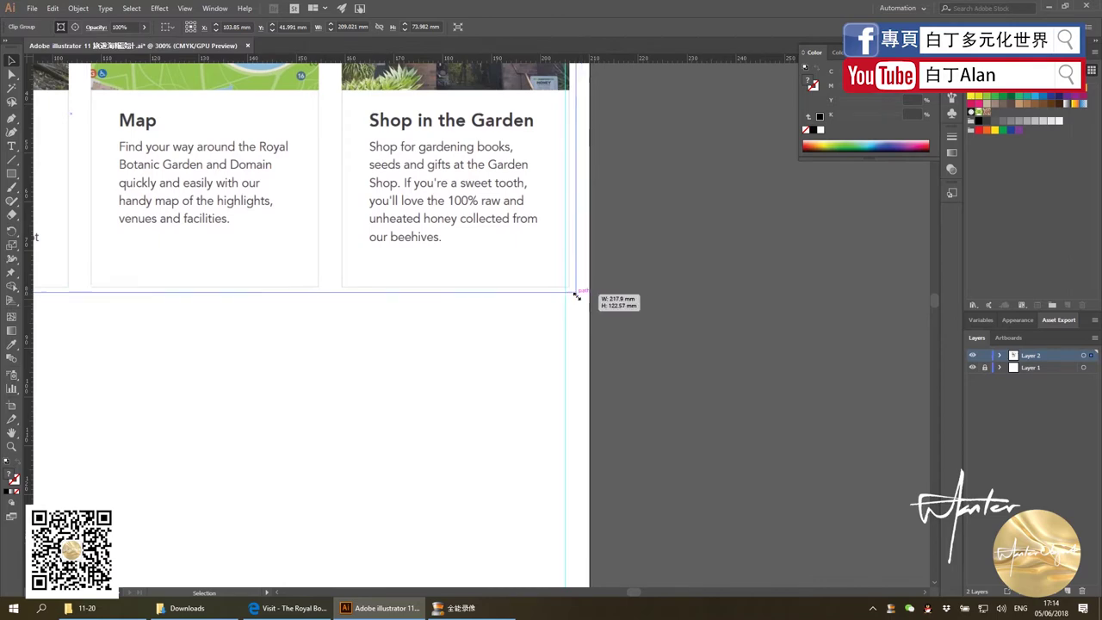
Zoom back out, deselect the card row, and switch to the browser
scroll(623, 313, "down", 2)
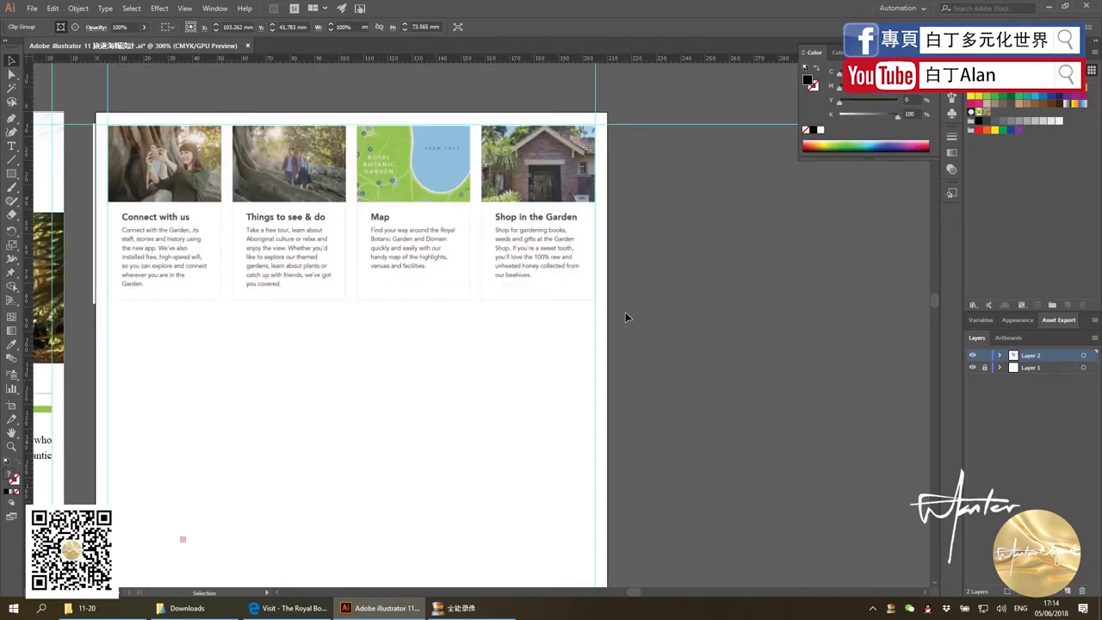
left_click(625, 312)
scroll(625, 310, "down", 2)
scroll(625, 310, "down", 1)
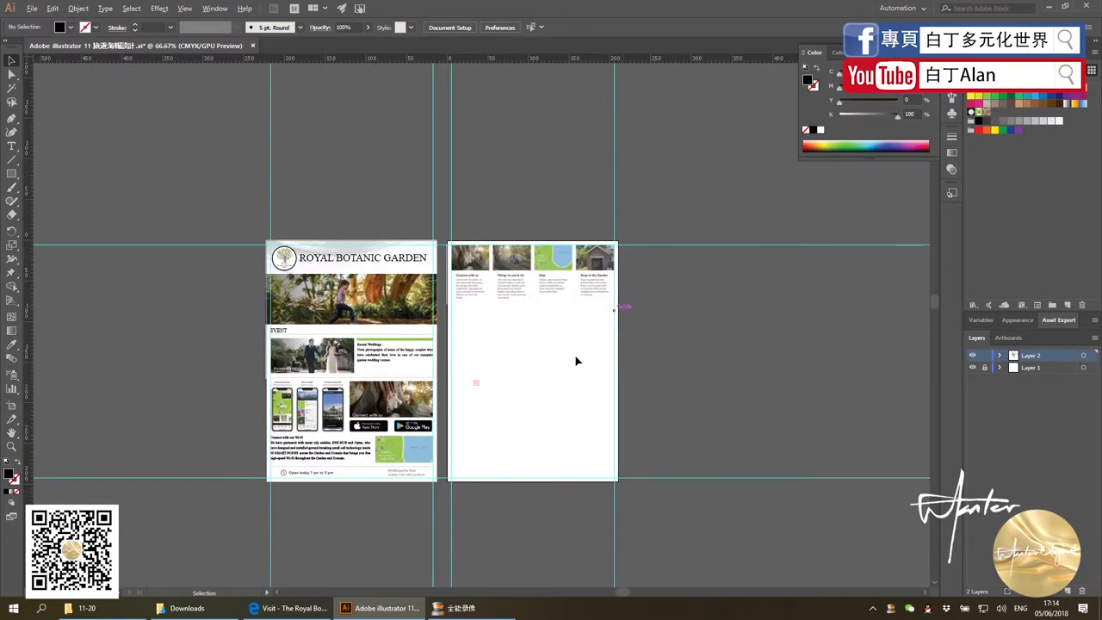
key("alt+Tab")
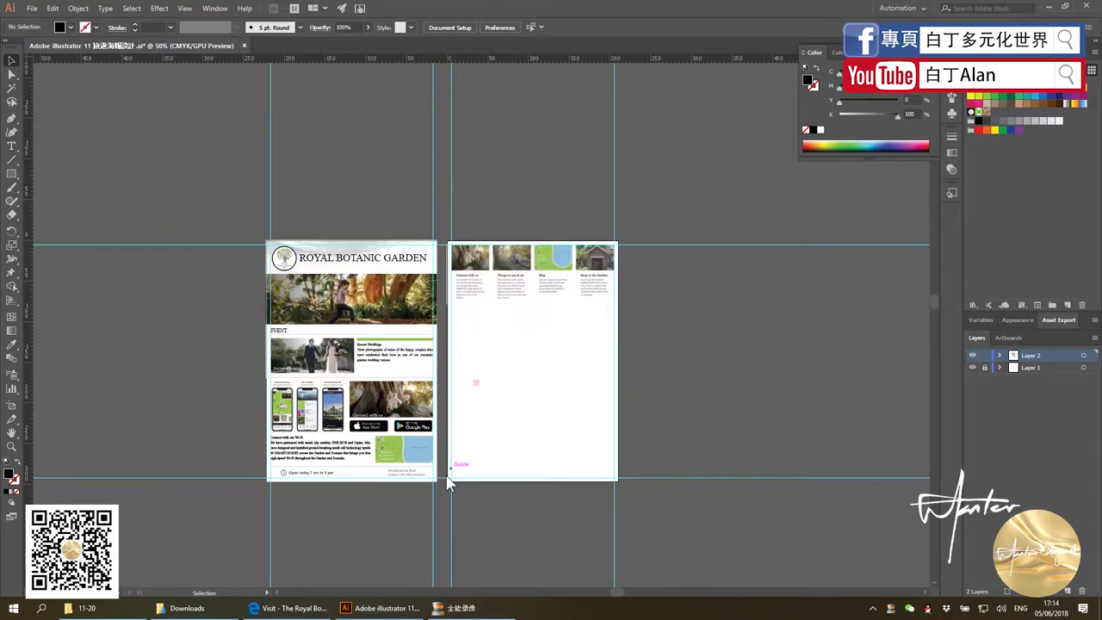
Scroll the Visit page to the second card row (Plan your visit, The Calyx, The Domain, Wildlife), then return to Illustrator
scroll(517, 413, "down", 2)
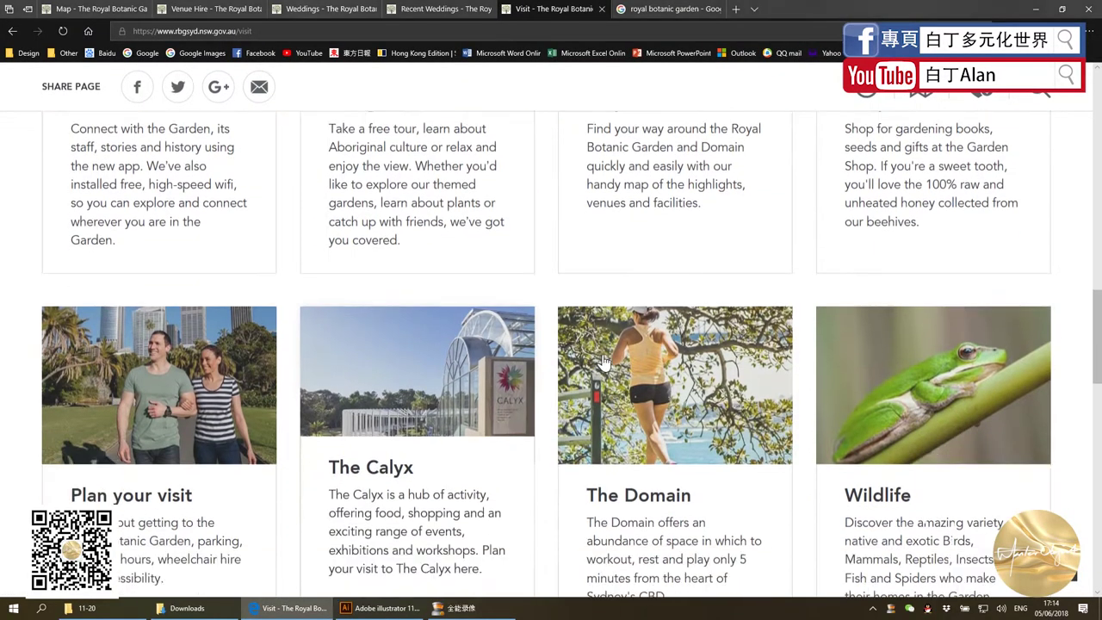
scroll(602, 353, "down", 2)
scroll(633, 336, "down", 1)
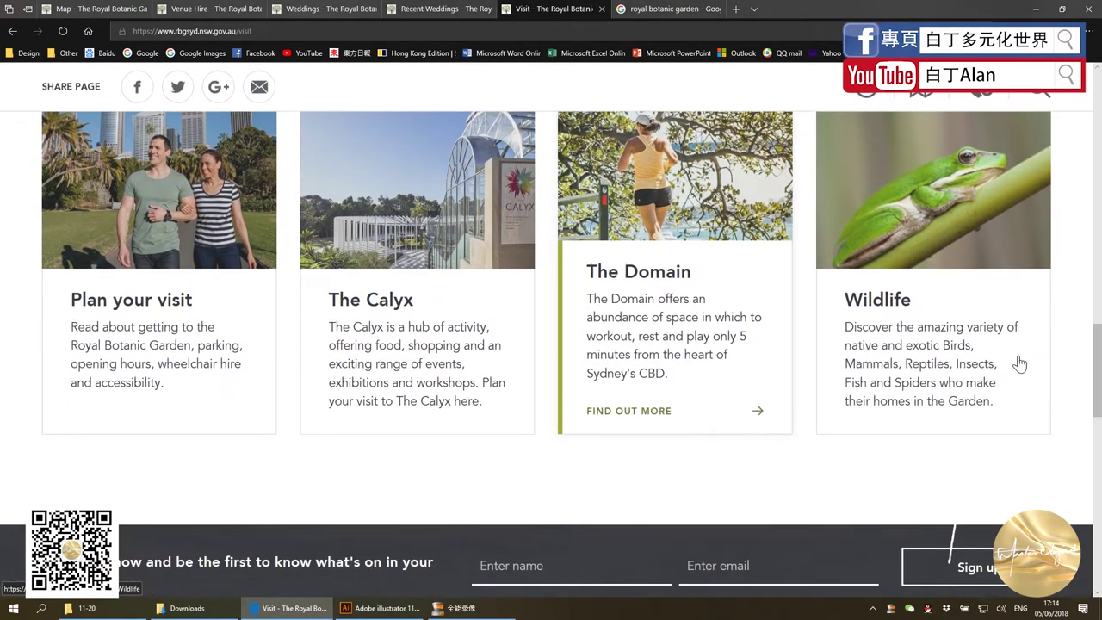
scroll(1098, 360, "up", 1)
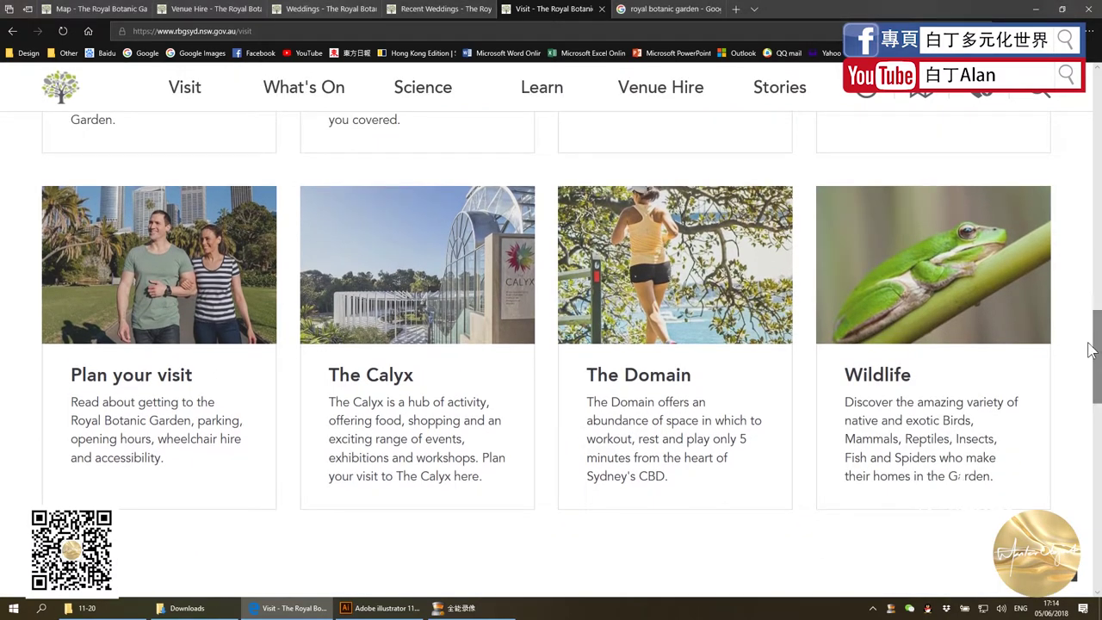
left_click(383, 607)
key("a")
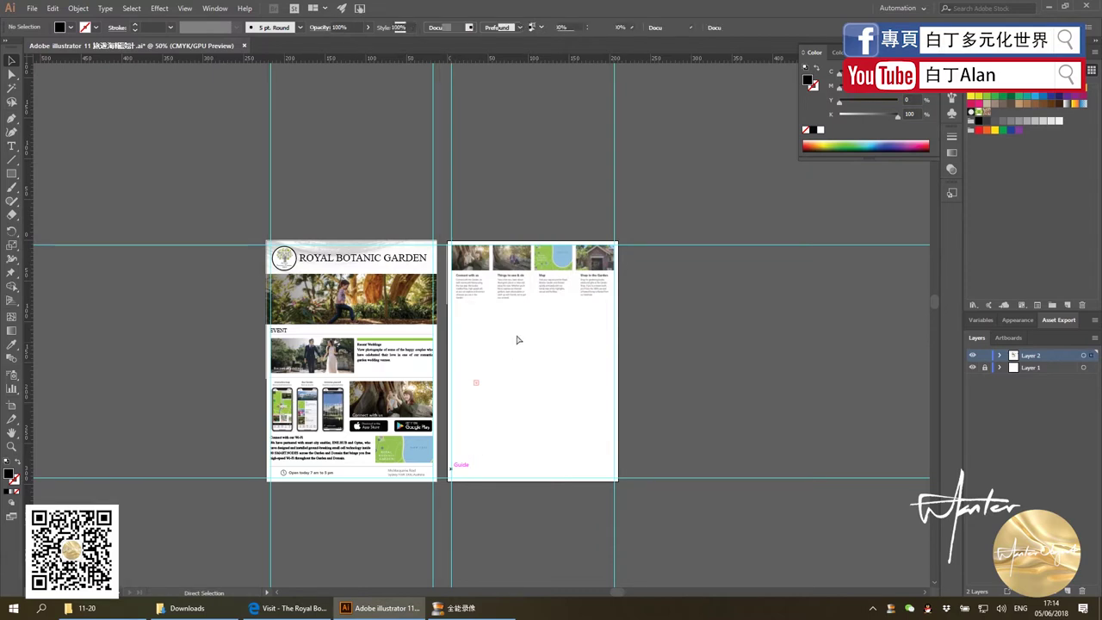
Paste the second-row screenshot, draw a rectangle over its four cards, and select both objects
key("ctrl+v")
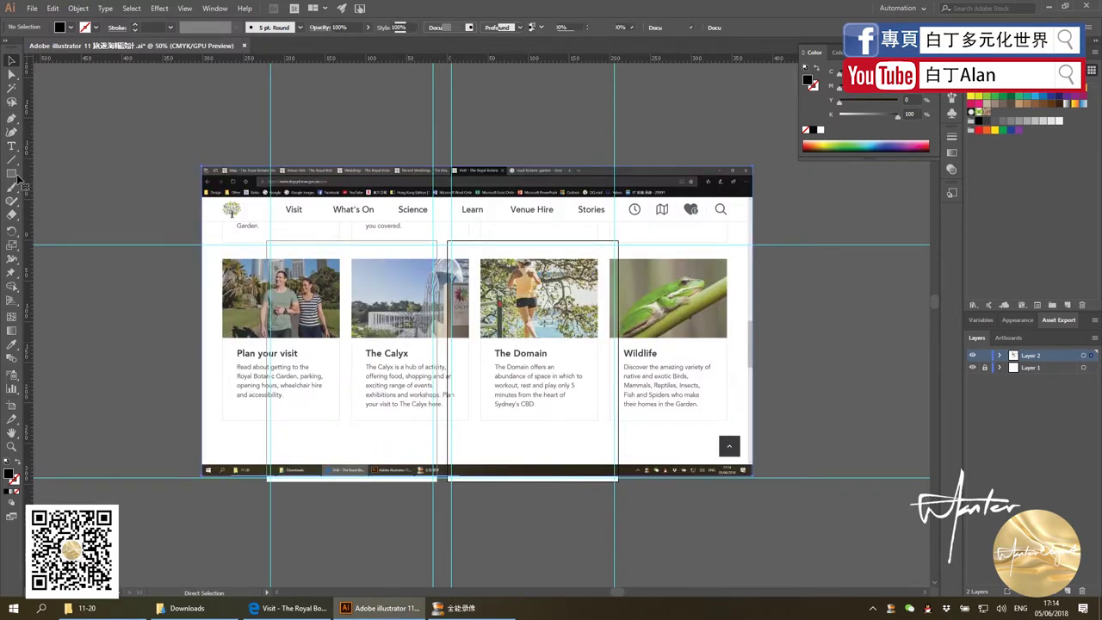
left_click(12, 173)
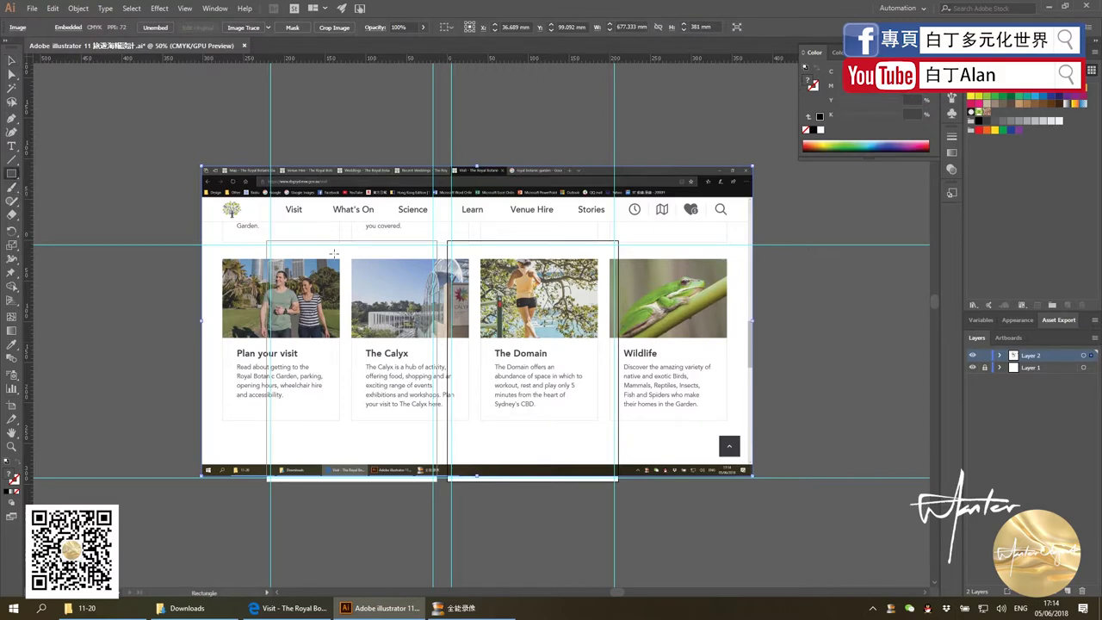
left_click_drag(220, 255, 712, 420)
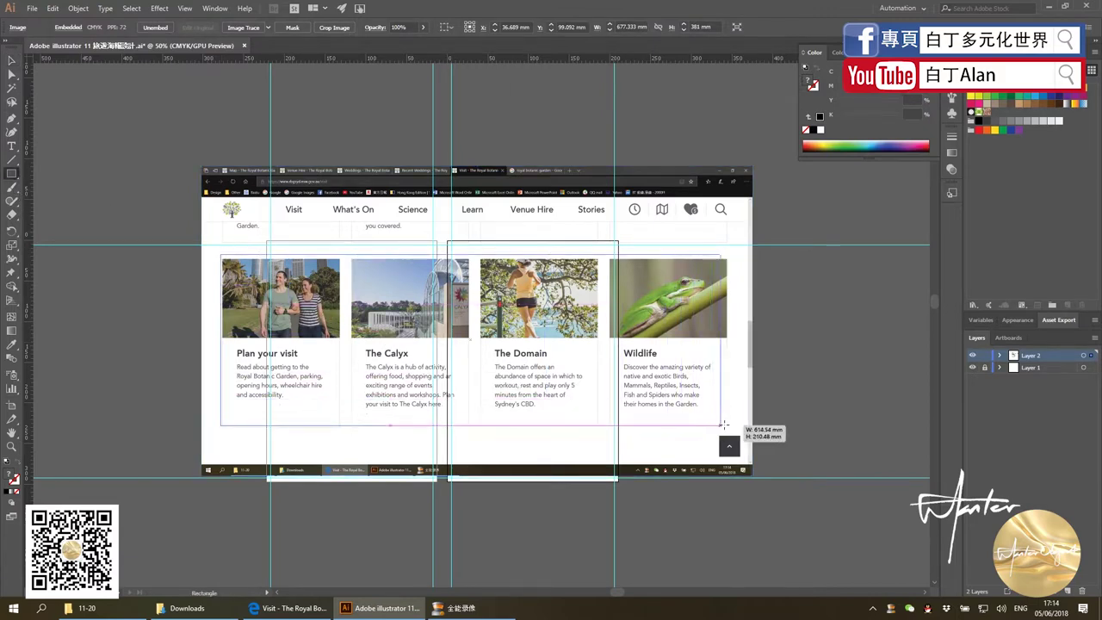
left_click_drag(712, 420, 730, 425)
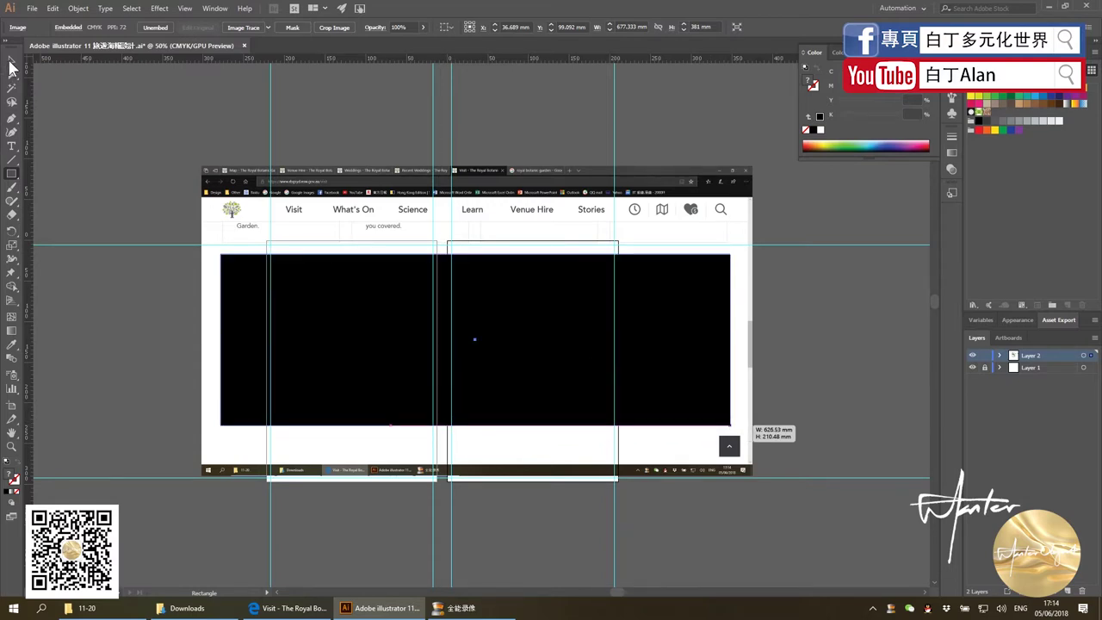
left_click(11, 64)
key("ctrl+a")
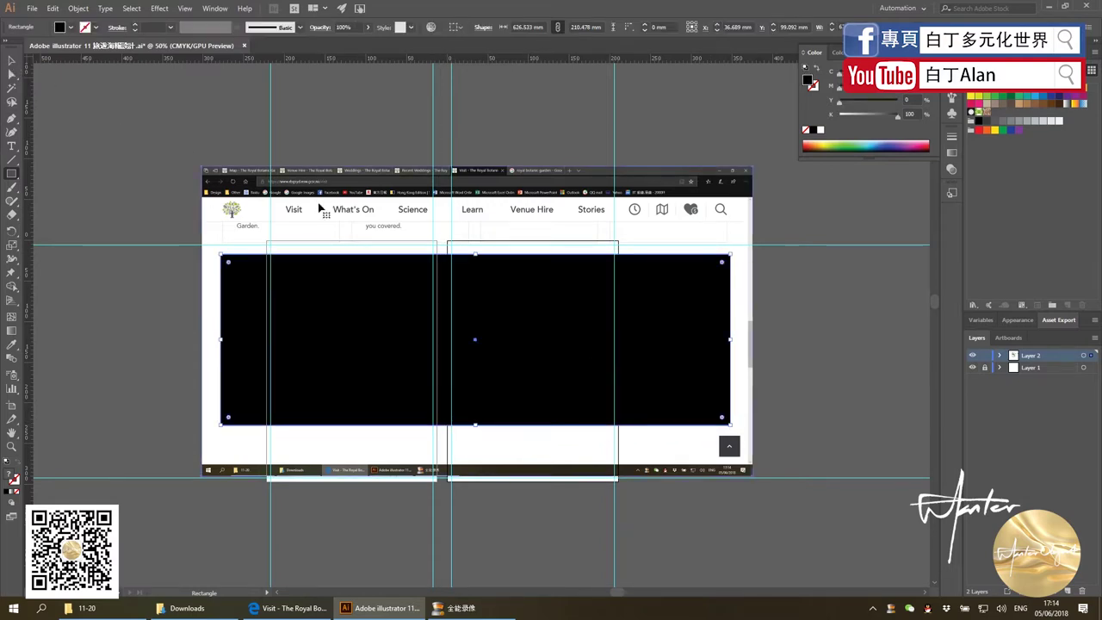
key("v")
right_click(320, 207)
Clip the card screenshot to its rectangle, shrink the strip and move it onto page two
left_click(362, 290)
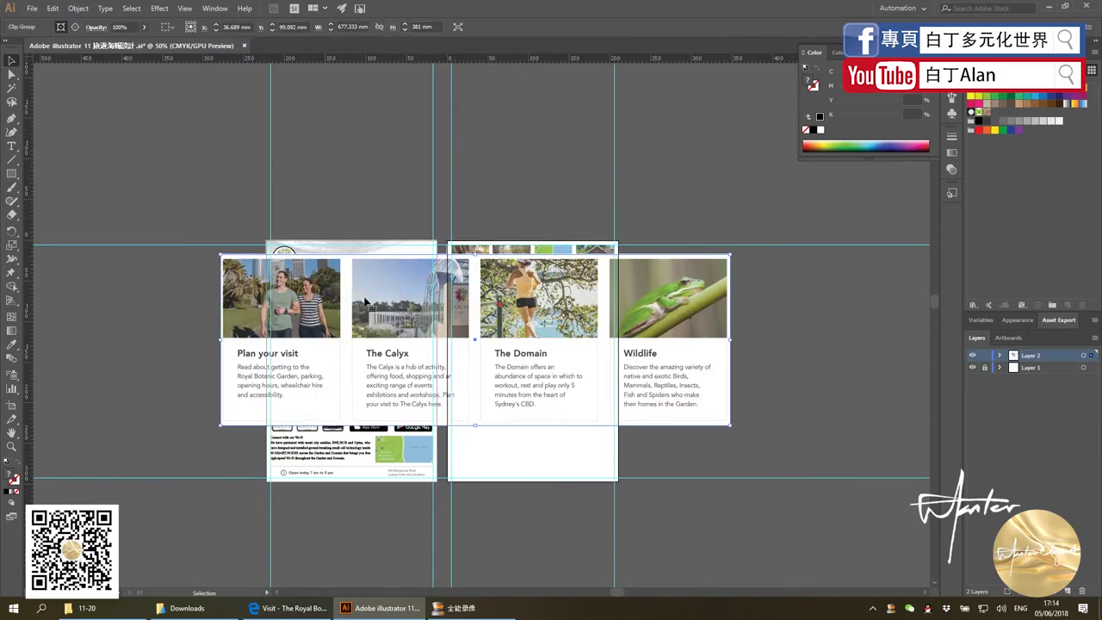
mouse_move(309, 300)
left_mouse_down()
mouse_move(643, 365)
mouse_move(440, 333)
left_mouse_up()
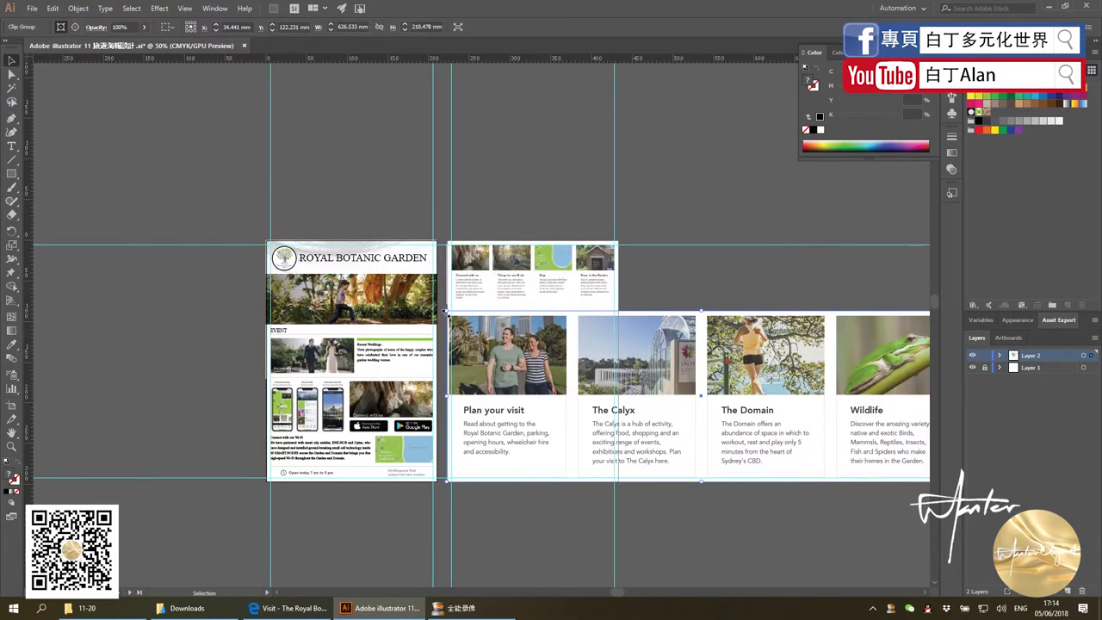
left_click_drag(444, 311, 701, 397)
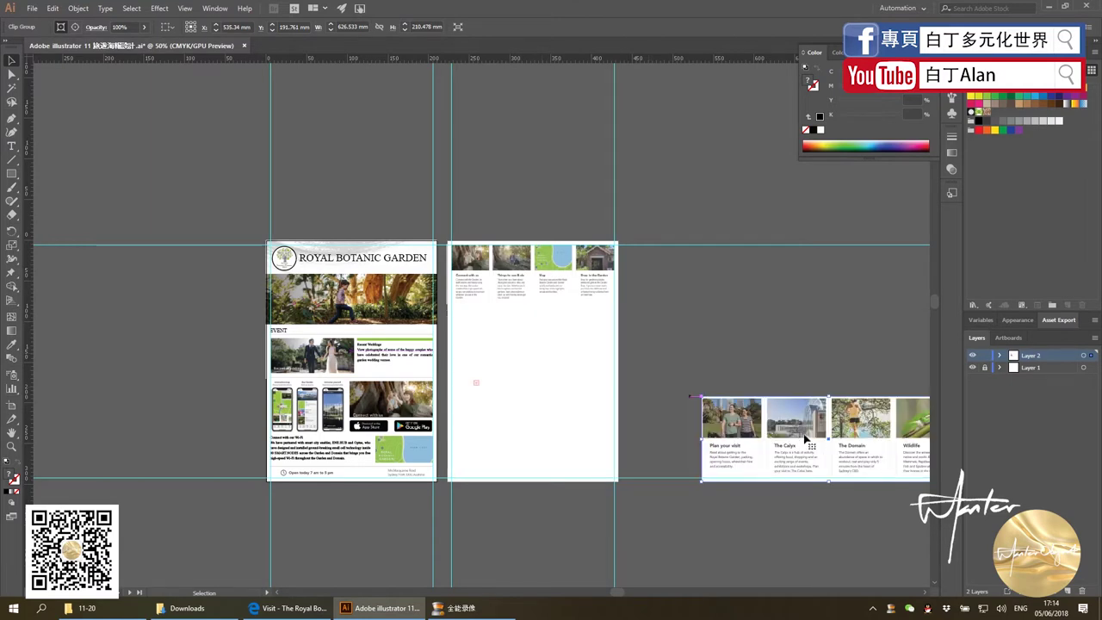
left_click_drag(806, 438, 562, 348)
Scale the card strip to the page width and snap its left edge to 105 mm
scroll(556, 348, "up", 5)
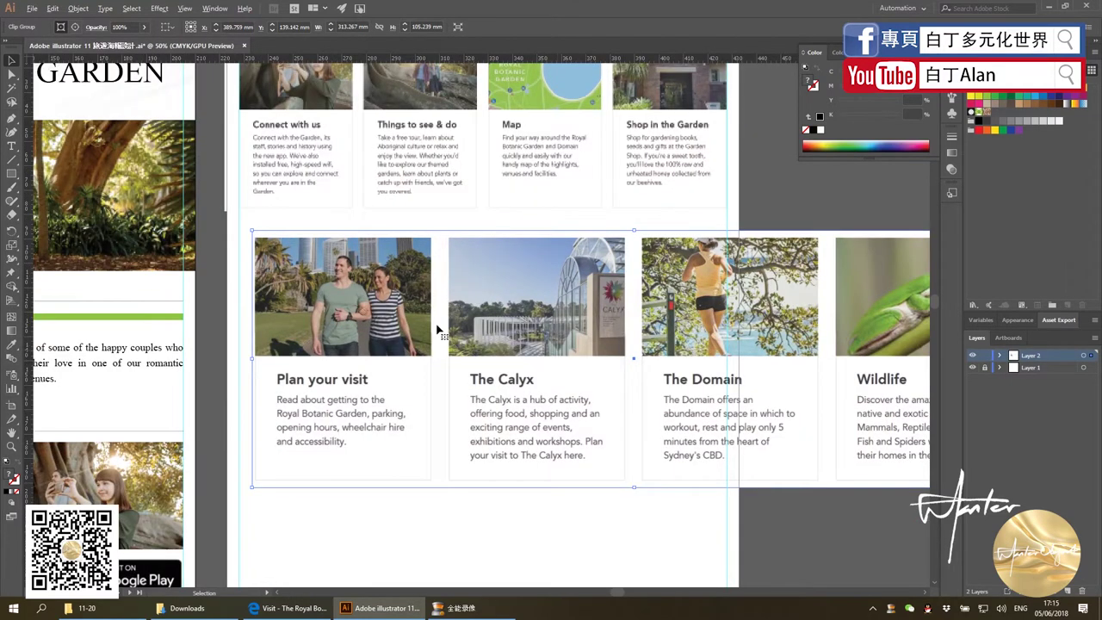
left_click_drag(437, 330, 429, 324)
scroll(445, 327, "down", 4)
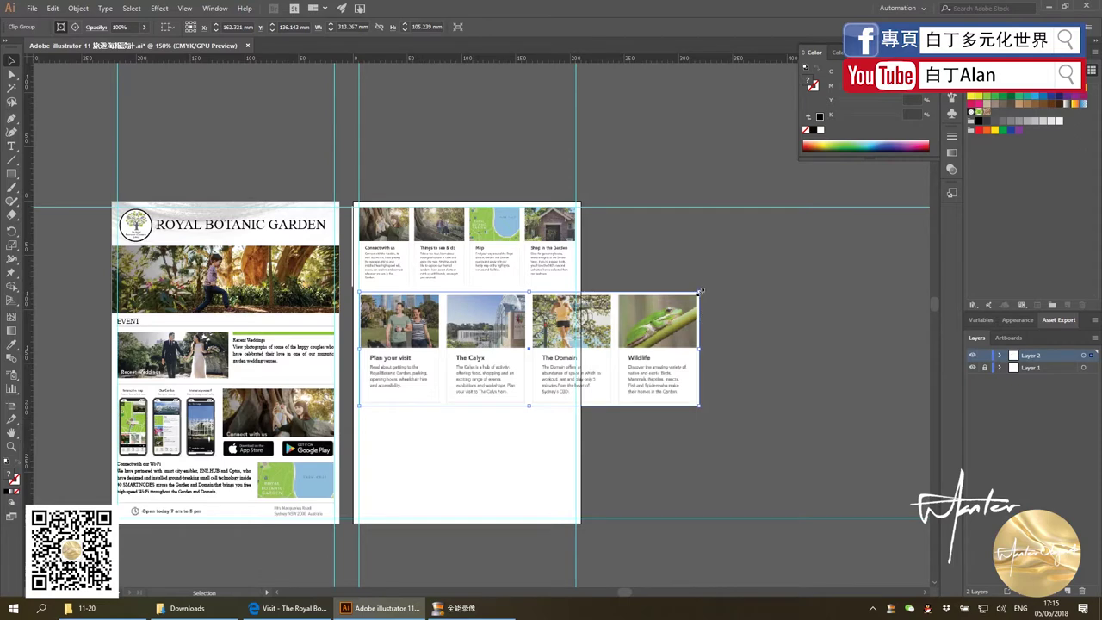
left_click_drag(614, 300, 579, 310)
scroll(443, 313, "up", 3)
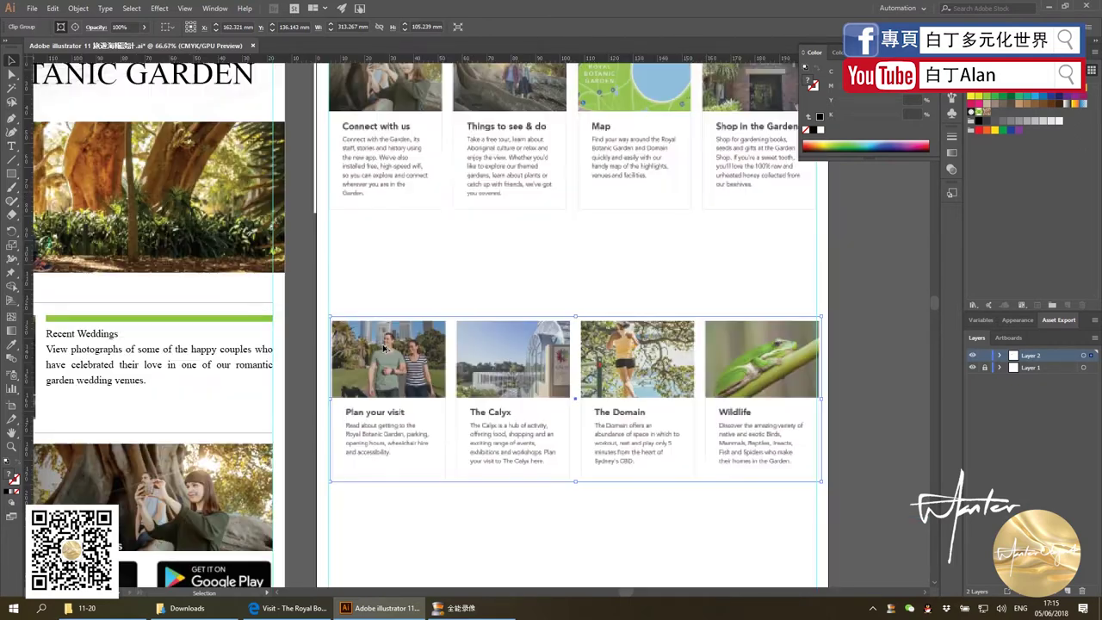
scroll(384, 346, "up", 2)
scroll(383, 348, "up", 2)
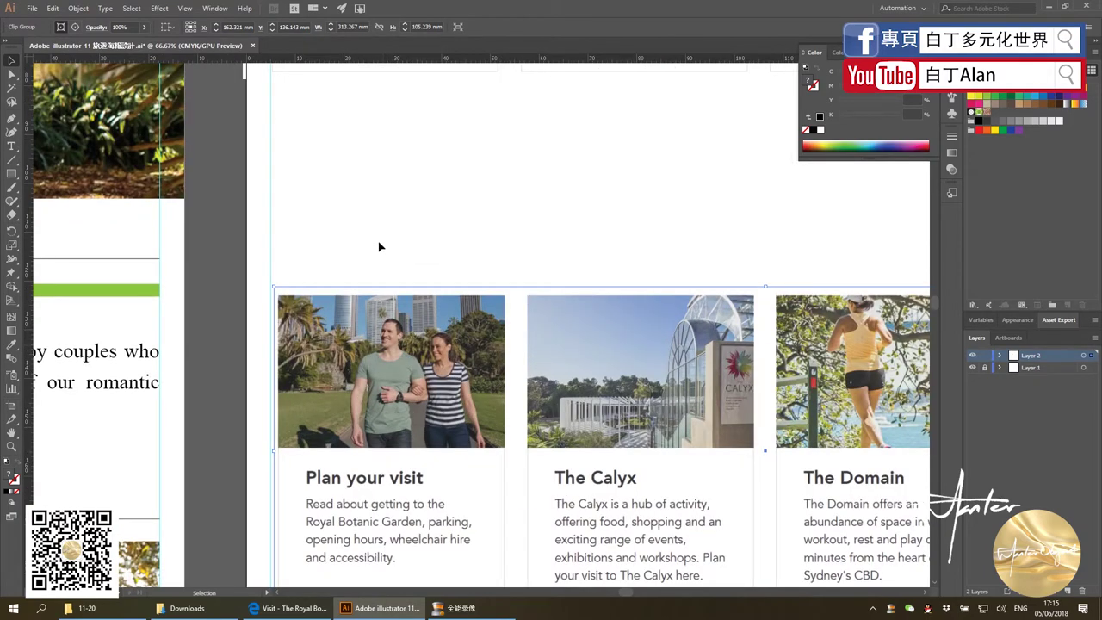
left_click_drag(379, 247, 379, 239)
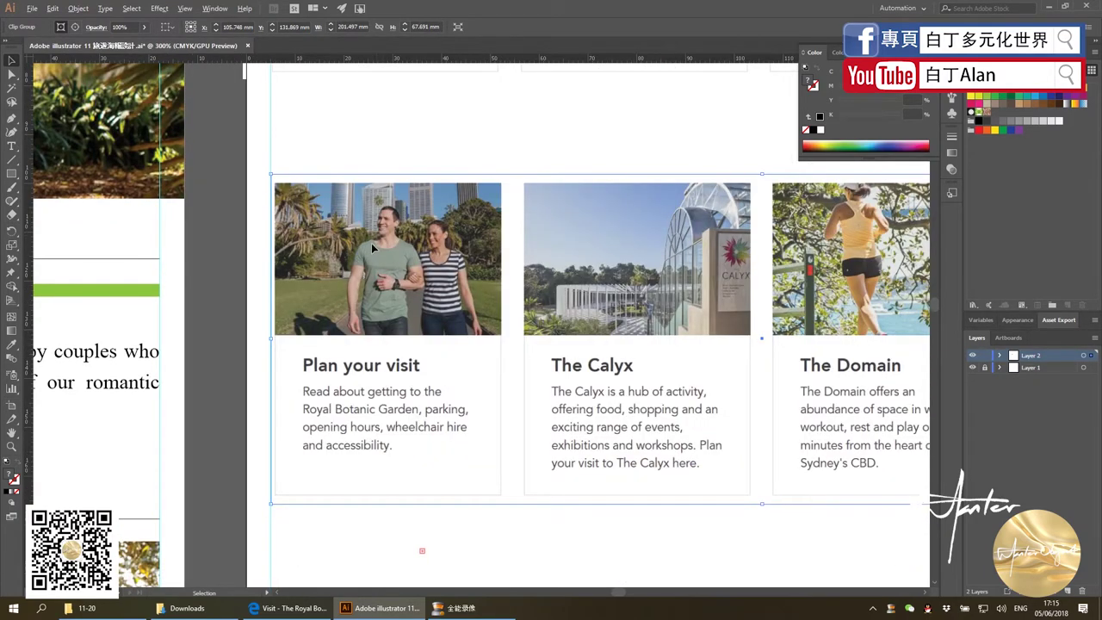
left_click_drag(366, 239, 369, 238)
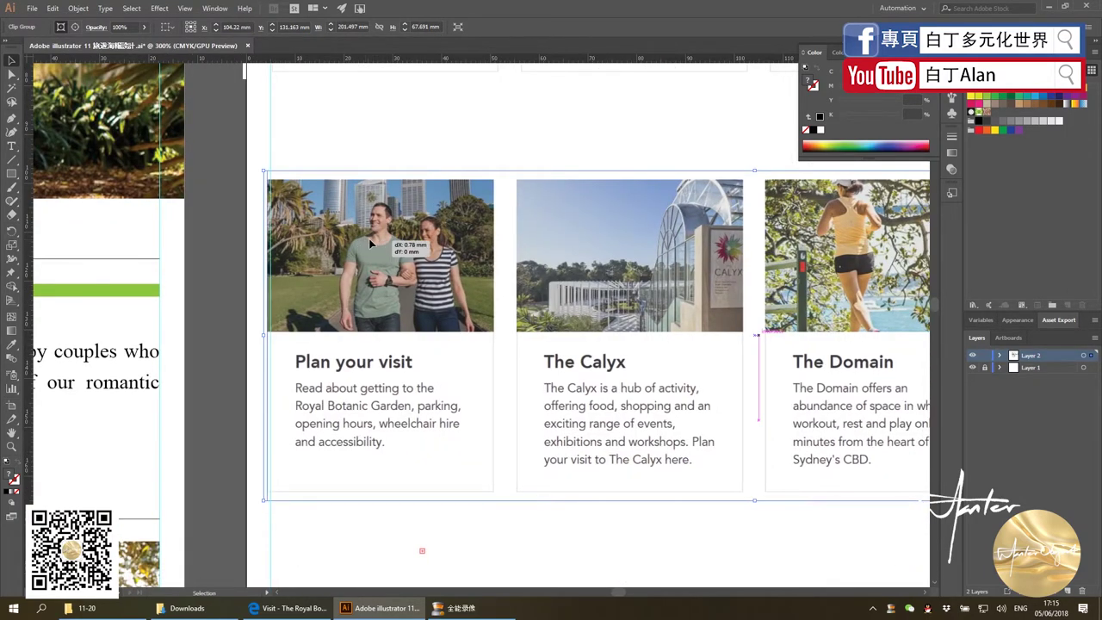
Fine-tune the row's bottom-right corner so its width matches the first card row
scroll(369, 238, "down", 3)
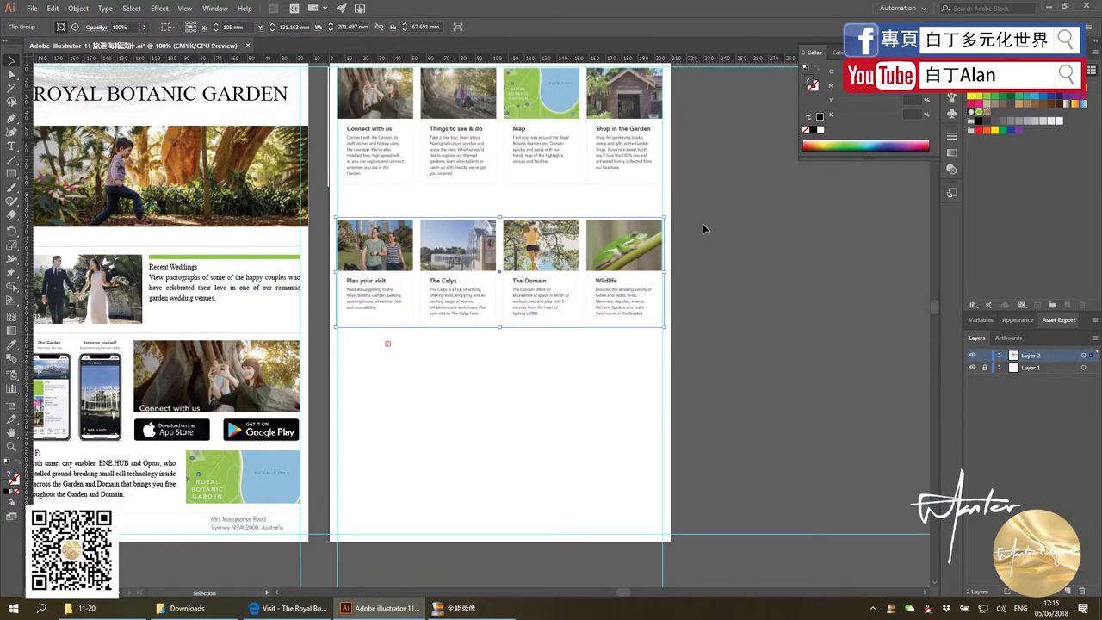
scroll(663, 225, "up", 1)
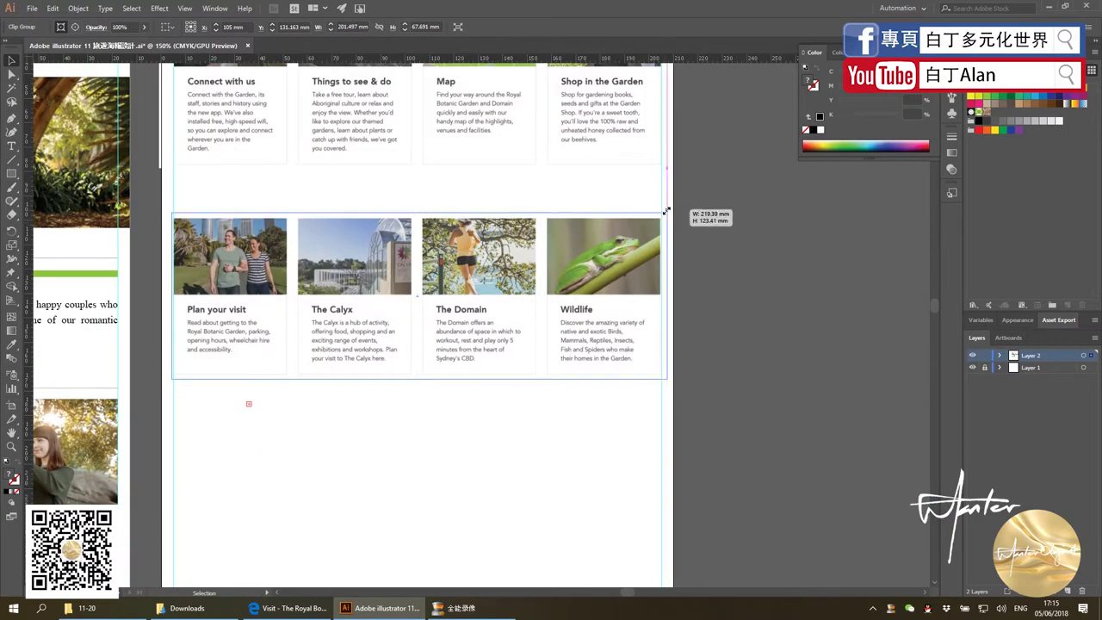
left_click_drag(666, 211, 666, 214)
scroll(668, 214, "up", 1)
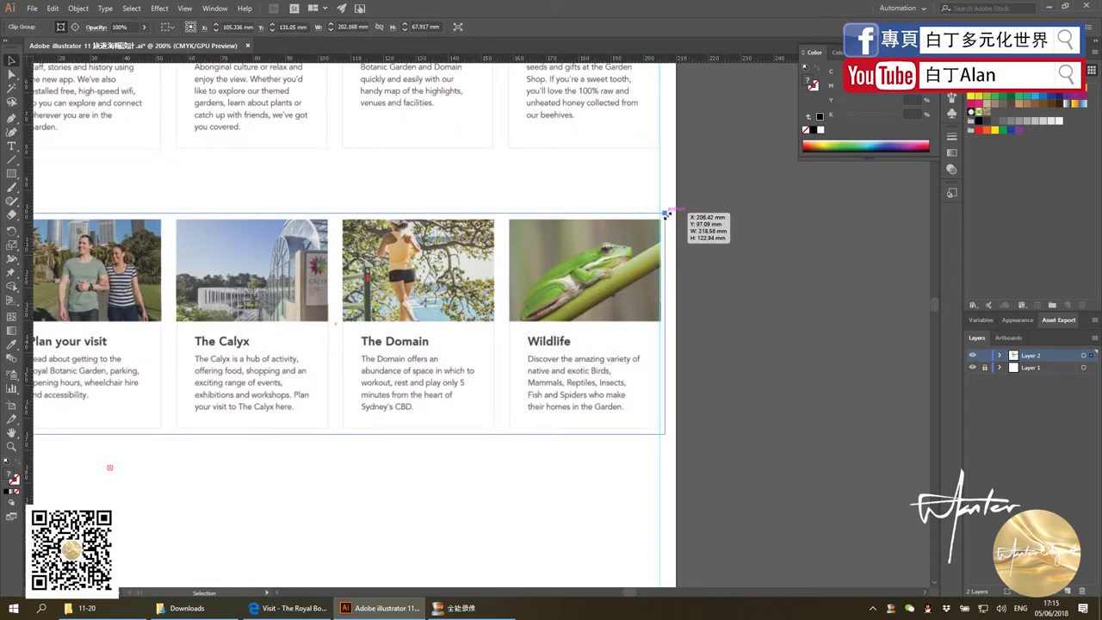
scroll(664, 435, "up", 1)
scroll(663, 438, "up", 2)
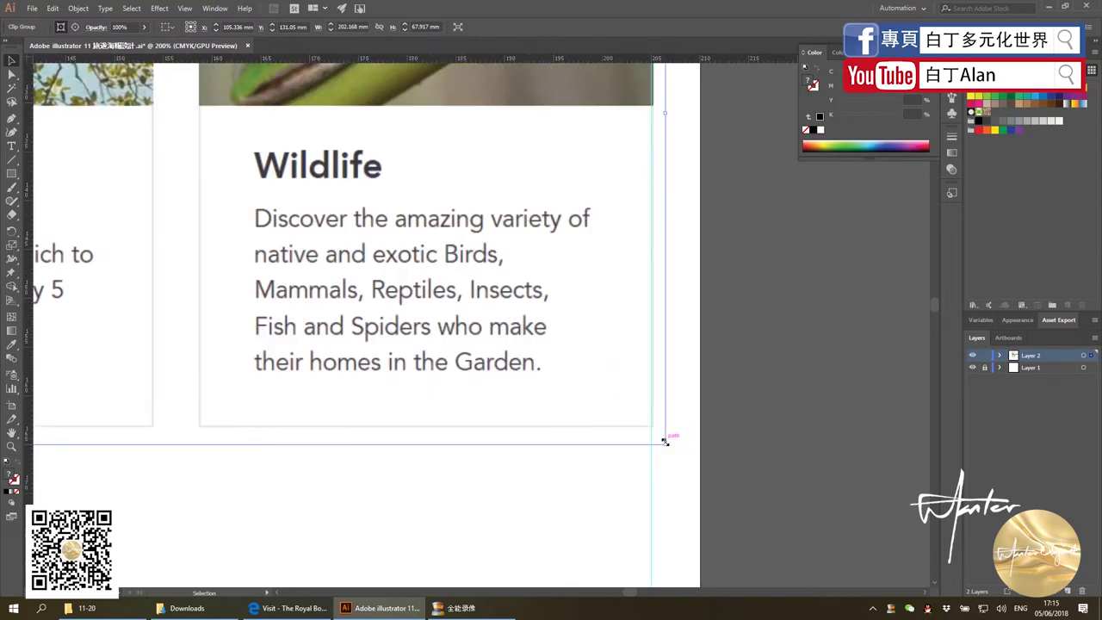
scroll(663, 441, "up", 1)
left_click_drag(664, 442, 666, 448)
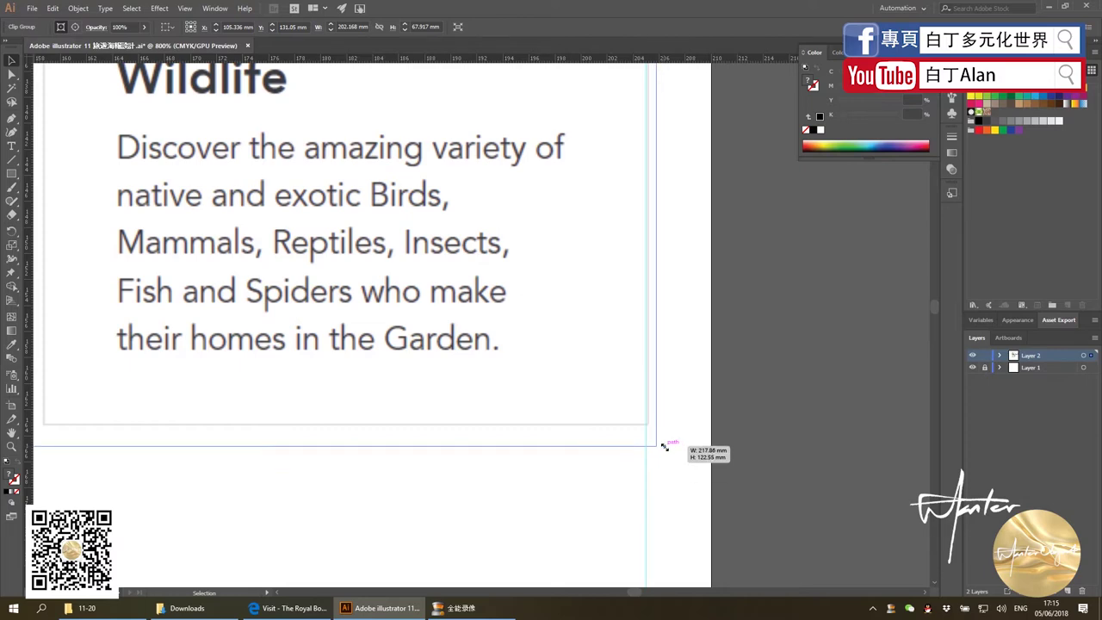
left_click_drag(664, 447, 661, 449)
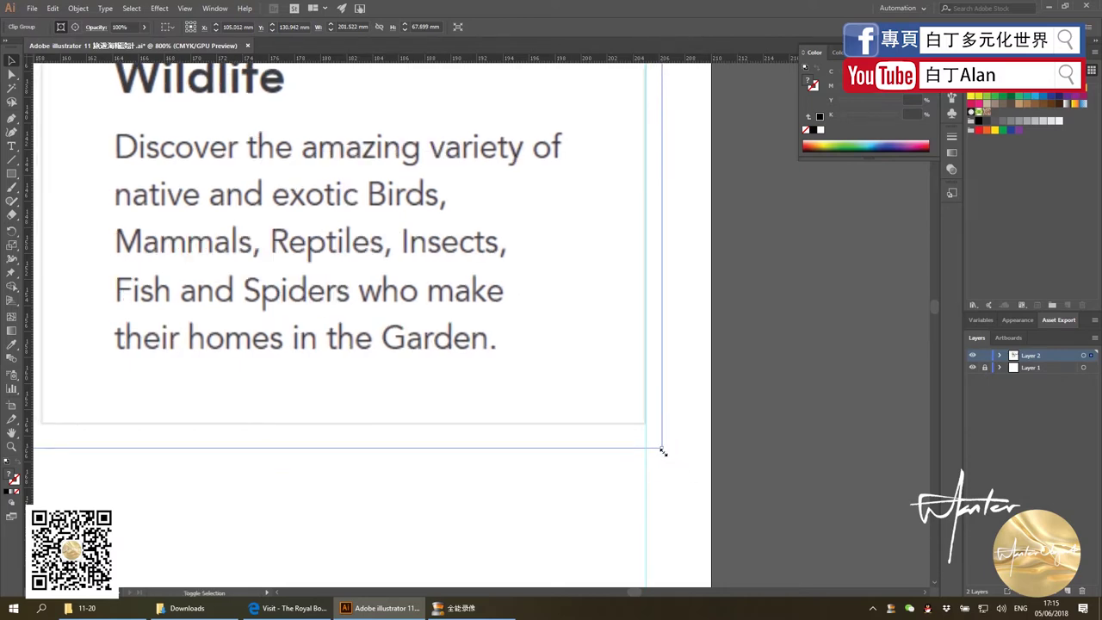
scroll(728, 452, "down", 4)
scroll(723, 448, "down", 1)
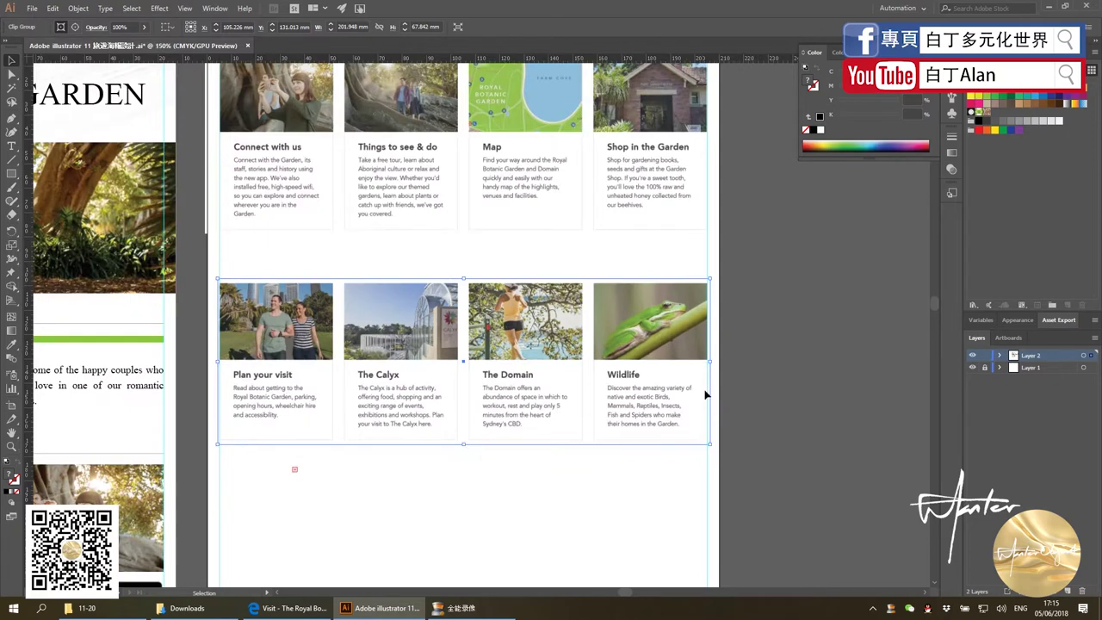
Move the Plan your visit to Wildlife row up until it sits snugly under the first row
key("shift+Up")
key("shift+Up")
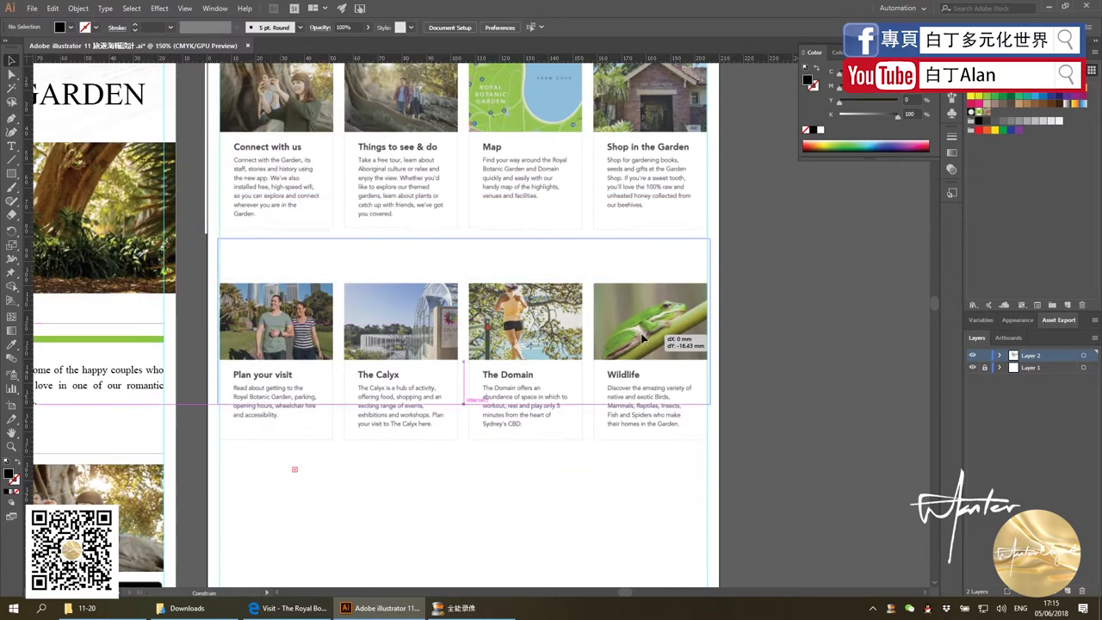
left_click_drag(642, 330, 762, 328)
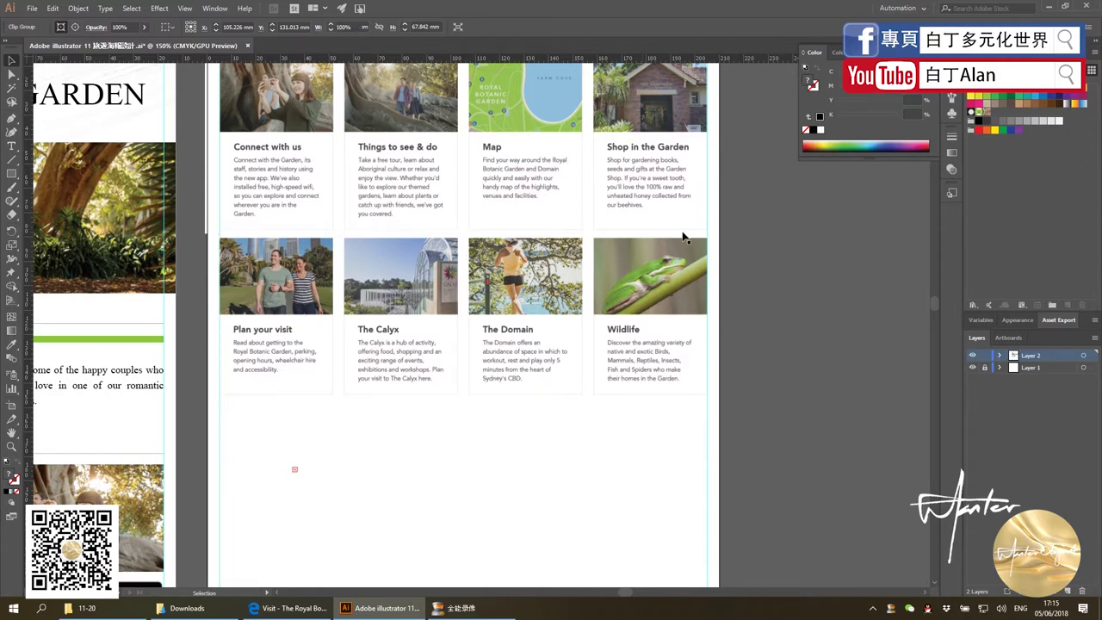
left_click(762, 330)
left_click(636, 299)
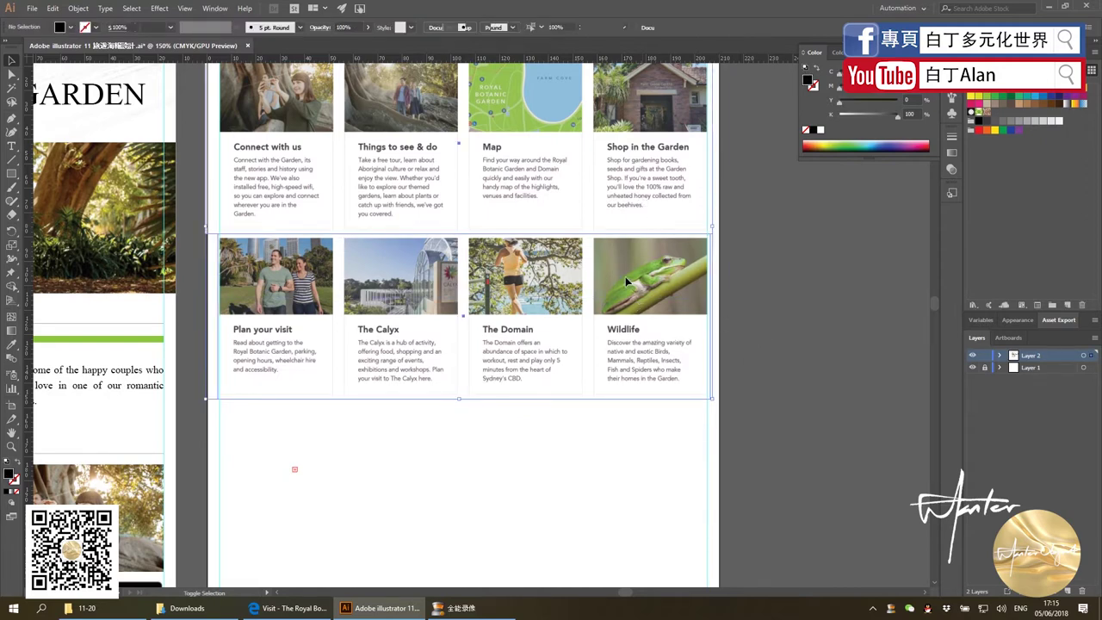
scroll(626, 279, "down", 1)
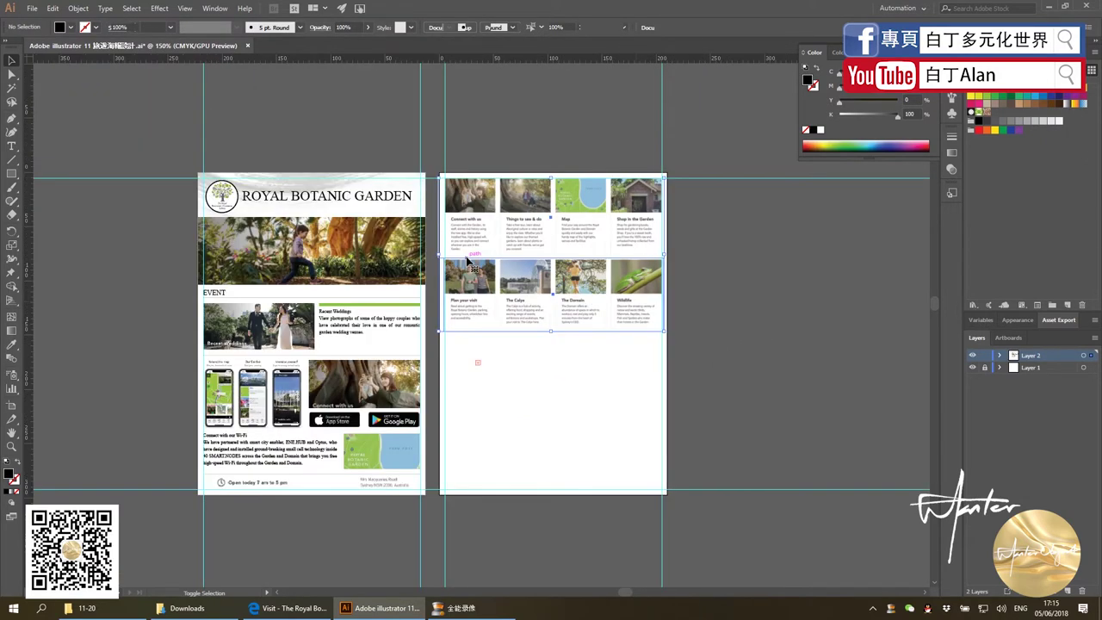
scroll(465, 256, "down", 1)
Duplicate both card rows straight down into page two's lower half, making four rows
left_click_drag(482, 248, 485, 389)
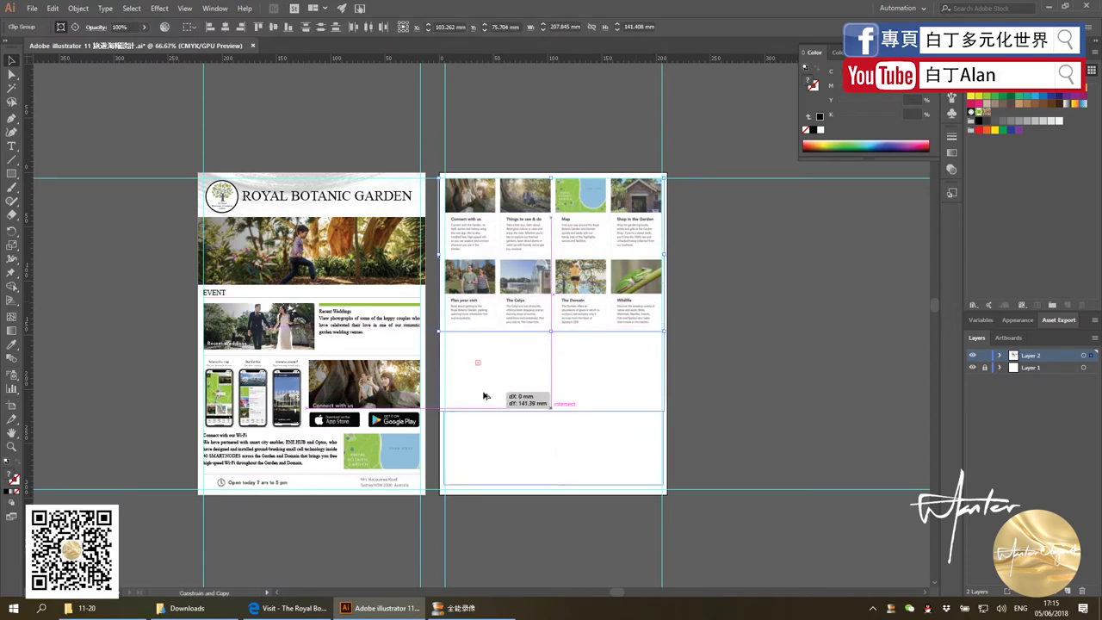
left_click_drag(485, 389, 484, 398)
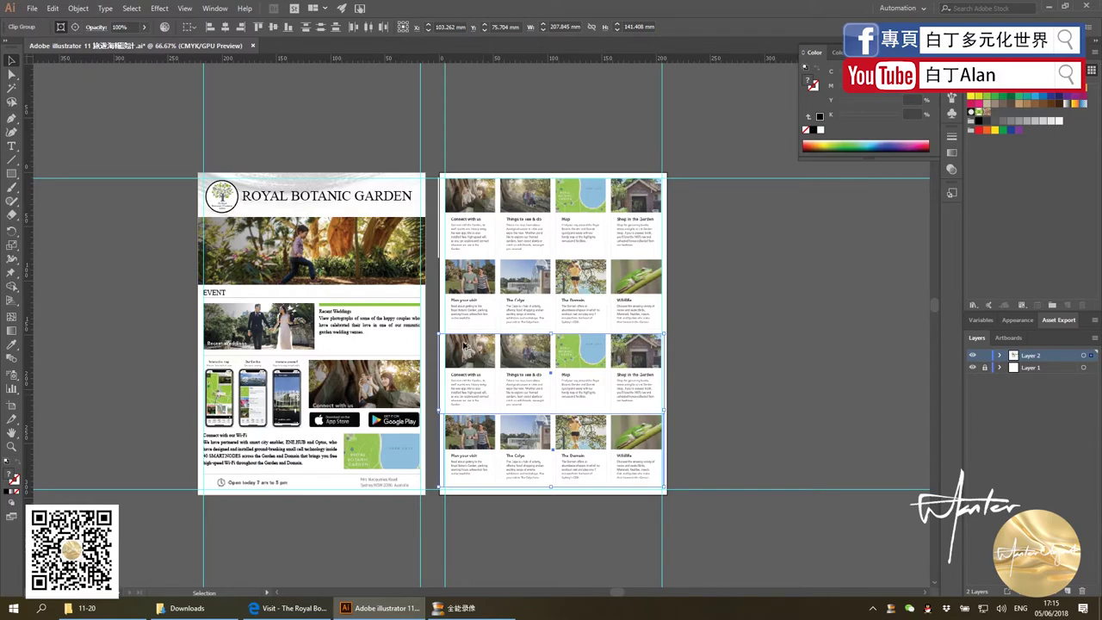
scroll(463, 344, "up", 2)
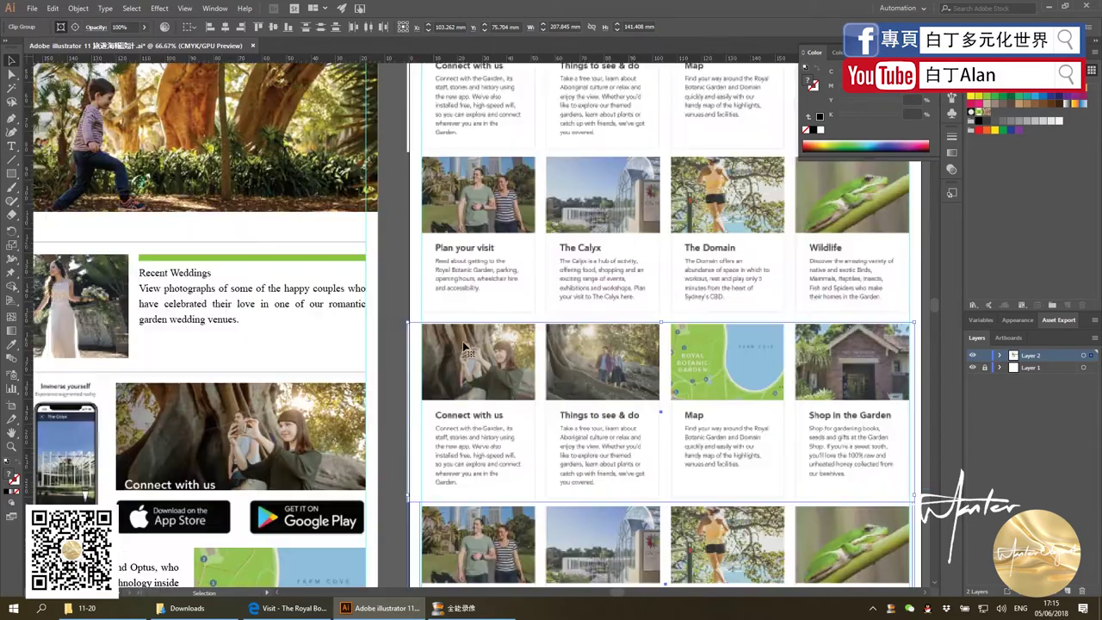
left_click(398, 323)
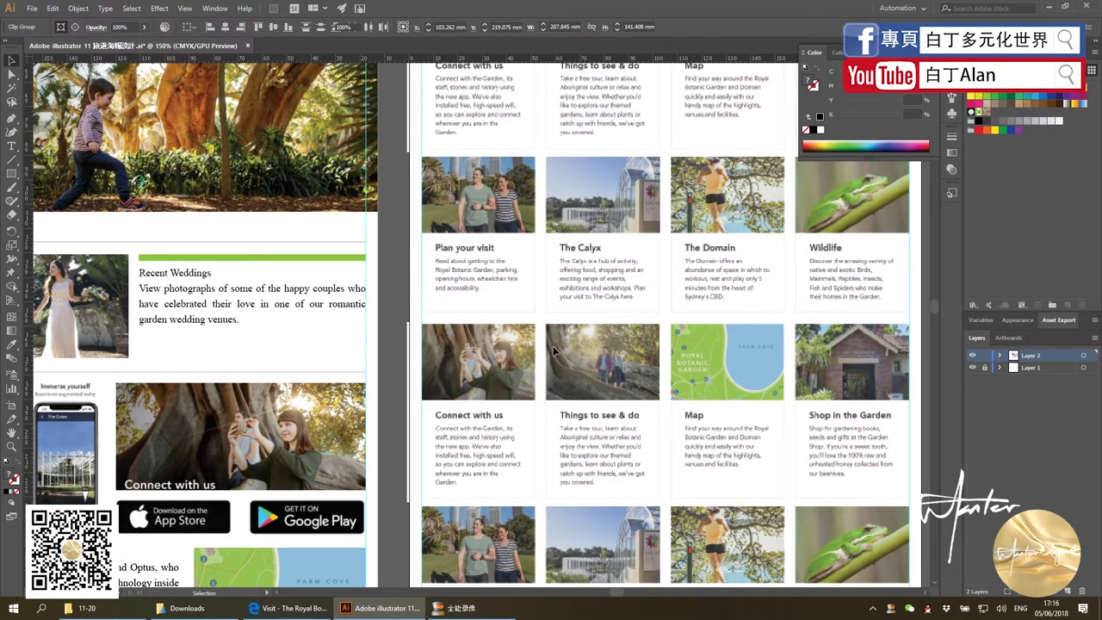
scroll(552, 346, "down", 2)
left_click(826, 385)
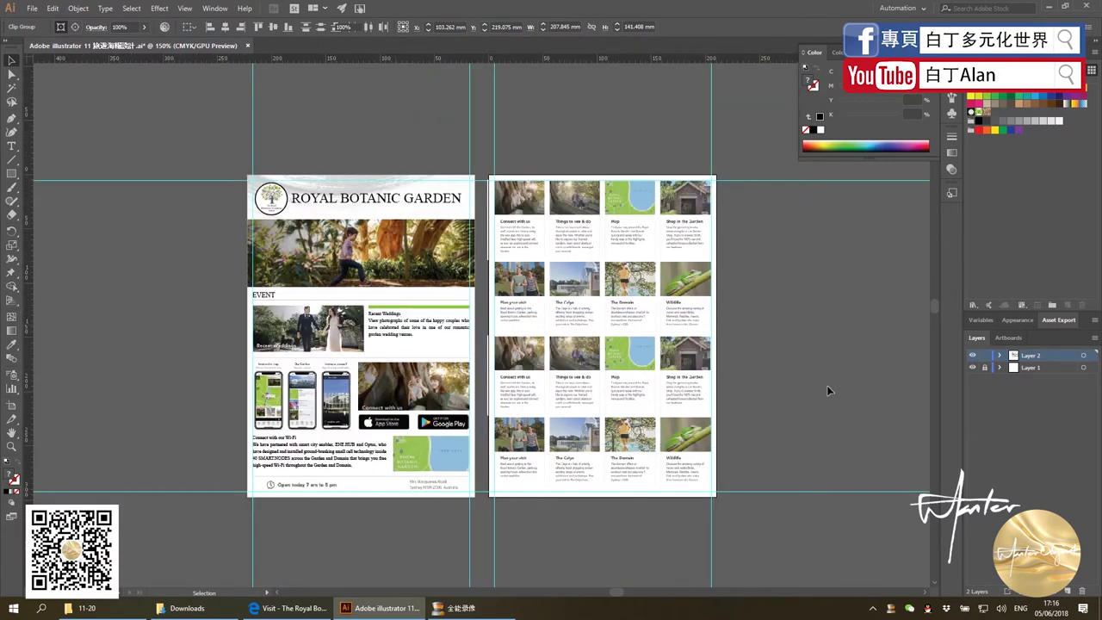
scroll(799, 375, "down", 1)
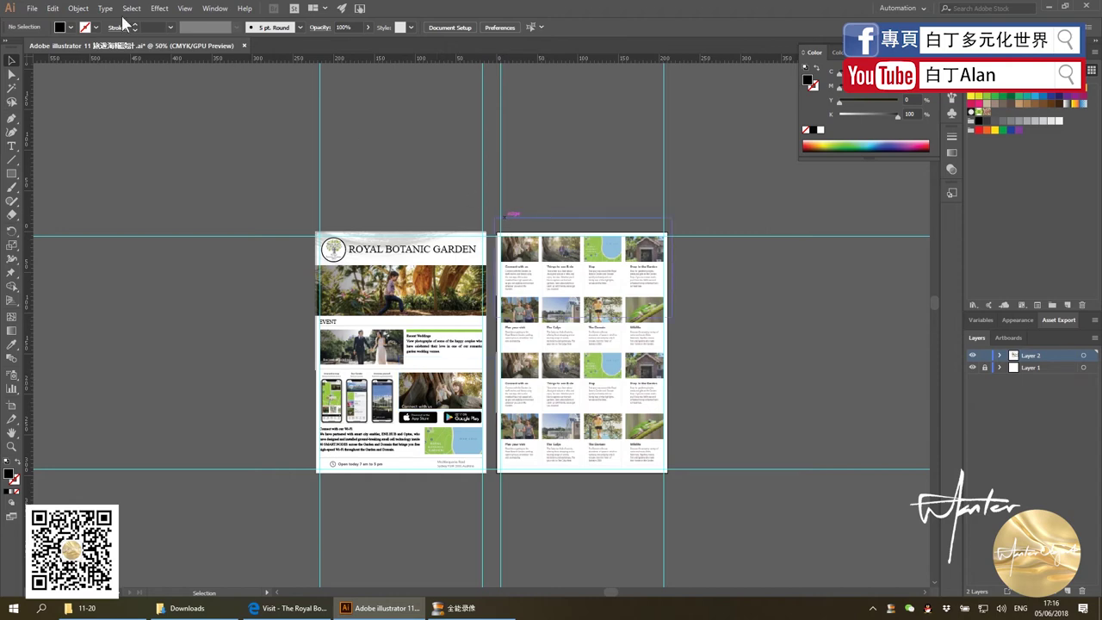
Save the finished two-page brochure with File > Save
left_click(33, 9)
left_click(76, 102)
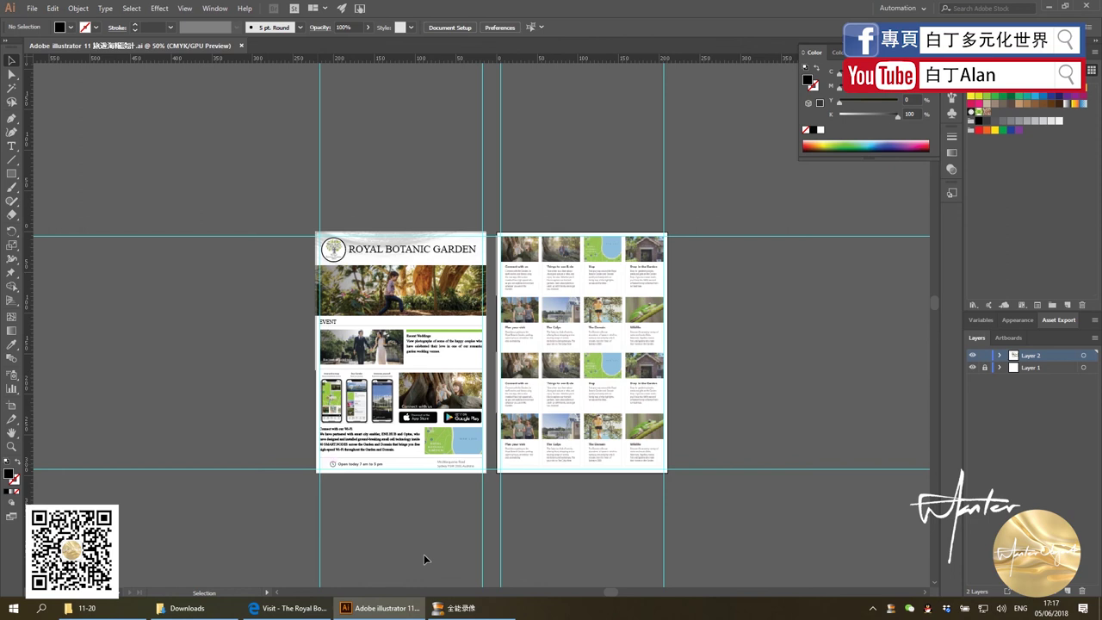
left_click(460, 608)
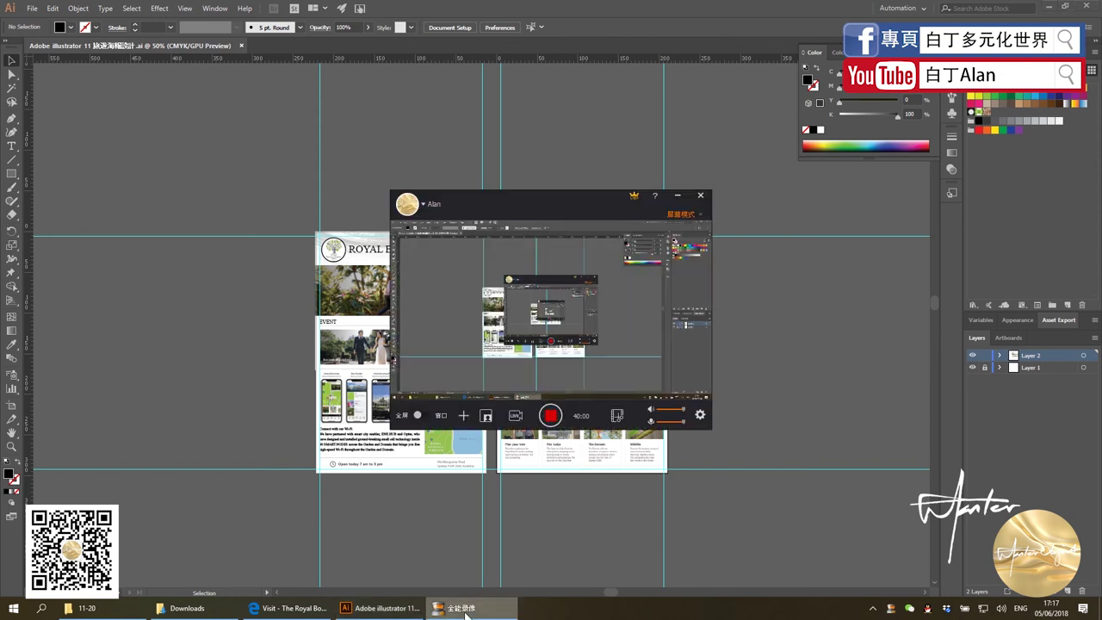